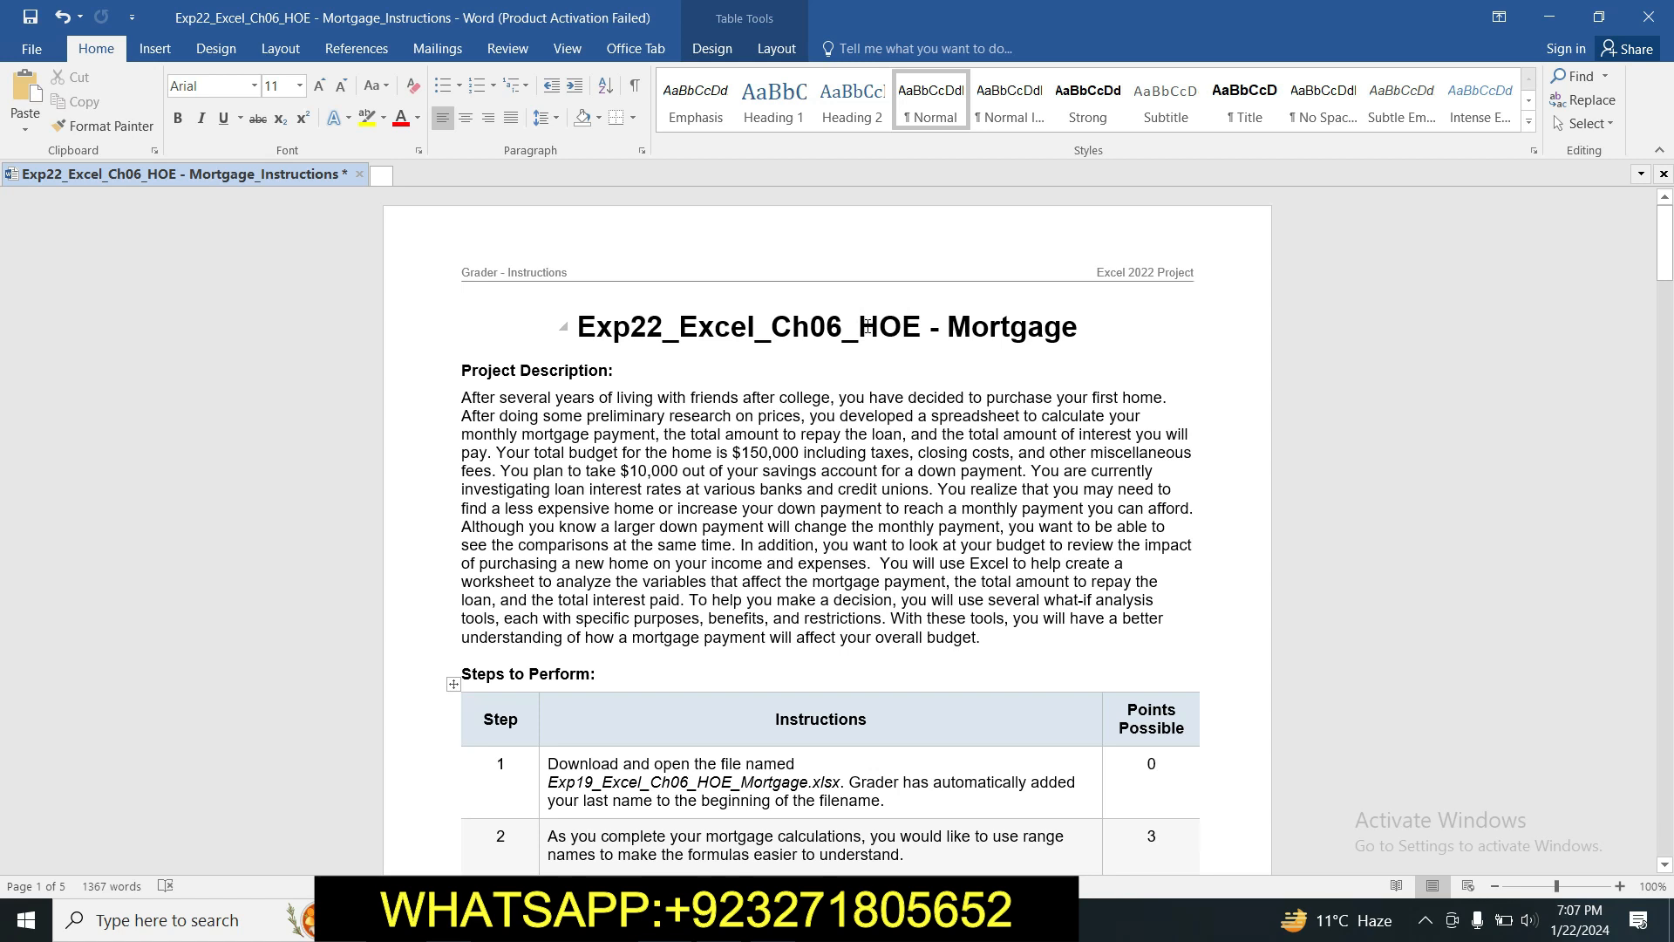
# Highlight the document title and the full Project Description paragraph in yellow.
pyautogui.moveTo(859, 326); pyautogui.dragTo(1028, 331)
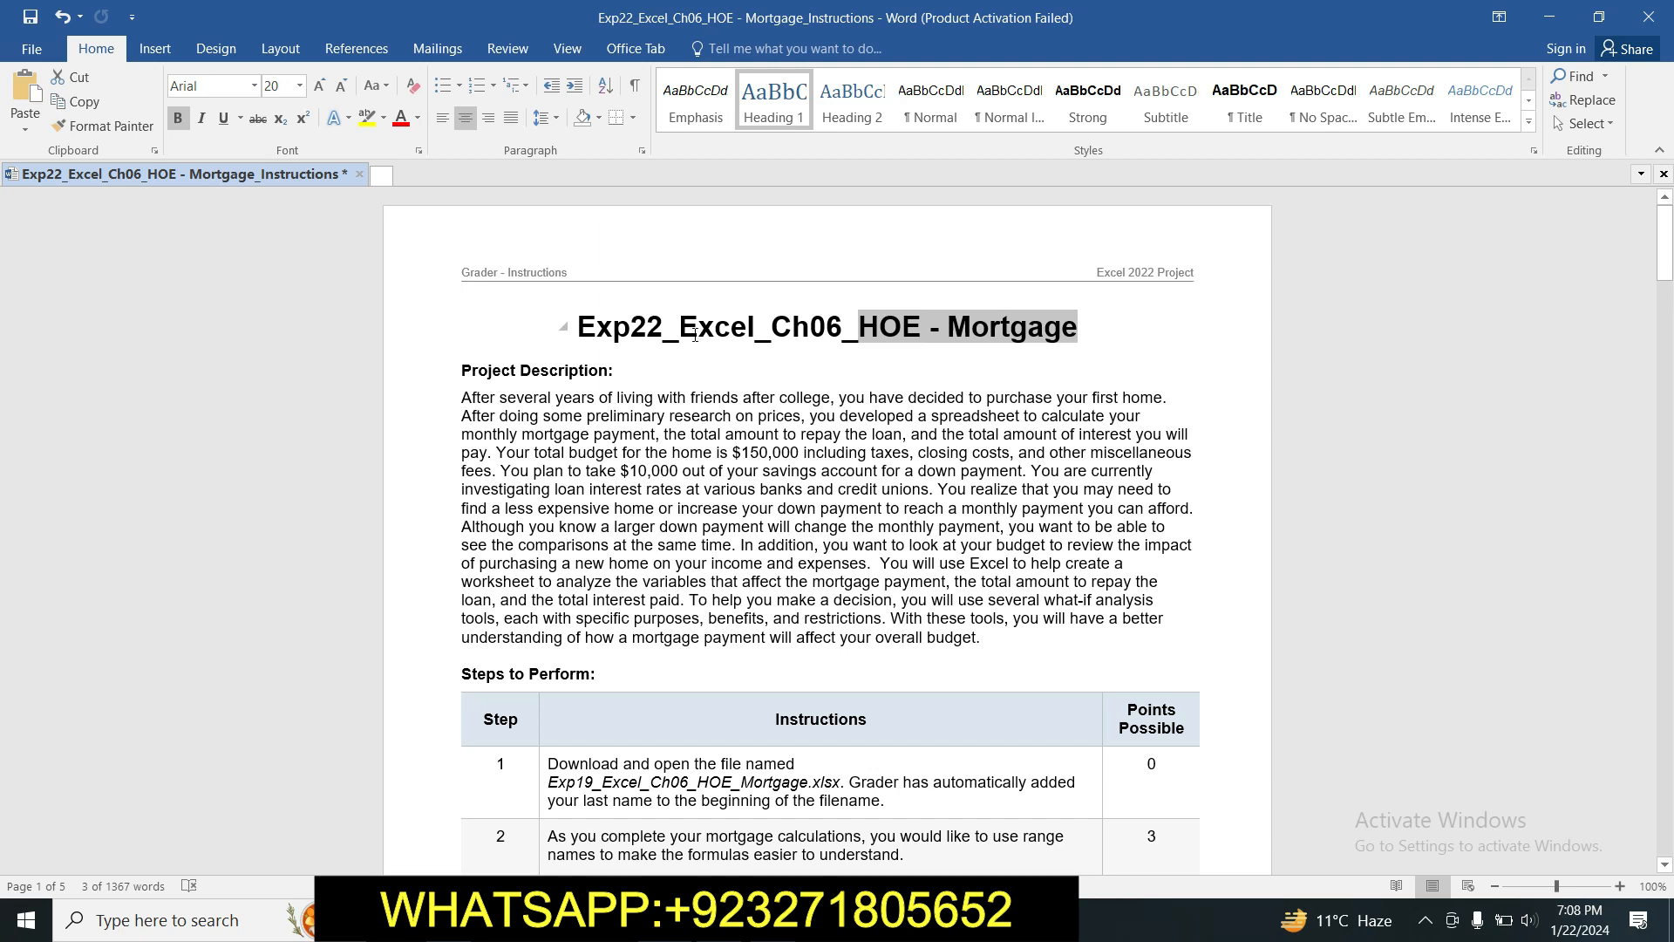
pyautogui.click(645, 353)
pyautogui.click(582, 329)
pyautogui.moveTo(728, 329); pyautogui.dragTo(1089, 329)
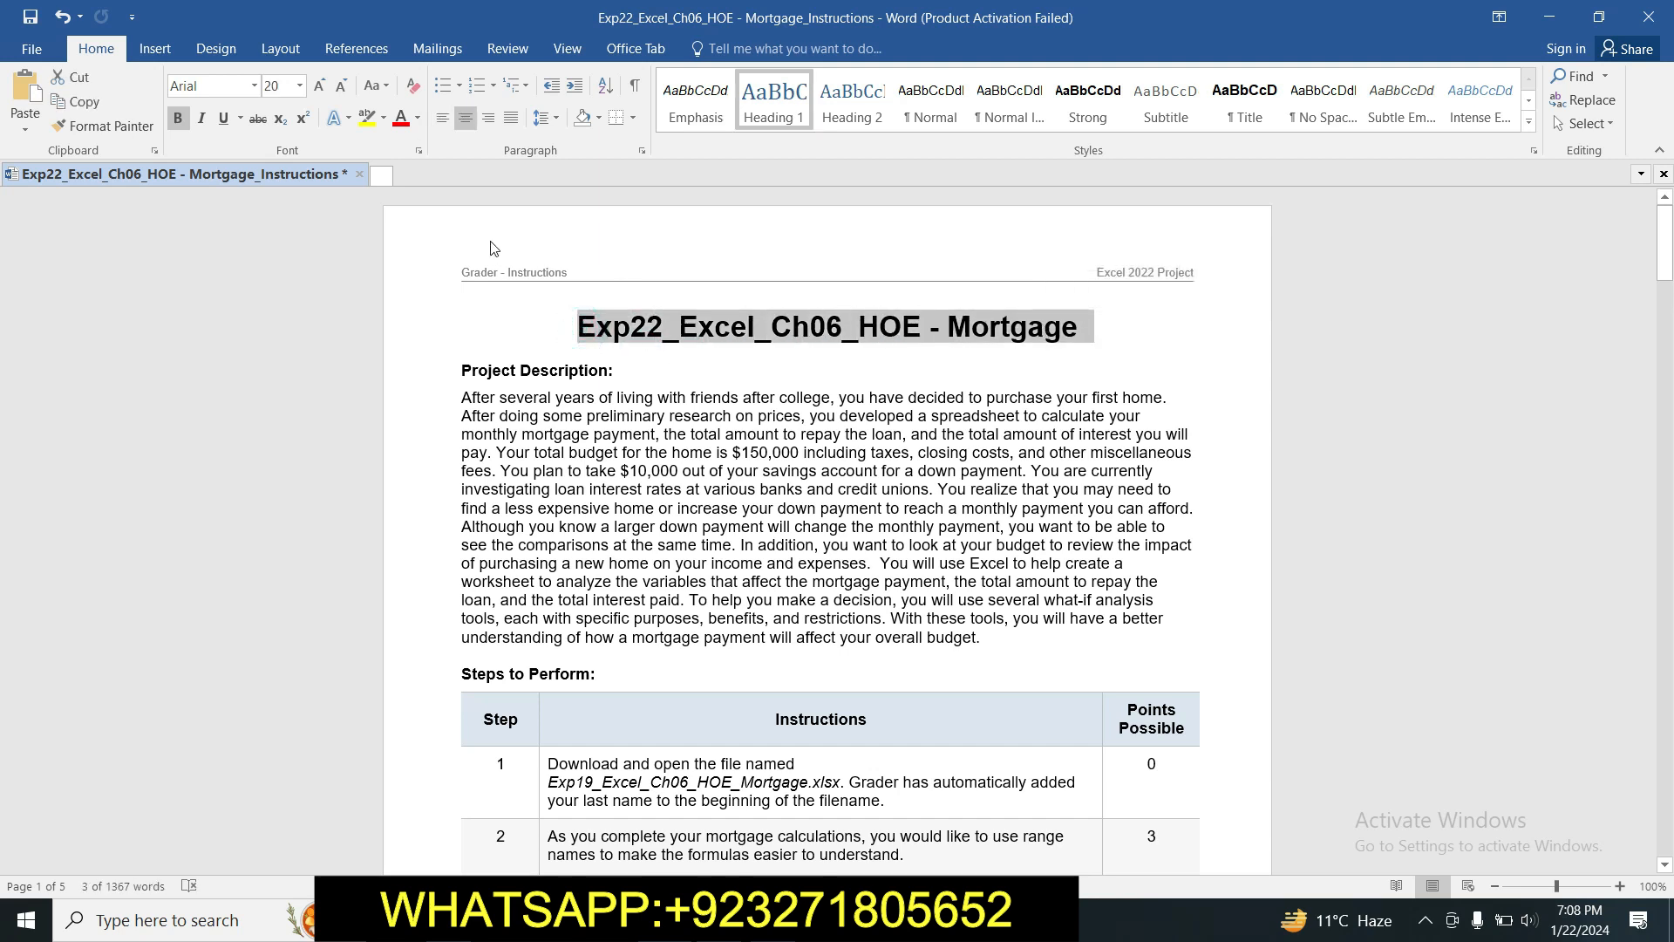
pyautogui.click(363, 120)
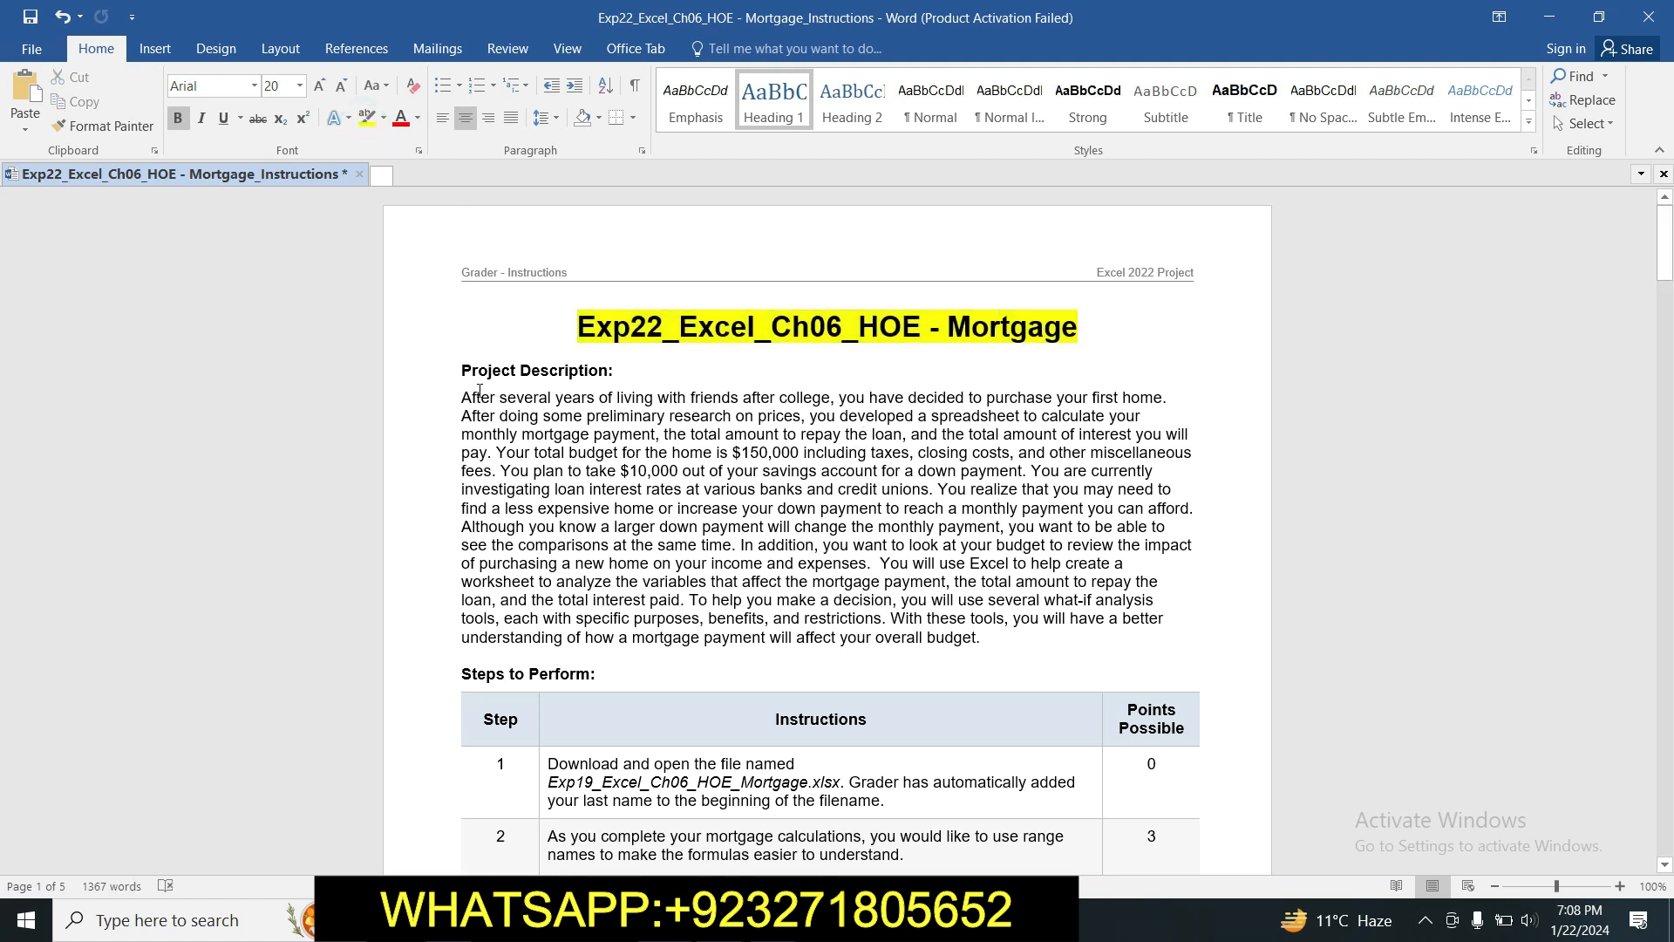
pyautogui.moveTo(461, 394); pyautogui.dragTo(985, 639)
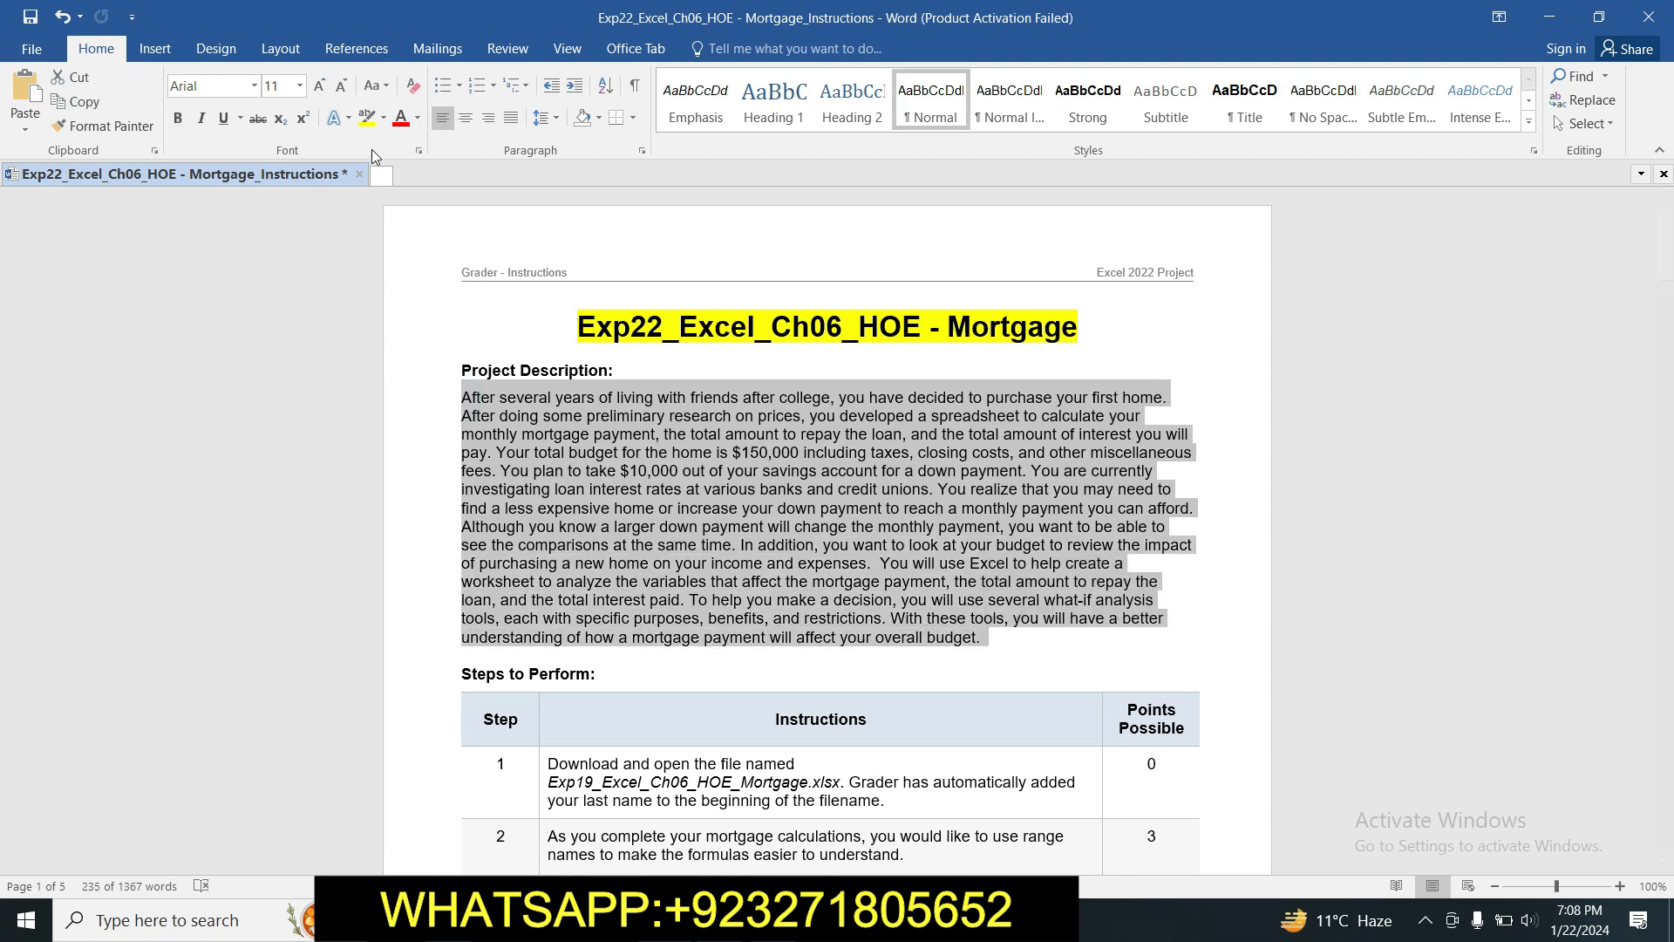
pyautogui.click(366, 117)
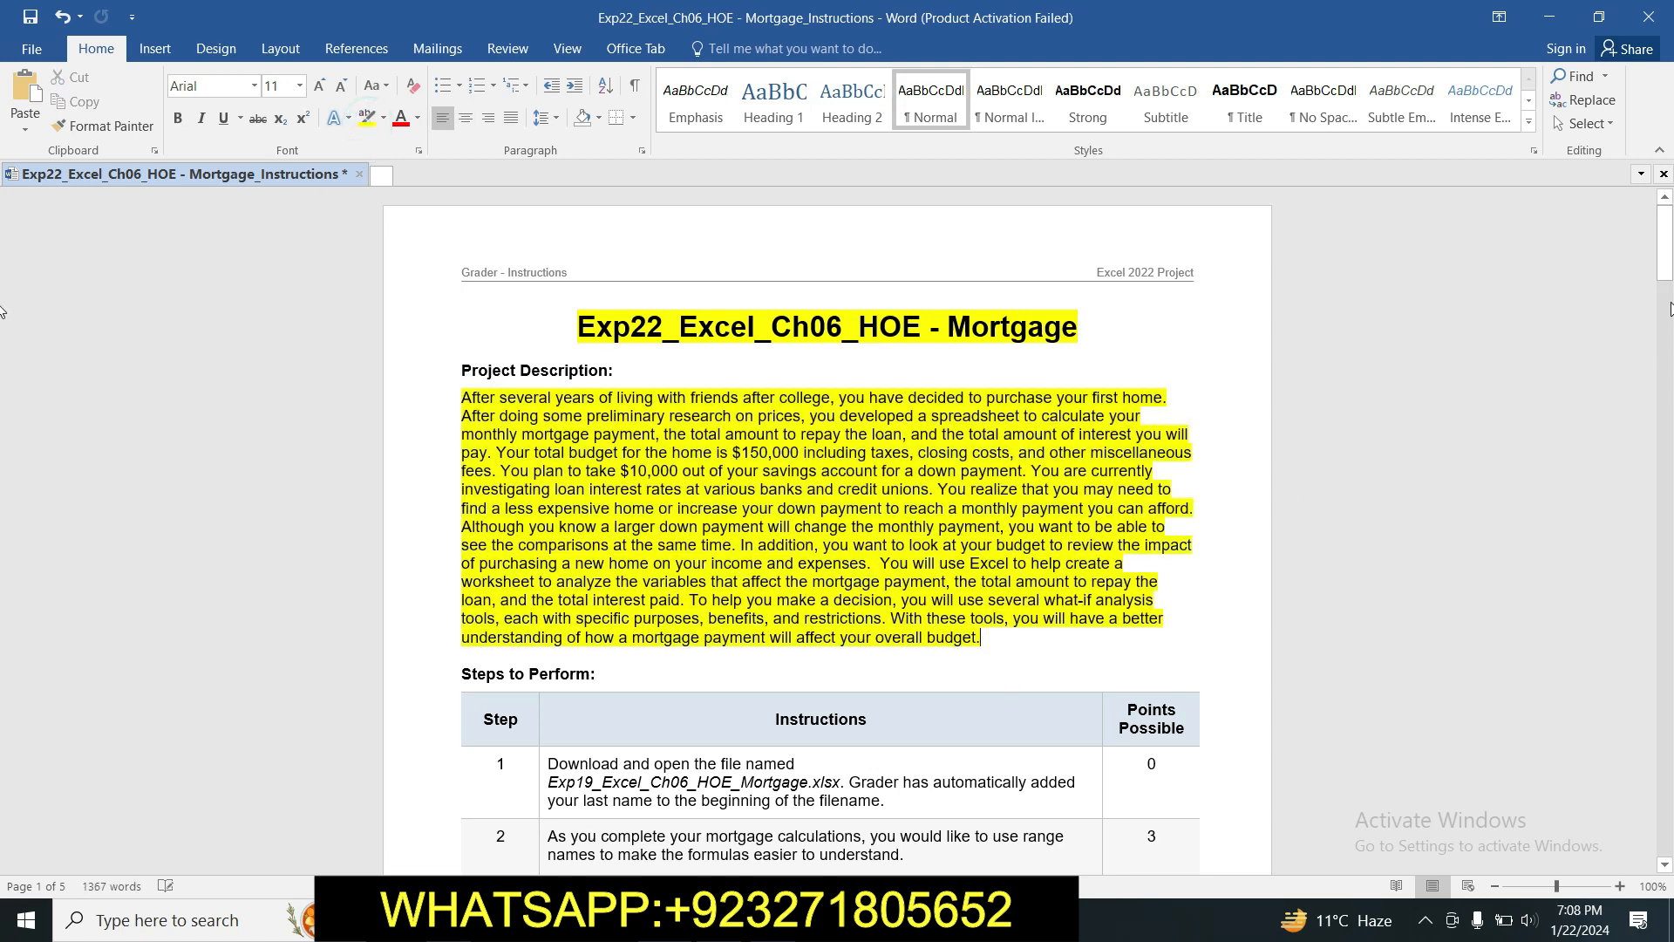
# Highlight the step 1 instruction in yellow, and look at the mortgage workbook in Excel before returning to the Word instructions.
pyautogui.moveTo(1666, 267); pyautogui.dragTo(1673, 319)
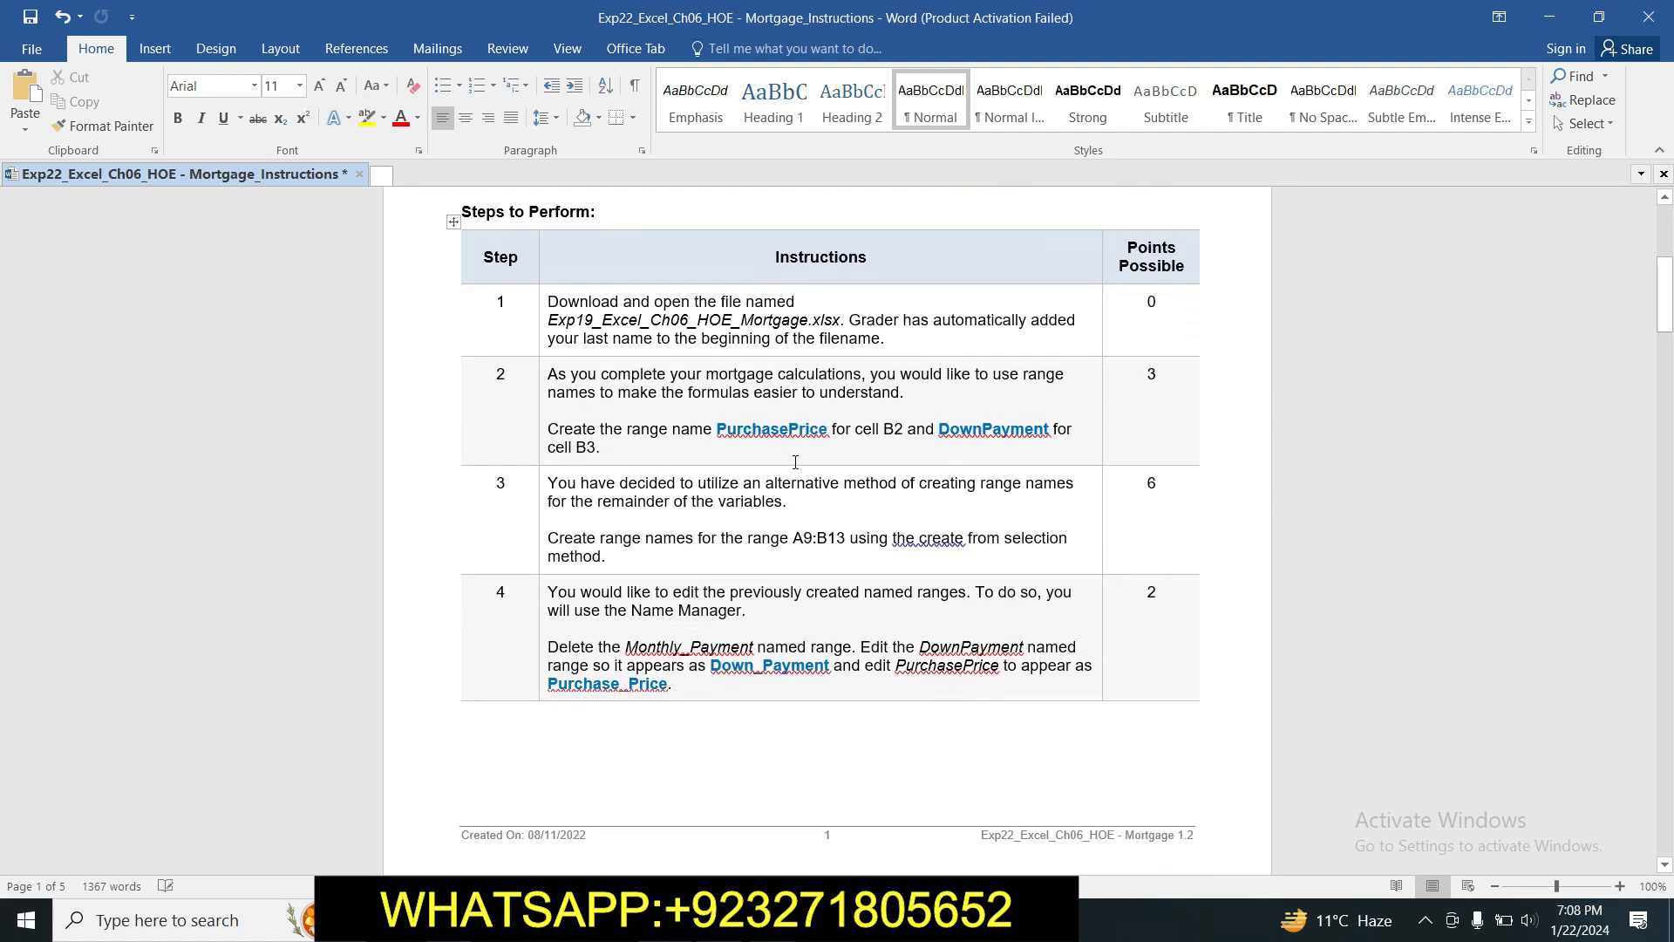
pyautogui.click(542, 305)
pyautogui.click(628, 367)
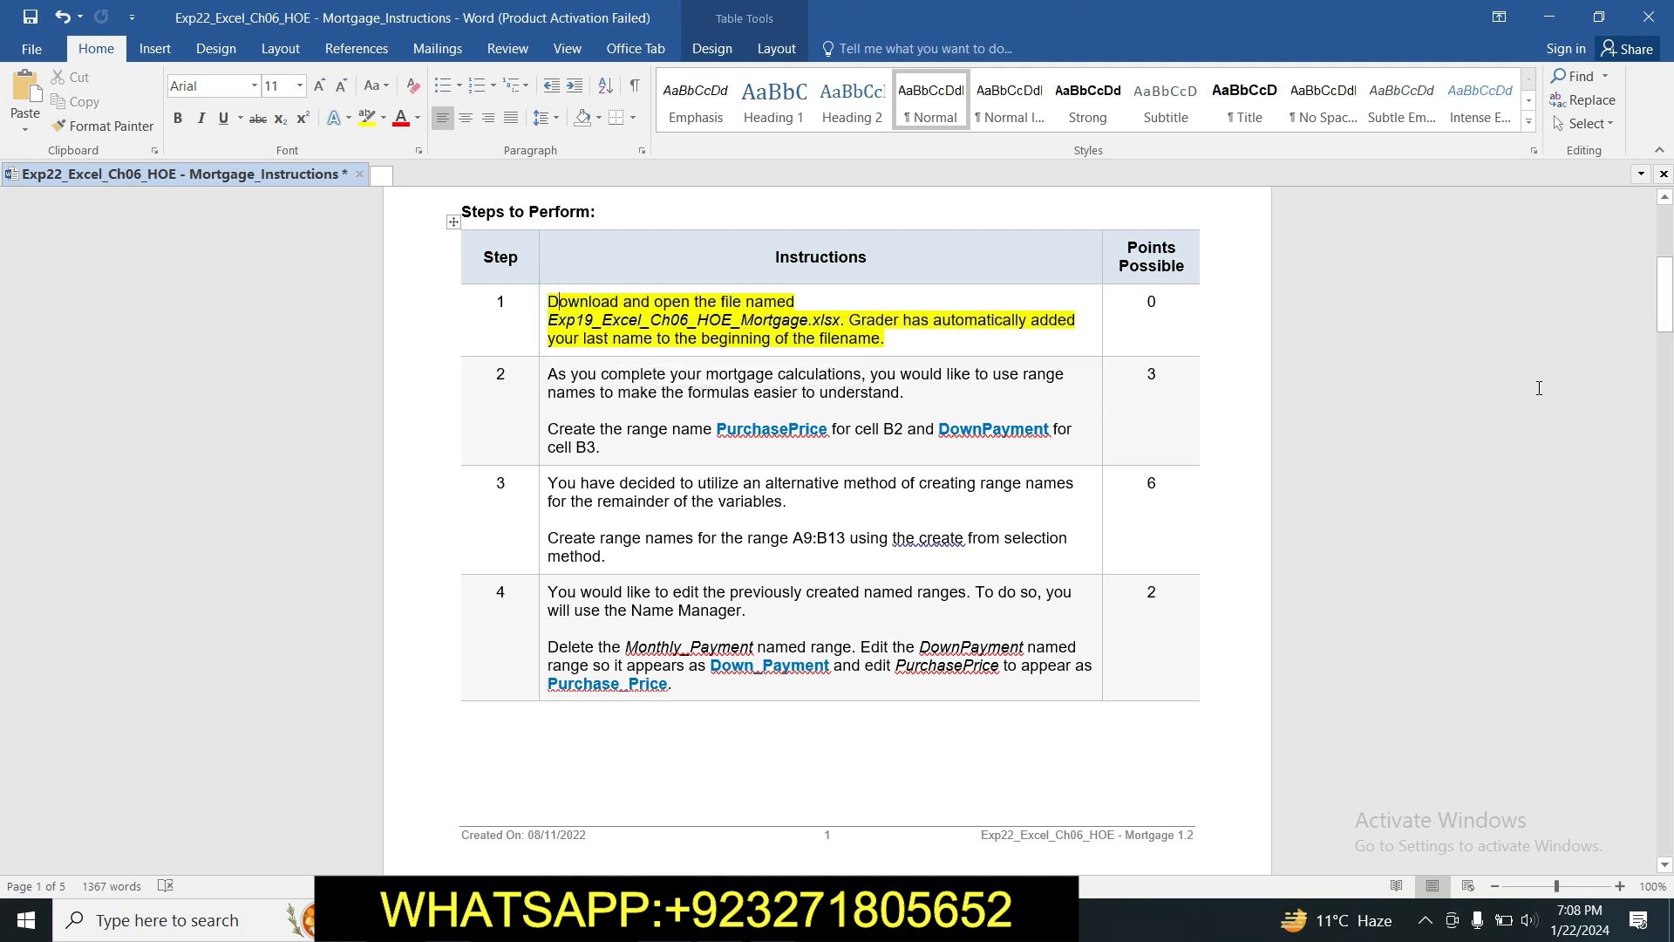
pyautogui.moveTo(1665, 323); pyautogui.dragTo(3, 267)
pyautogui.moveTo(1672, 260); pyautogui.dragTo(1669, 309)
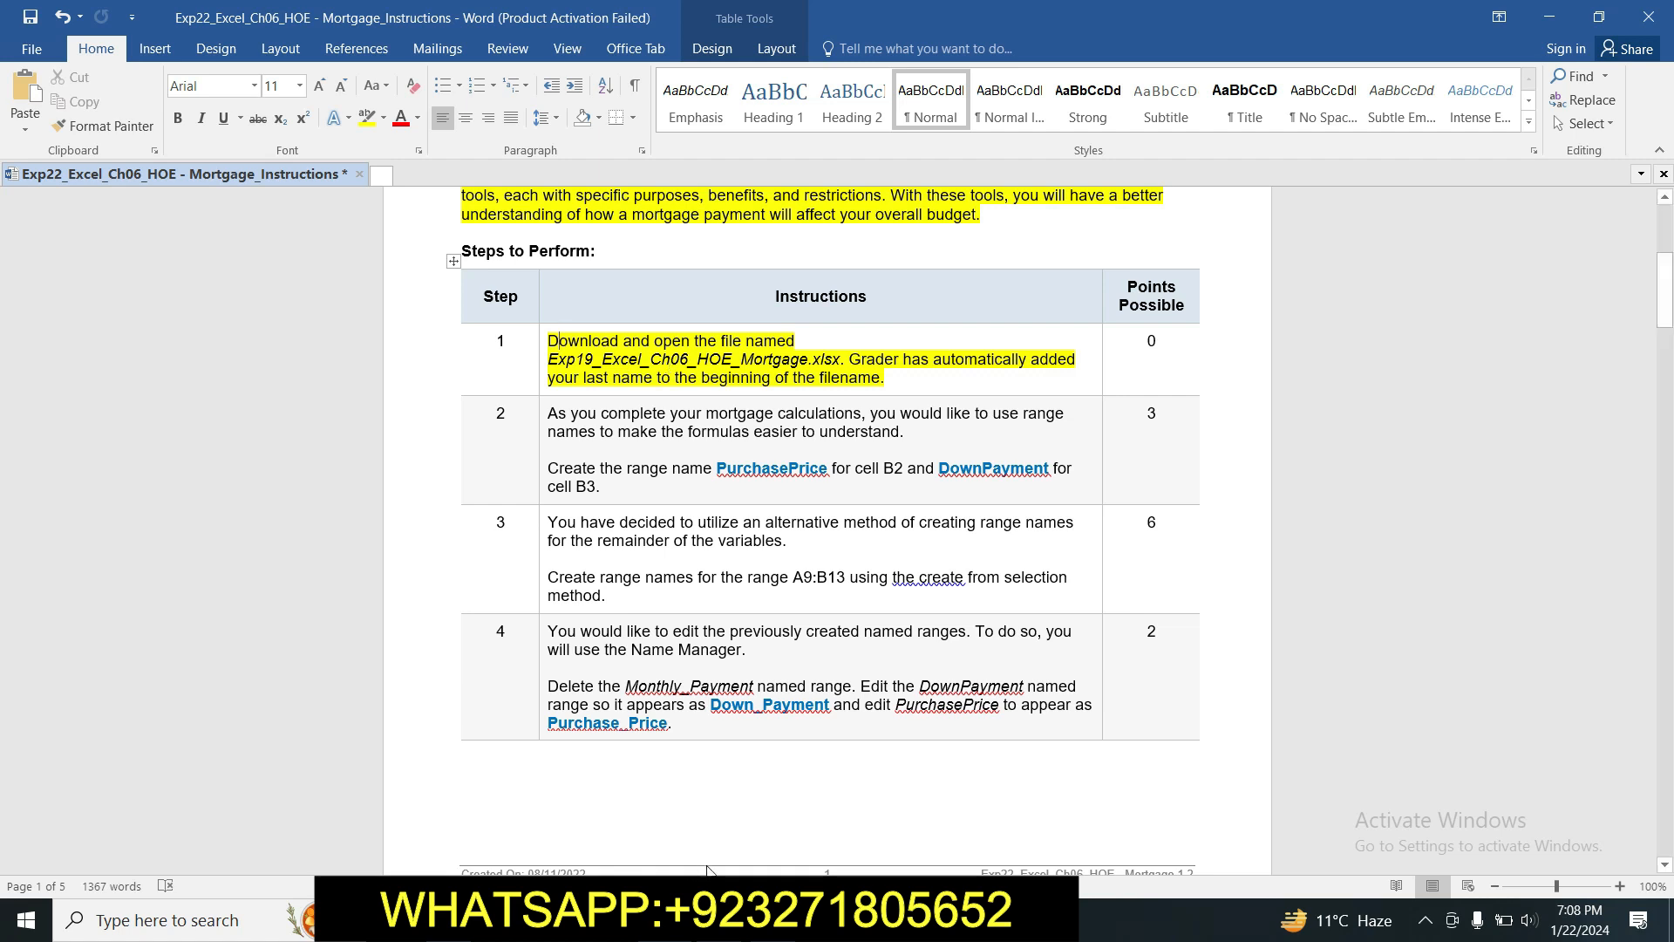
pyautogui.click(709, 919)
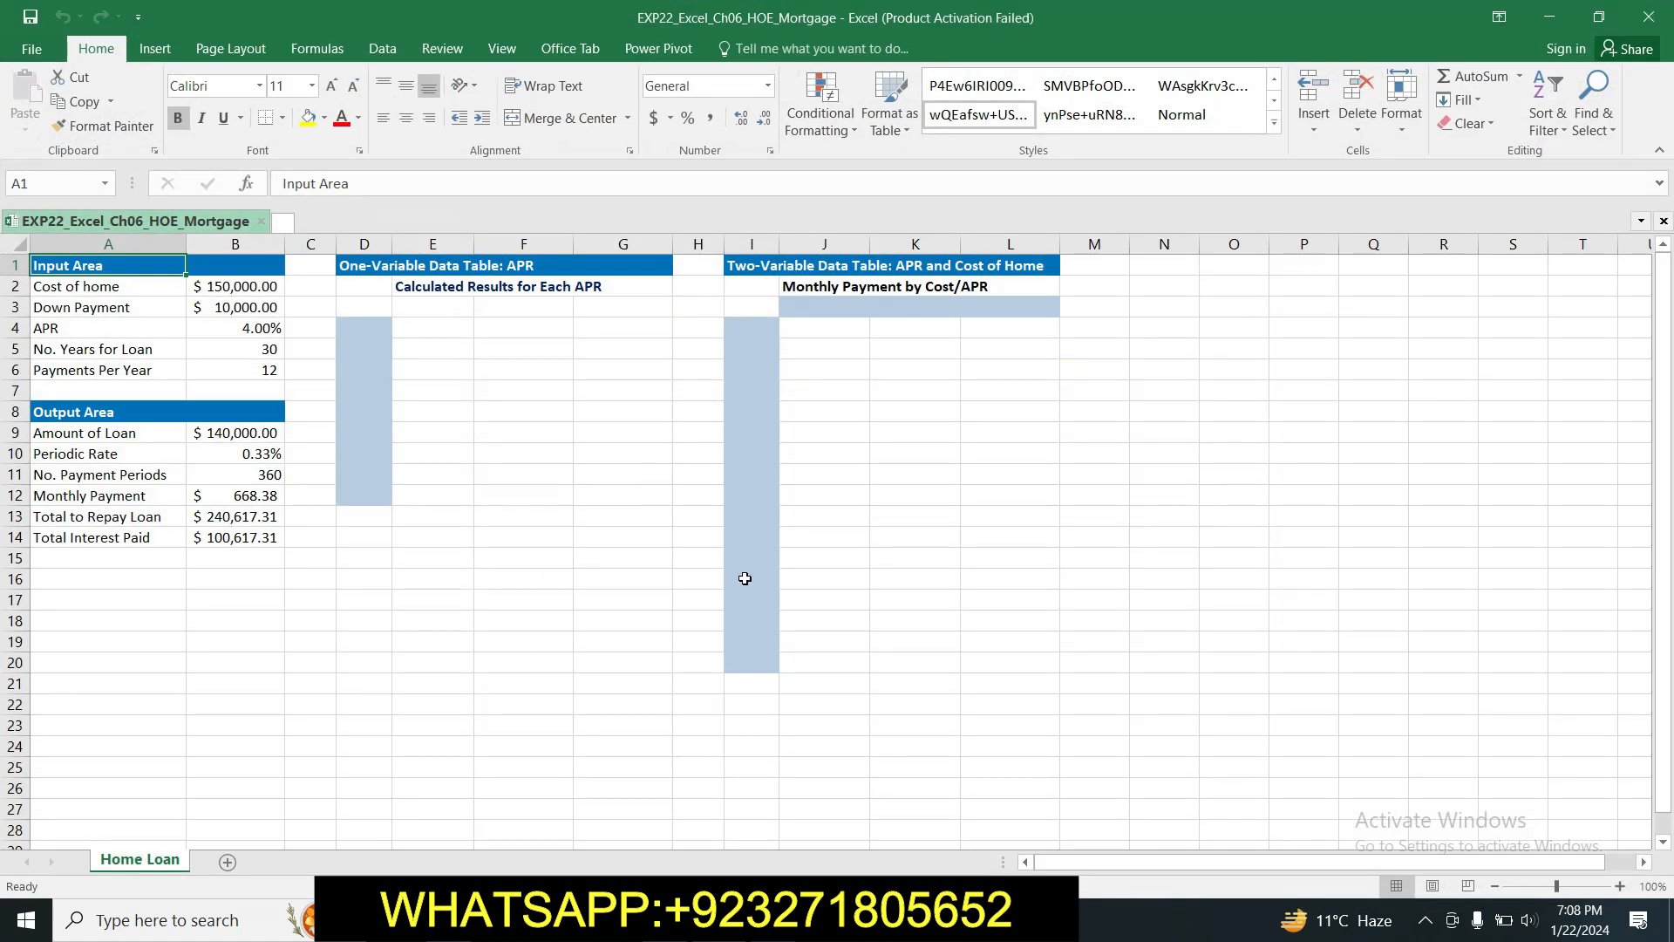
pyautogui.hotkey('alt', 'Tab')
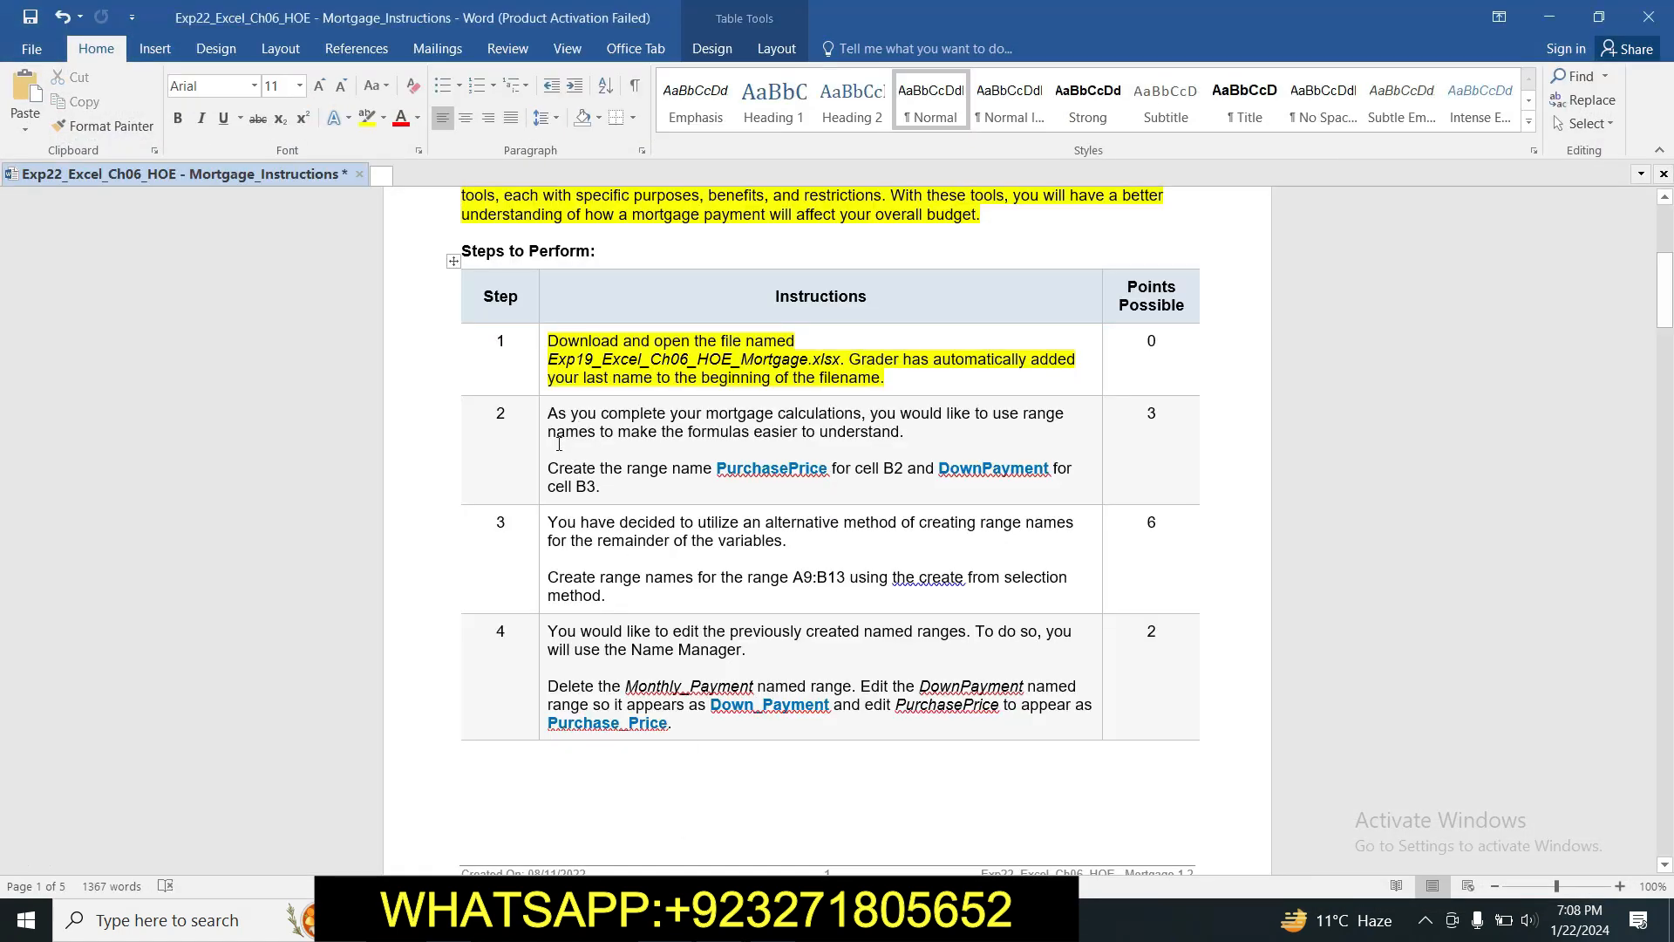
# Highlight the whole step 2 instruction about the PurchasePrice and DownPayment range names in yellow.
pyautogui.click(538, 415)
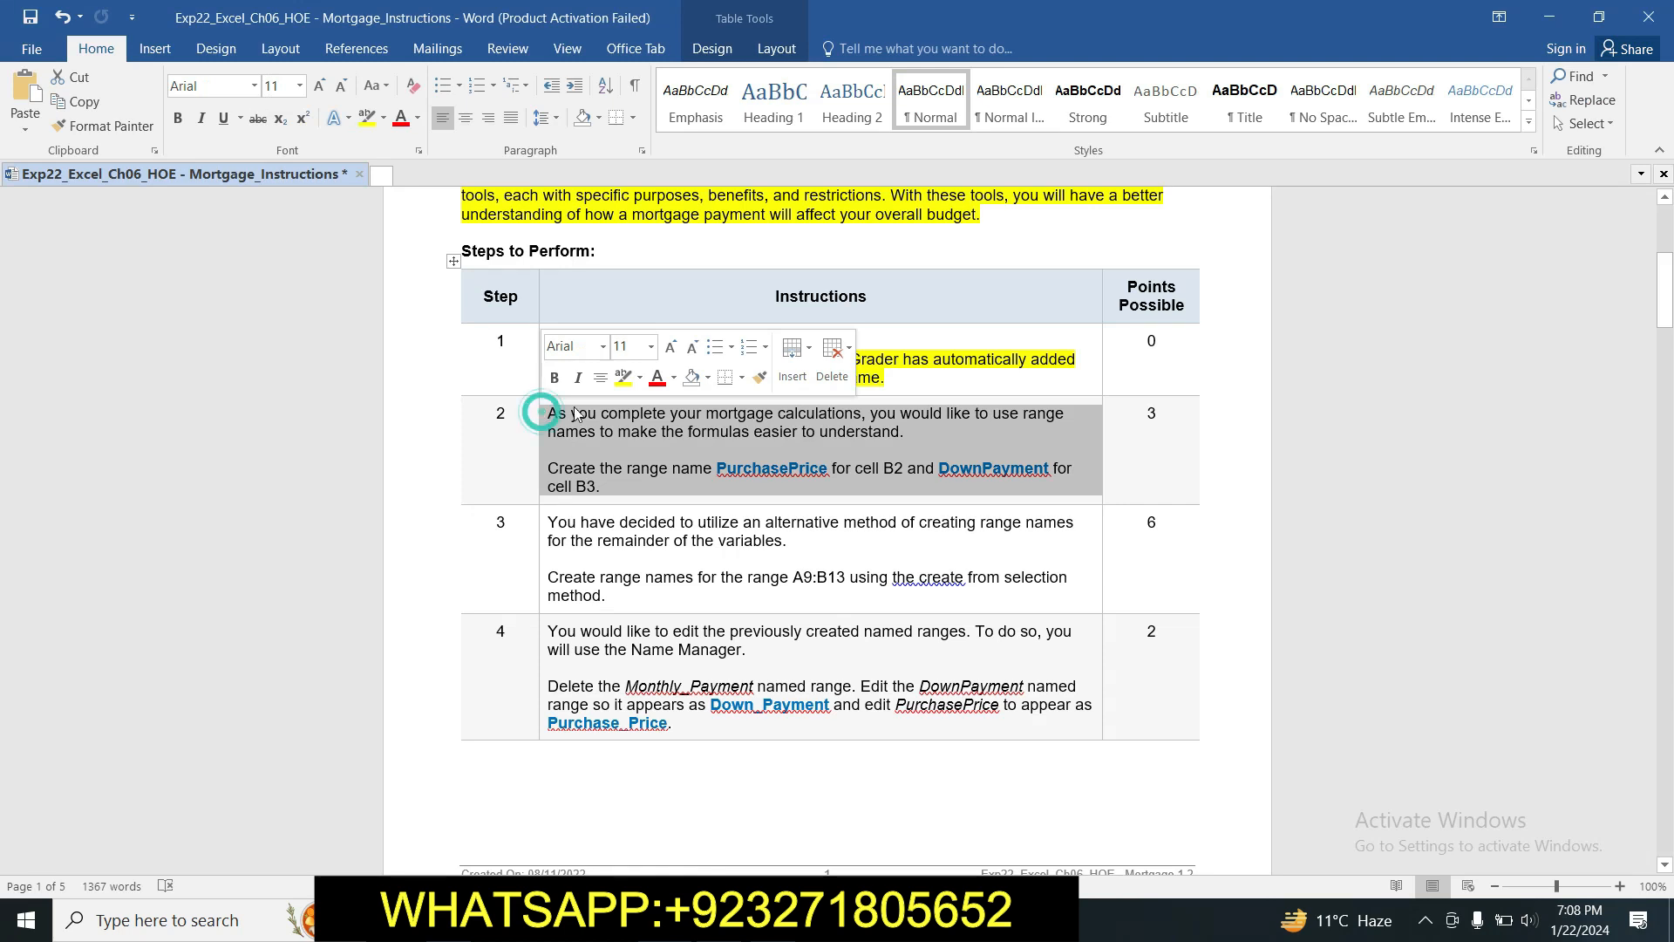
pyautogui.click(621, 384)
pyautogui.click(606, 453)
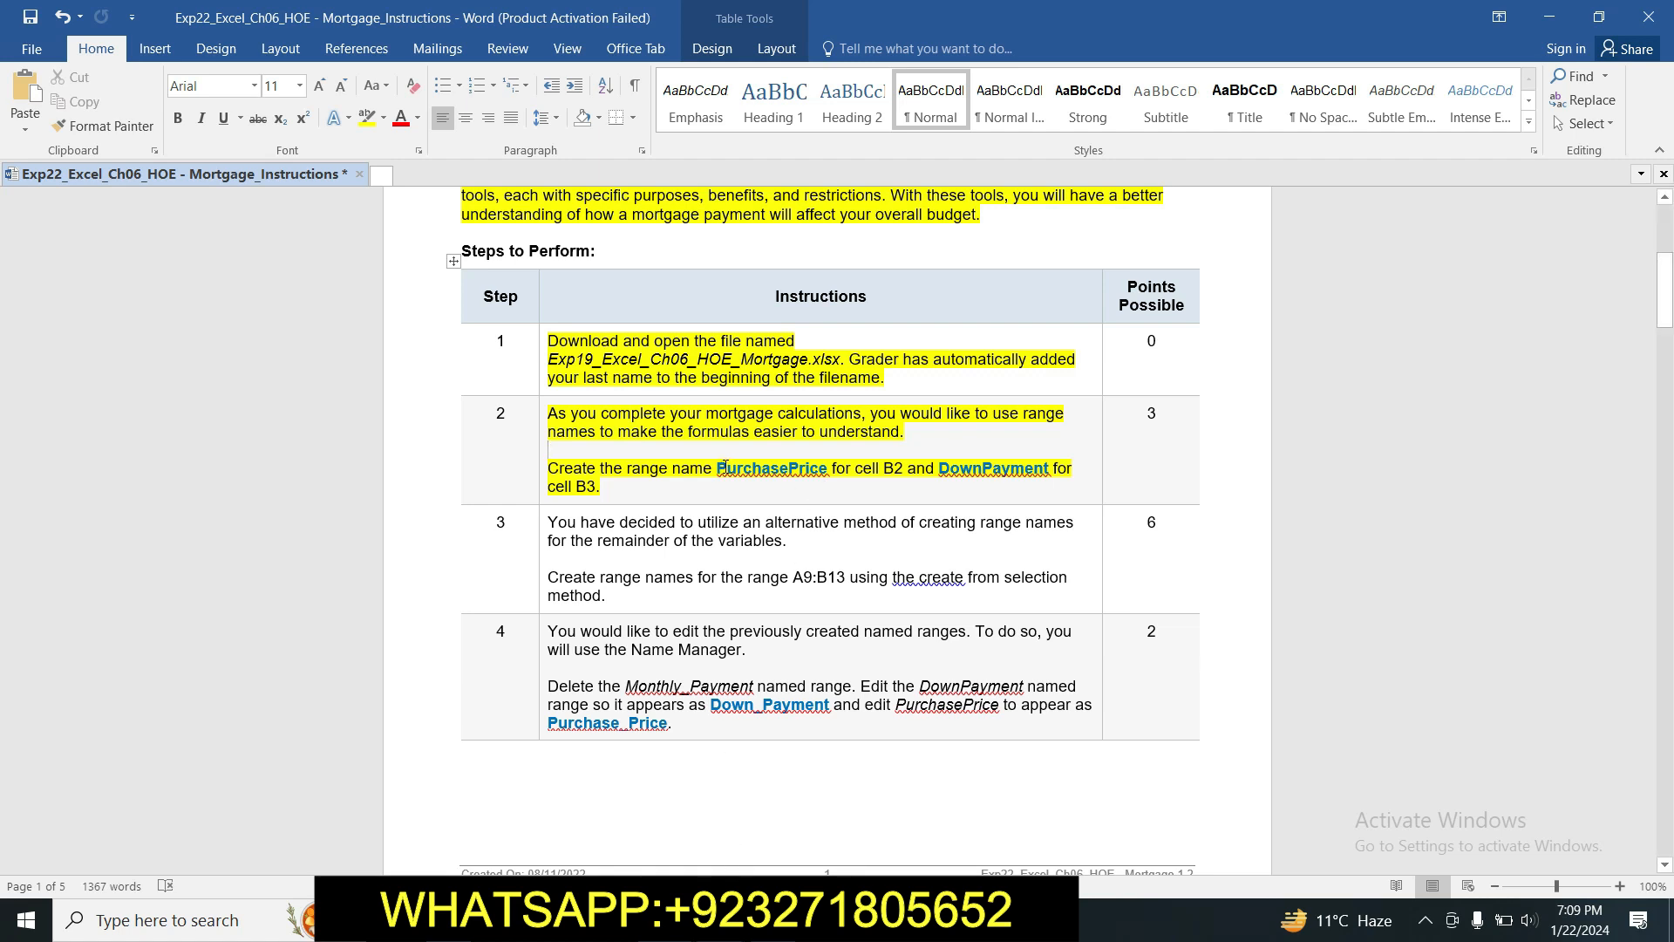
# Copy the range name PurchasePrice from the step 2 instruction and switch to the Excel mortgage workbook.
pyautogui.moveTo(719, 467); pyautogui.dragTo(824, 479)
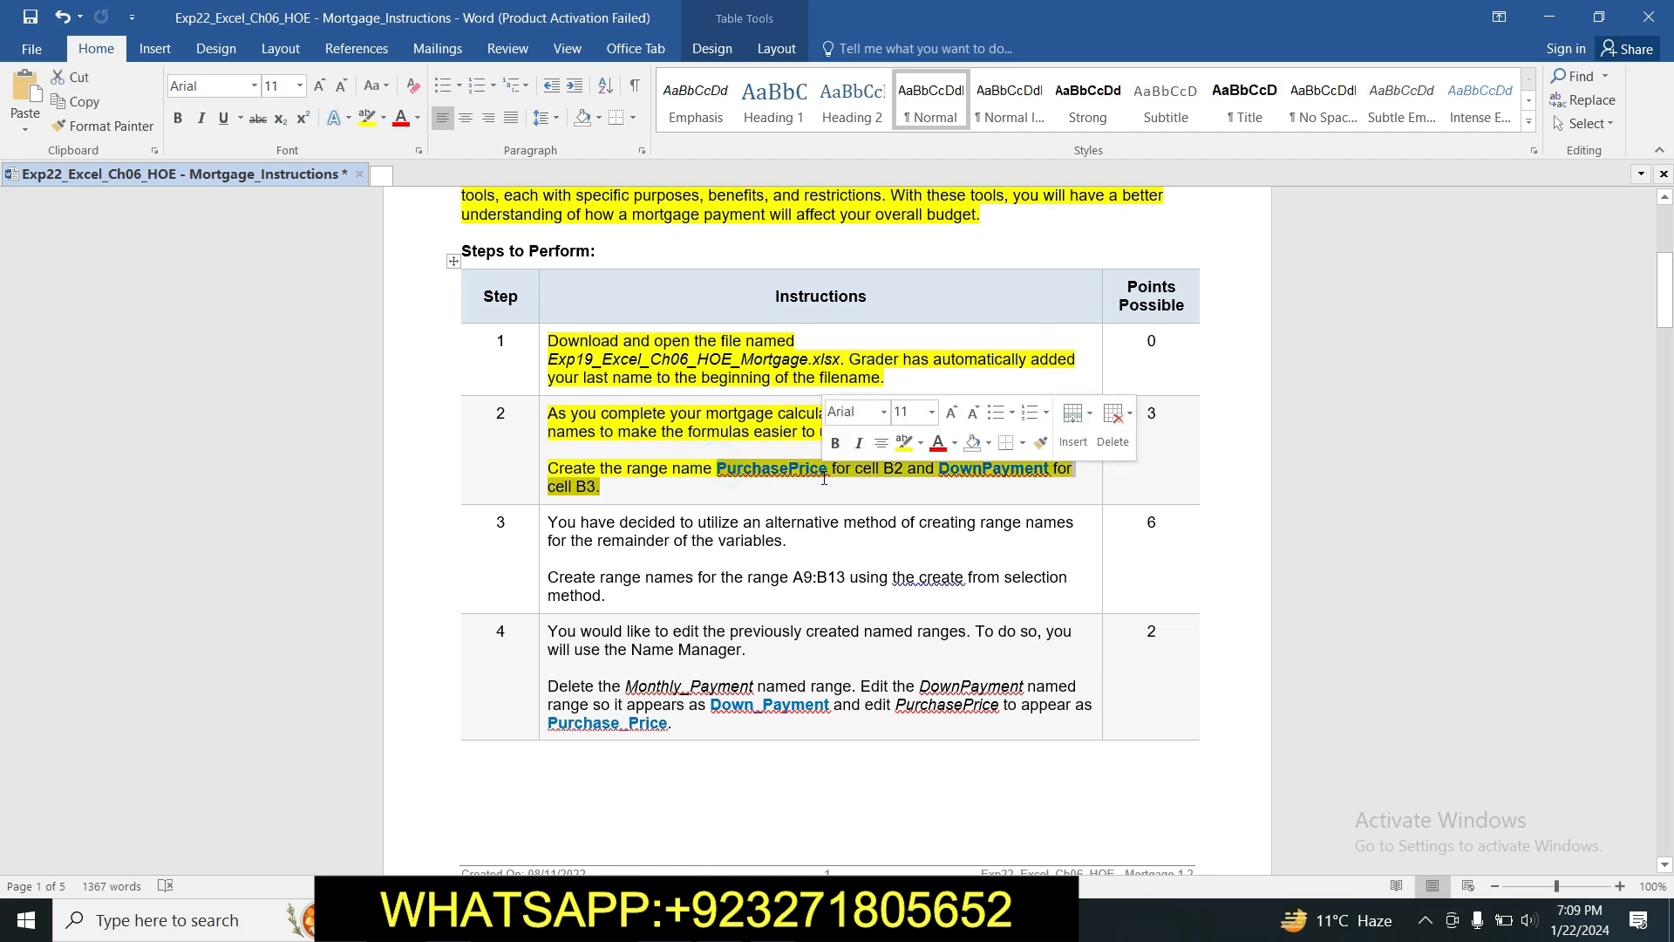
pyautogui.click(824, 479)
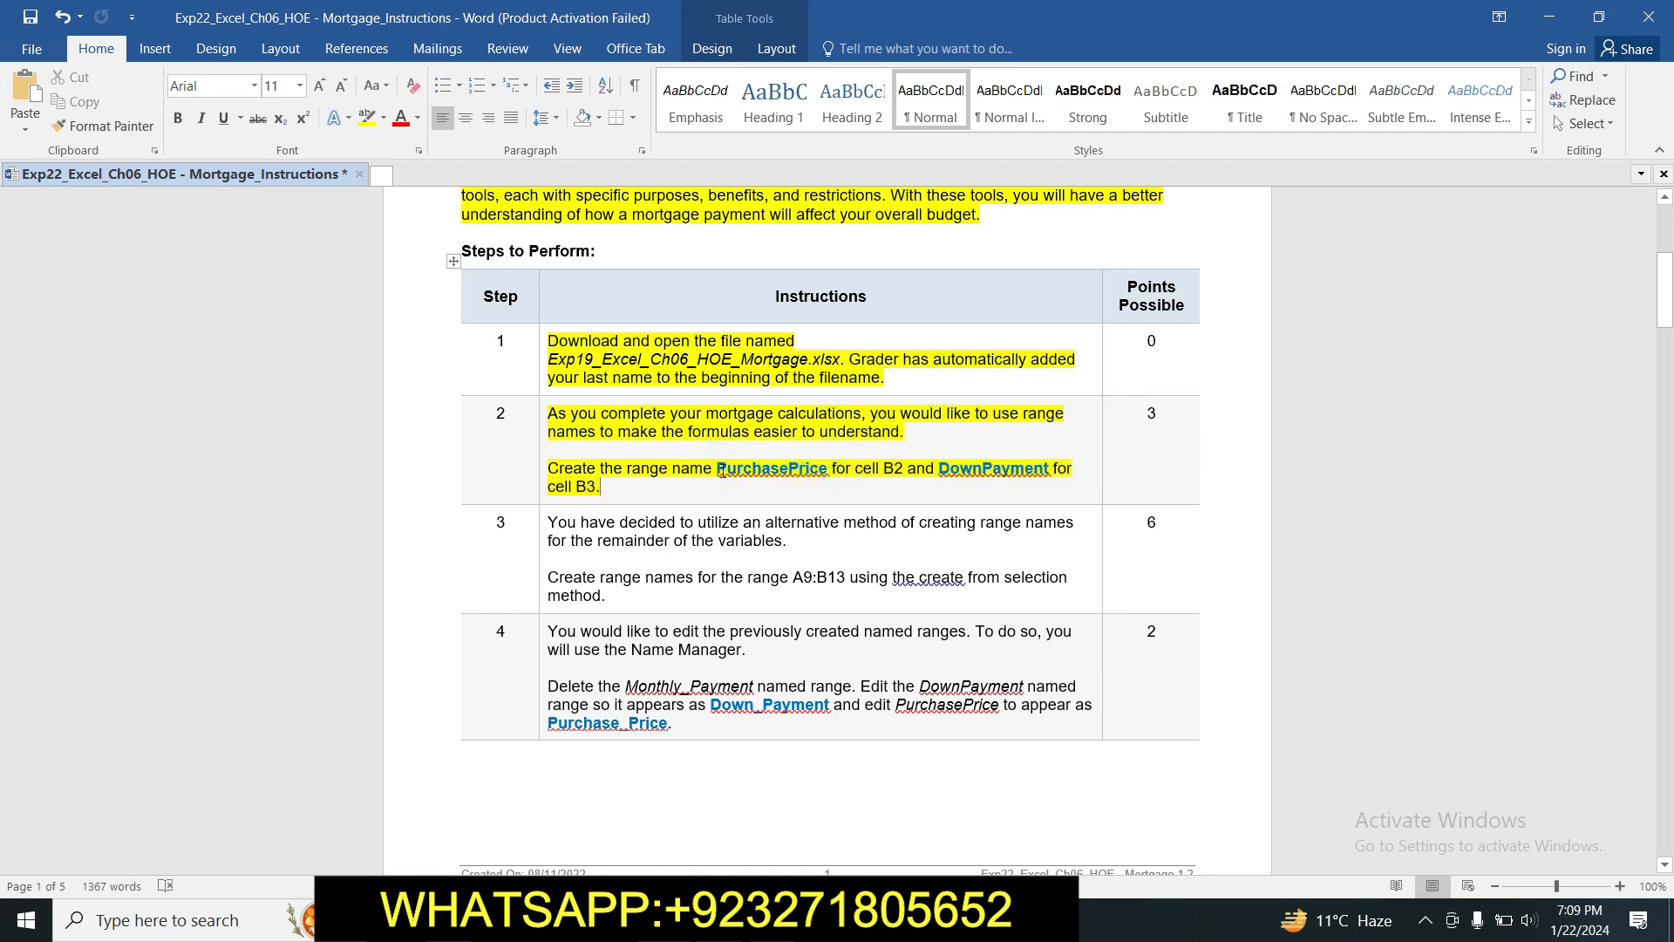
pyautogui.moveTo(720, 469); pyautogui.dragTo(828, 471)
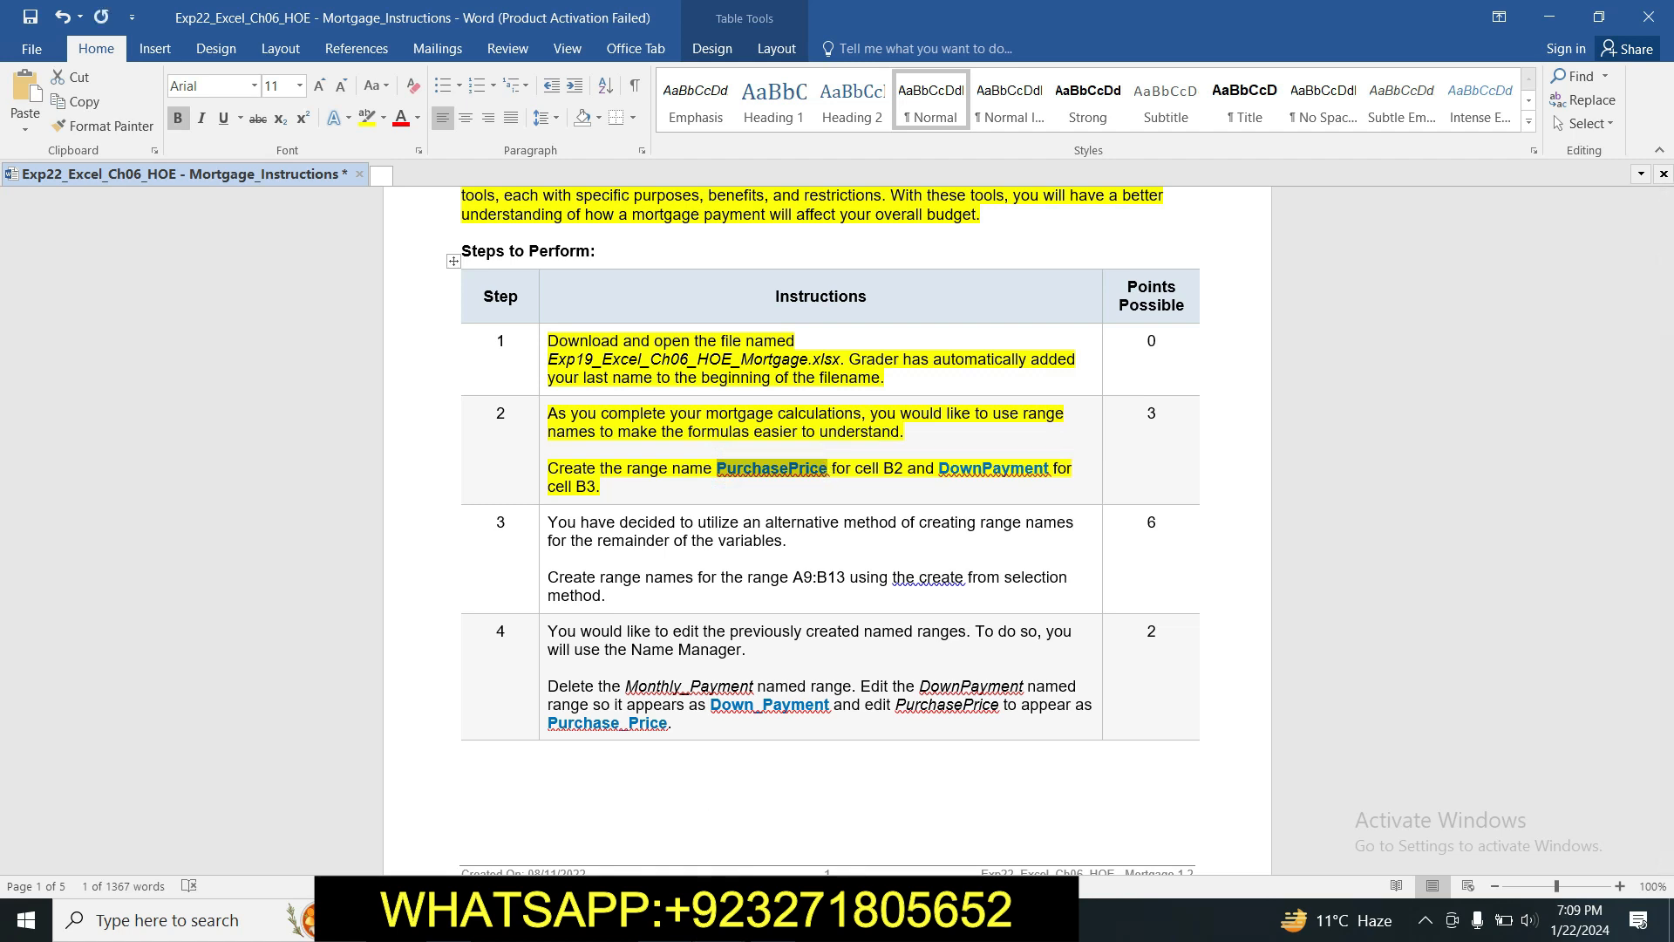
pyautogui.click(610, 919)
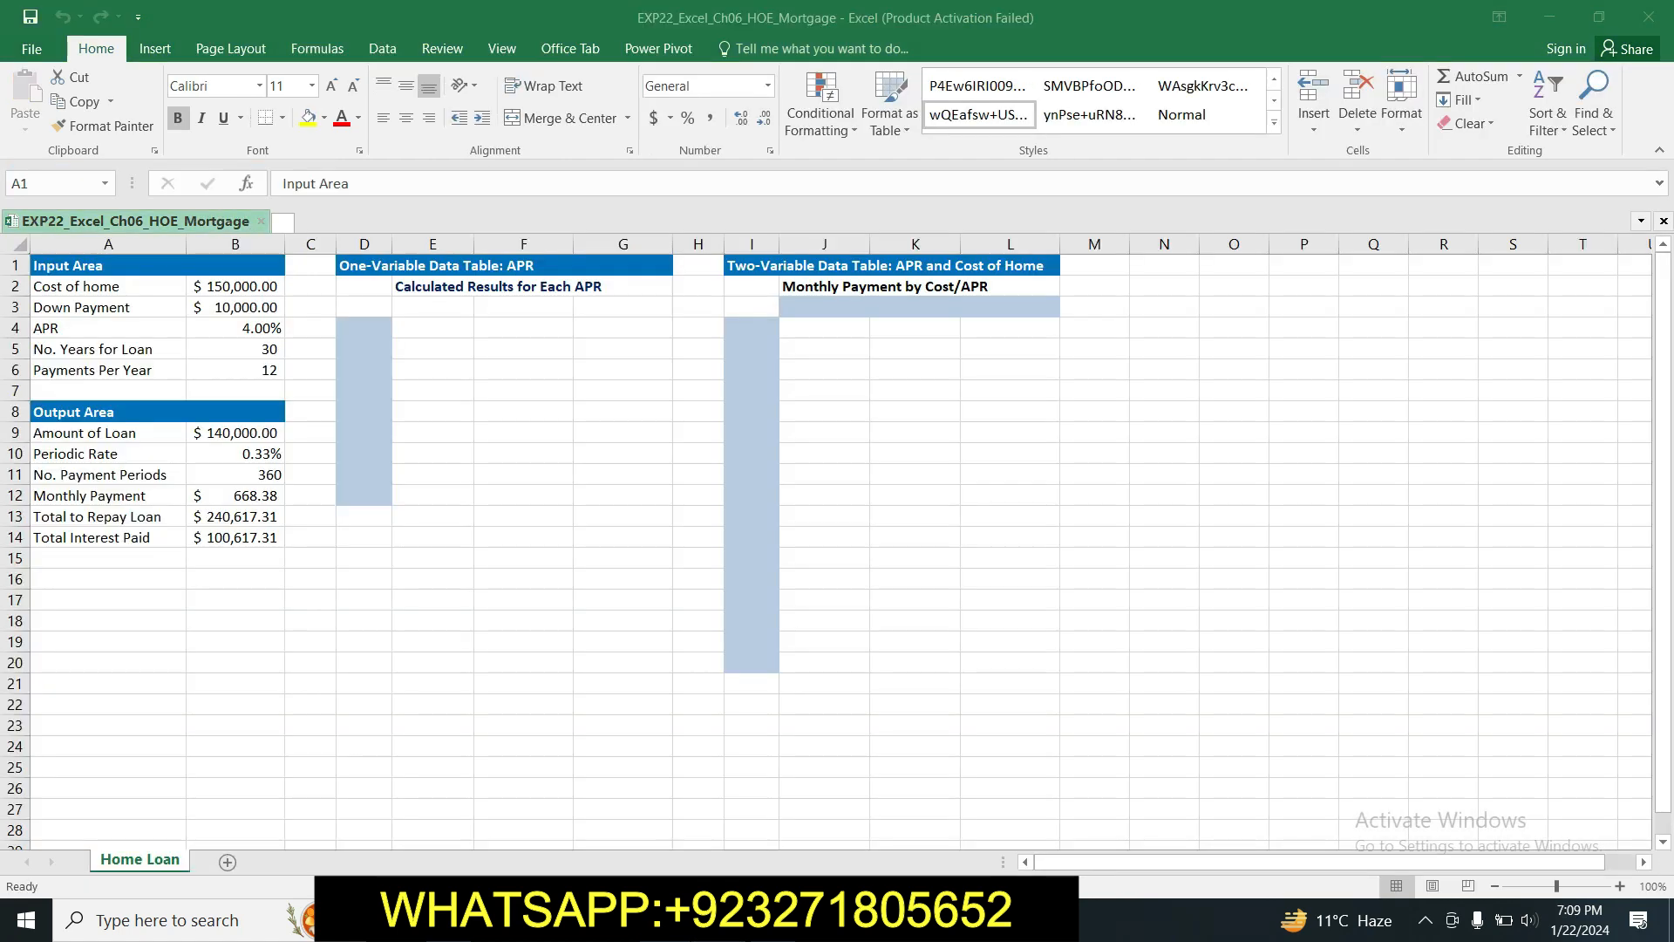
# Define the name PurchasePrice for cell B2 with Workbook scope, and reselect the cell to check its name.
pyautogui.click(236, 288)
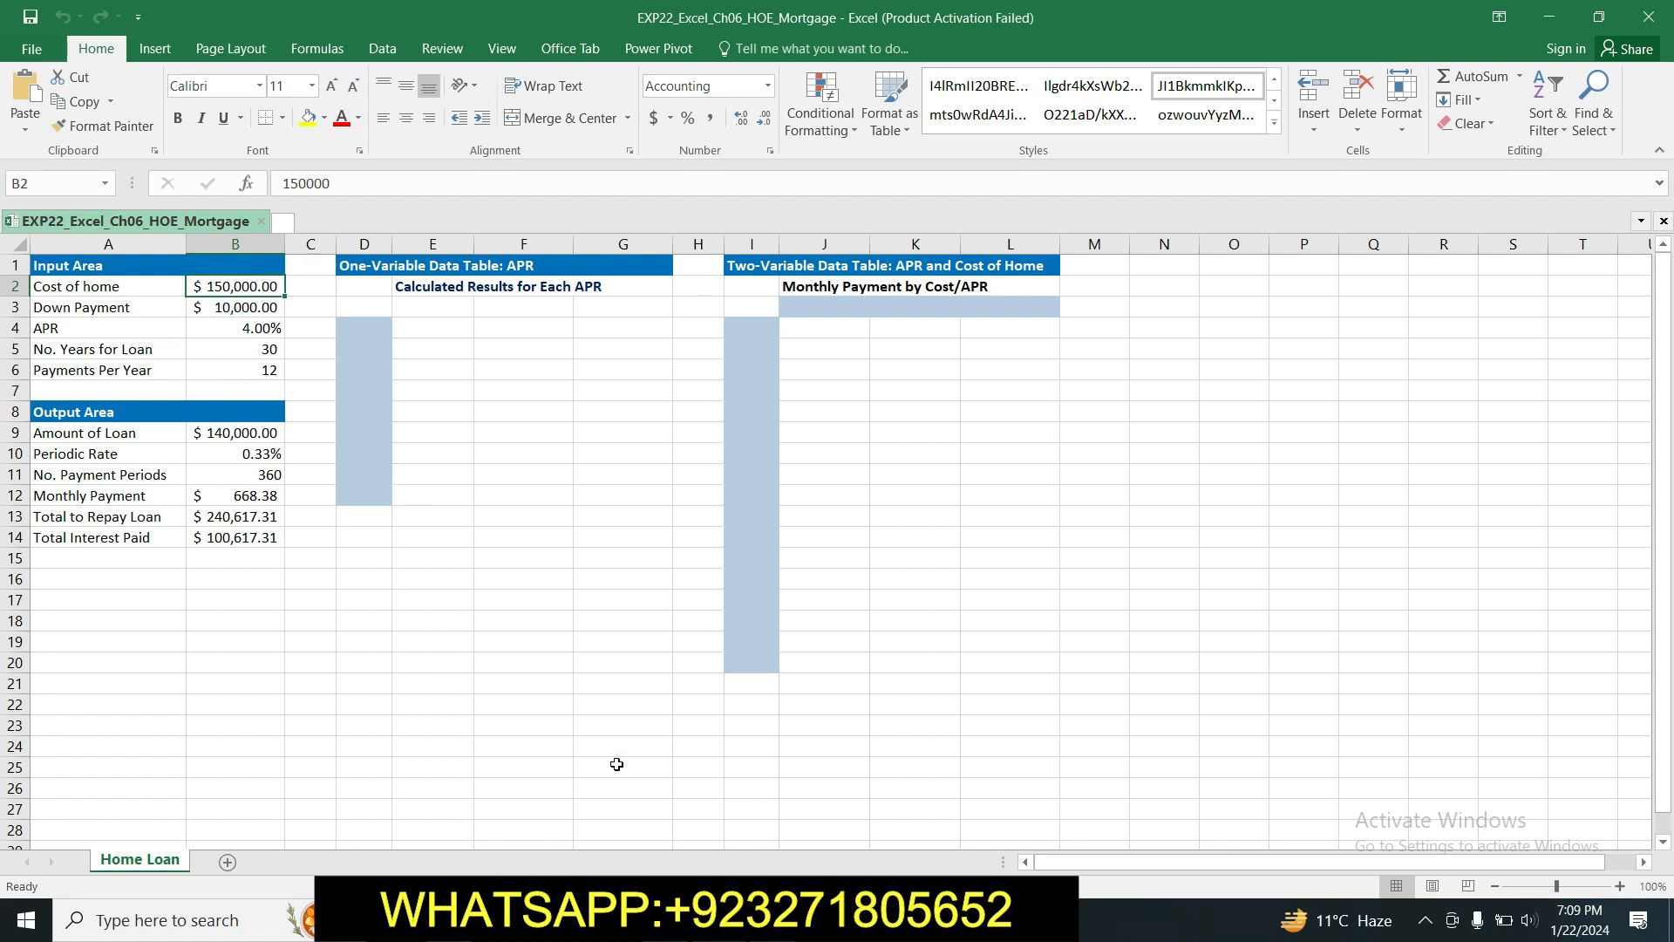
pyautogui.click(684, 920)
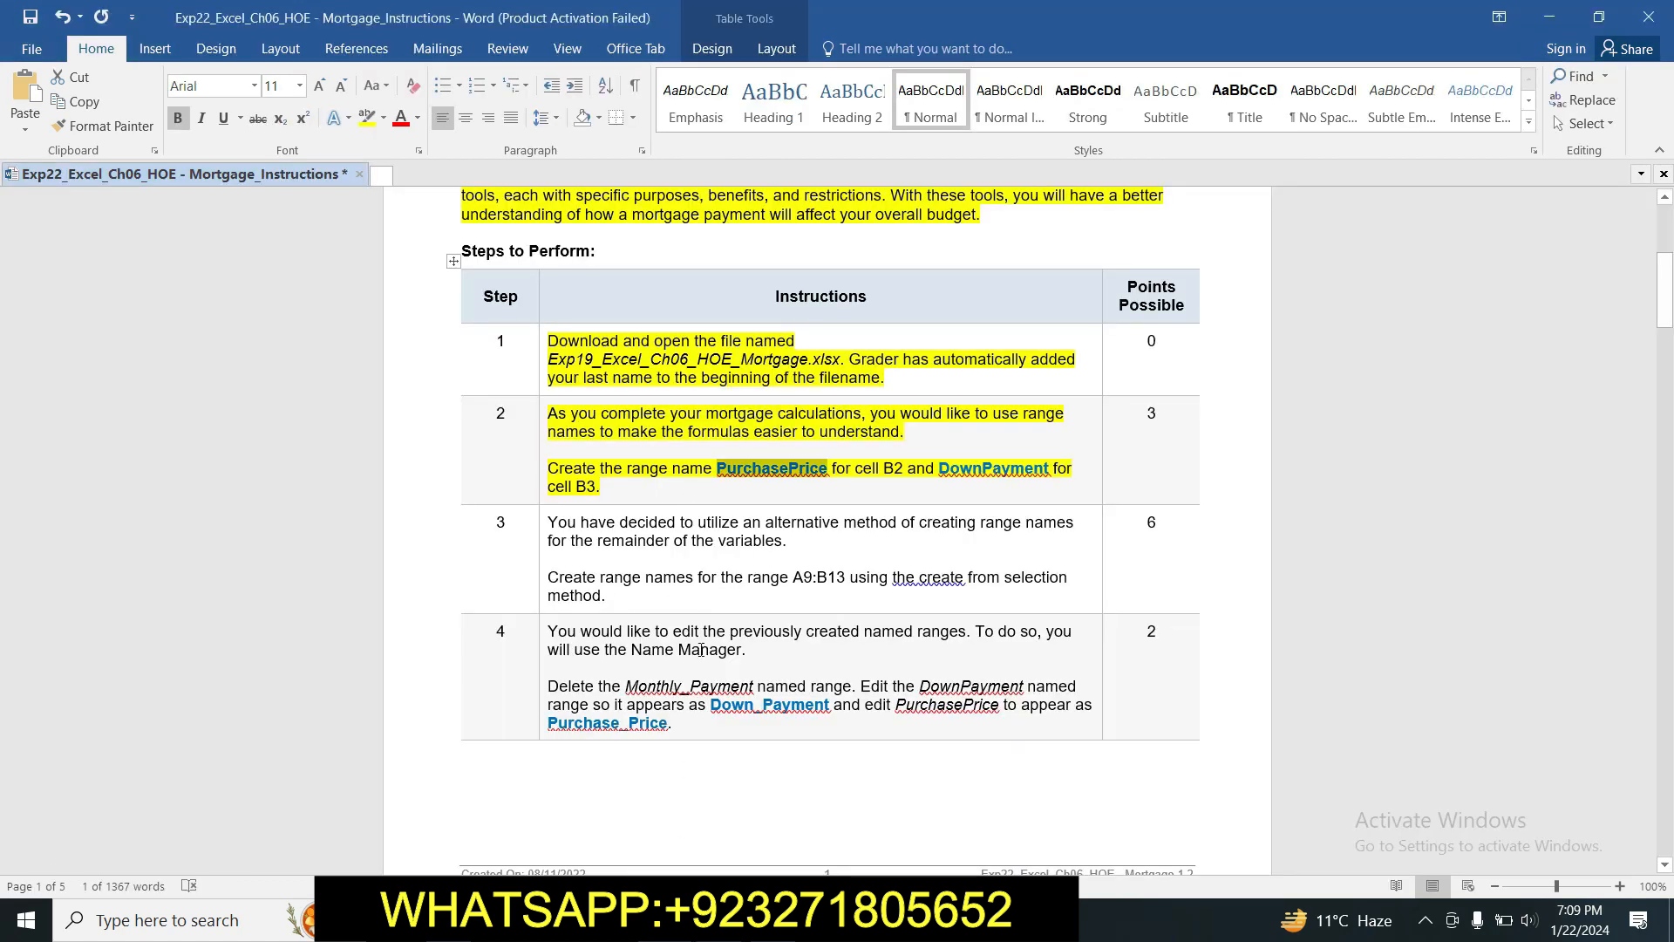
pyautogui.click(611, 920)
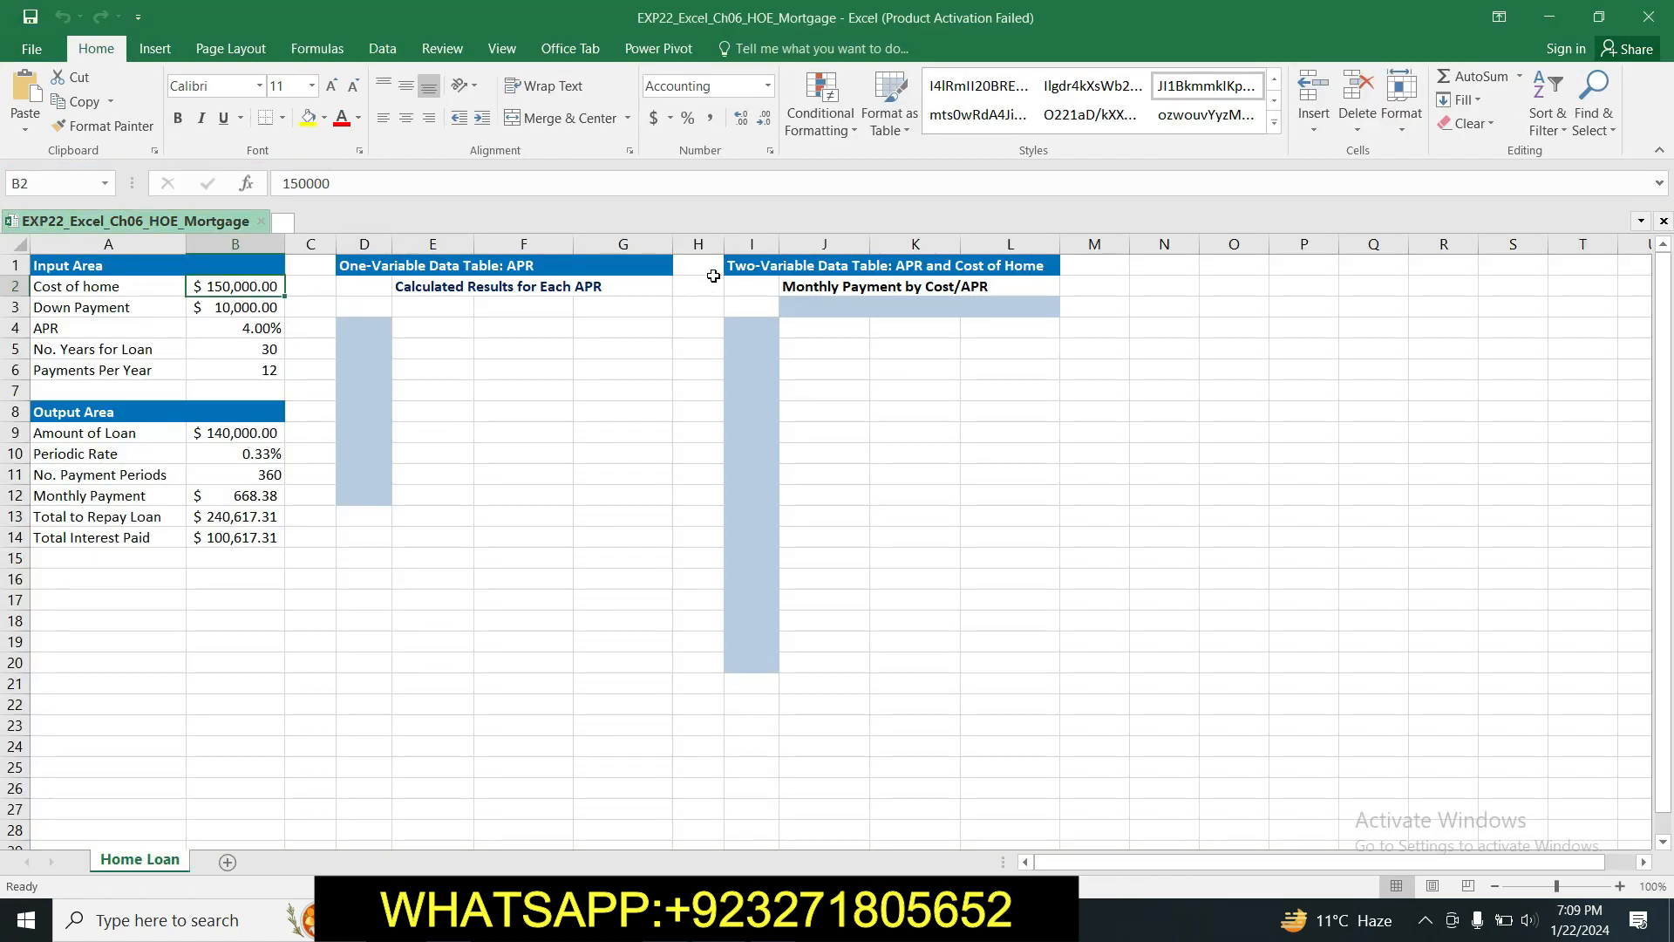
pyautogui.click(332, 45)
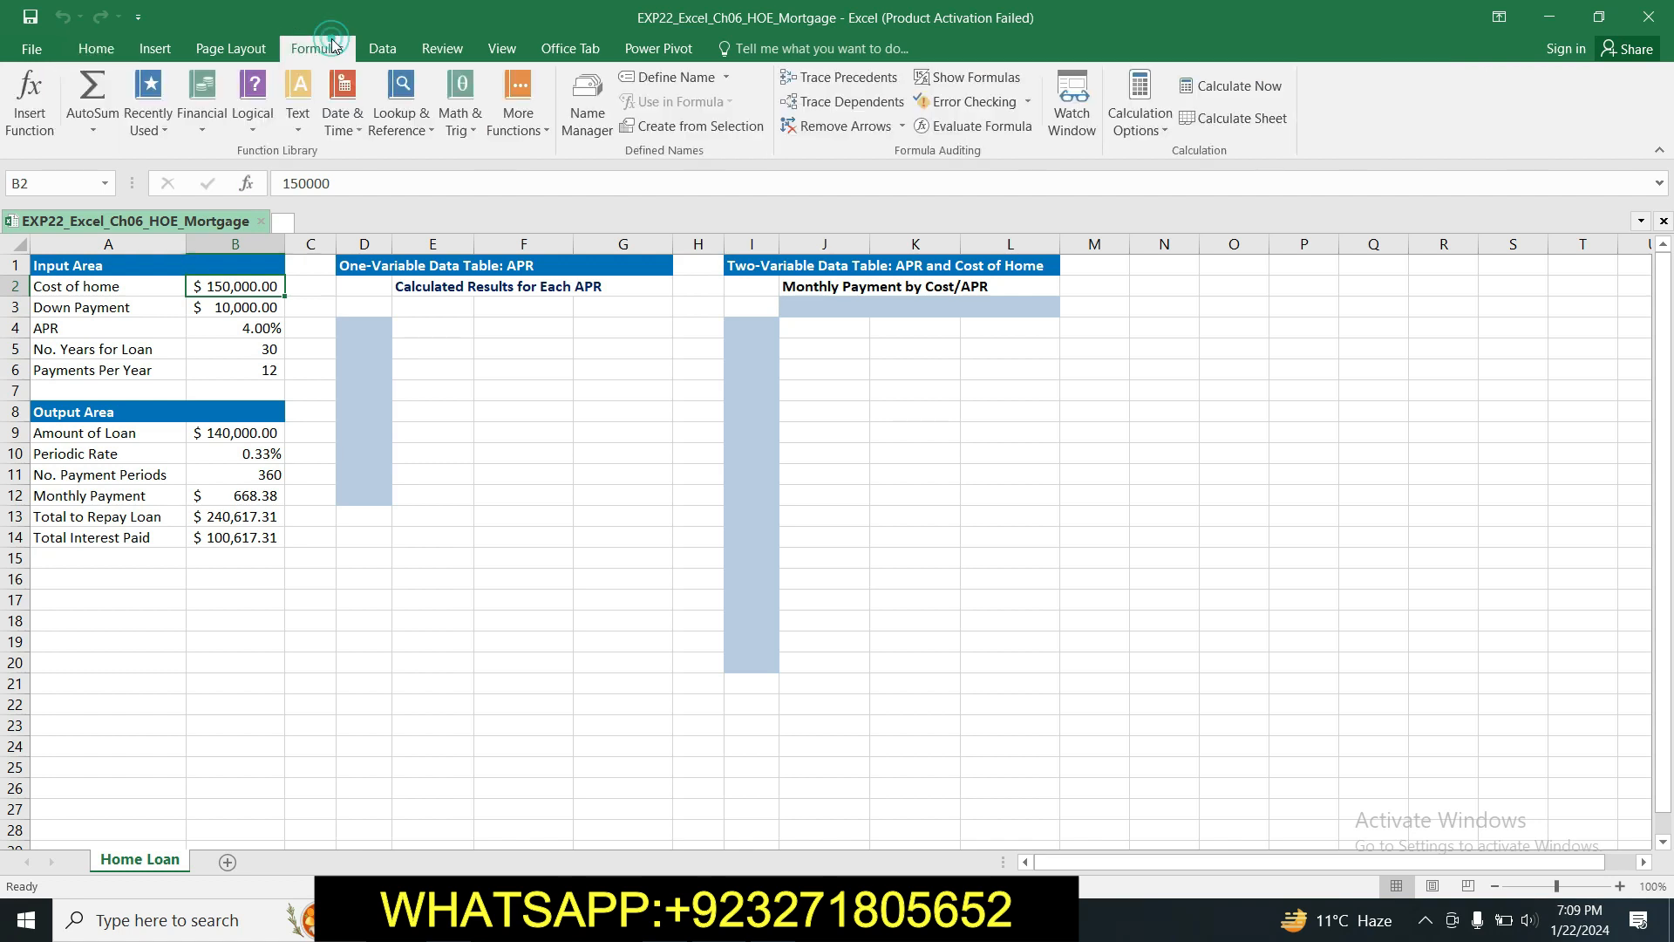
pyautogui.click(675, 77)
pyautogui.press('BackSpace')
pyautogui.write('PurchasePrice')
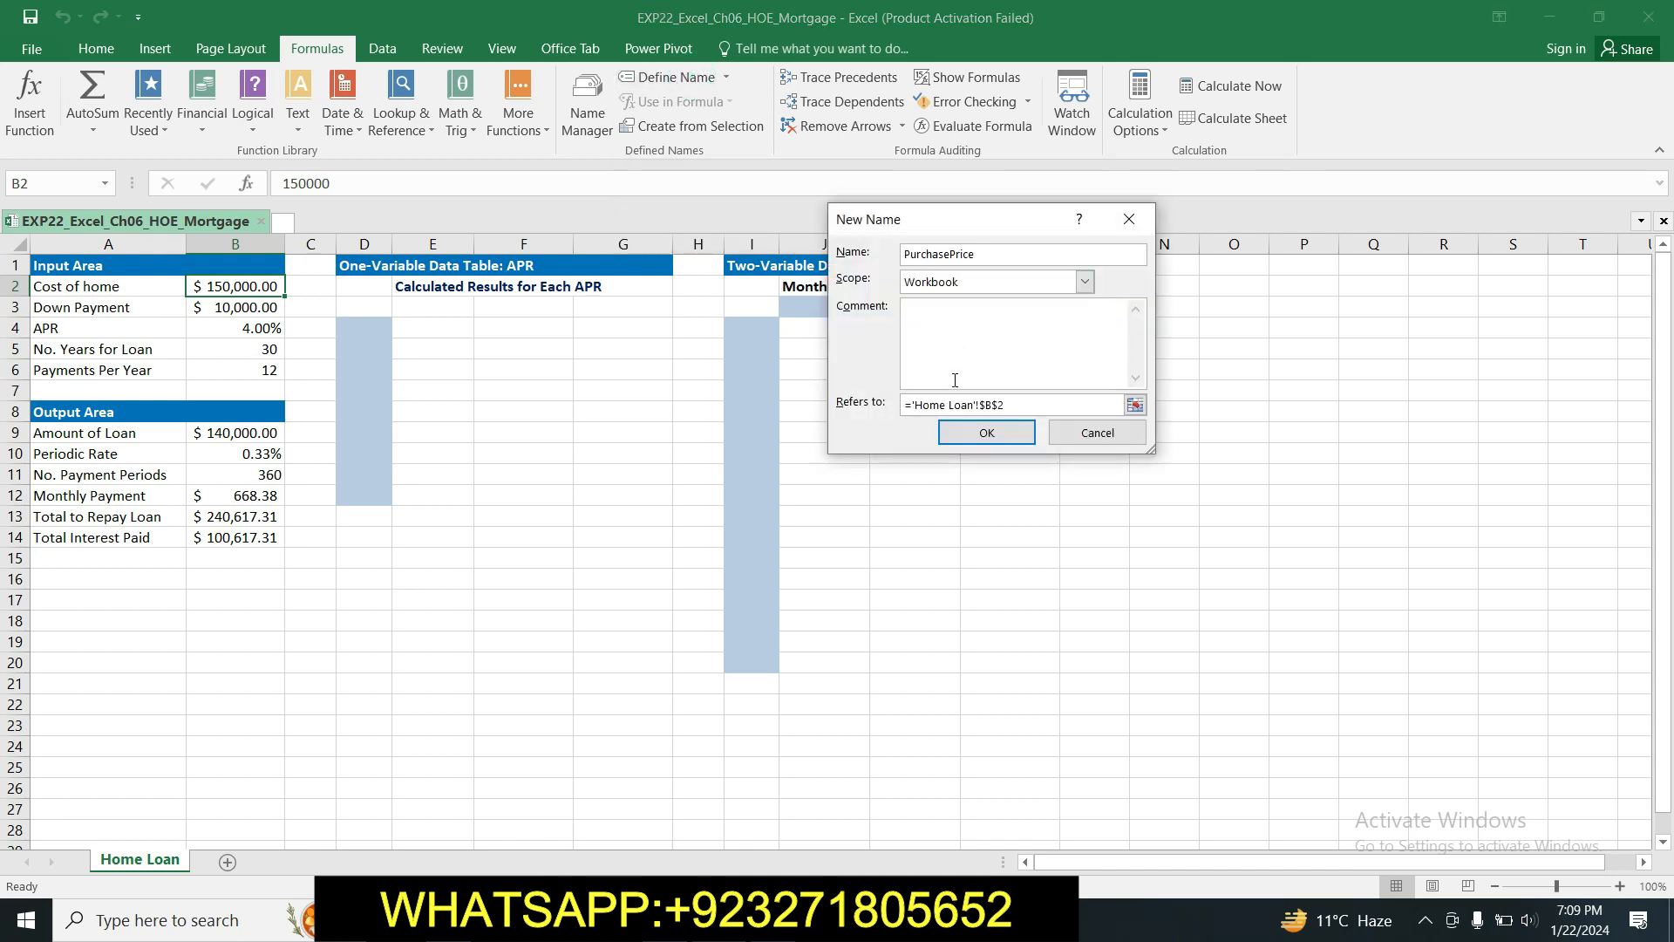
pyautogui.click(977, 433)
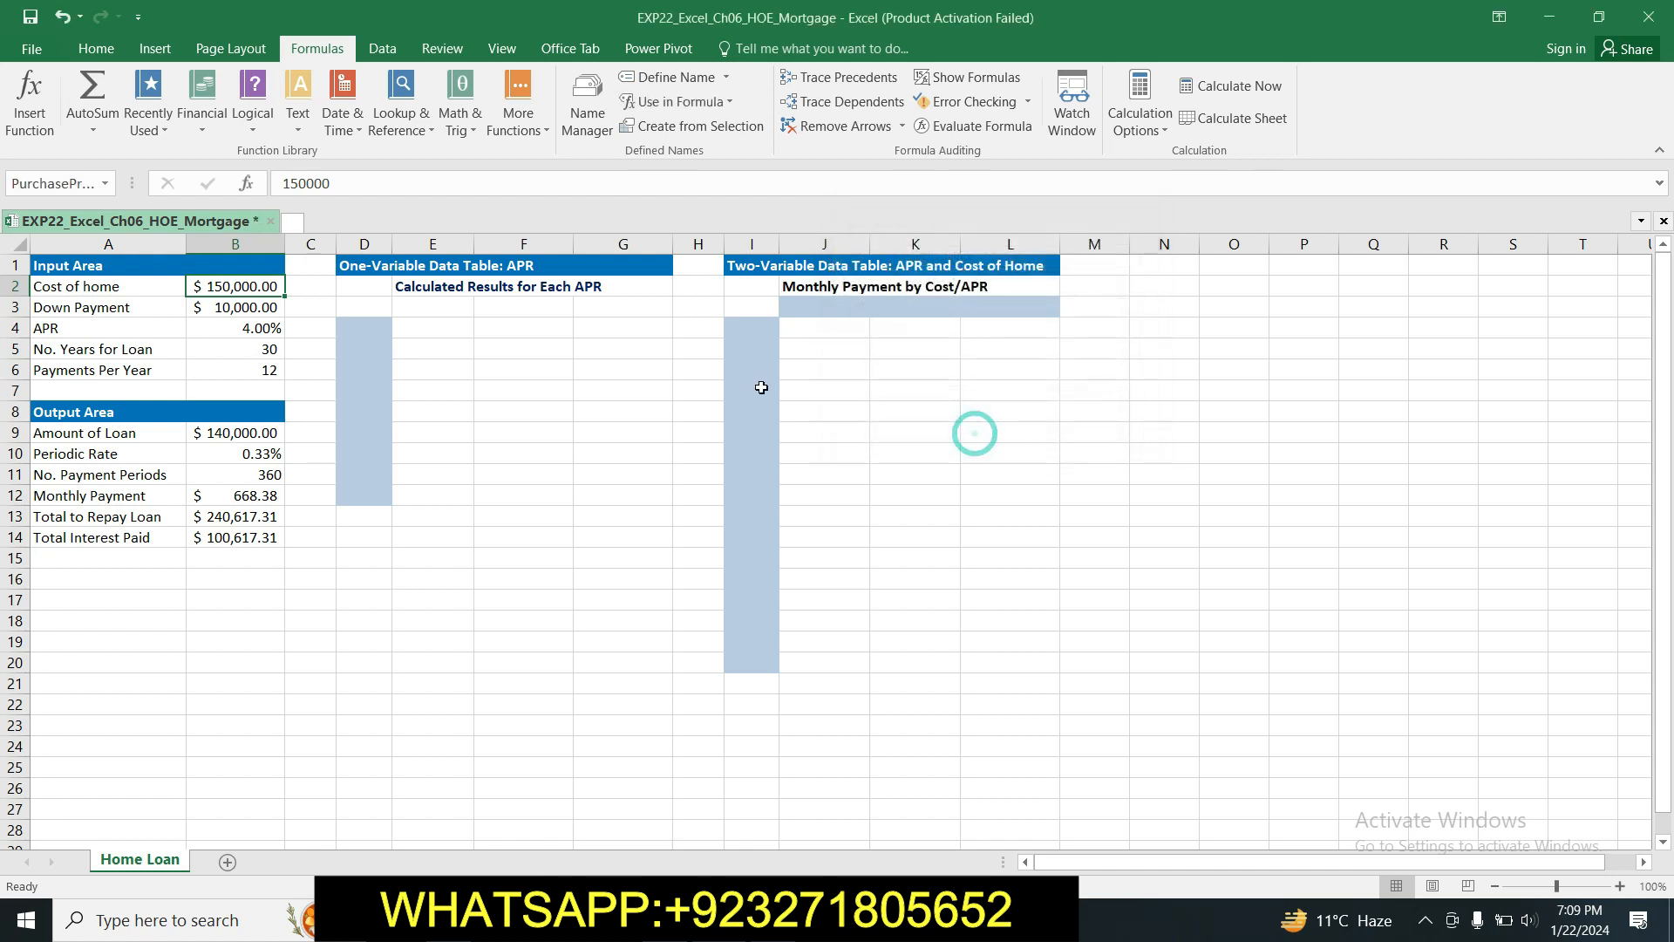
pyautogui.click(583, 415)
pyautogui.click(256, 289)
# Copy the range name DownPayment from step 2 of the Word instructions and return to the Excel workbook.
pyautogui.click(643, 920)
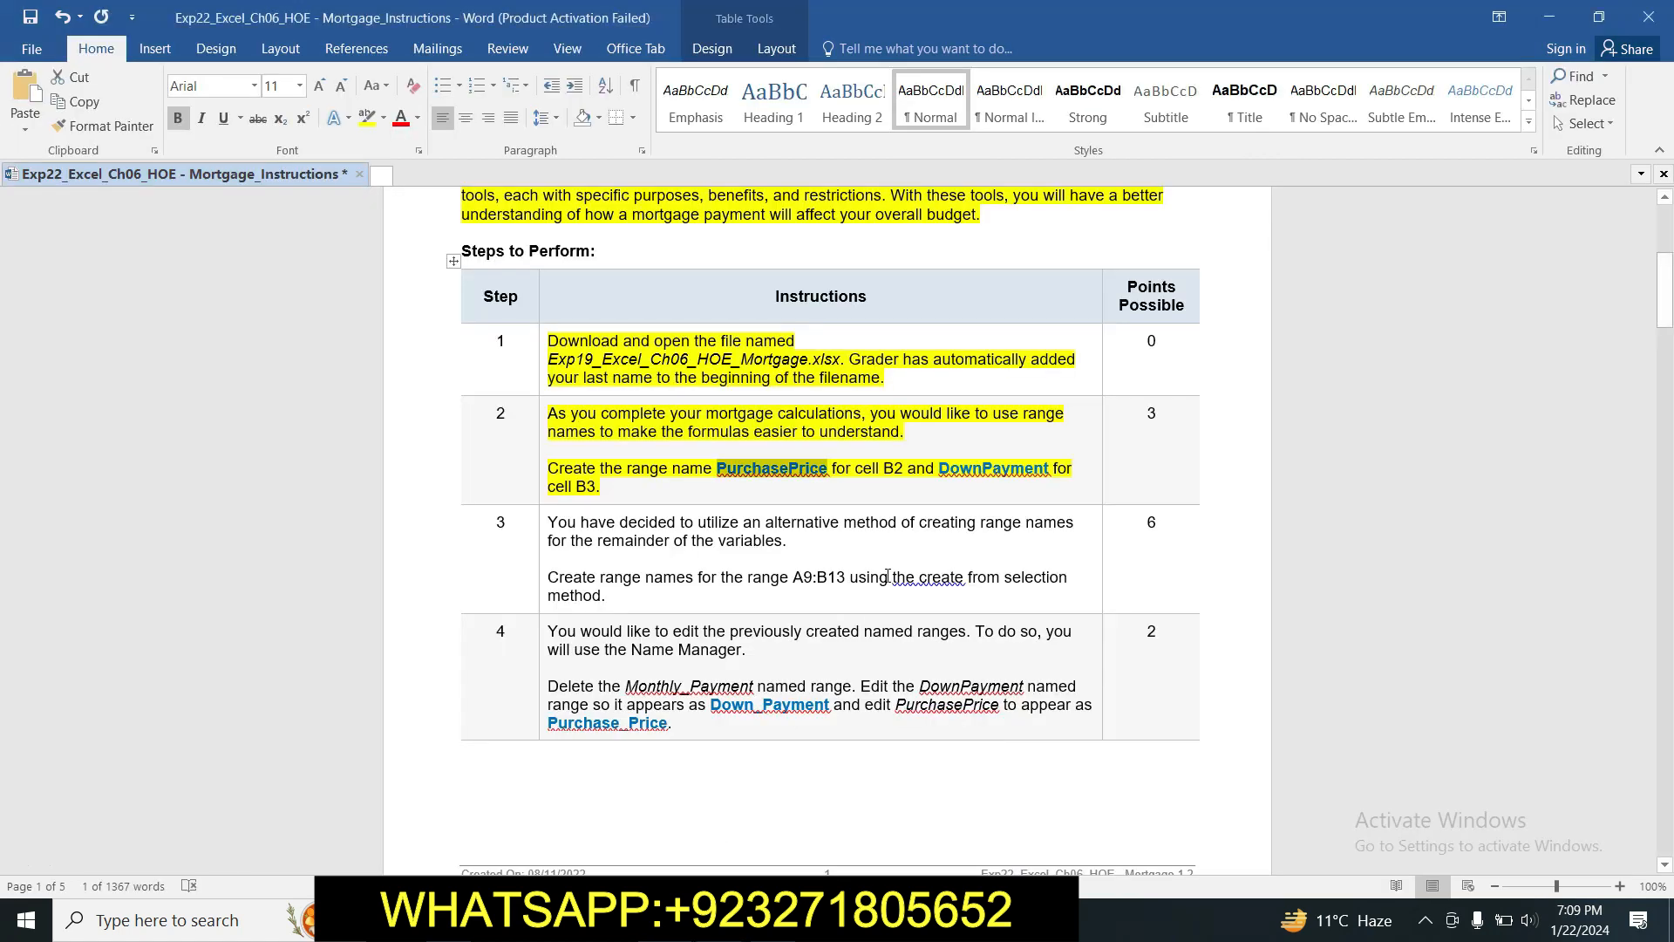
pyautogui.click(888, 479)
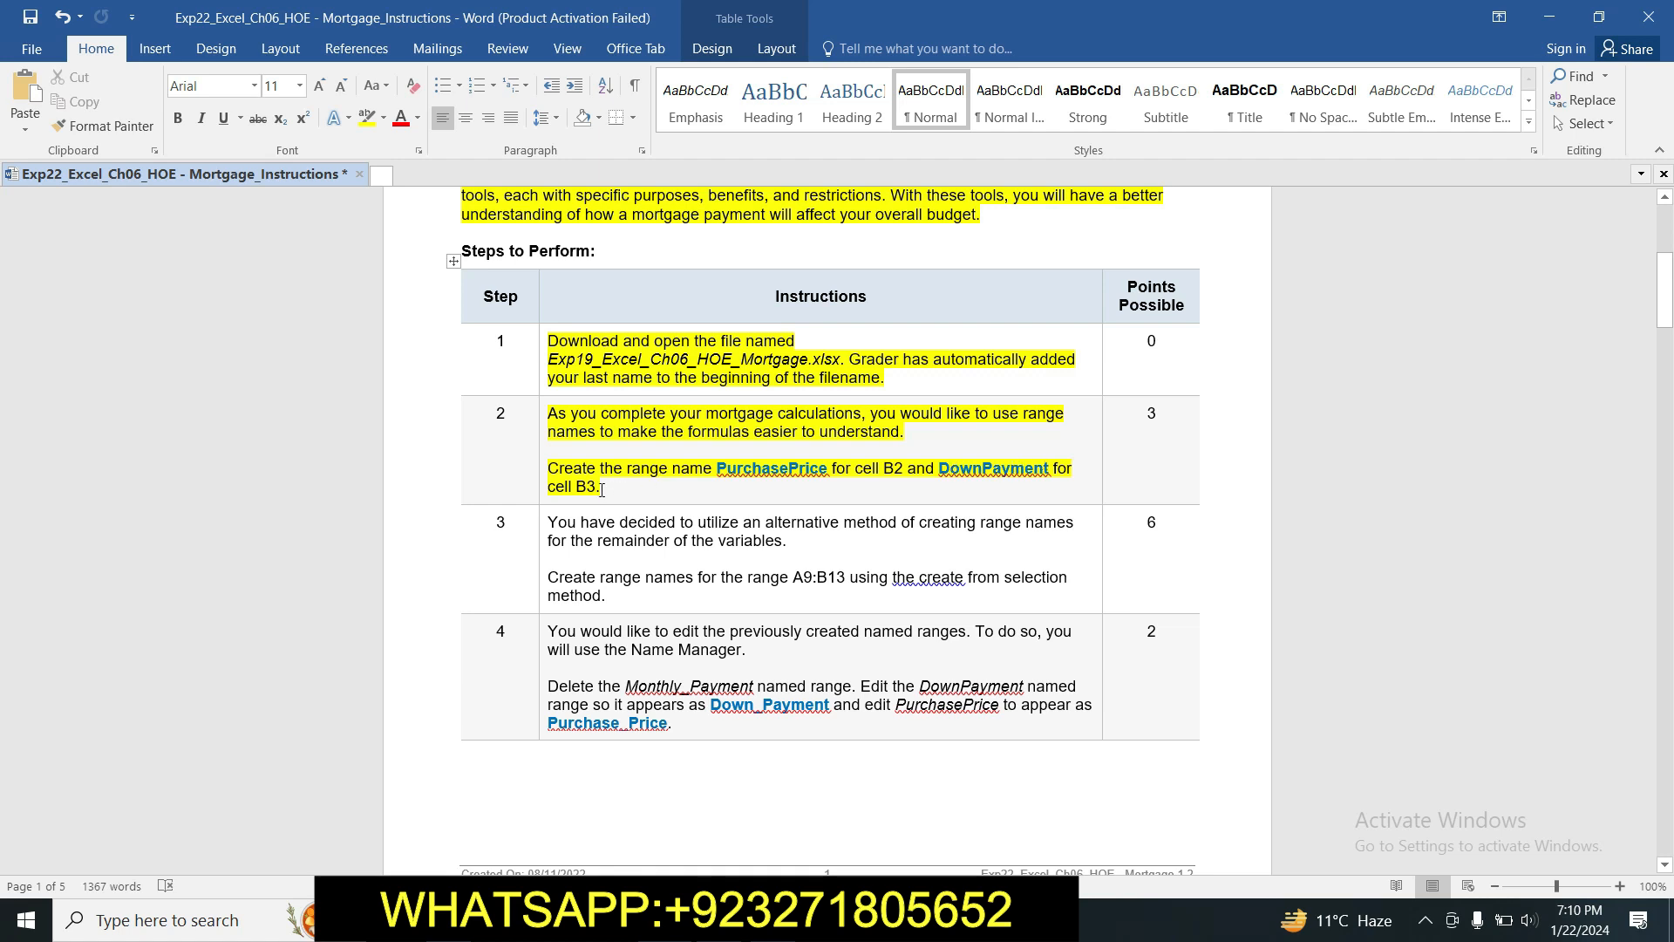
pyautogui.moveTo(939, 471); pyautogui.dragTo(1049, 472)
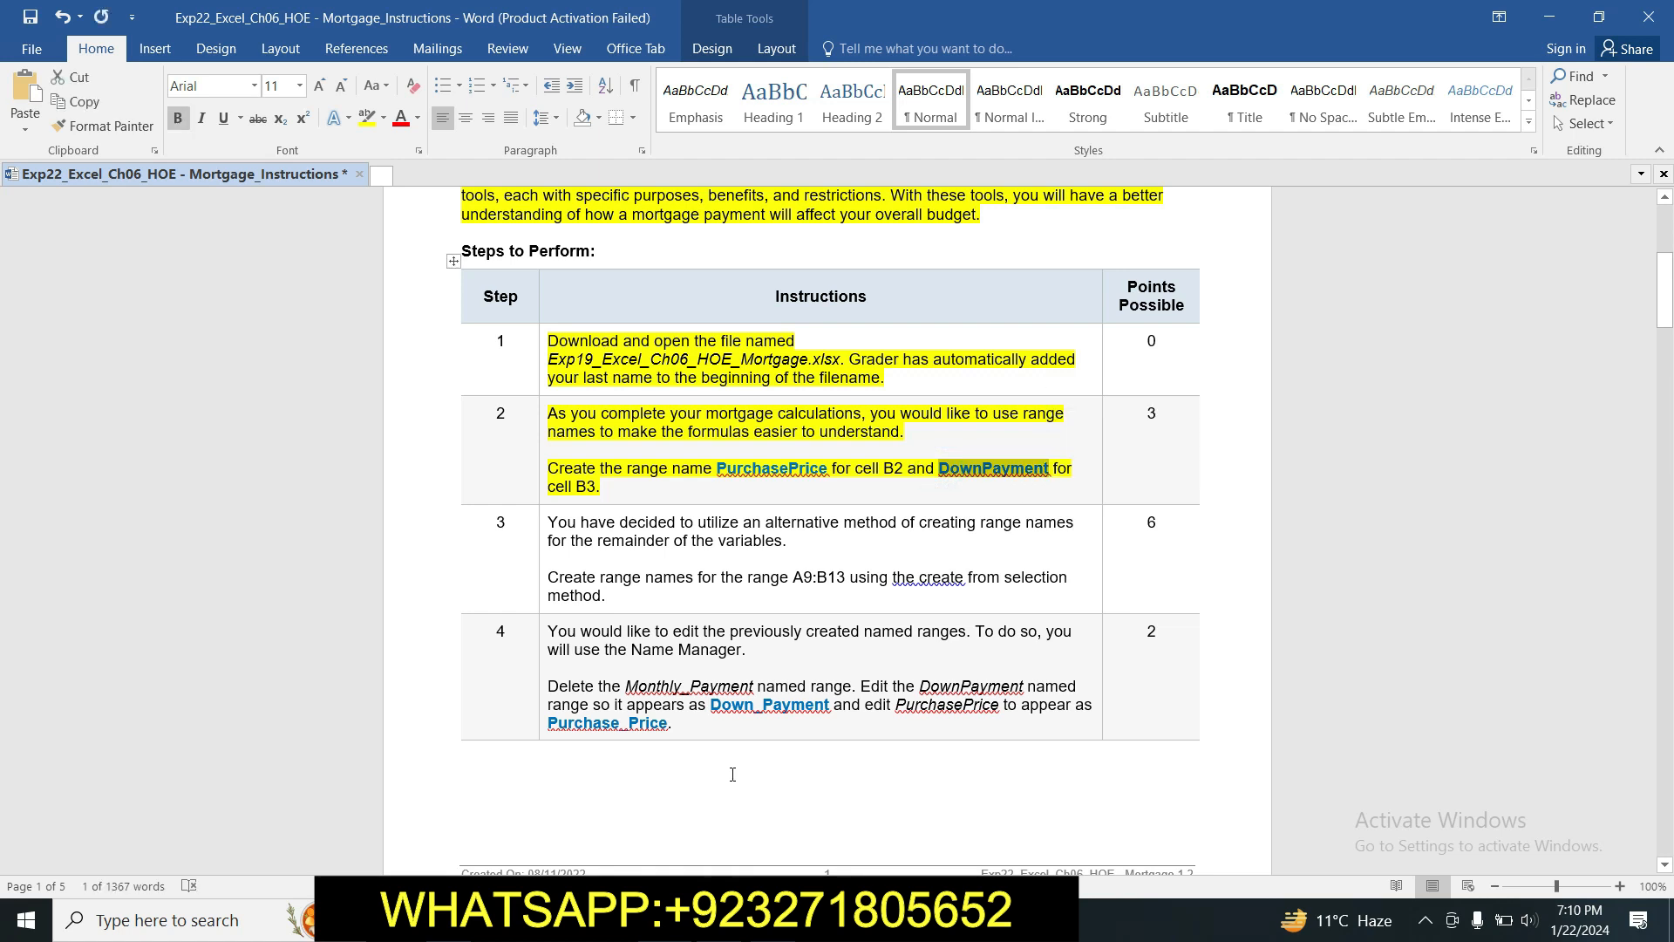
pyautogui.hotkey('alt', 'Tab')
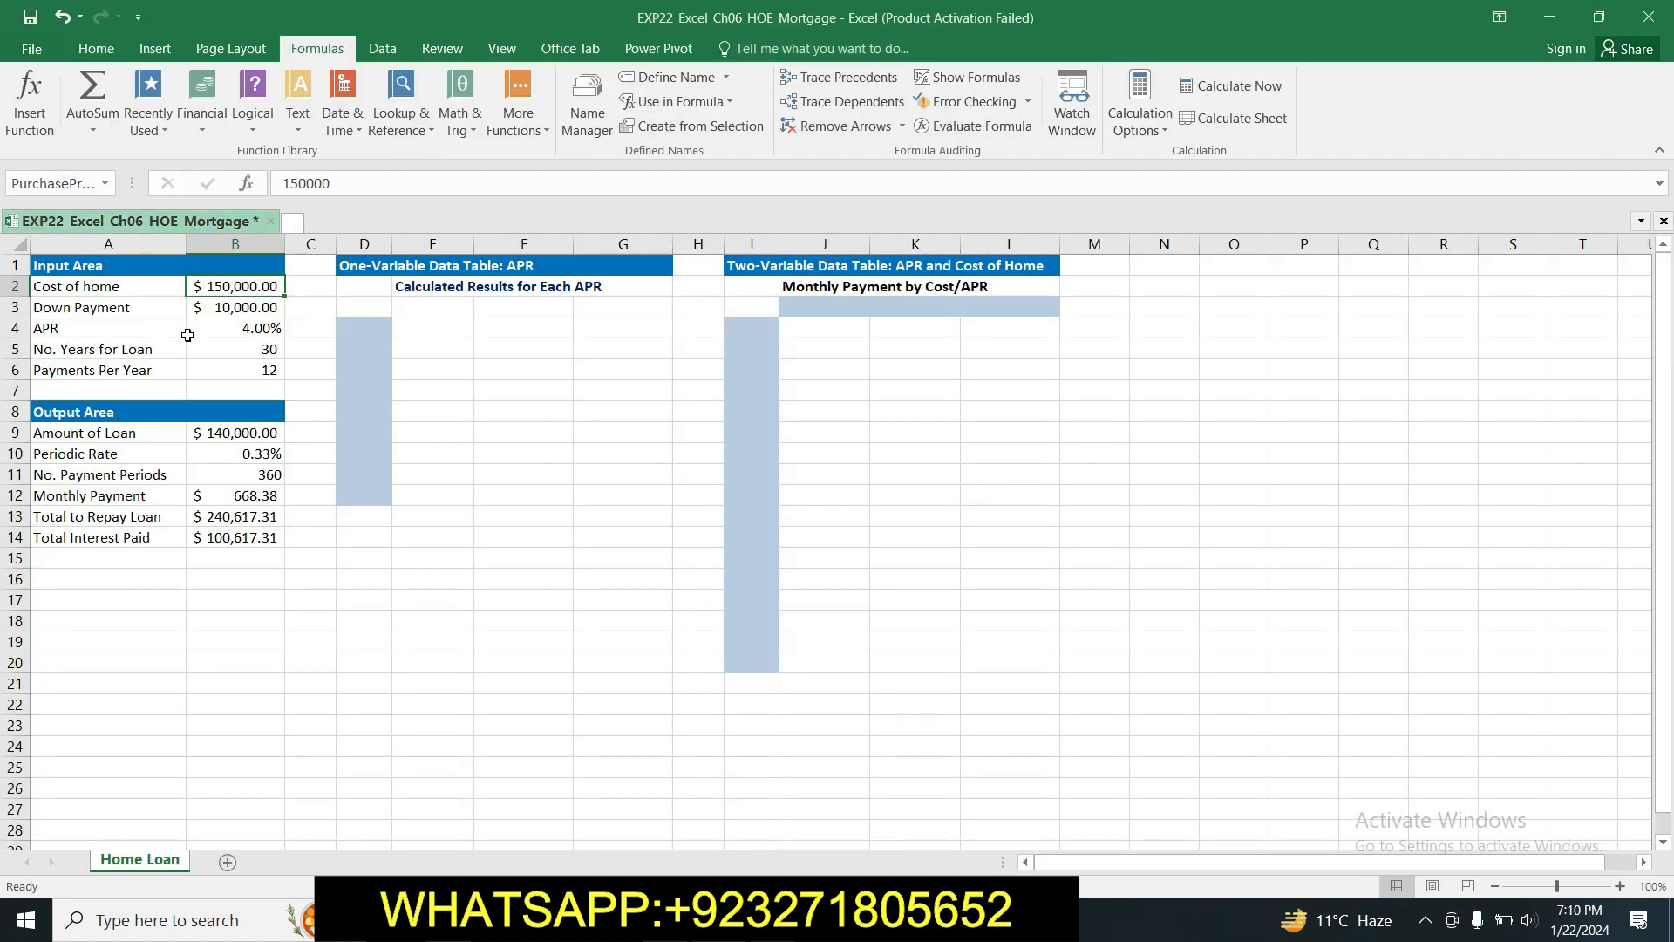
# Define the name DownPayment for cell B3 with Workbook scope, and reselect the cell to check its name.
pyautogui.click(240, 309)
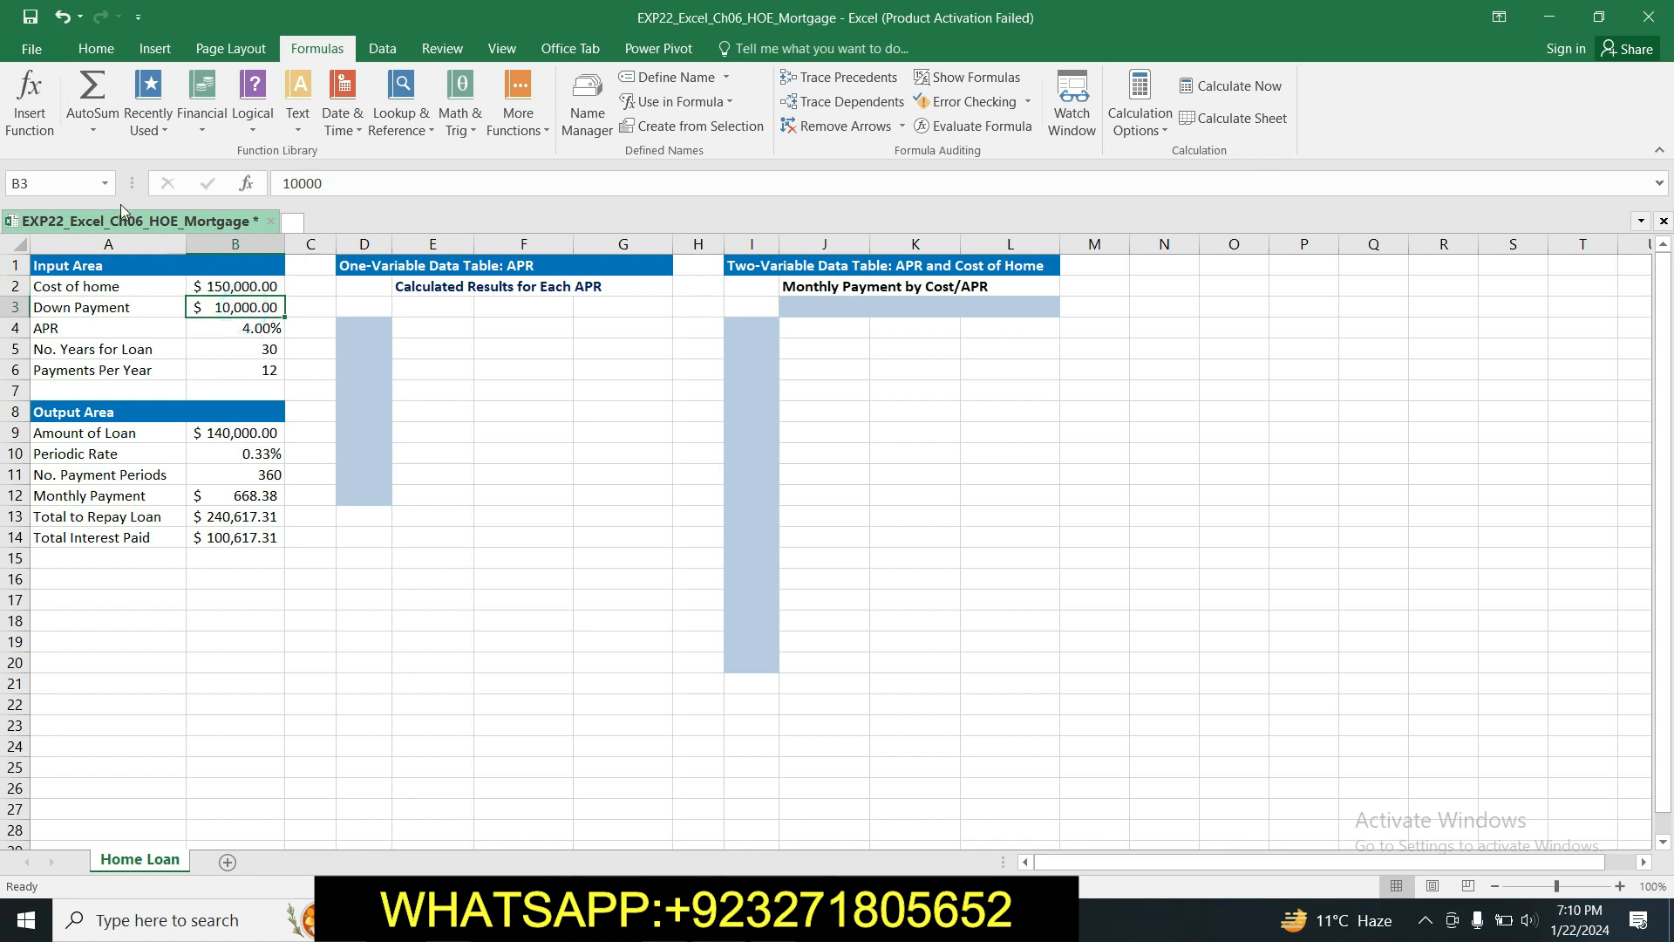
pyautogui.click(676, 78)
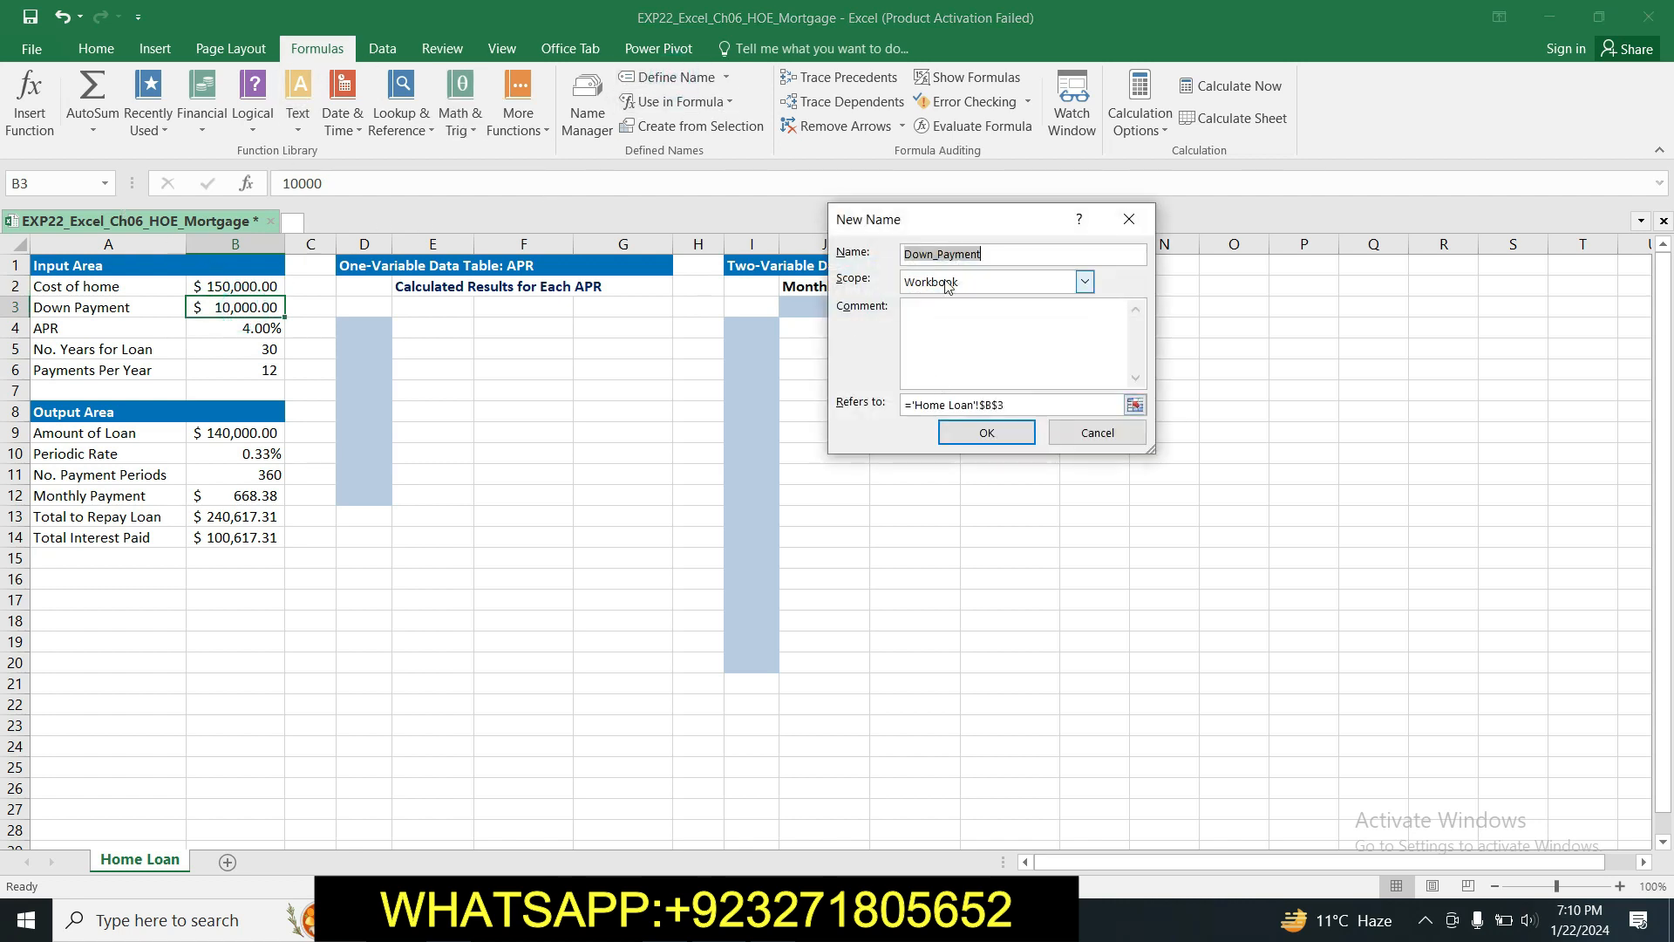
pyautogui.press('BackSpace')
pyautogui.write('DownPayment')
pyautogui.click(983, 433)
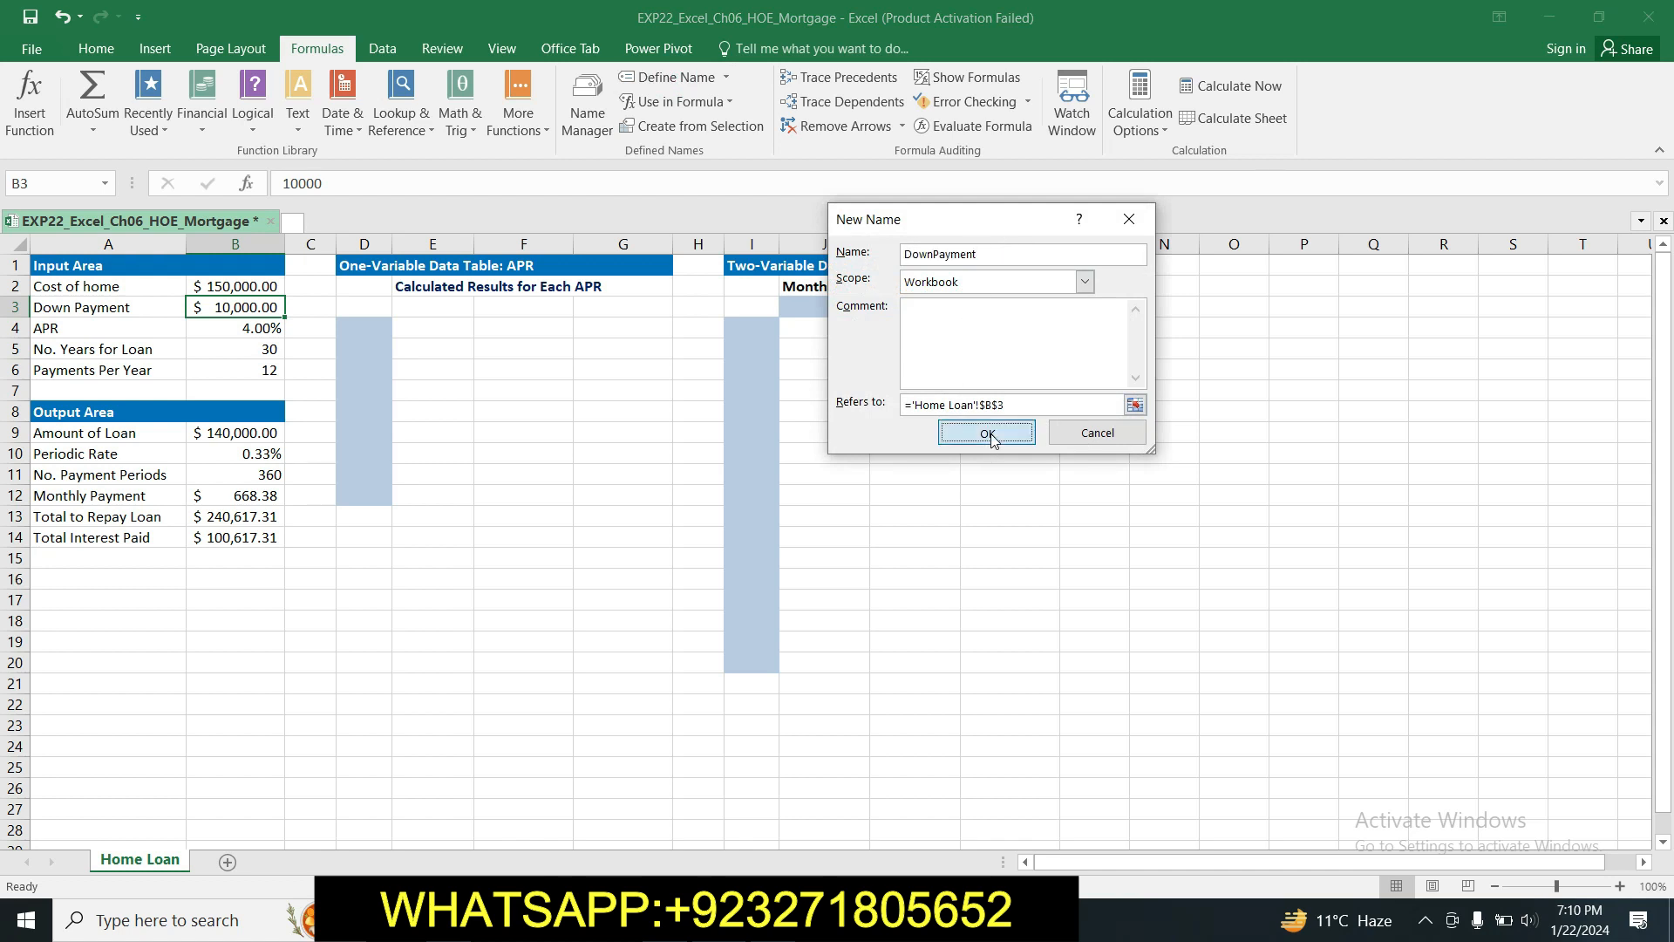
pyautogui.click(474, 437)
pyautogui.click(253, 306)
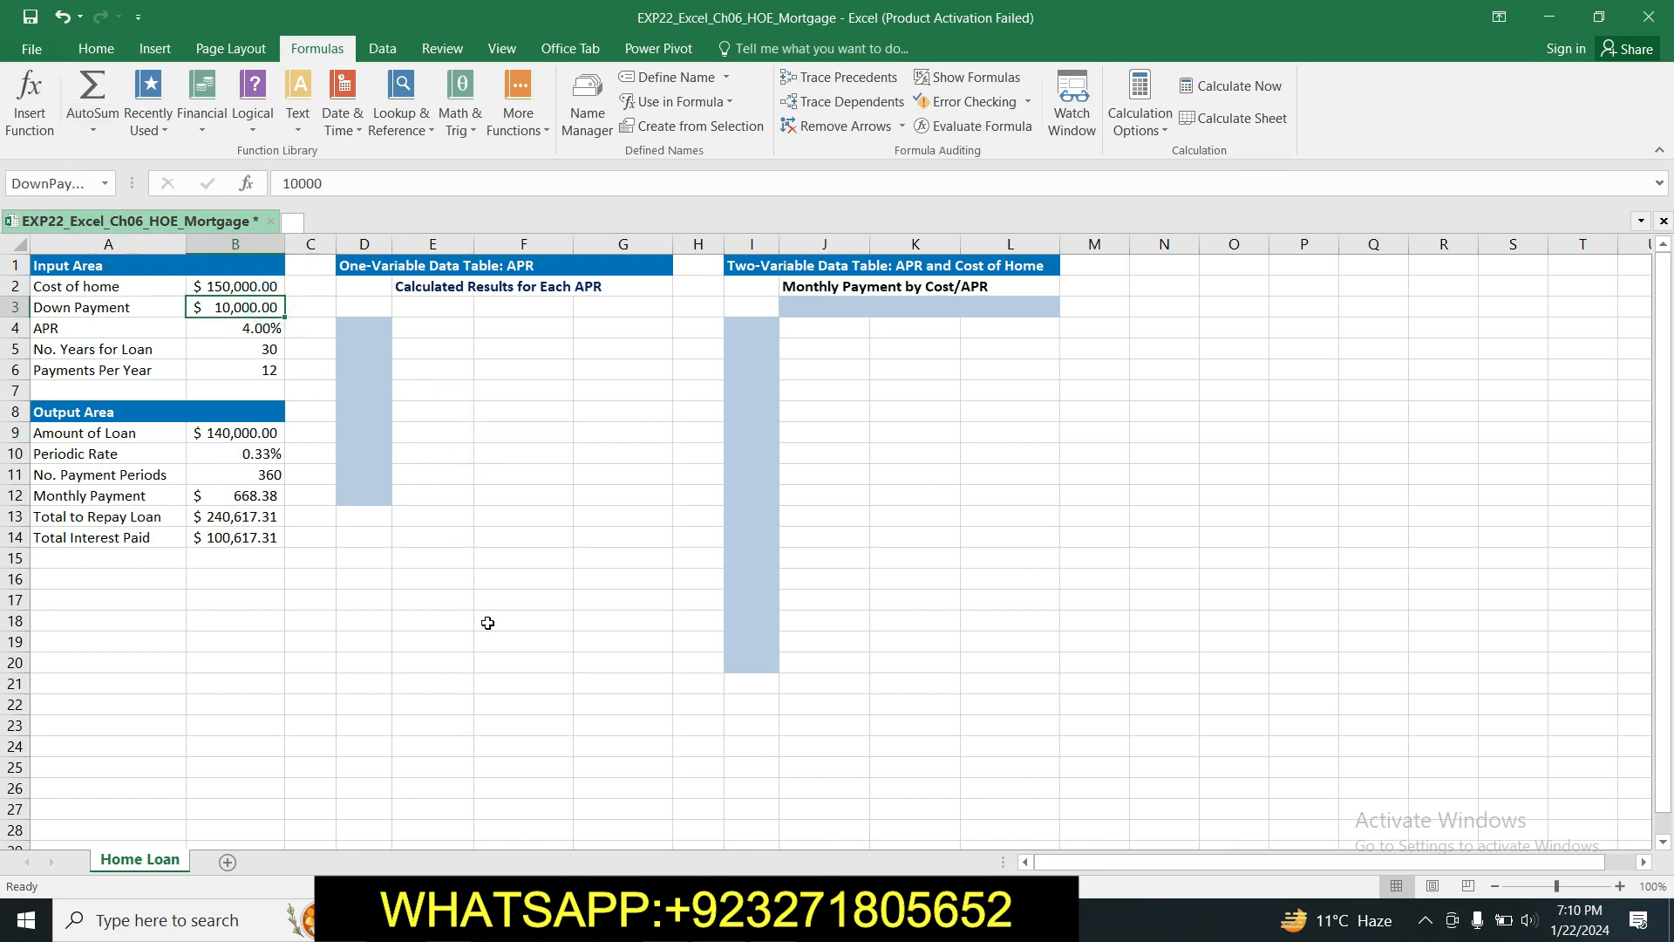
# Switch to the Word instructions and highlight the whole step 3 instruction in yellow.
pyautogui.click(652, 920)
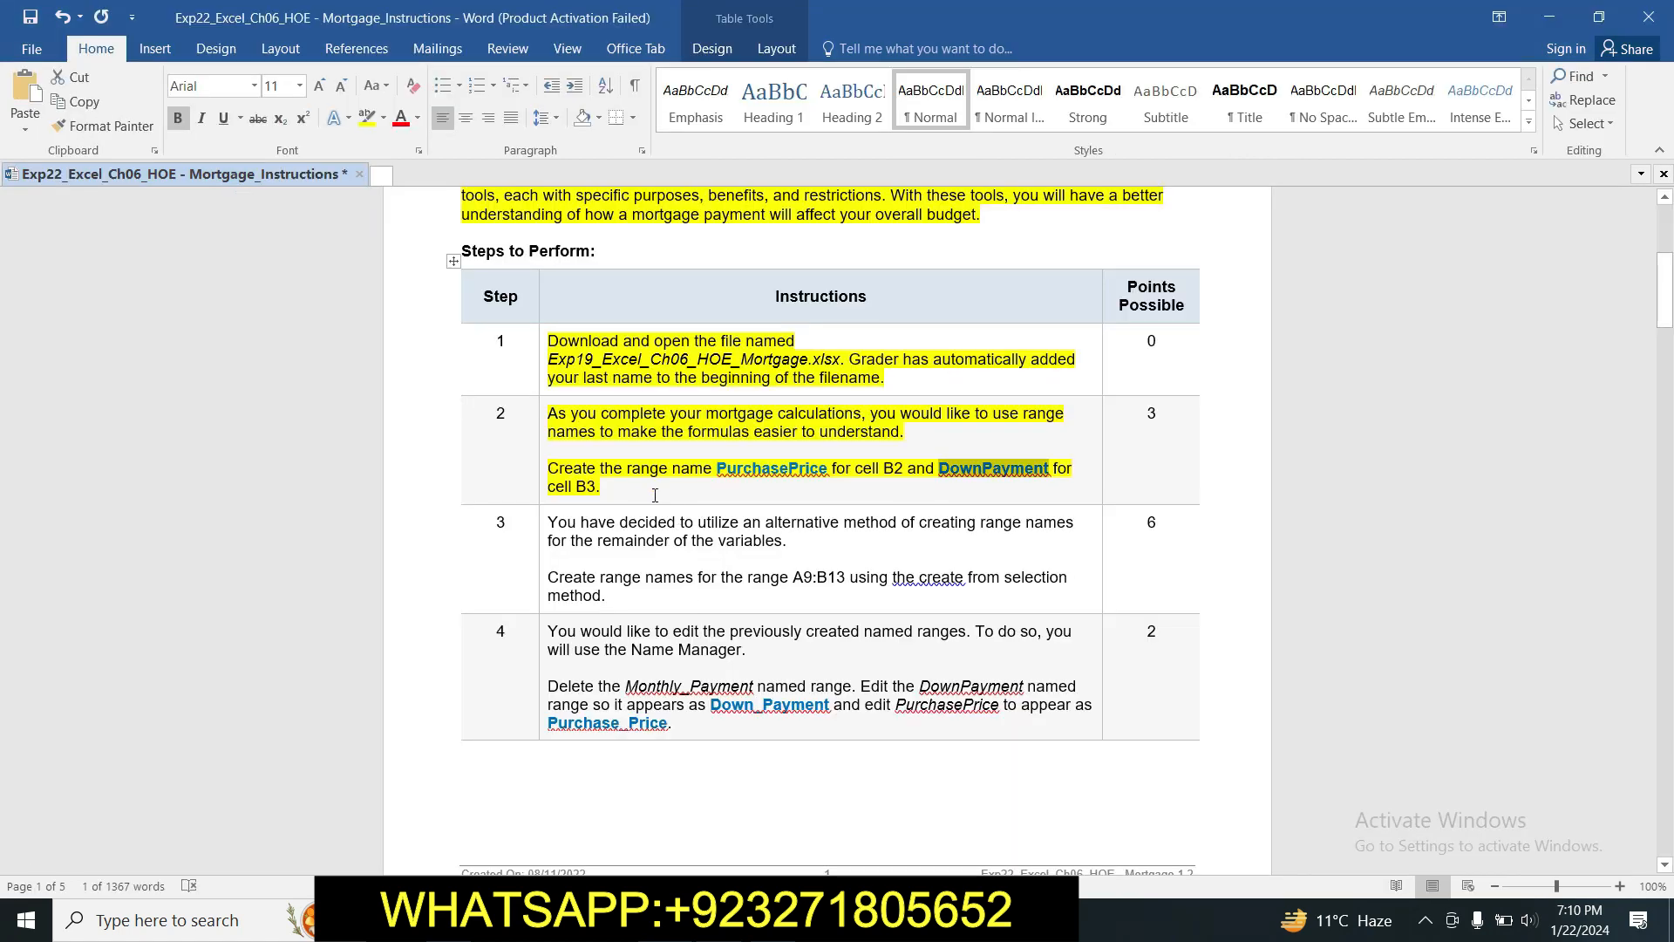
pyautogui.click(624, 481)
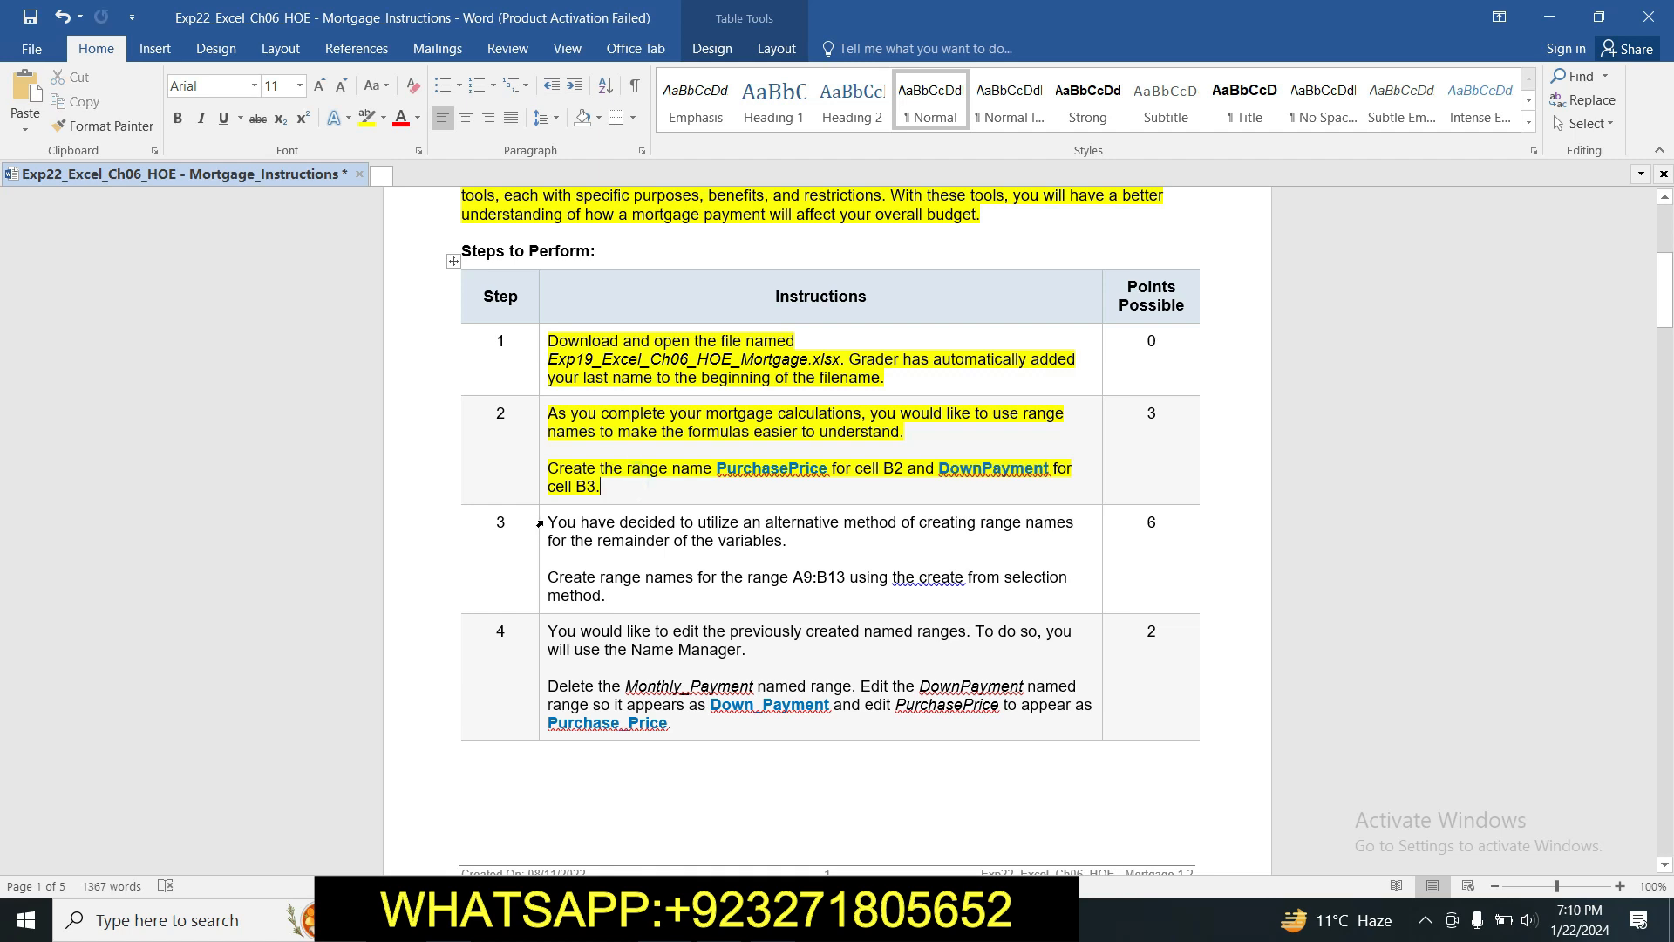
pyautogui.click(541, 523)
pyautogui.click(624, 491)
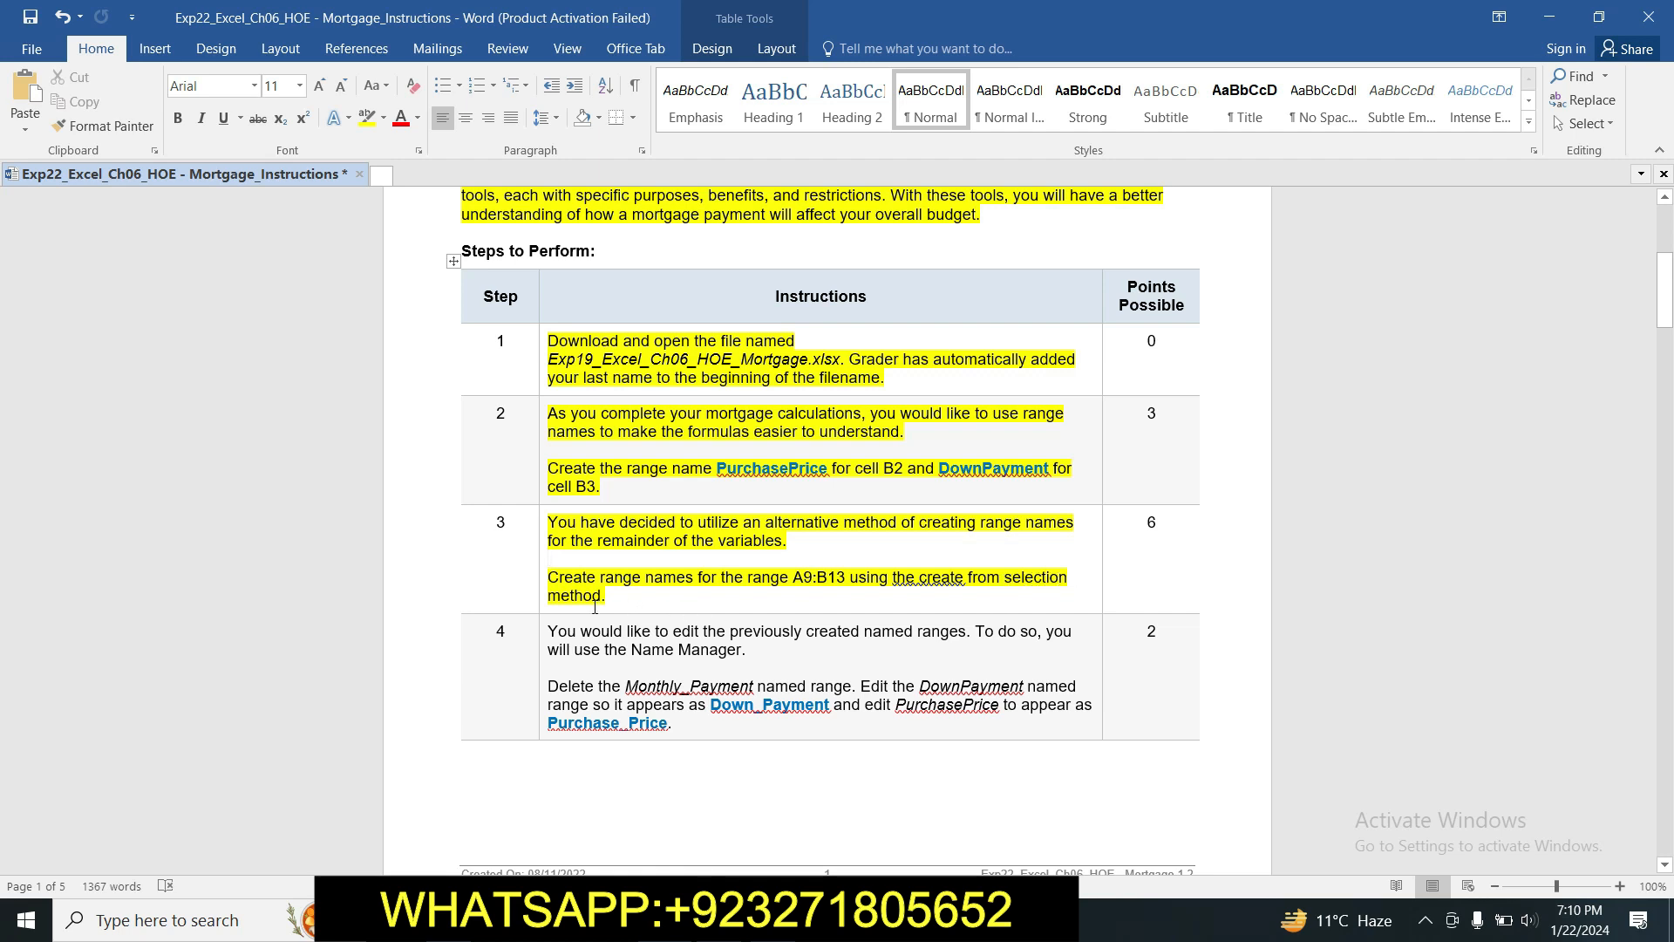
# Reread the step 3 instruction on creating range names for A9:B13 from selection, and switch to the Excel workbook.
pyautogui.moveTo(552, 576); pyautogui.dragTo(636, 598)
pyautogui.click(643, 600)
pyautogui.tripleClick(552, 578)
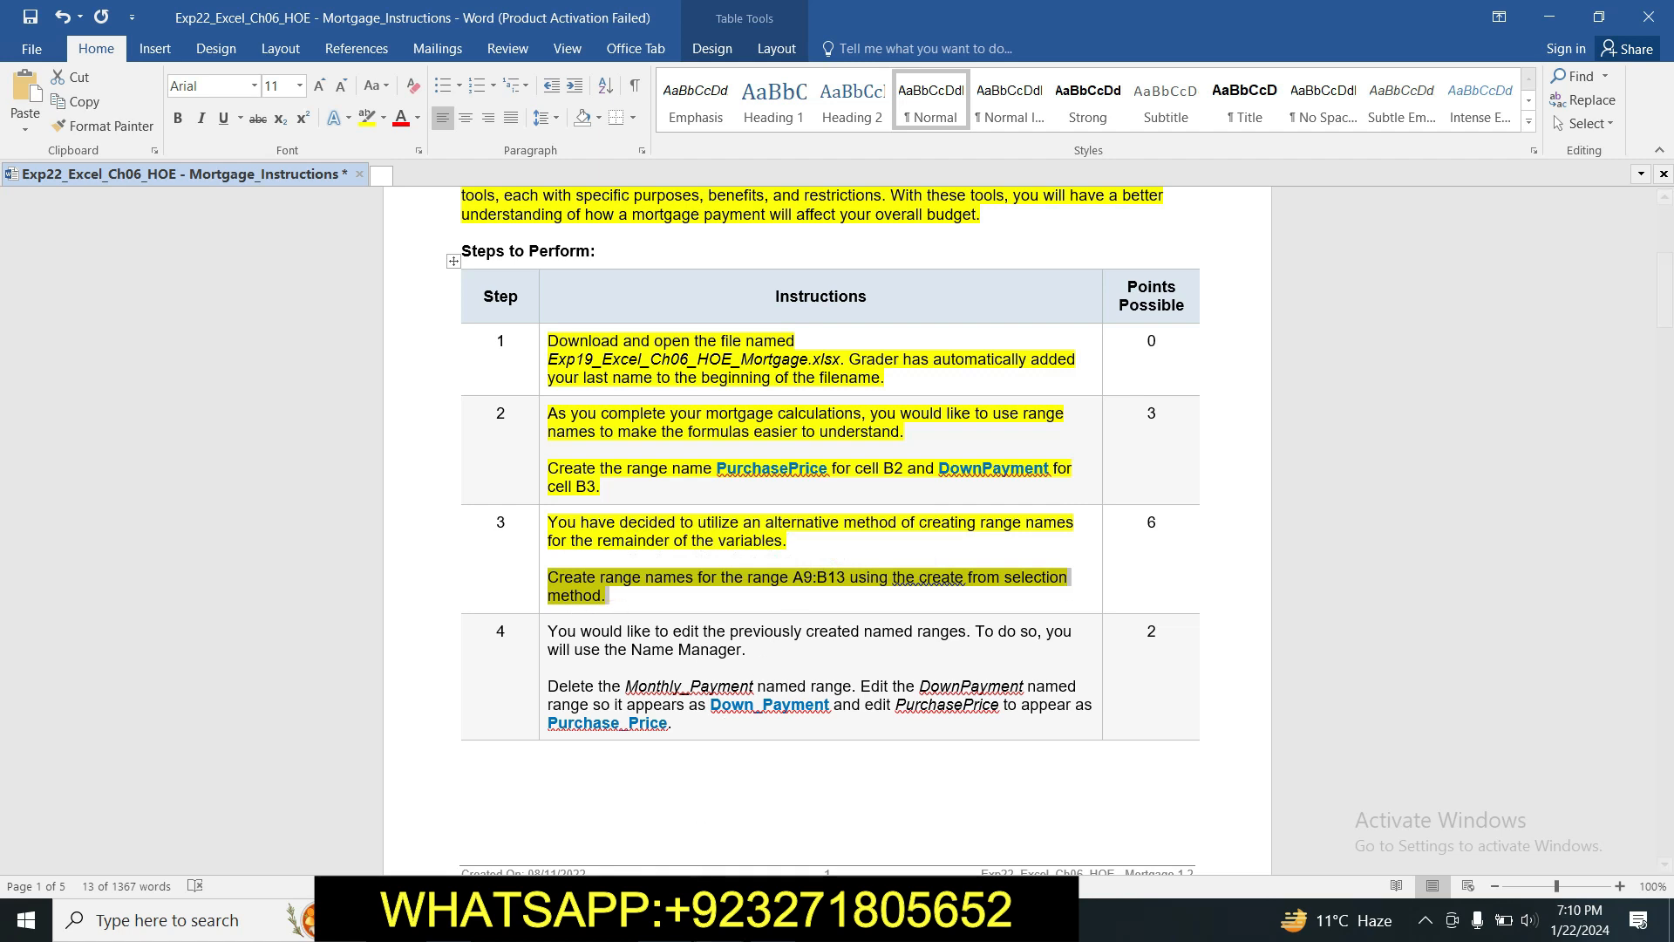
pyautogui.hotkey('alt', 'Tab')
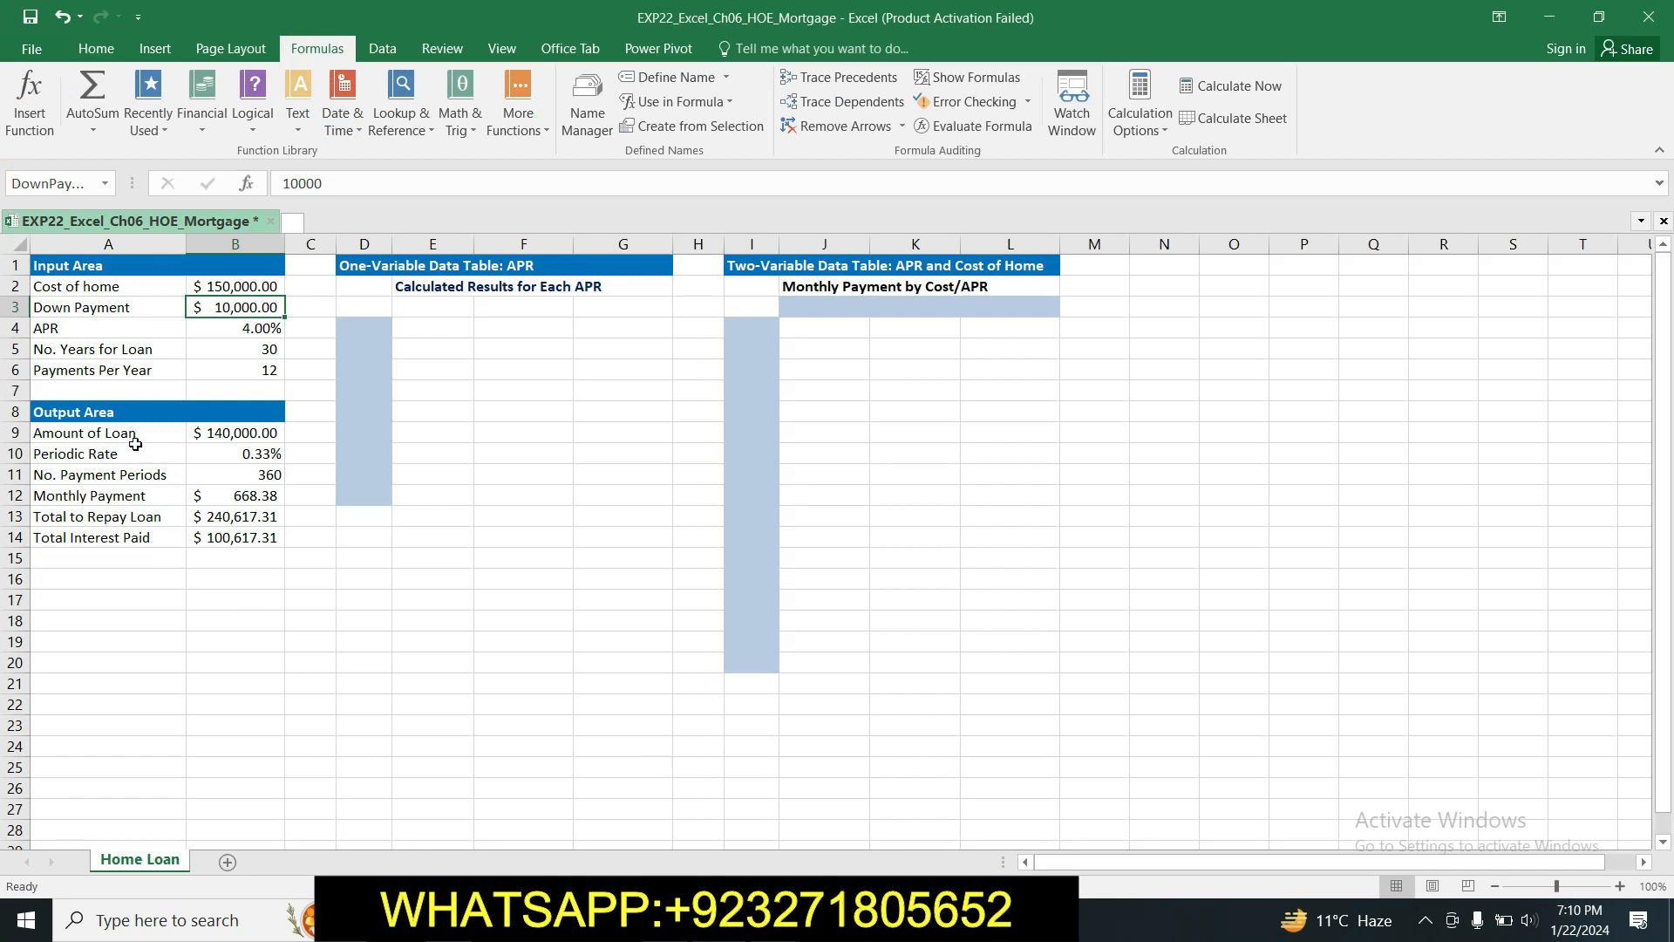
# Create range names for A9:B13 from the selection, using the labels in the left column.
pyautogui.moveTo(119, 439); pyautogui.dragTo(235, 513)
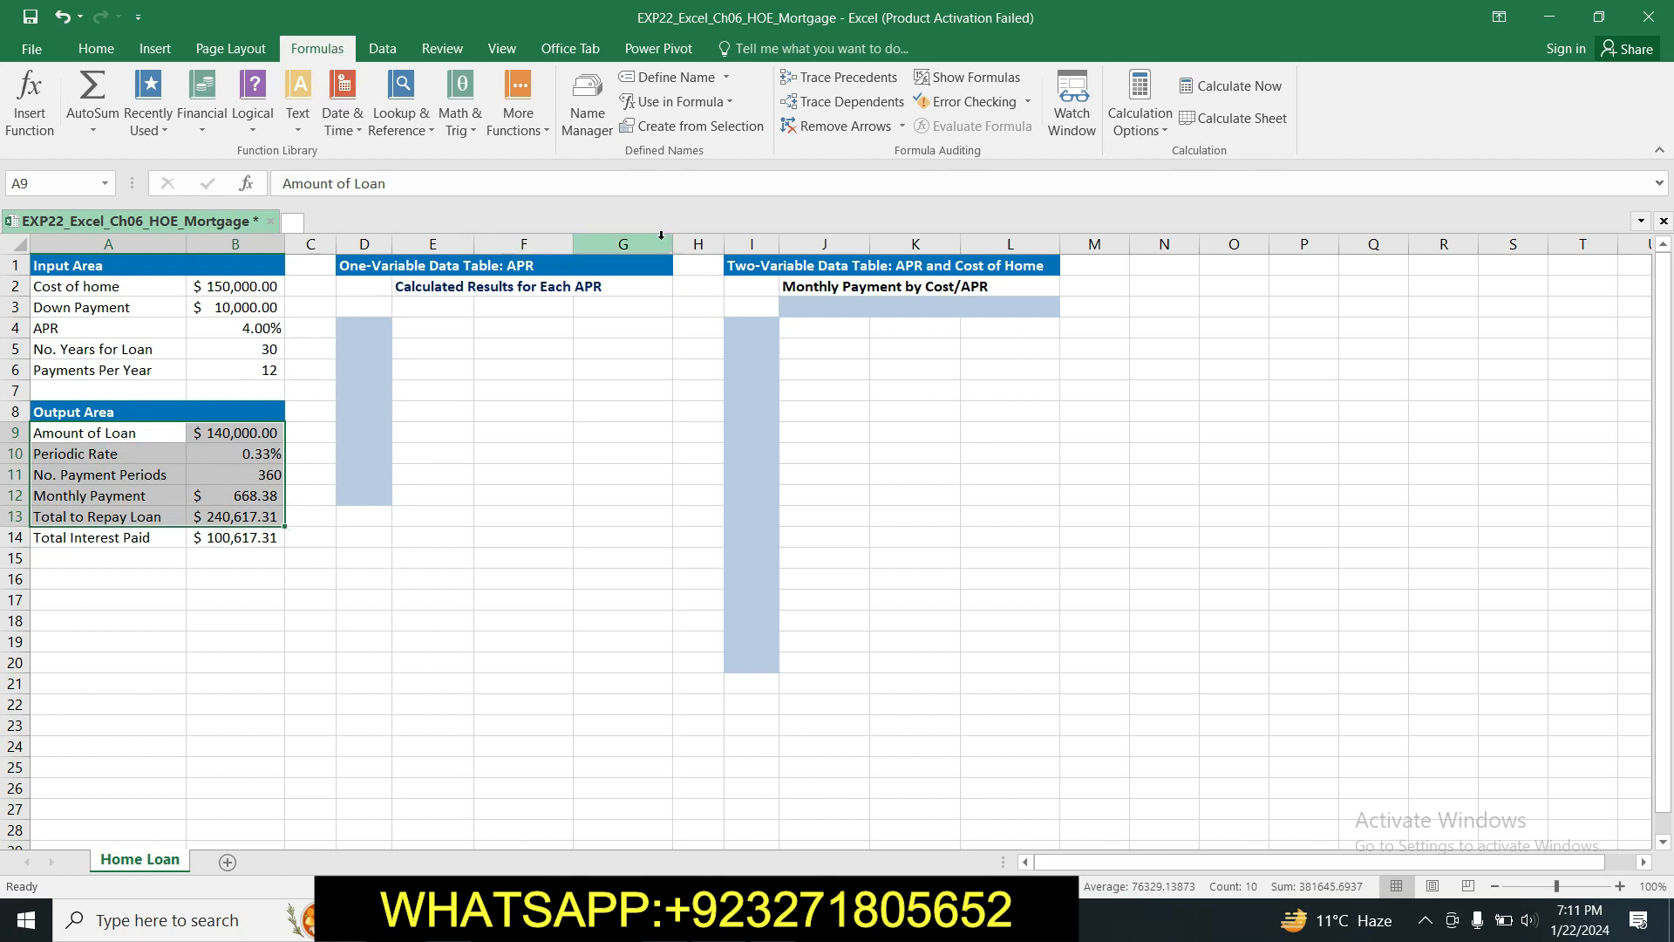
pyautogui.click(711, 134)
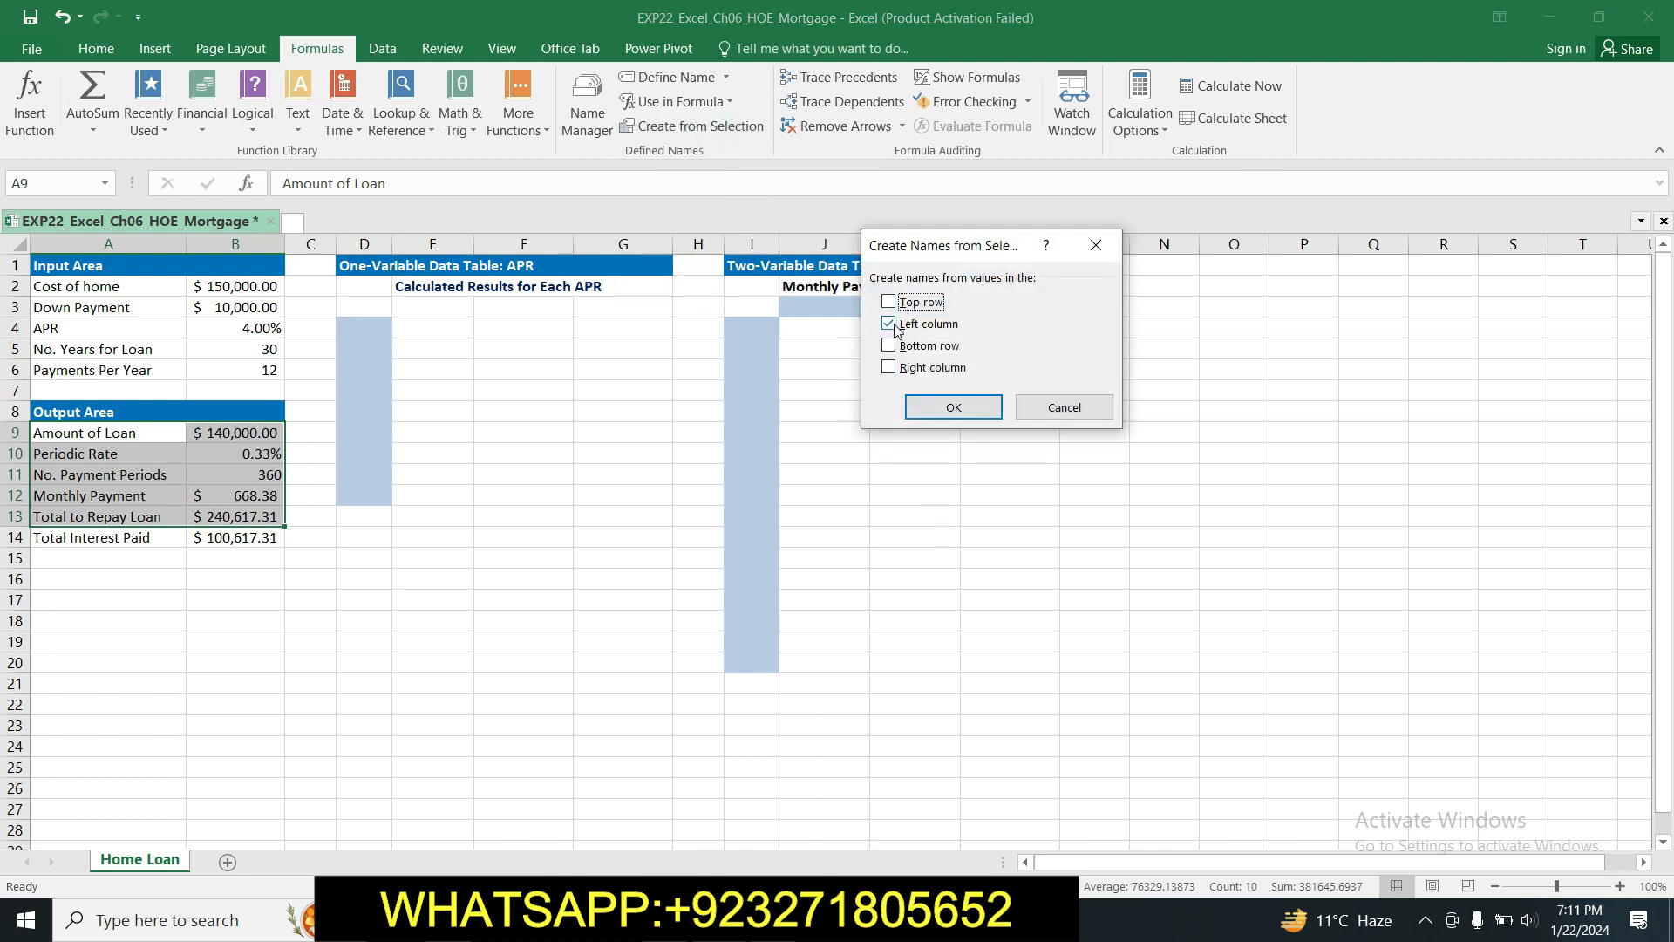
pyautogui.click(950, 407)
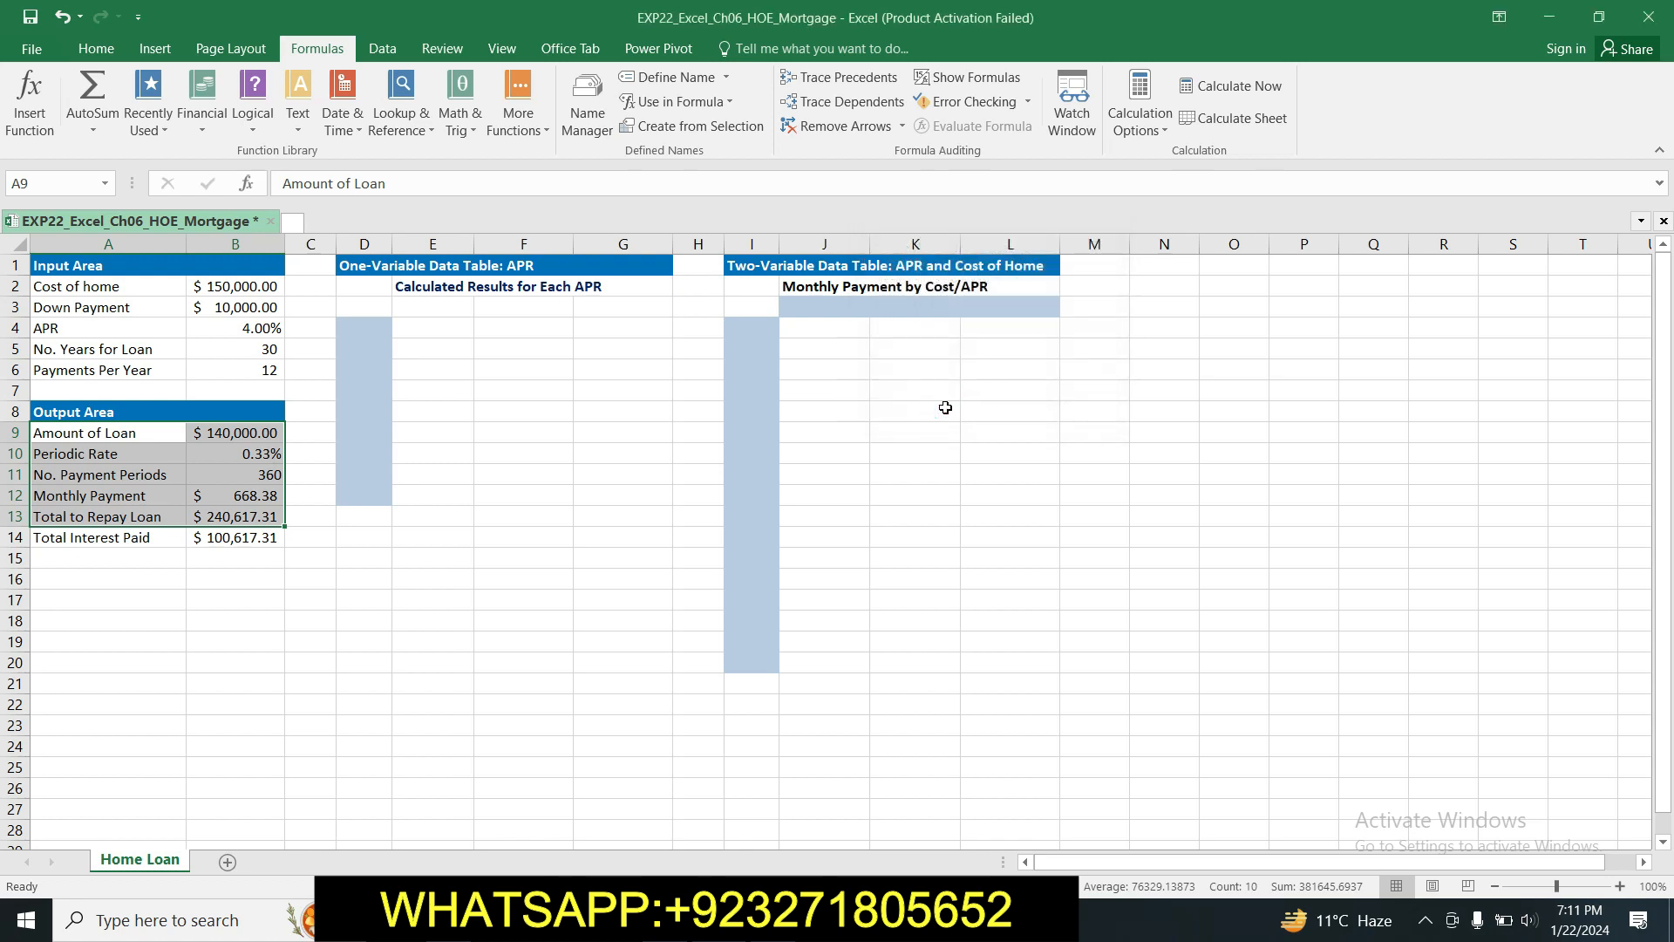
pyautogui.click(483, 497)
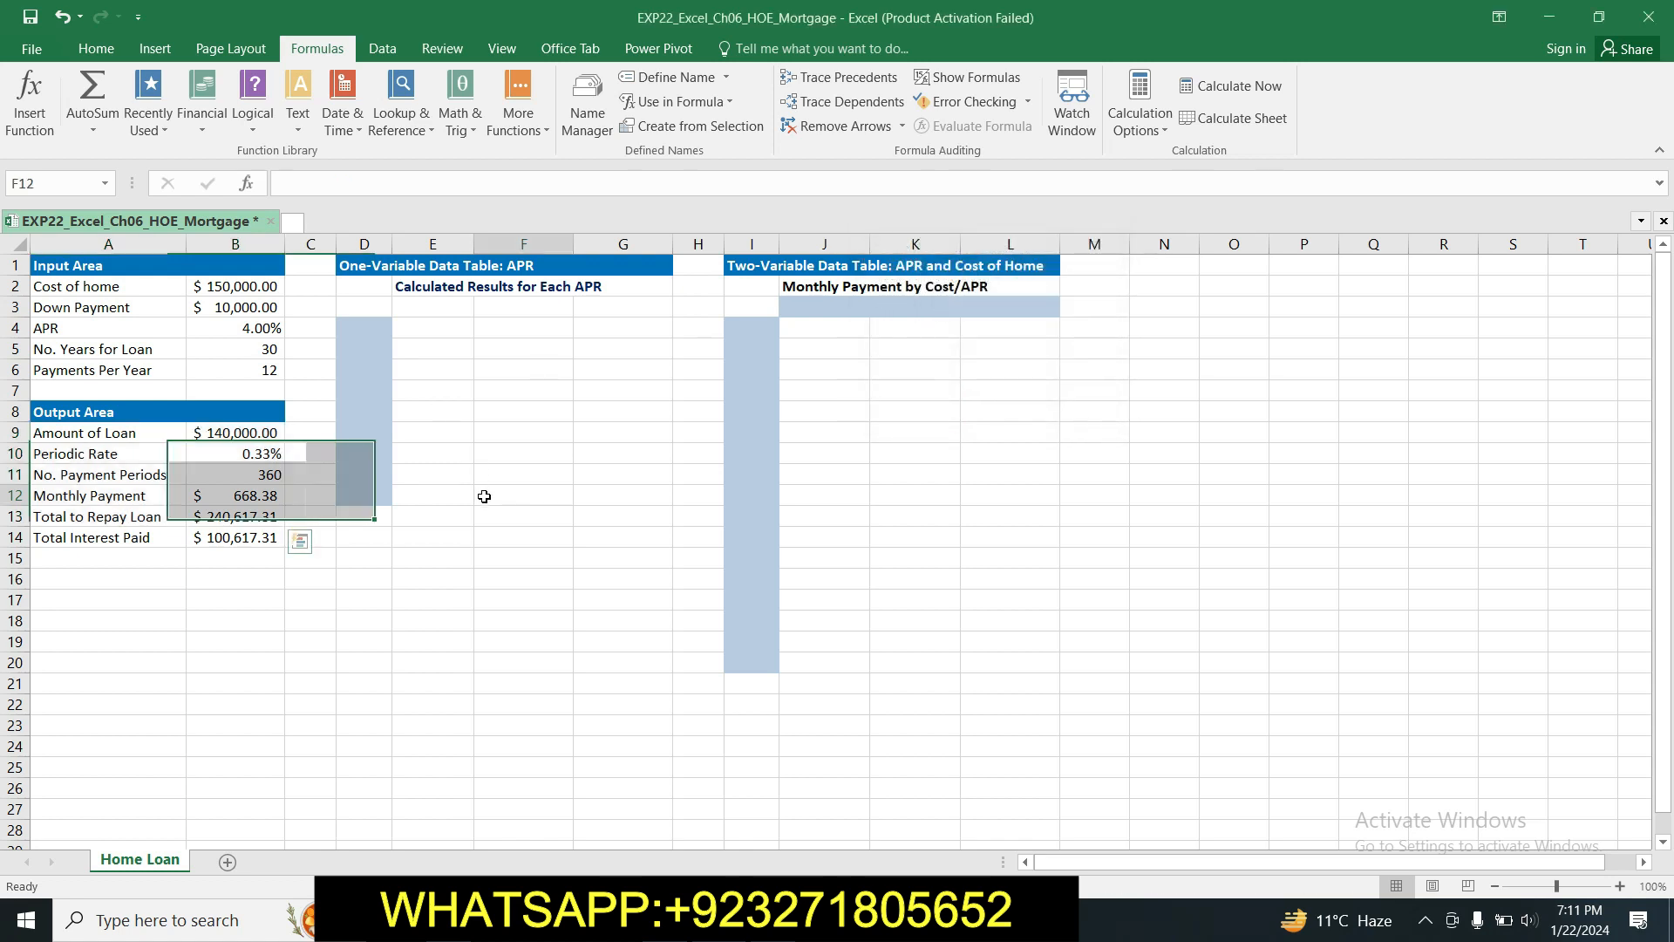
# Check the range names assigned to cells B9 through B13 one by one.
pyautogui.click(274, 434)
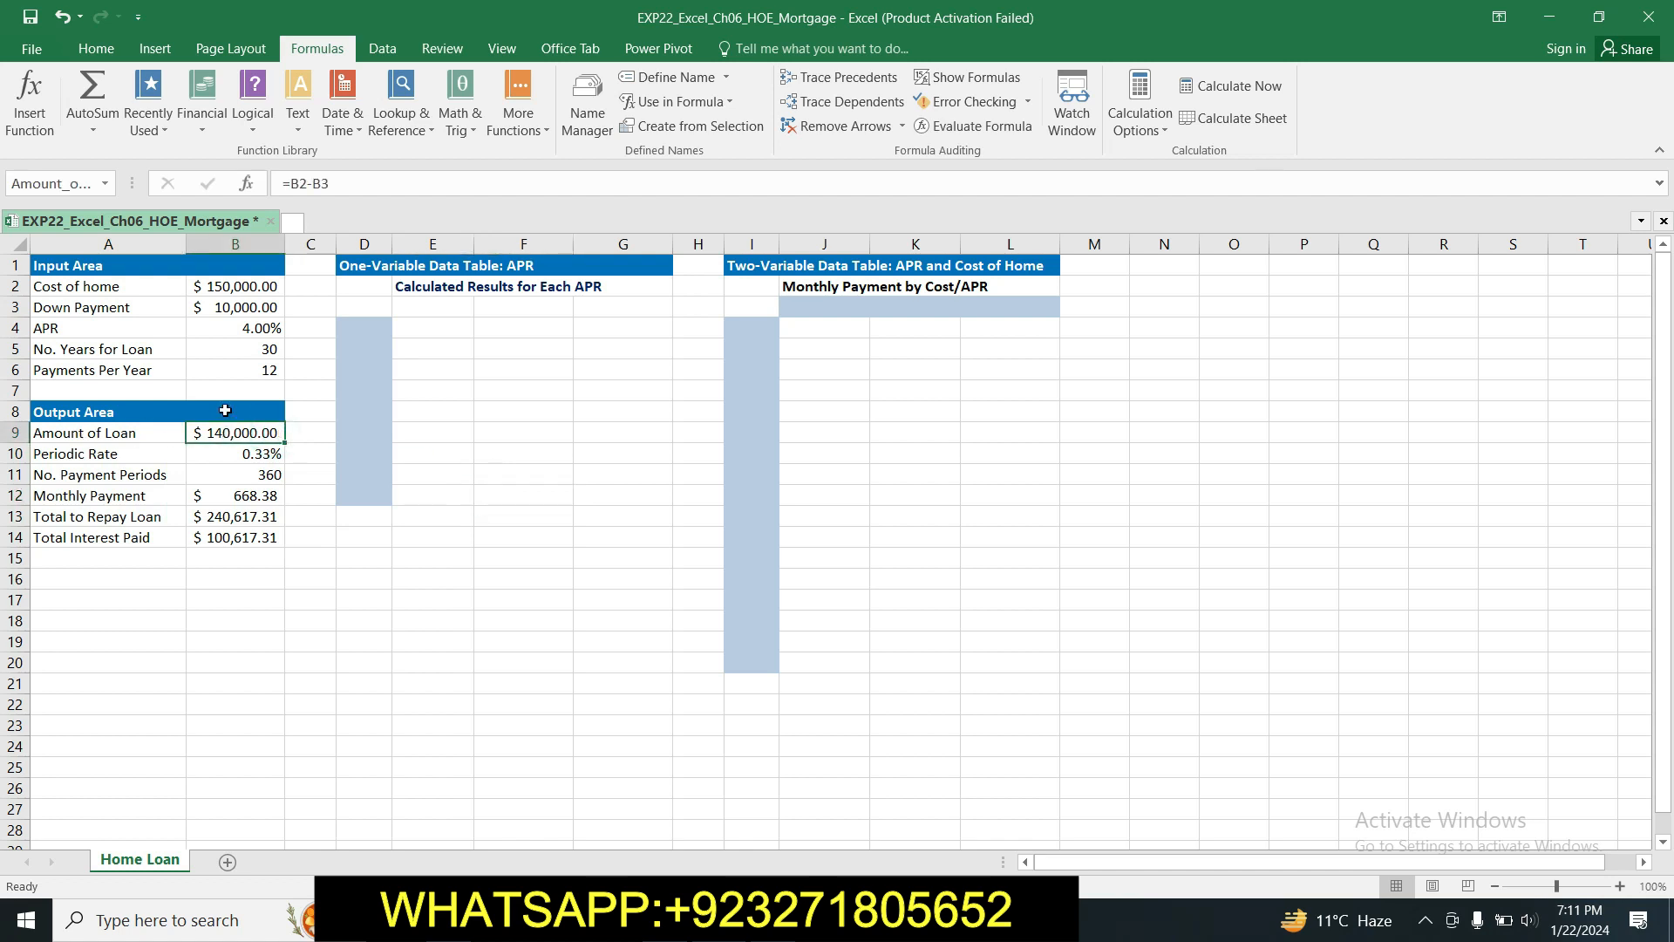
pyautogui.click(249, 454)
pyautogui.click(254, 478)
pyautogui.click(253, 496)
pyautogui.click(254, 517)
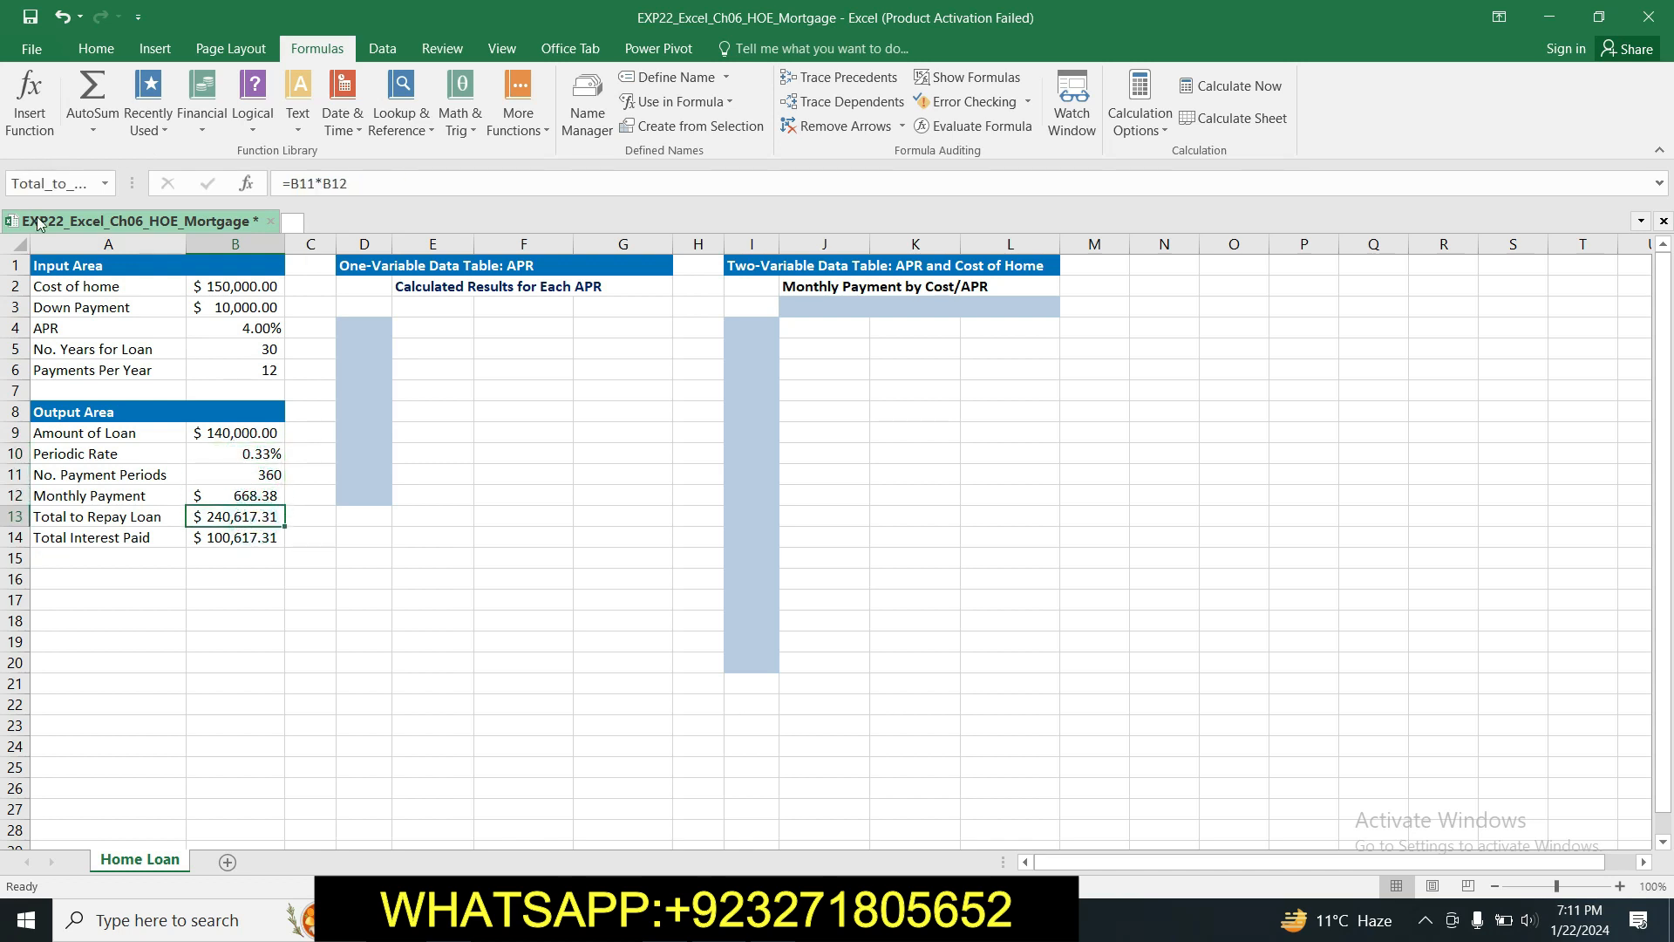
# Switch to the Word instructions, highlight the step 4 instruction in yellow, reread its Monthly_Payment deletion sentence, and return to the Excel workbook.
pyautogui.hotkey('alt', 'Tab')
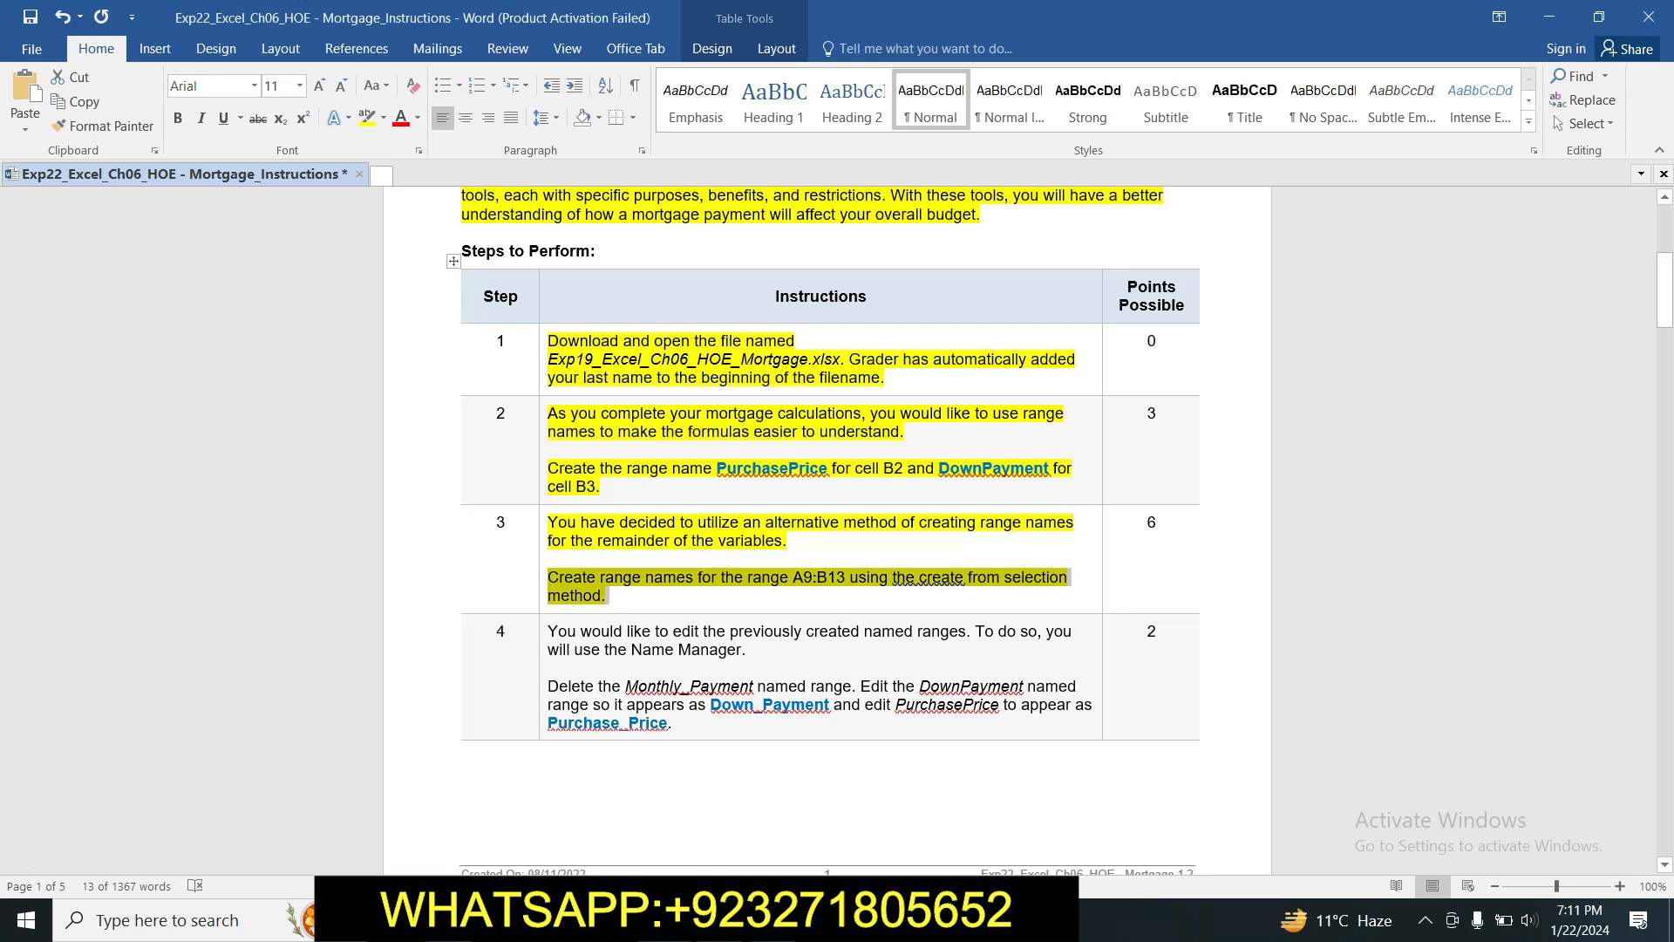
pyautogui.click(541, 637)
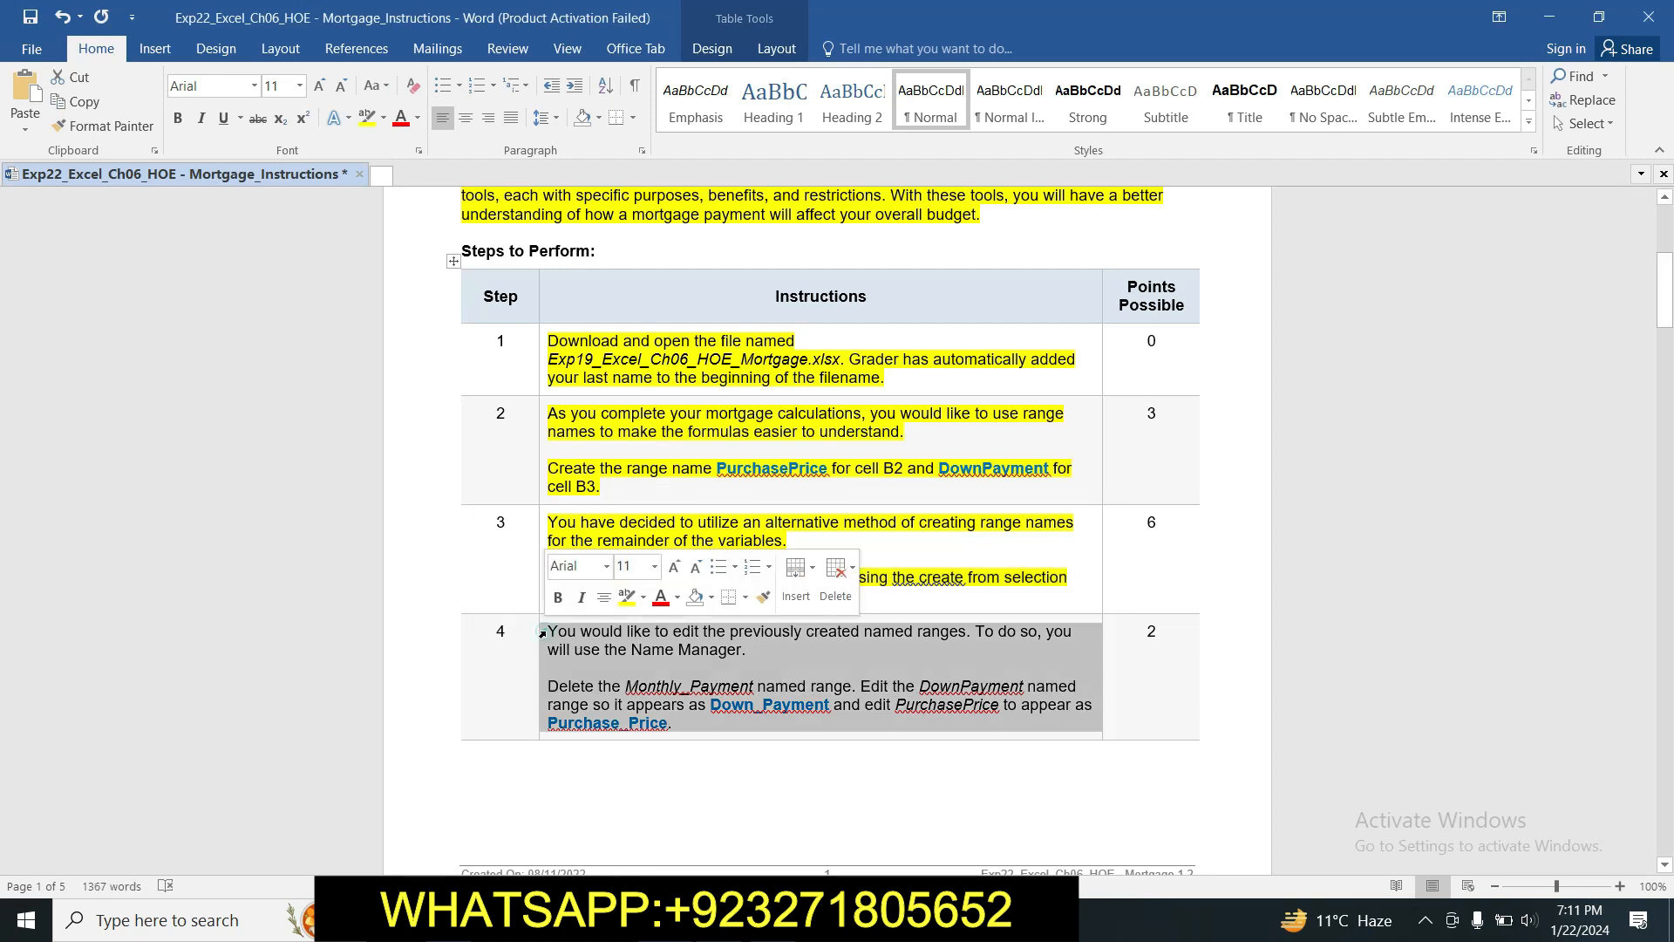
pyautogui.click(628, 597)
pyautogui.moveTo(1665, 297); pyautogui.dragTo(1666, 328)
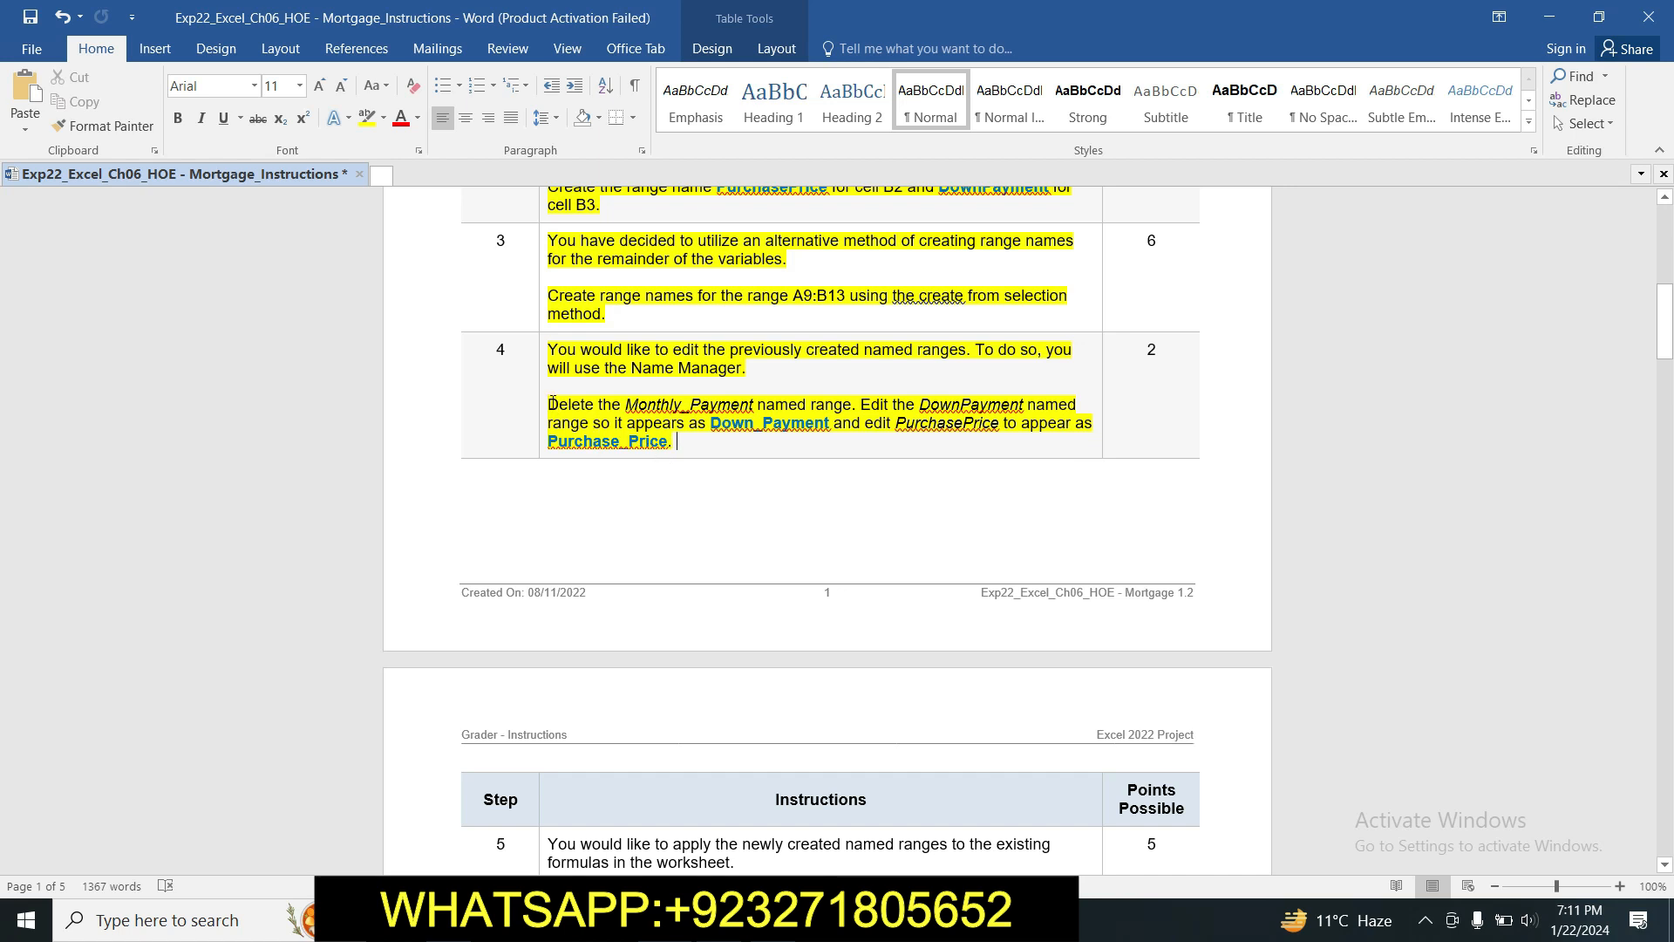
pyautogui.moveTo(551, 403); pyautogui.dragTo(852, 405)
pyautogui.click(748, 919)
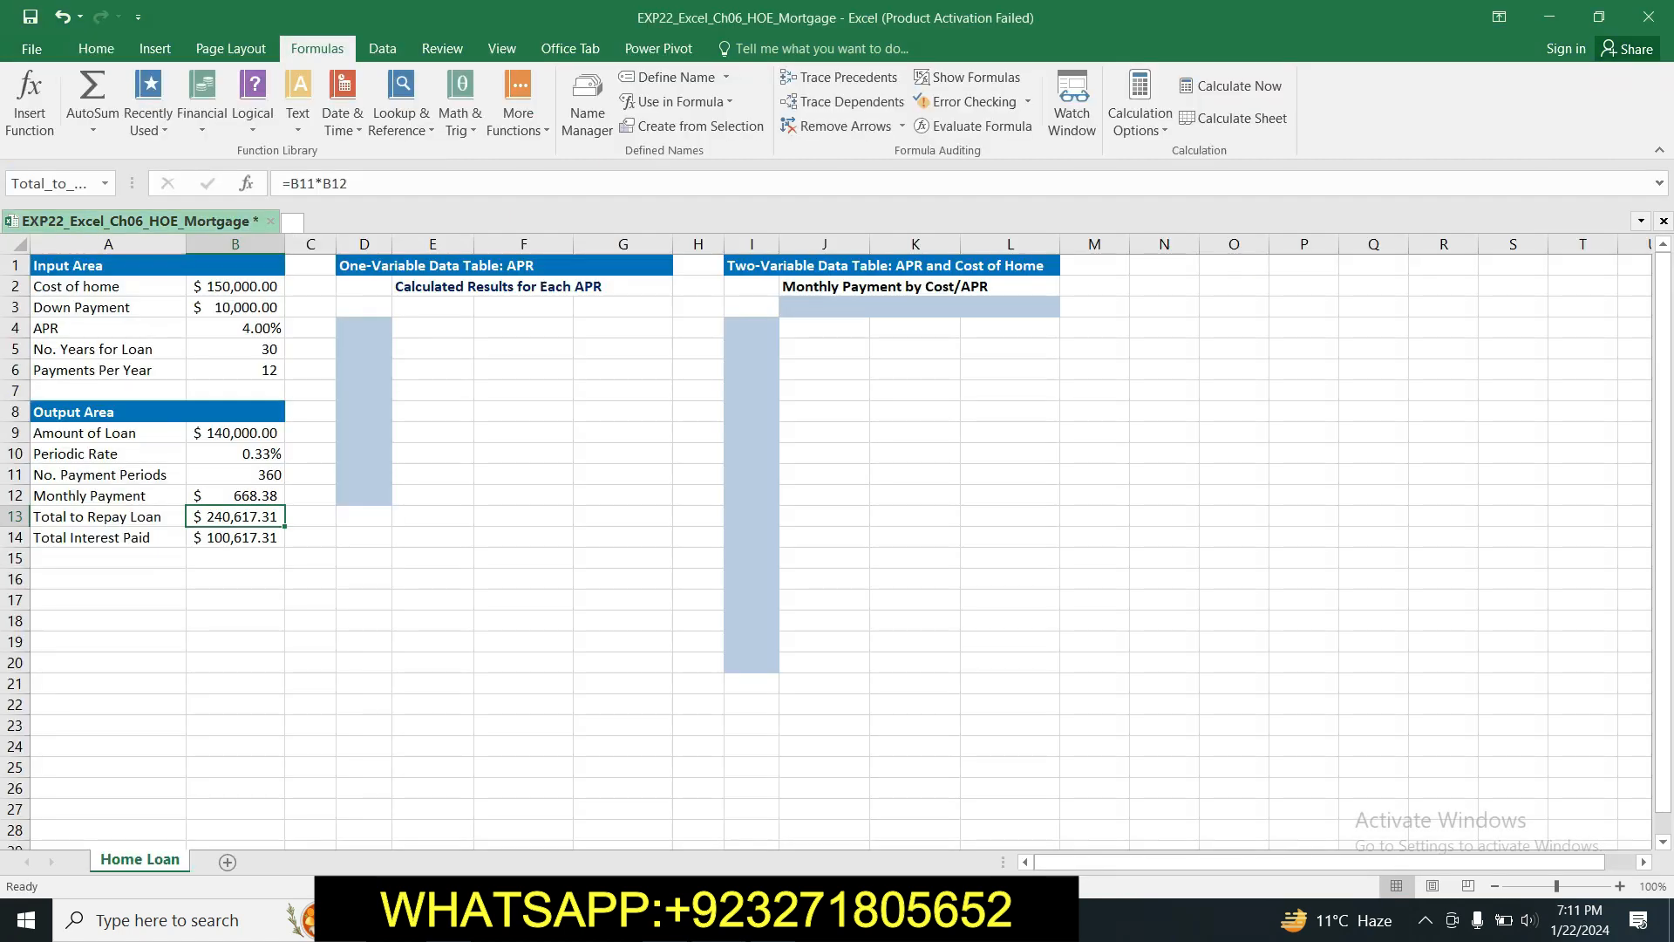
pyautogui.click(454, 537)
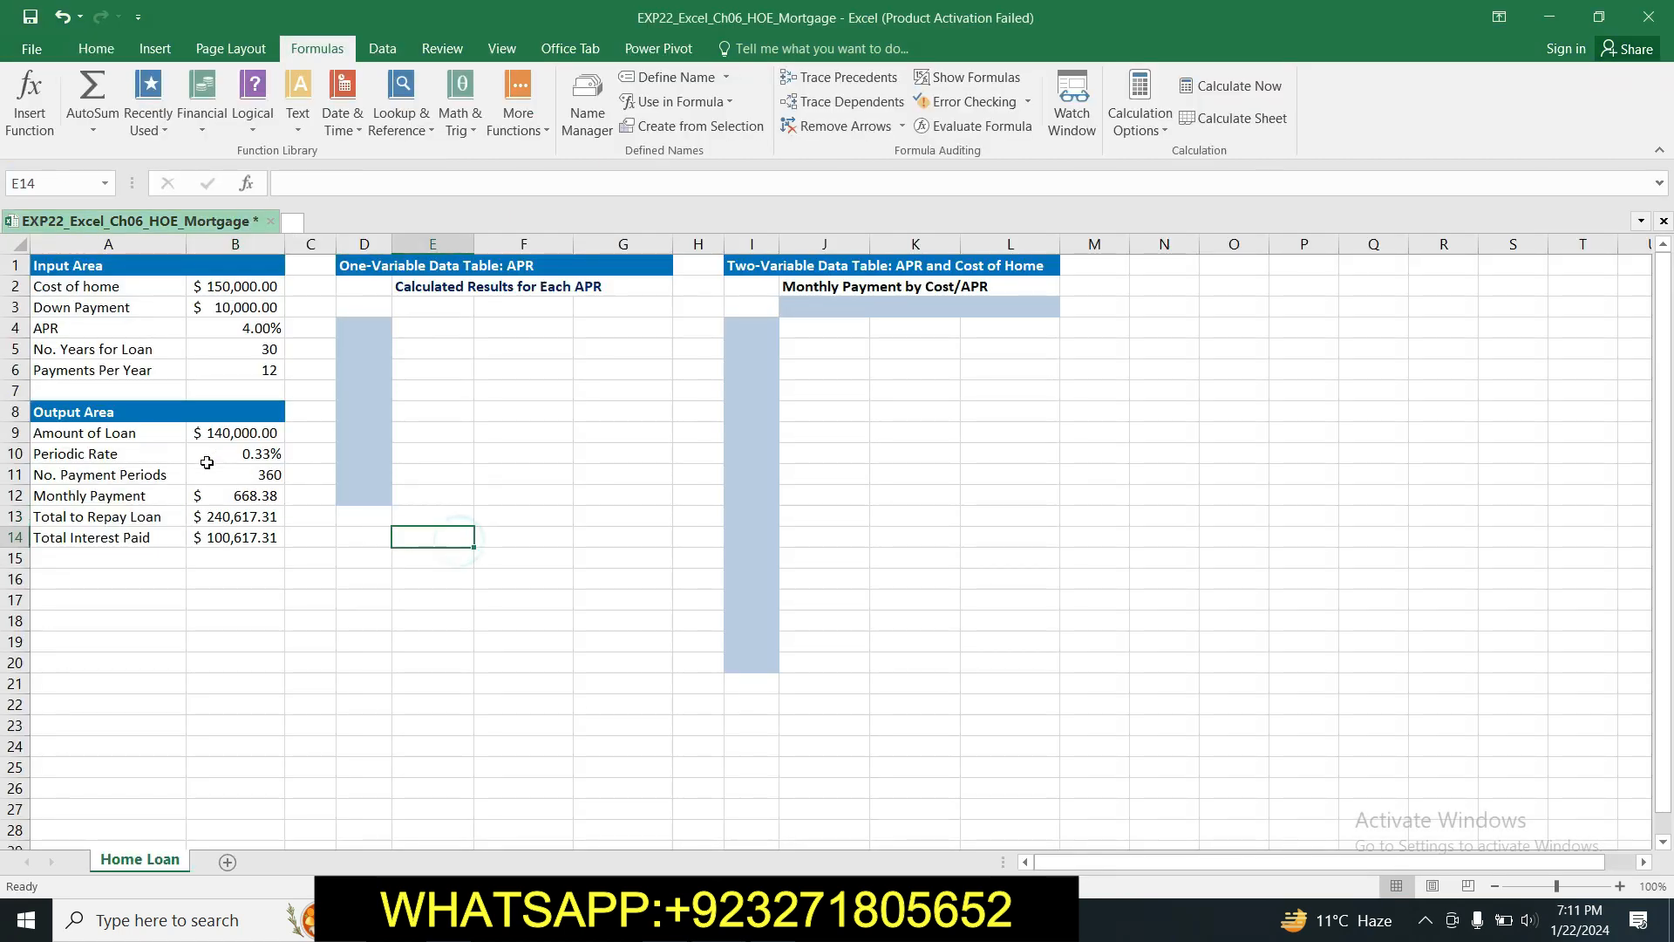
pyautogui.click(159, 494)
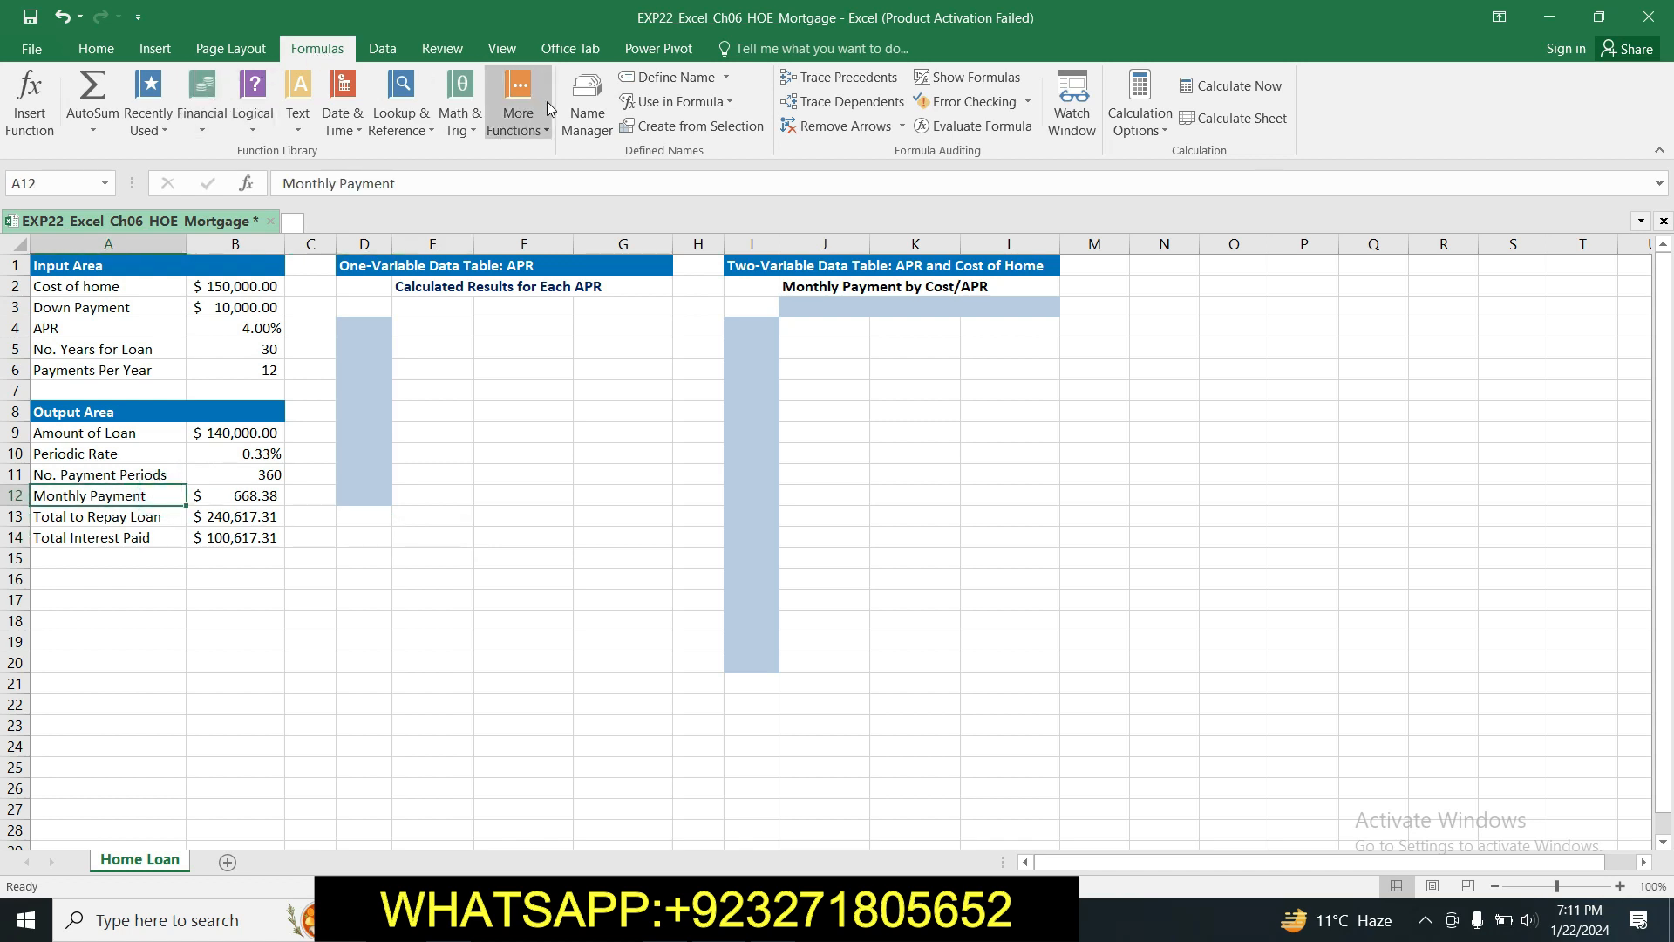
pyautogui.click(676, 77)
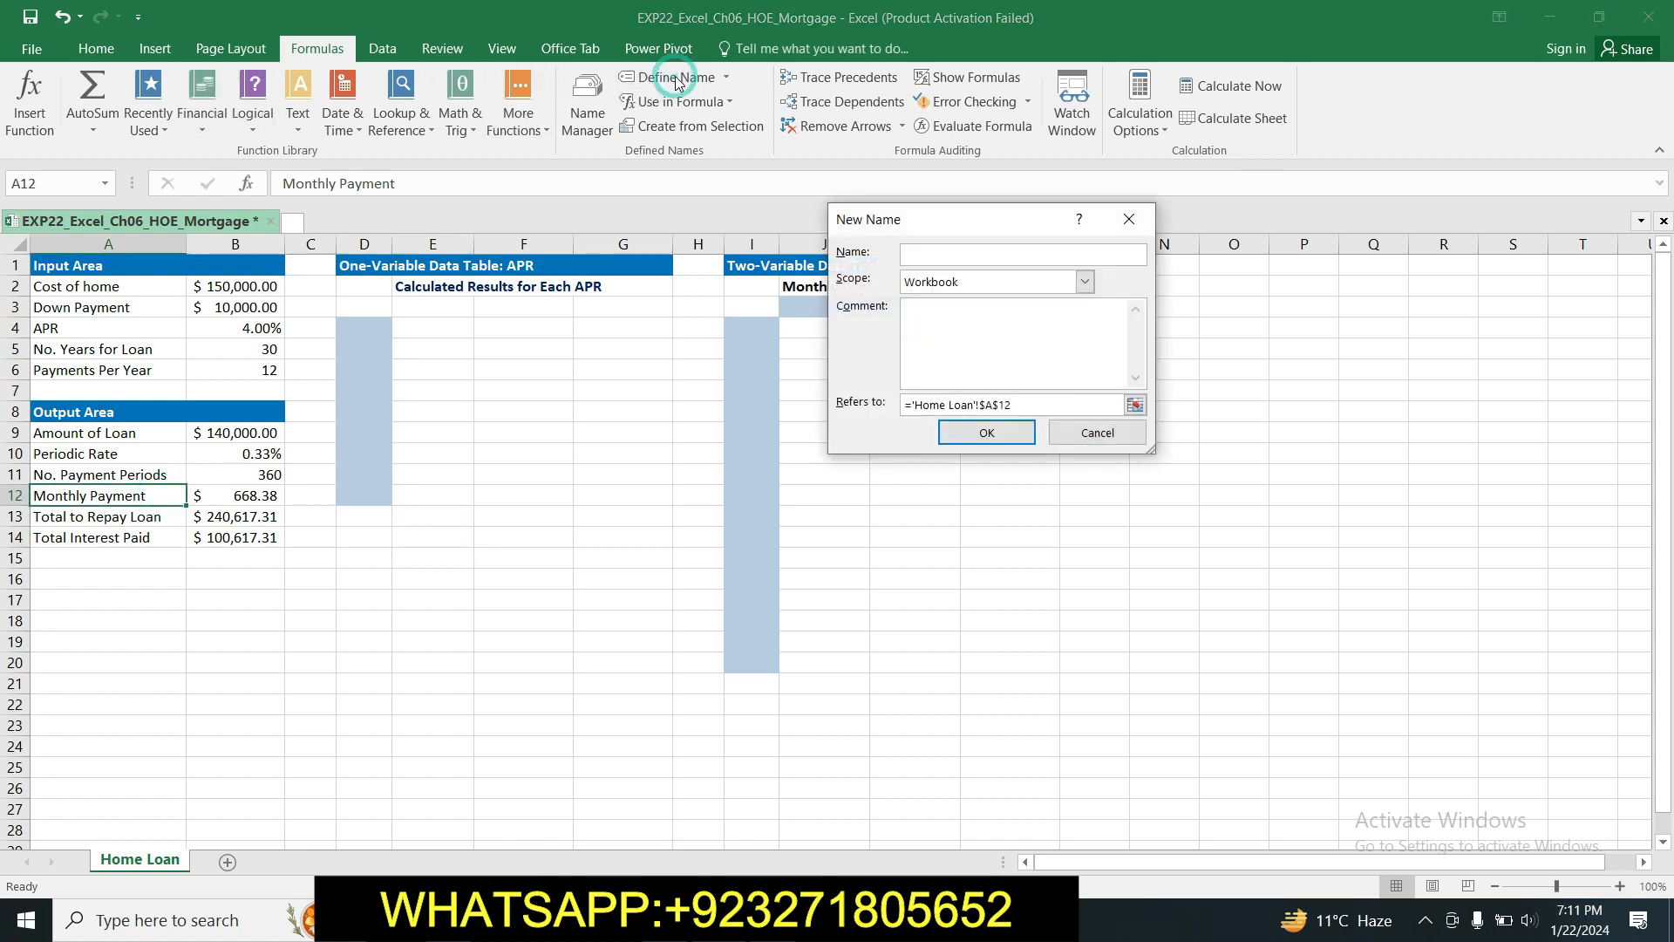
pyautogui.click(1129, 219)
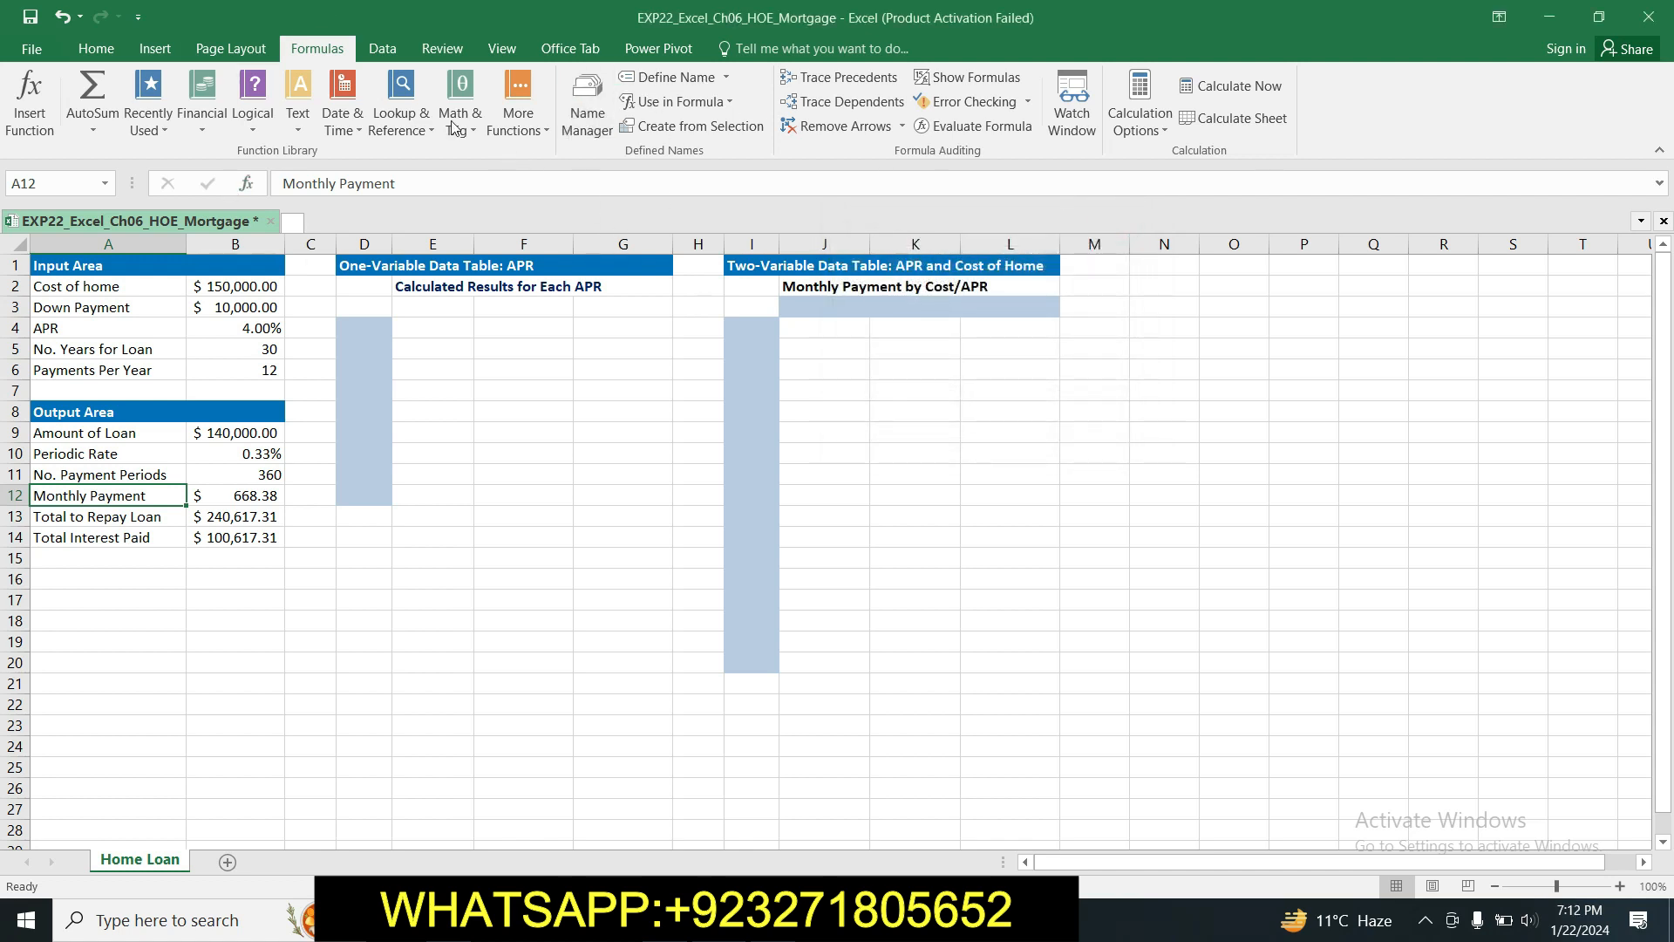
# Delete the Monthly_Payment named range in the Name Manager and reselect the Monthly Payment label in A12.
pyautogui.click(591, 117)
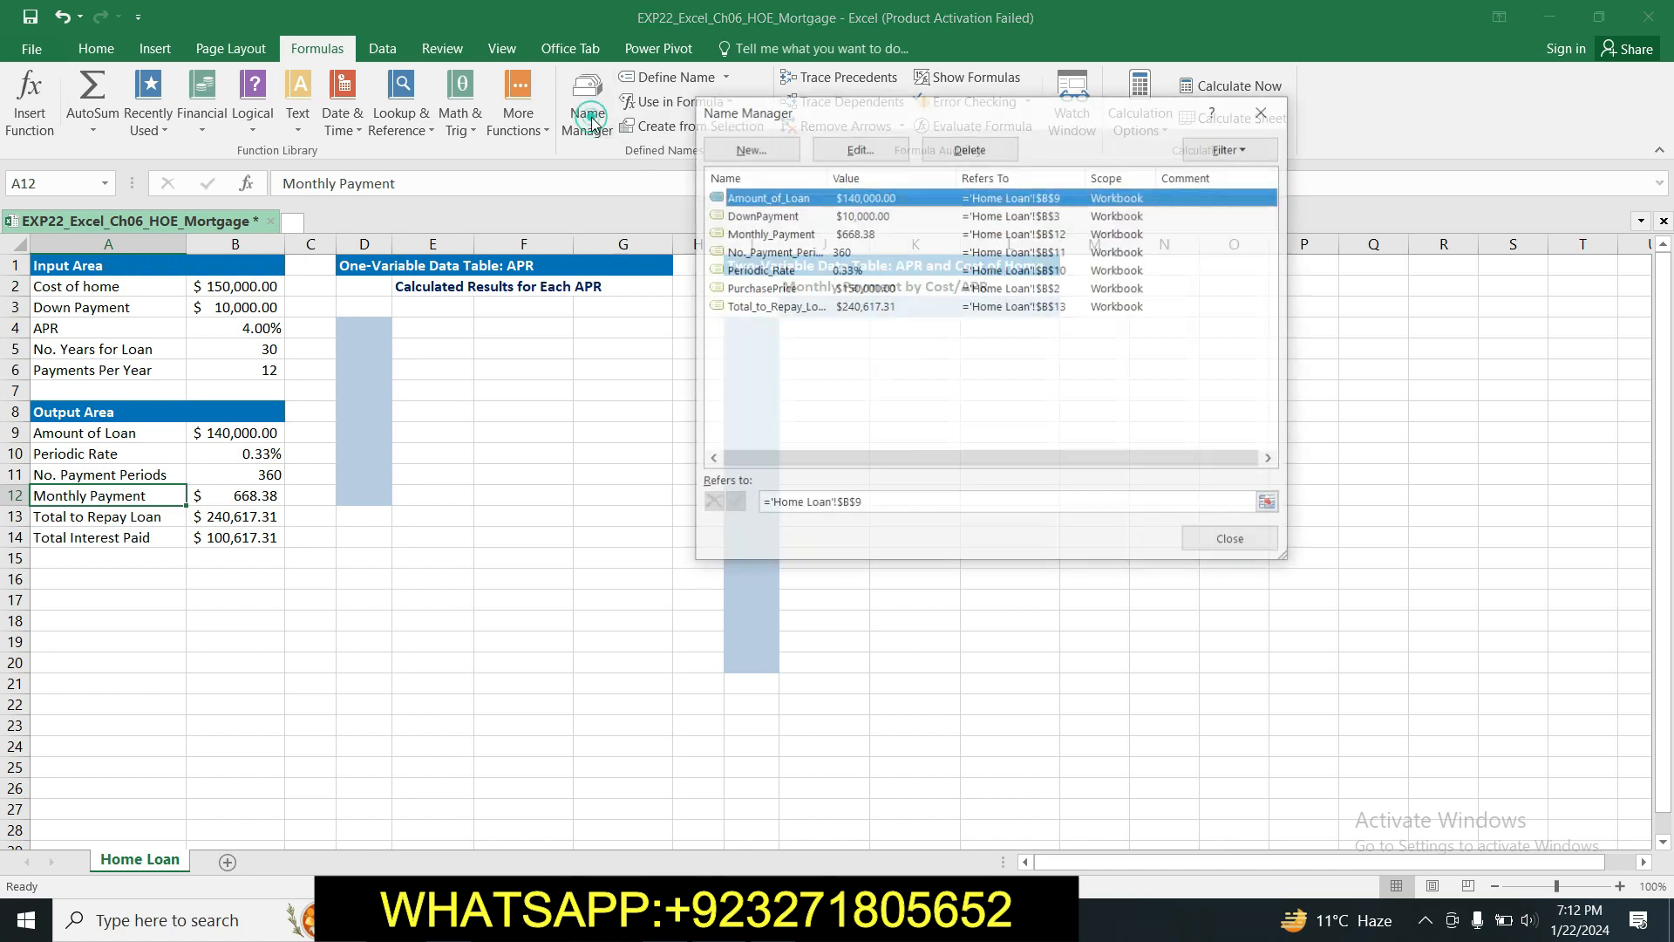
pyautogui.click(771, 235)
pyautogui.click(967, 151)
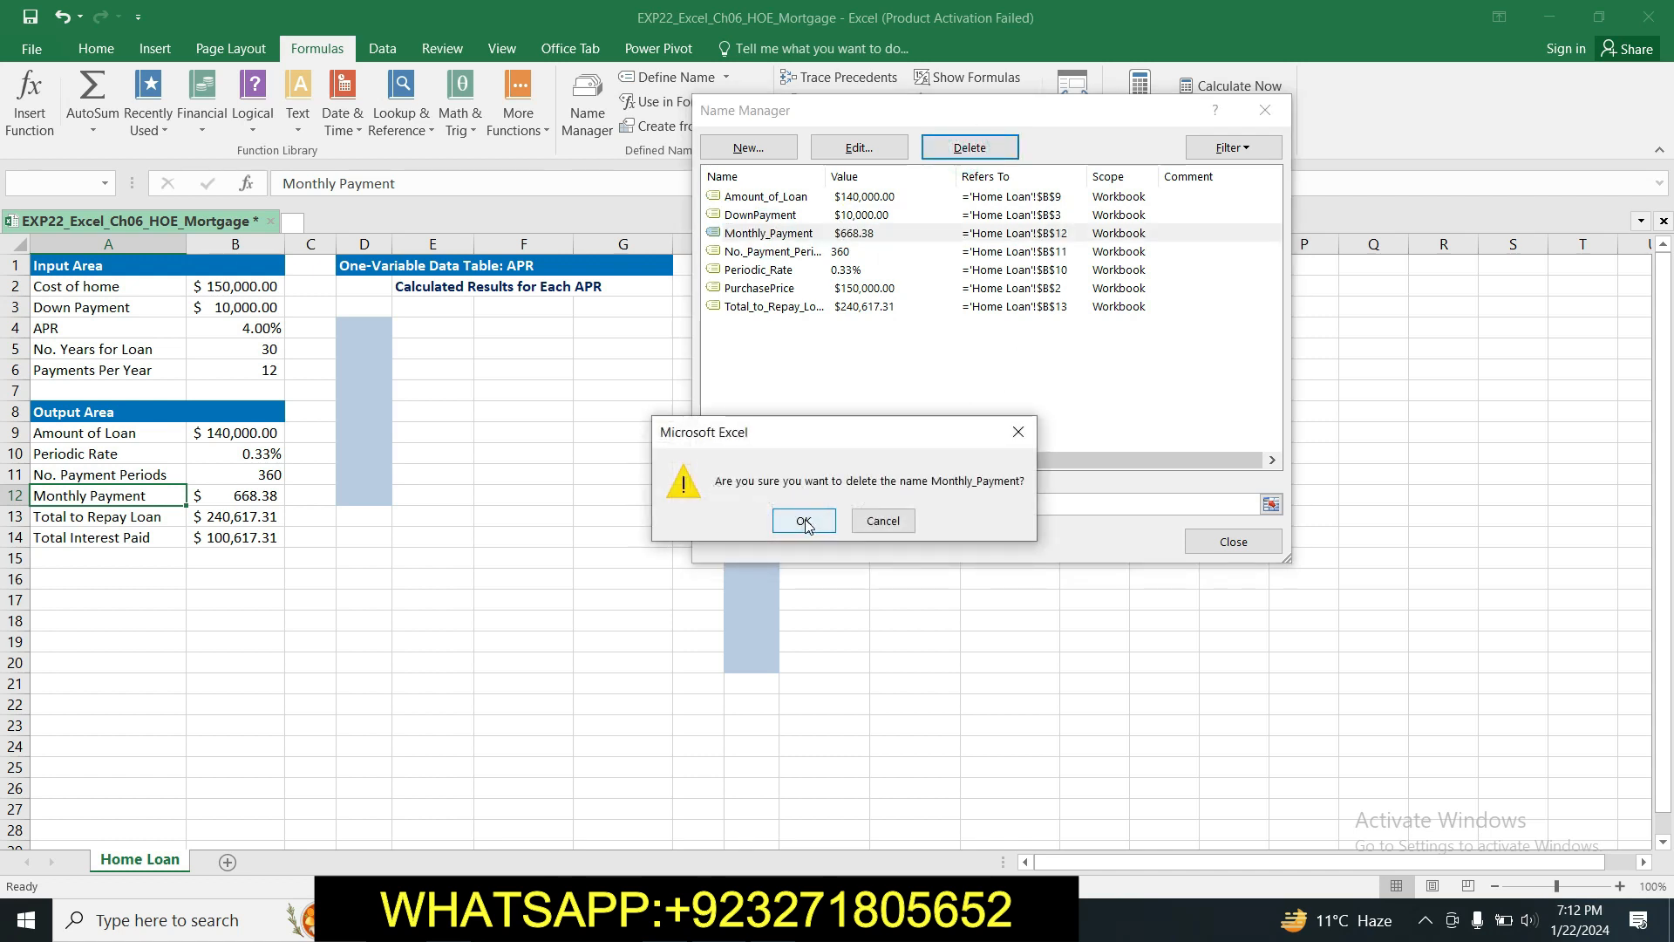
pyautogui.moveTo(886, 436); pyautogui.dragTo(880, 348)
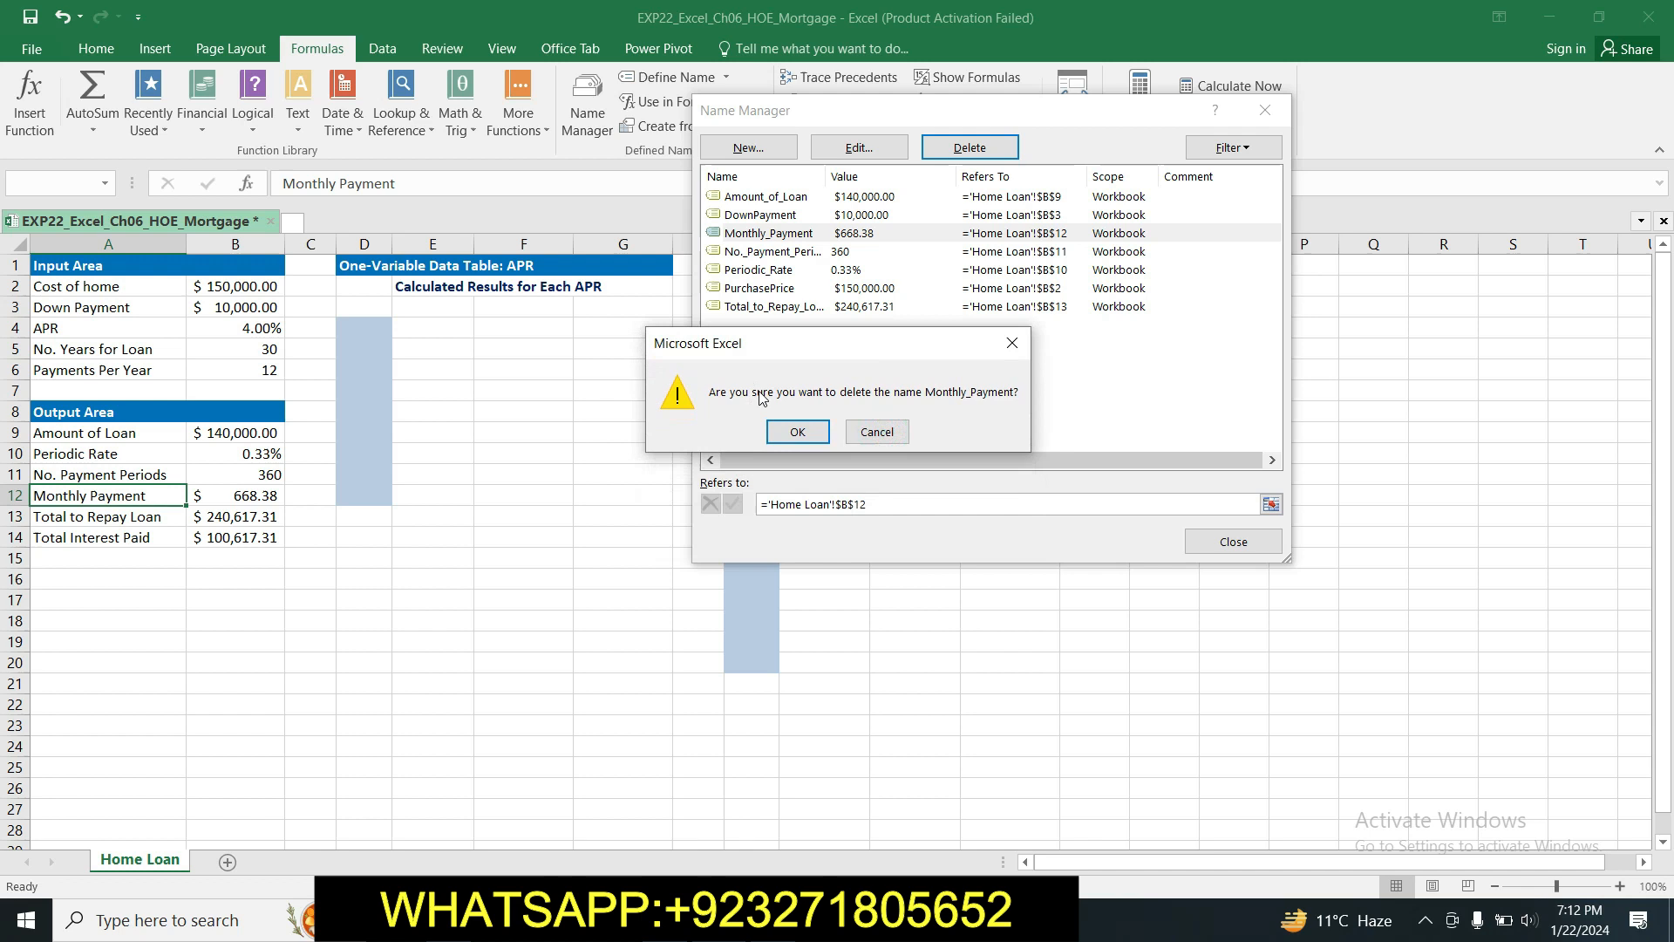
pyautogui.click(807, 431)
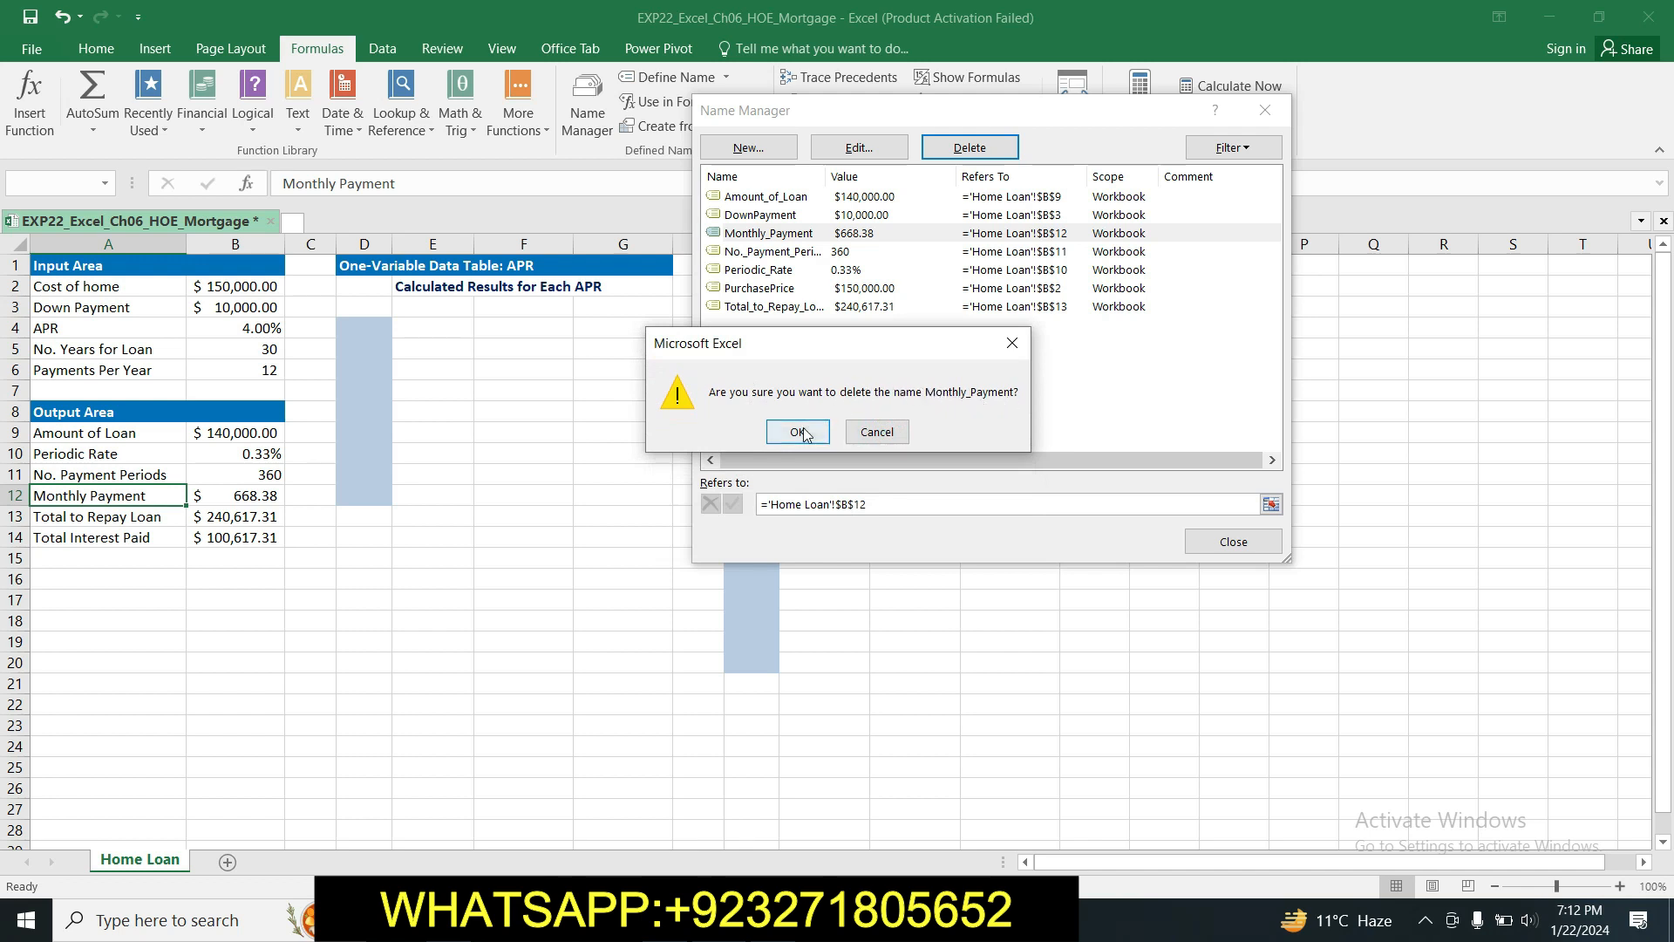
pyautogui.click(1233, 541)
pyautogui.click(540, 662)
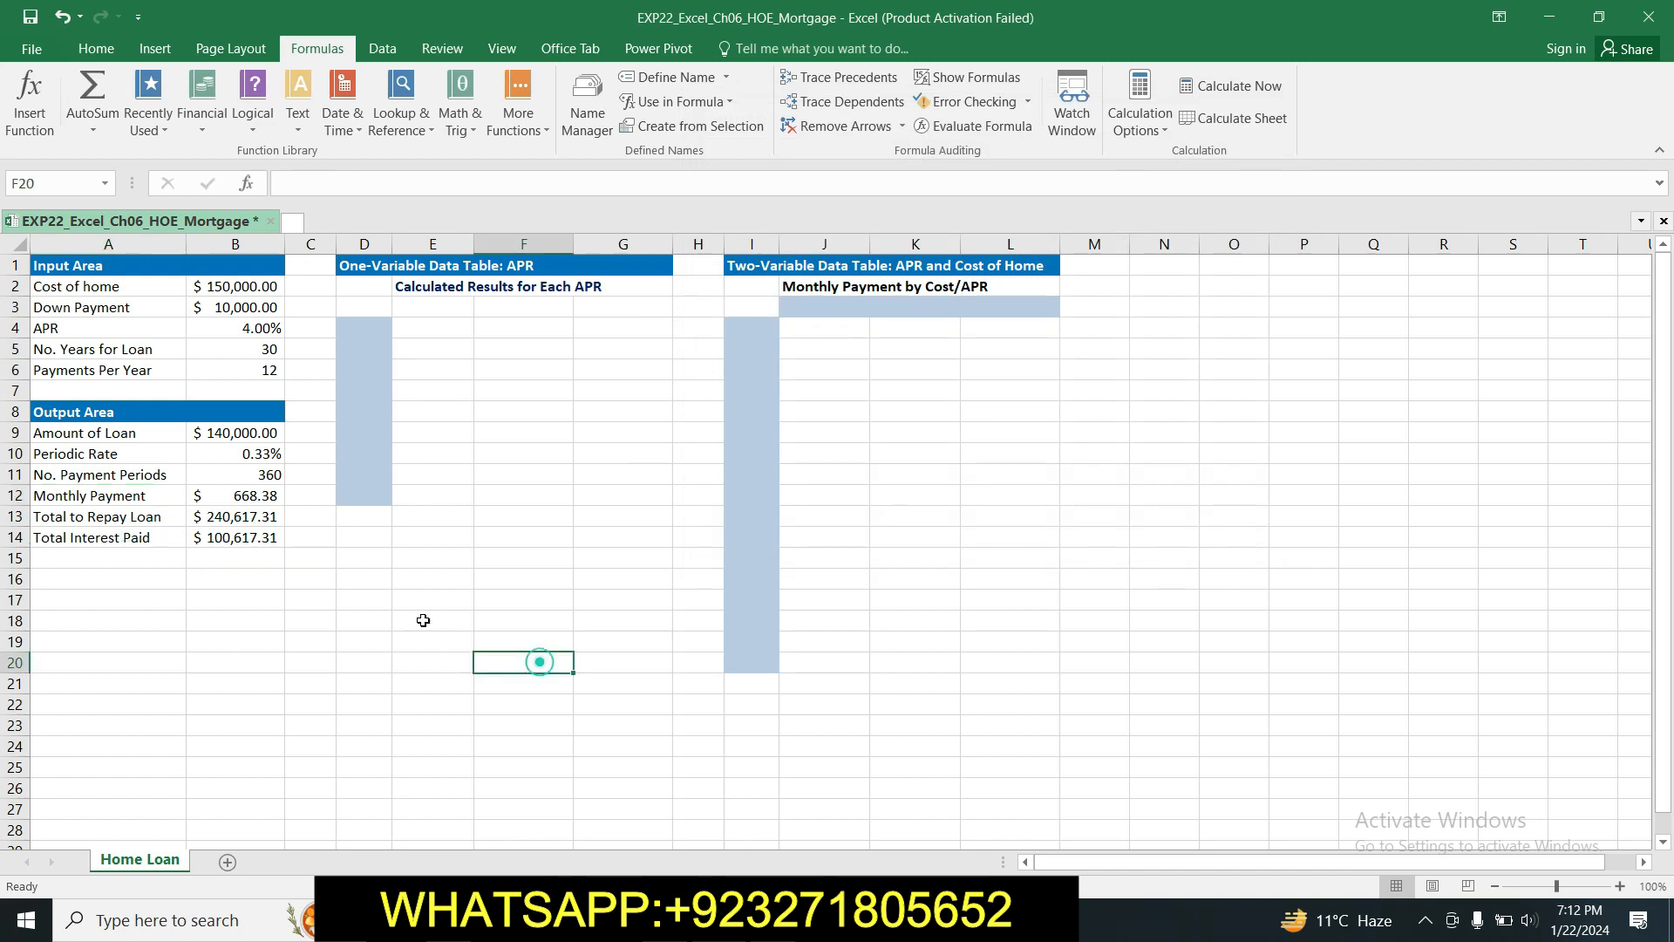
pyautogui.click(162, 498)
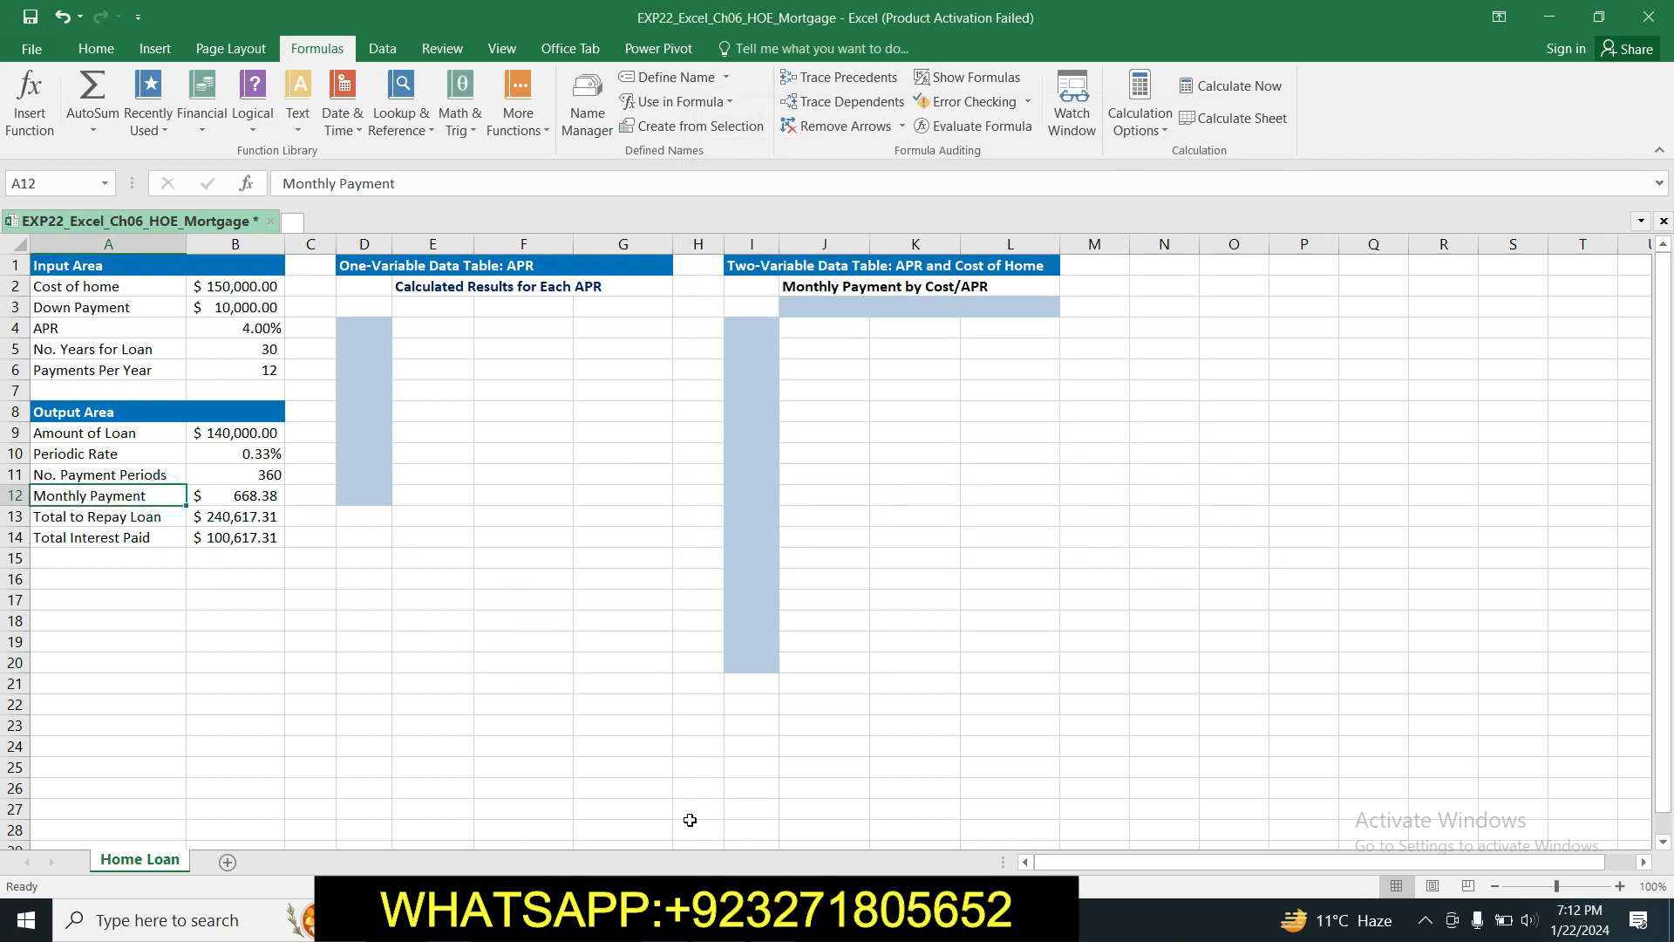
# Copy the range name Down_Payment from step 4 of the Word instructions and return to the Excel workbook.
pyautogui.hotkey('alt', 'Tab')
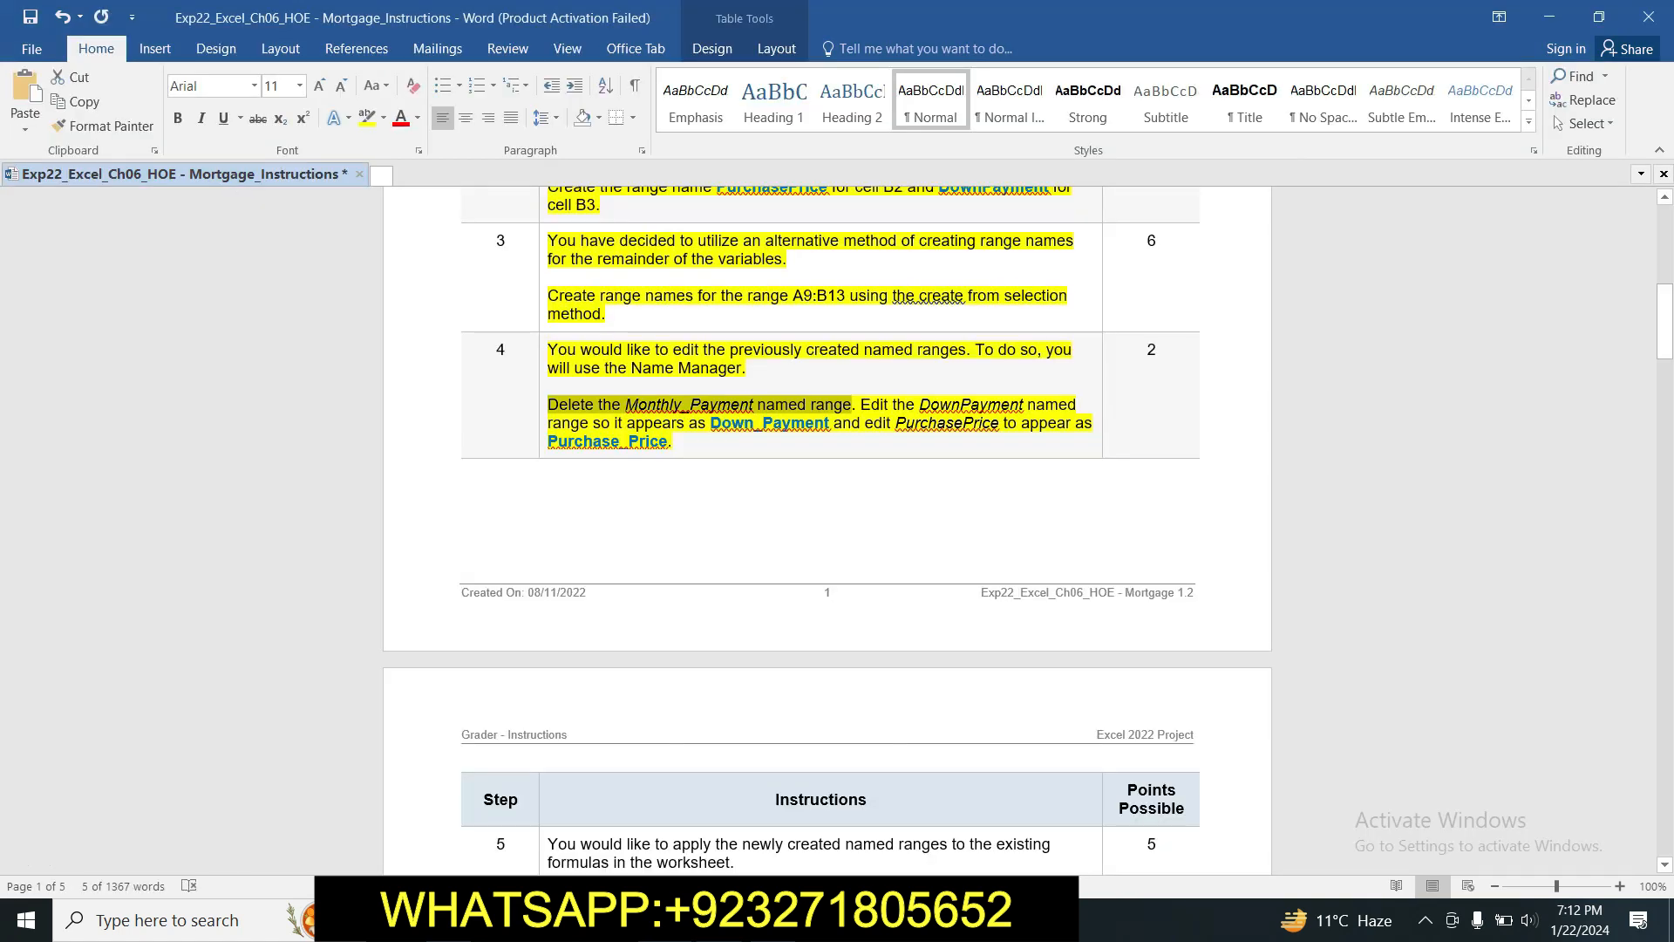
pyautogui.click(844, 439)
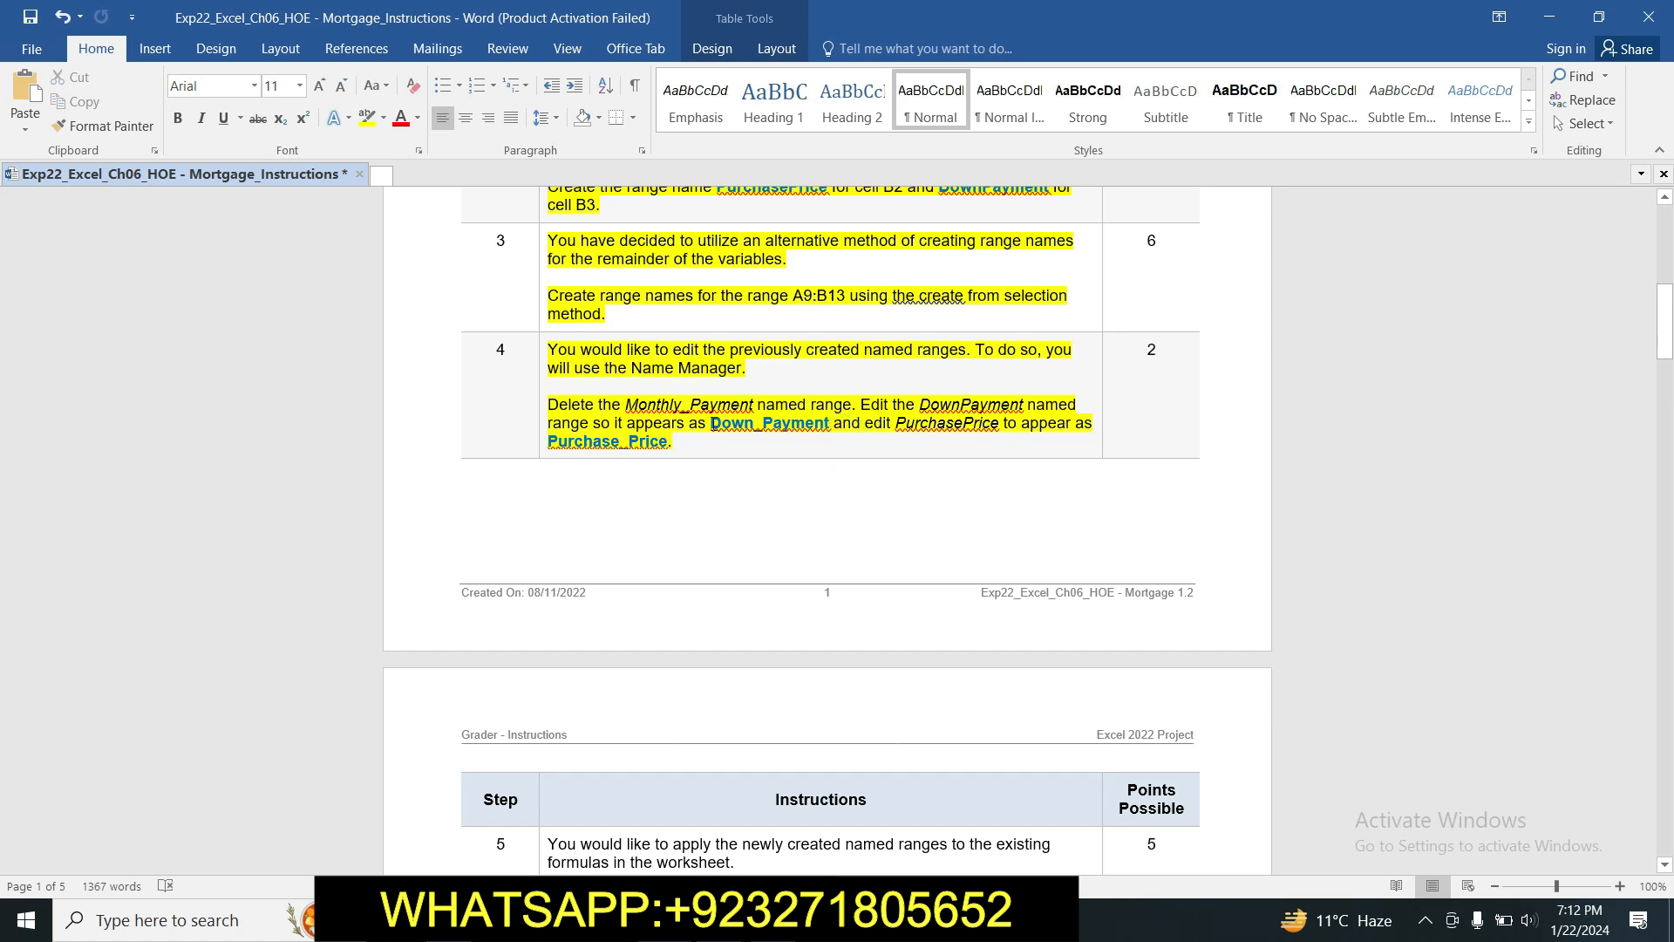
pyautogui.moveTo(713, 424); pyautogui.dragTo(811, 434)
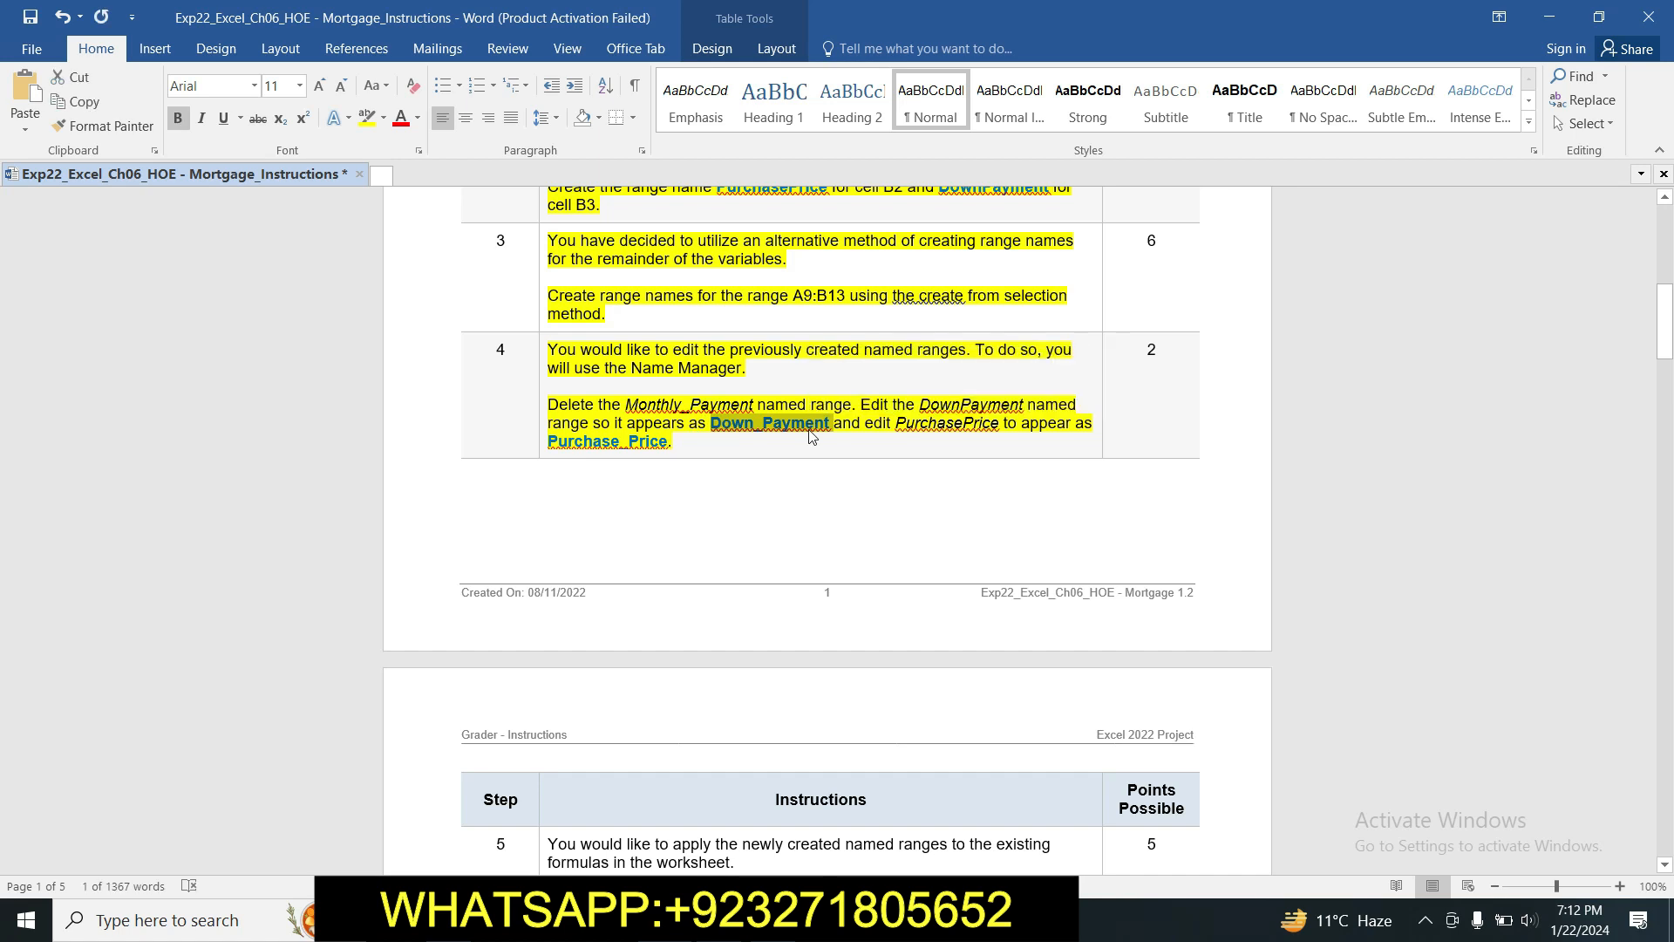
pyautogui.hotkey('alt', 'Tab')
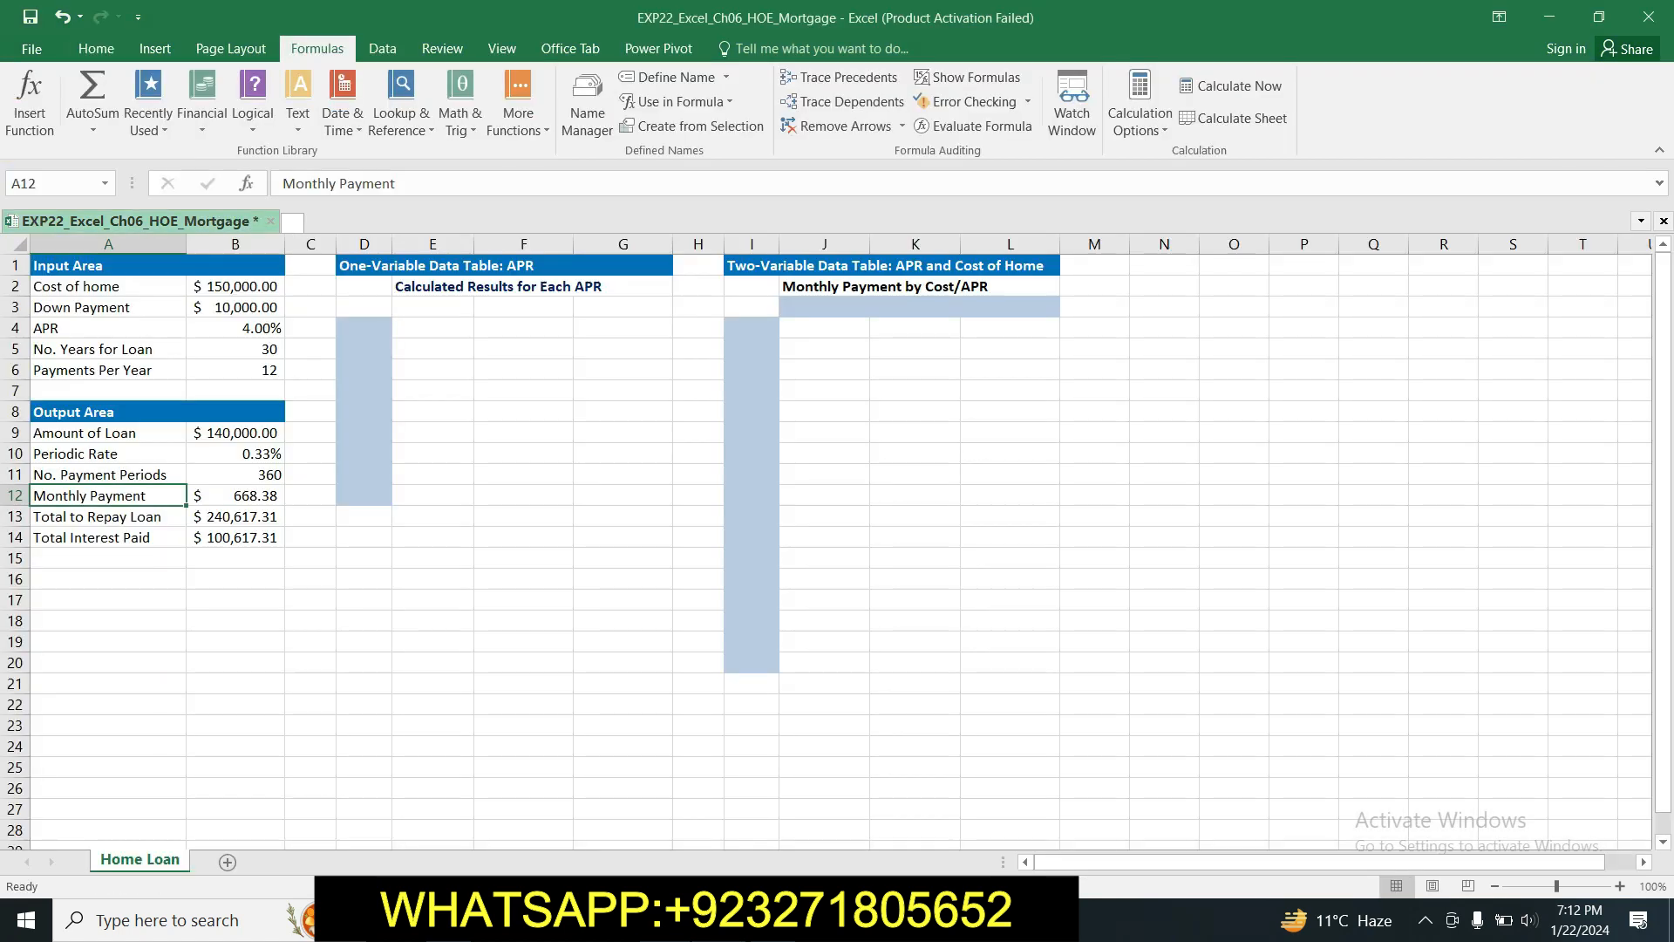
# Define the name Down_Payment for cell A3 with Workbook scope, and reselect the cell to check its name.
pyautogui.click(132, 306)
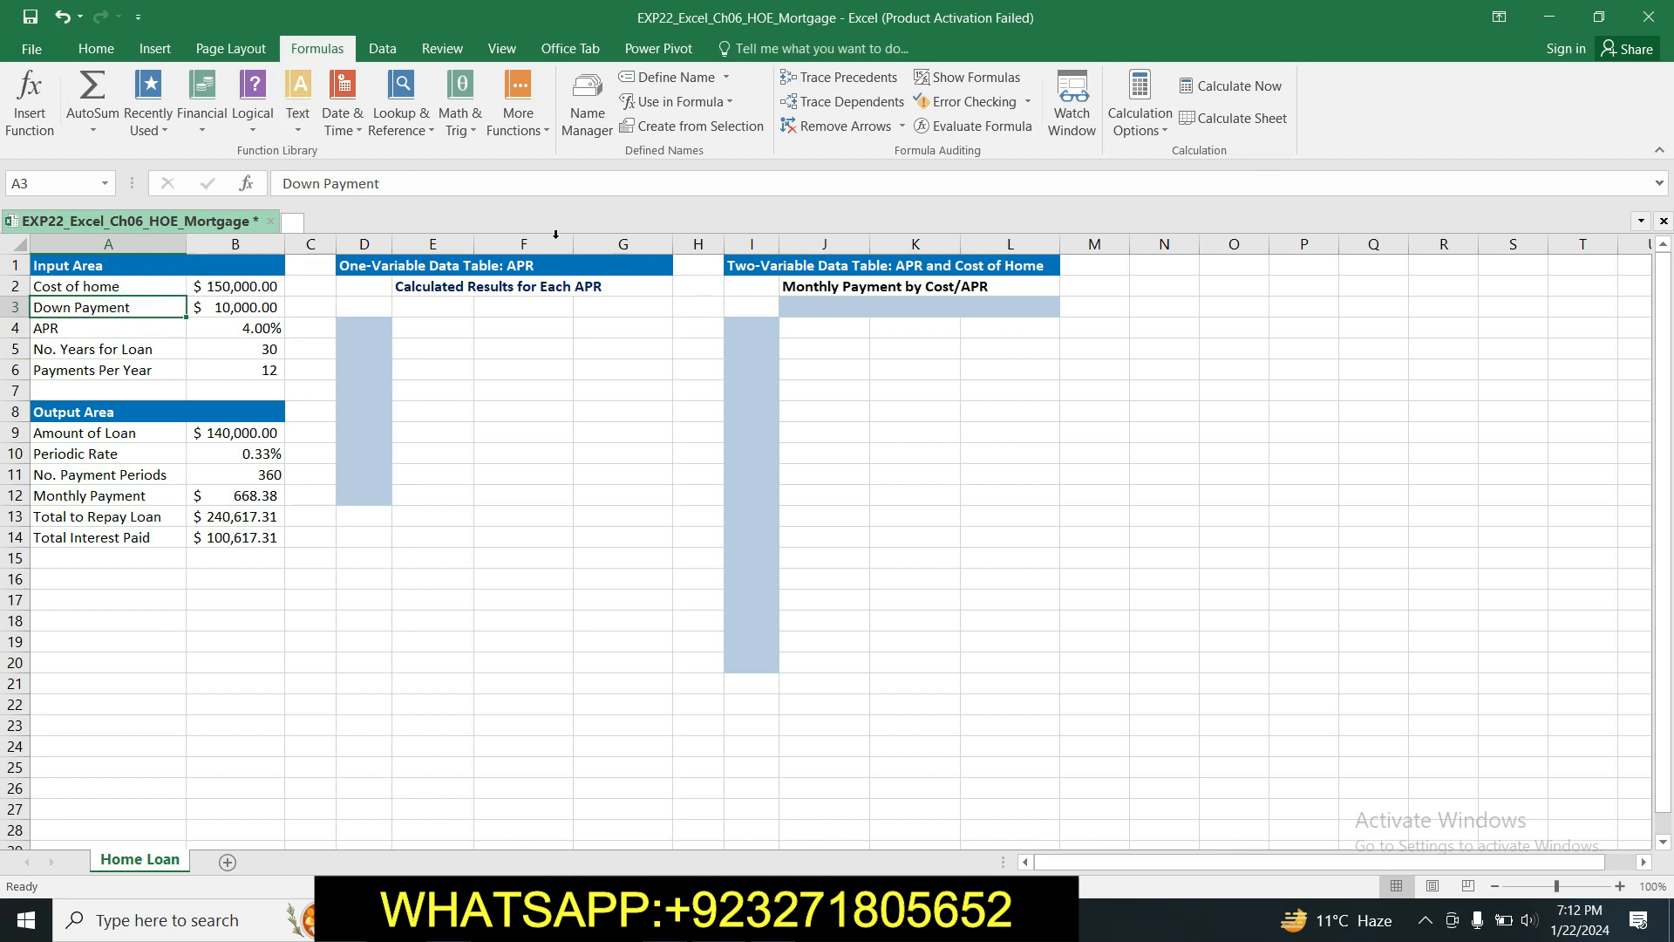
pyautogui.click(692, 82)
pyautogui.hotkey('ctrl', 'c')
pyautogui.press('BackSpace')
pyautogui.hotkey('ctrl', 'v')
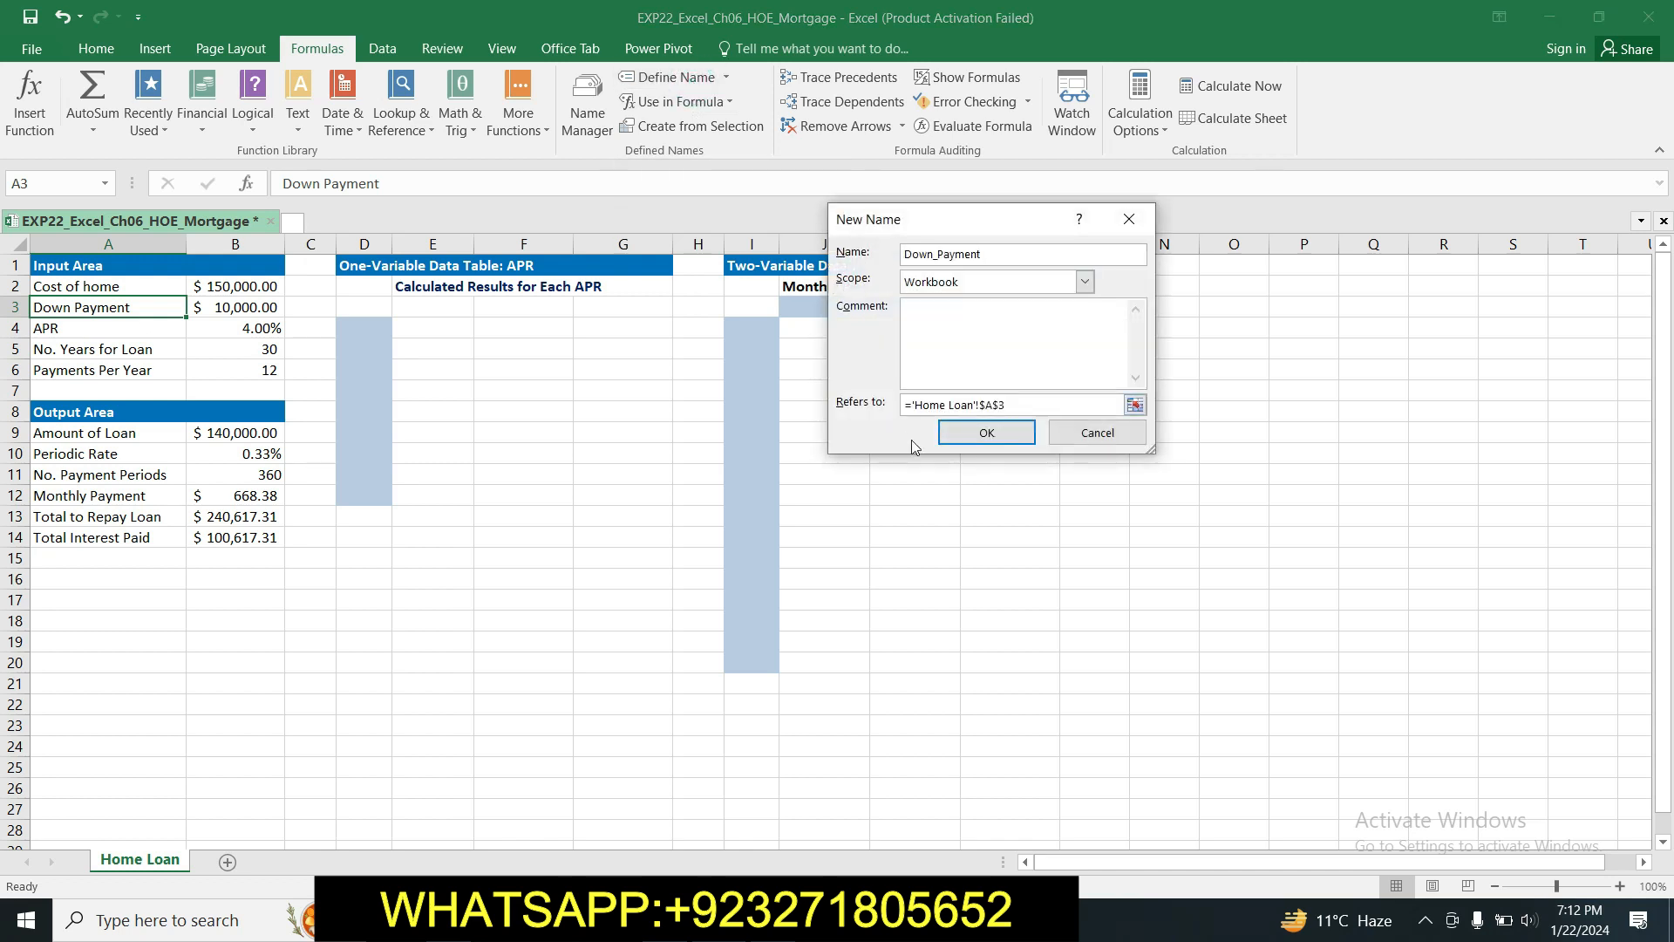
pyautogui.click(986, 433)
pyautogui.click(397, 497)
pyautogui.click(137, 313)
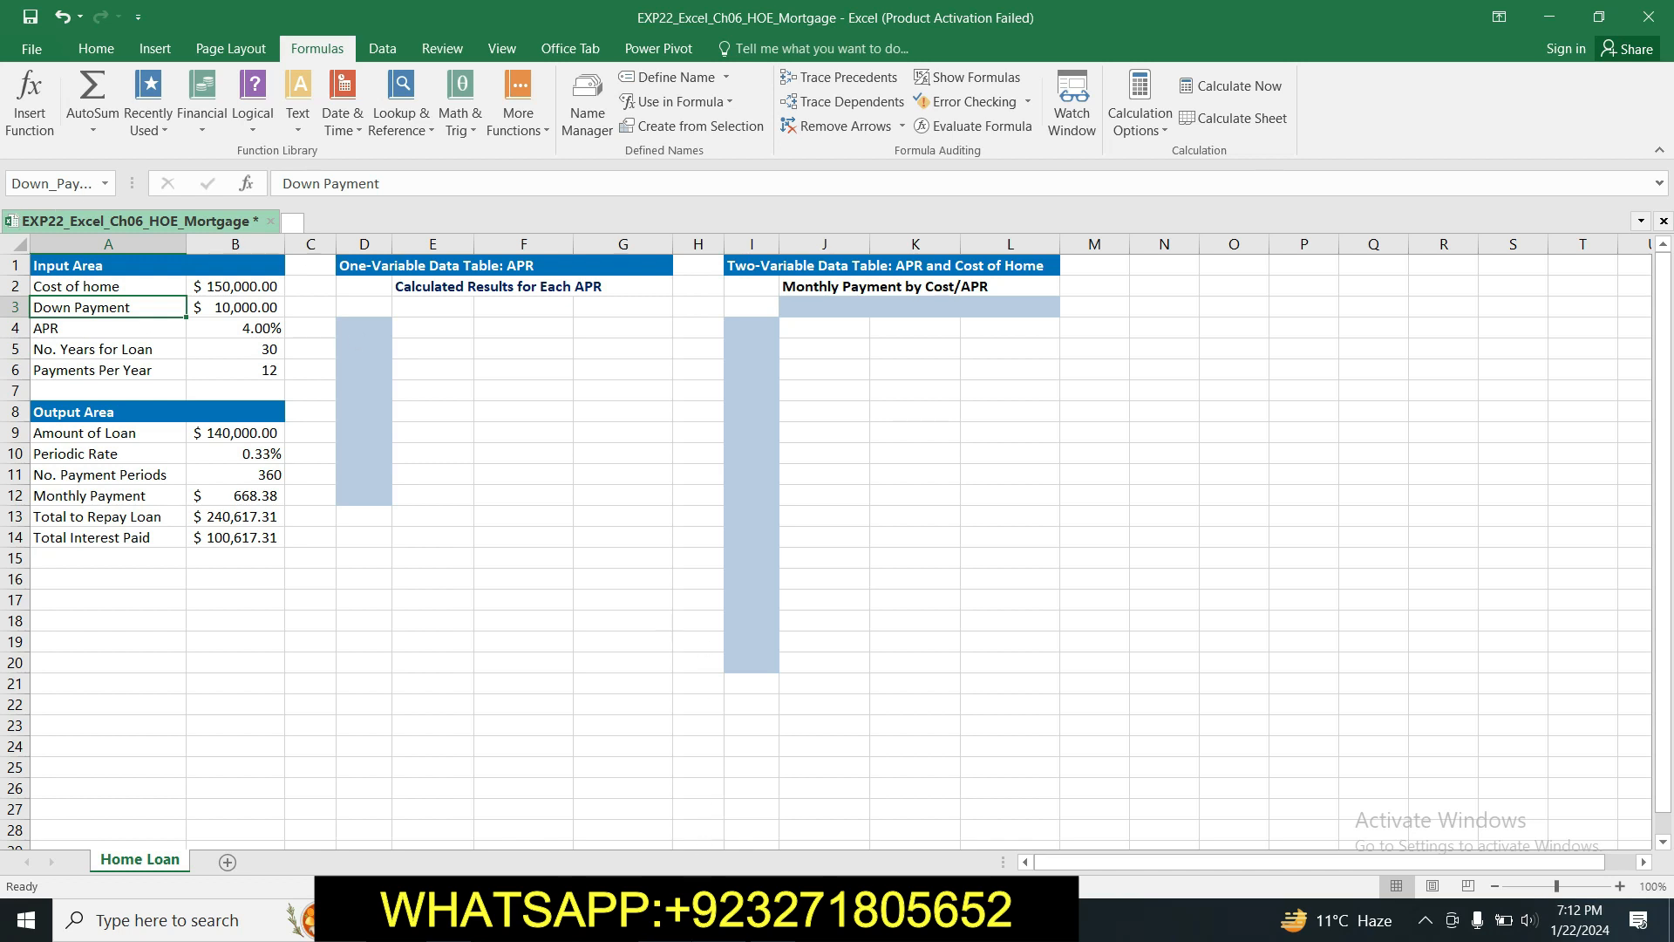
# Select the range name Purchase_Price in step 4 of the Word instructions and return to the Excel workbook.
pyautogui.click(667, 920)
pyautogui.click(877, 461)
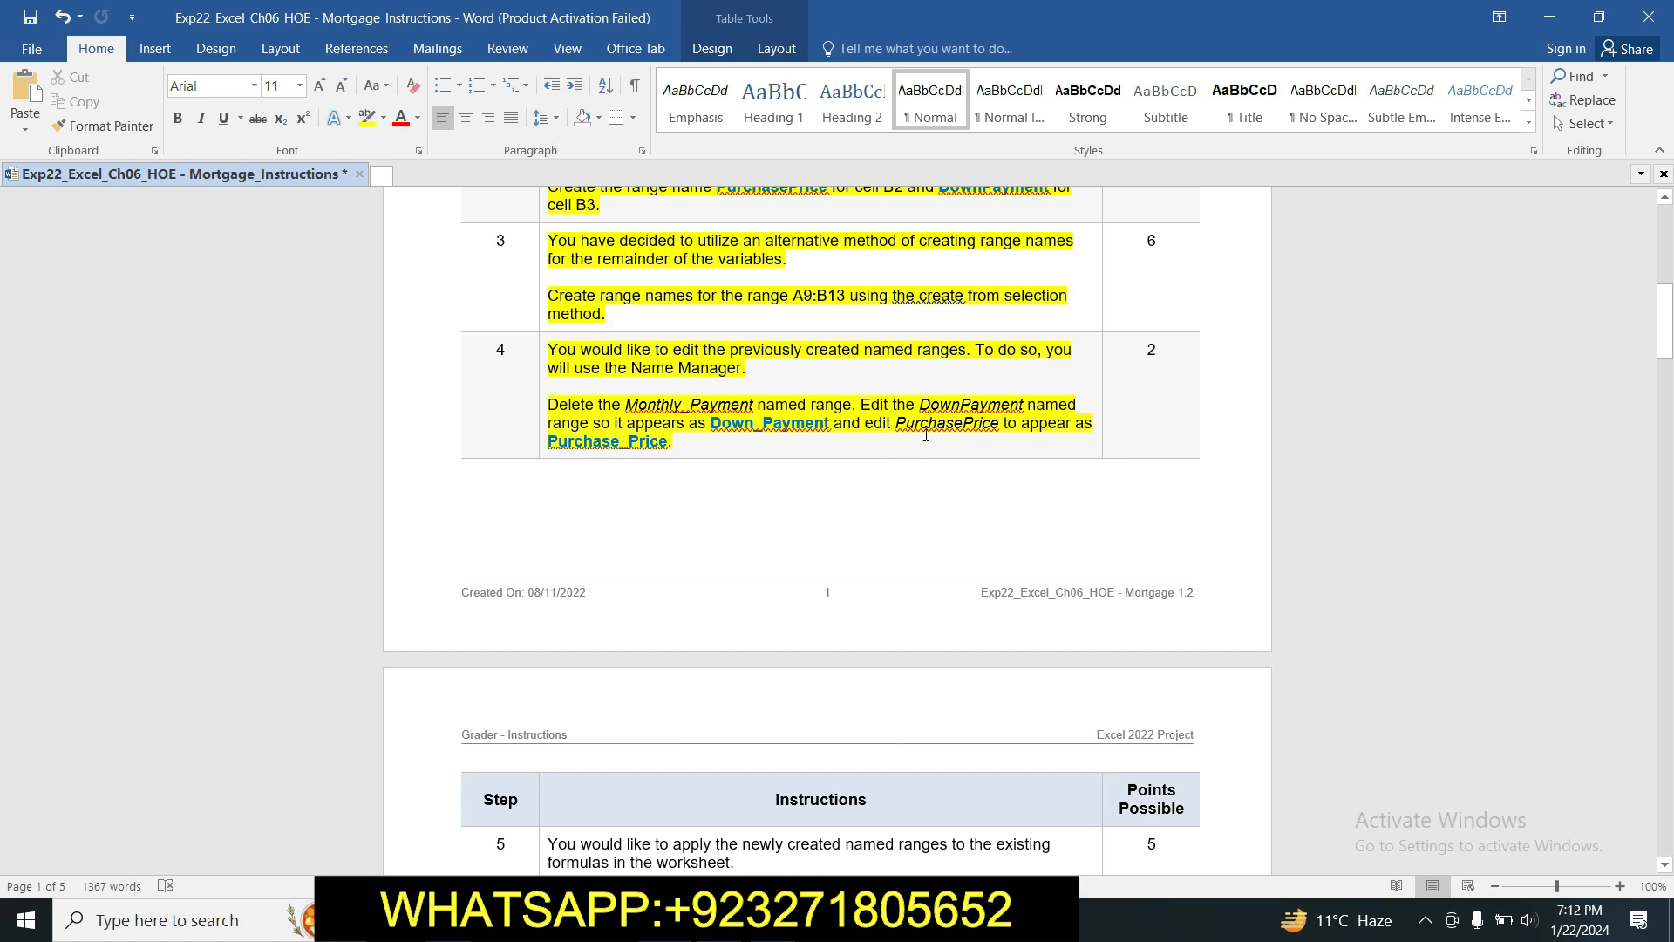
pyautogui.click(543, 440)
pyautogui.click(578, 441)
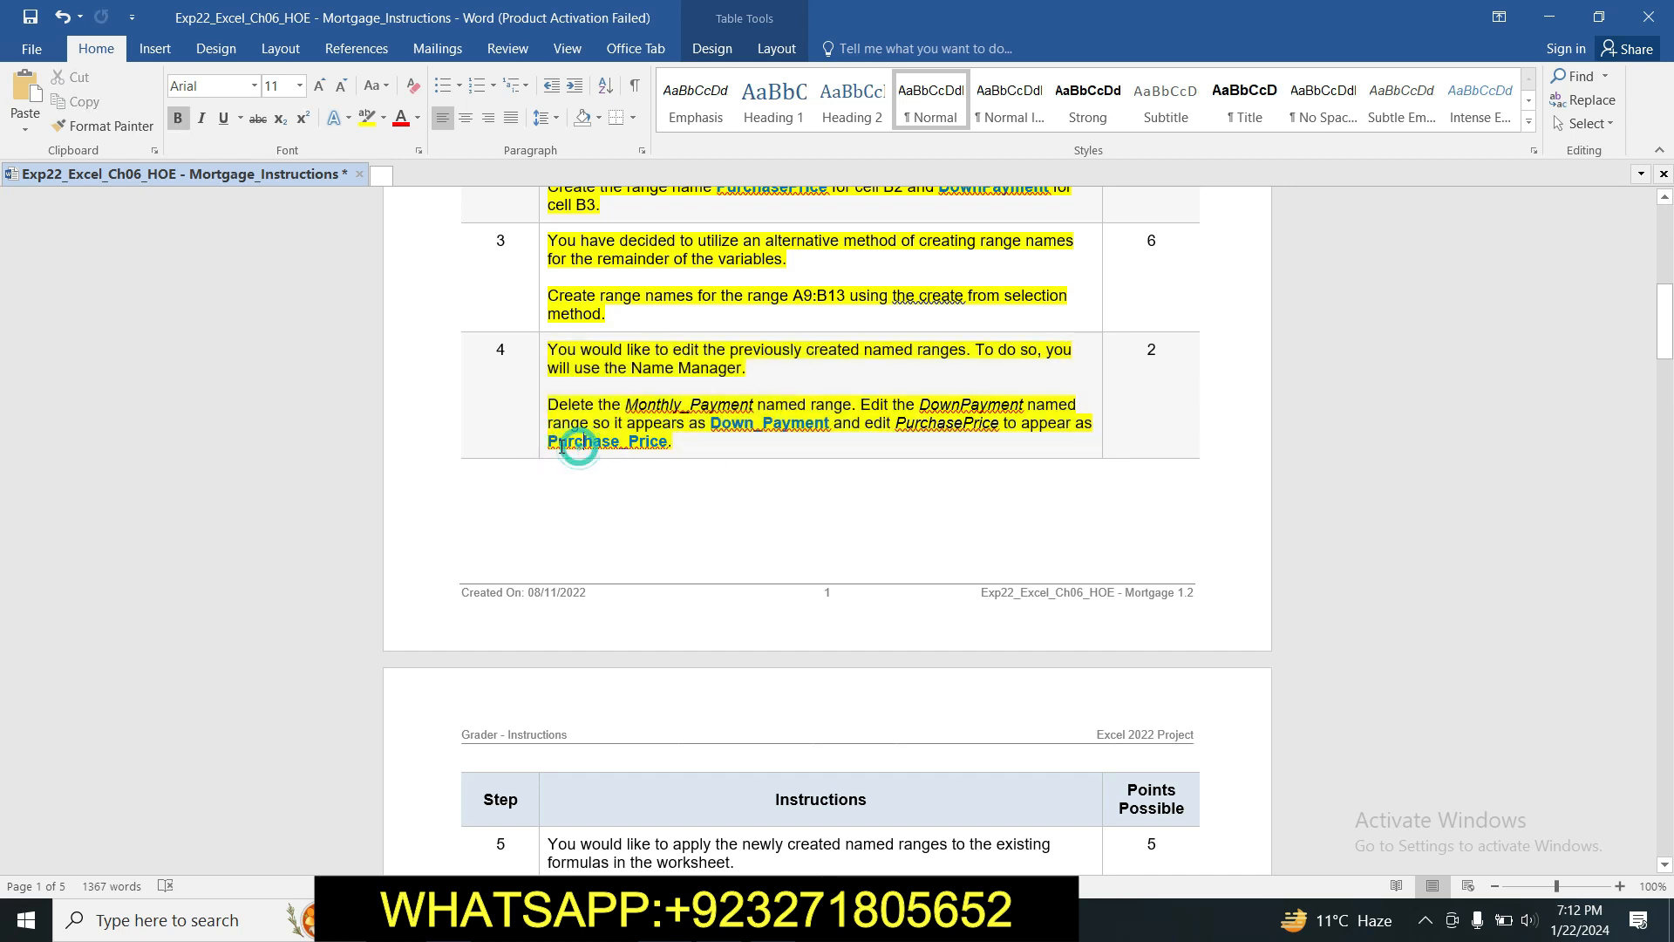
pyautogui.moveTo(551, 442); pyautogui.dragTo(667, 441)
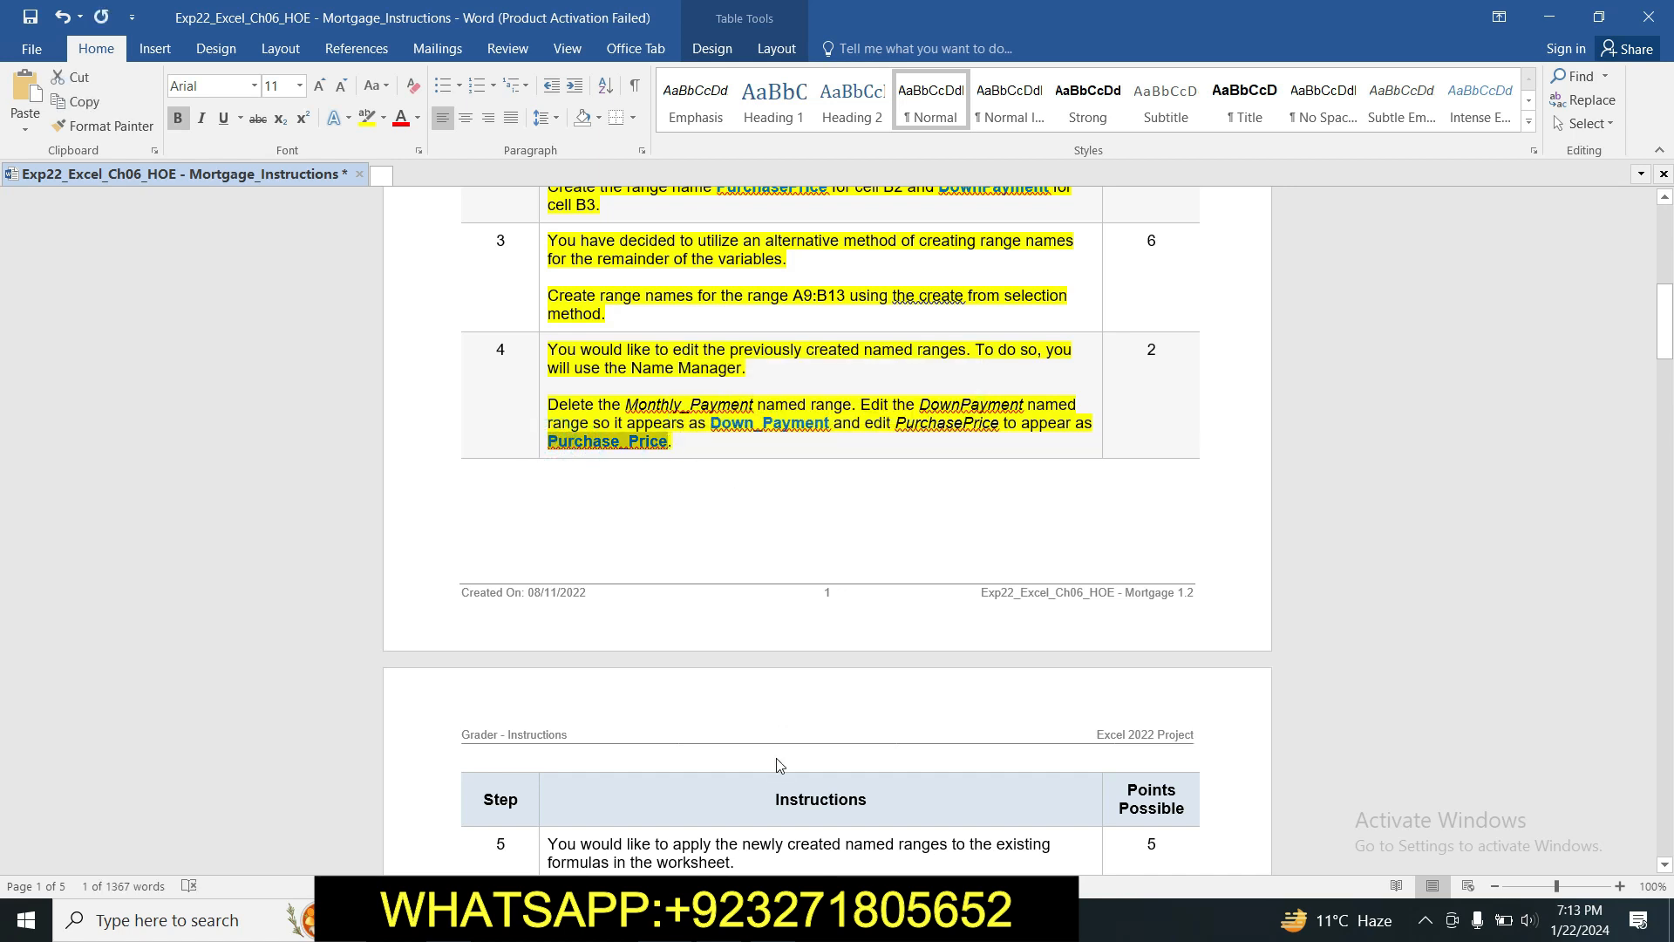
pyautogui.hotkey('alt', 'Tab')
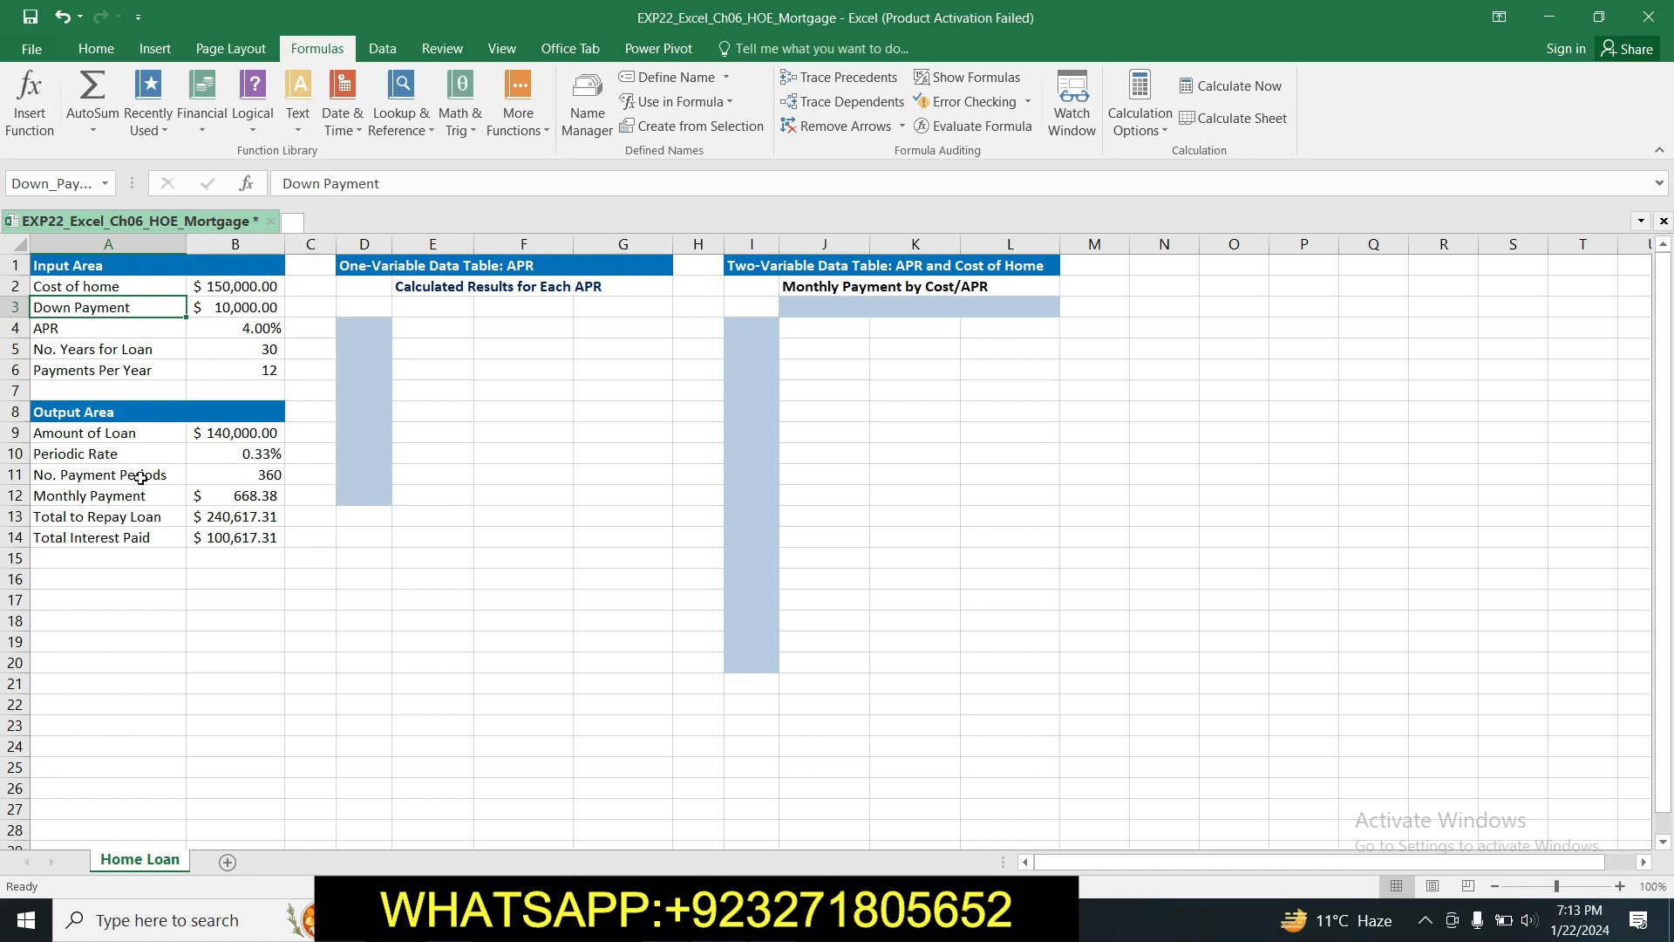
pyautogui.click(413, 586)
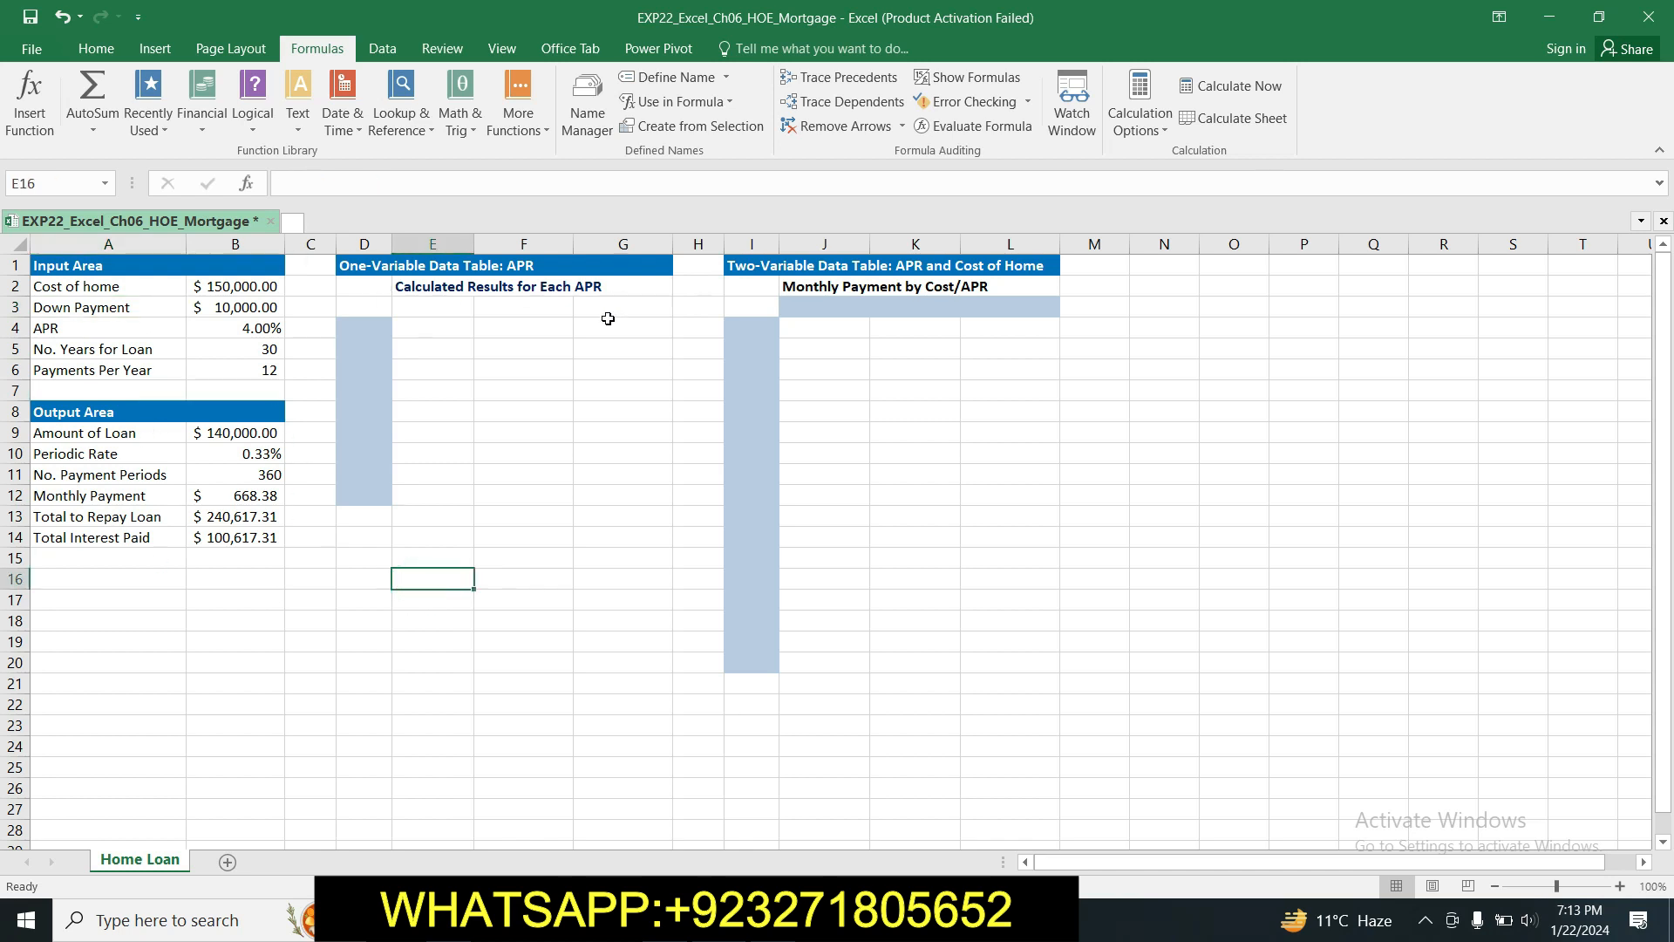
# Highlight step 5 of the Word instructions in yellow and return to the Excel workbook.
pyautogui.click(699, 919)
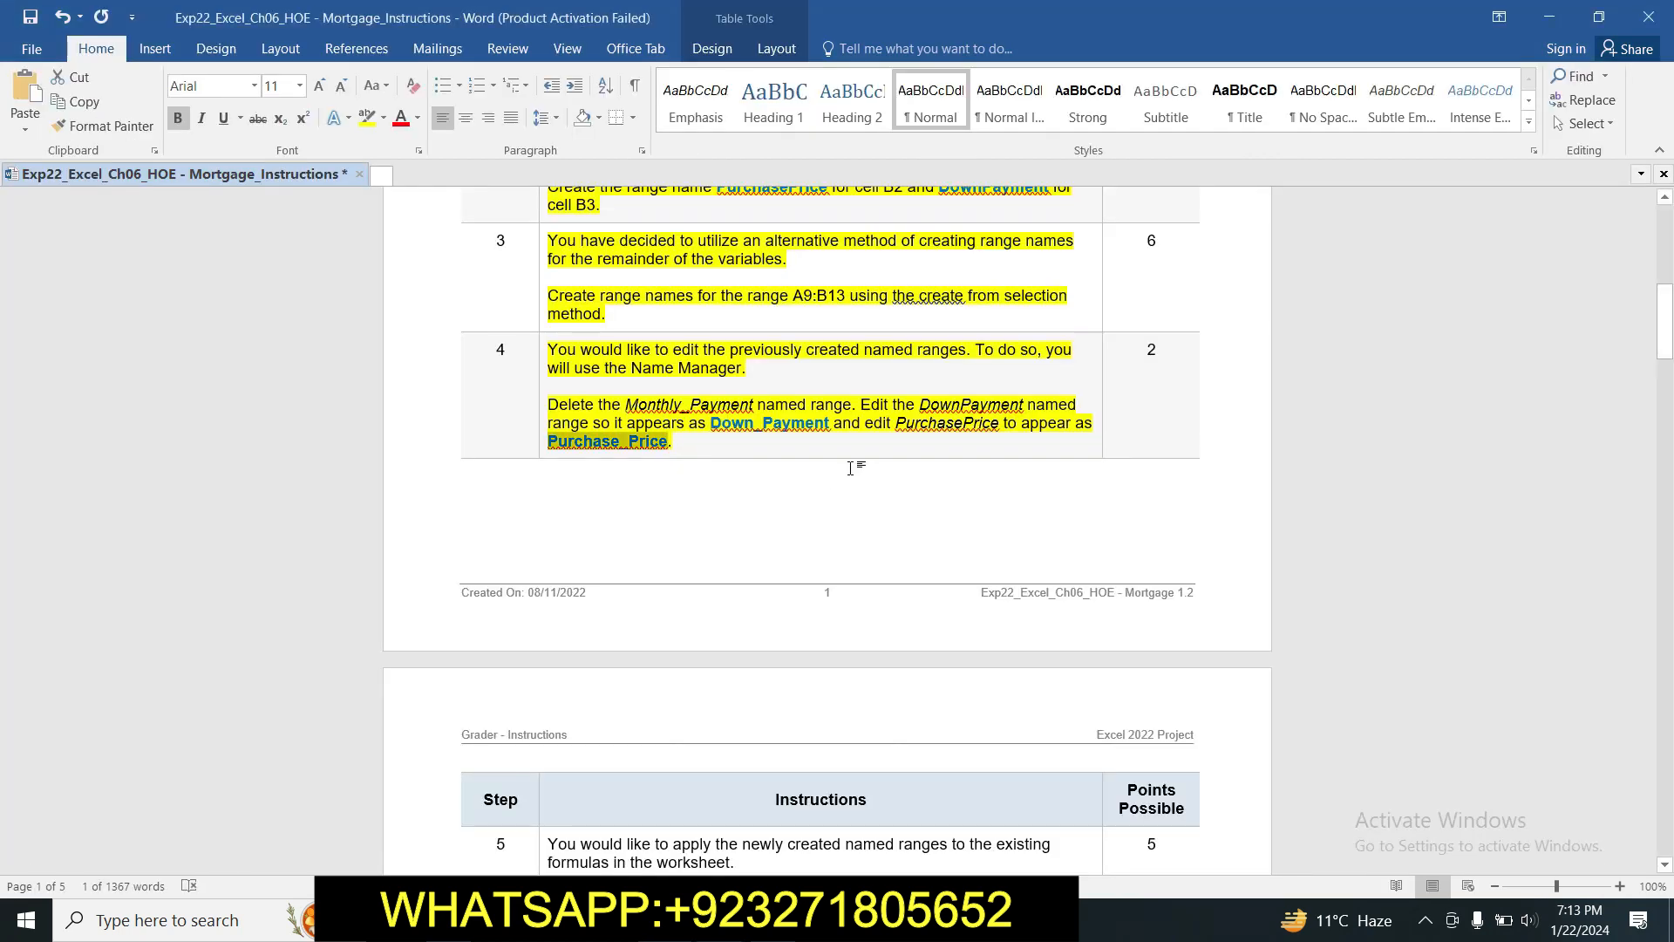
pyautogui.click(876, 454)
pyautogui.moveTo(1660, 325); pyautogui.dragTo(4, 381)
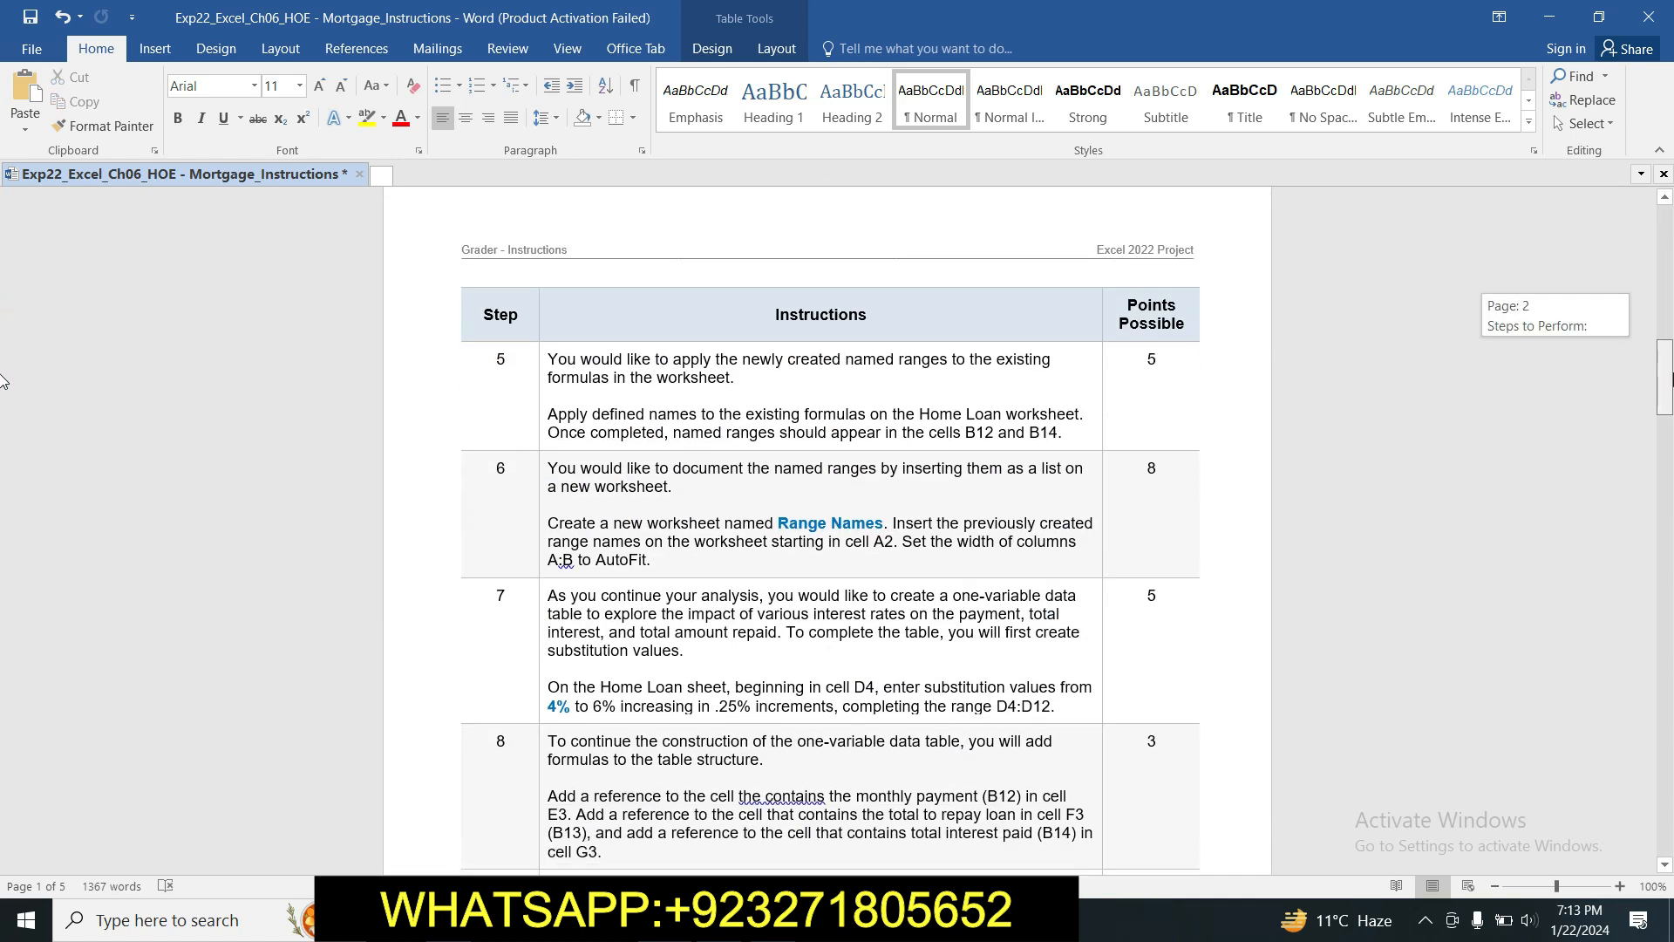
pyautogui.moveTo(1673, 373); pyautogui.dragTo(1673, 378)
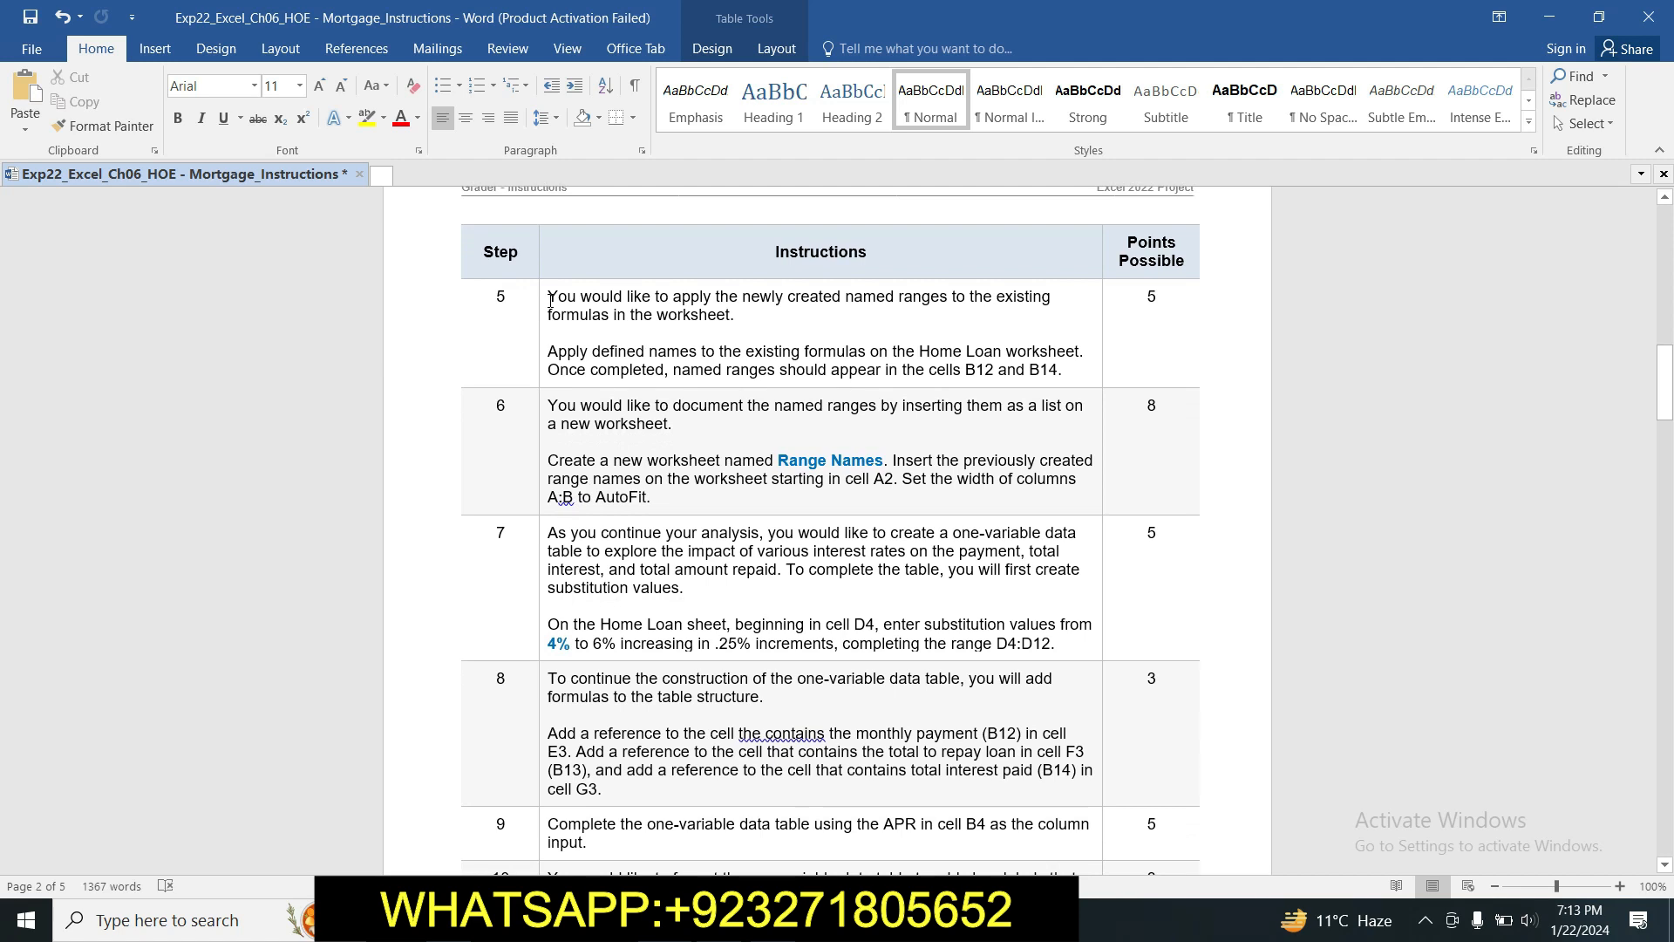
pyautogui.click(540, 298)
pyautogui.click(619, 270)
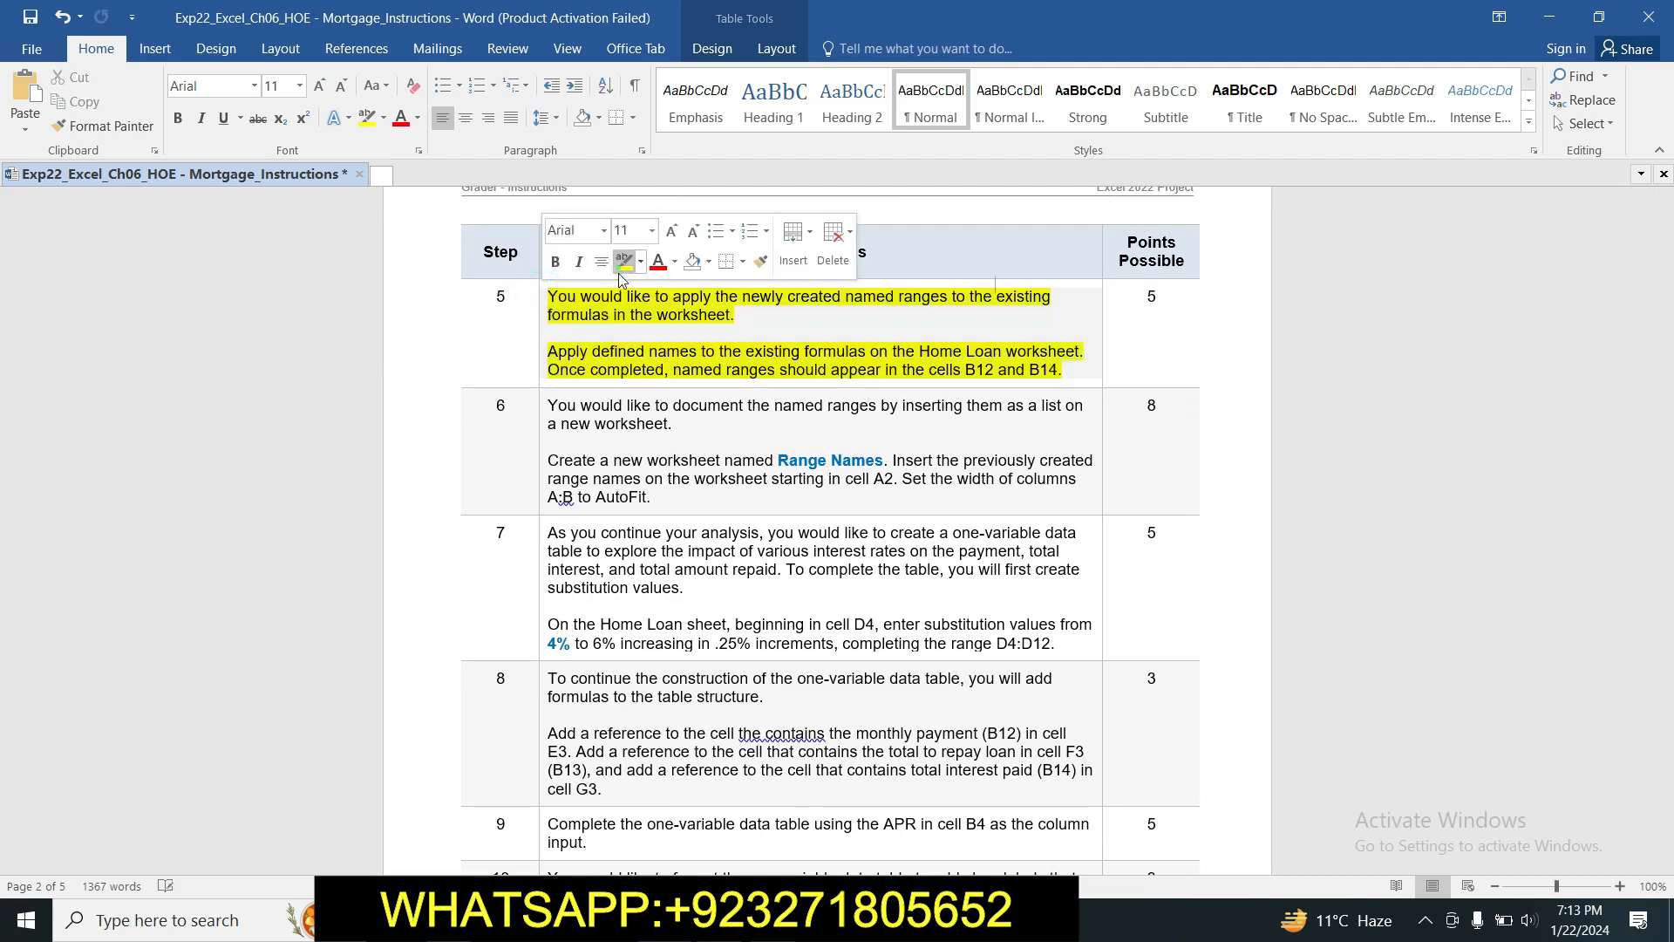
pyautogui.press('Right')
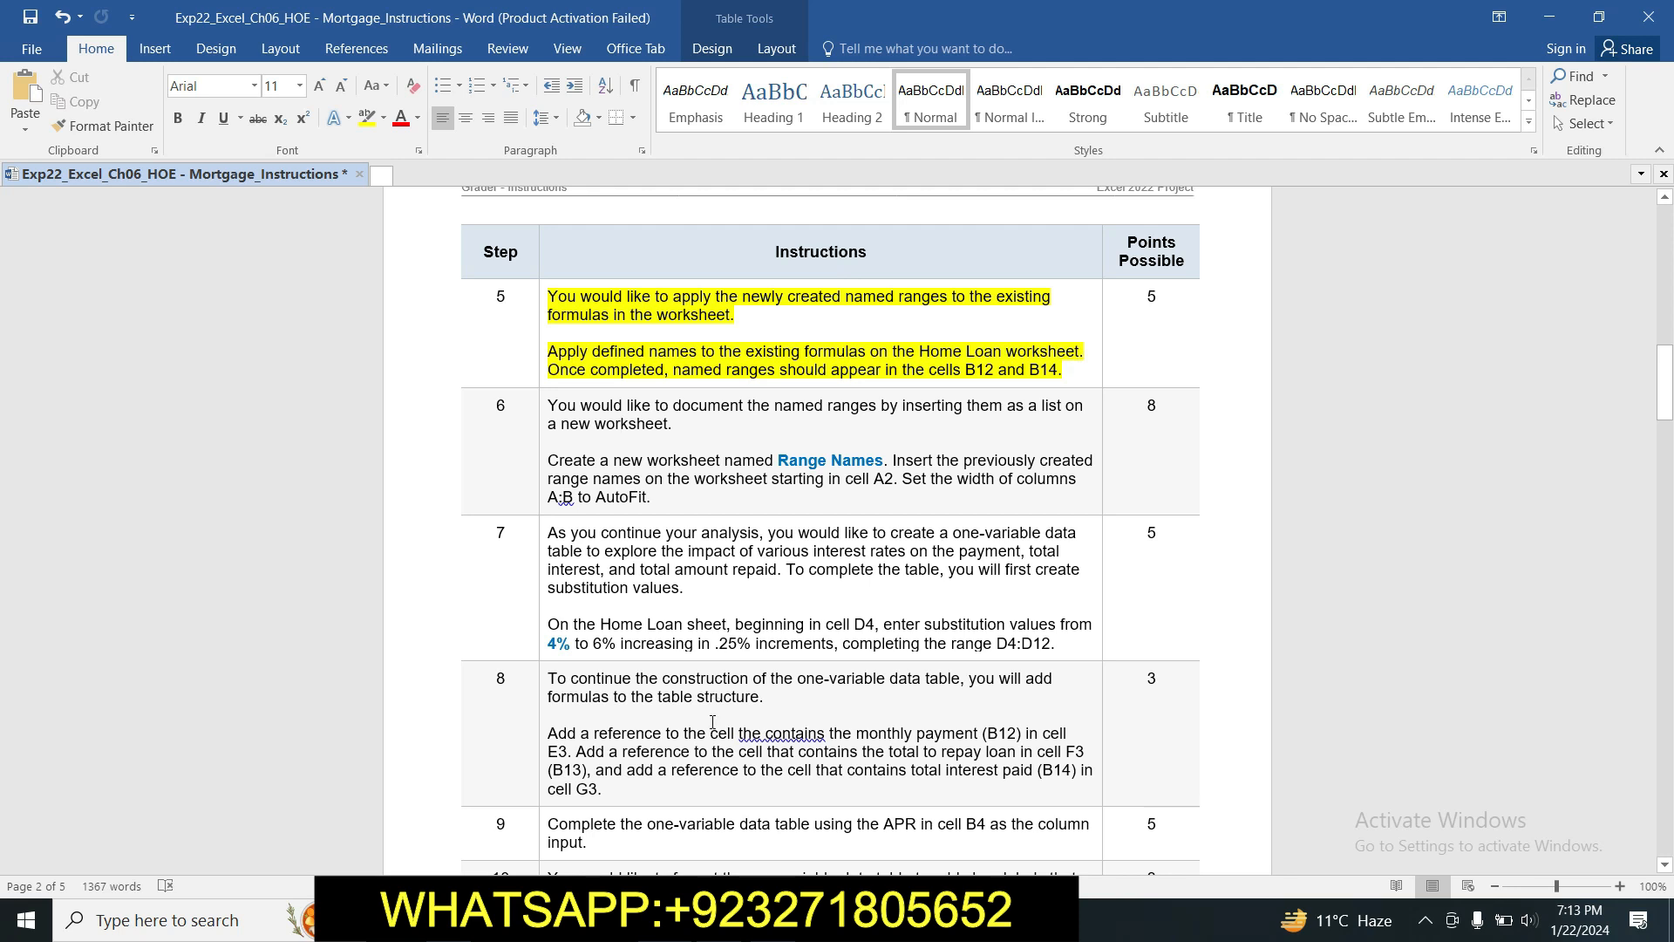
pyautogui.click(741, 919)
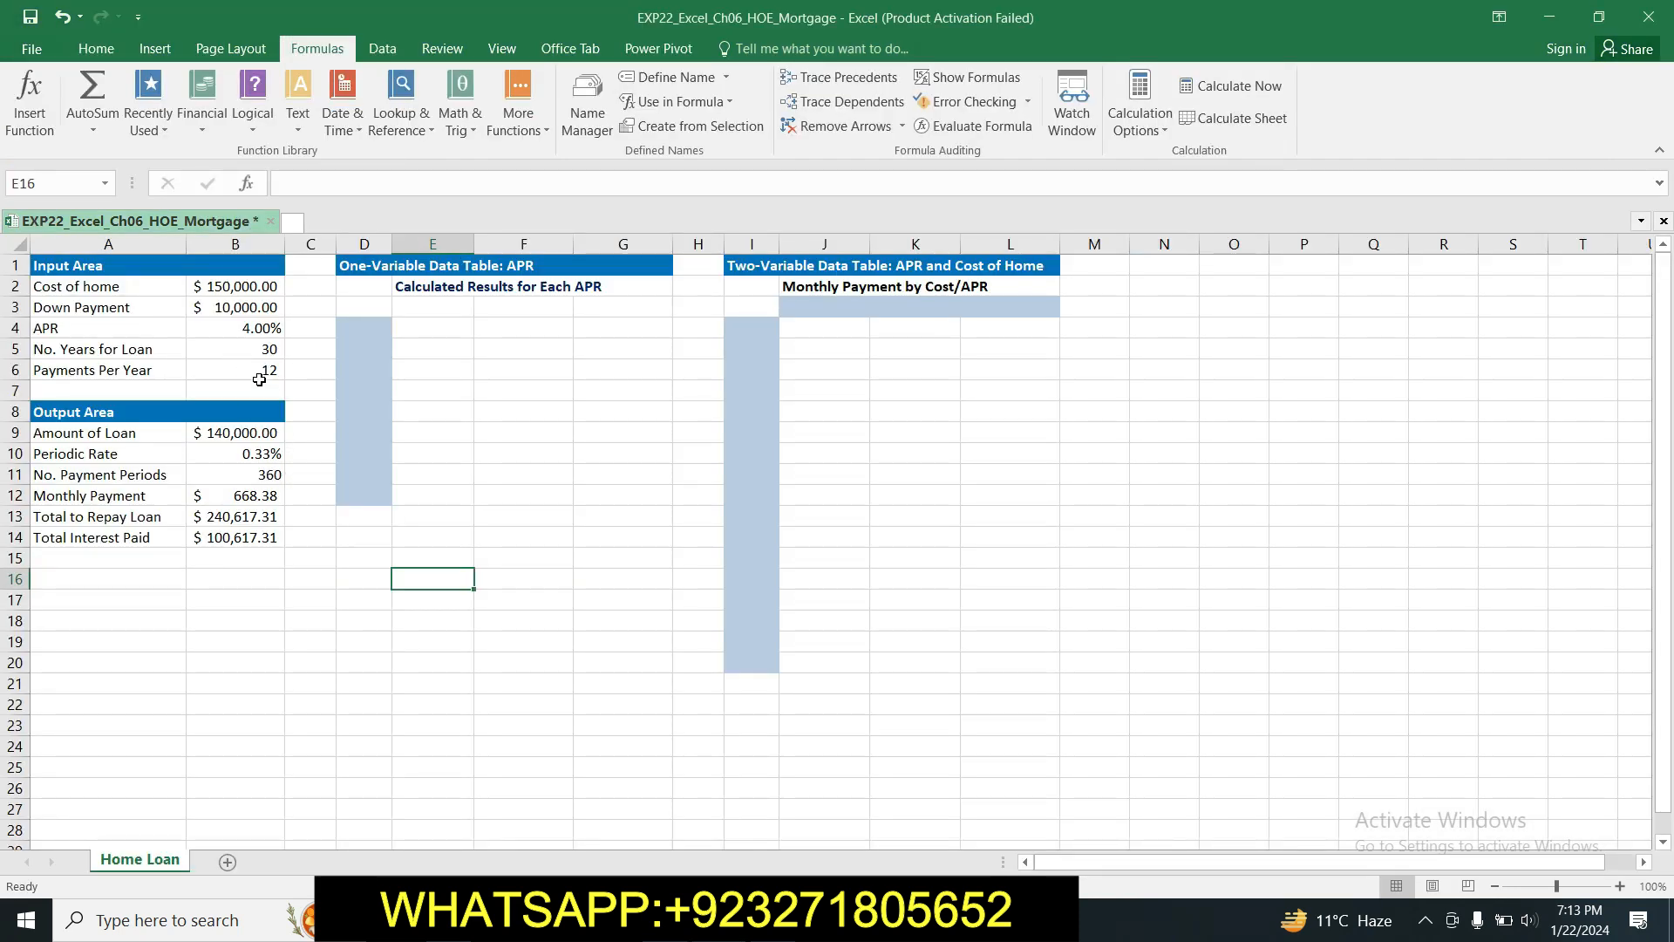
# Replace B11 with the range name No._Payment_Periods in the Total to Repay Loan formula in B13.
pyautogui.click(250, 515)
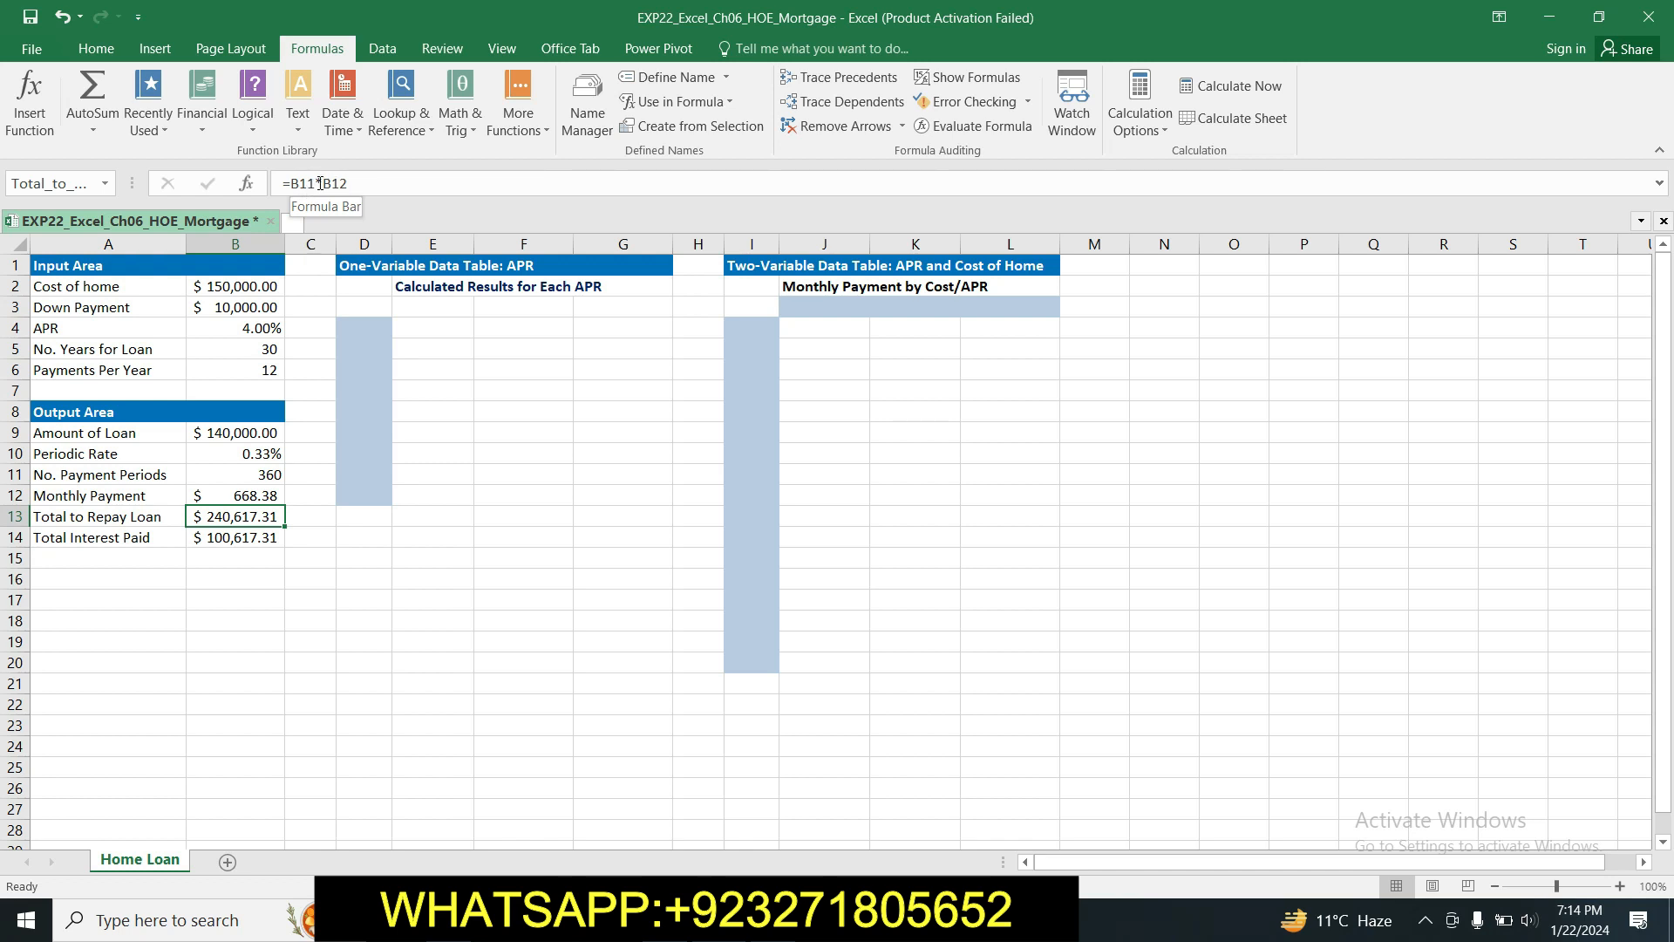
pyautogui.click(319, 185)
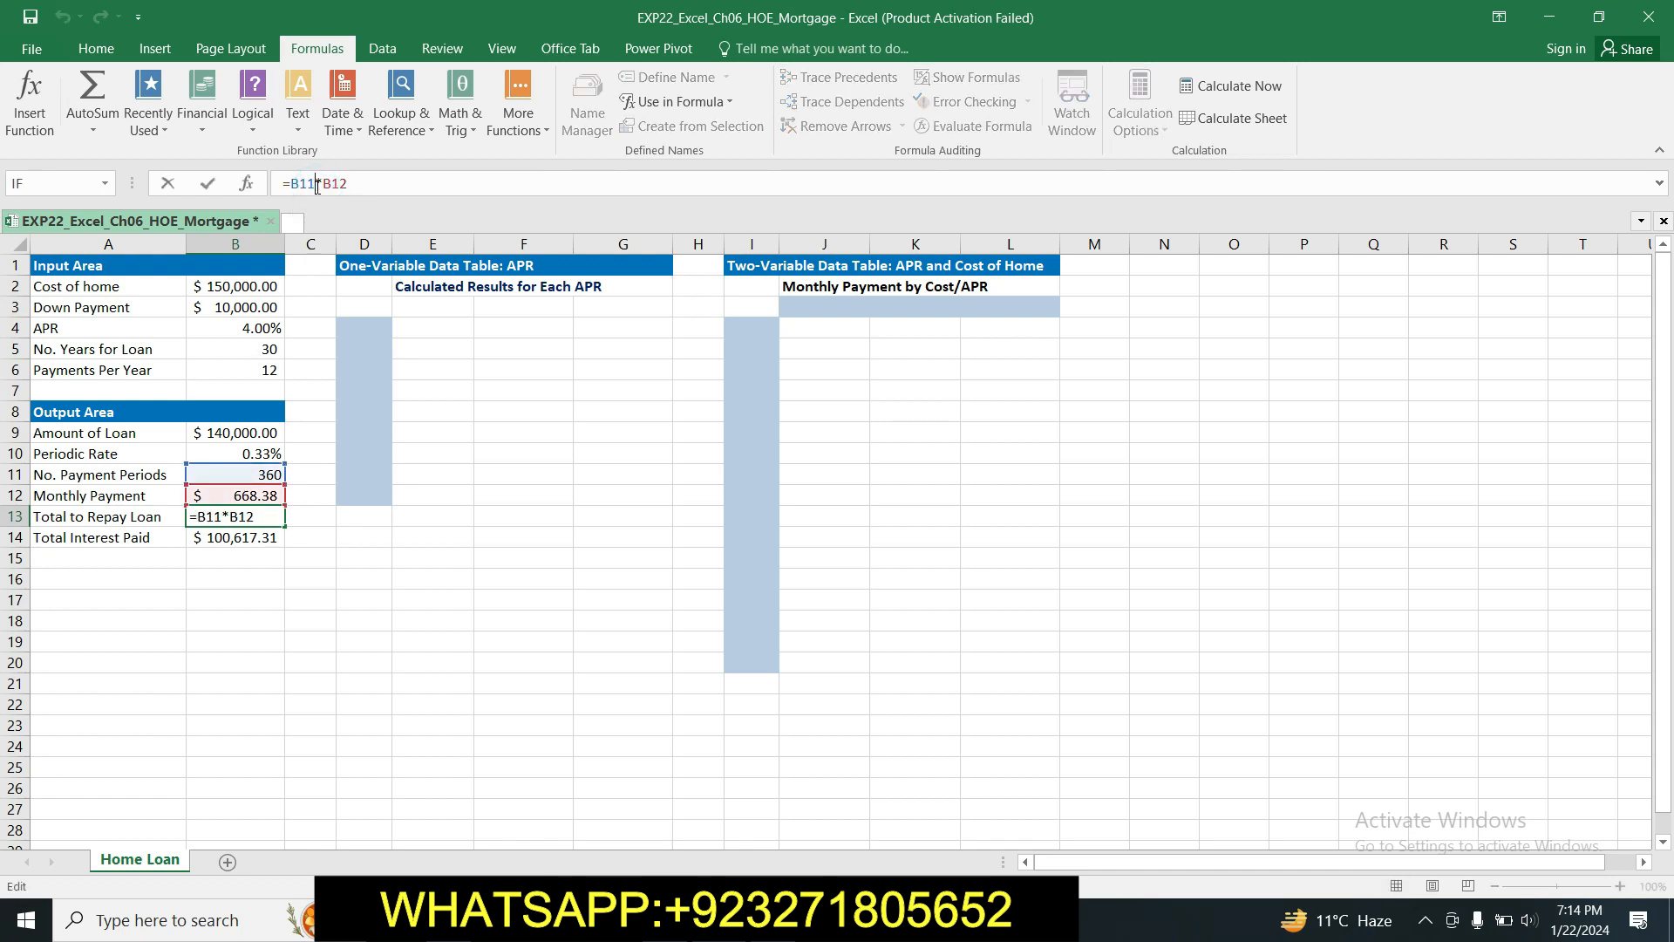
pyautogui.press('BackSpace')
pyautogui.press('BackSpace')
pyautogui.press('BackSpace')
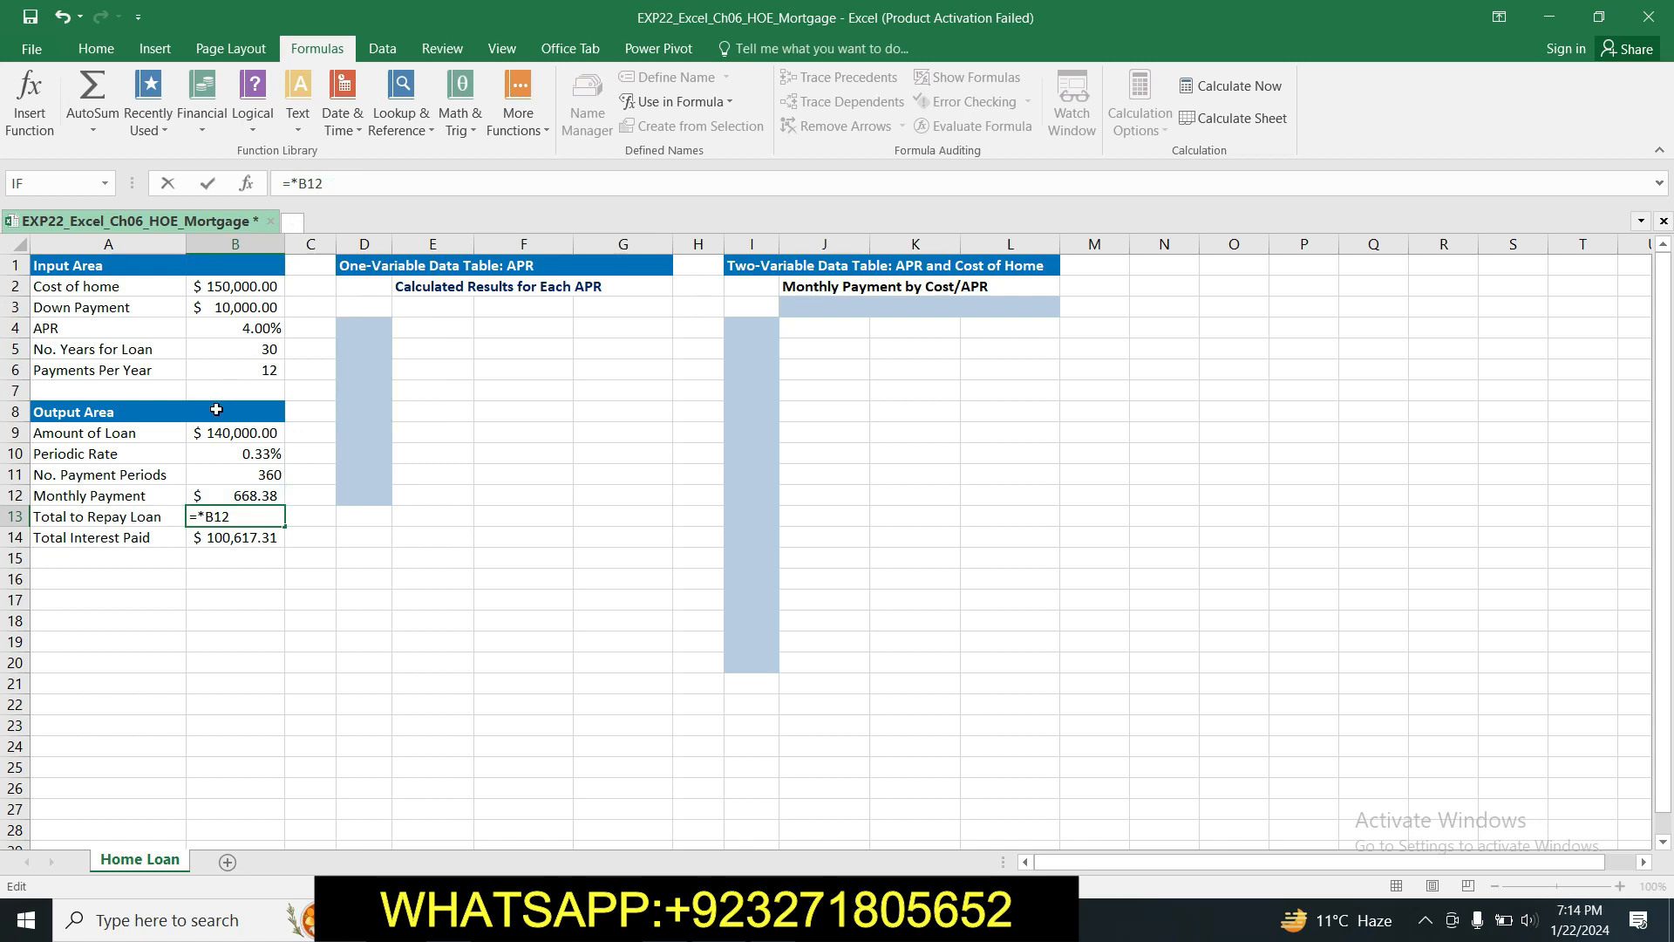
pyautogui.click(233, 473)
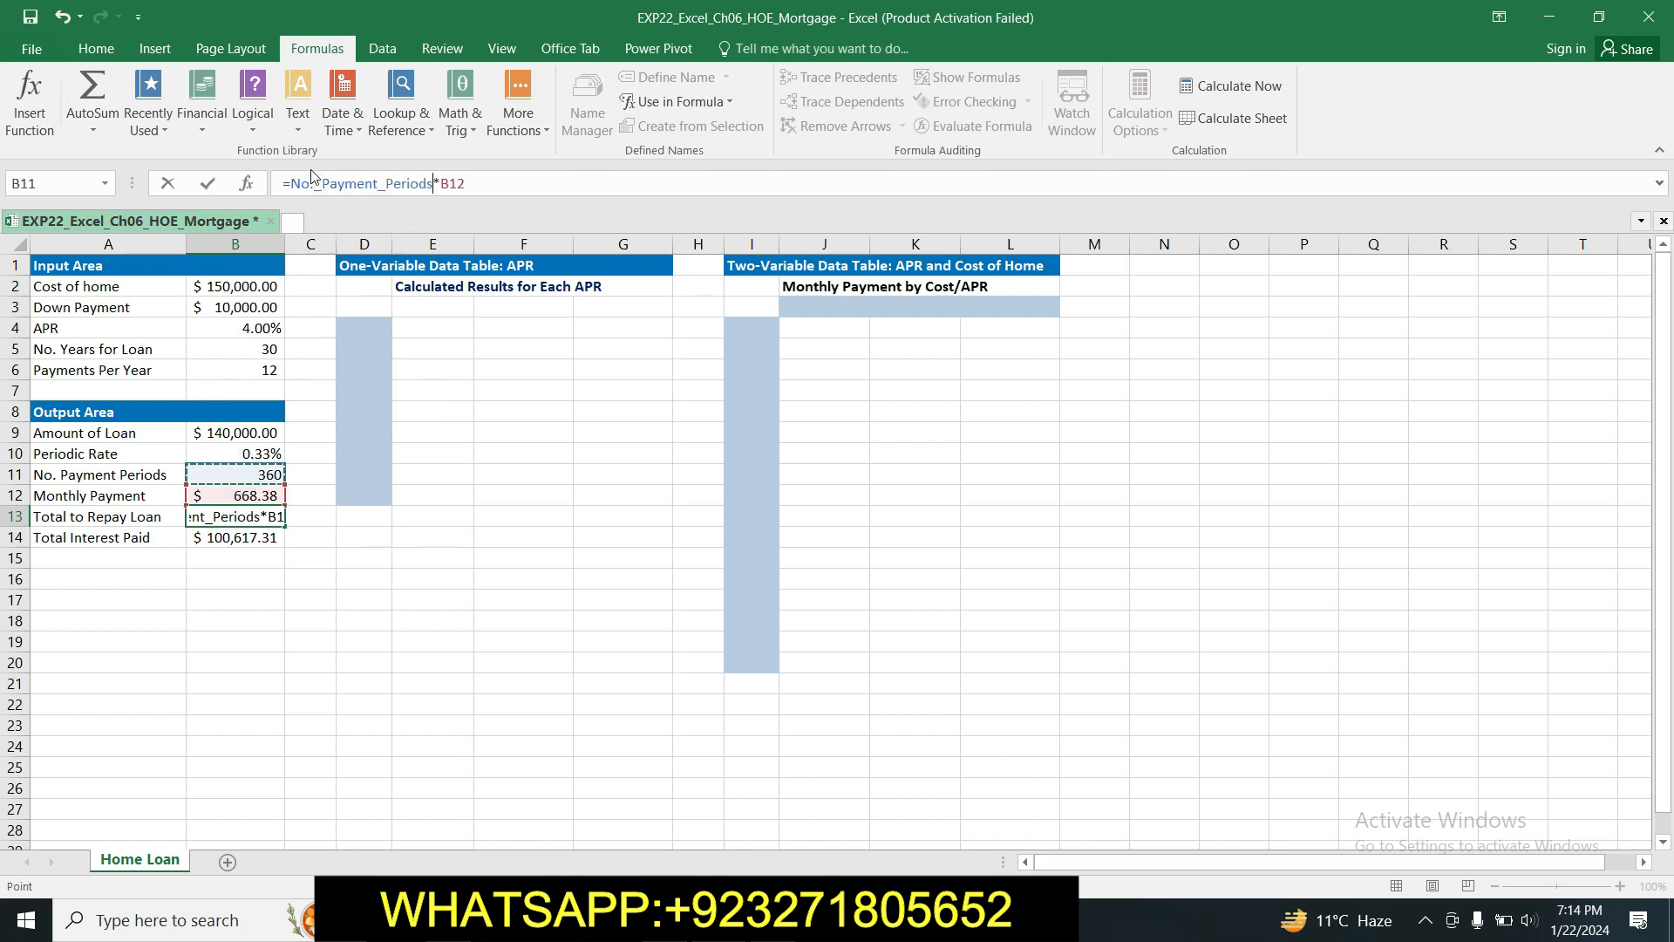
# Try to swap the B12 reference in the B13 formula for a range name, and enter the formula as =No._Payment_Periods*B12.
pyautogui.click(470, 183)
pyautogui.press('BackSpace')
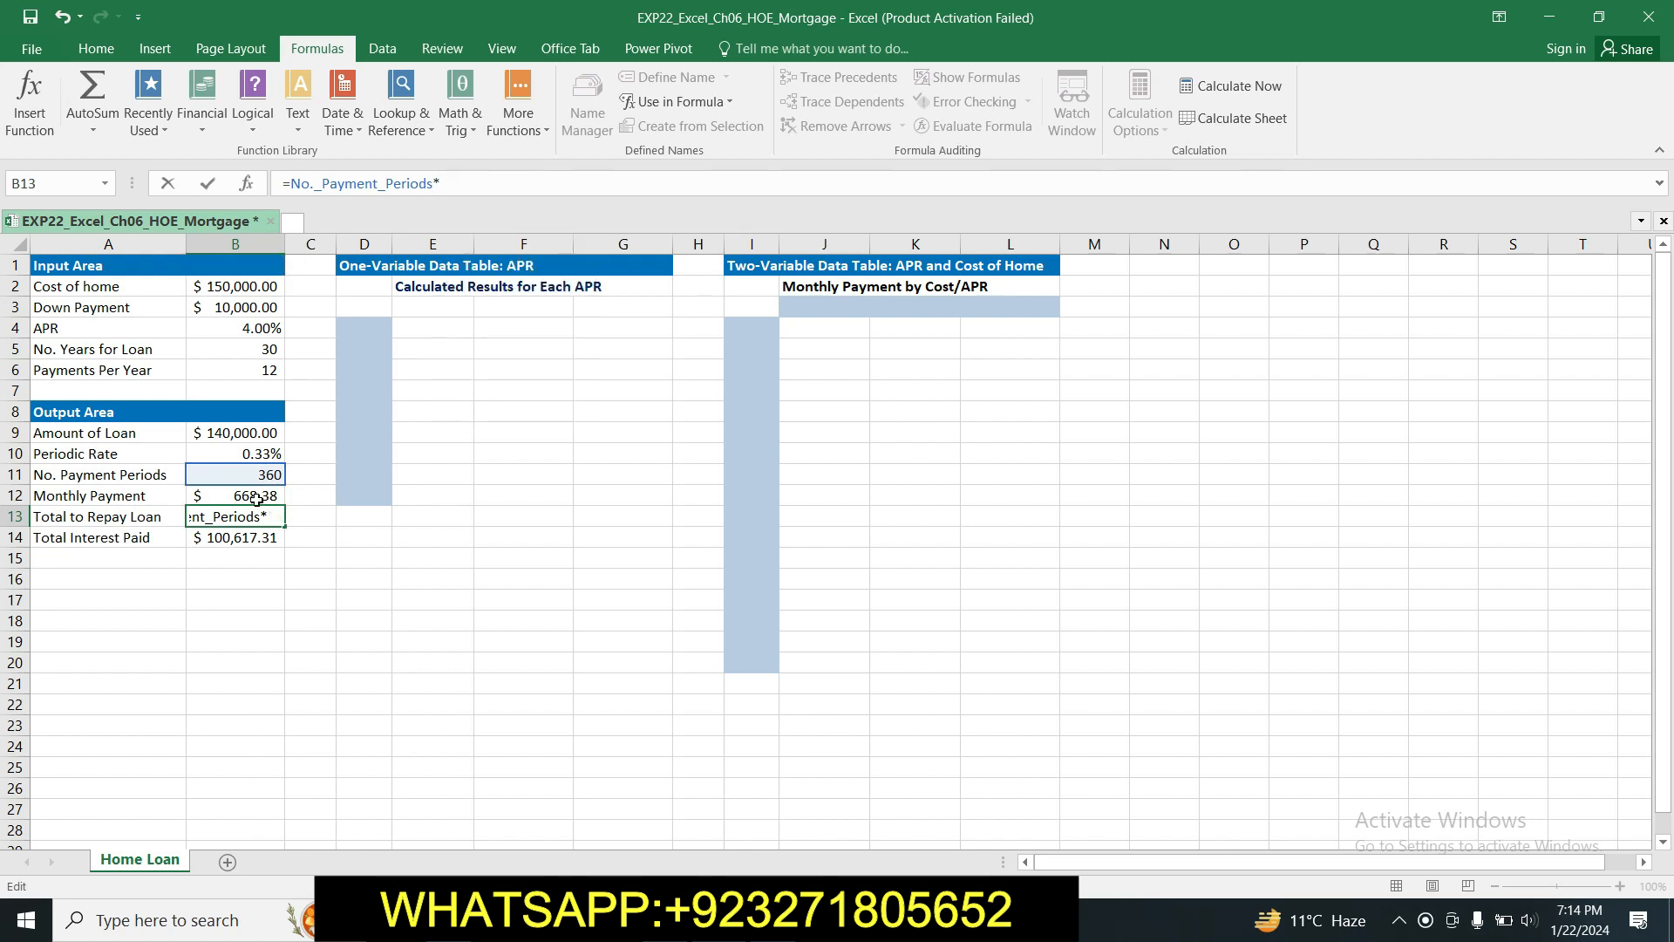
pyautogui.click(245, 495)
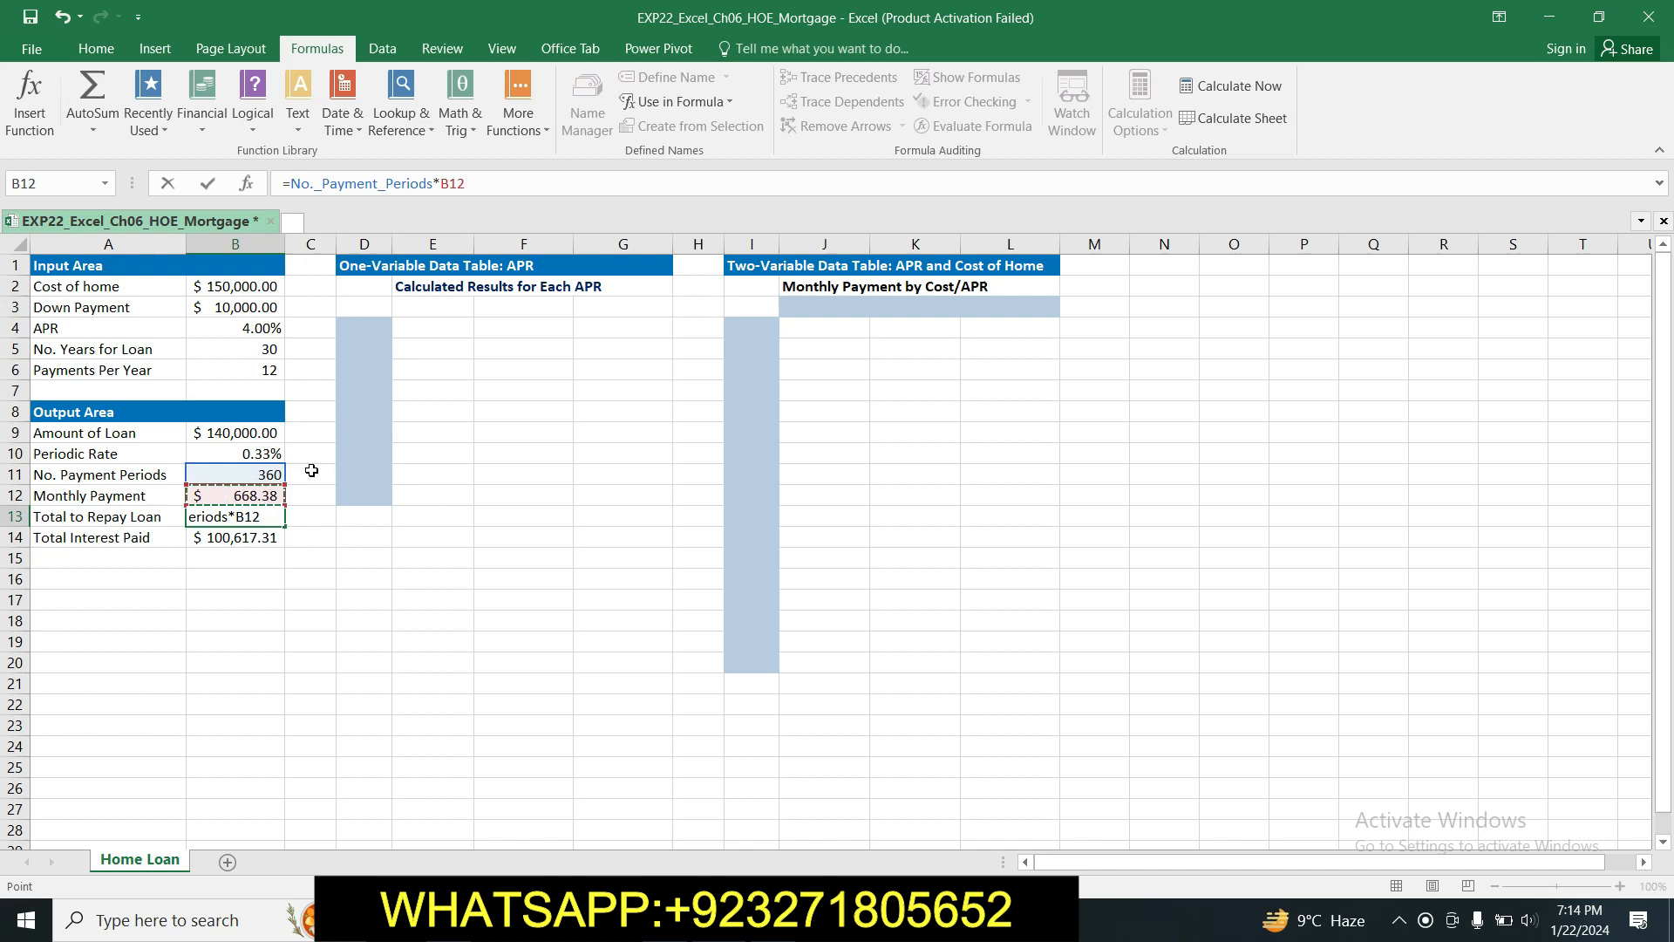
pyautogui.click(333, 533)
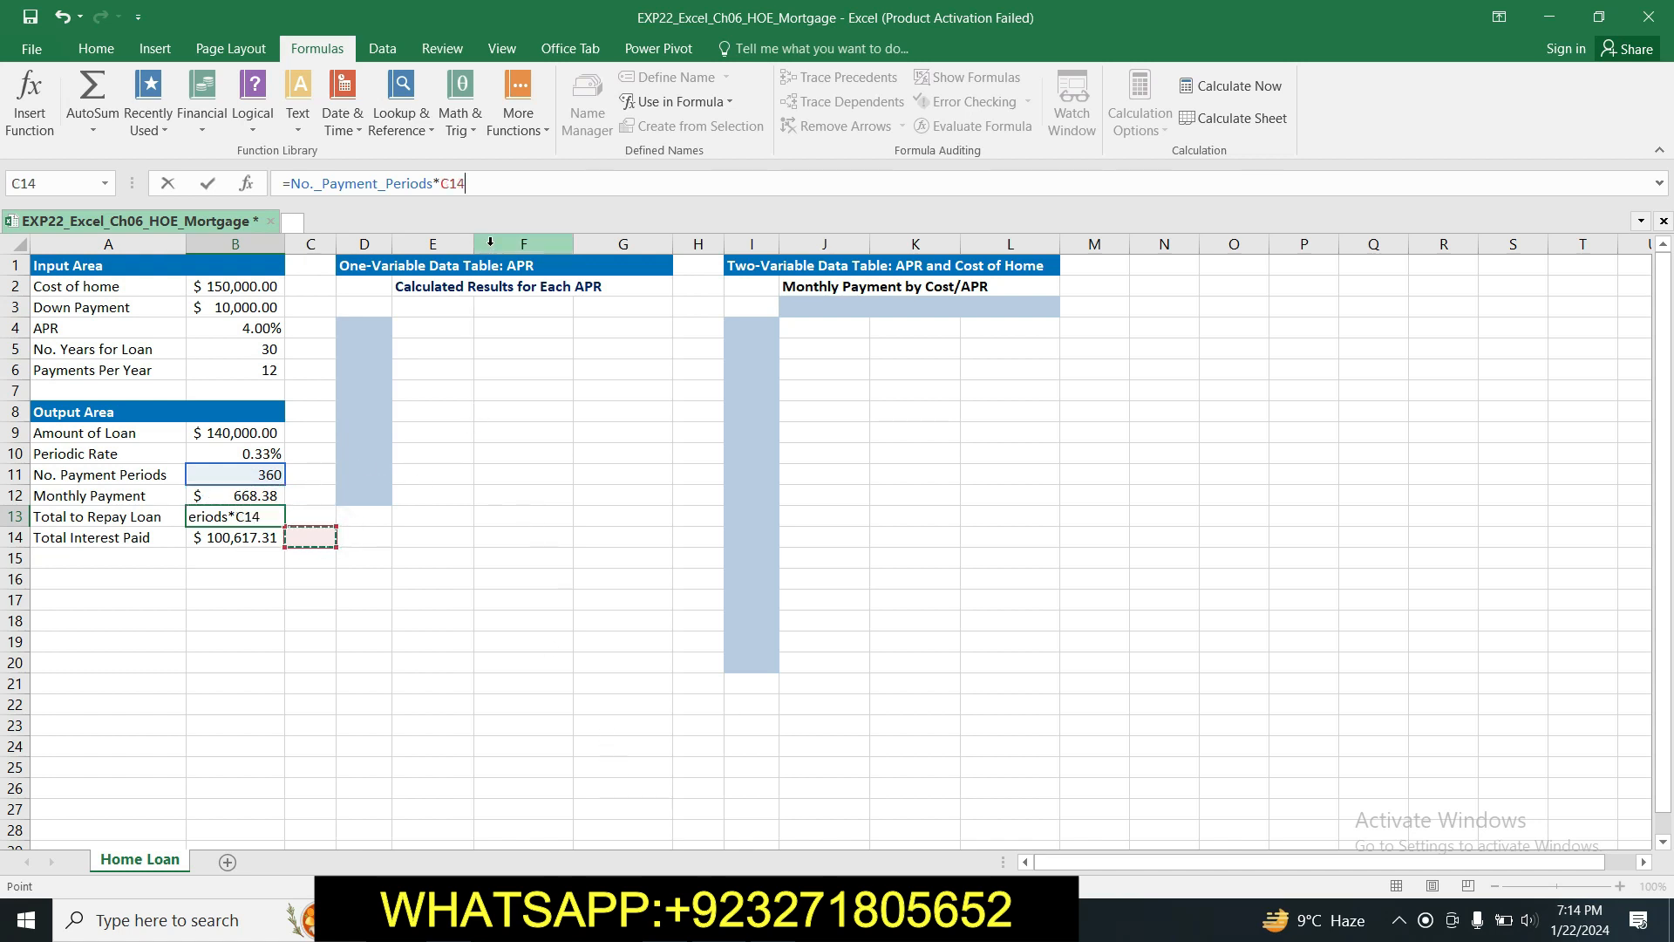
pyautogui.press('BackSpace')
pyautogui.press('BackSpace')
pyautogui.press('BackSpace')
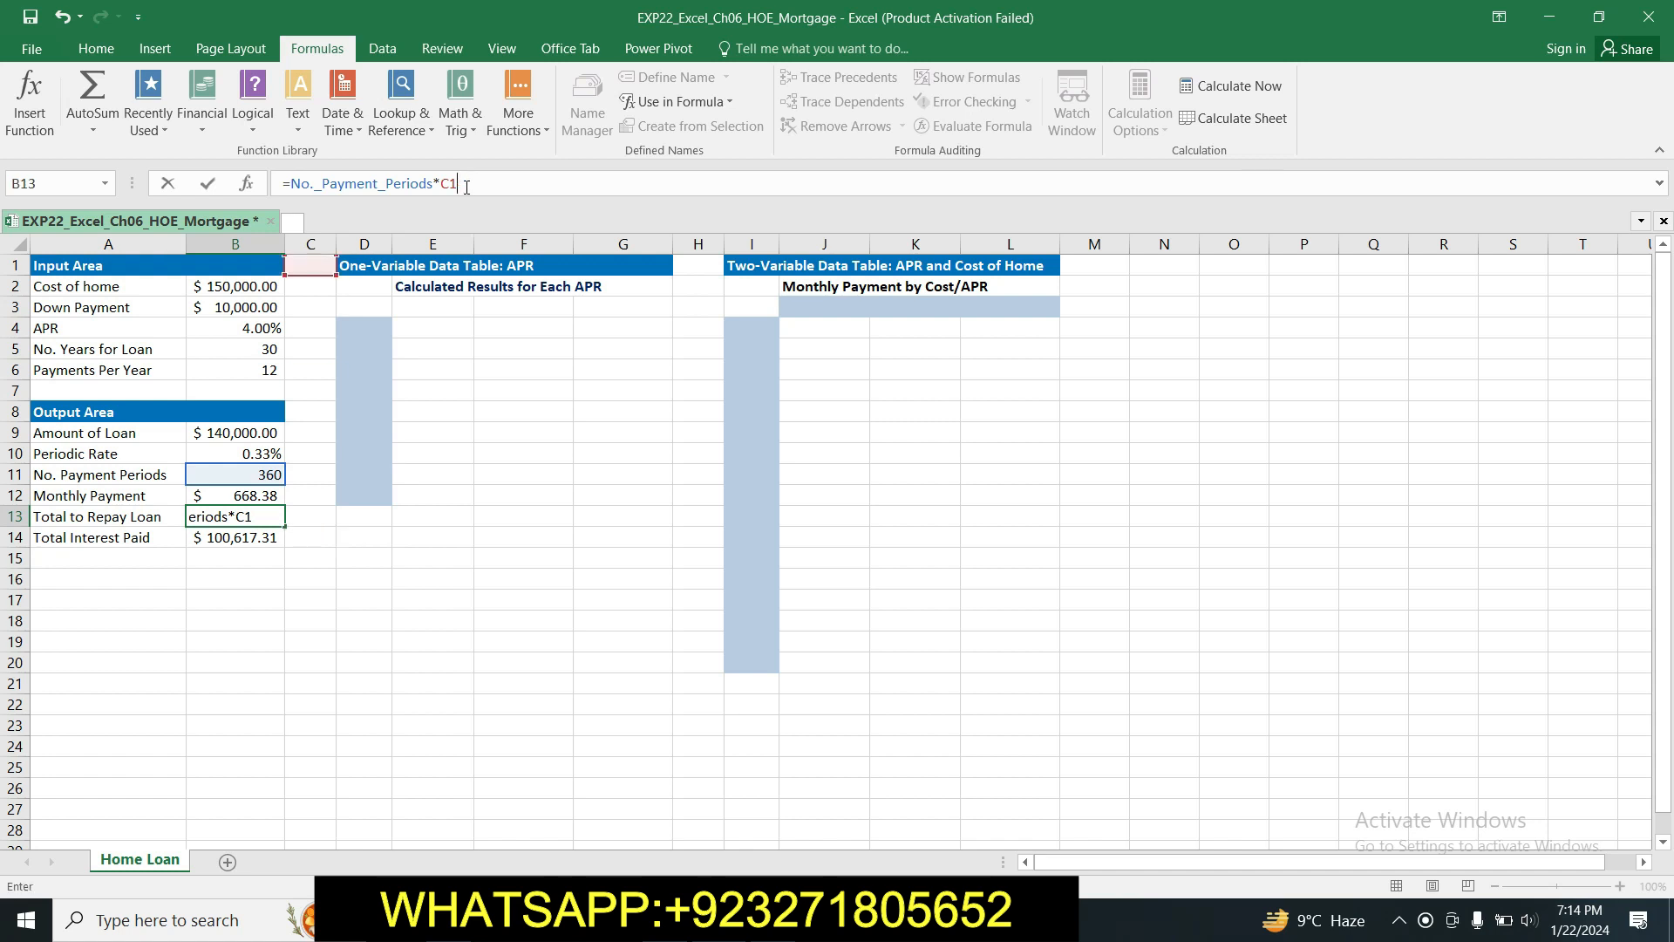
pyautogui.write('12')
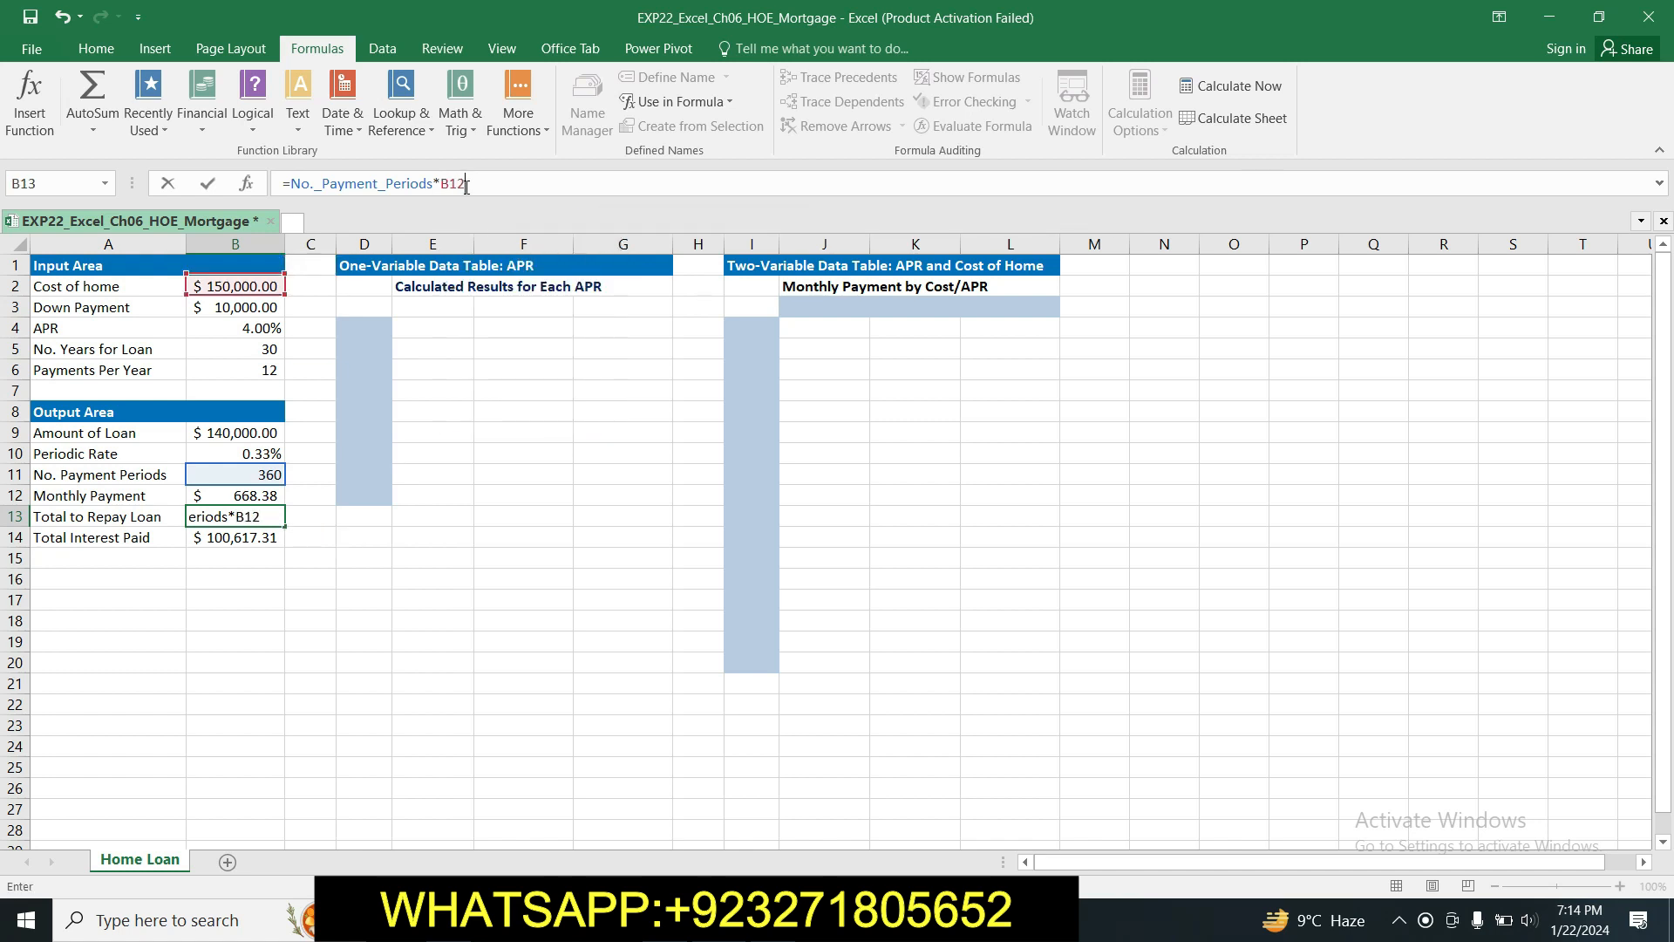
pyautogui.press('Return')
# Check the range names and formulas of the Periodic Rate, No. Payment Periods and Monthly Payment cells B10, B11 and B12.
pyautogui.click(453, 394)
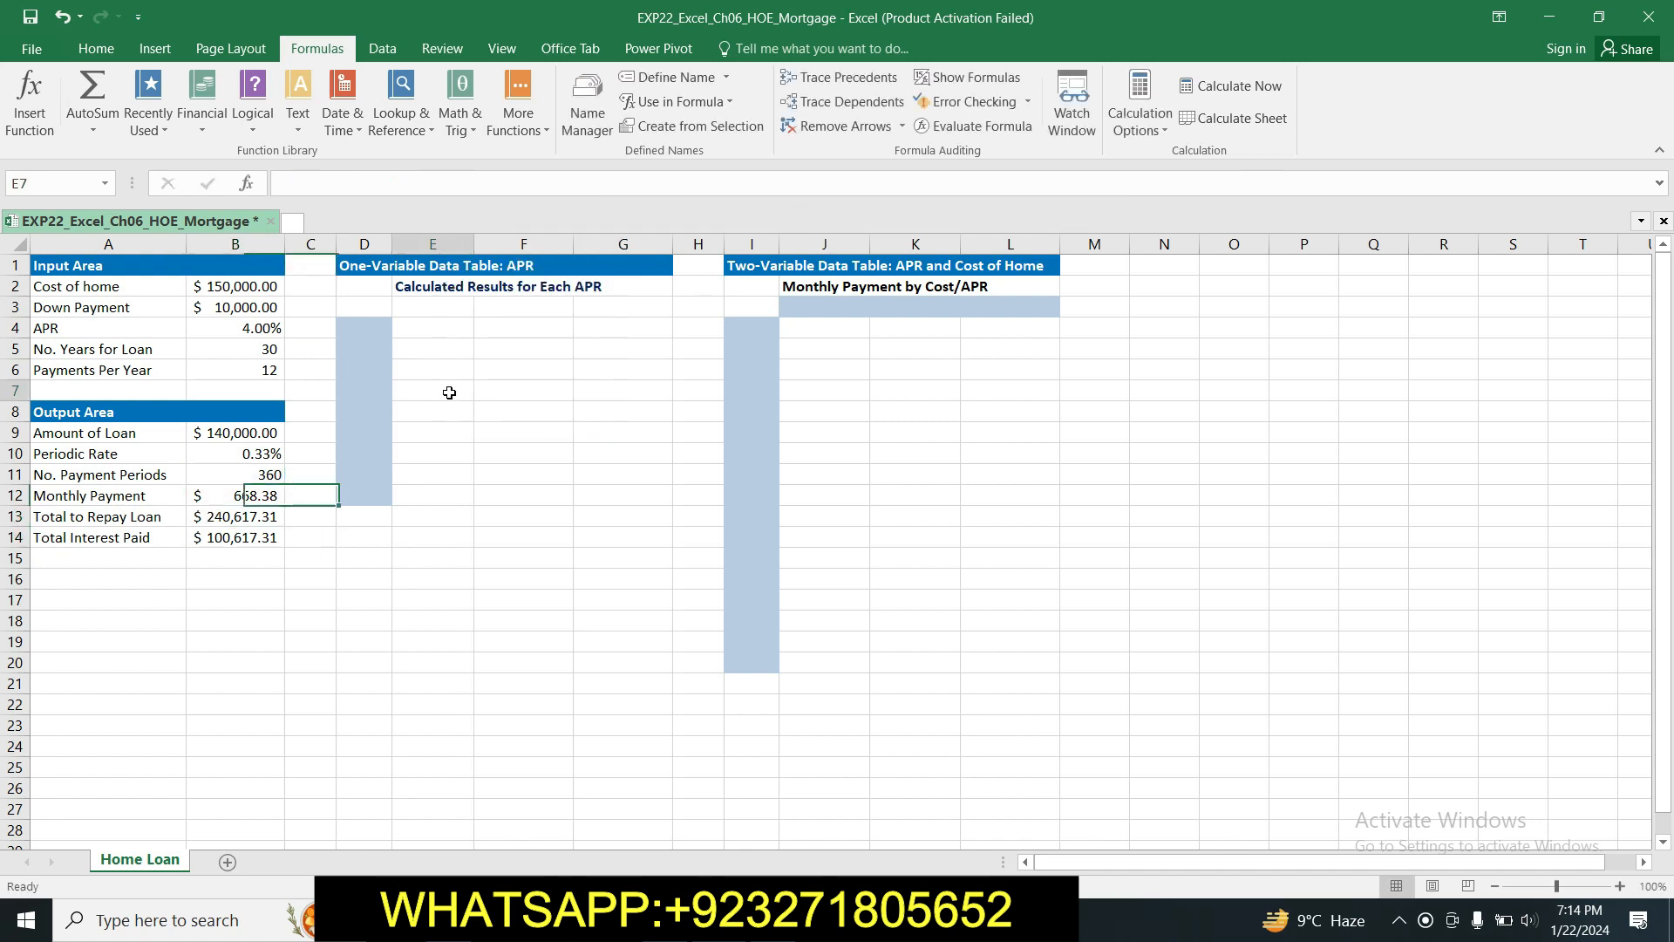
pyautogui.click(241, 449)
pyautogui.rightClick(241, 449)
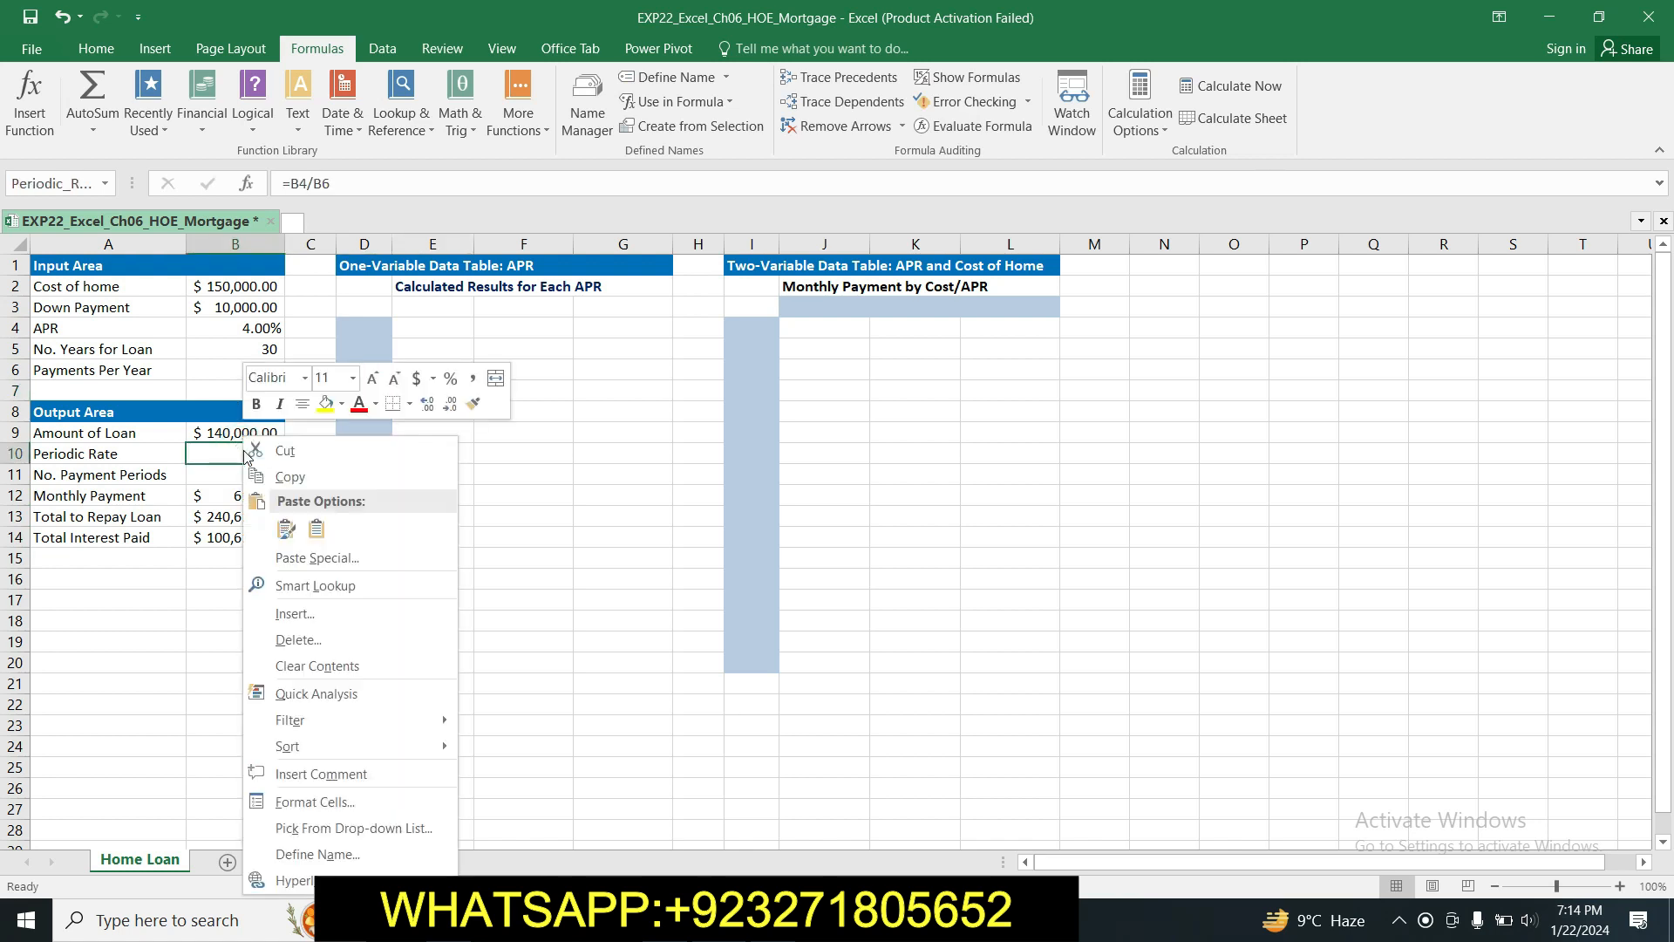
pyautogui.click(214, 483)
pyautogui.rightClick(215, 483)
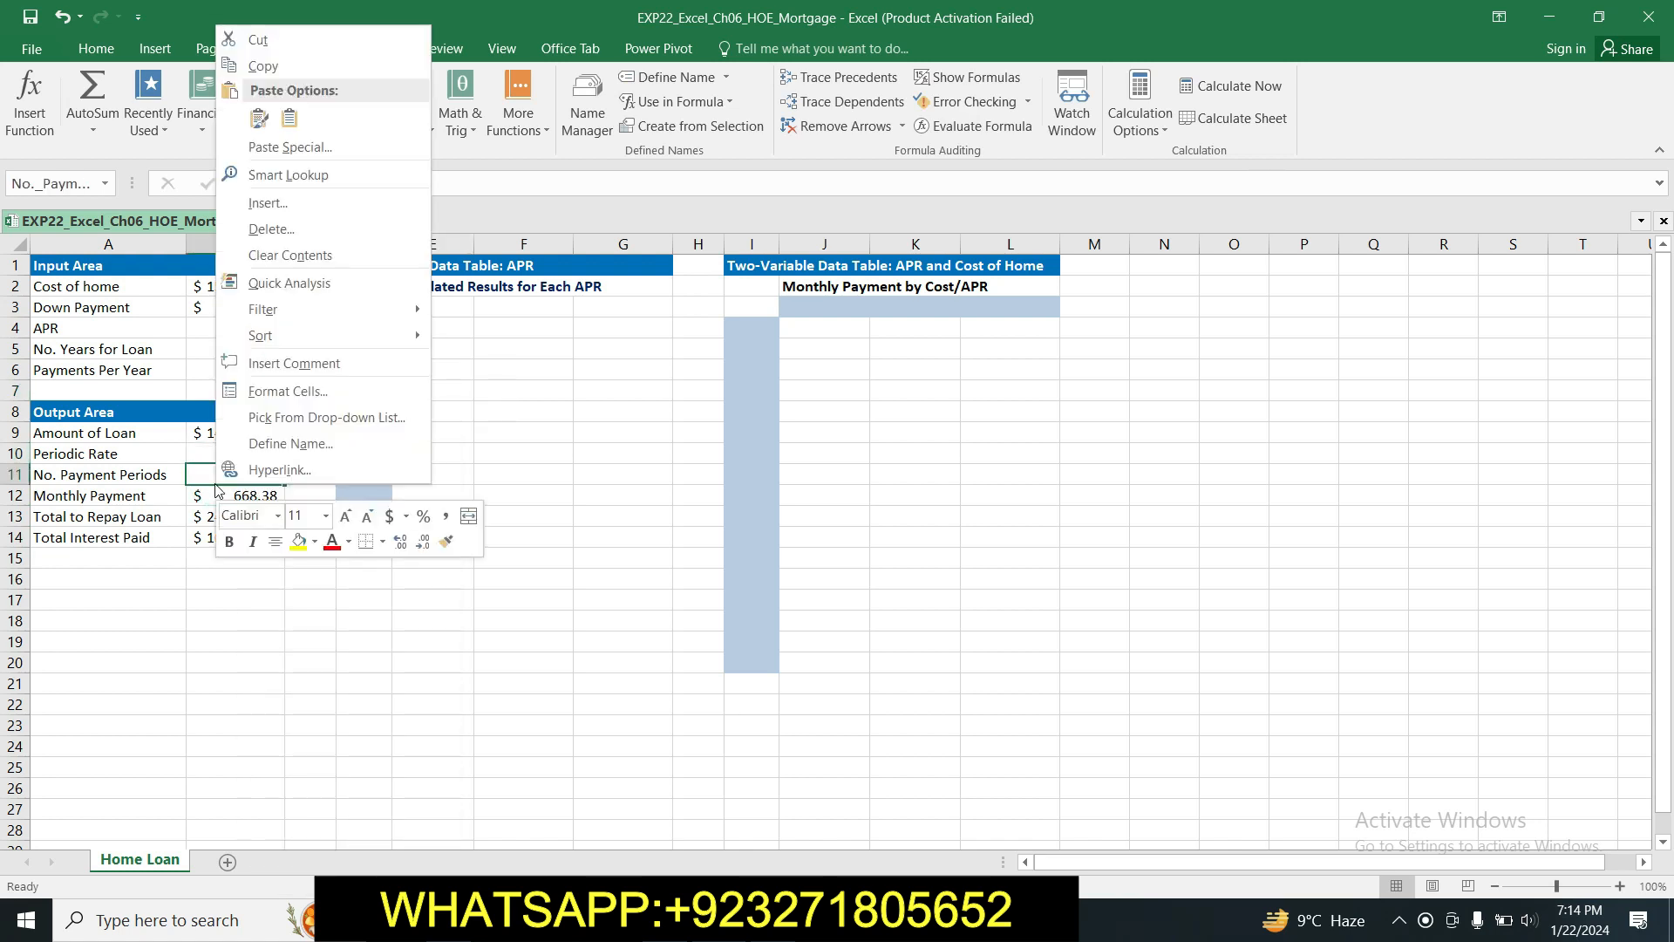
pyautogui.click(598, 504)
pyautogui.click(257, 495)
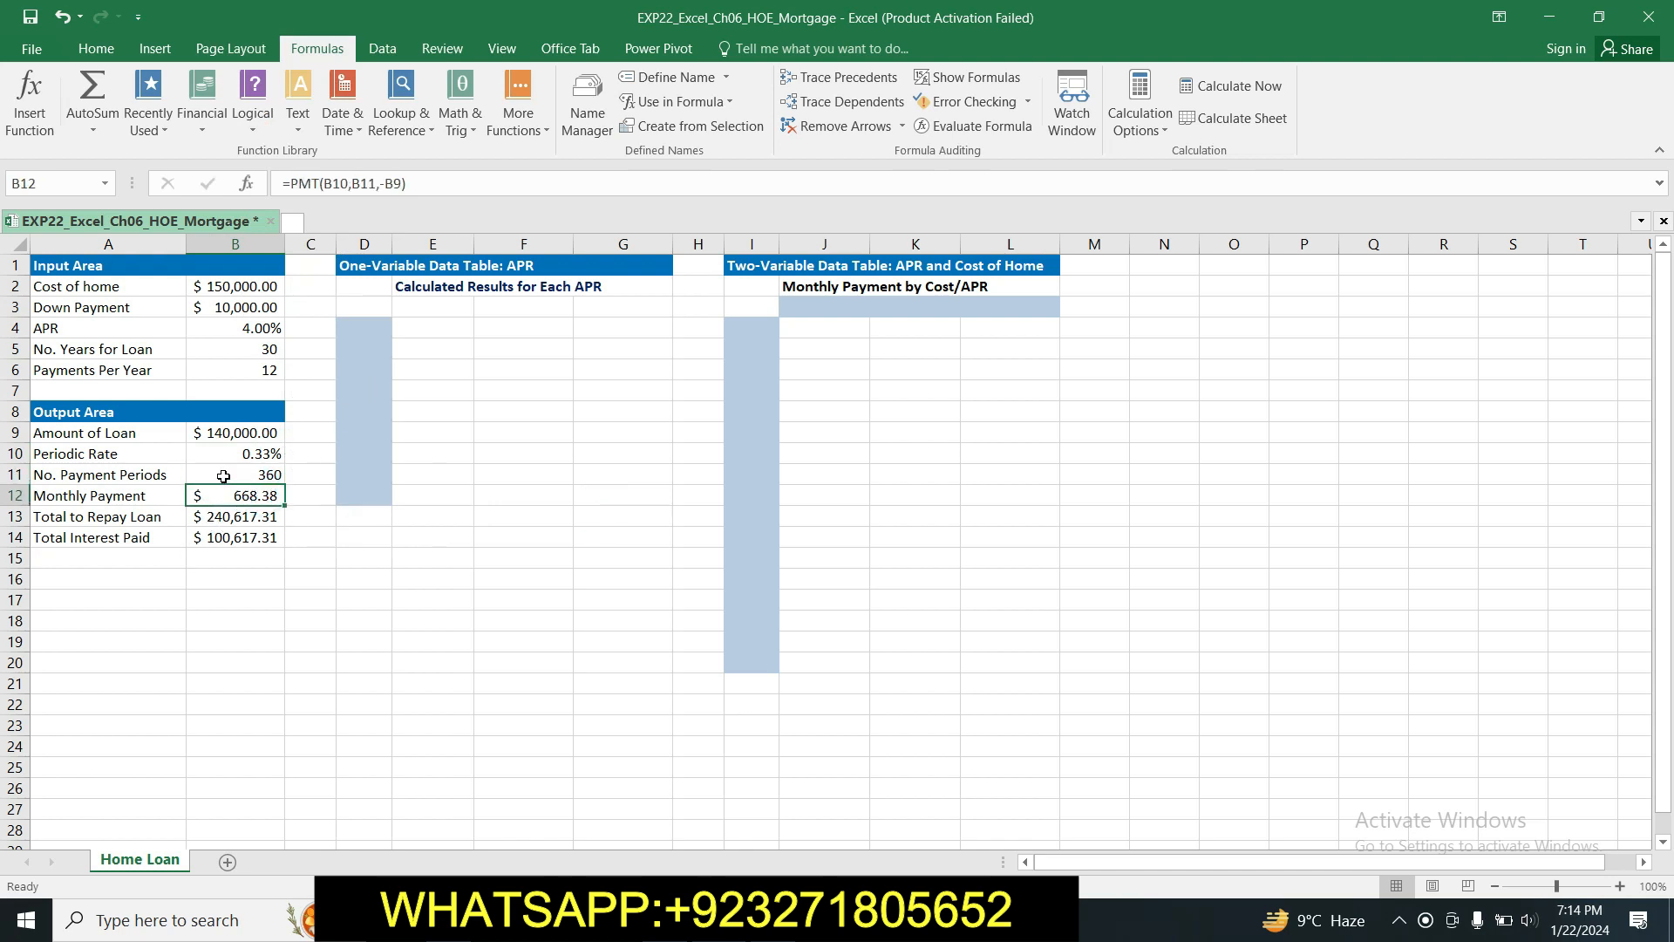
pyautogui.click(306, 603)
# Create the range name Monthly_Payment for B12 from the selection A12:B12, and reselect B12 to check its name.
pyautogui.moveTo(172, 503); pyautogui.dragTo(253, 497)
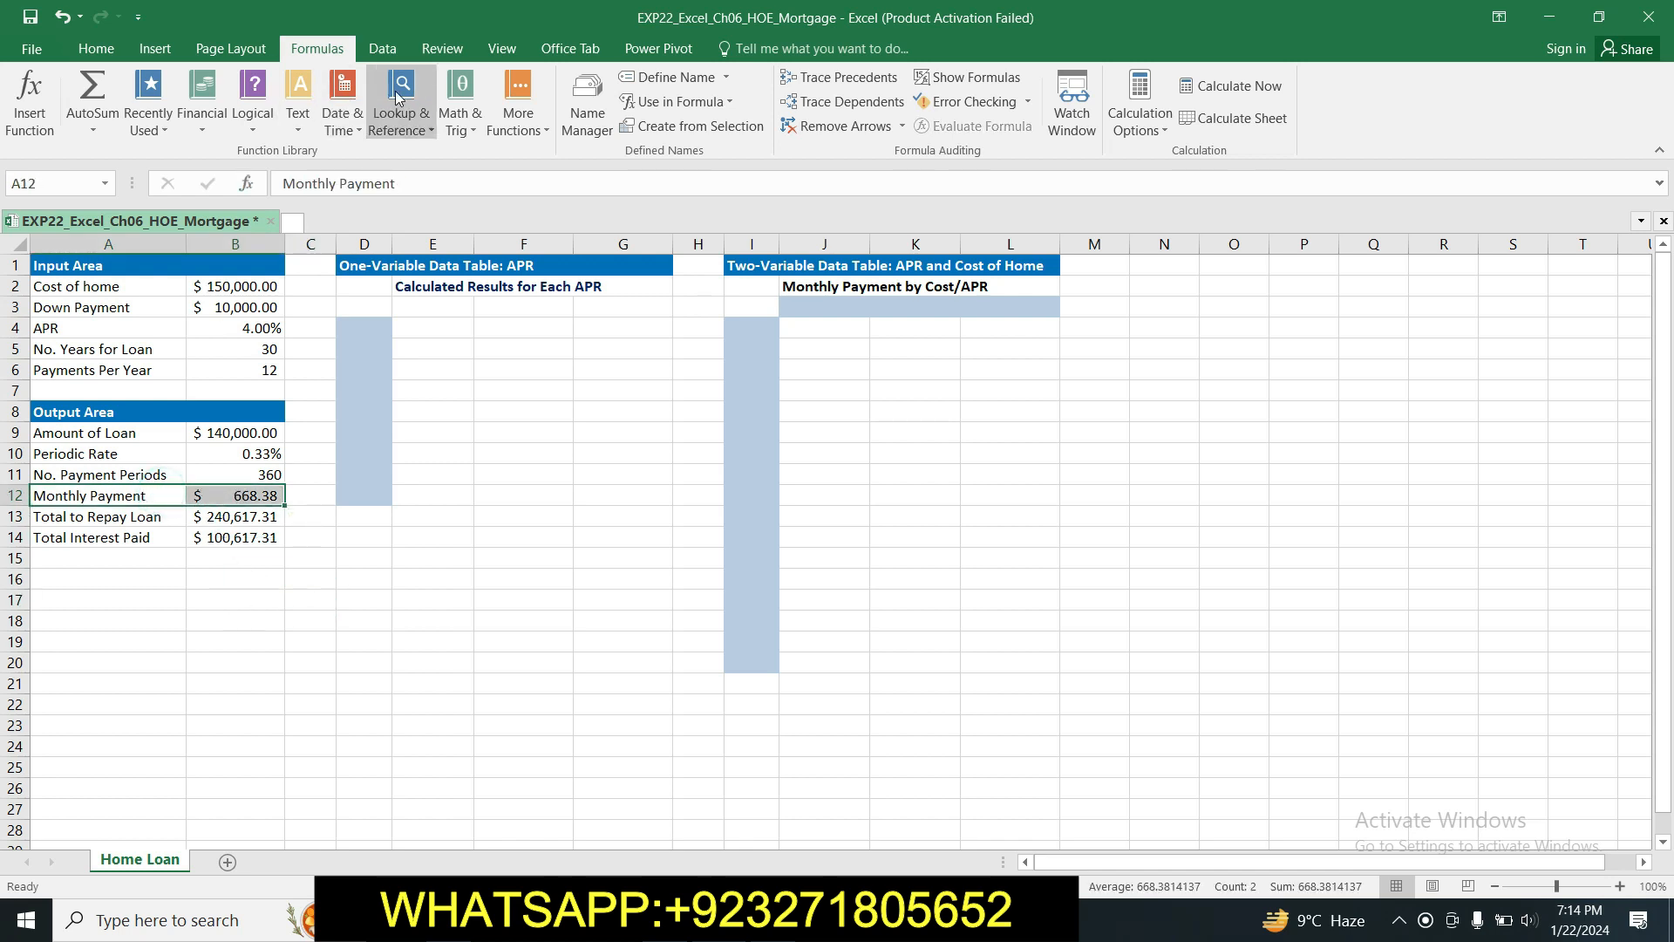
pyautogui.click(673, 127)
pyautogui.click(948, 406)
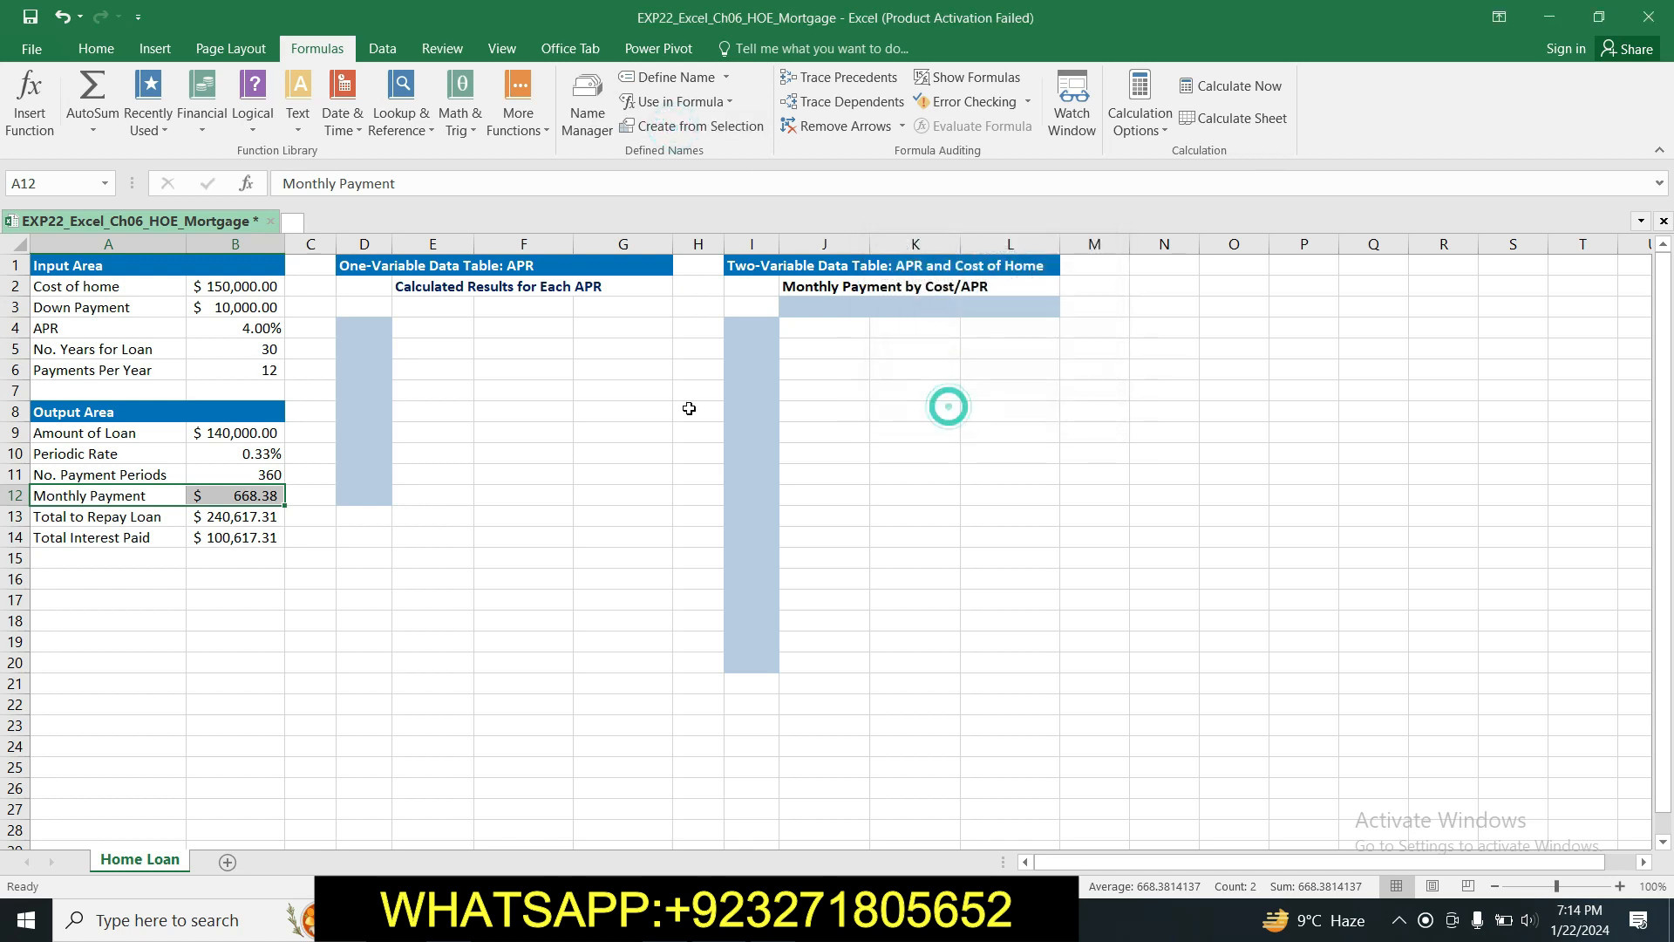
pyautogui.click(405, 552)
pyautogui.click(236, 494)
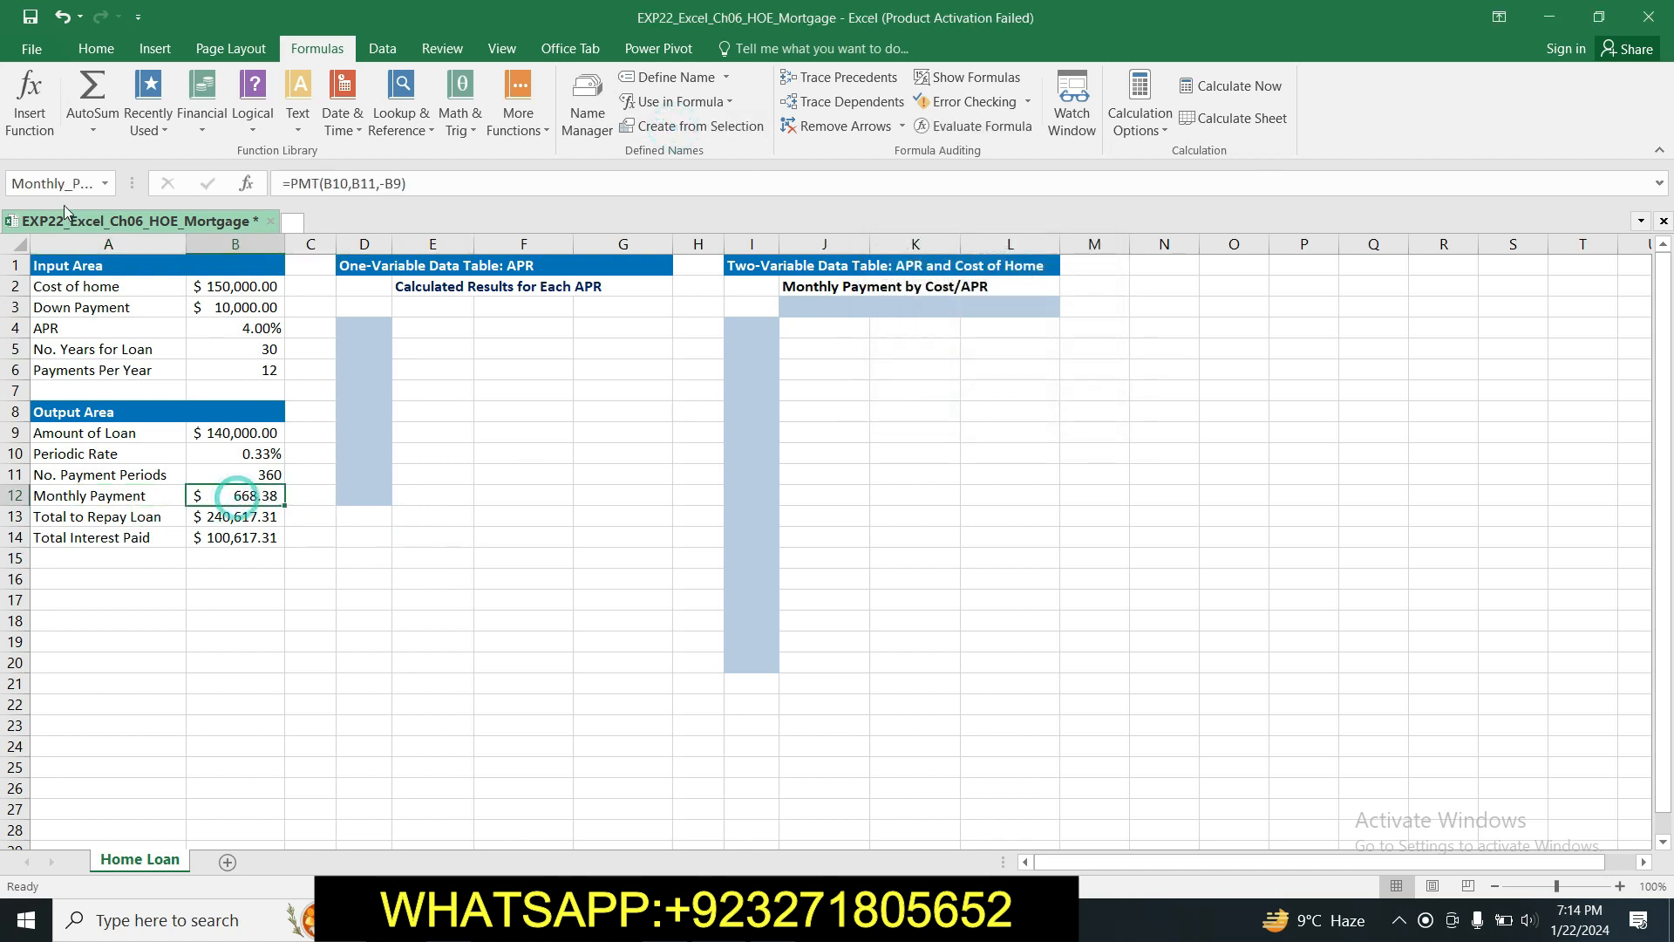
pyautogui.click(375, 515)
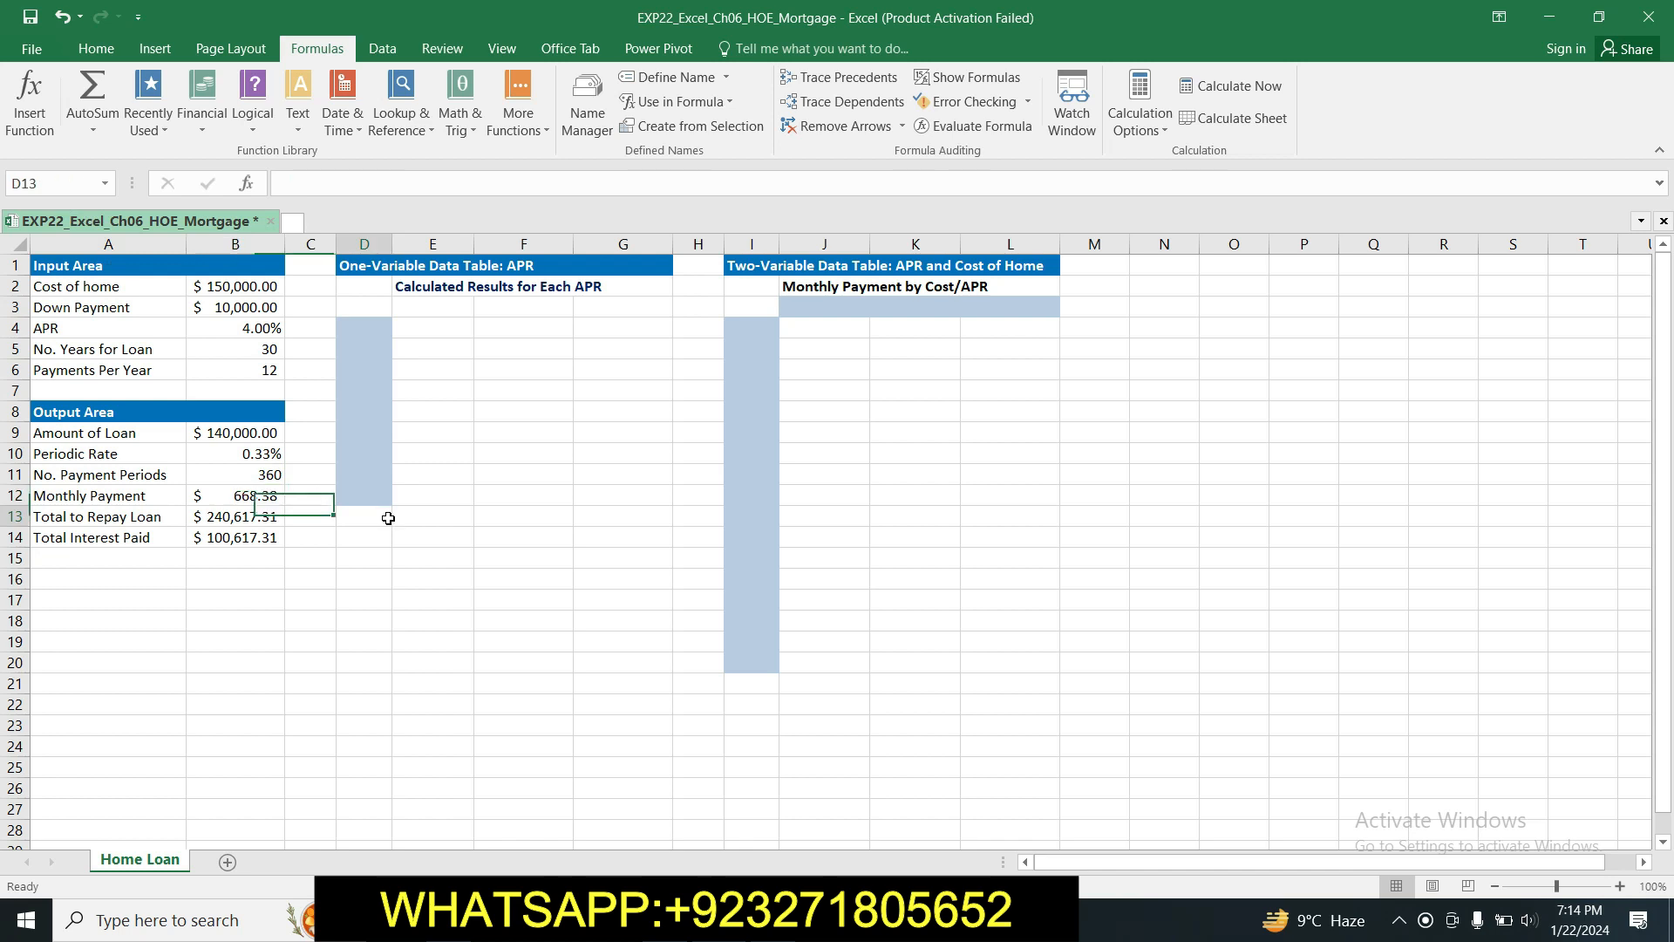
# Replace B12 with the range name in B13 so that the formula reads =No._Payment_Periods*Monthly_Payment.
pyautogui.click(261, 515)
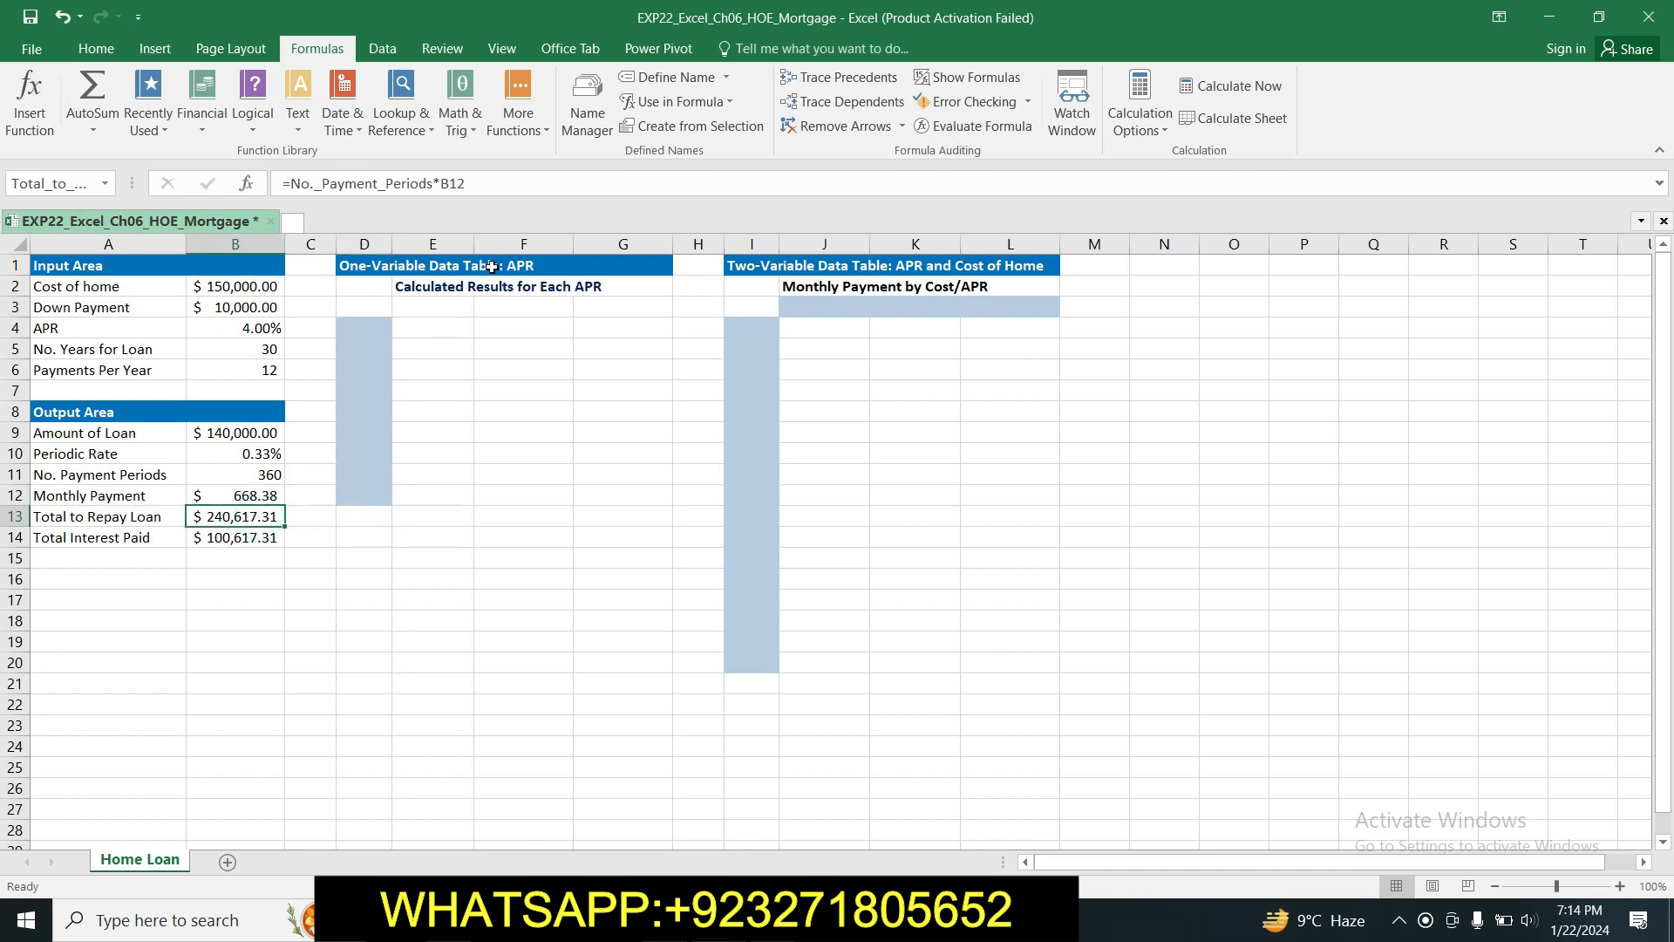
pyautogui.click(478, 183)
pyautogui.press('BackSpace')
pyautogui.press('BackSpace')
pyautogui.press('BackSpace')
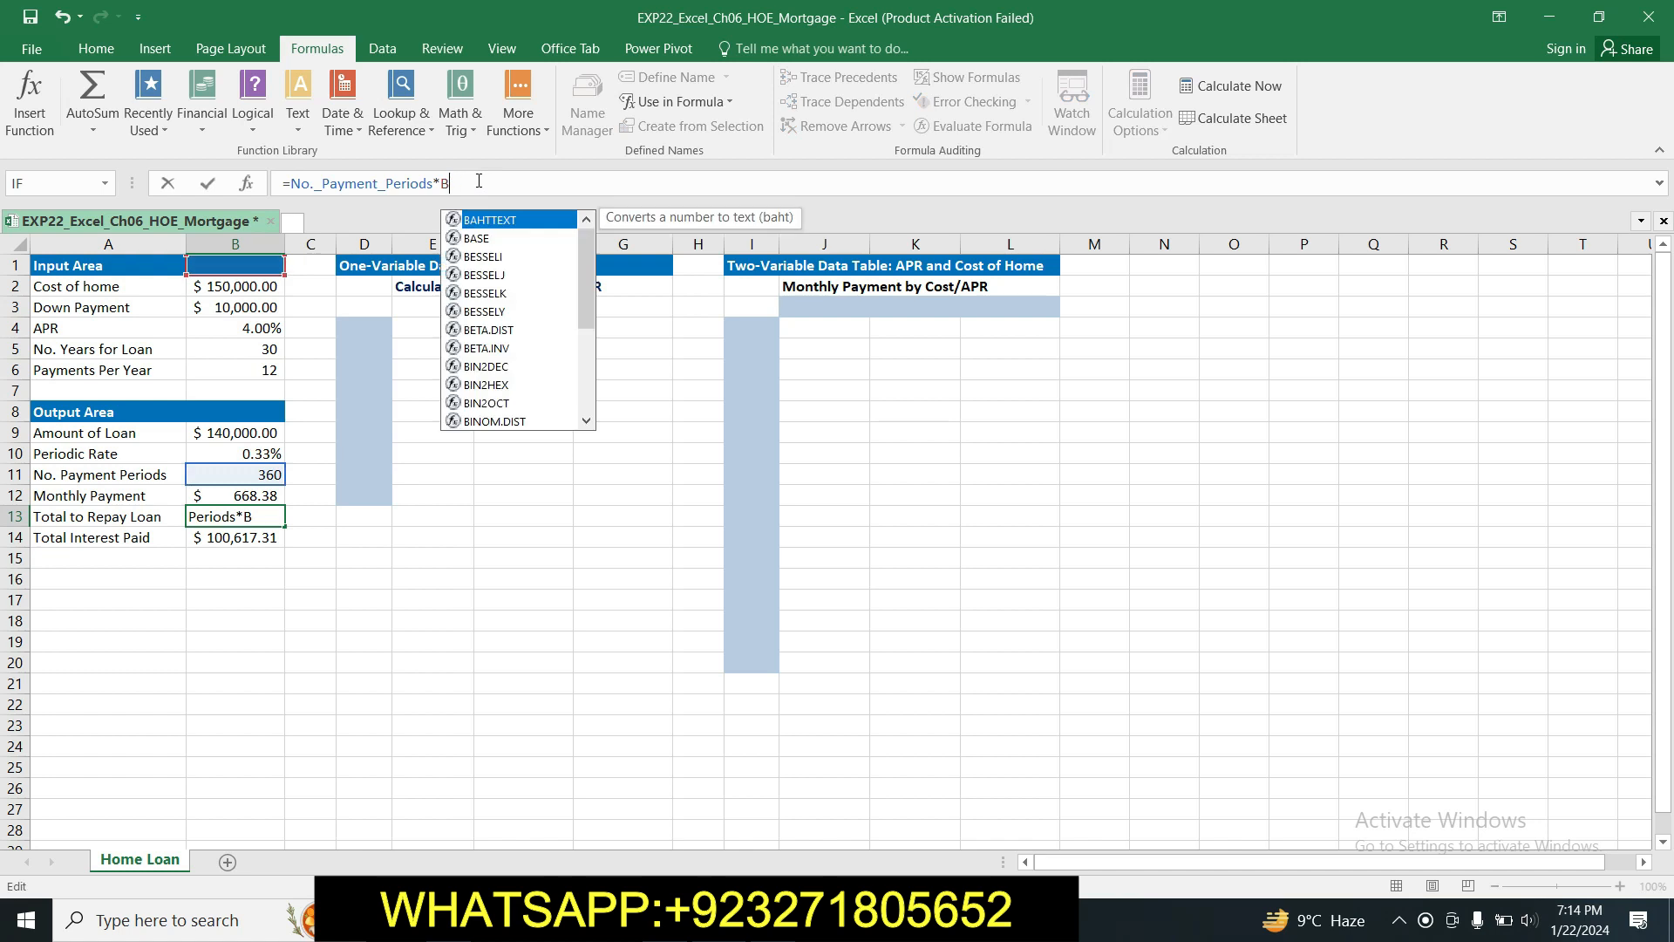
pyautogui.click(239, 495)
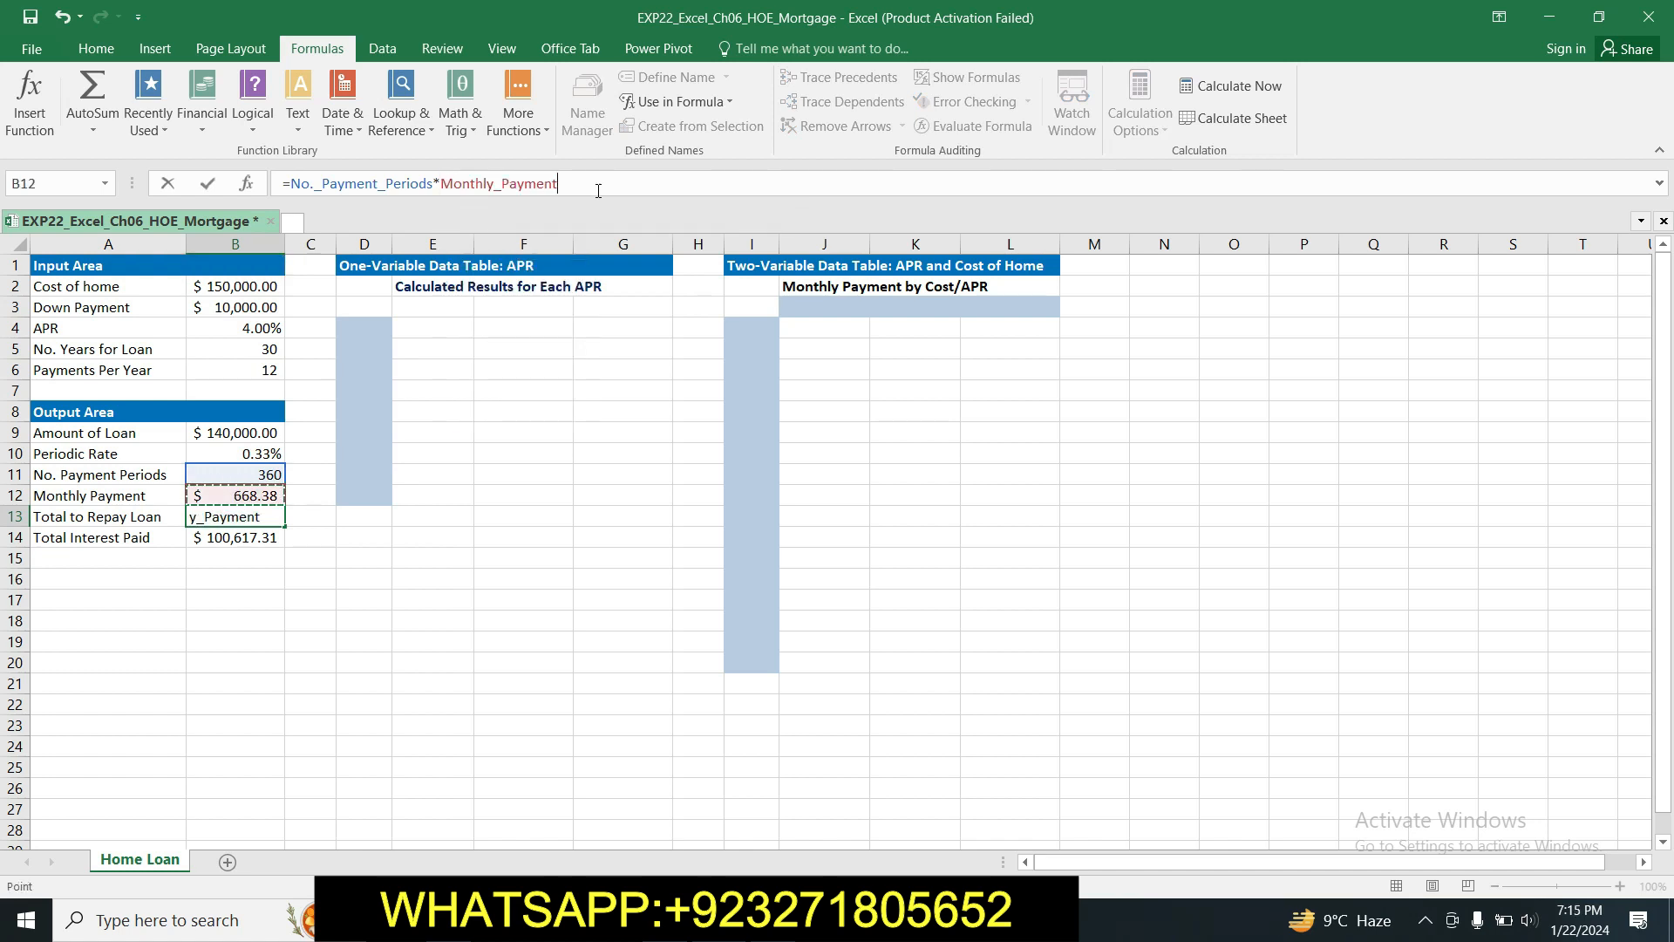
pyautogui.press('Return')
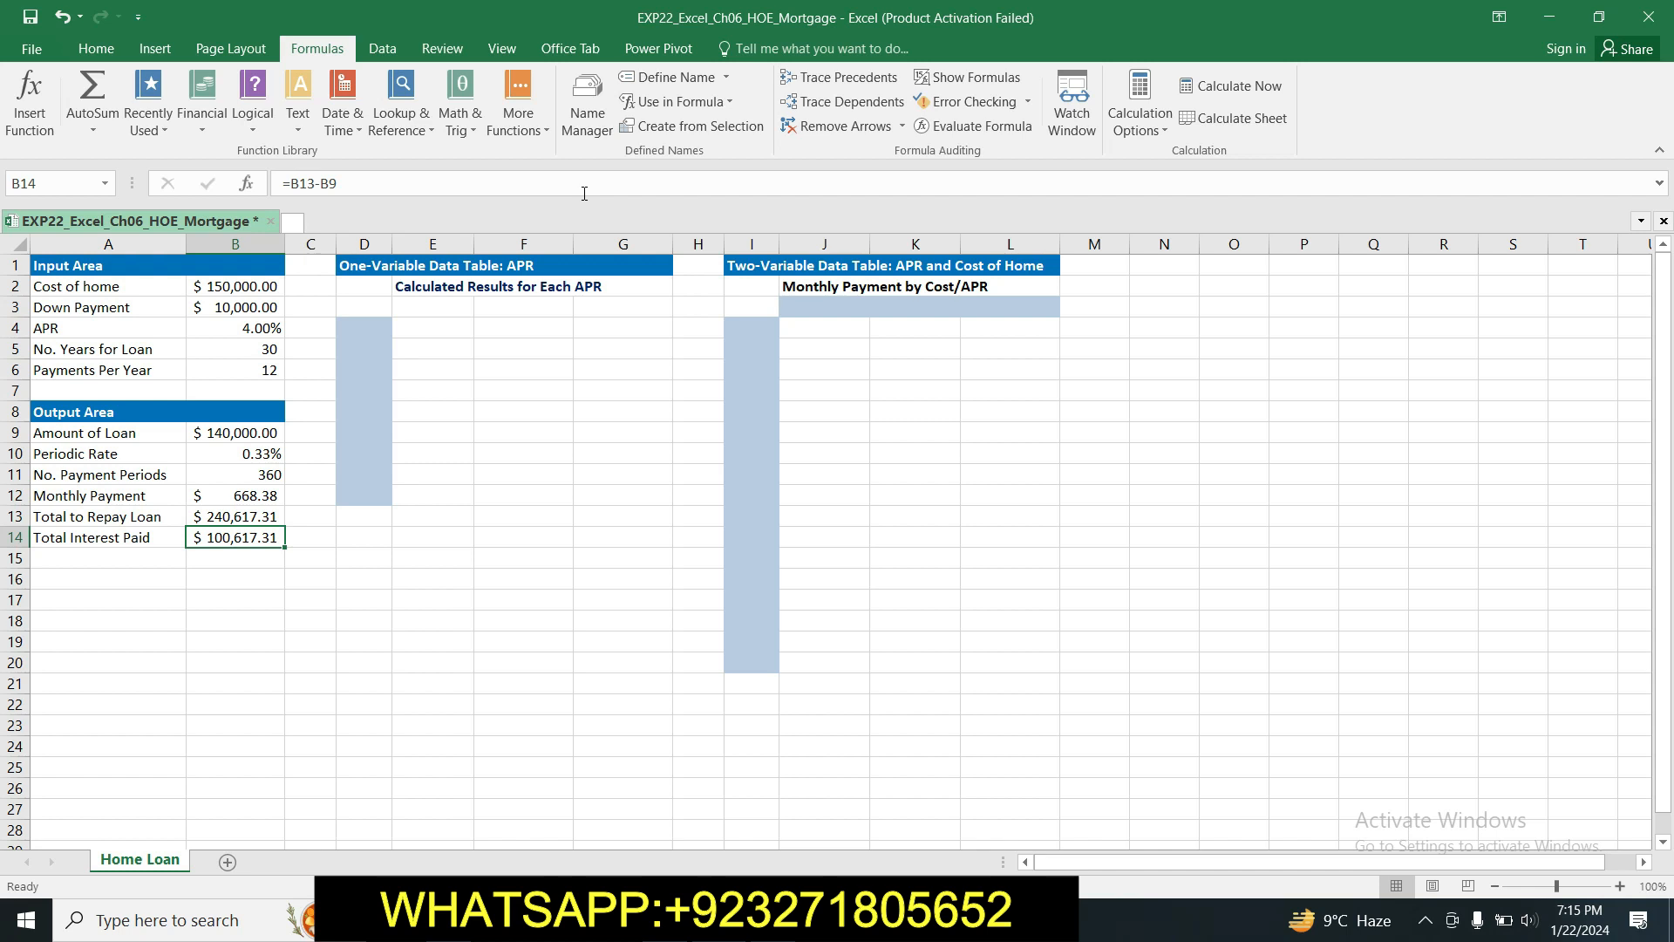
# Change the Total Interest Paid formula in B14 to =Total_to_Repay_Loan-Amount_of_Loan.
pyautogui.click(316, 182)
pyautogui.press('BackSpace')
pyautogui.press('BackSpace')
pyautogui.press('BackSpace')
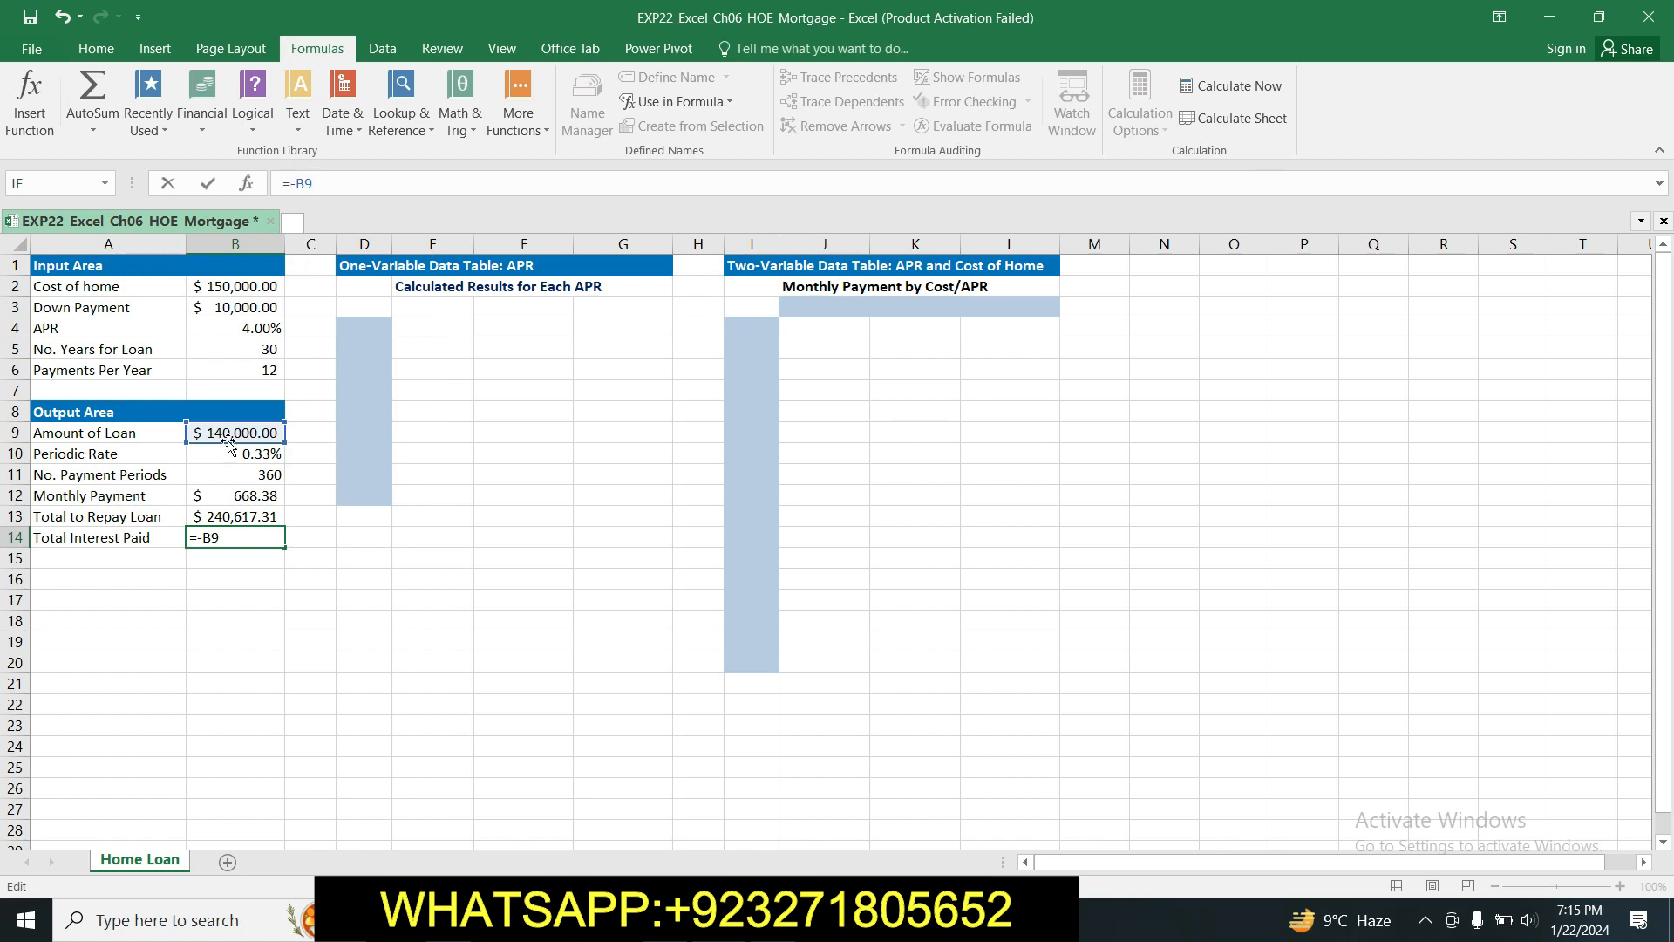
pyautogui.click(223, 516)
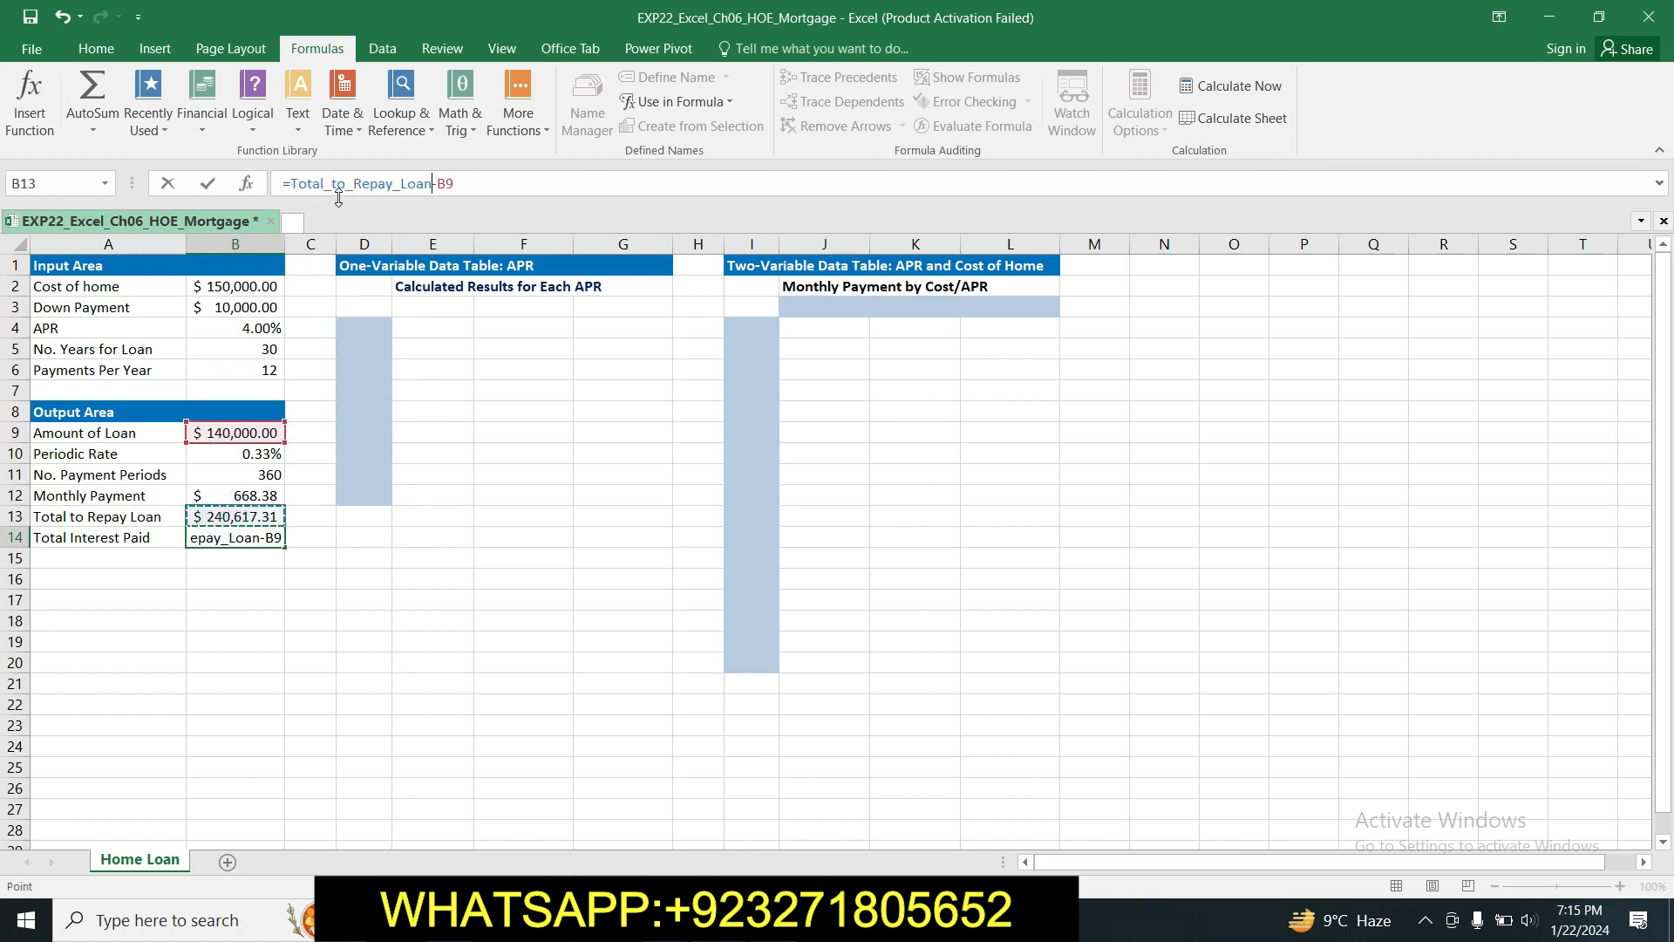
pyautogui.click(462, 183)
pyautogui.press('BackSpace')
pyautogui.press('BackSpace')
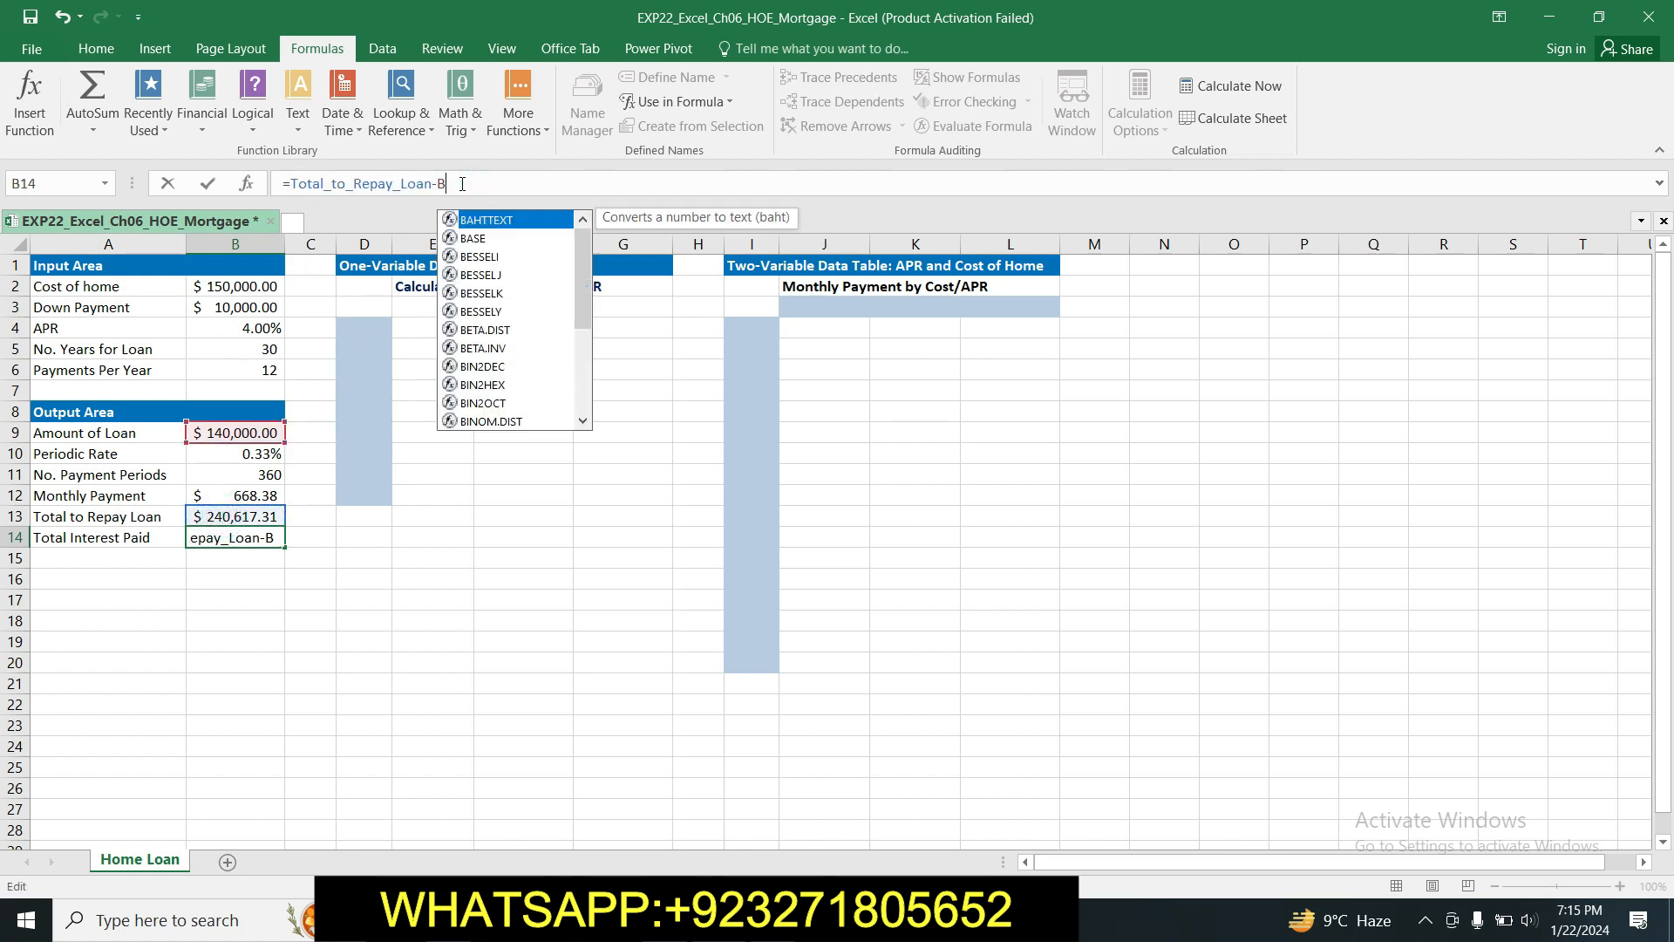
pyautogui.click(236, 432)
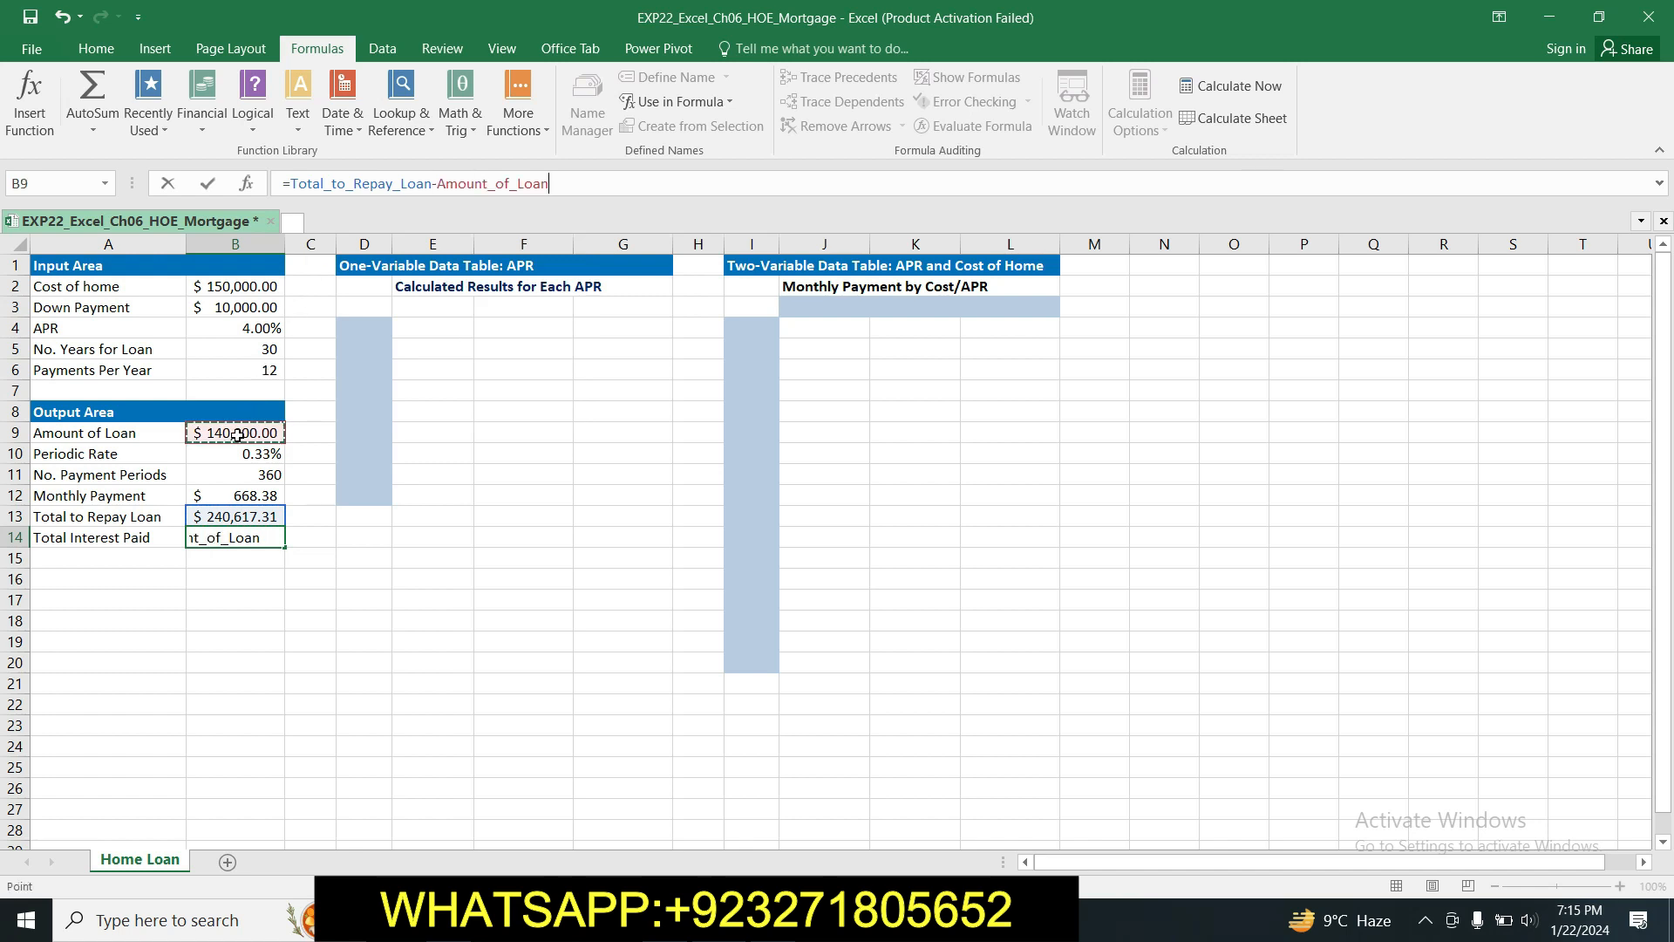
pyautogui.press('Return')
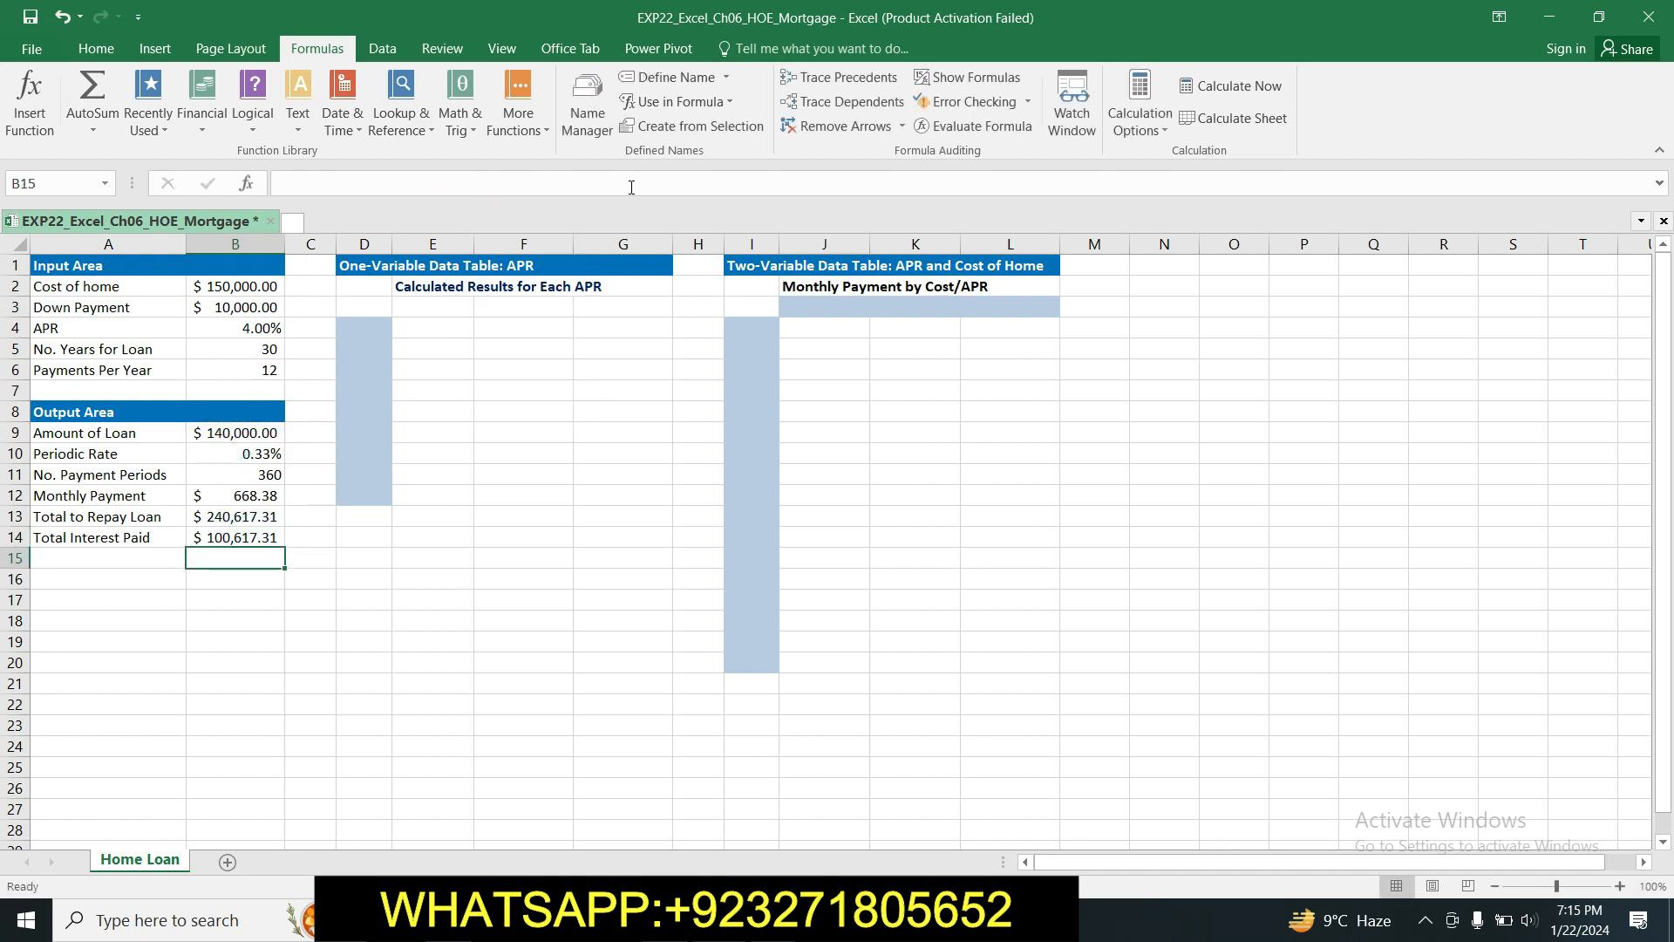
# Replace B10 with the range name Periodic_Rate in the Monthly Payment PMT formula in B12.
pyautogui.click(260, 504)
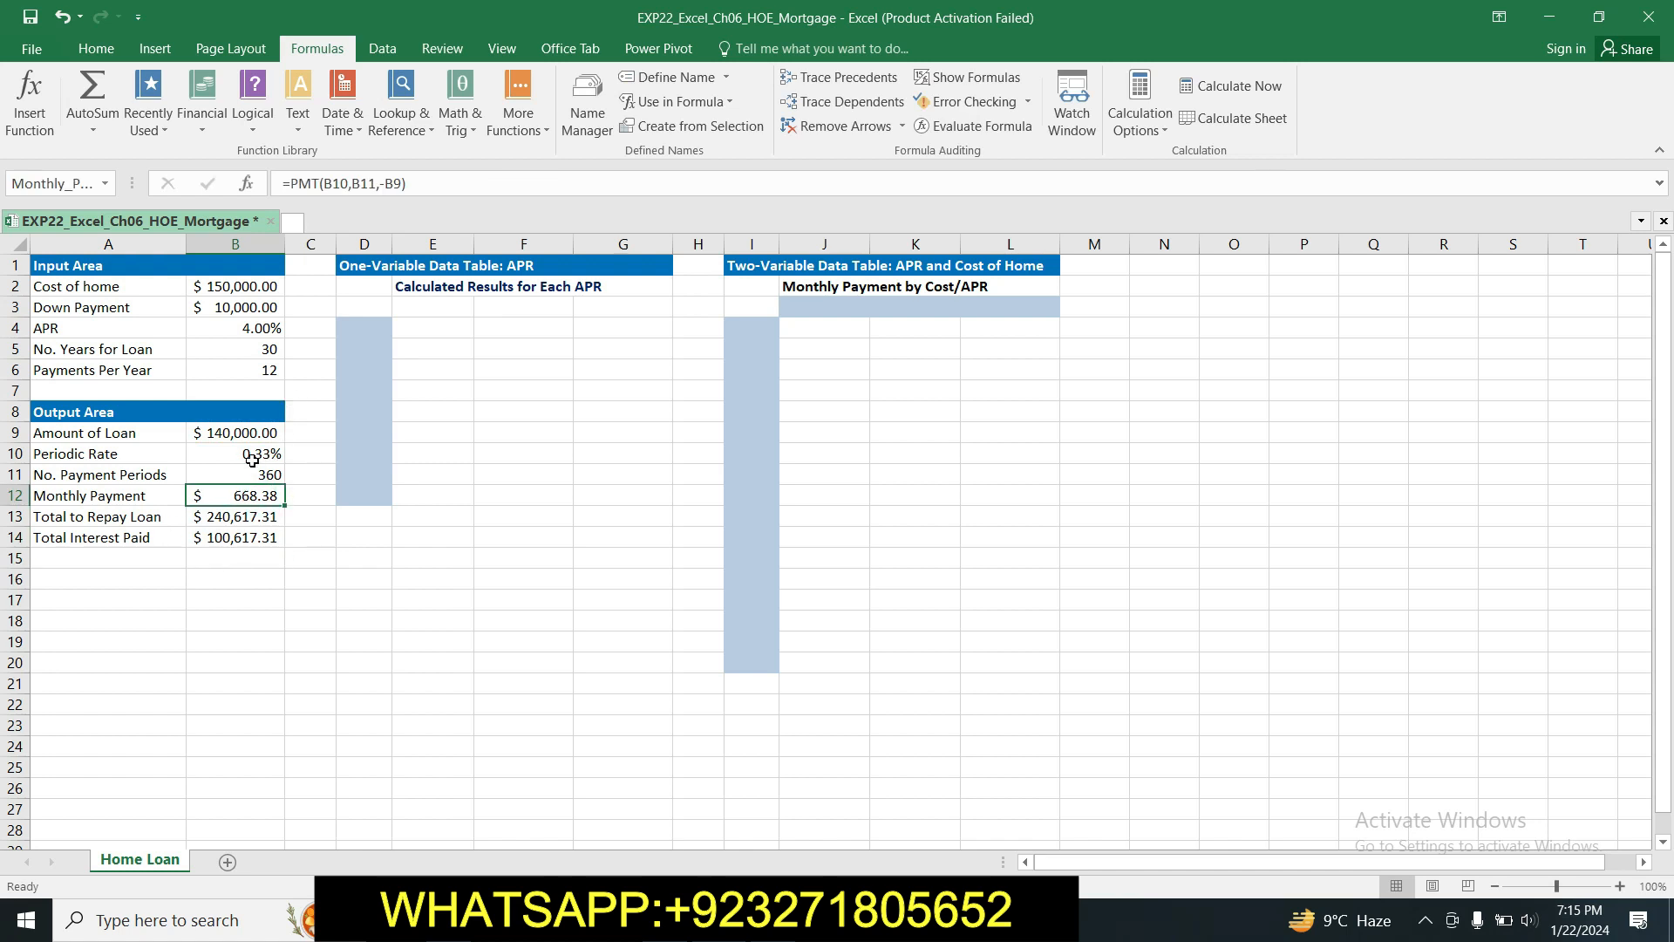
pyautogui.click(351, 184)
pyautogui.press('BackSpace')
pyautogui.press('BackSpace')
pyautogui.press('BackSpace')
pyautogui.click(216, 453)
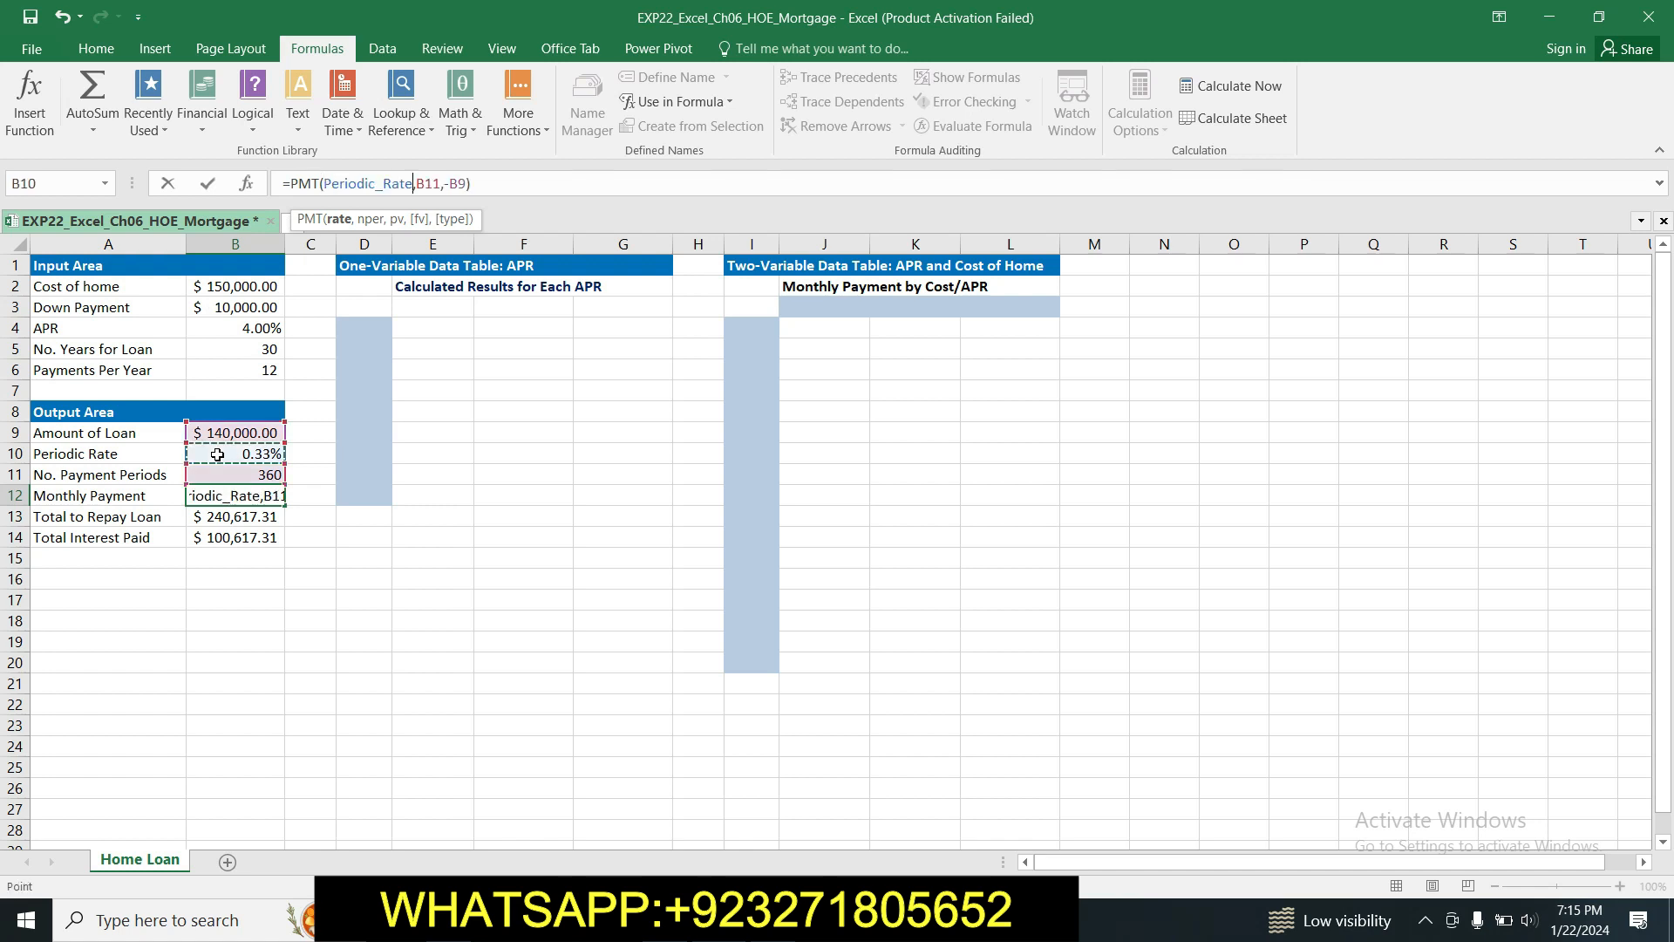
# Replace B11 with the range name No._Payment_Periods as the nper argument of the PMT formula in B12.
pyautogui.click(438, 184)
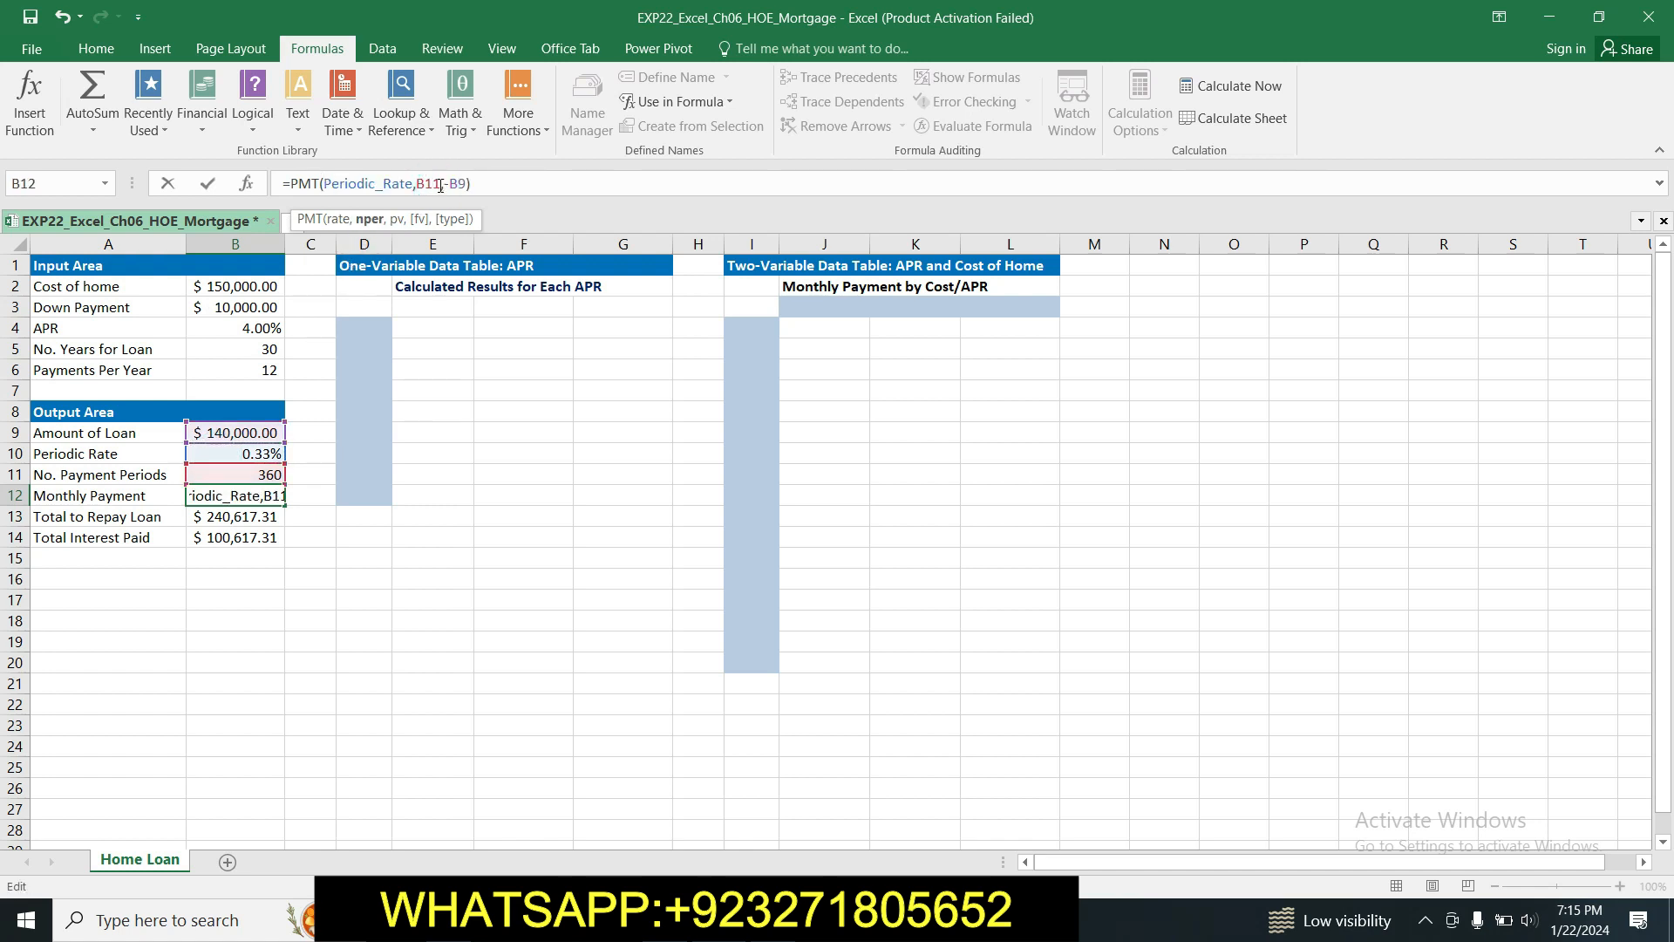
pyautogui.press('BackSpace')
pyautogui.press('BackSpace')
pyautogui.press('BackSpace')
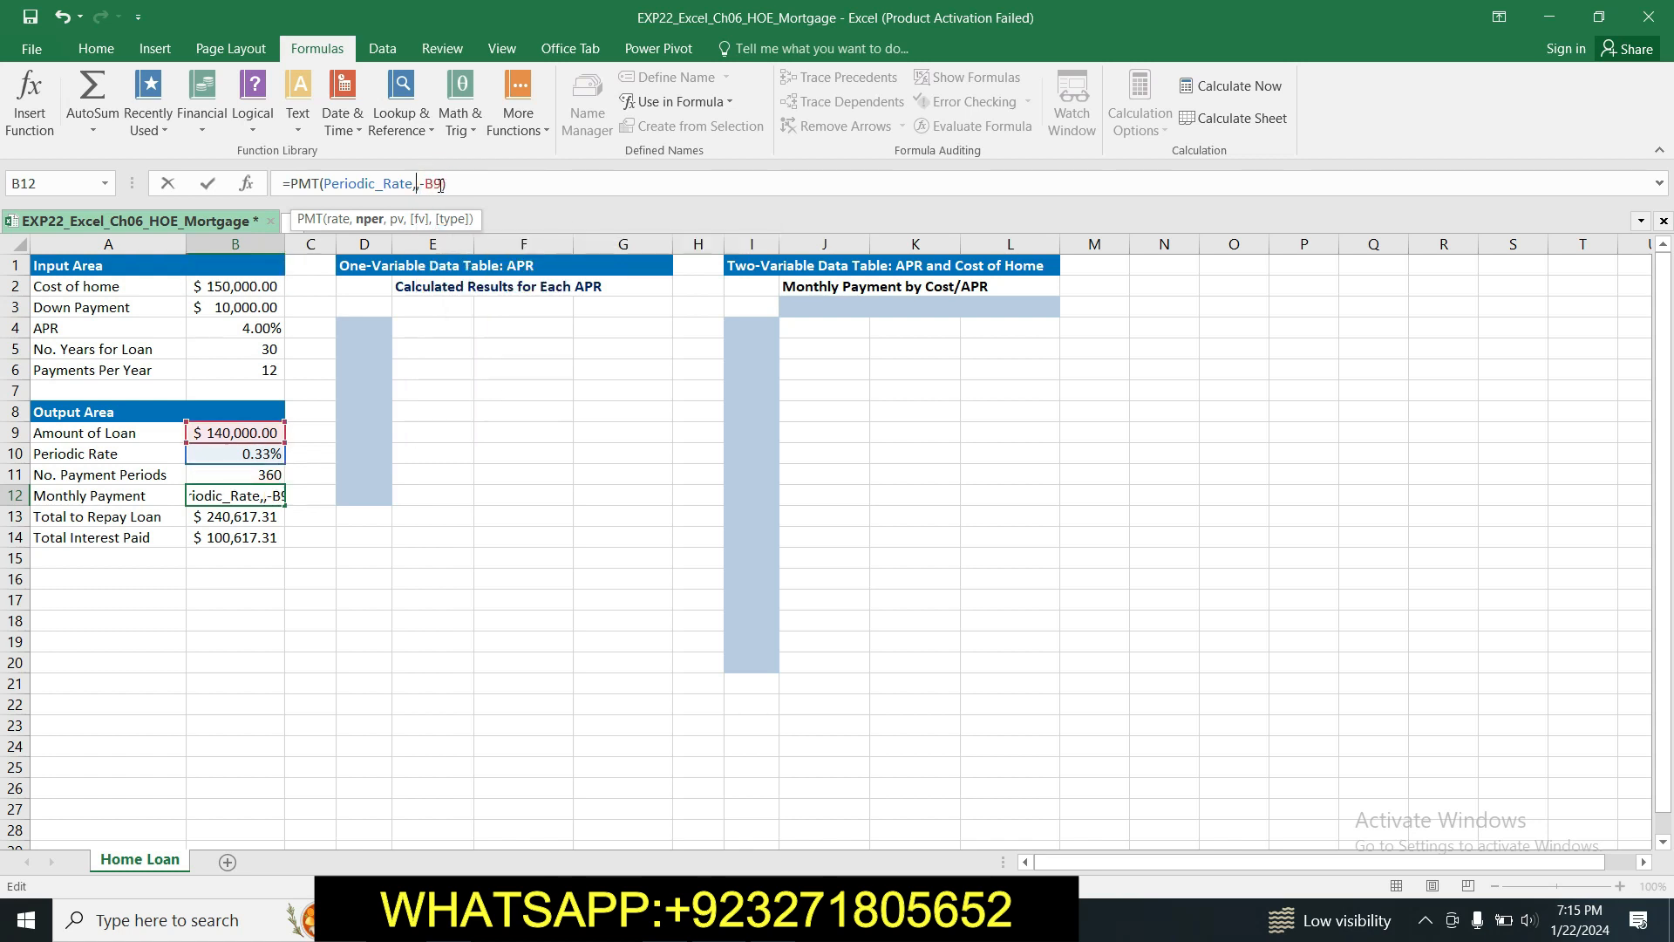
pyautogui.click(253, 475)
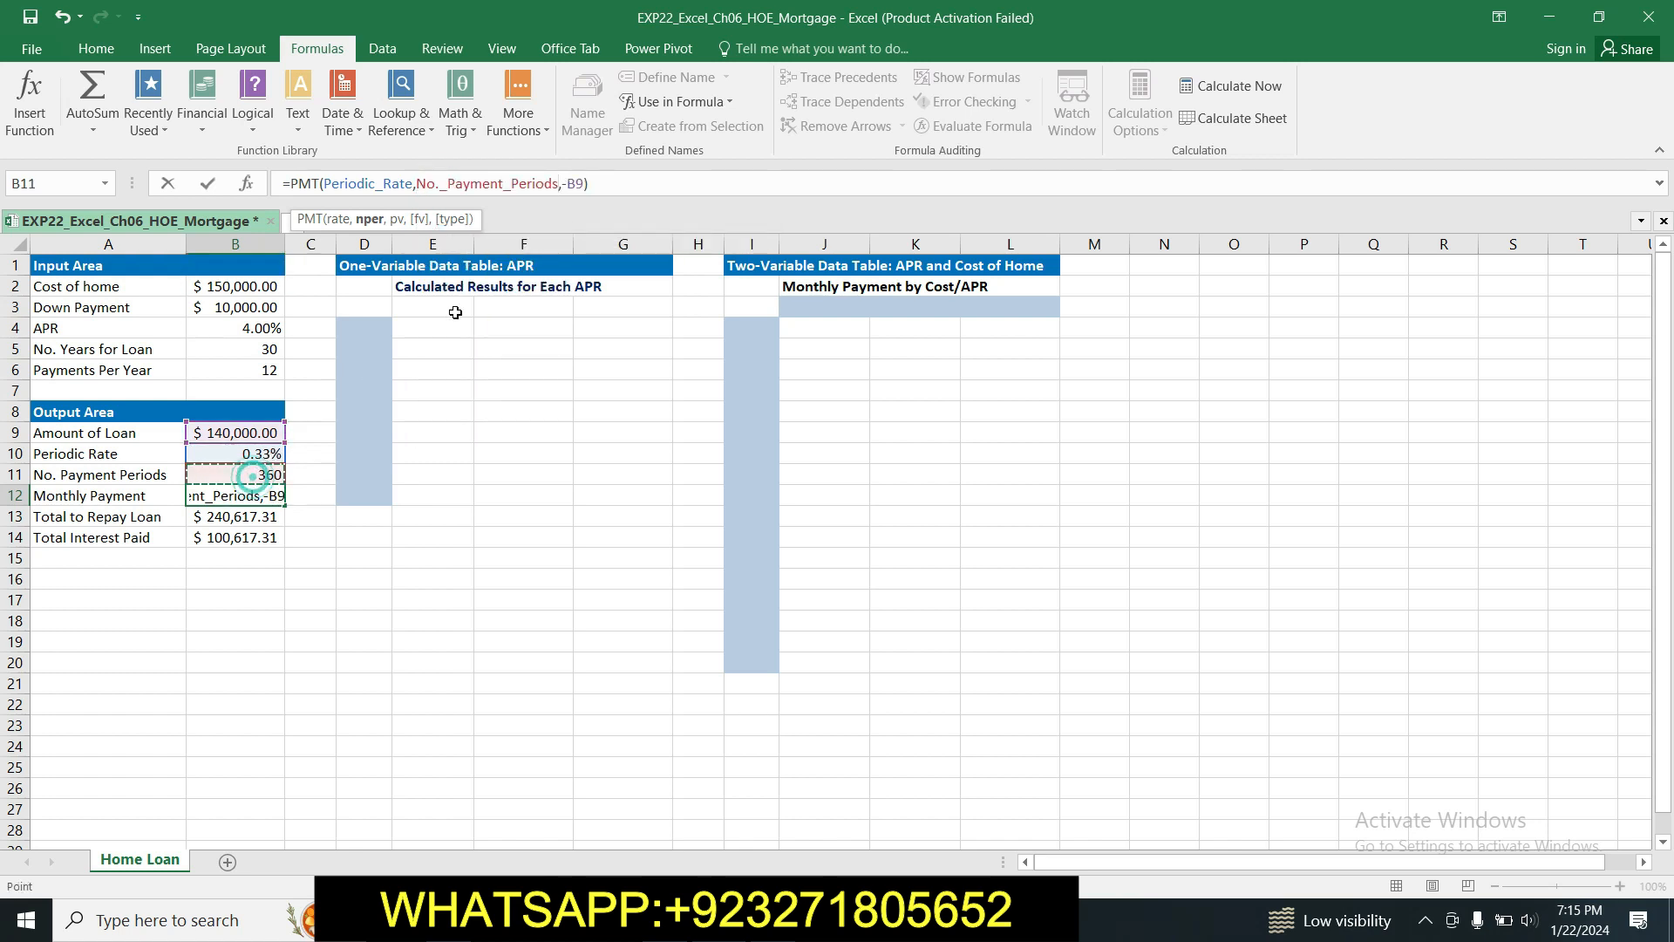
# Replace B9 with the range name in B12 so that the formula reads =PMT(Periodic_Rate,No._Payment_Periods,-Amount_of_Loan).
pyautogui.click(584, 185)
pyautogui.press('BackSpace')
pyautogui.press('BackSpace')
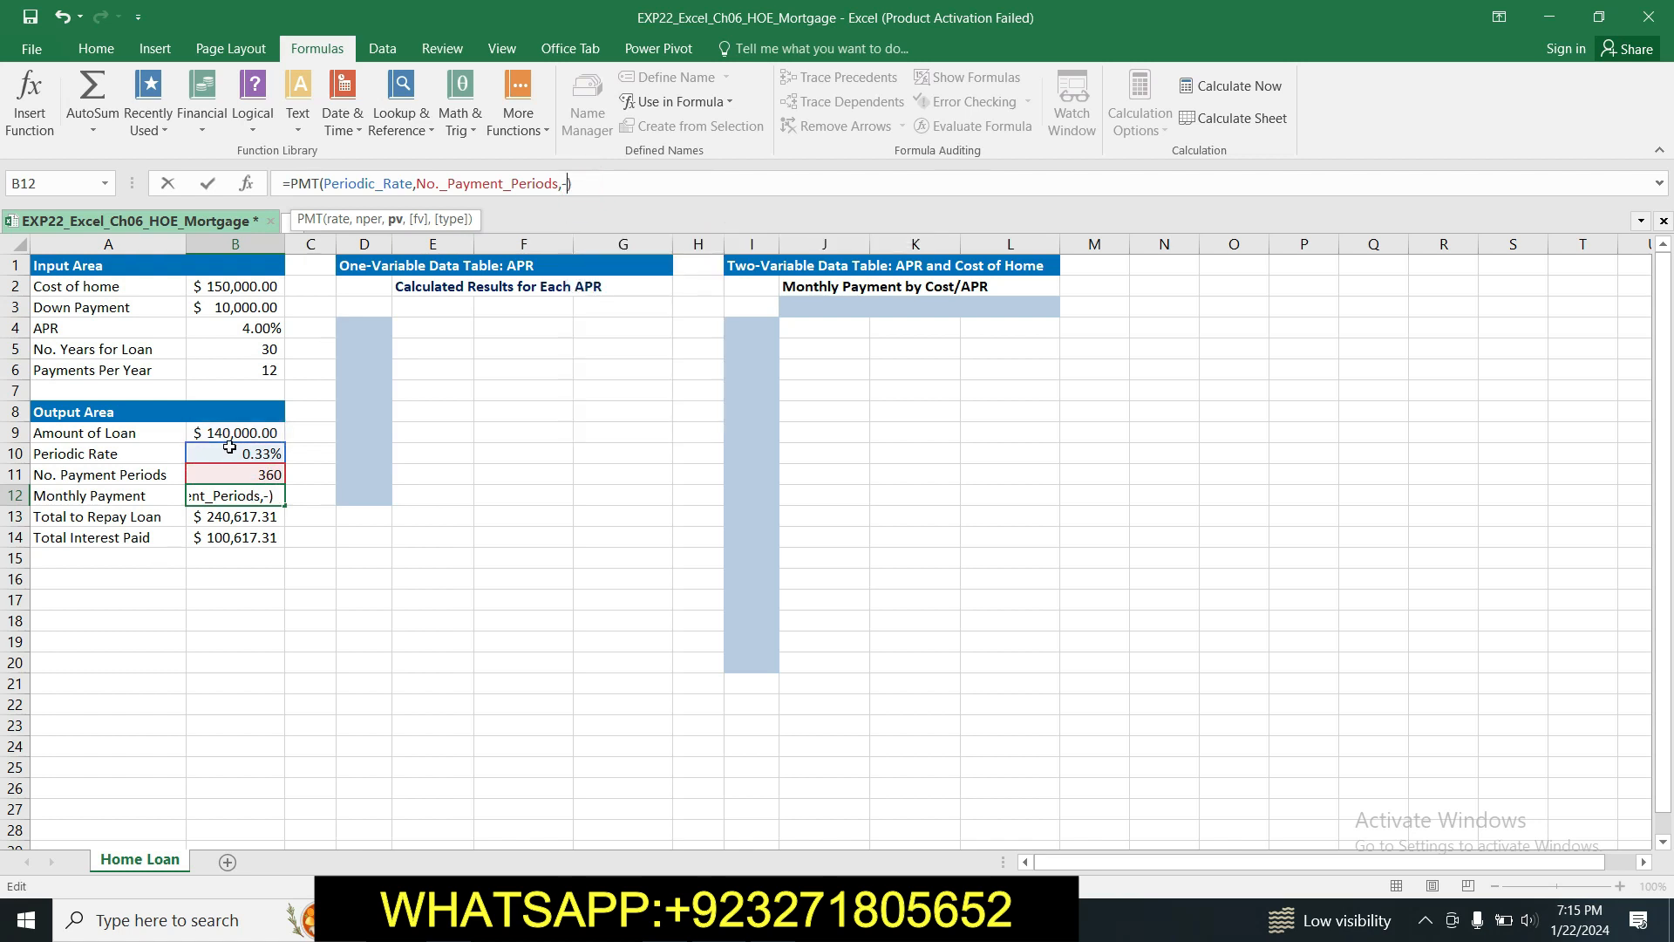
pyautogui.click(238, 436)
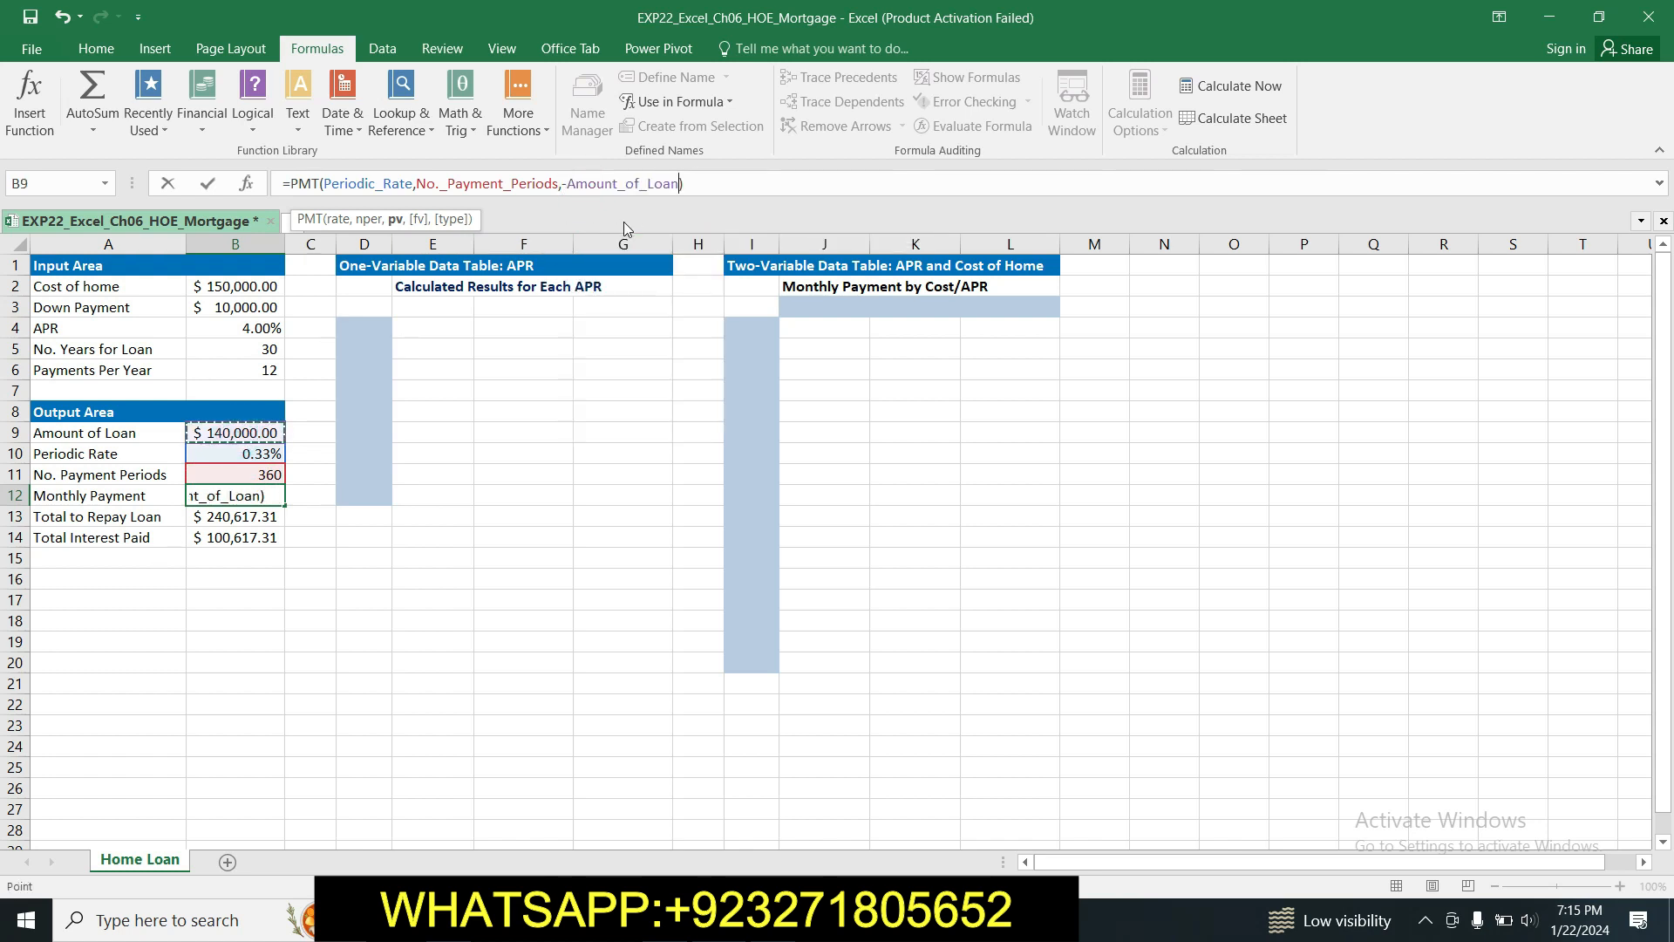
pyautogui.click(735, 180)
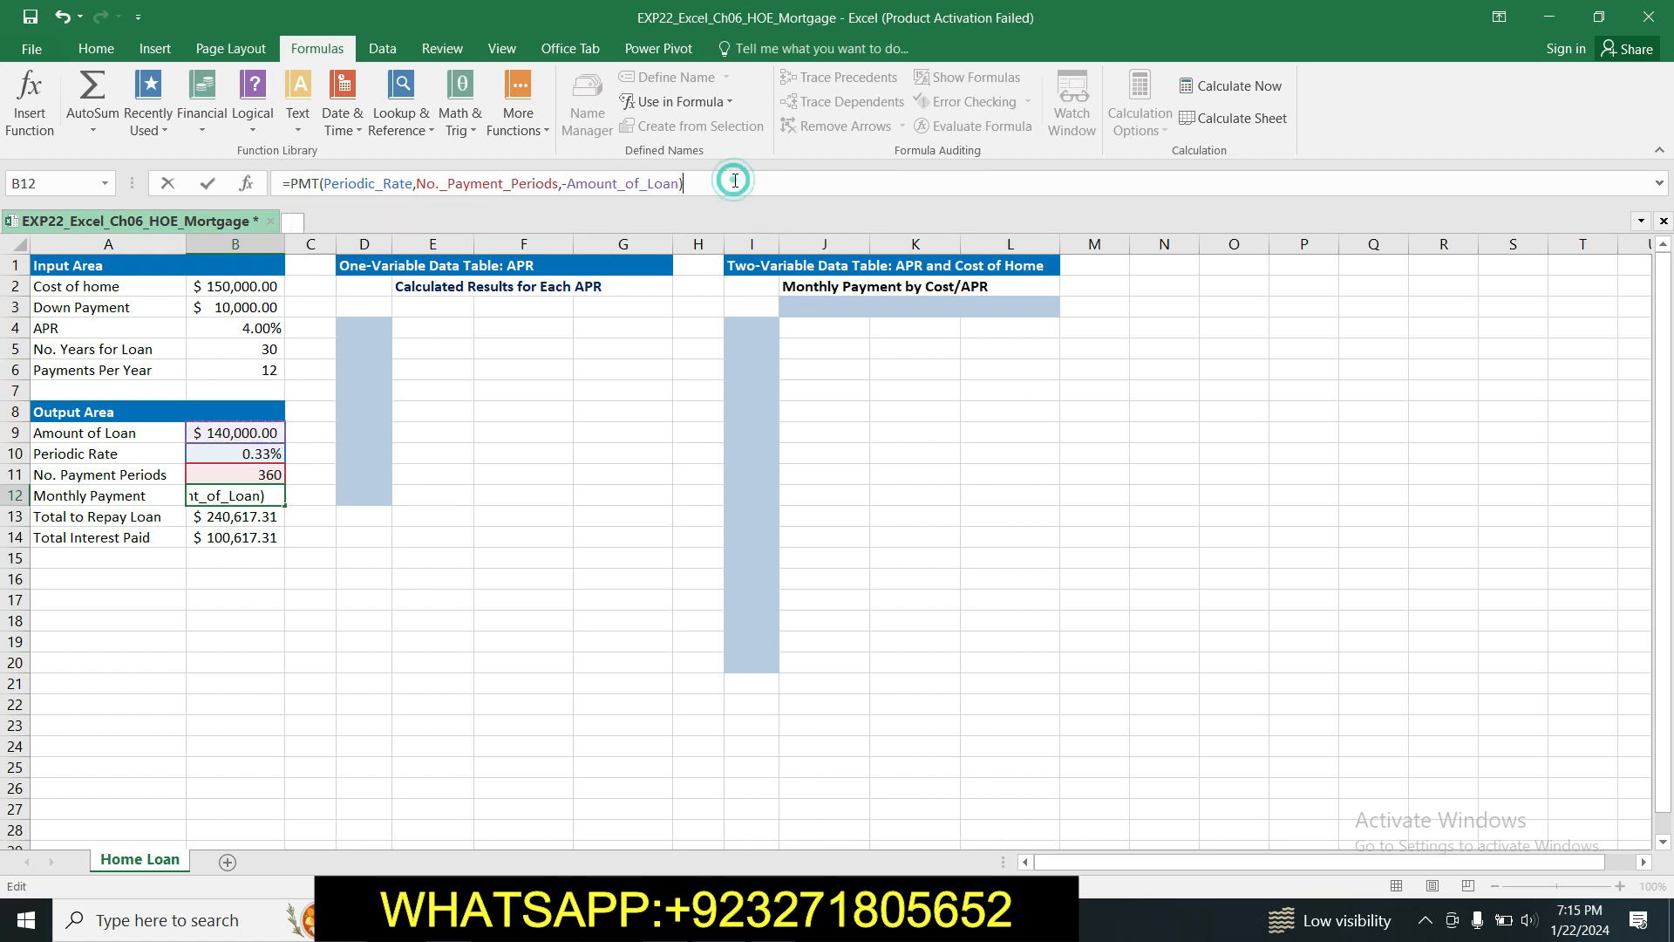
pyautogui.press('Return')
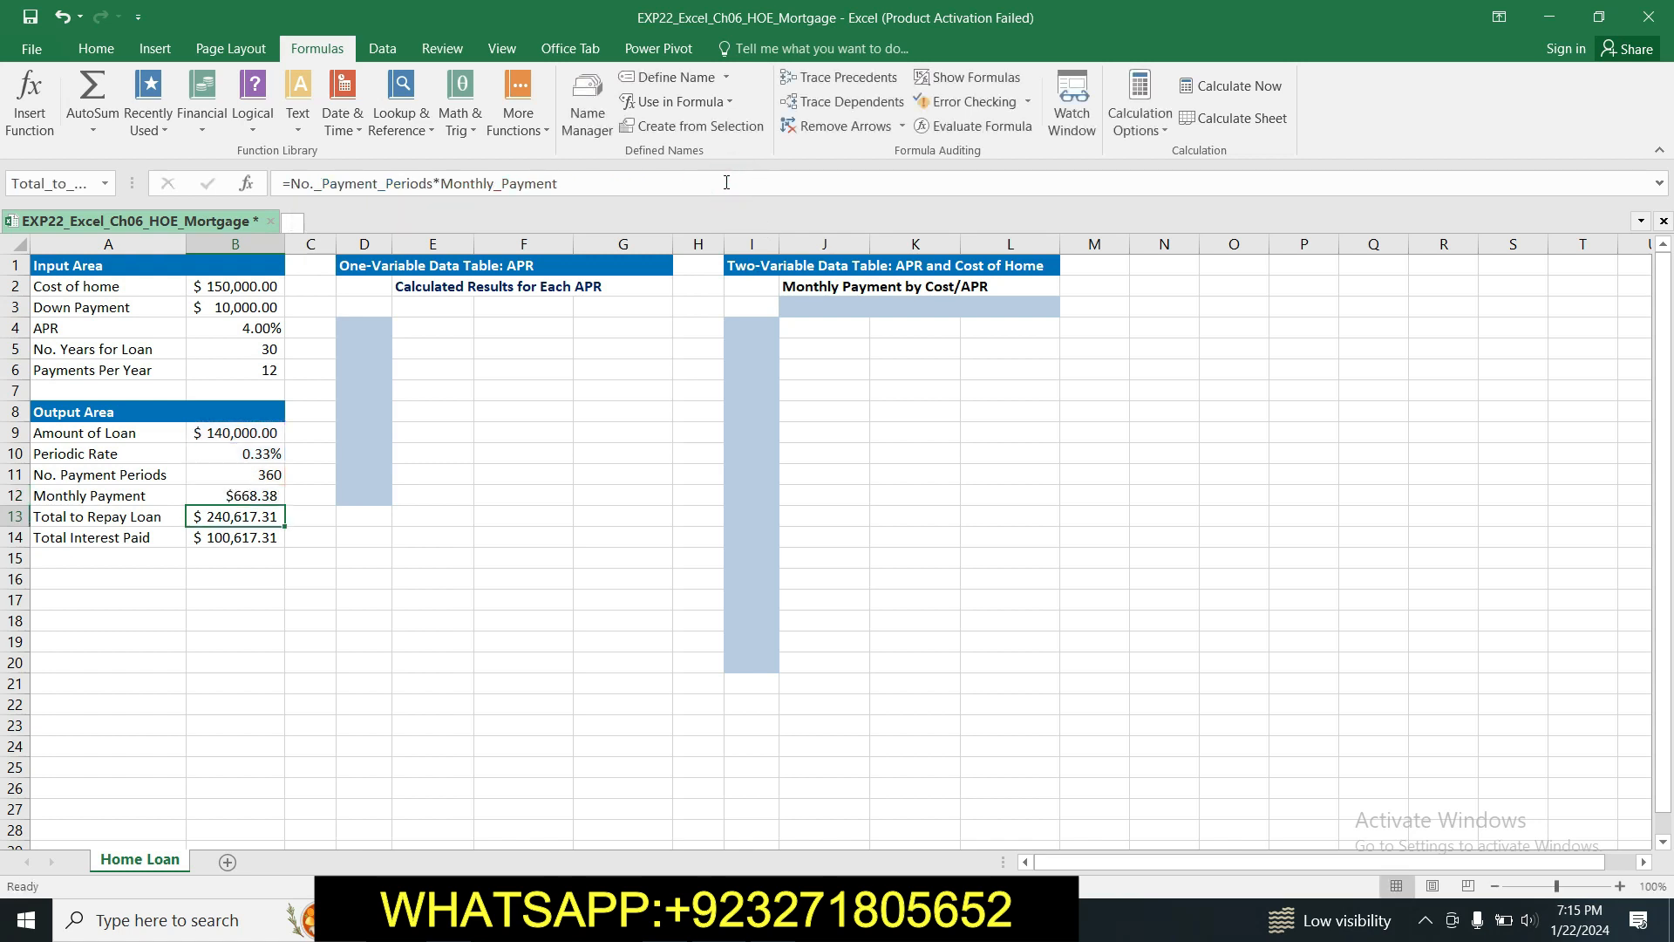
# Check the range names and formulas of the Home Loan input and output cells, including B4, B9, B10, B12, B13 and B14.
pyautogui.click(261, 488)
pyautogui.click(262, 455)
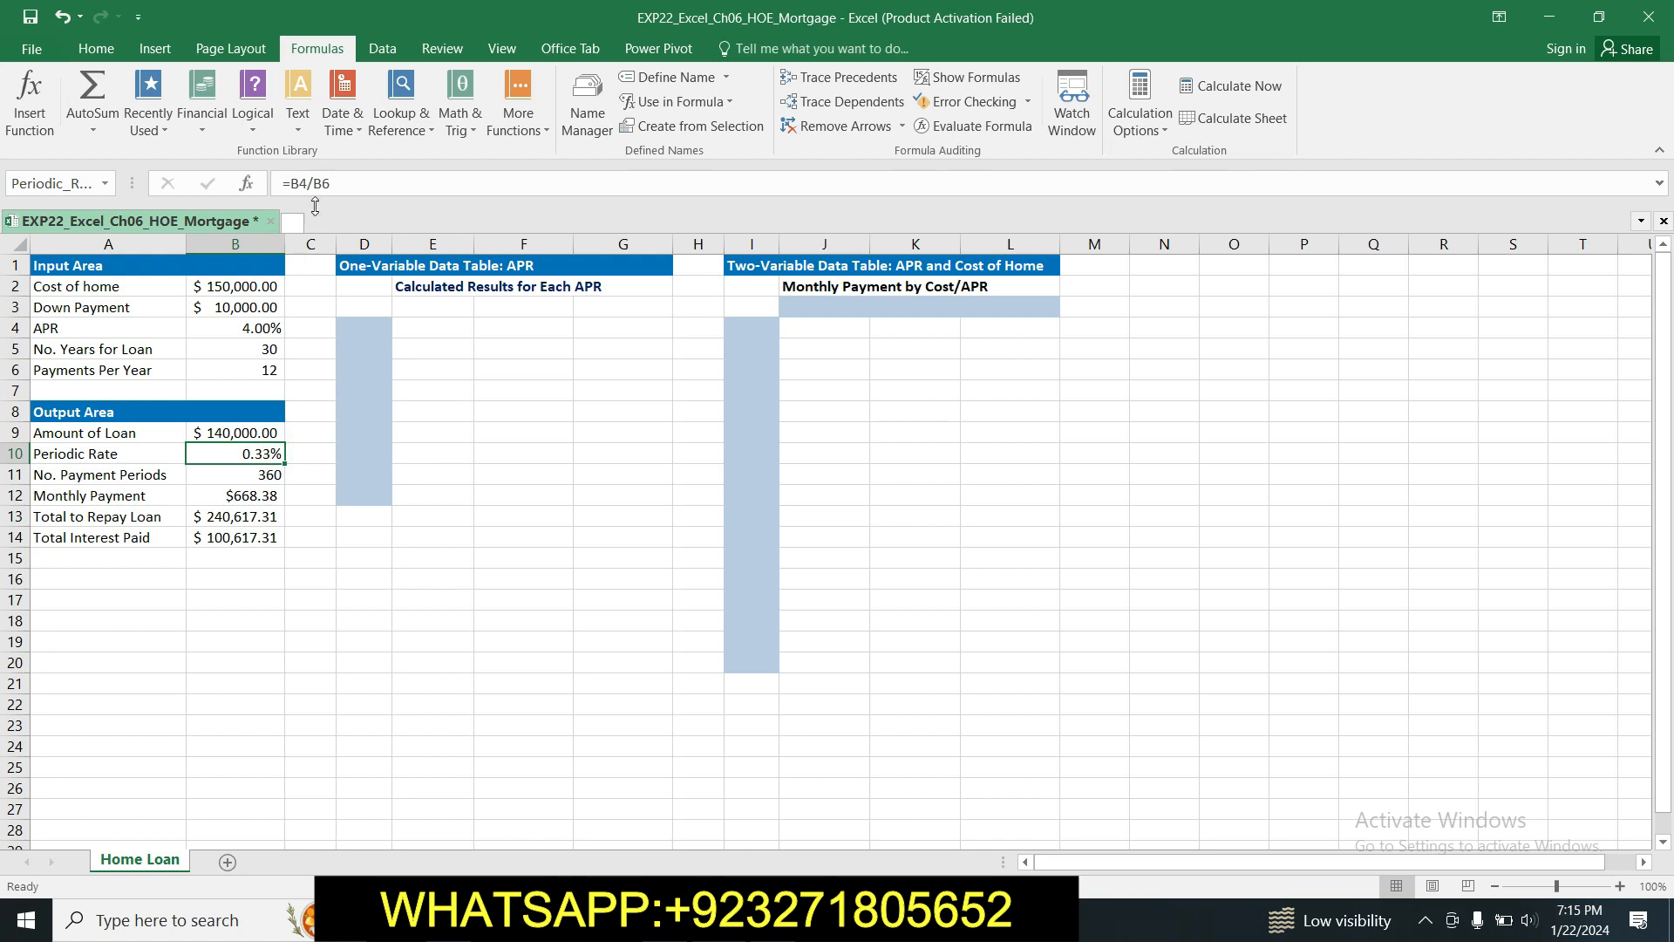
pyautogui.click(254, 328)
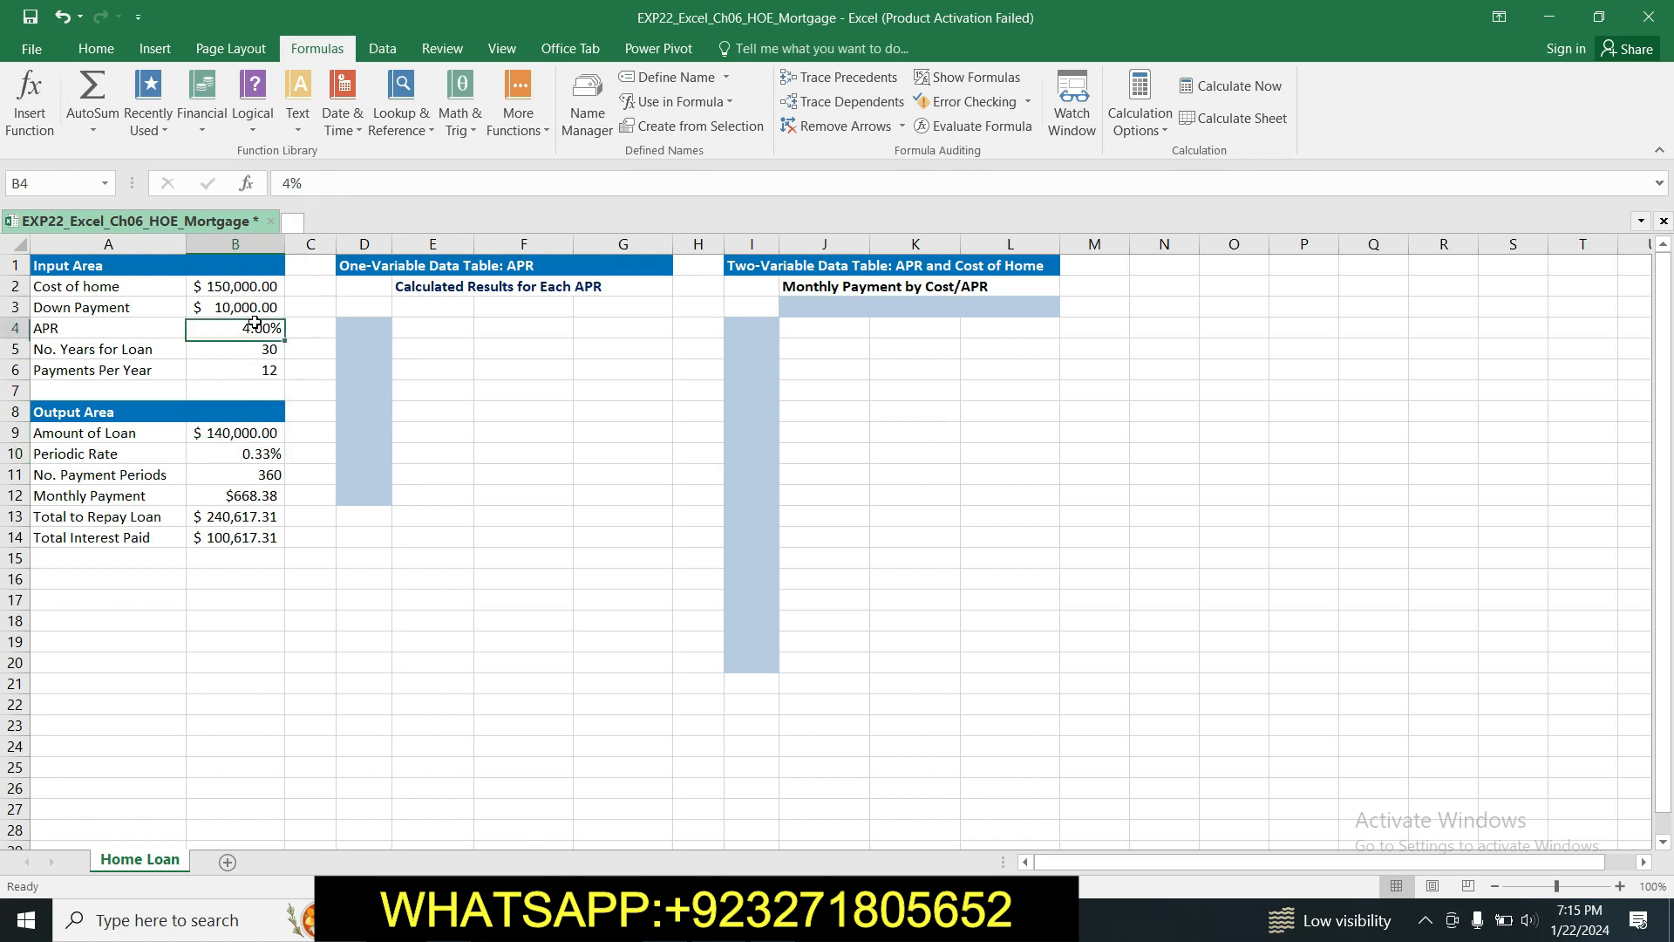
pyautogui.click(250, 370)
pyautogui.click(262, 490)
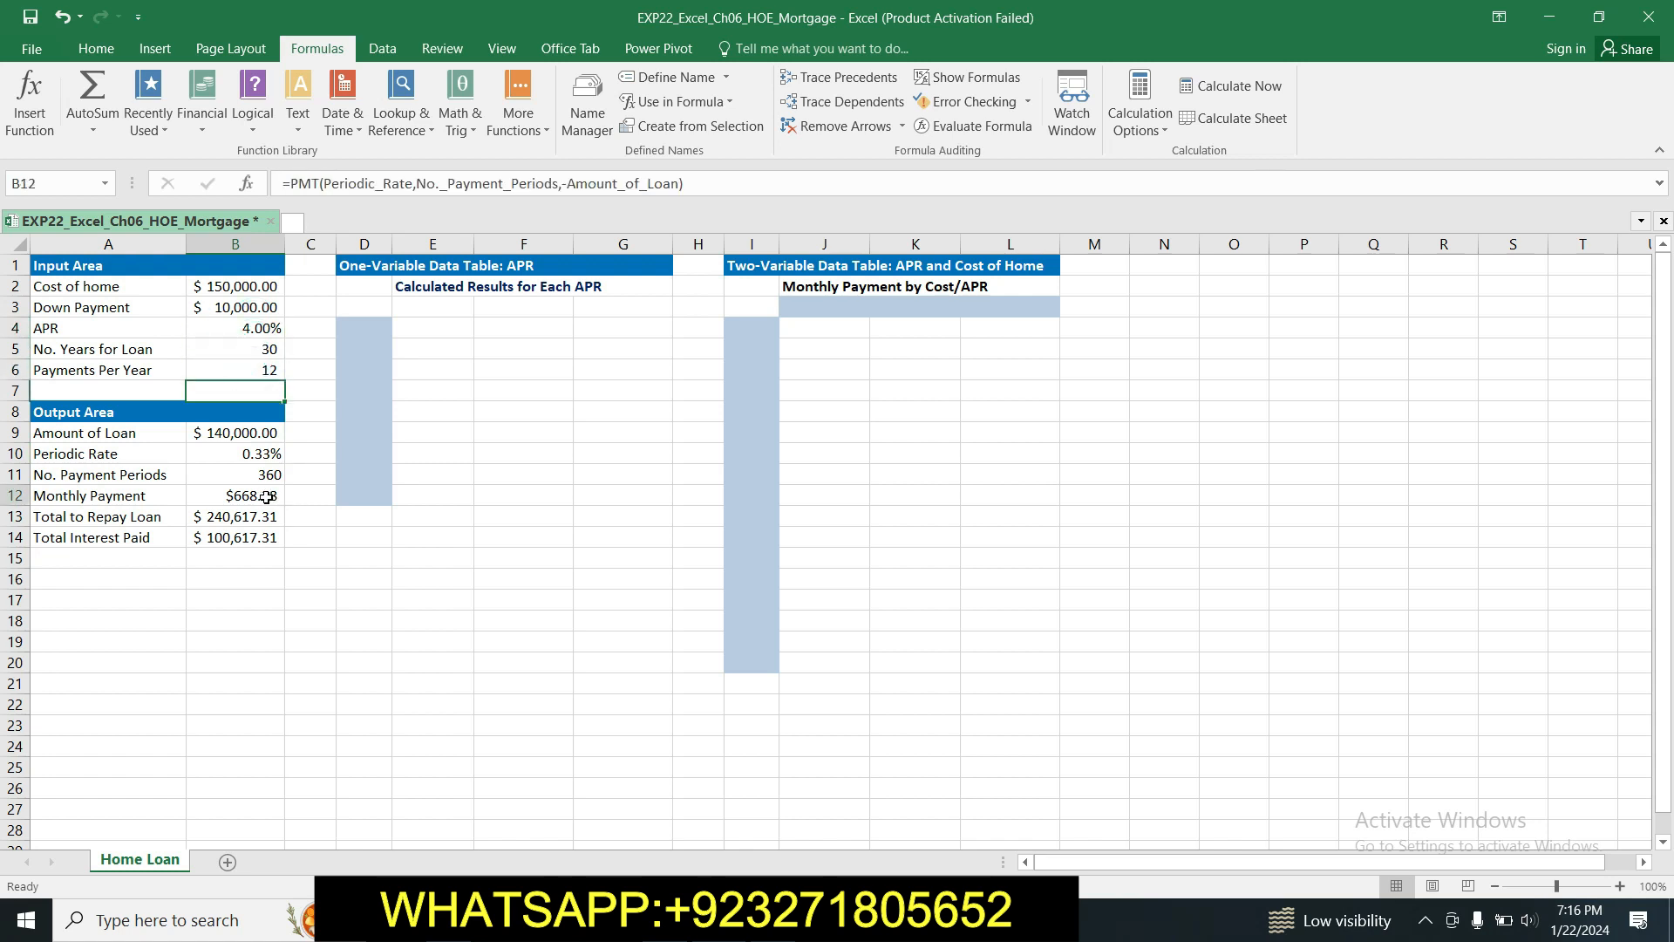
pyautogui.click(258, 437)
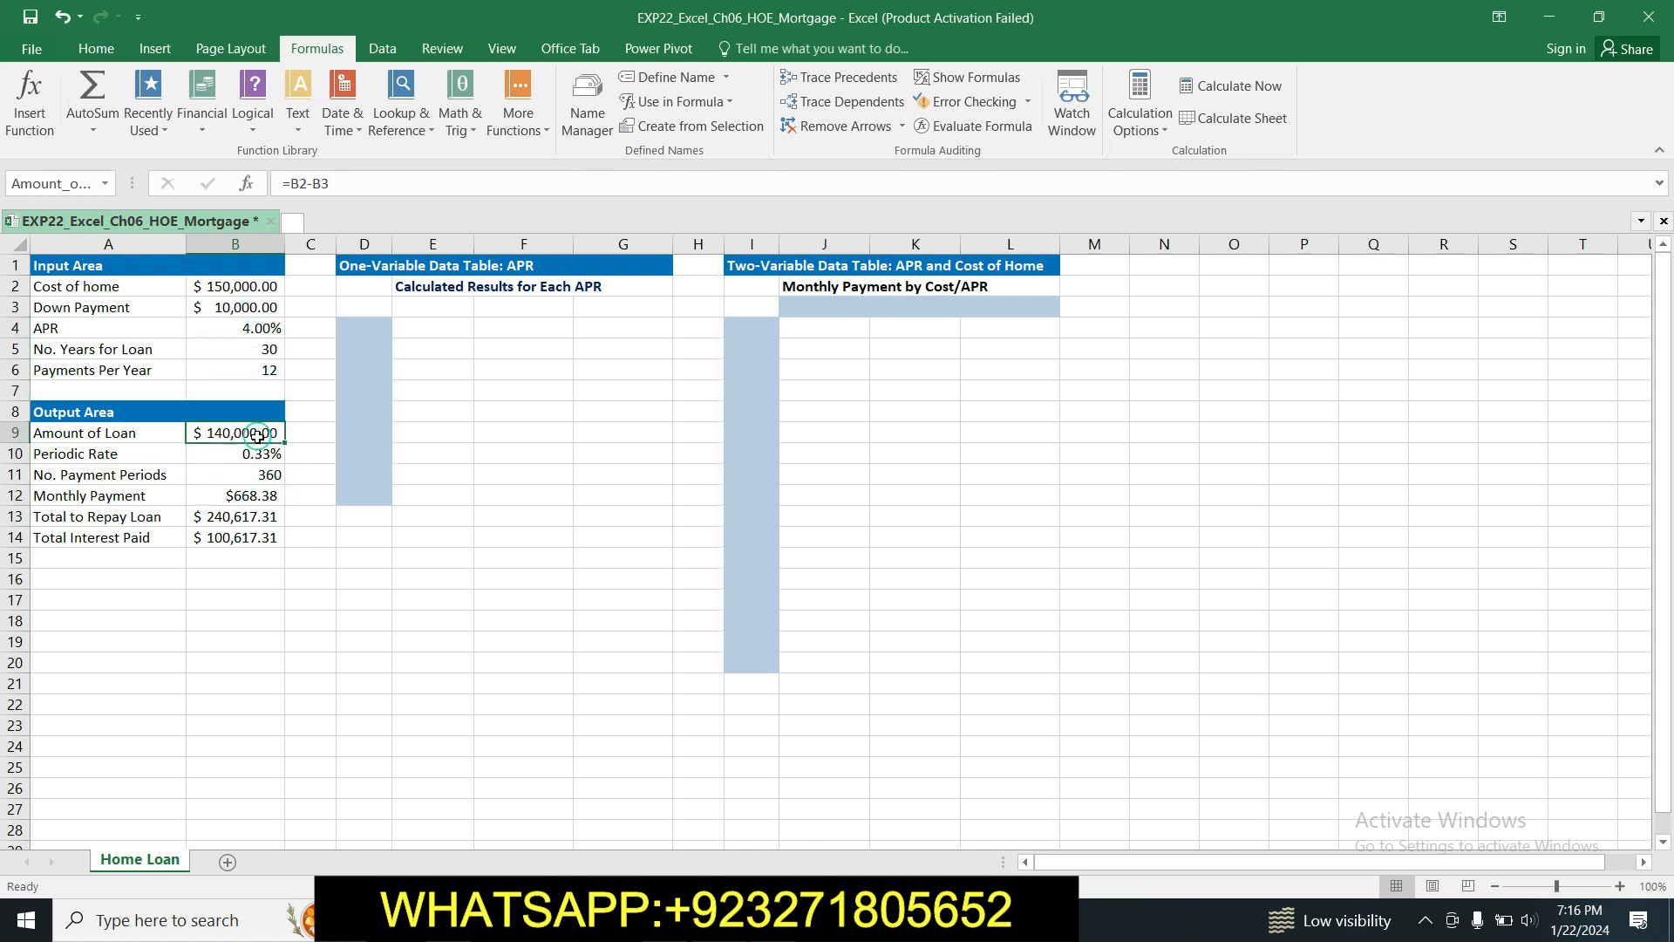
pyautogui.click(259, 518)
pyautogui.click(257, 536)
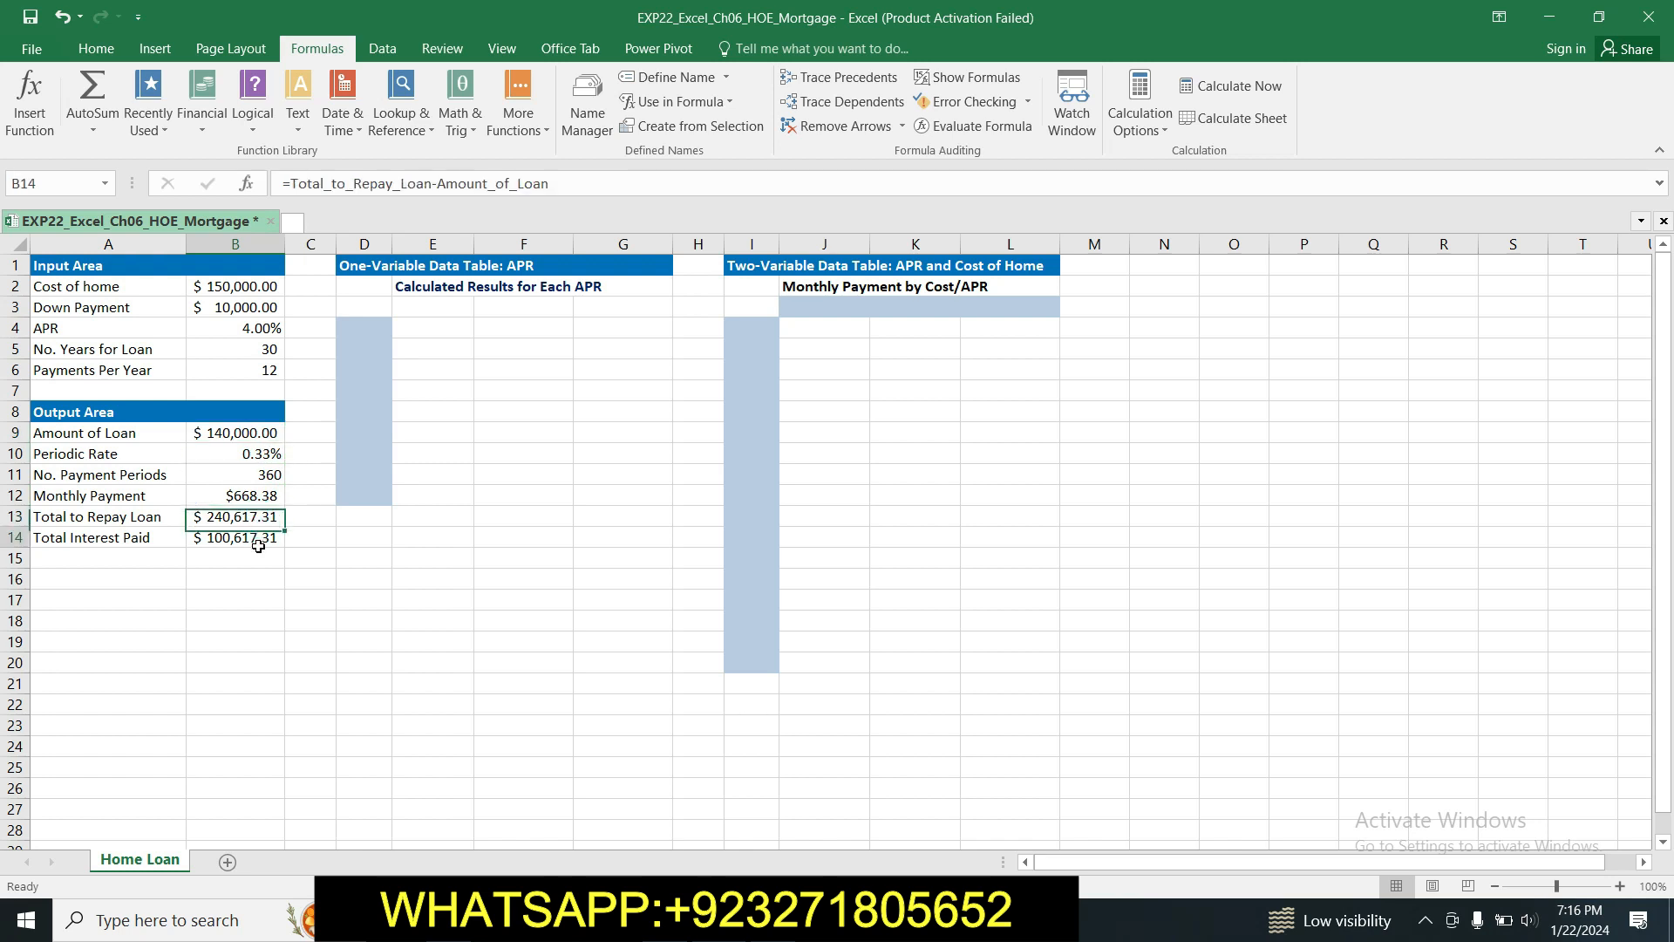
pyautogui.click(251, 496)
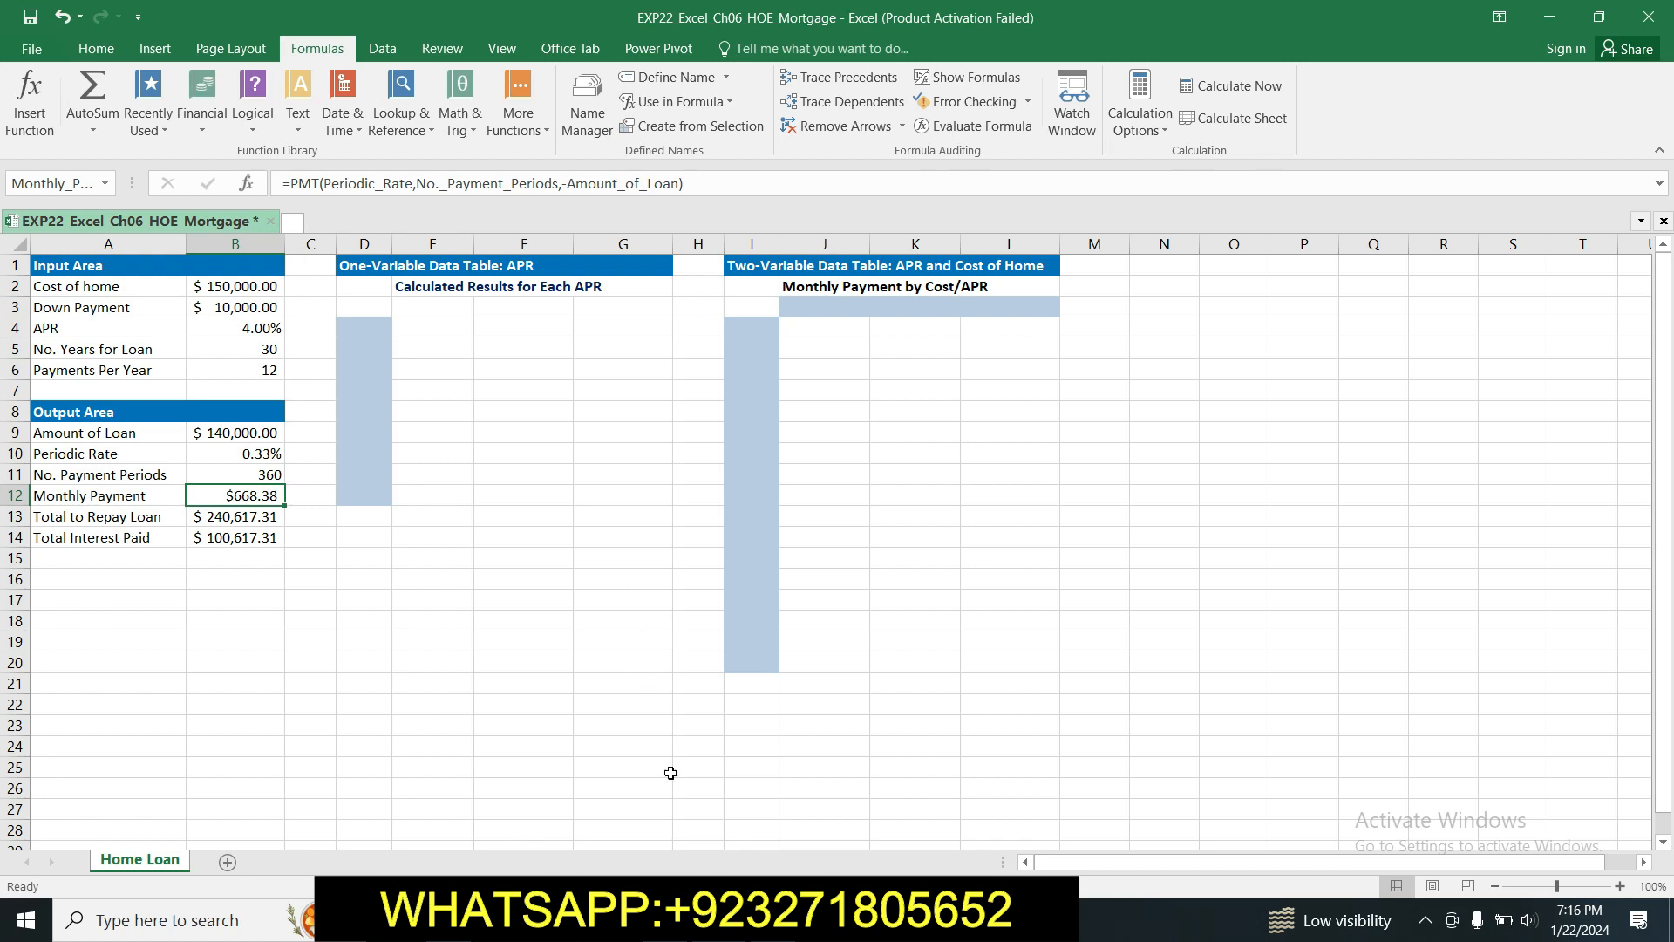
# Switch to the Word instructions and highlight the text of step 6 in yellow.
pyautogui.hotkey('alt', 'Tab')
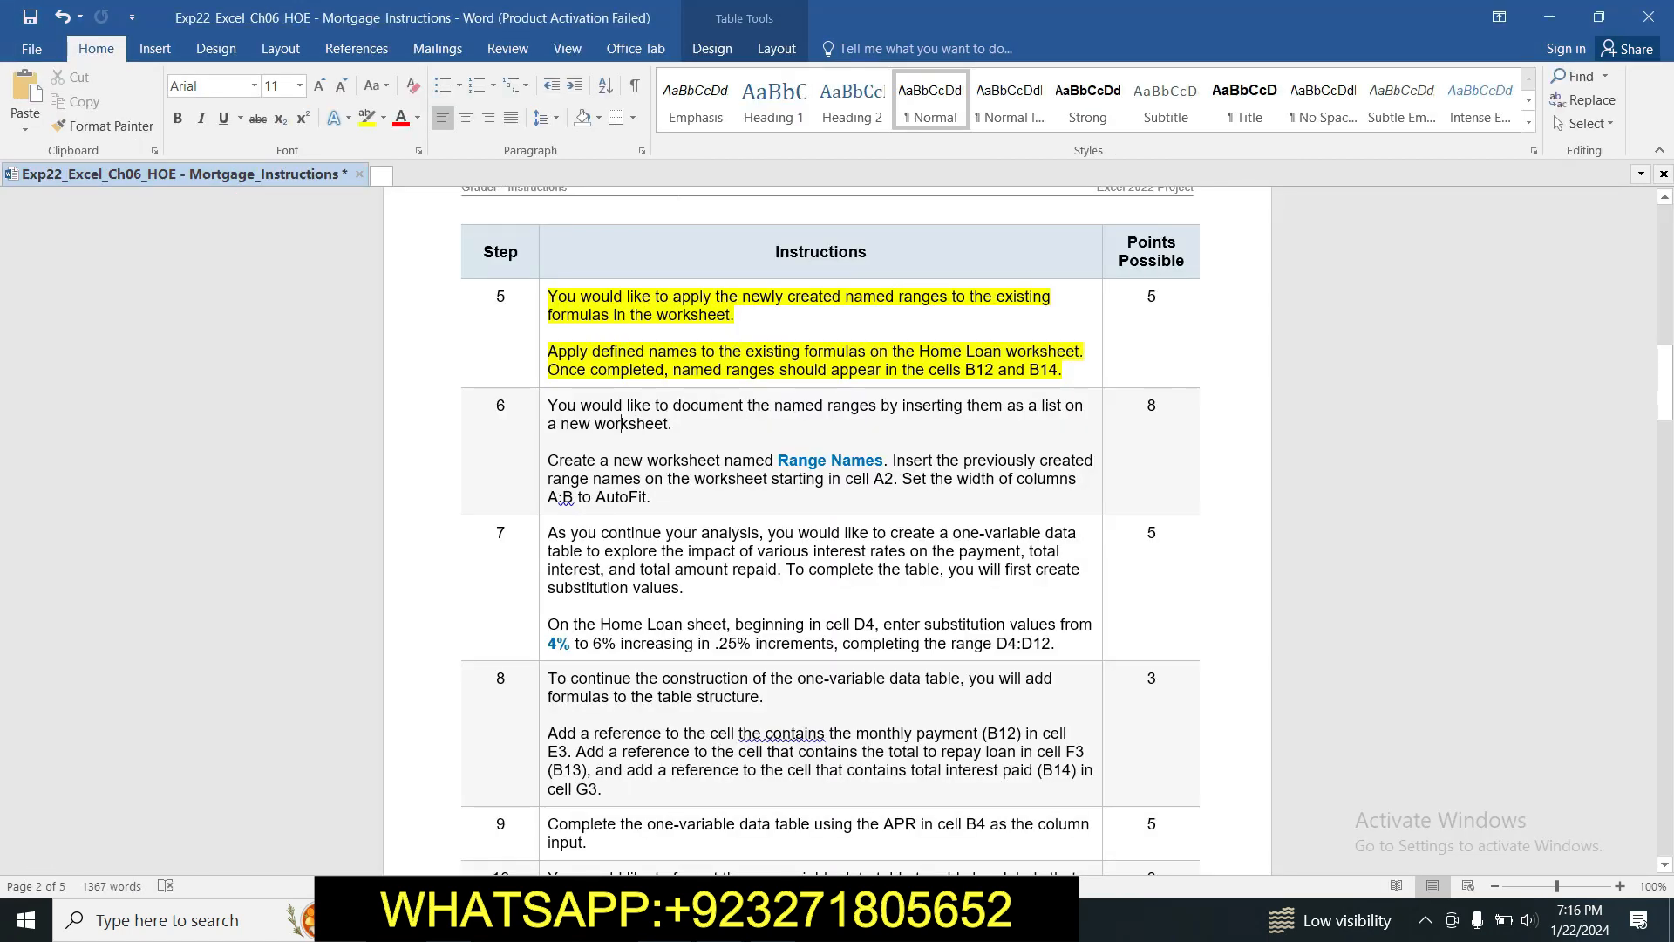
pyautogui.click(542, 402)
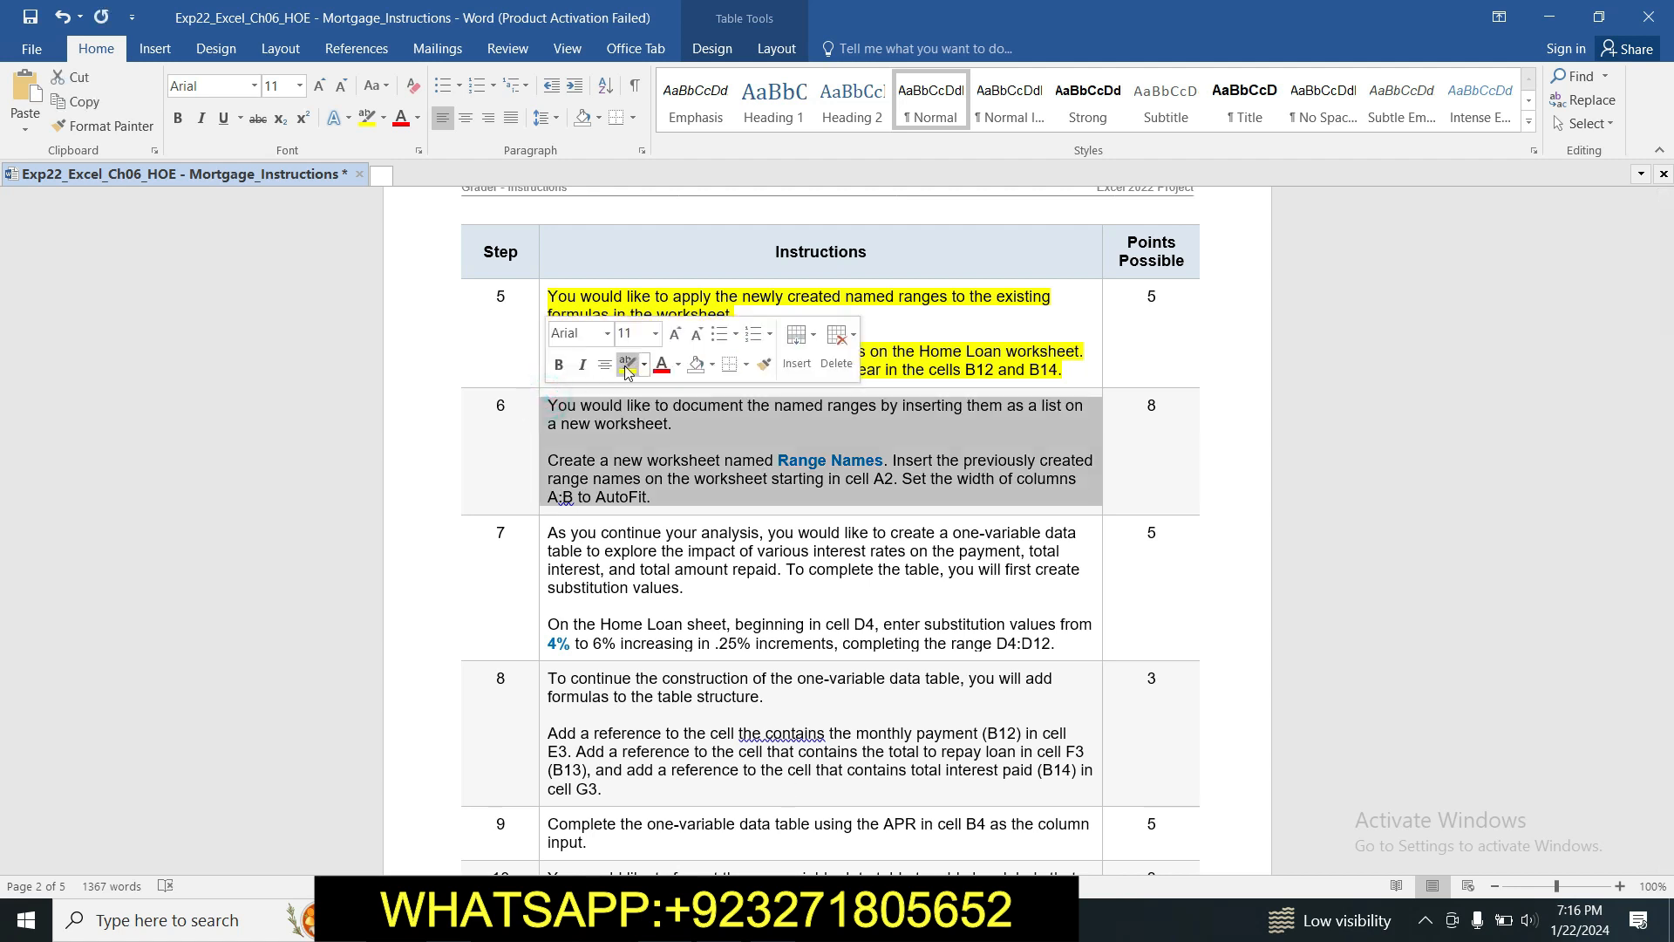
pyautogui.click(626, 367)
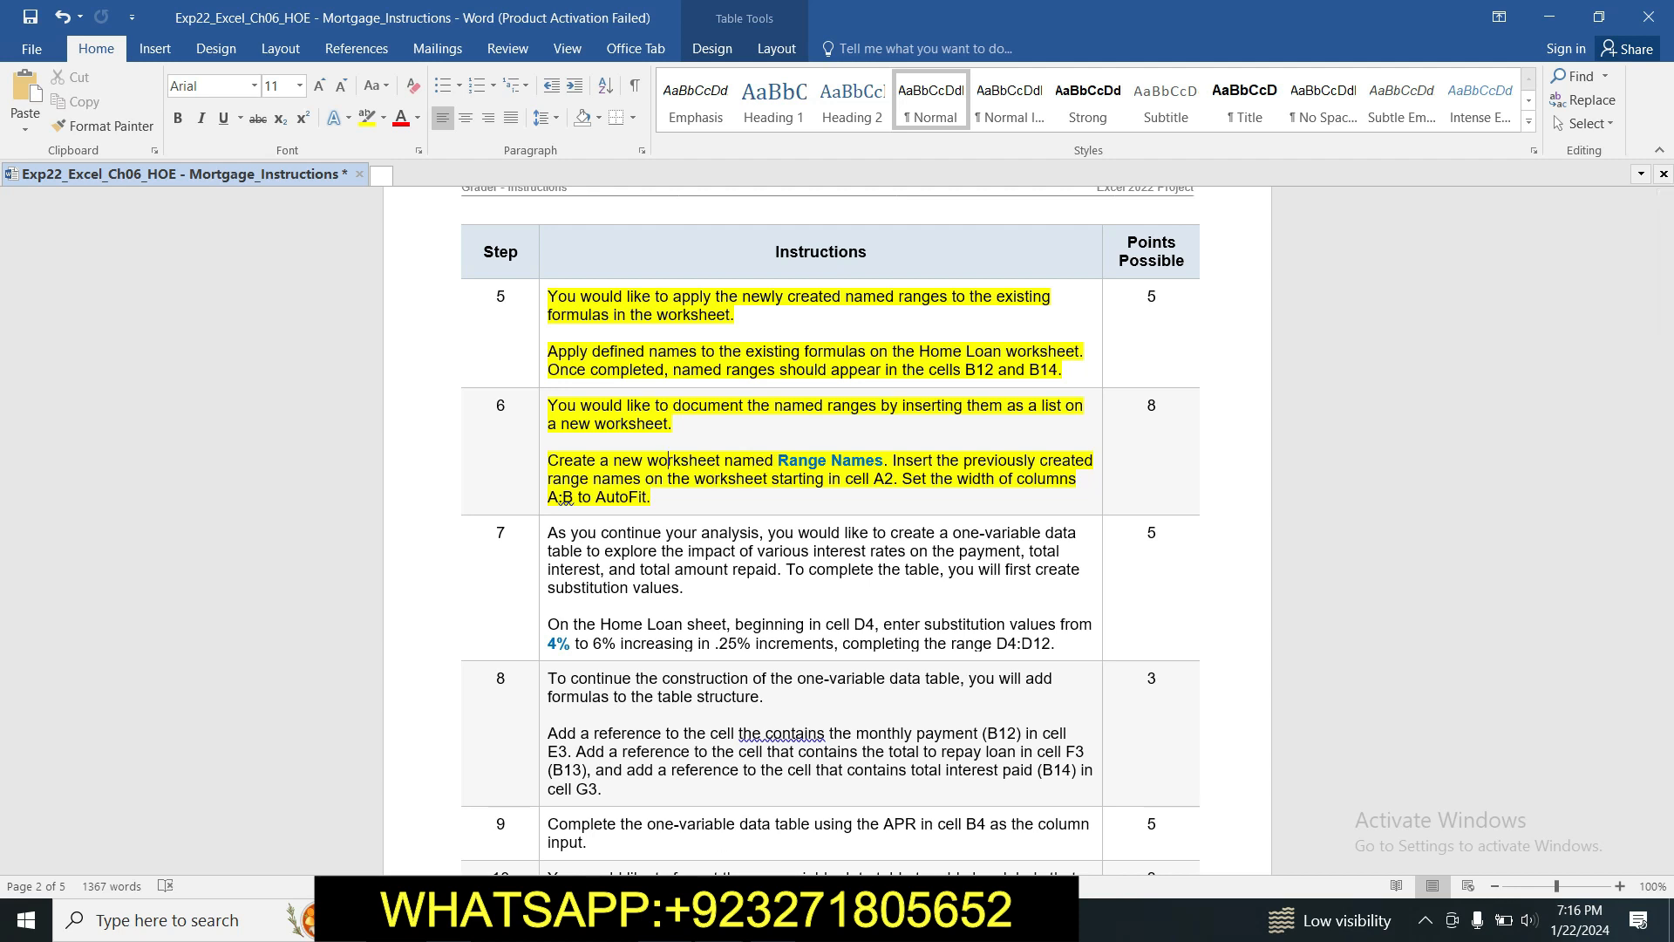
# Return to the Excel workbook, add a new worksheet after Home Loan and rename it Range Names as given in the instructions.
pyautogui.hotkey('alt', 'Tab')
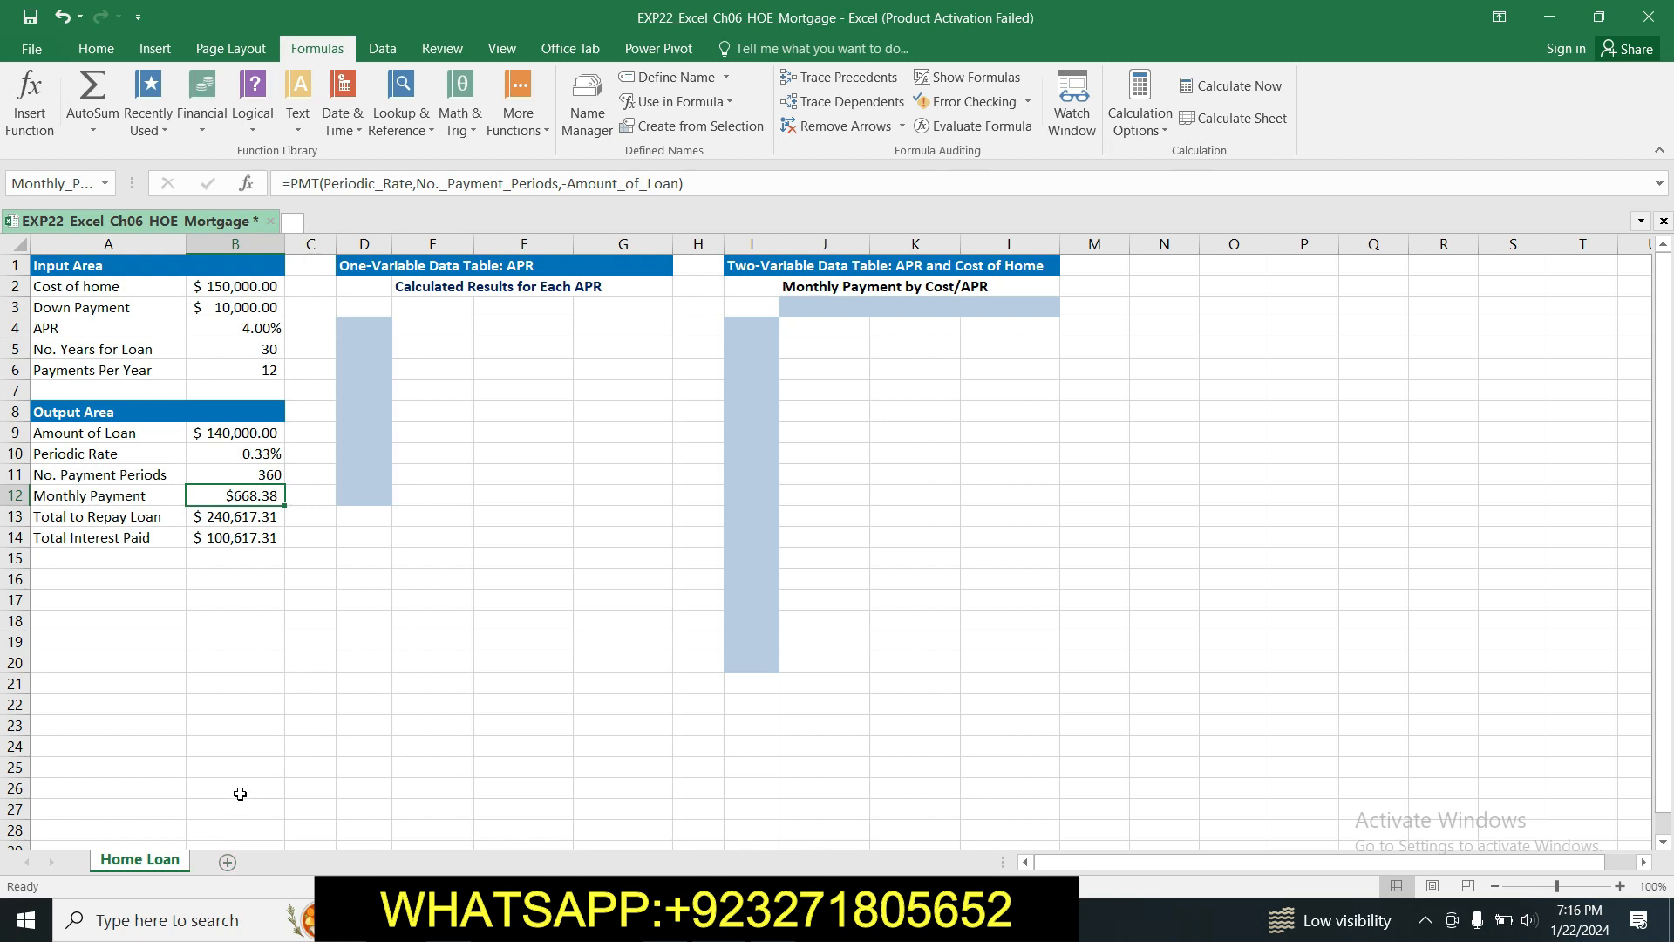
pyautogui.click(228, 865)
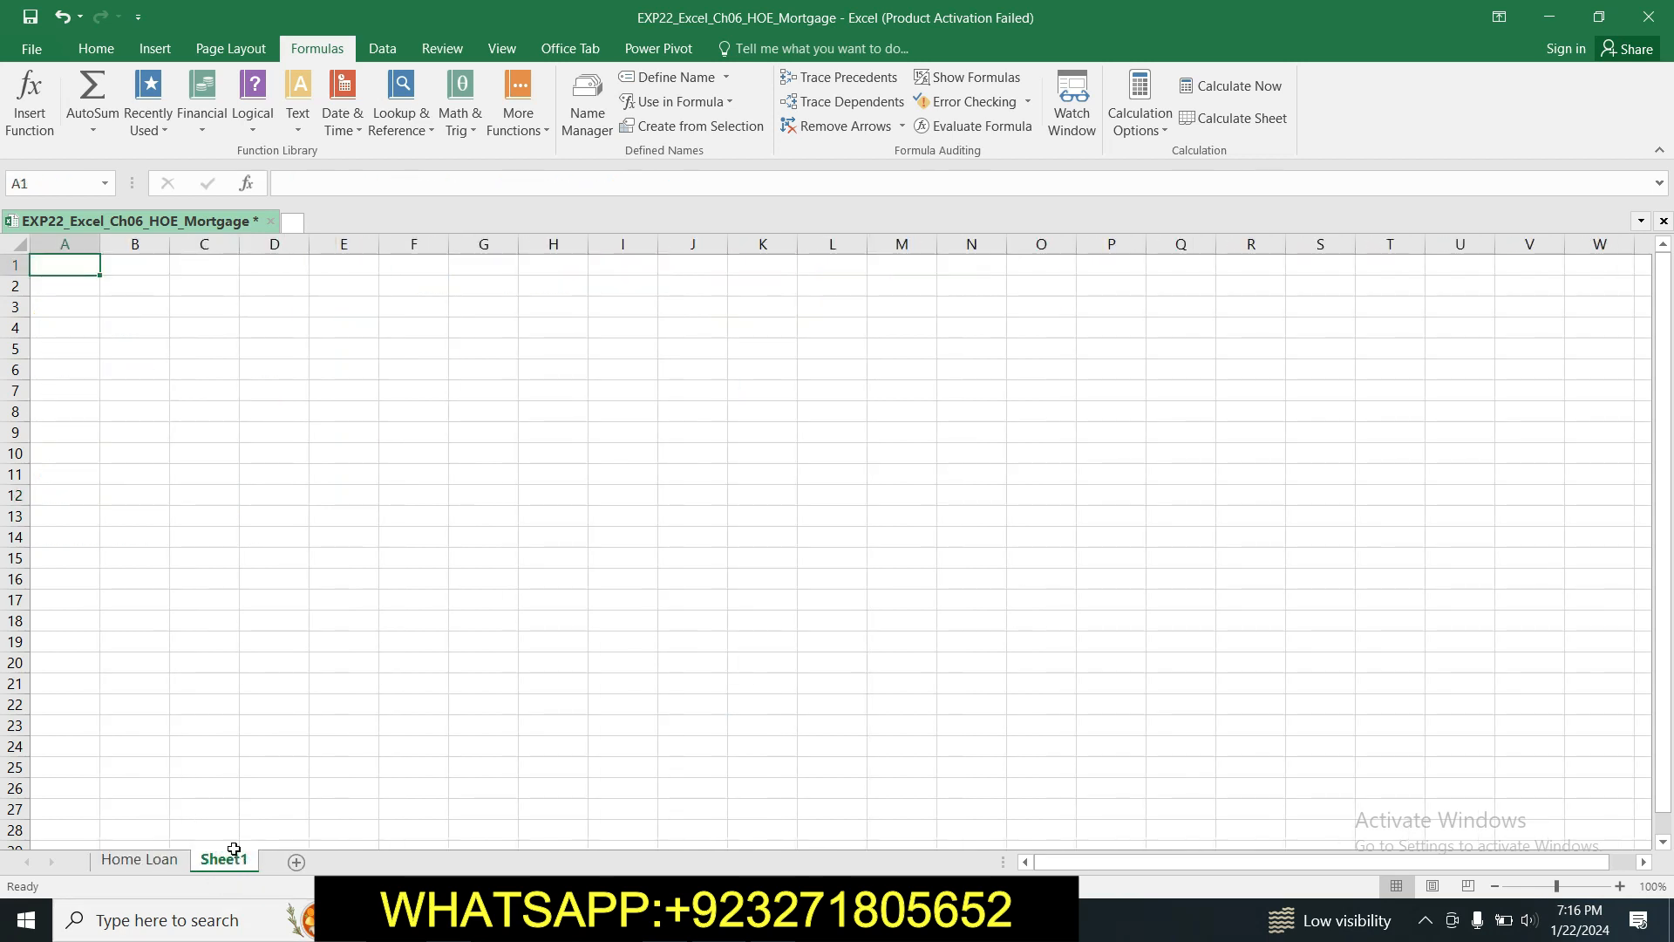
pyautogui.hotkey('alt', 'Tab')
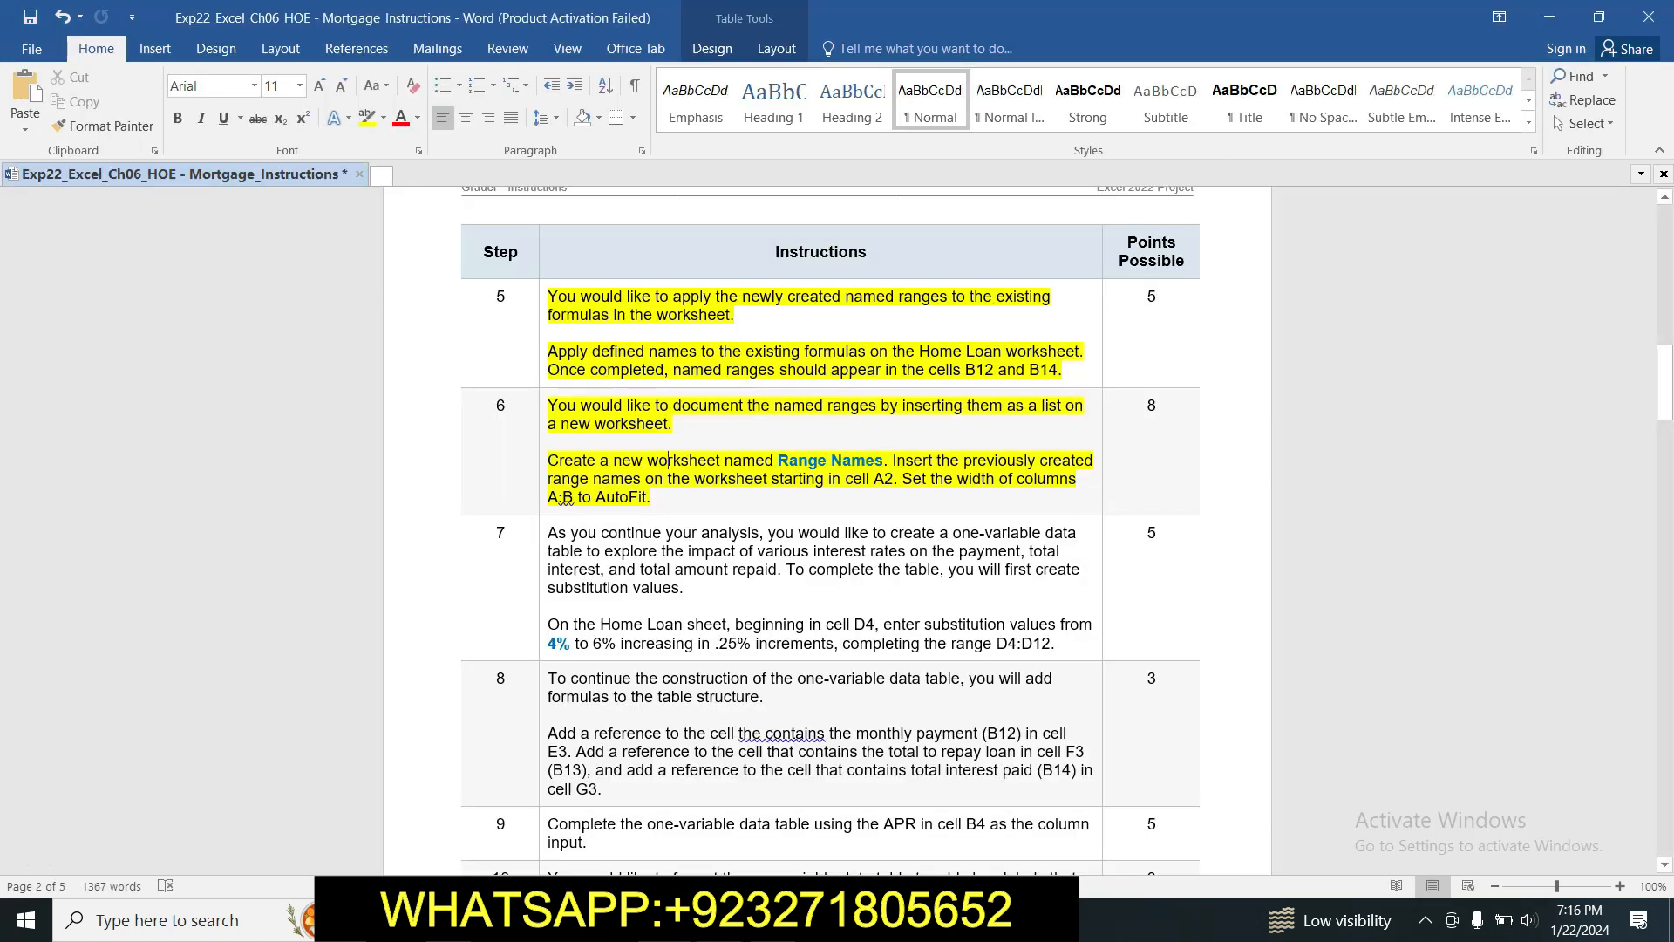
pyautogui.moveTo(782, 460); pyautogui.dragTo(882, 464)
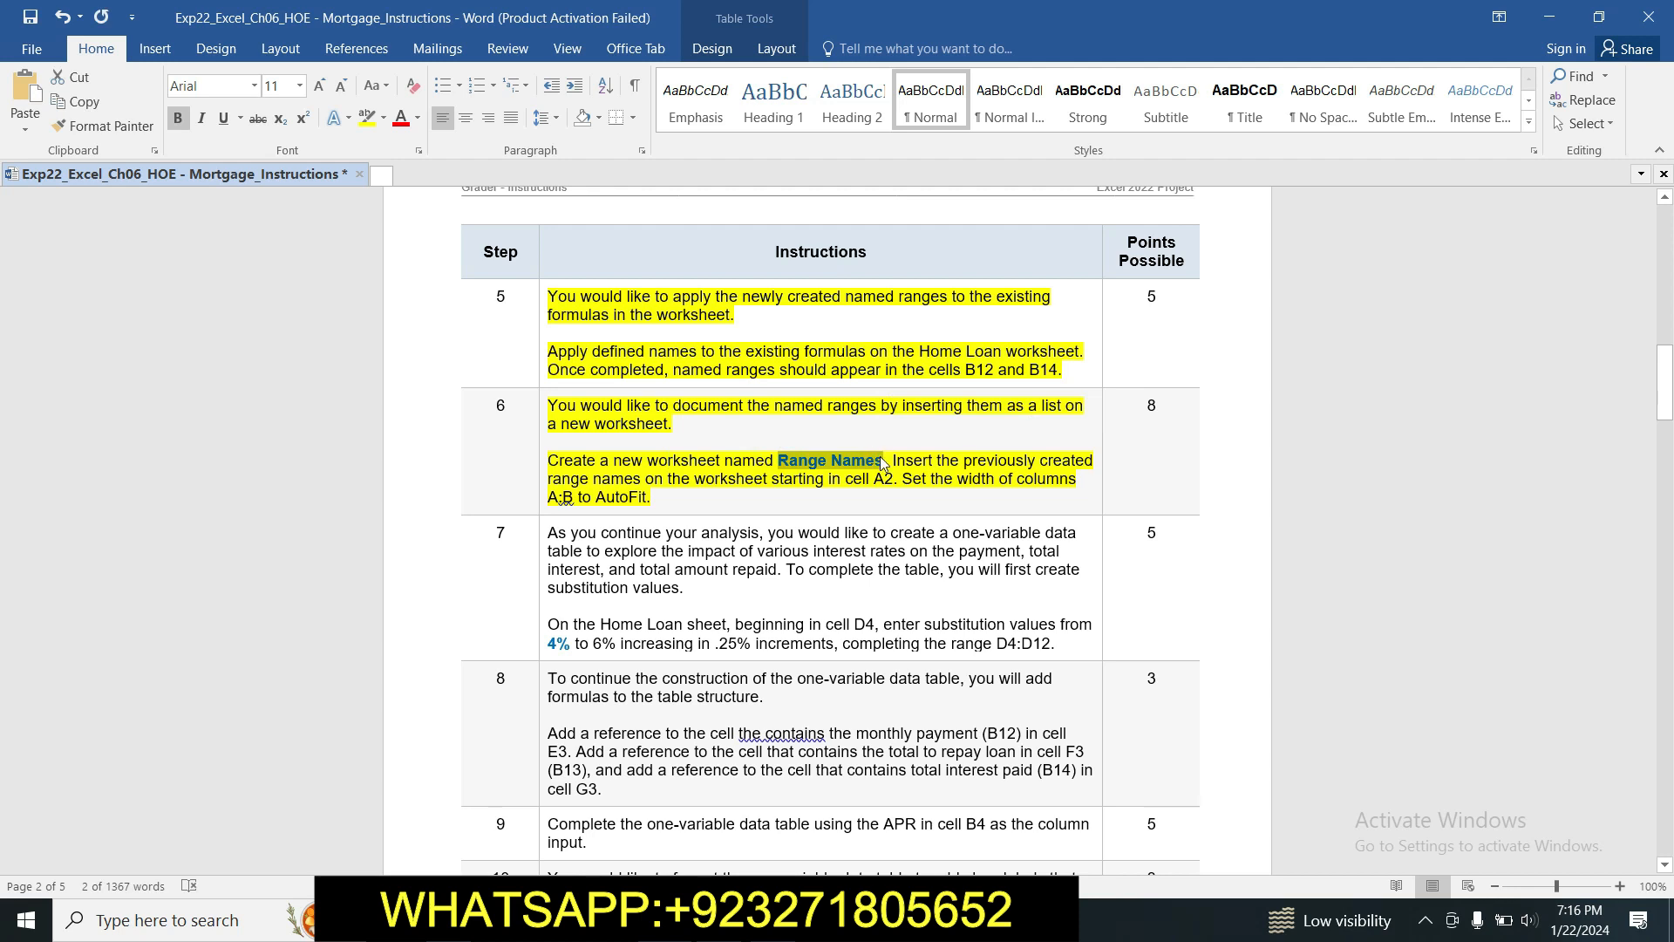
pyautogui.hotkey('alt', 'Tab')
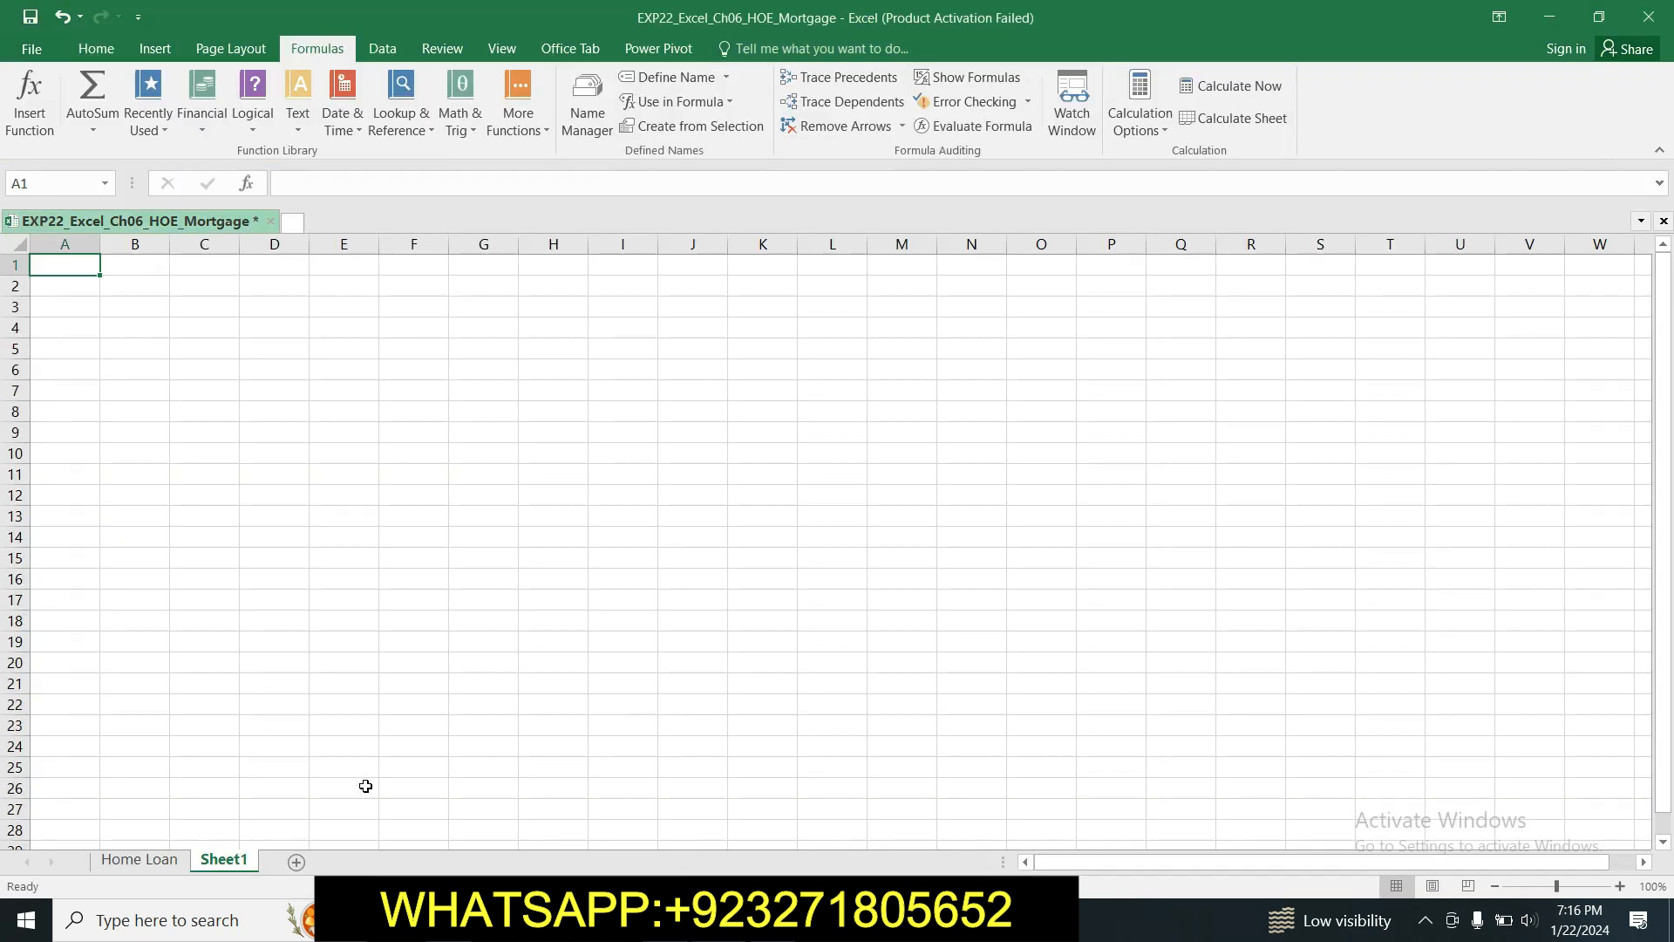
pyautogui.rightClick(233, 863)
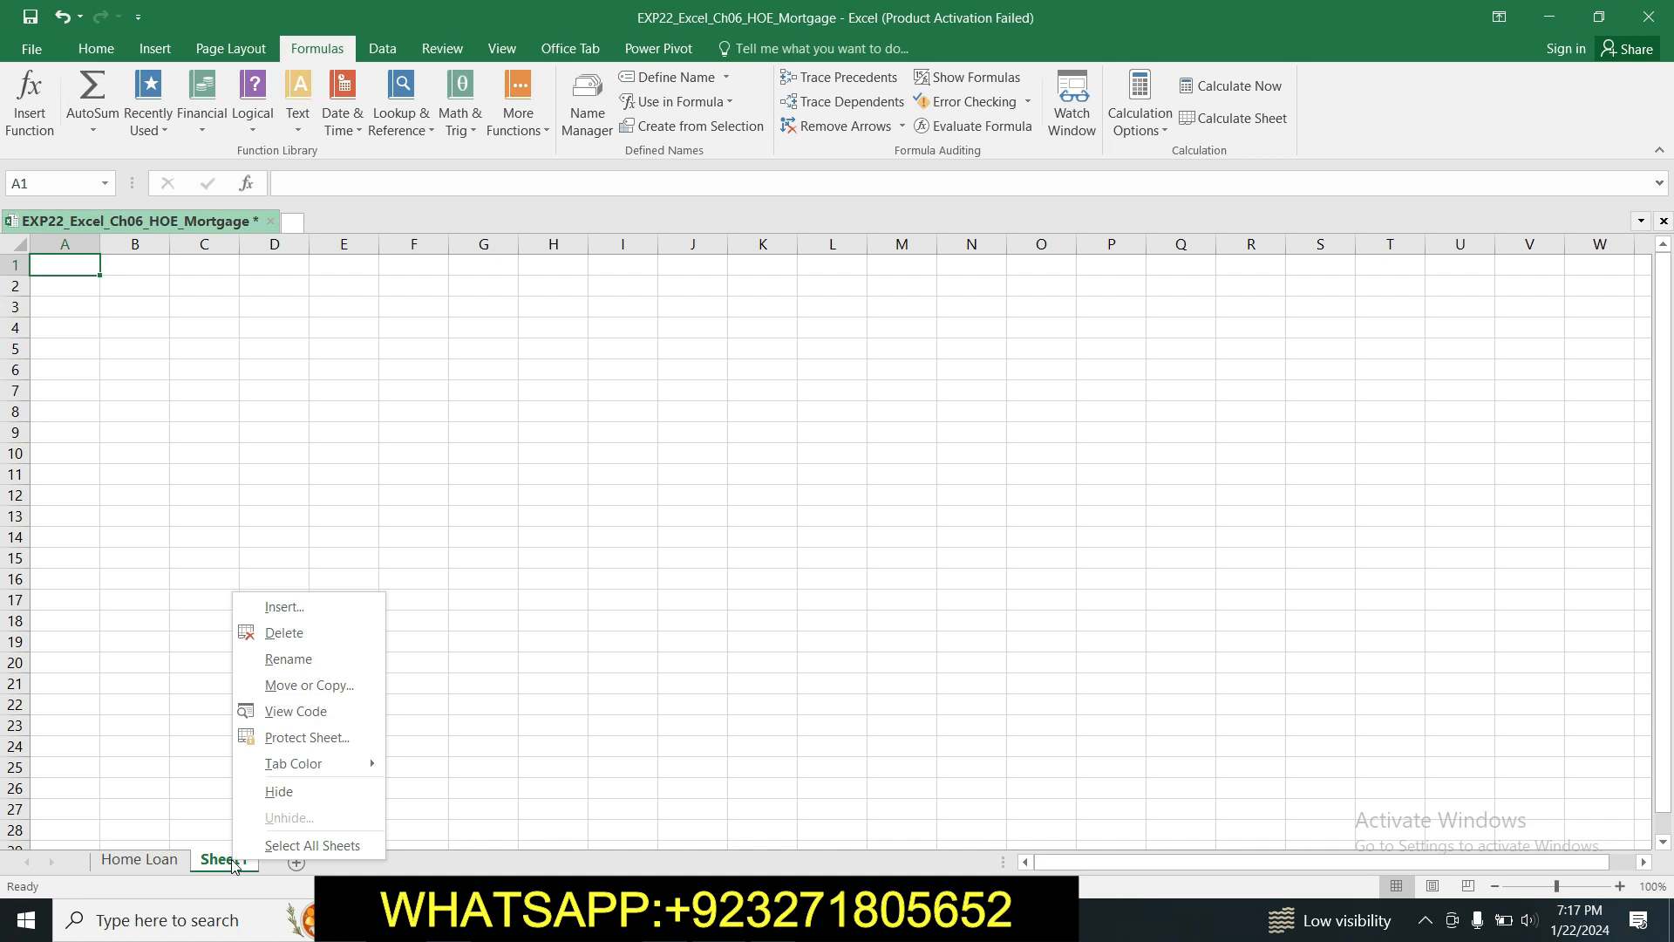
pyautogui.click(312, 659)
pyautogui.write('Range Names')
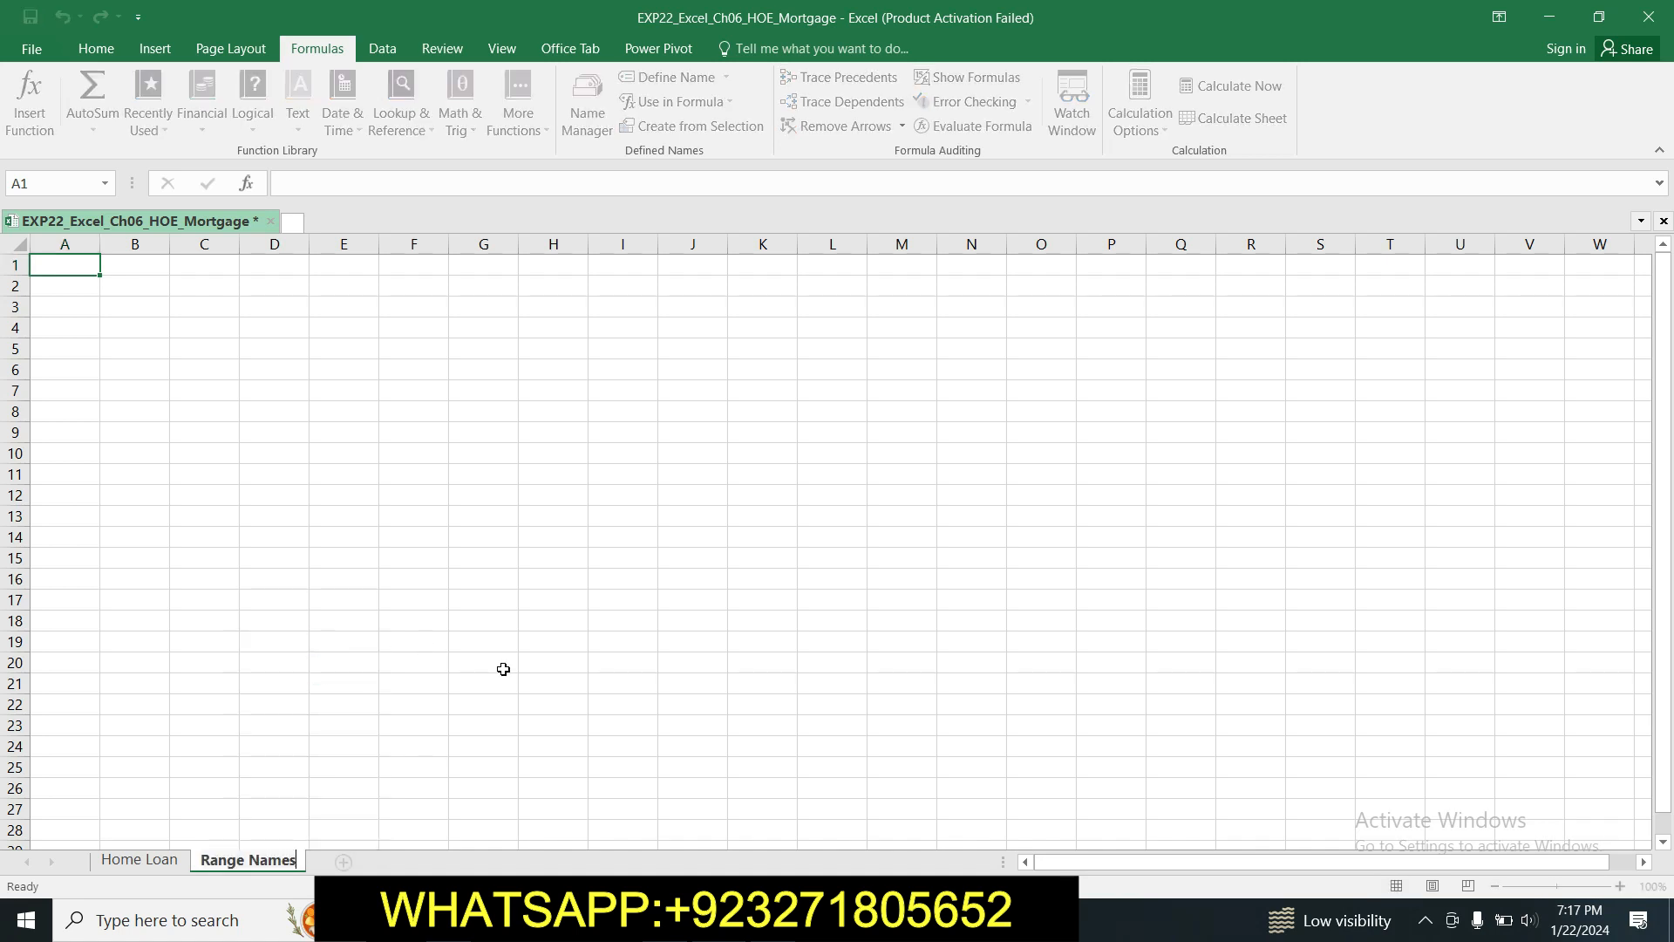
# Paste the list of all defined range names on the Range Names worksheet starting in A1, consulting step 6 of the Word instructions.
pyautogui.hotkey('alt', 'Tab')
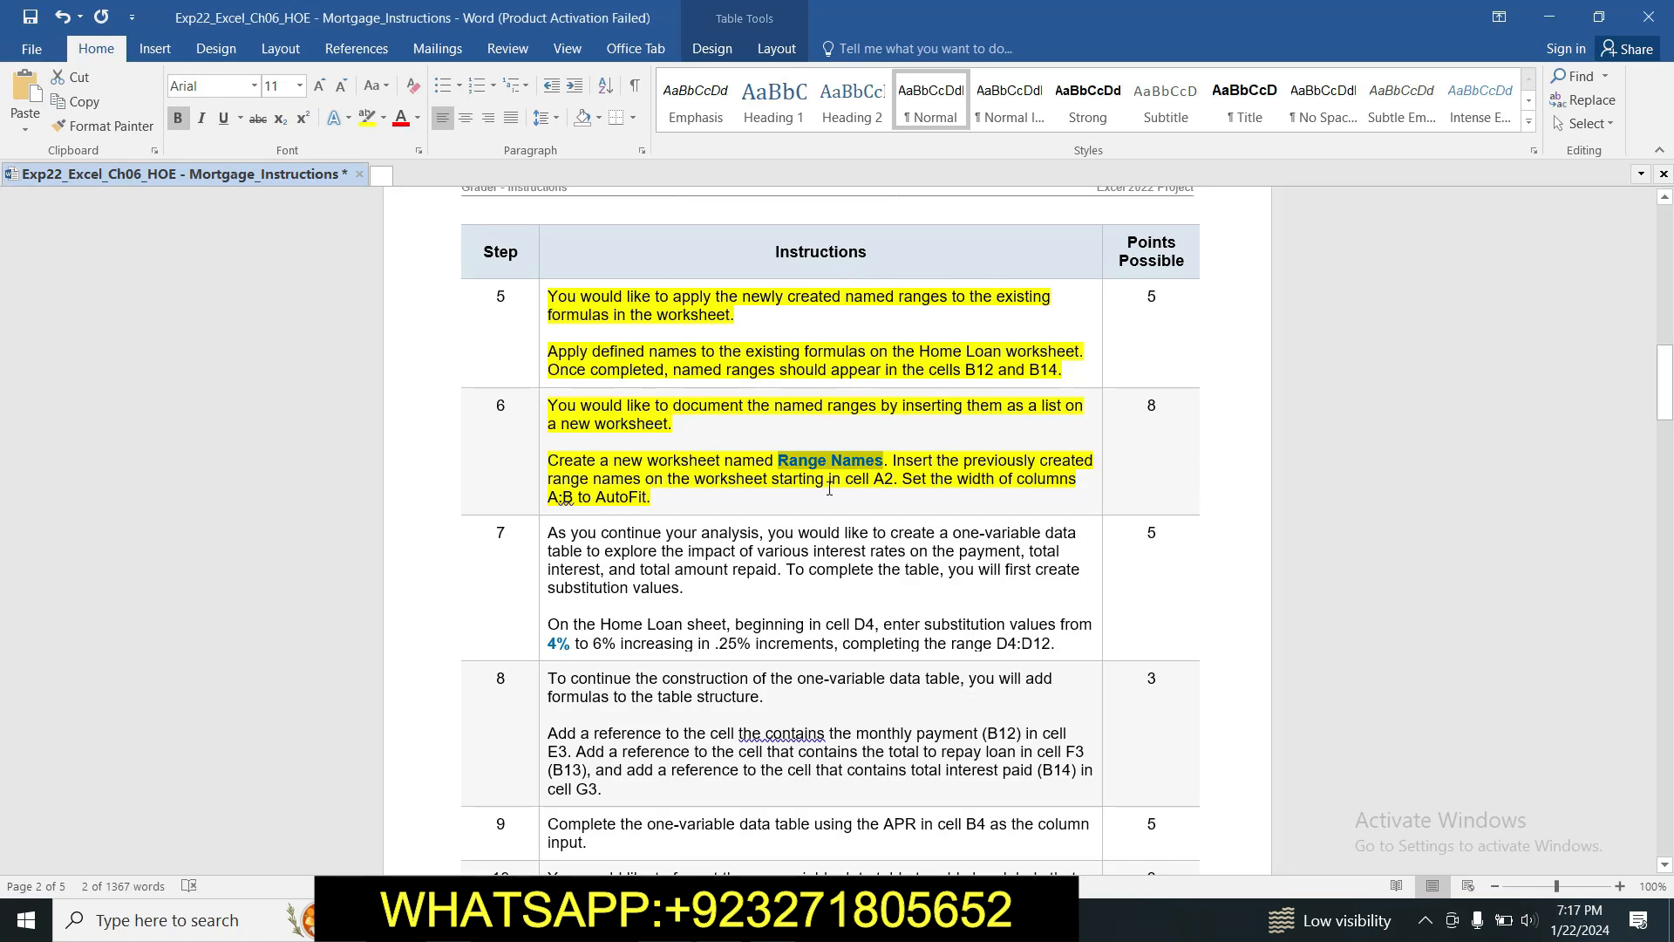
pyautogui.hotkey('alt', 'Tab')
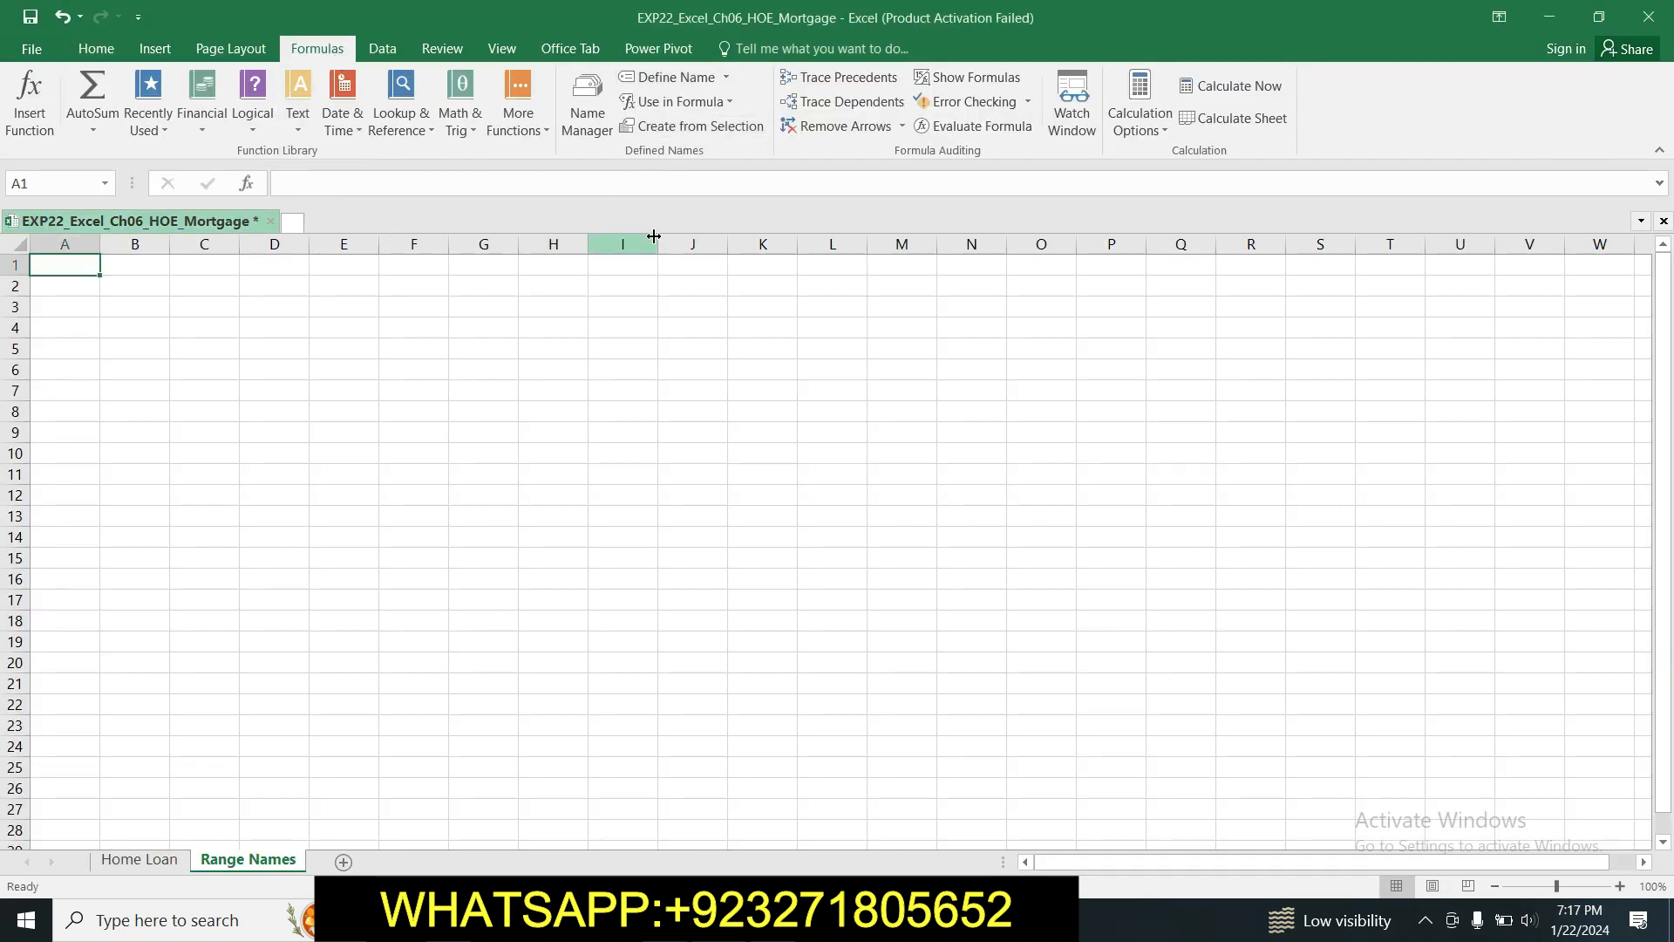
pyautogui.click(702, 79)
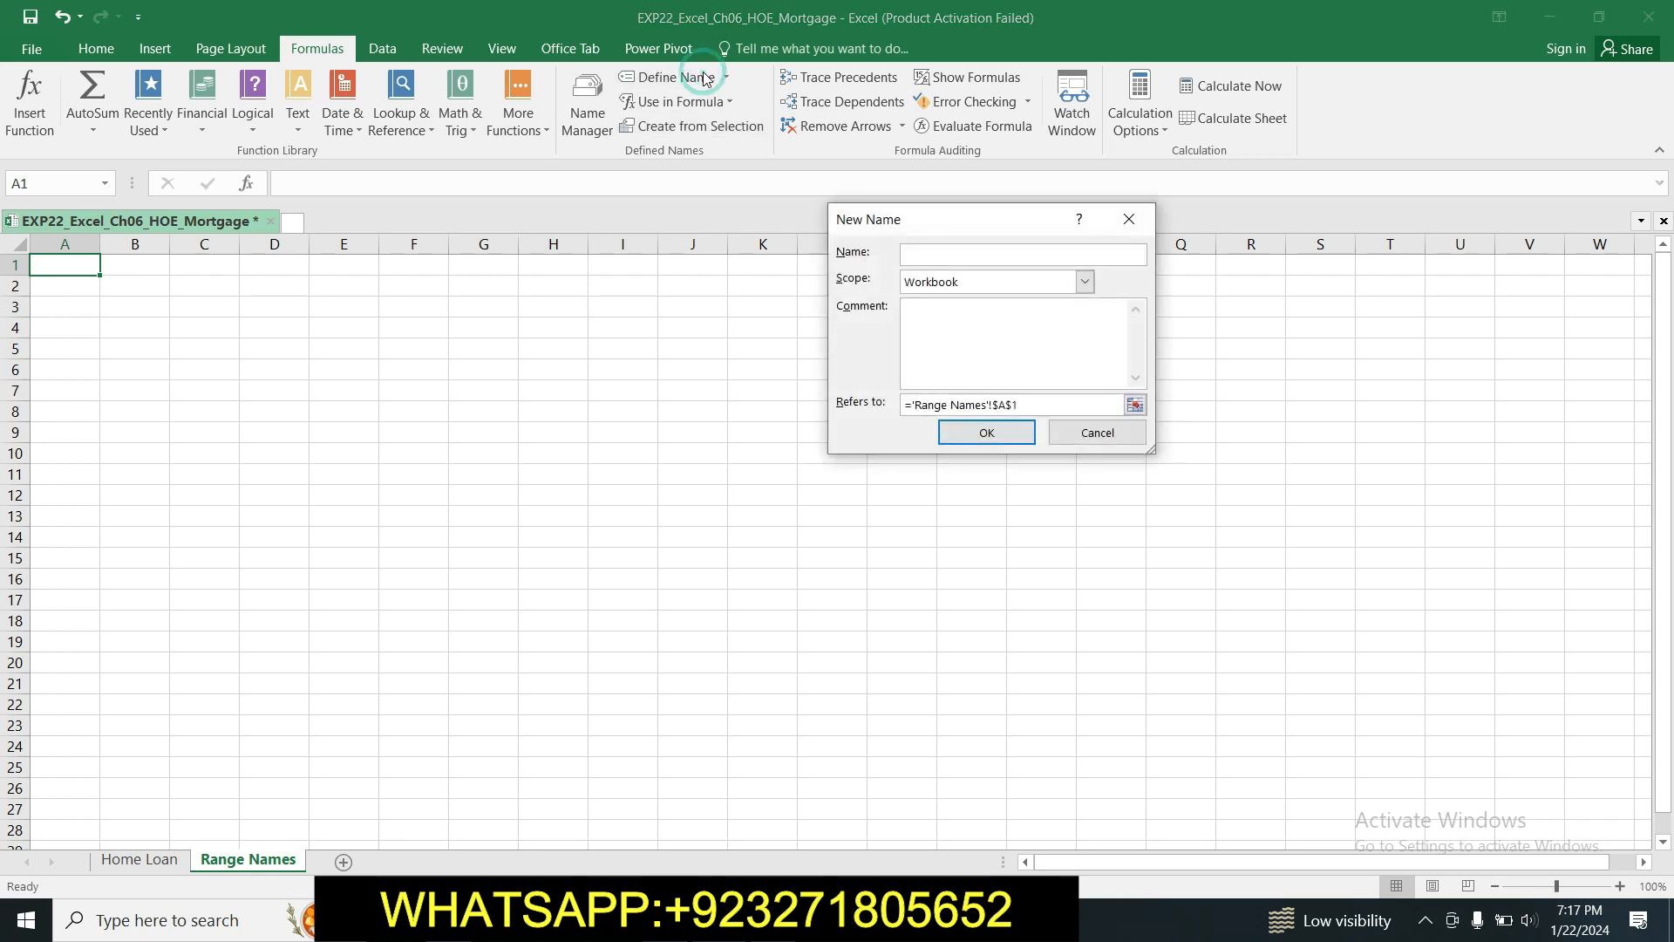
pyautogui.click(1128, 218)
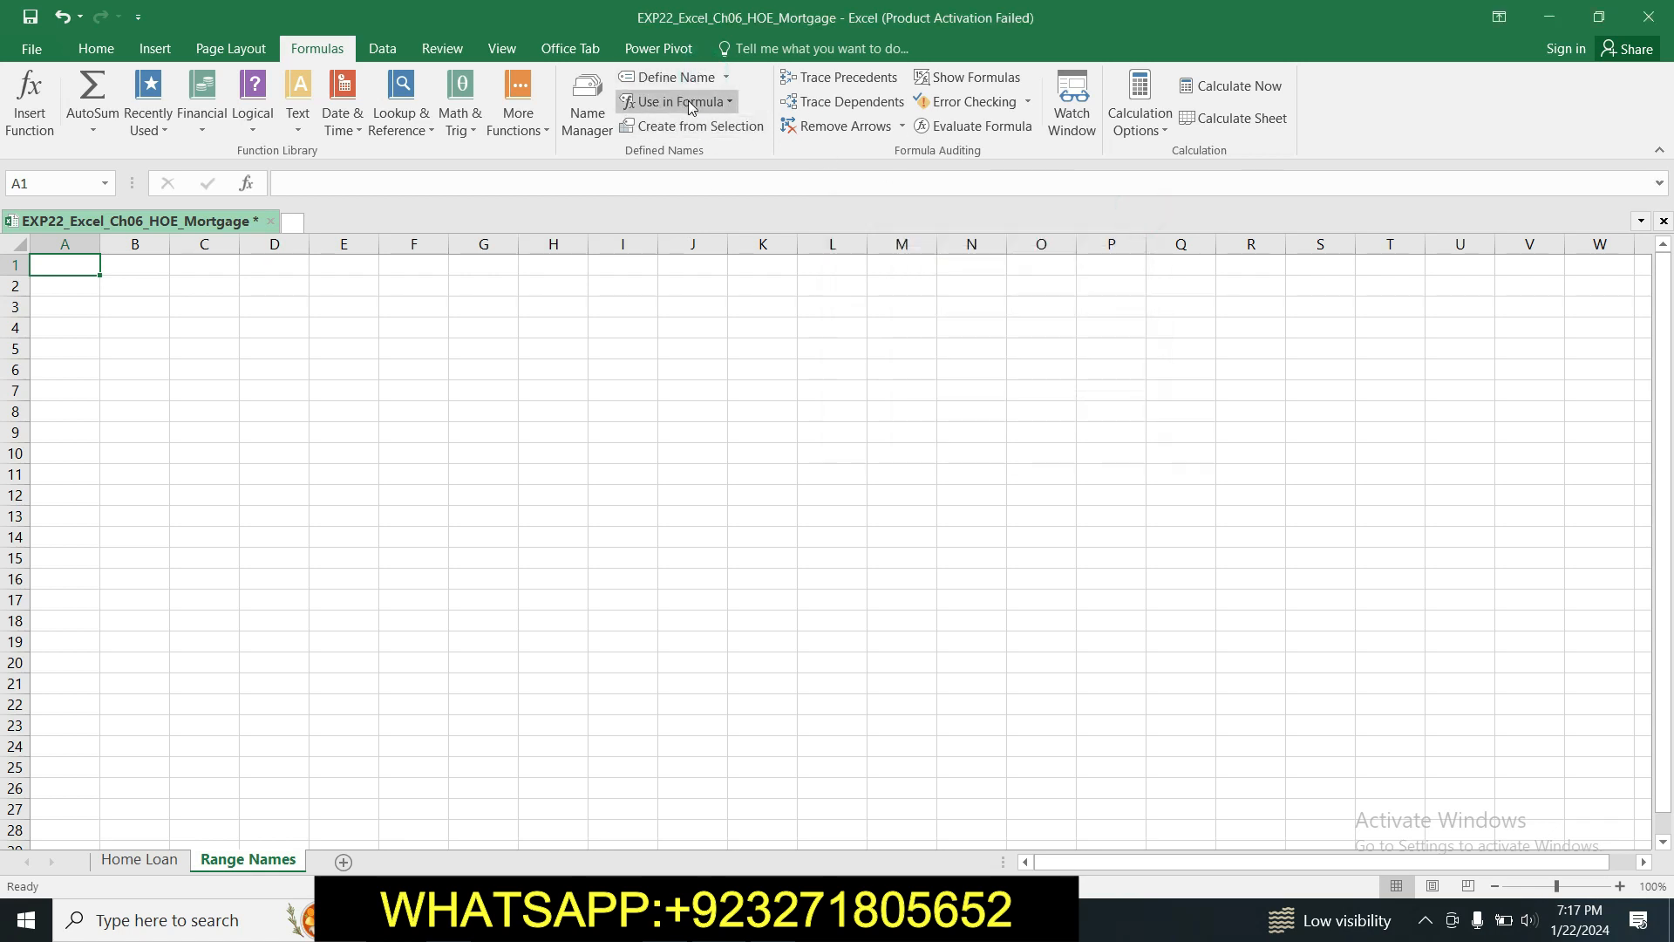
pyautogui.click(692, 101)
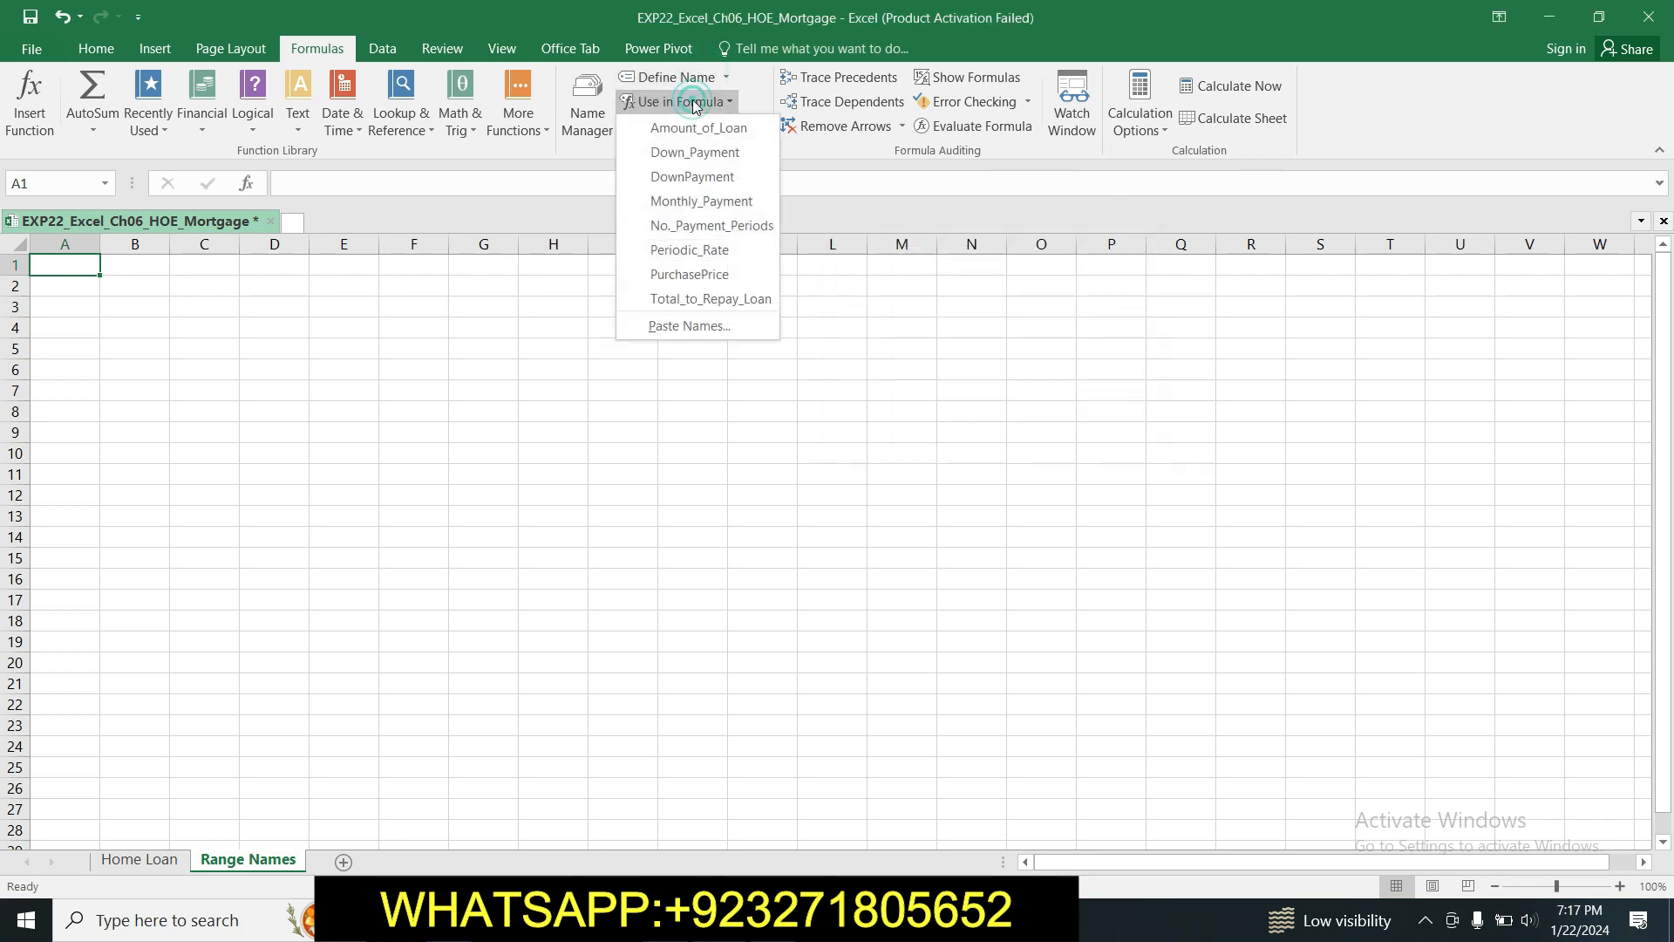
pyautogui.click(681, 326)
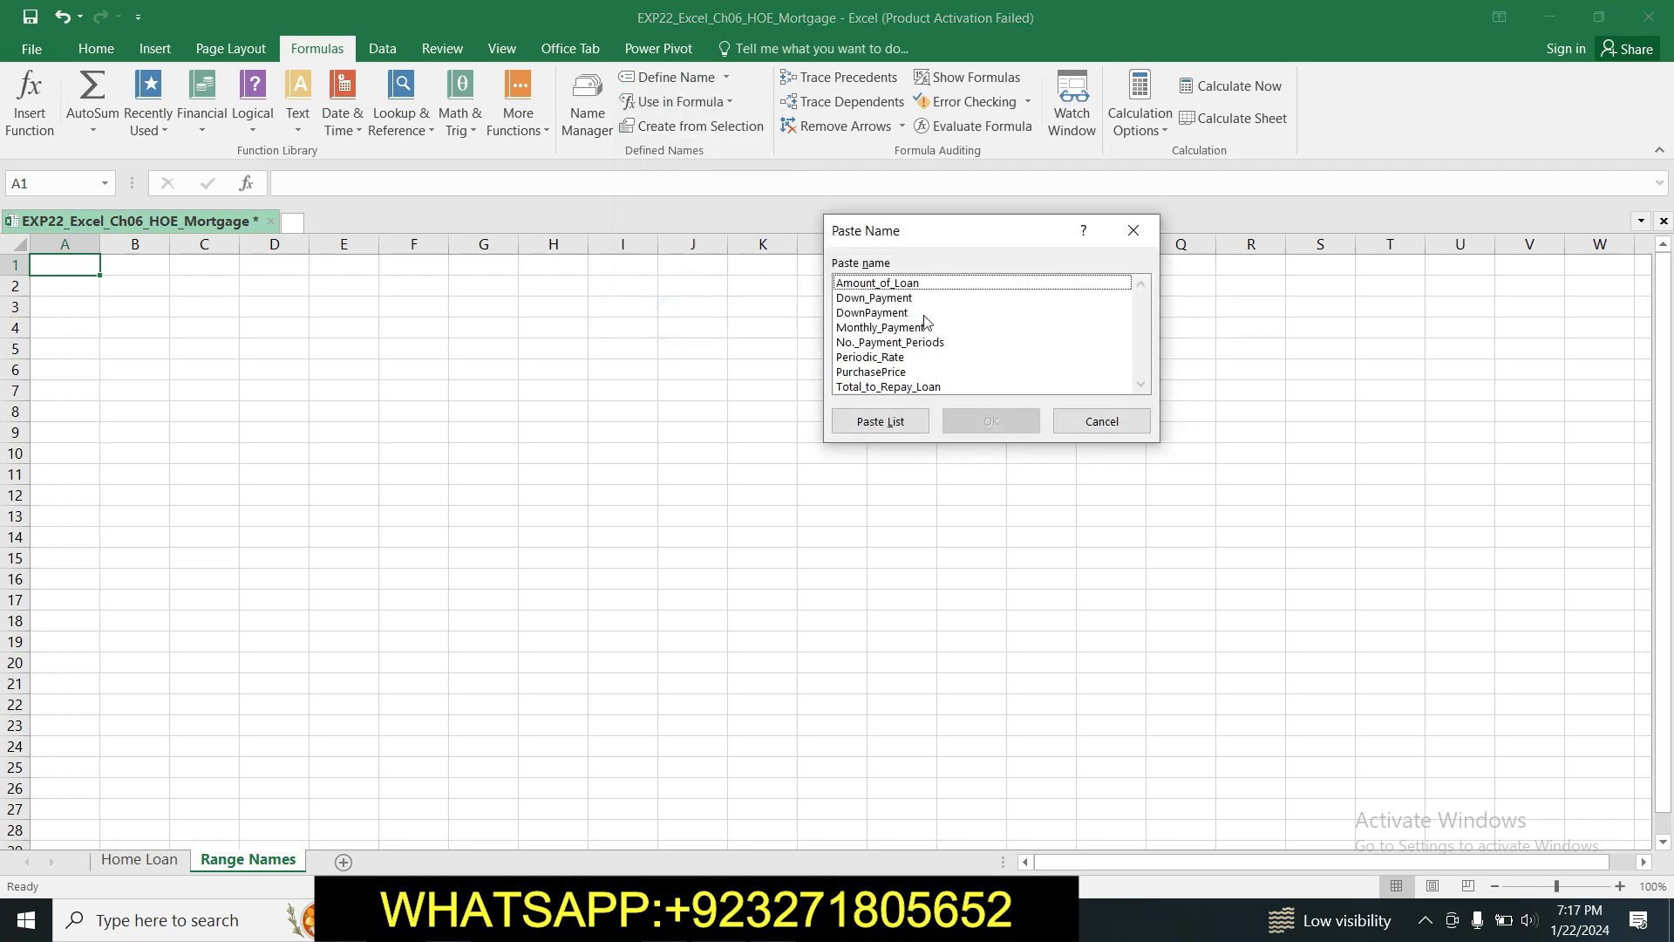
pyautogui.click(863, 424)
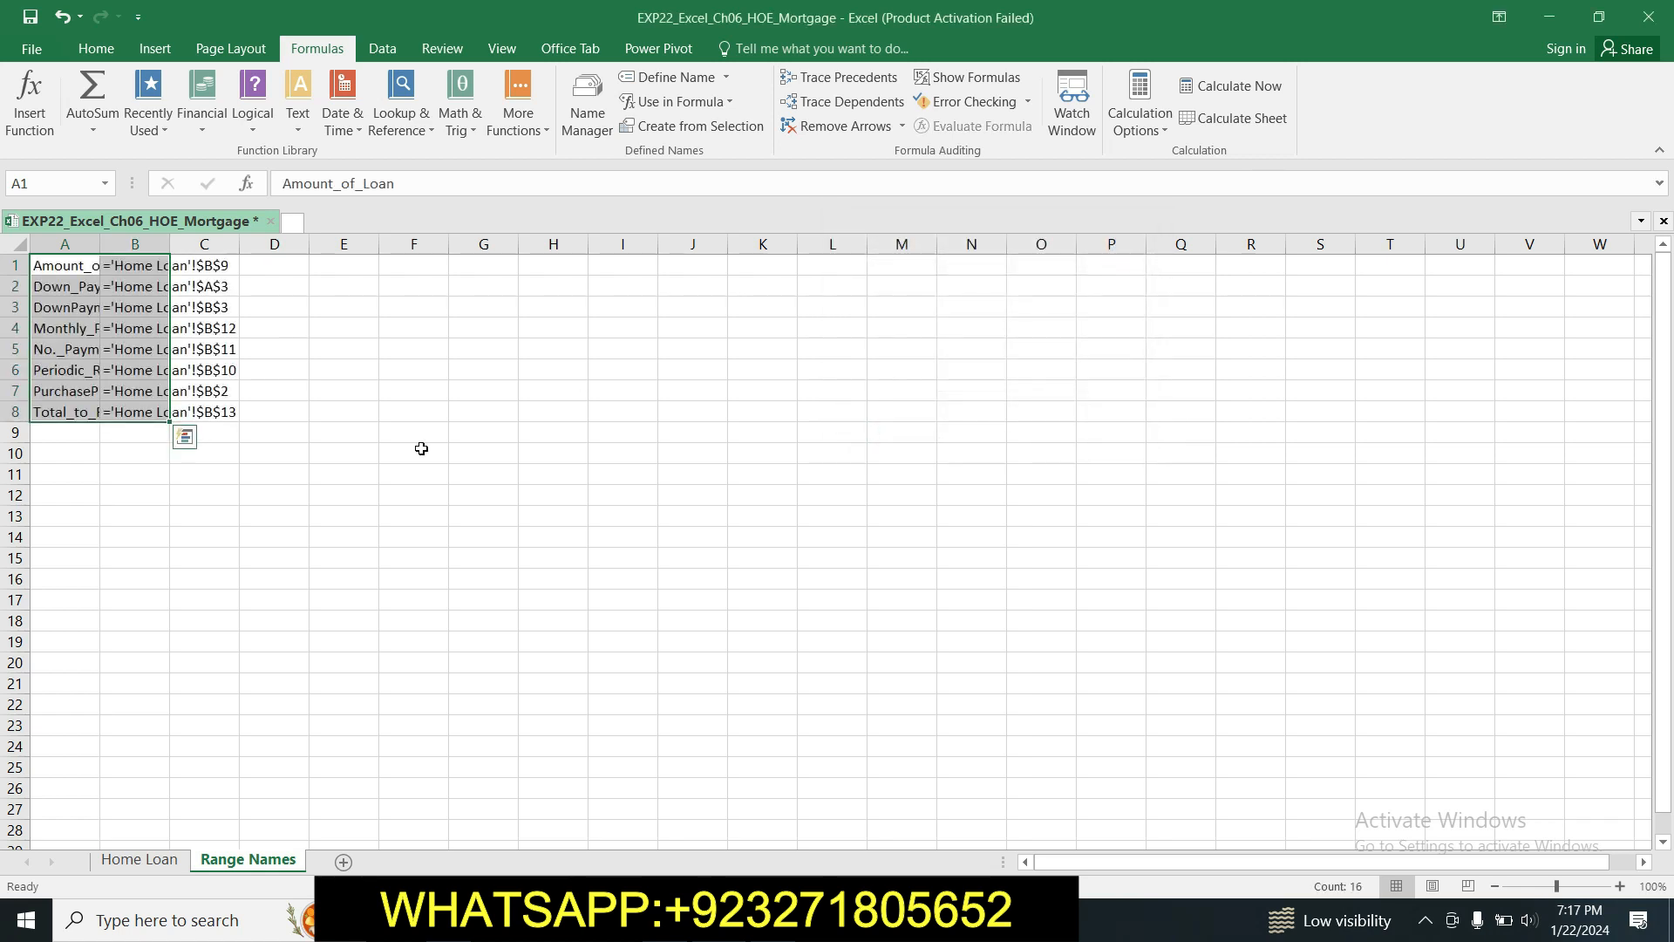
pyautogui.click(348, 436)
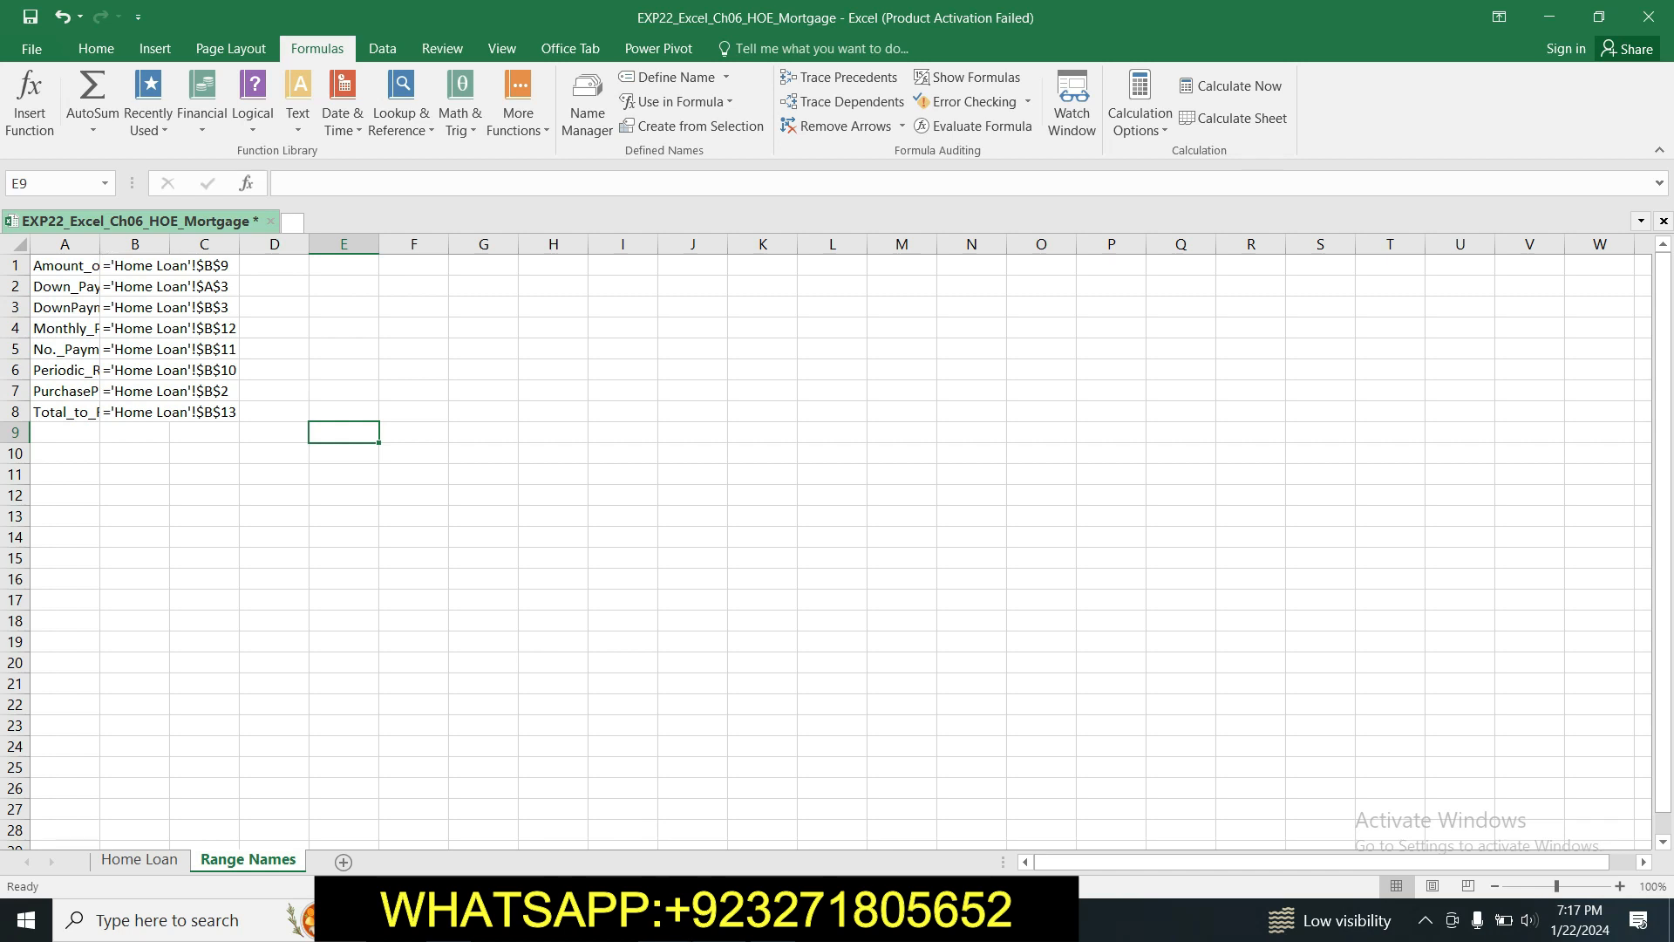
pyautogui.hotkey('alt', 'Tab')
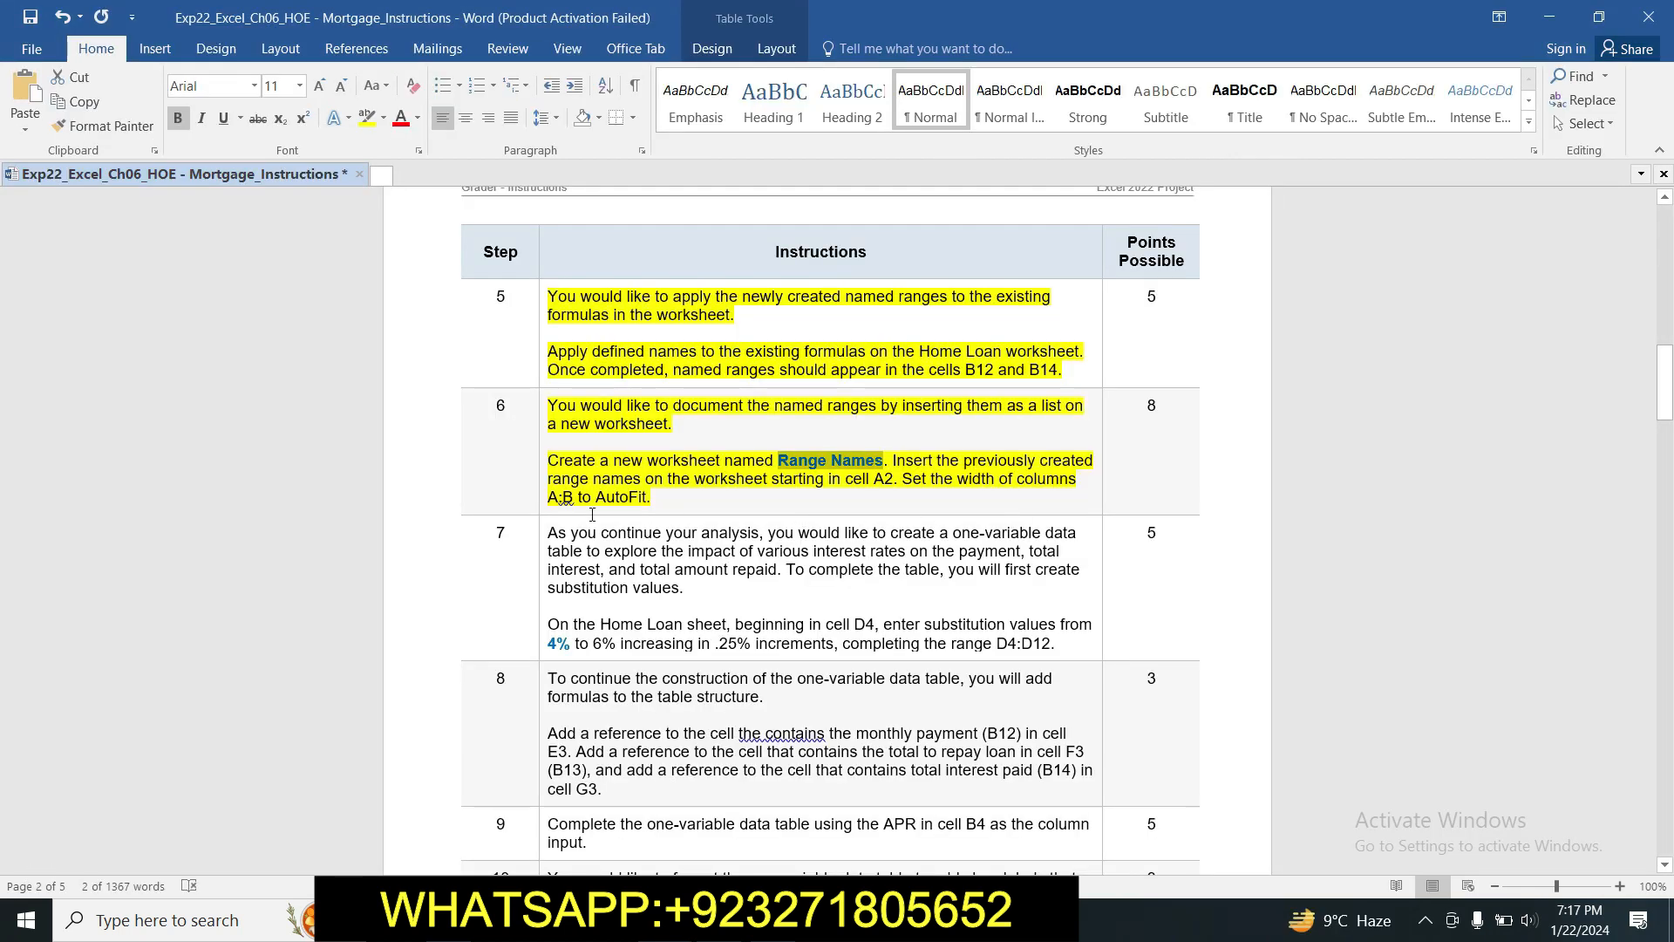
pyautogui.hotkey('alt', 'Tab')
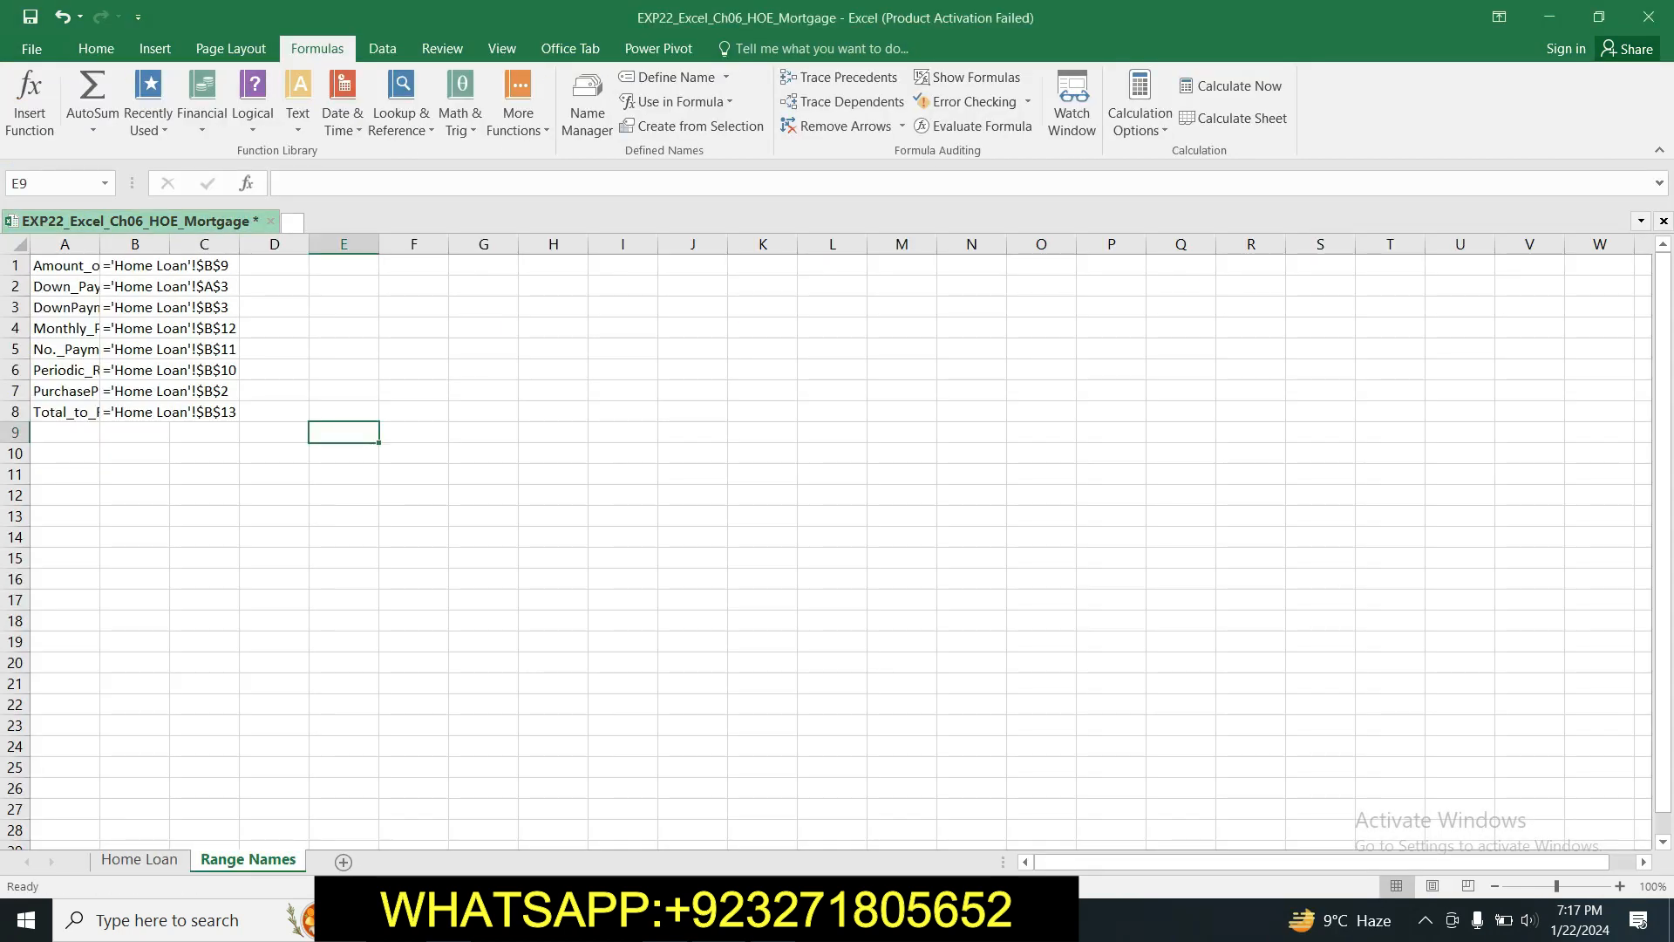
# AutoFit the width of columns A and B on the Range Names worksheet.
pyautogui.moveTo(76, 253); pyautogui.dragTo(135, 254)
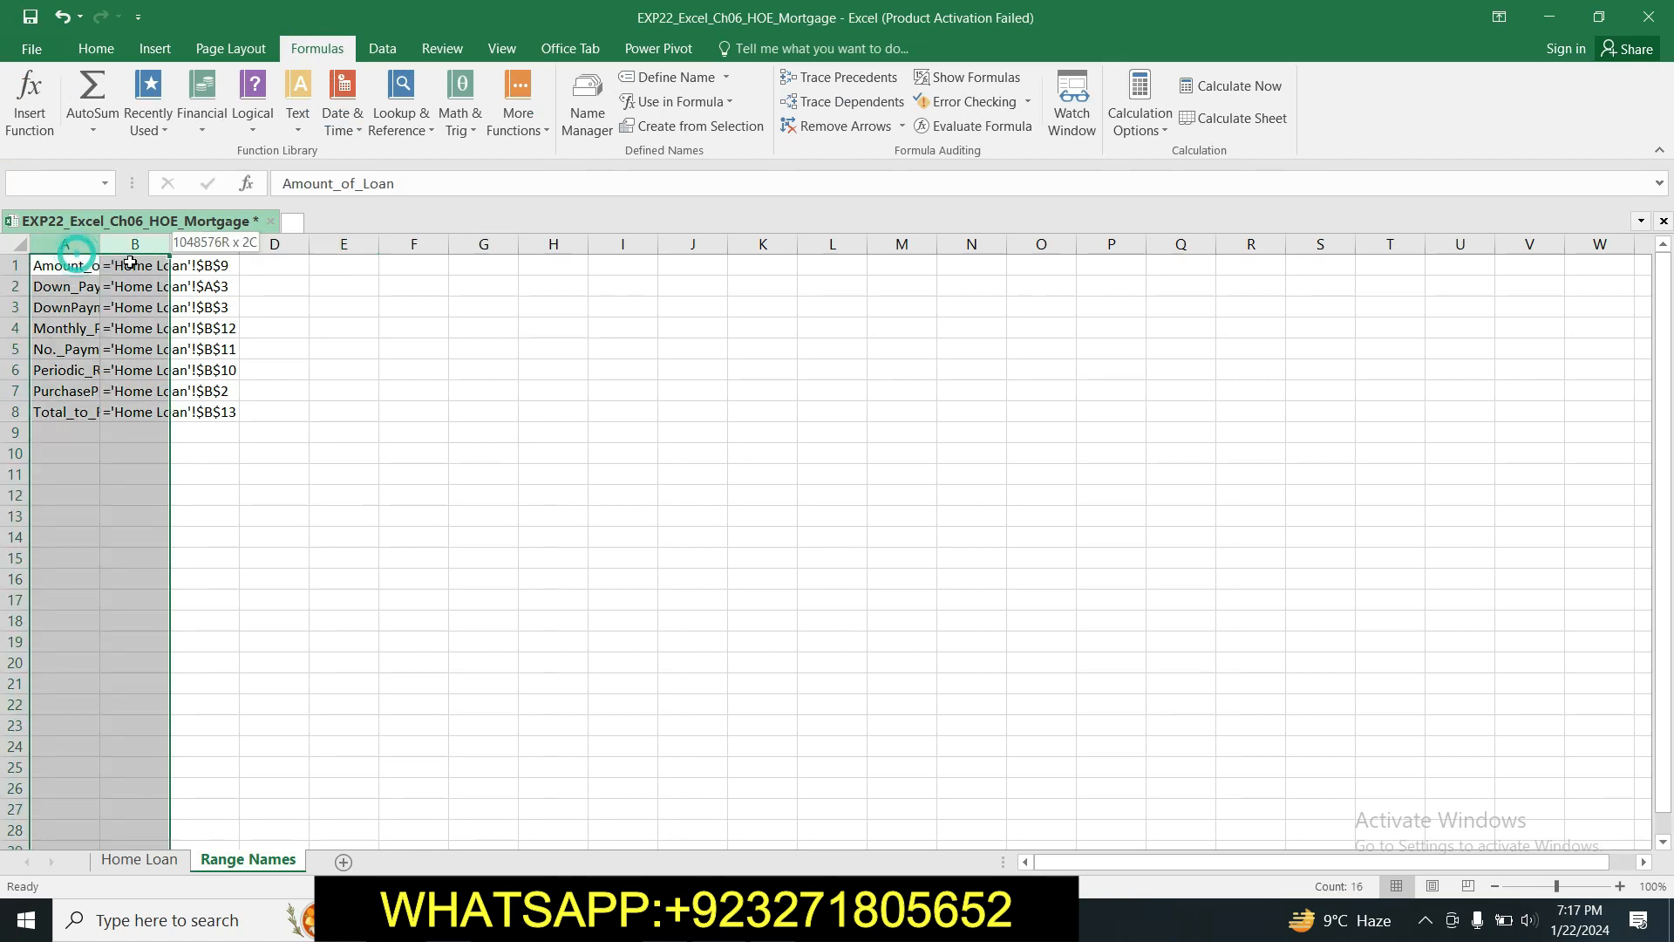
pyautogui.click(95, 48)
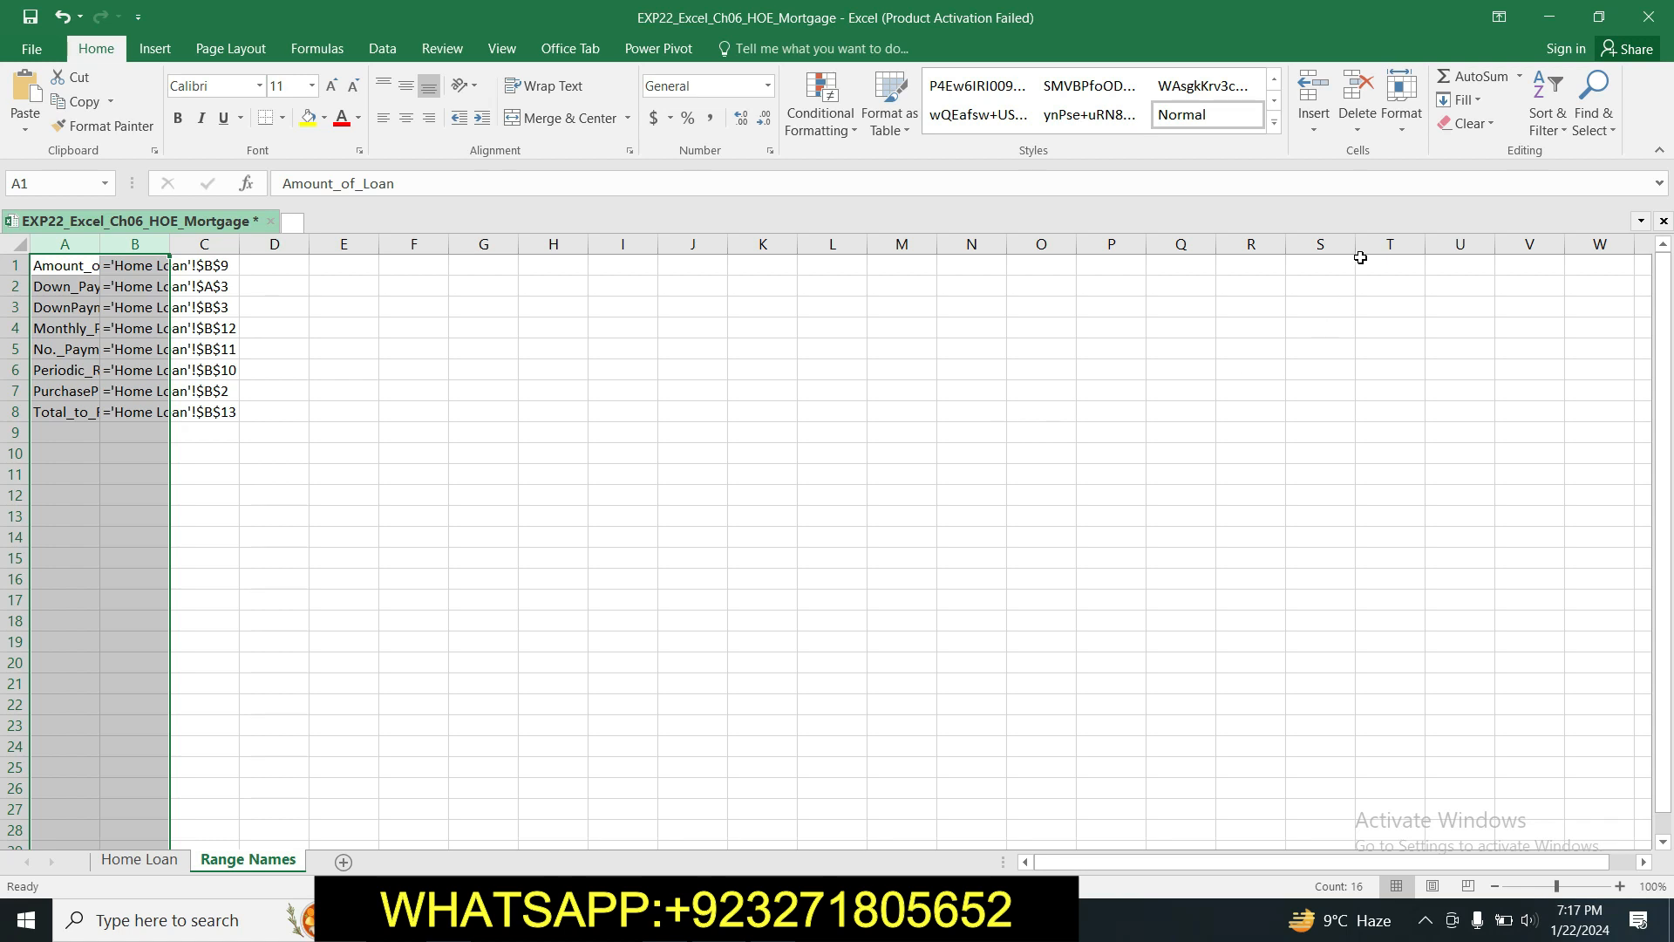
pyautogui.click(1410, 102)
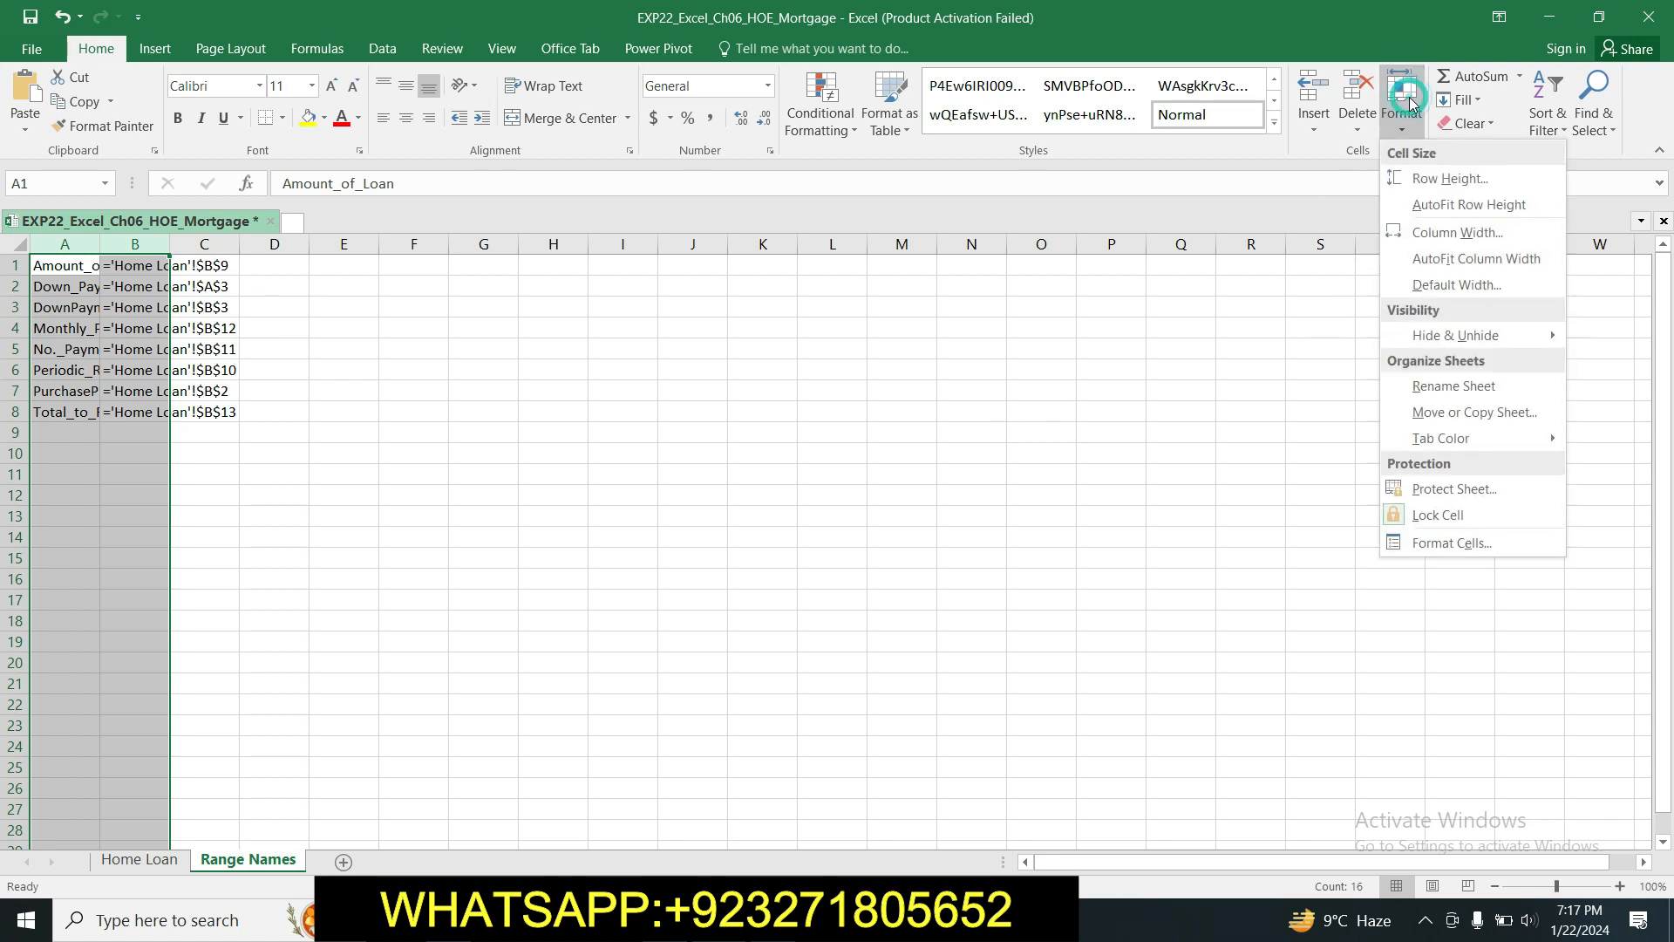
pyautogui.click(1447, 263)
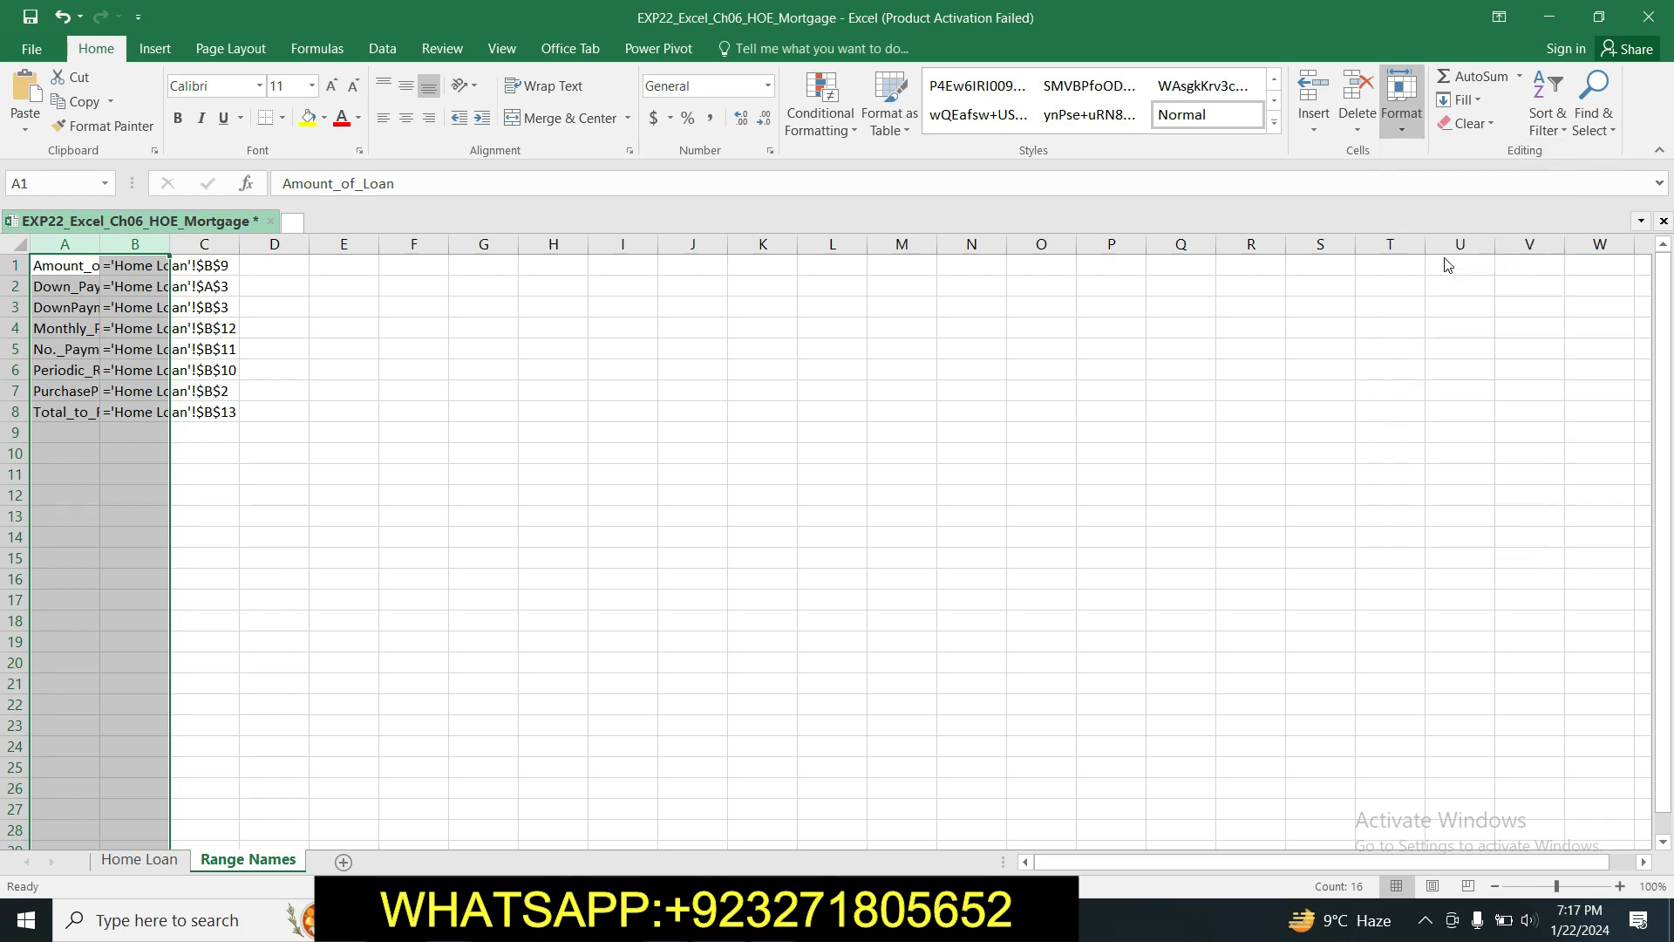
pyautogui.click(468, 451)
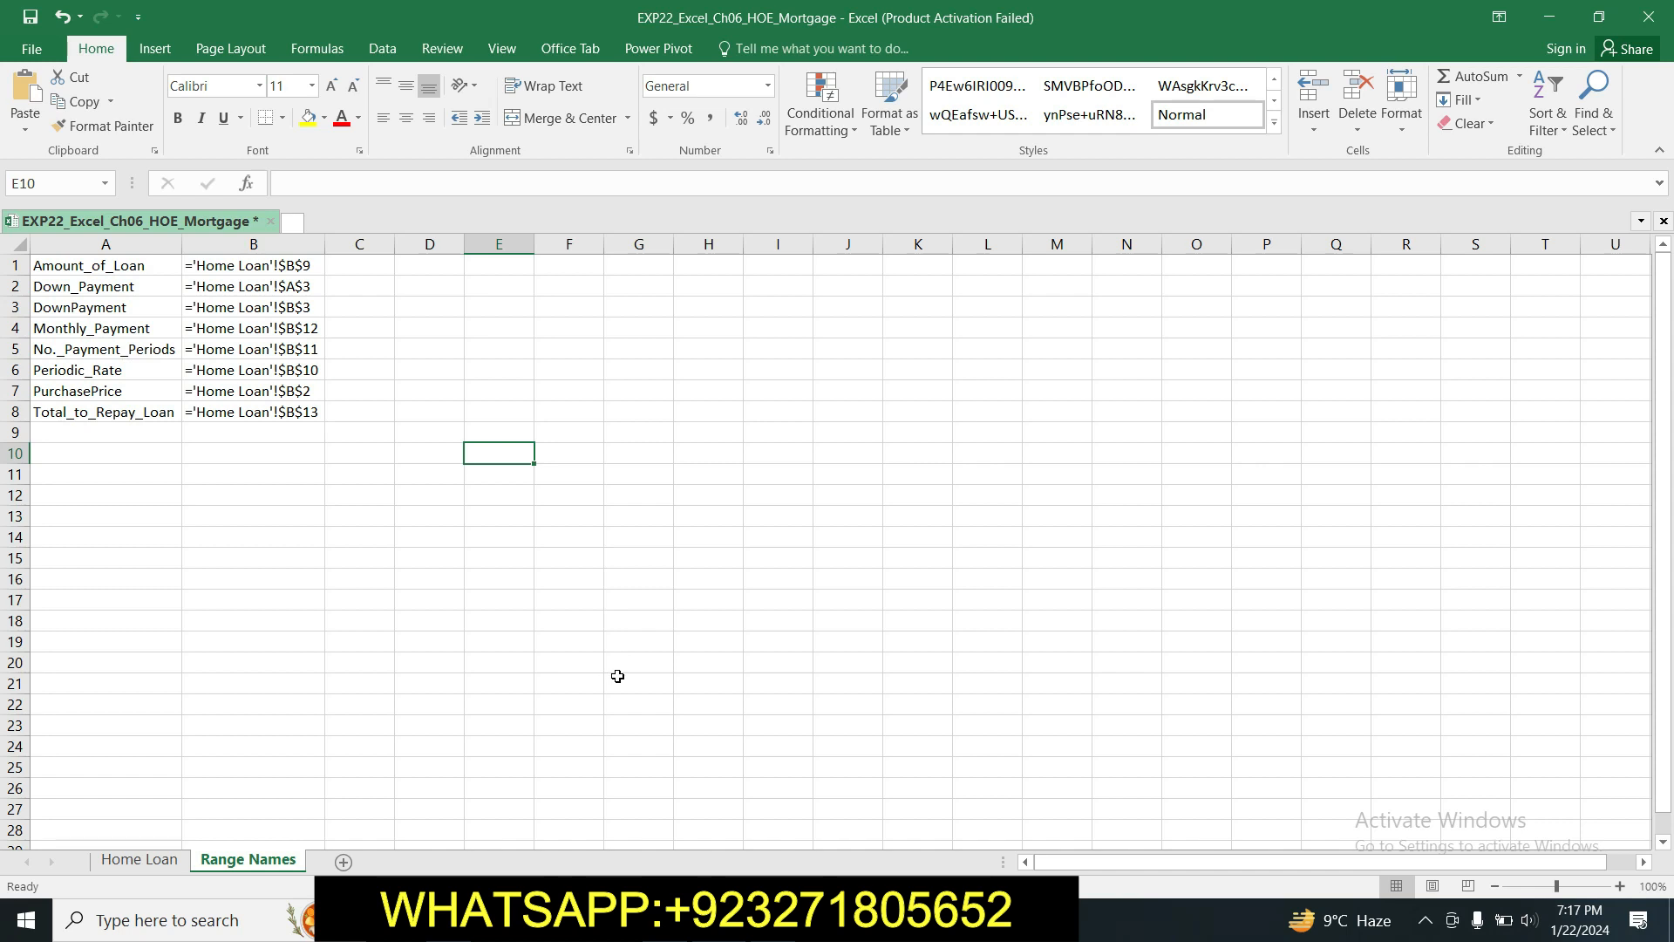
# Switch to the Word instructions and highlight the text of step 7 in yellow.
pyautogui.hotkey('alt', 'Tab')
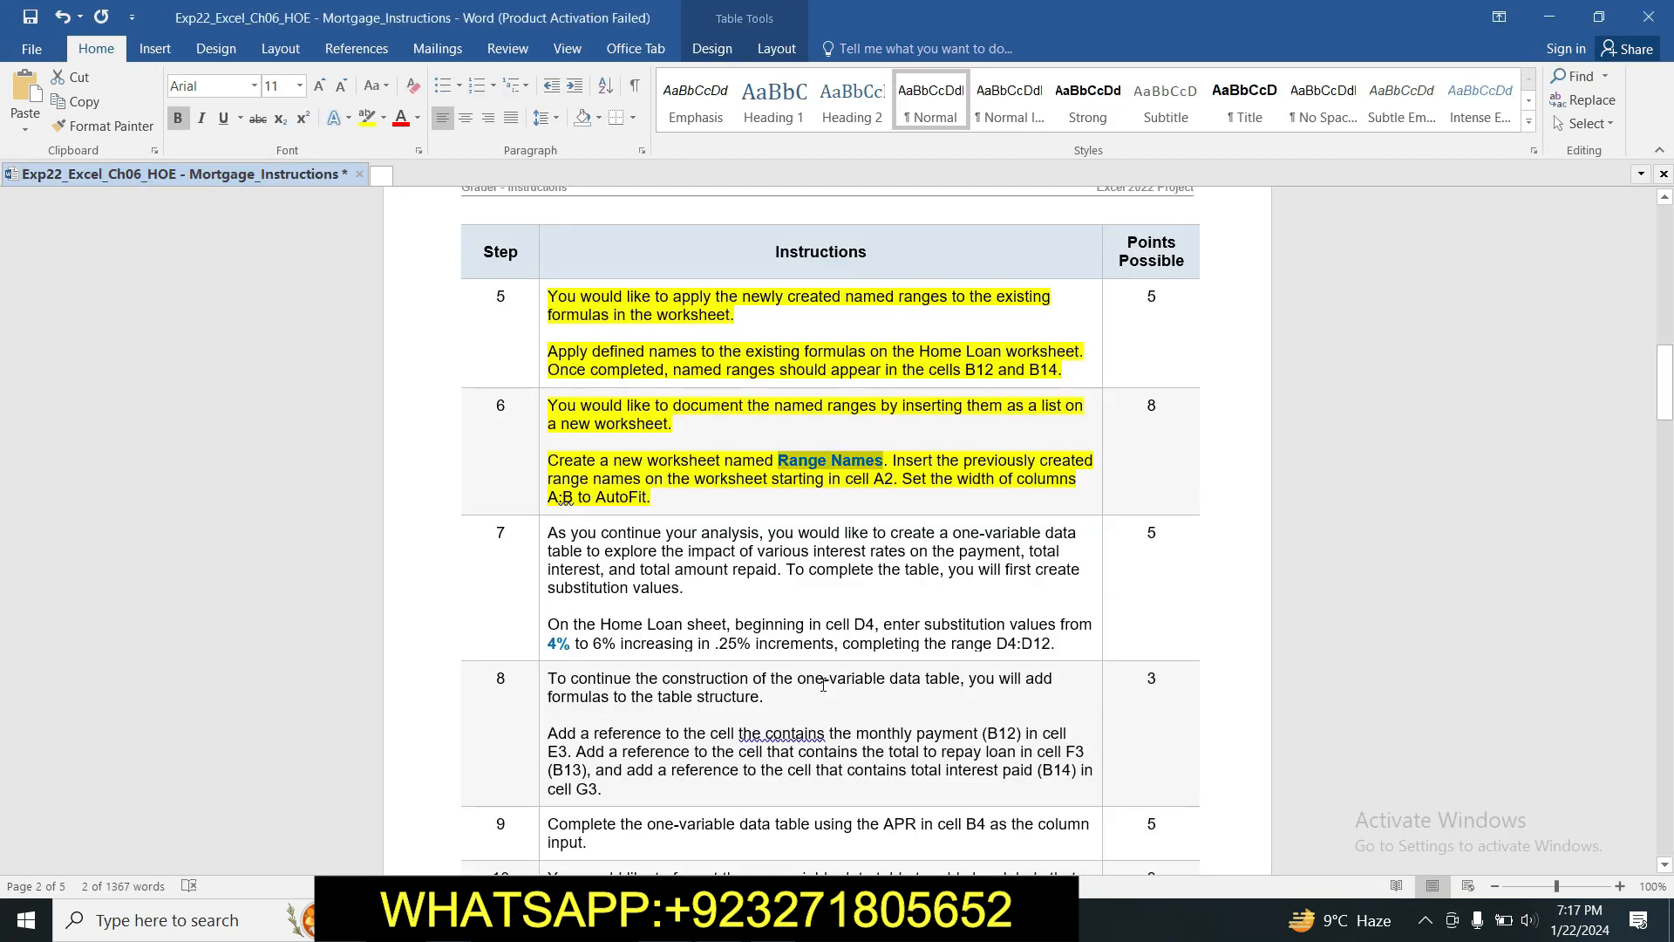
pyautogui.click(739, 504)
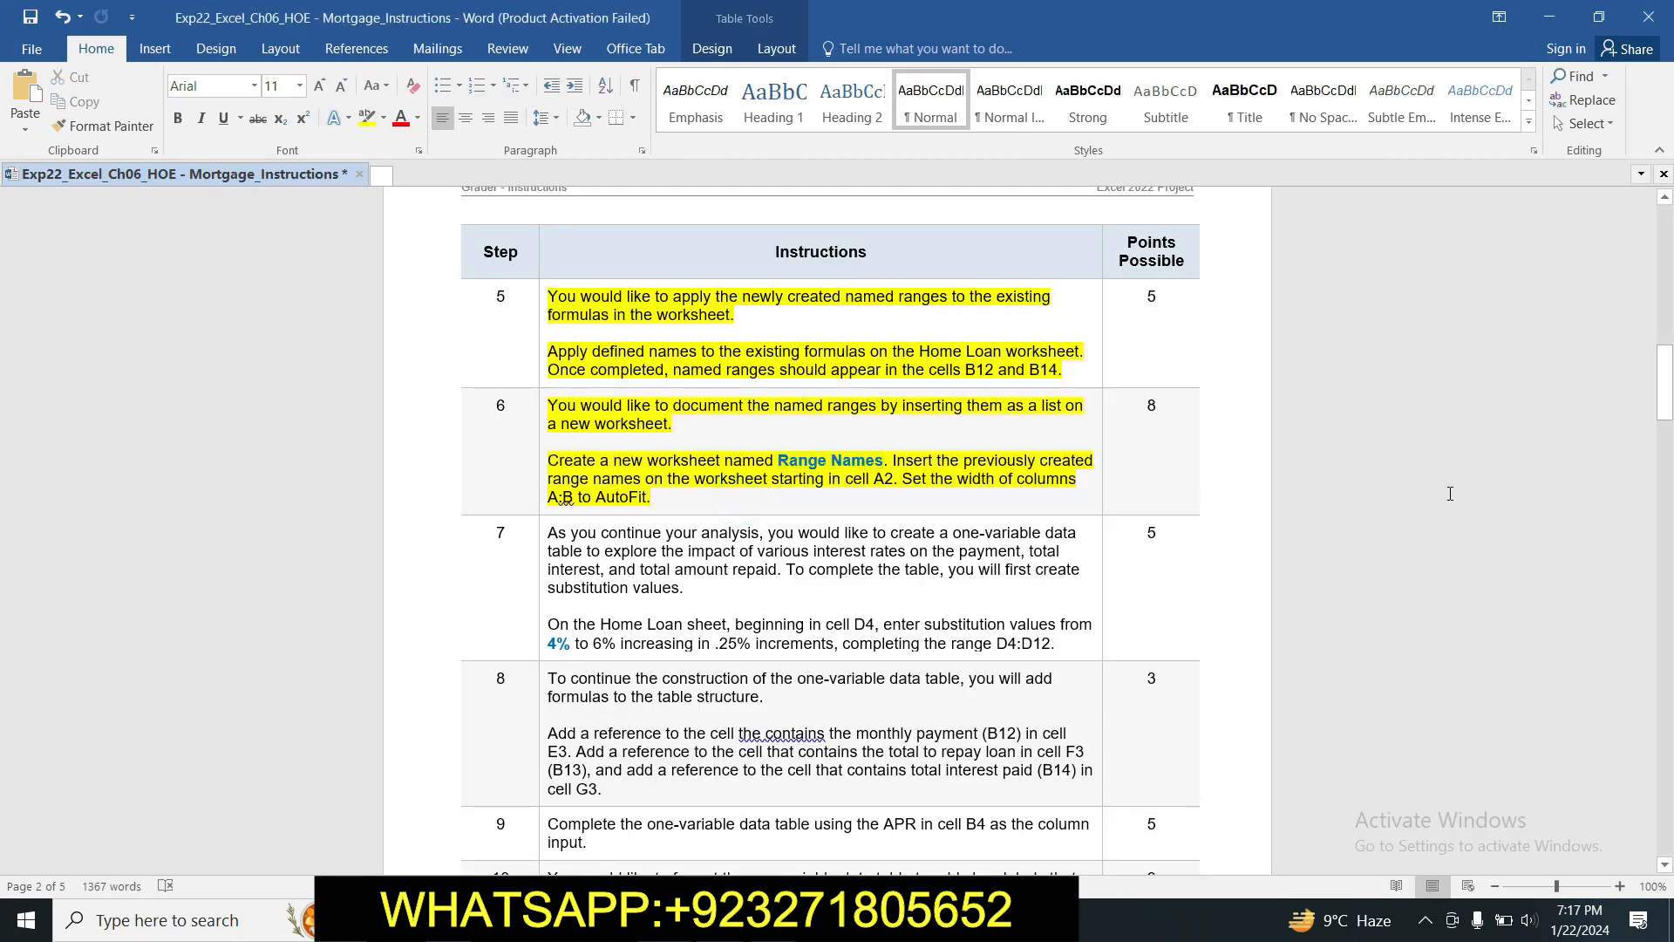
pyautogui.moveTo(1667, 362); pyautogui.dragTo(1667, 362)
pyautogui.scroll(-4, 926, 325)
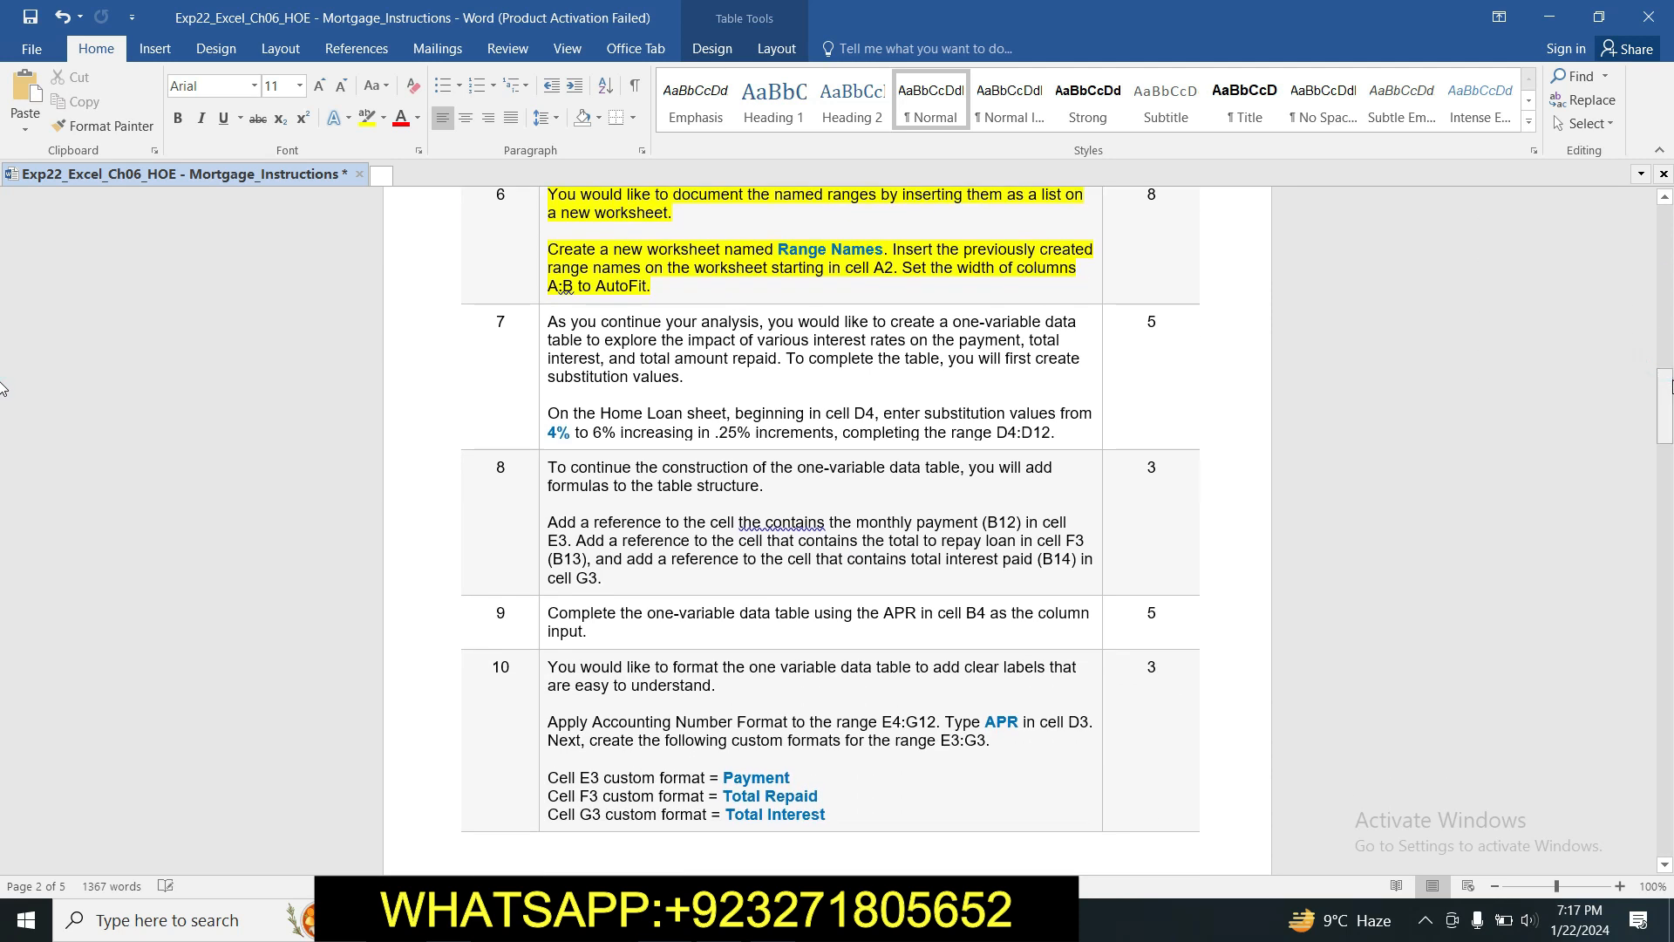
pyautogui.click(542, 324)
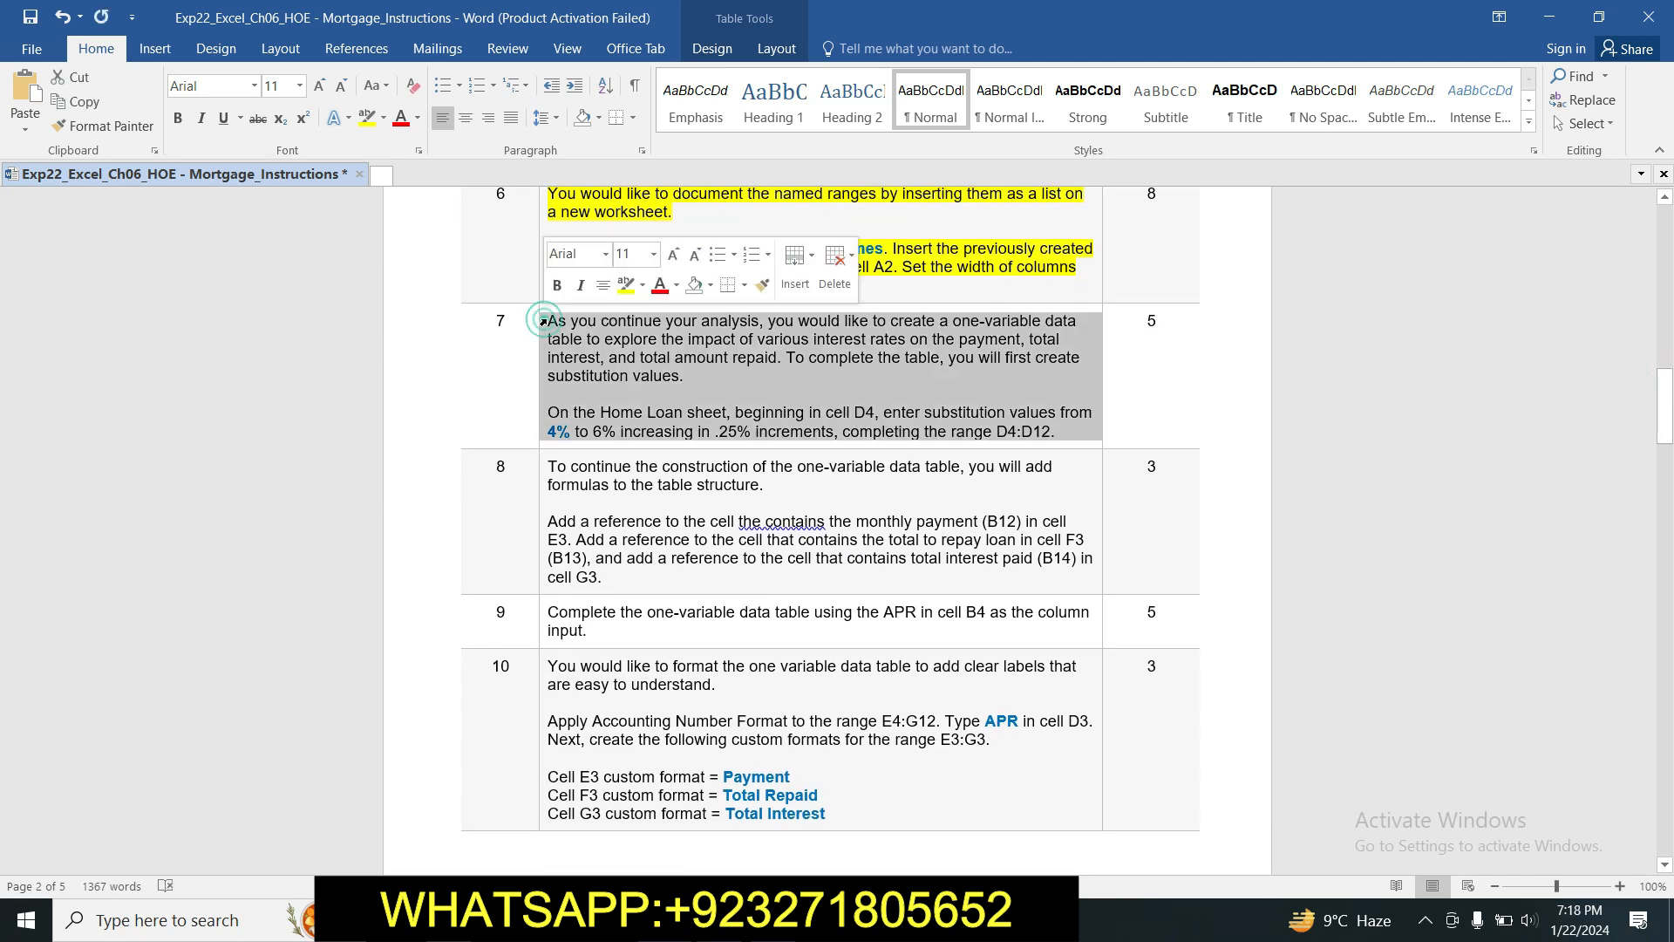
pyautogui.click(626, 284)
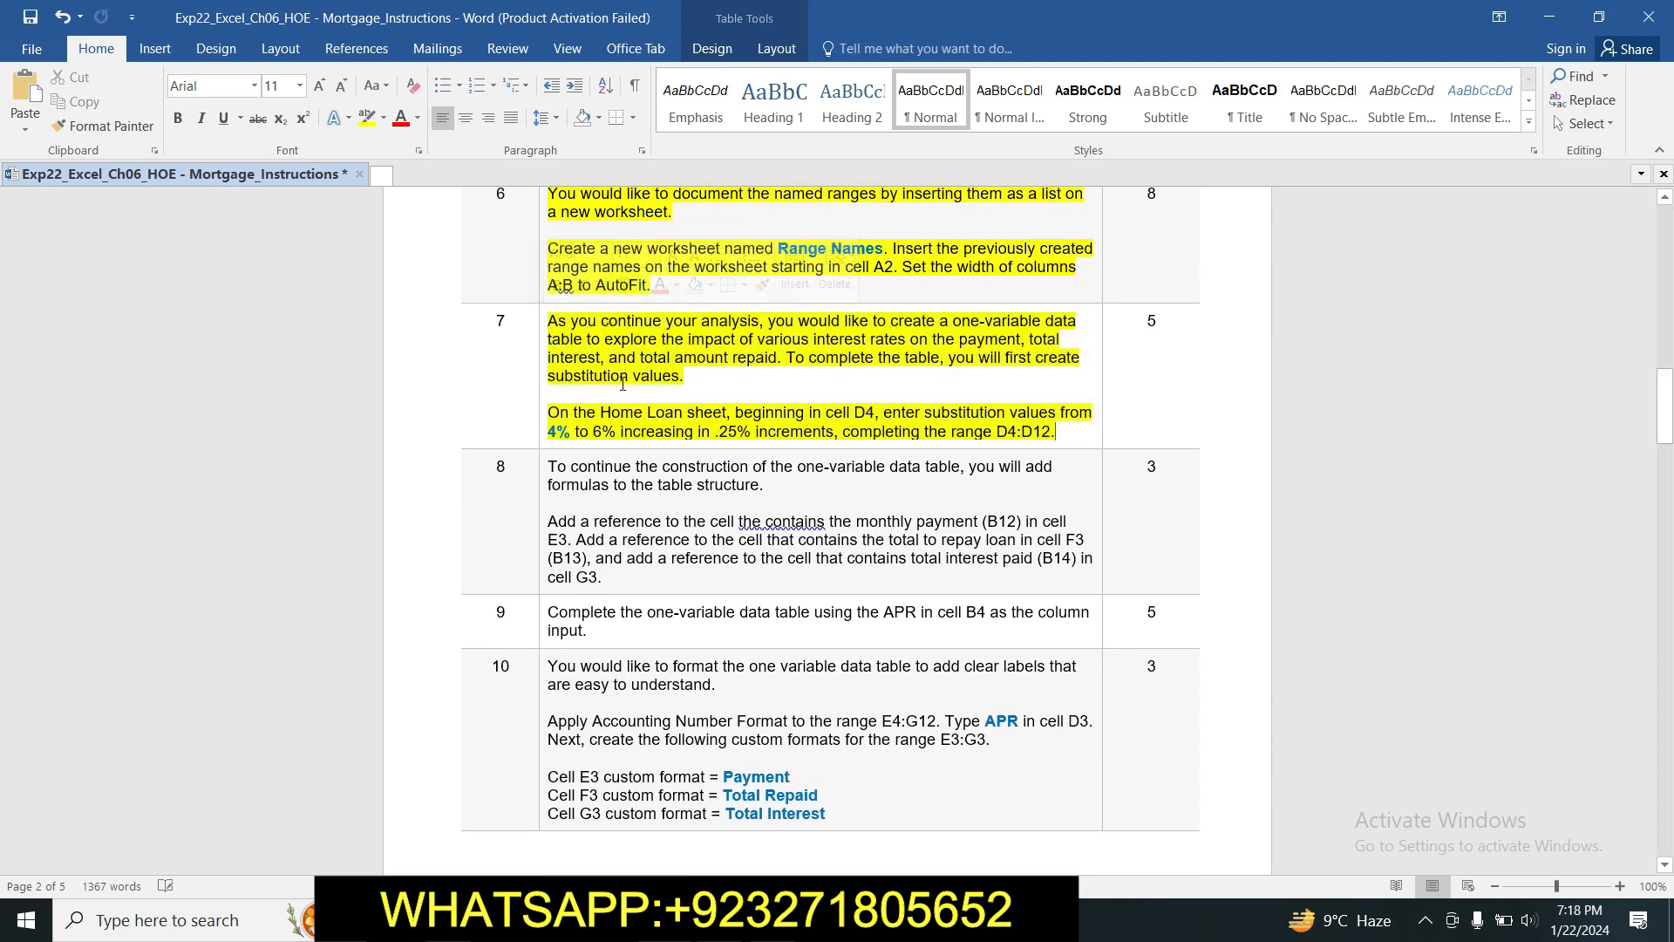
pyautogui.click(593, 349)
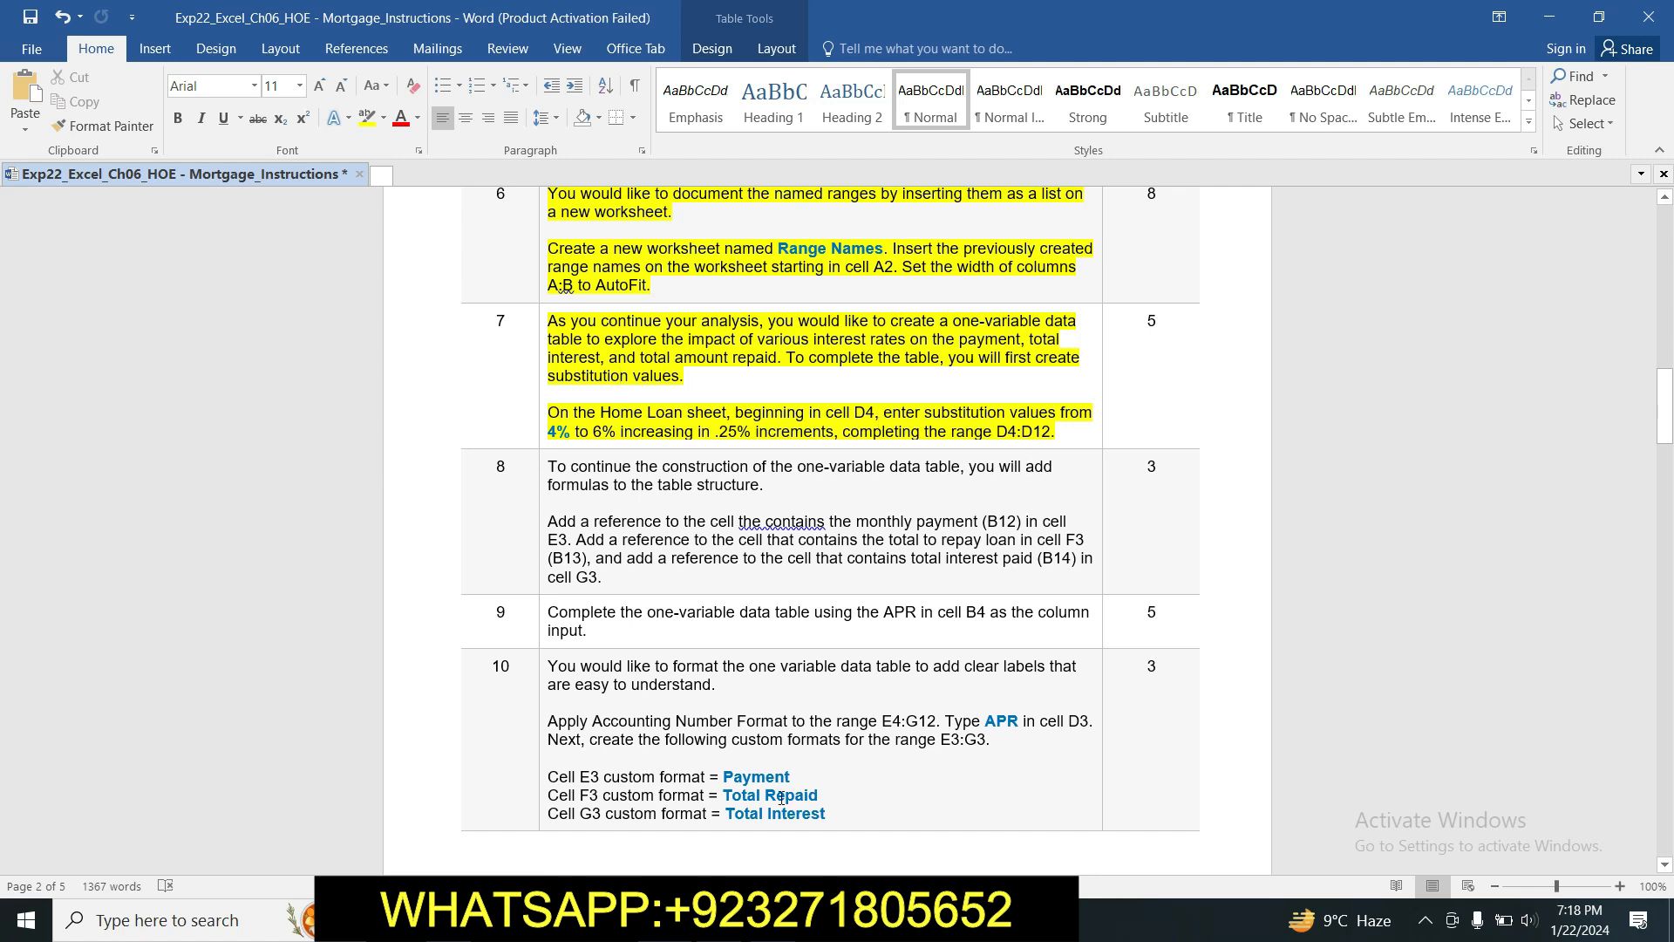
# Return to the Excel workbook and enter 4% in cell D4 of the Home Loan worksheet.
pyautogui.hotkey('alt', 'Tab')
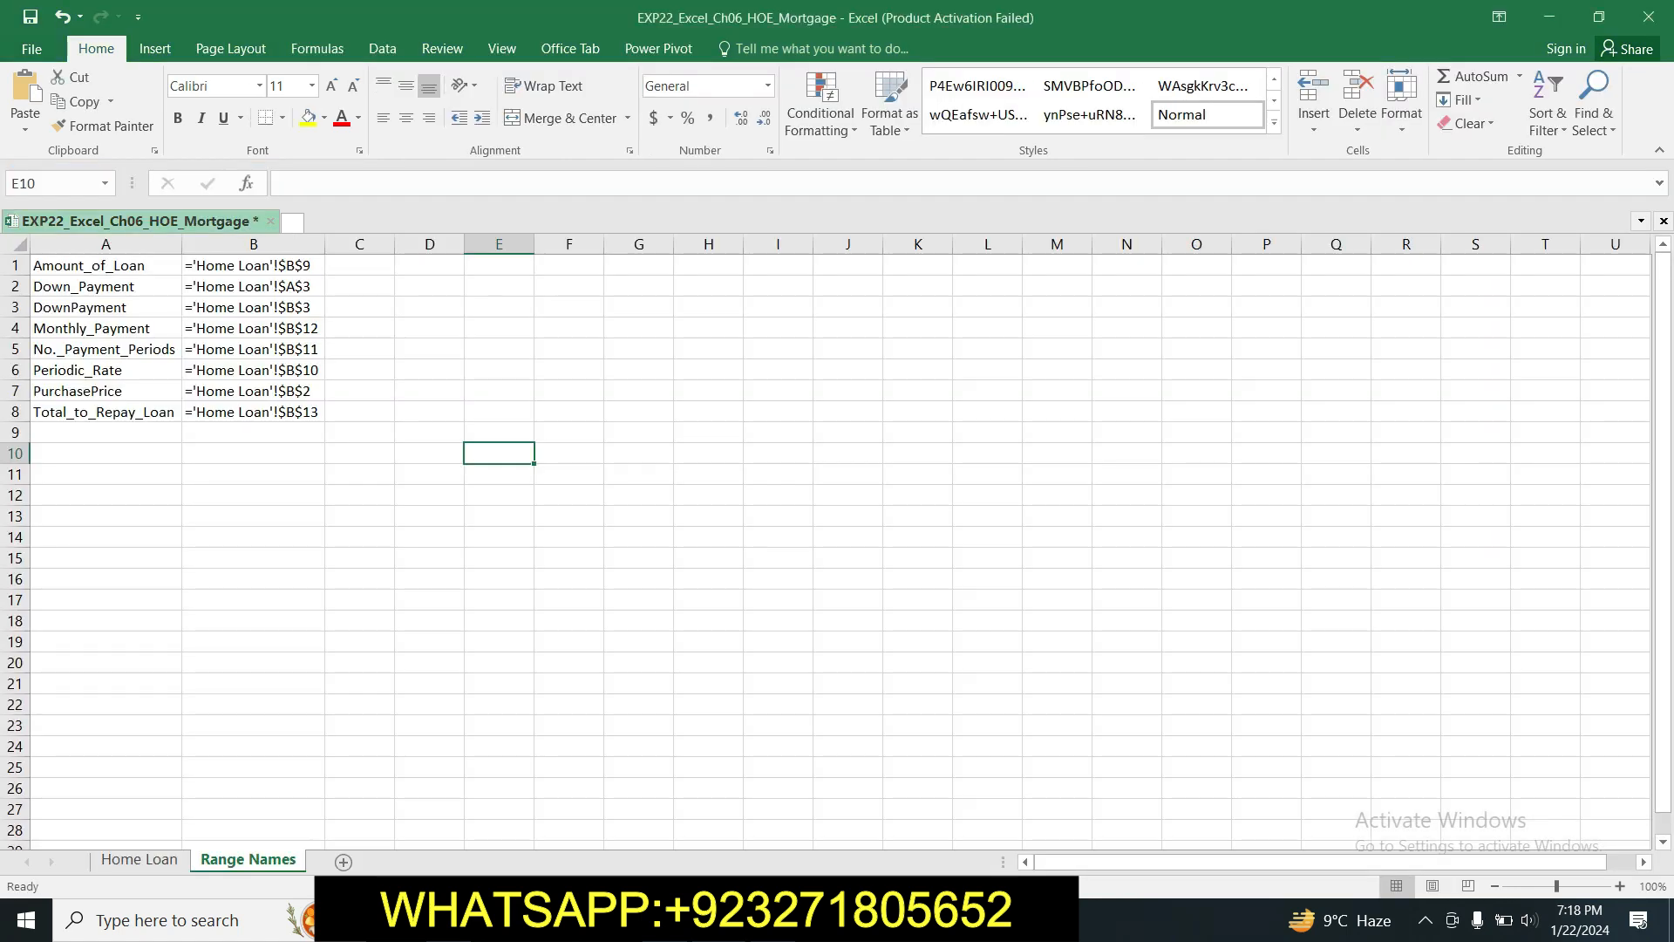
pyautogui.click(140, 861)
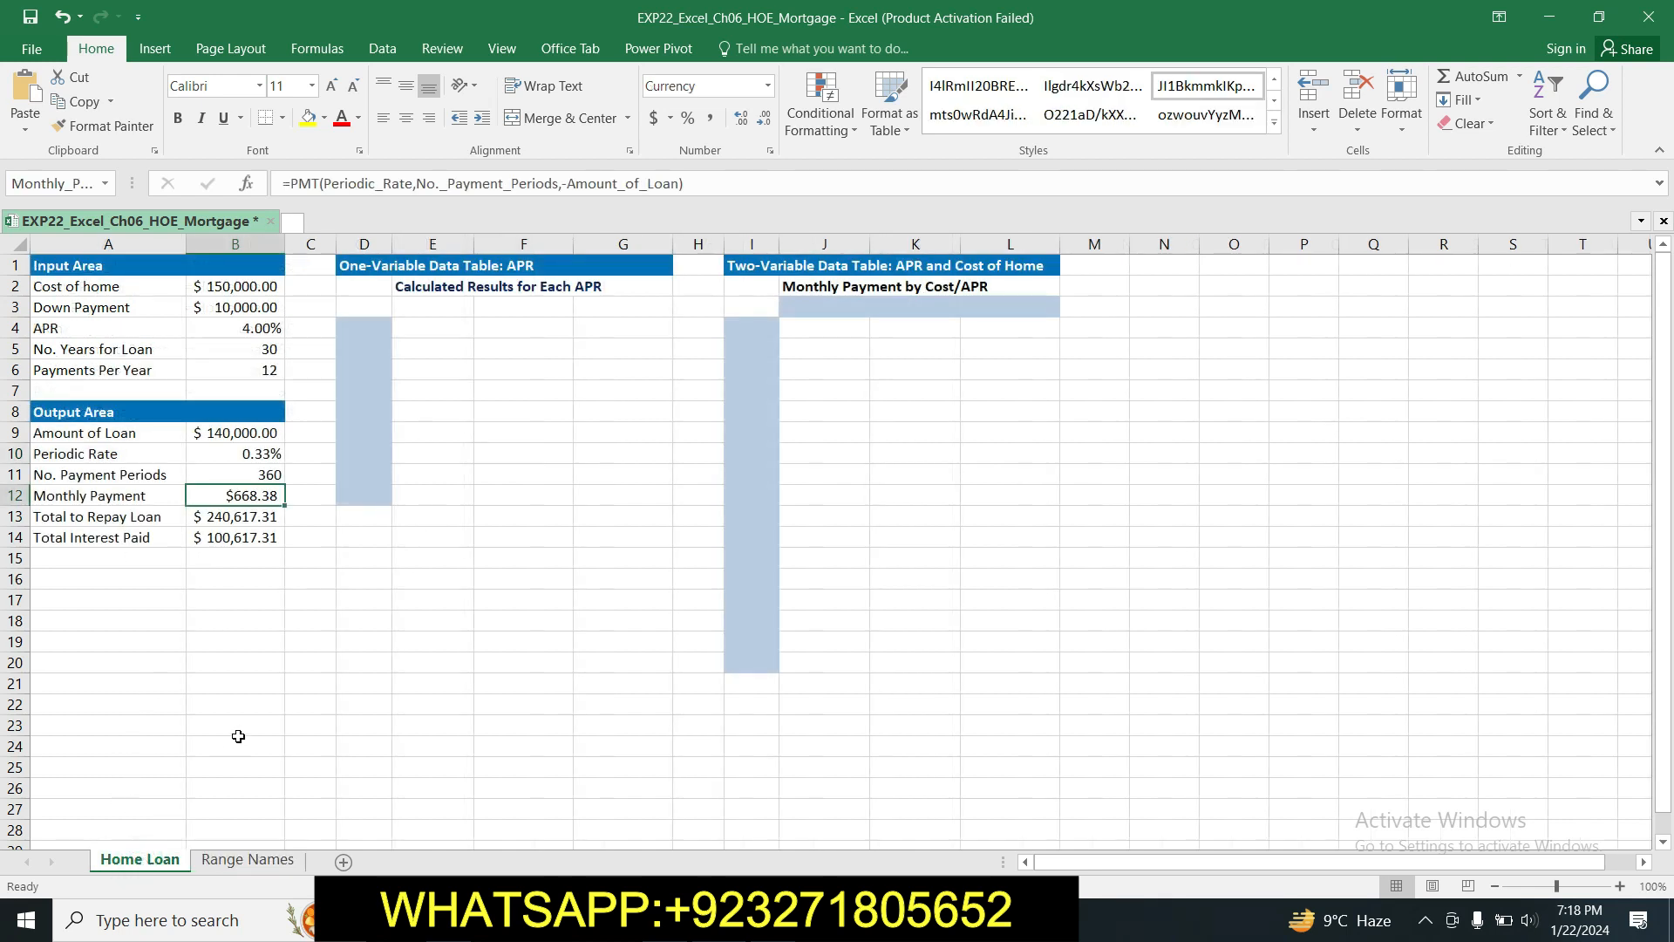
pyautogui.click(377, 325)
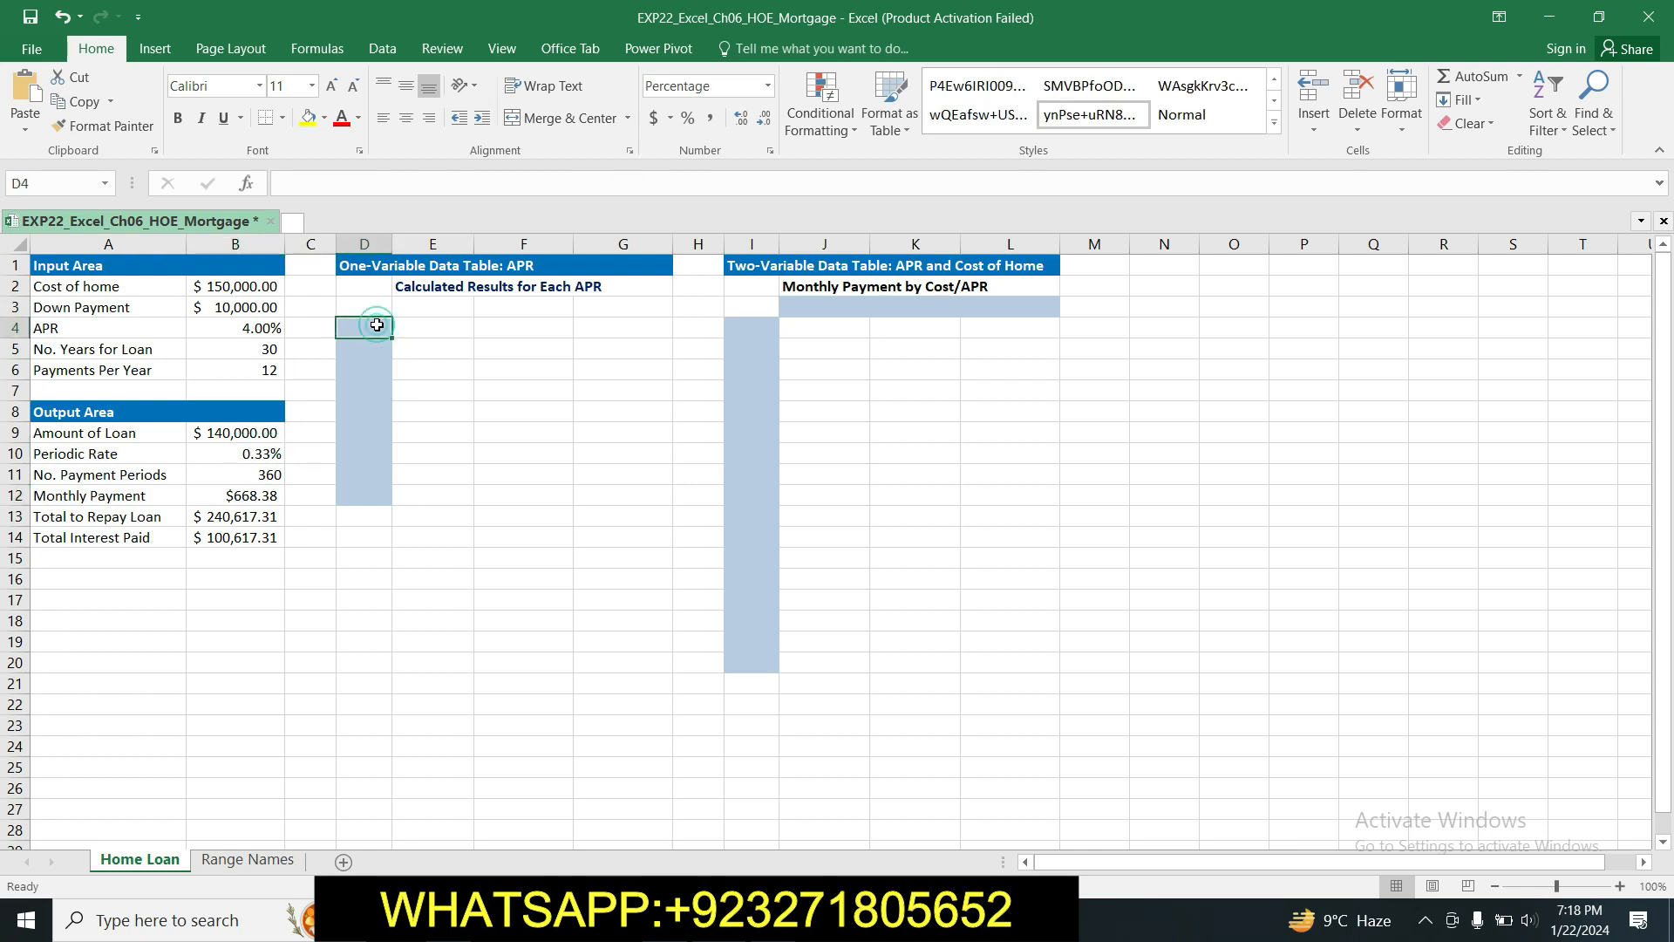
pyautogui.write('4%')
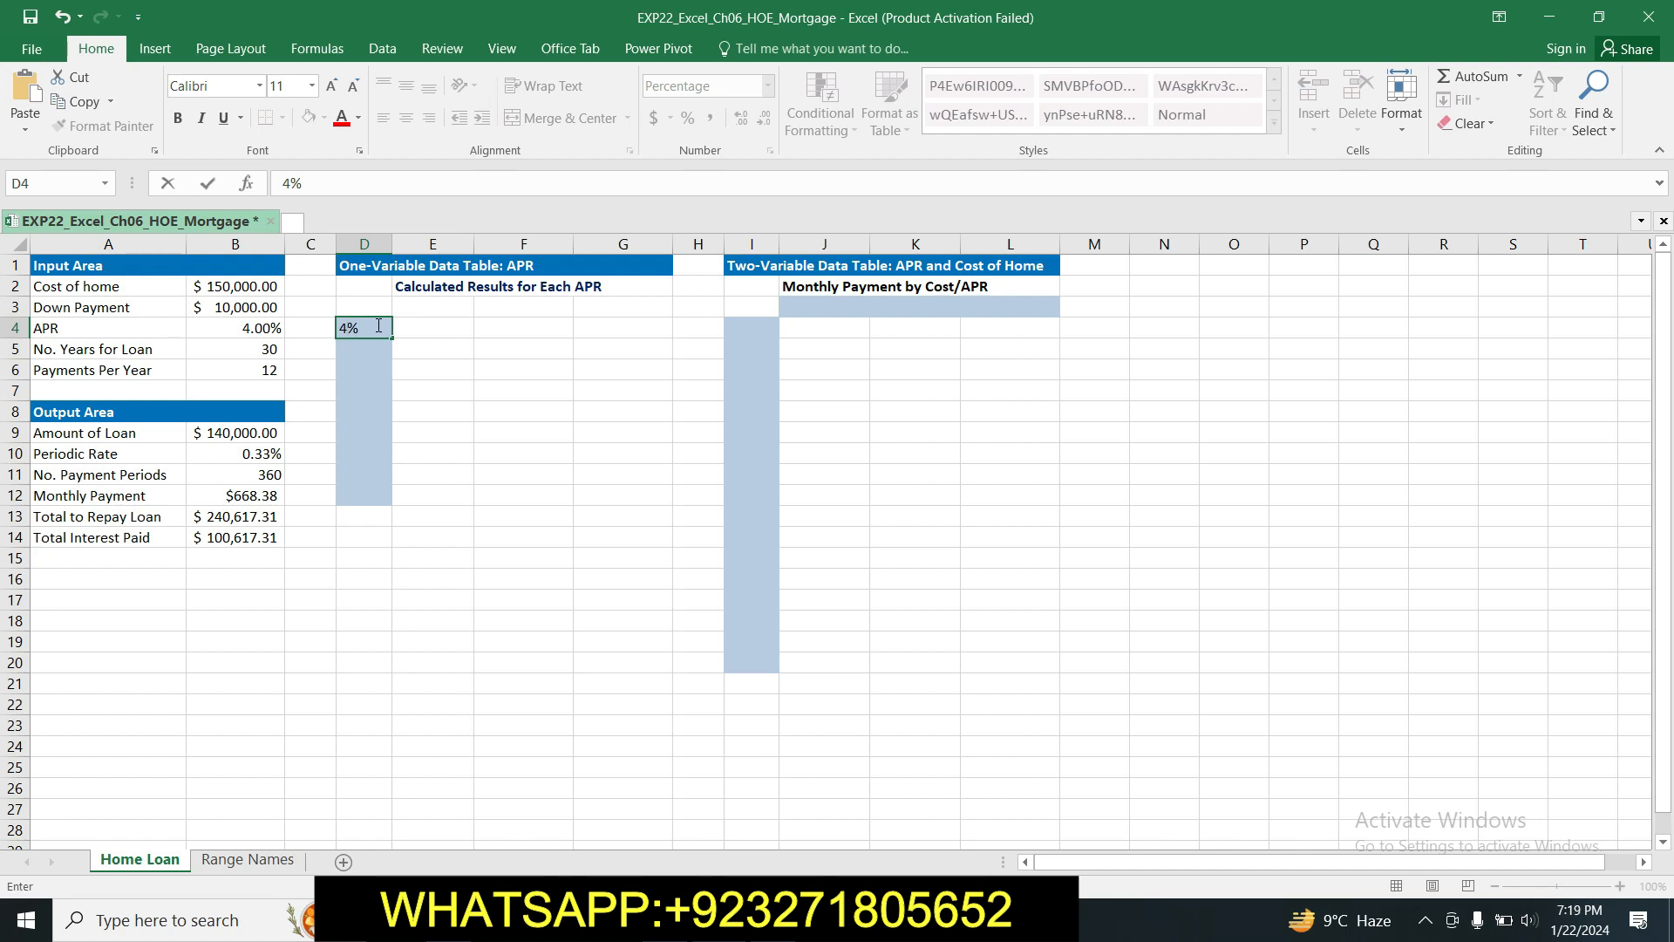
pyautogui.press('Return')
# Fill a linear series down the column from D4 with a step value of .25% and a stop value of 6%.
pyautogui.click(379, 327)
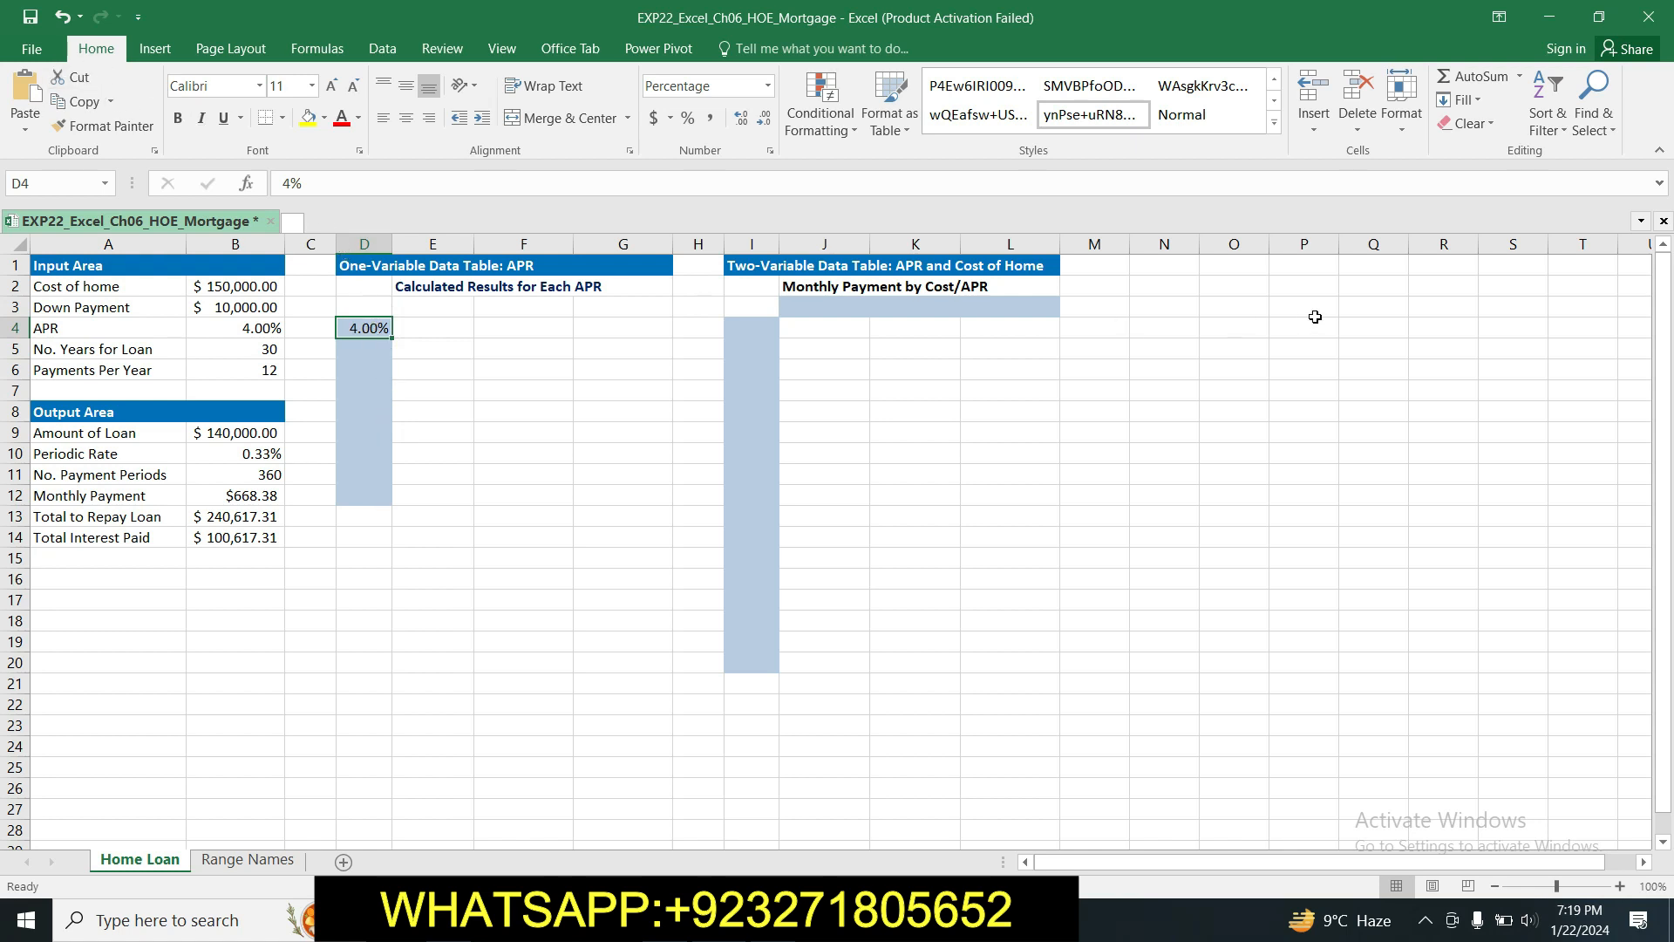
pyautogui.click(1459, 103)
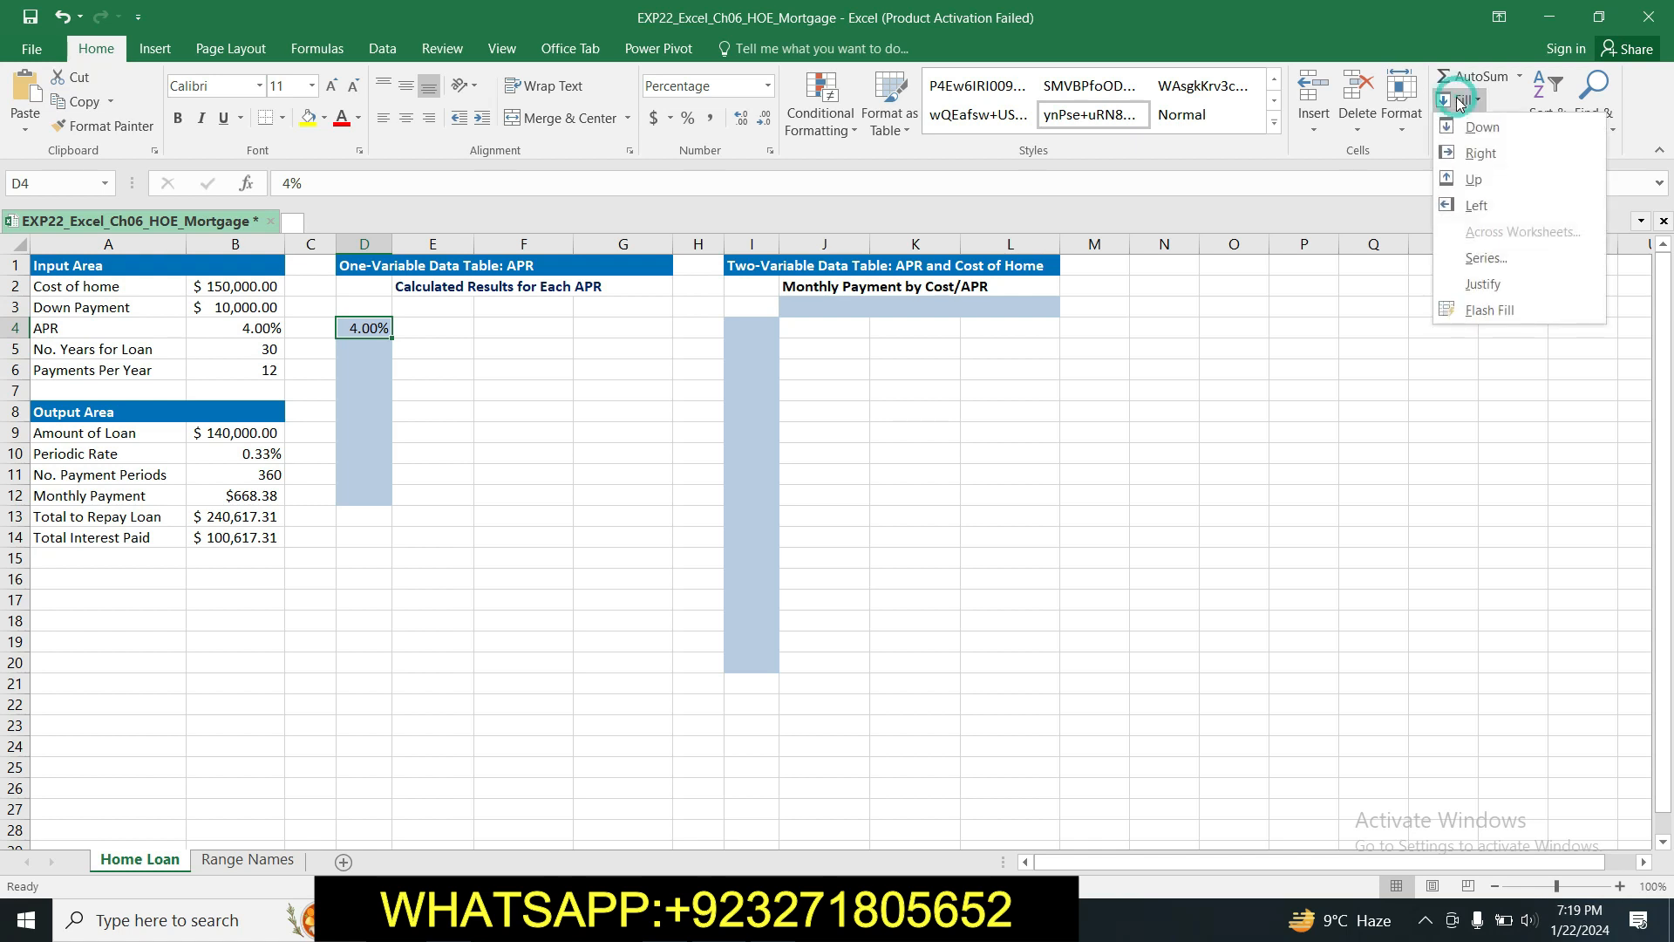
pyautogui.click(1487, 259)
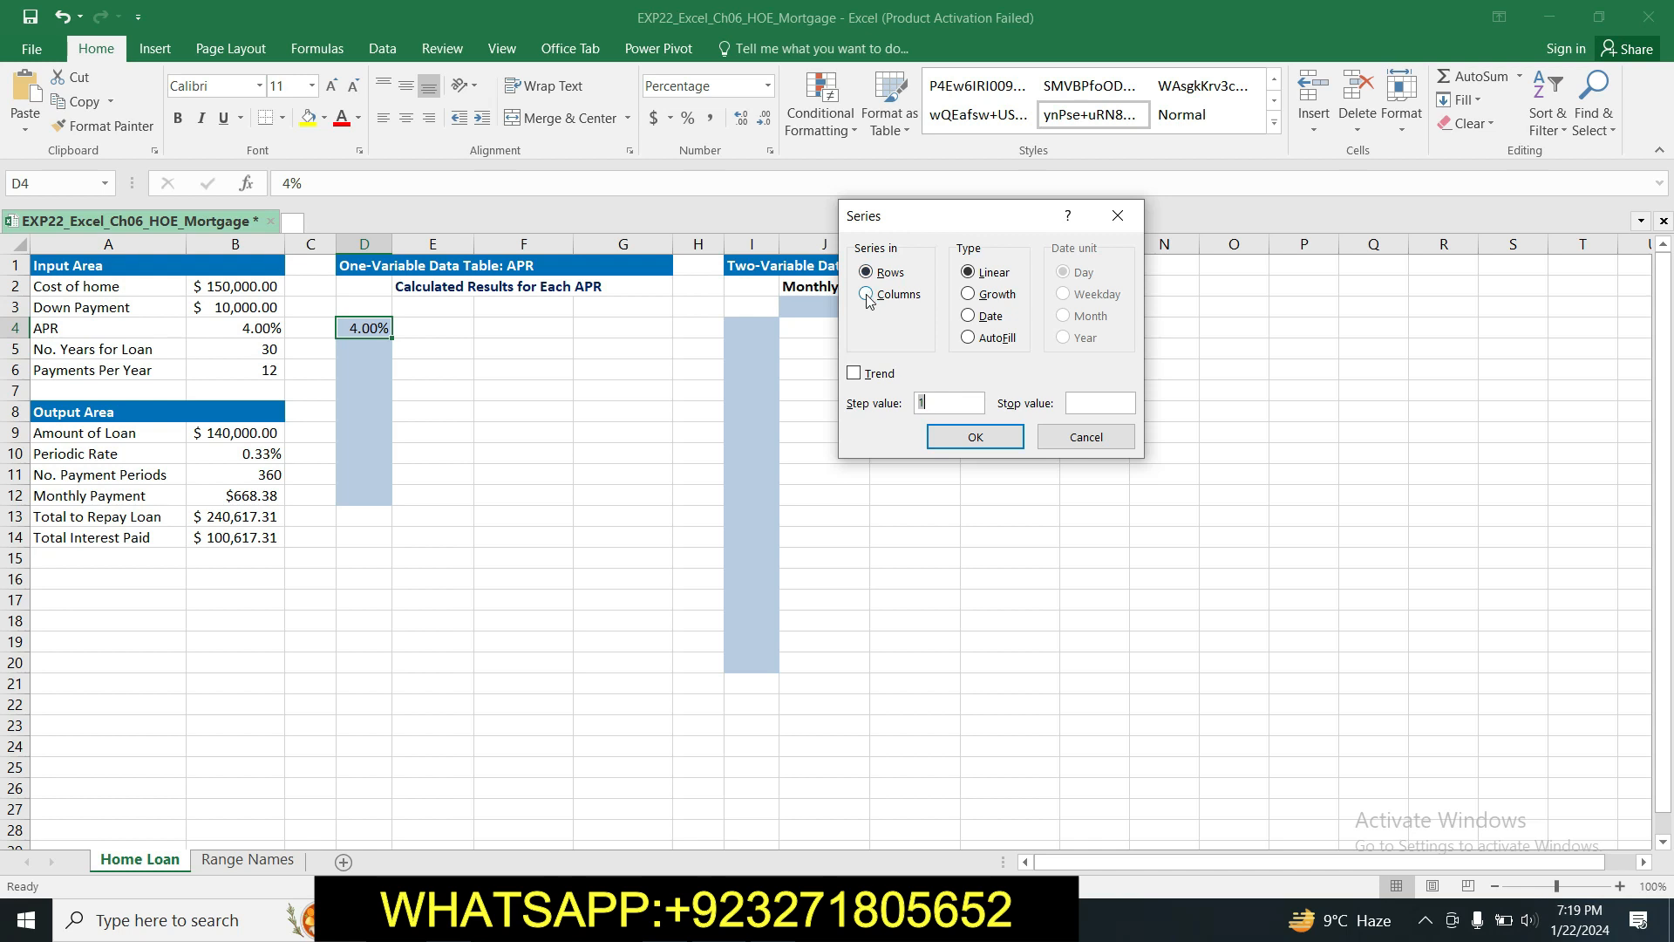
pyautogui.click(866, 296)
pyautogui.click(943, 403)
pyautogui.press('BackSpace')
pyautogui.write('.25%')
pyautogui.click(1097, 406)
pyautogui.write('6%')
pyautogui.click(977, 437)
pyautogui.click(522, 417)
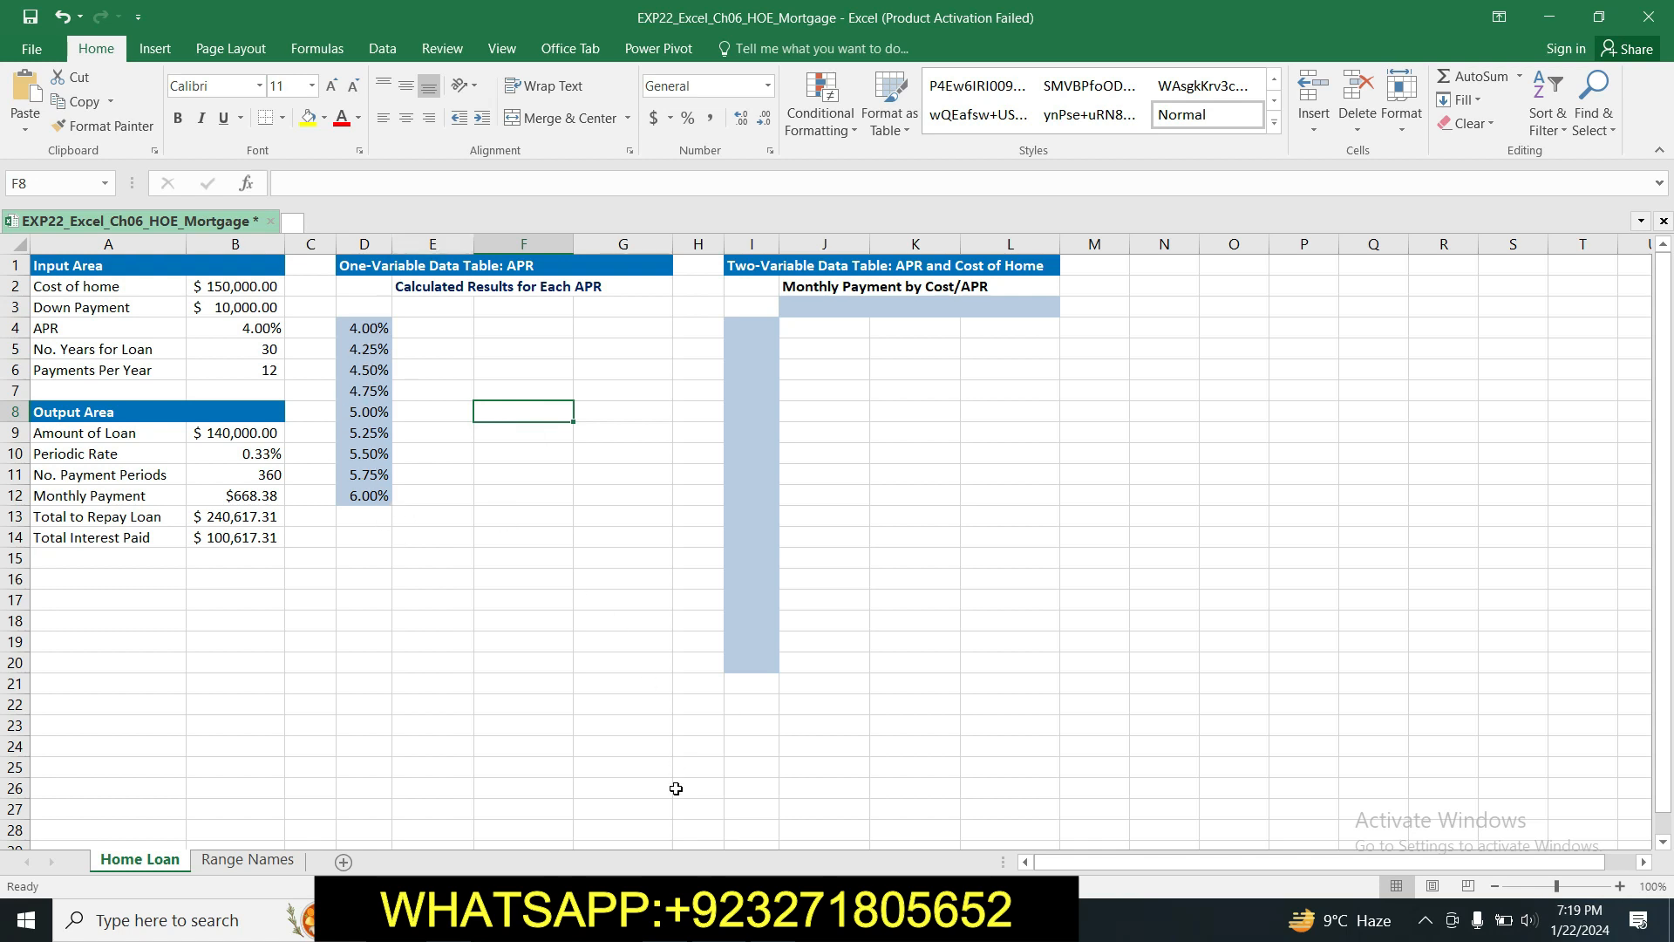
# Switch to the Word instructions and highlight the text of step 8 in yellow.
pyautogui.click(697, 919)
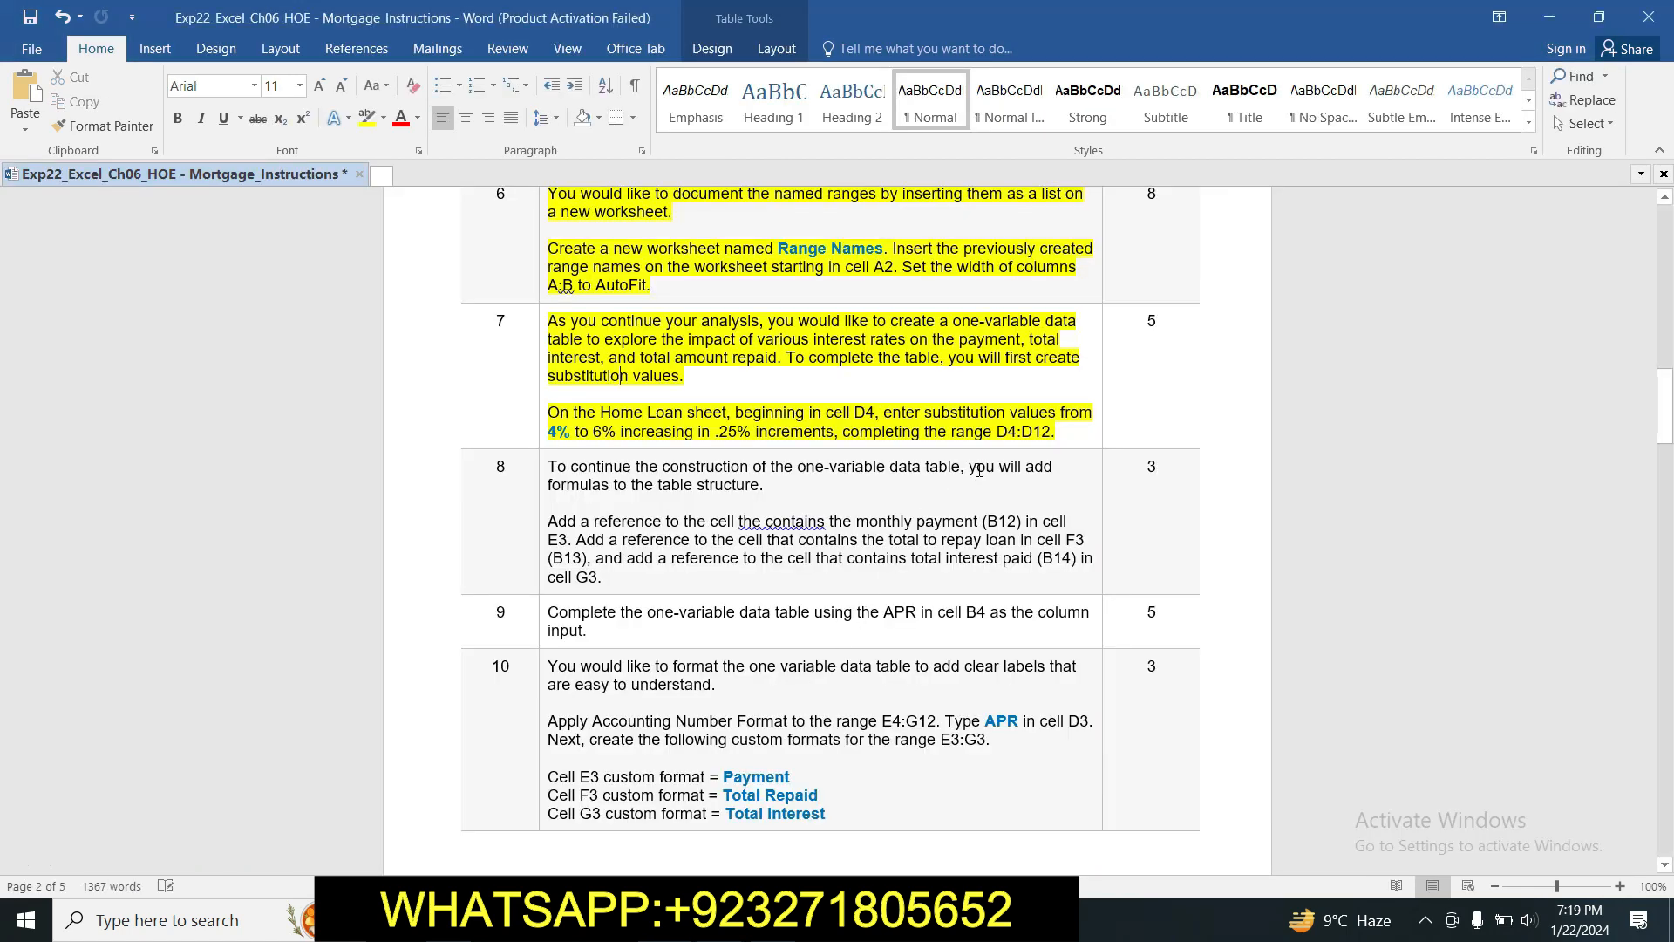
pyautogui.click(541, 467)
pyautogui.click(624, 430)
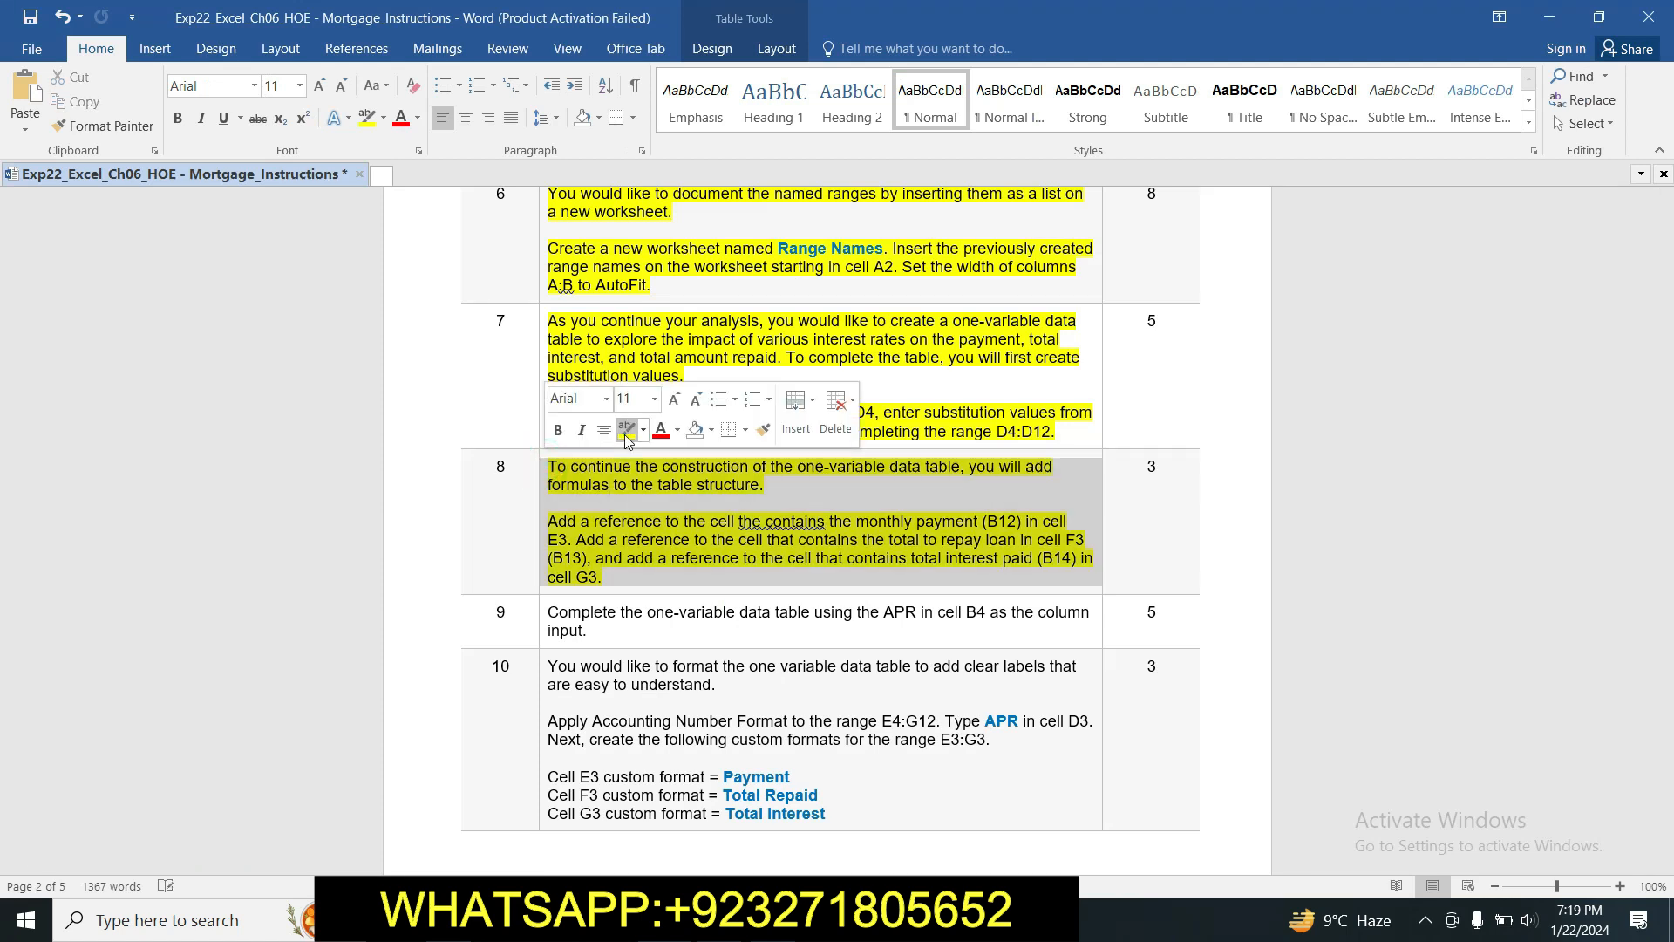
pyautogui.click(633, 501)
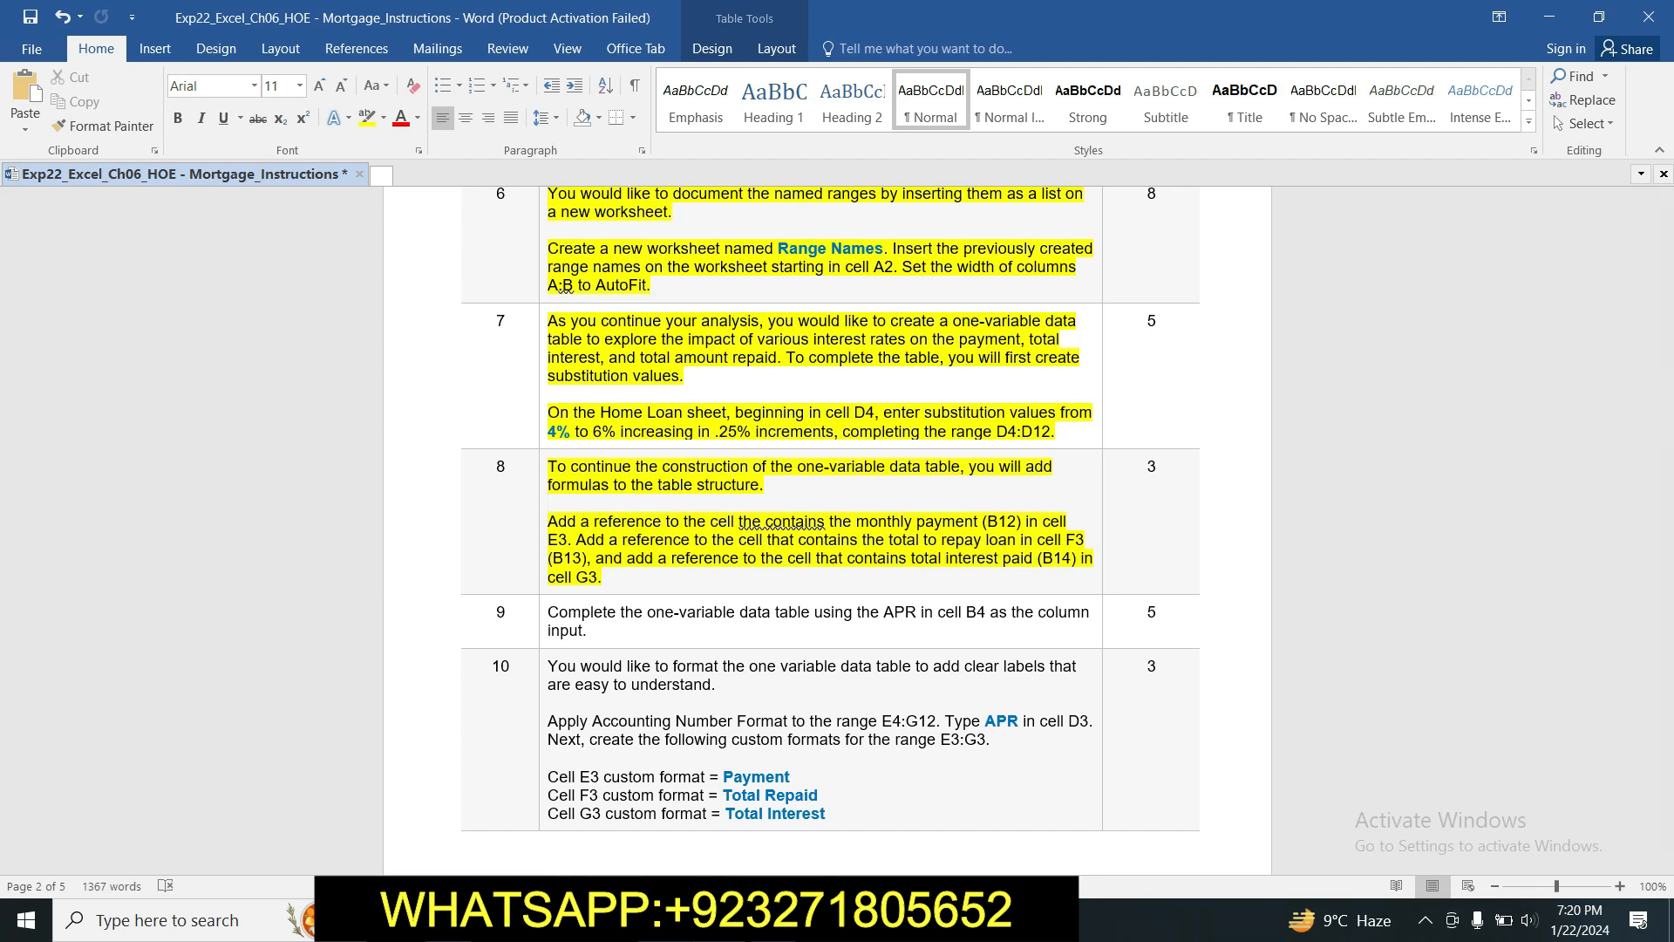
# Back in the Excel workbook, enter a reference to the monthly payment in B12 in cell E3, consulting step 8 of the Word instructions.
pyautogui.hotkey('alt', 'Tab')
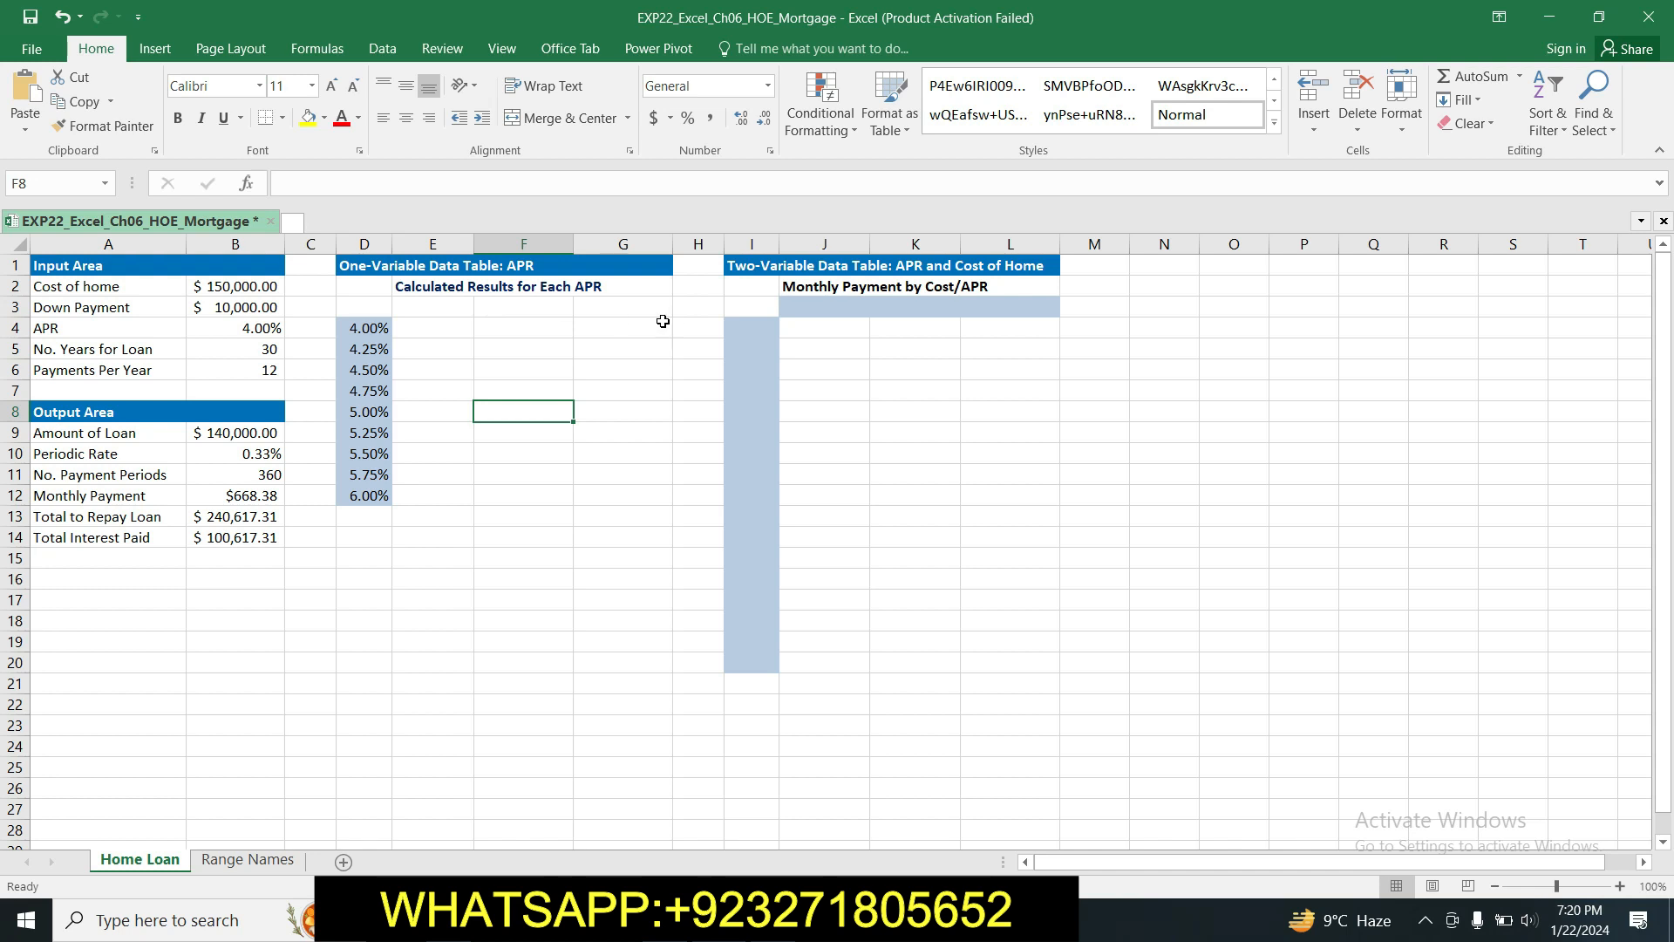
pyautogui.click(444, 304)
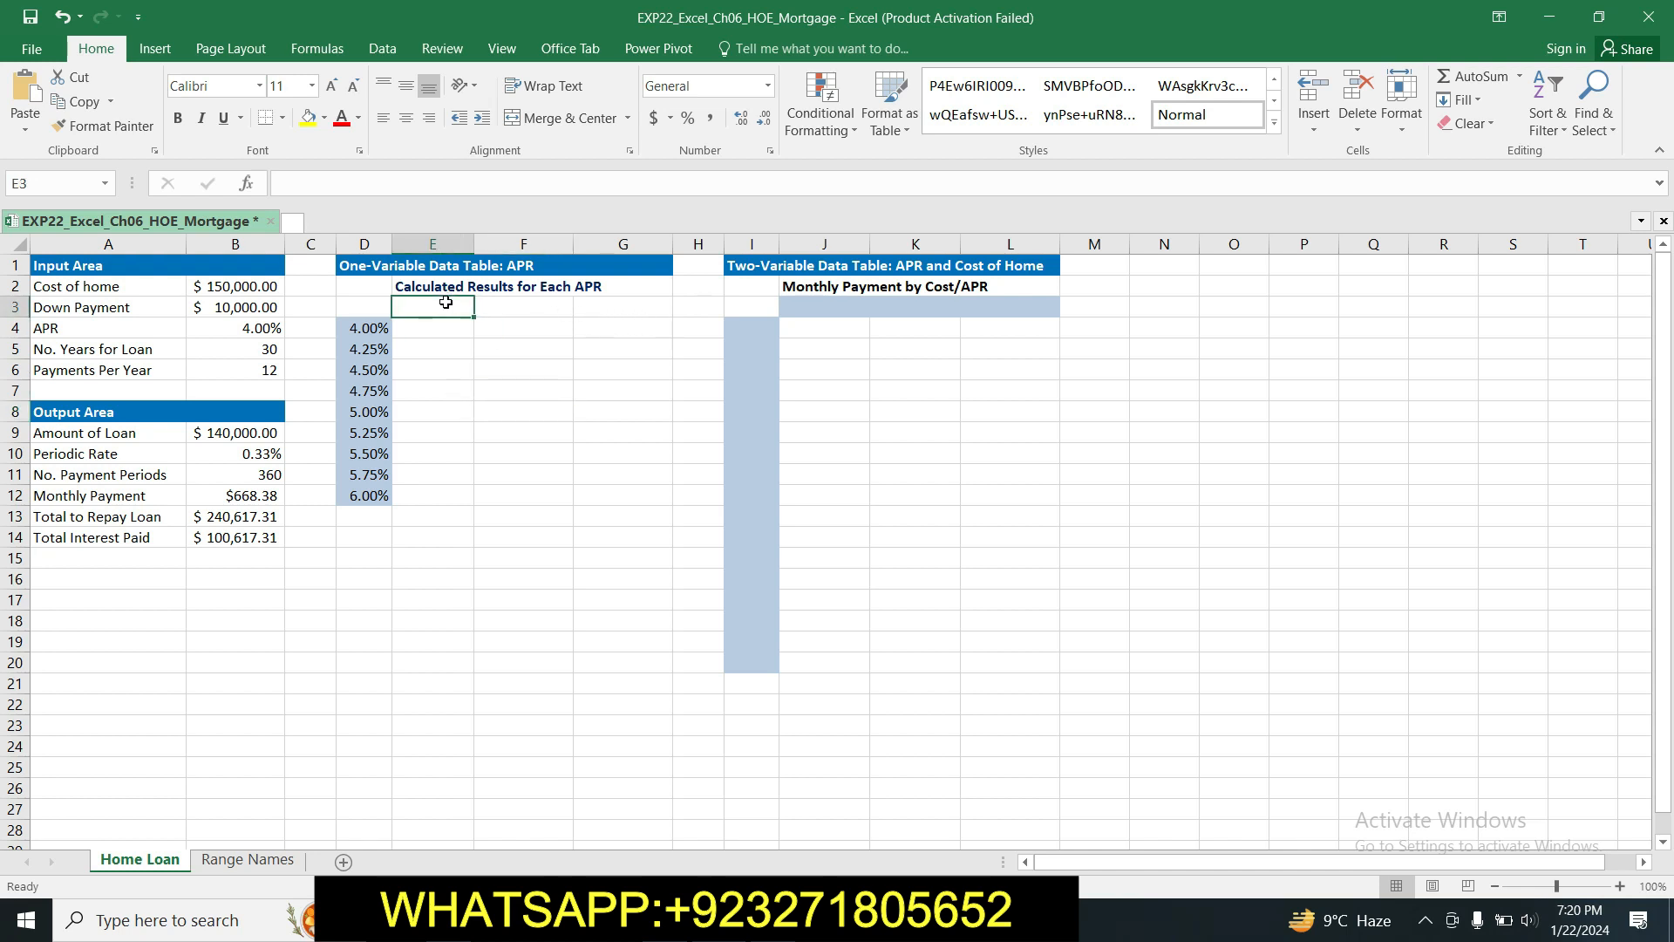
pyautogui.hotkey('alt', 'Tab')
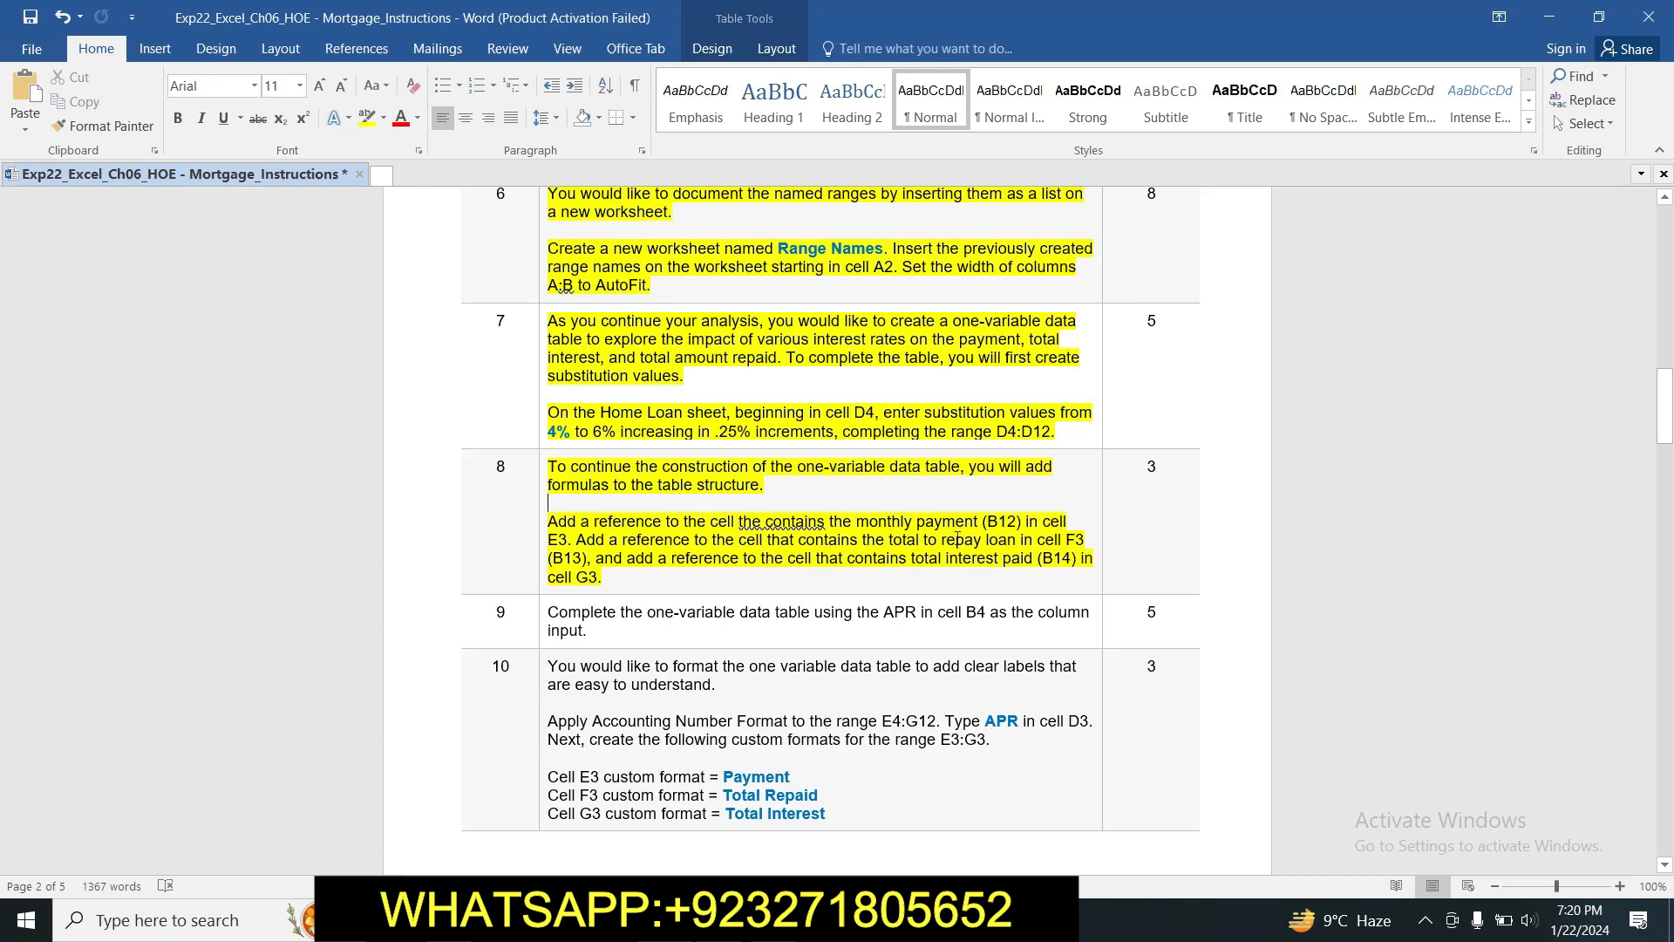
pyautogui.hotkey('alt', 'Tab')
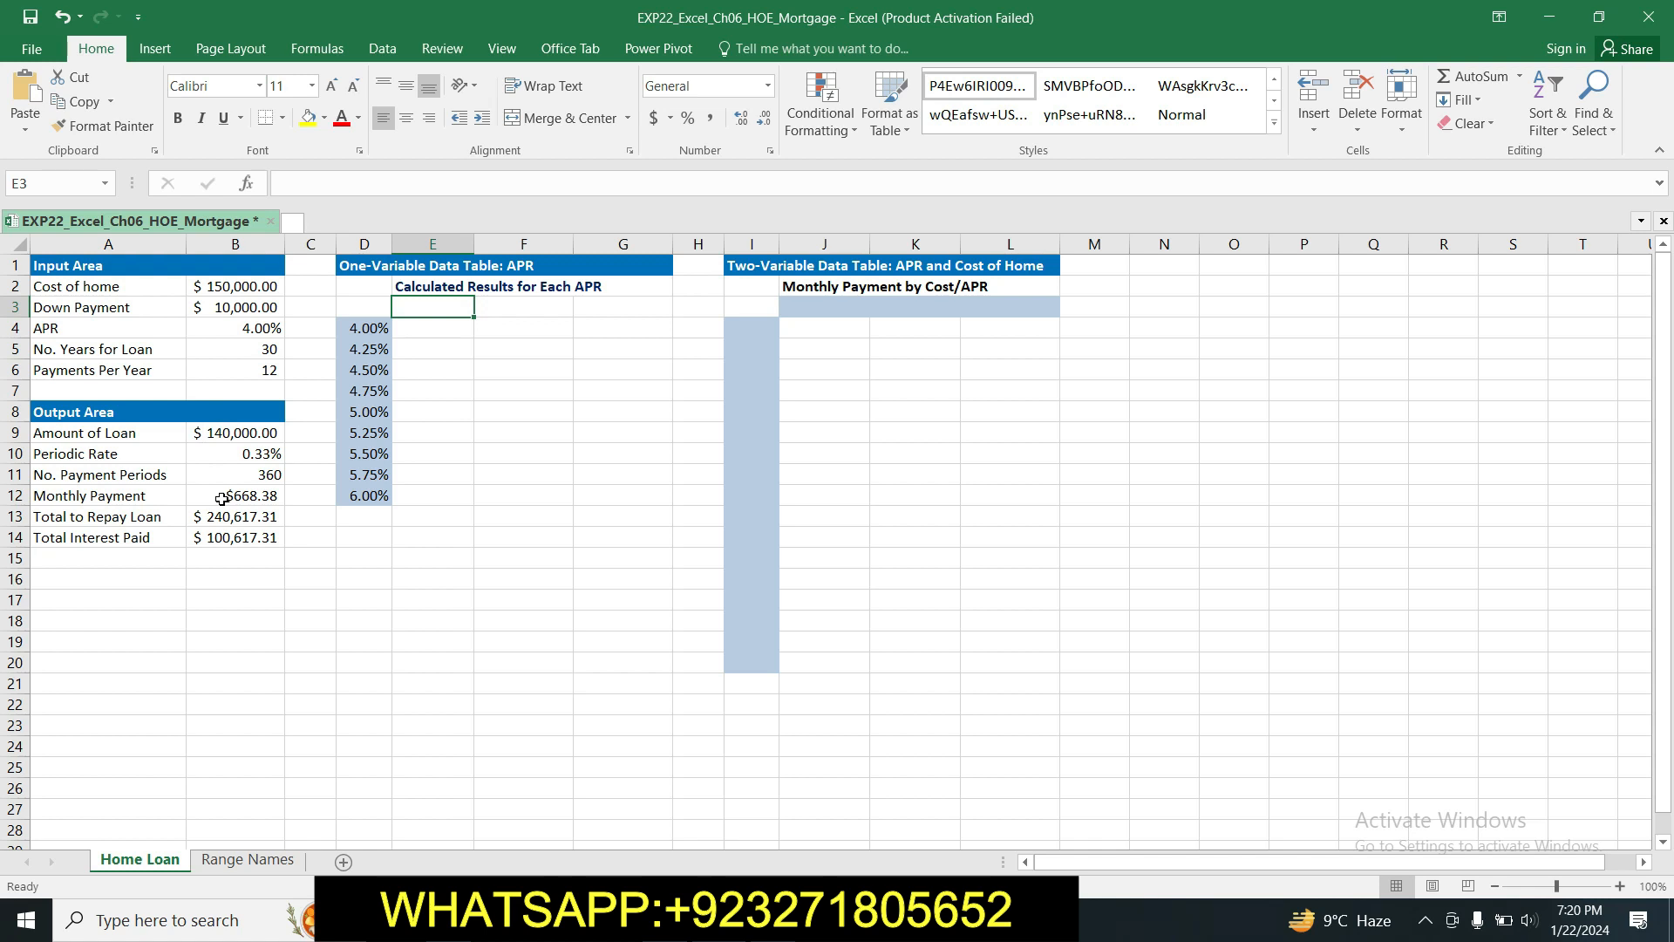
pyautogui.write('=')
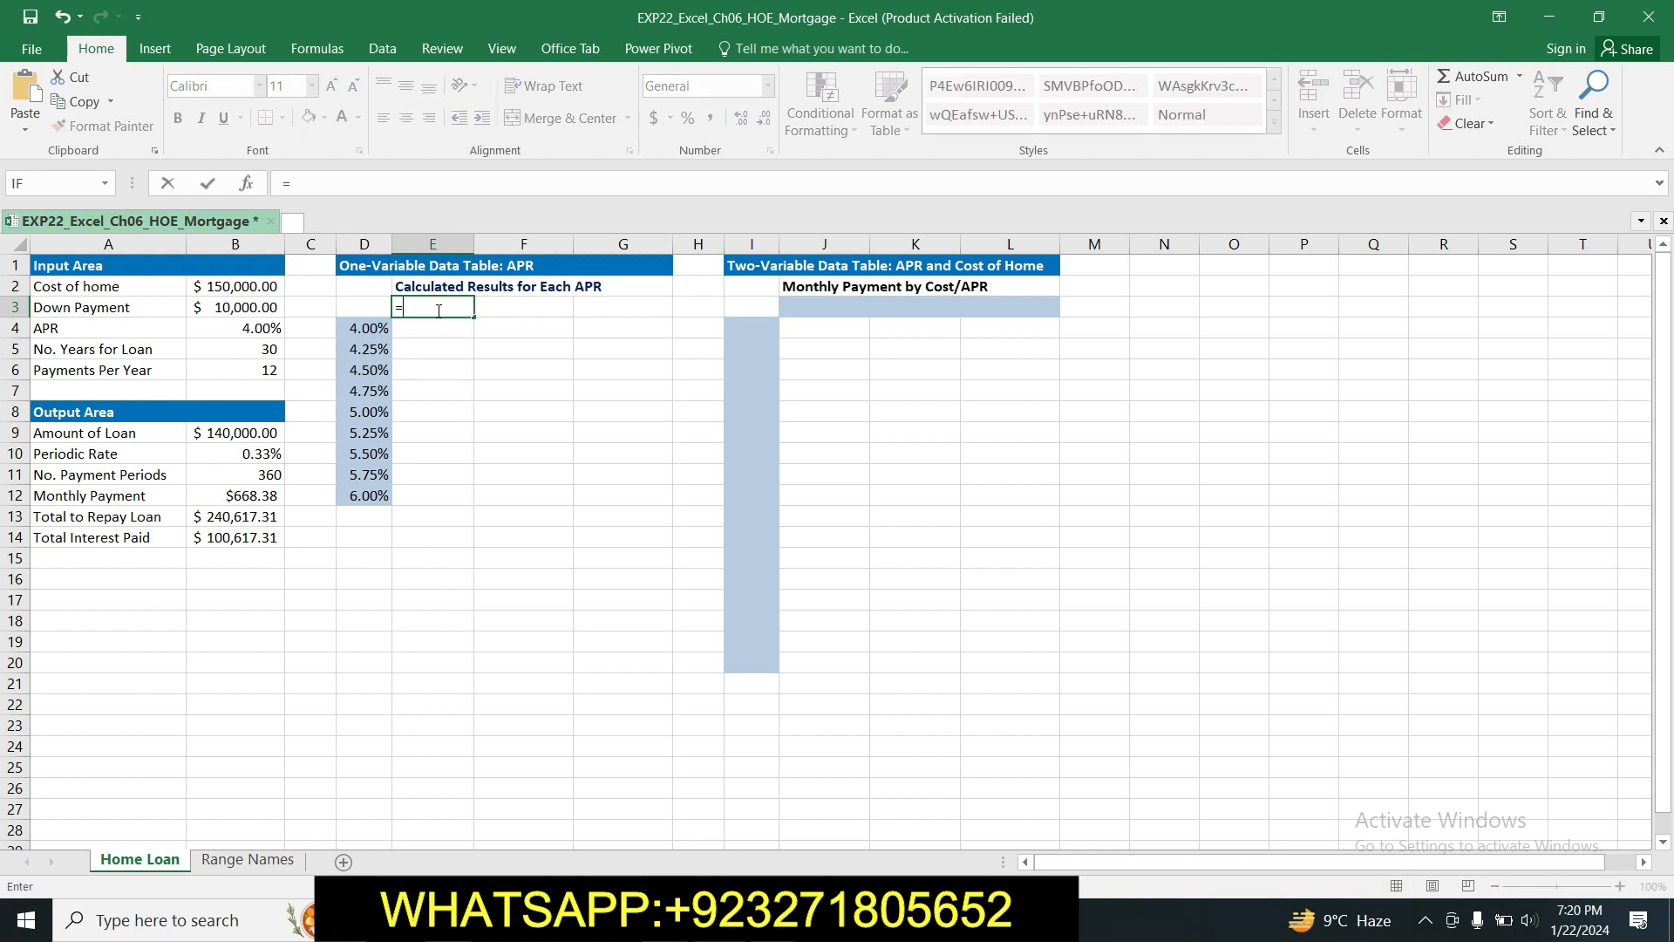
pyautogui.click(251, 496)
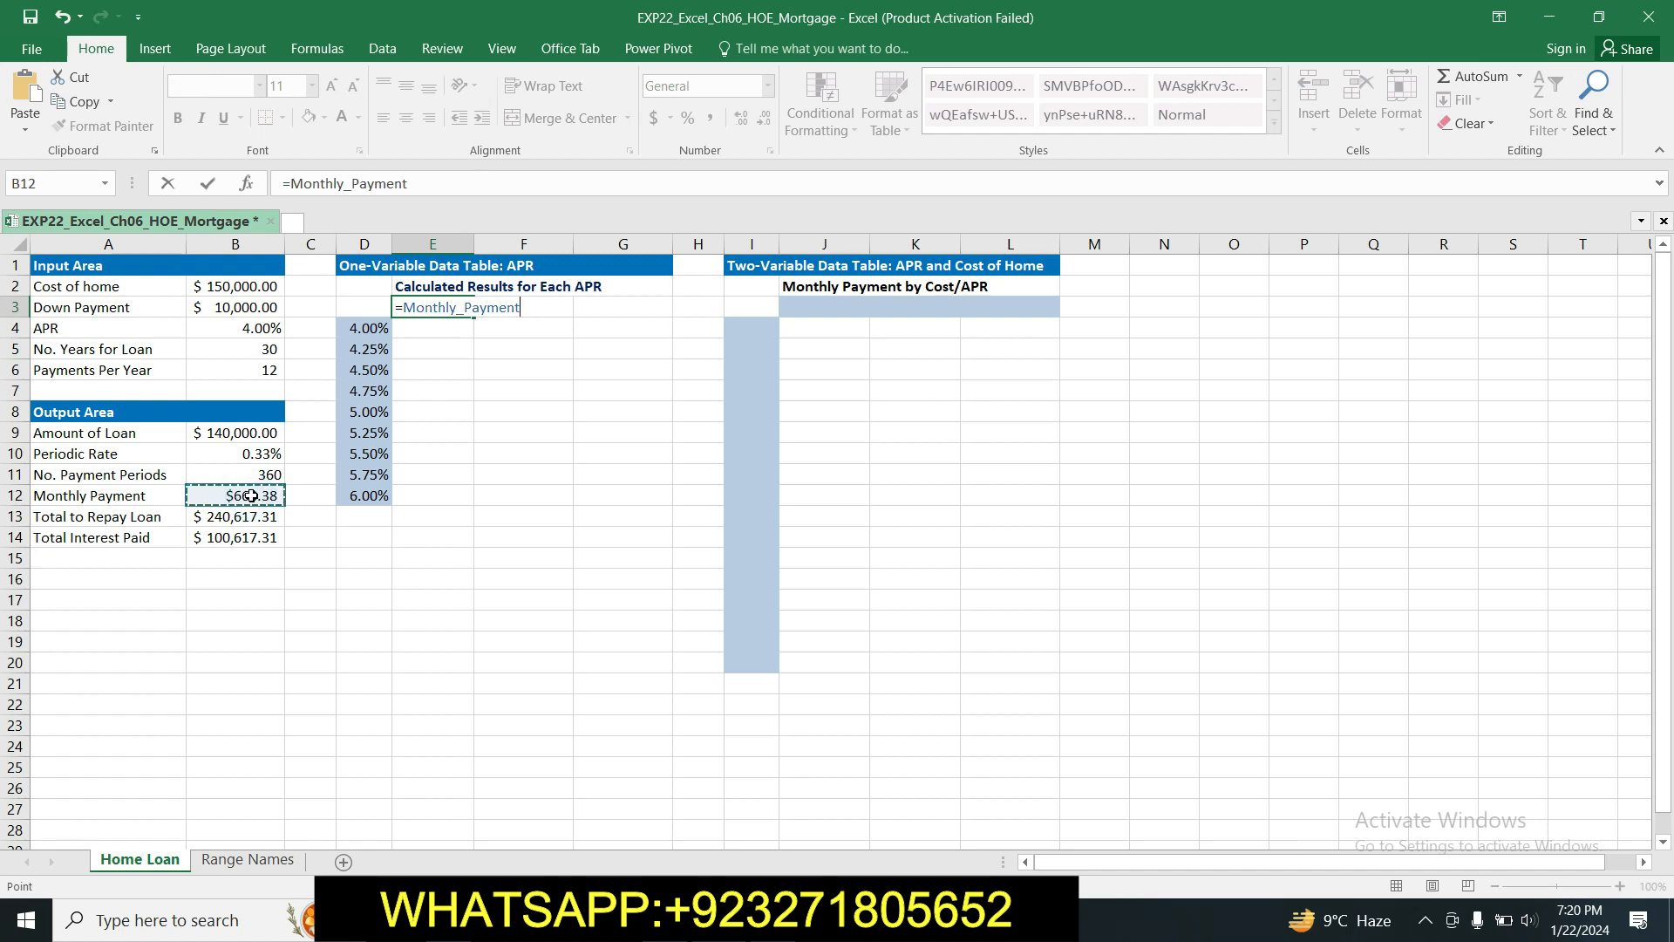
pyautogui.press('Return')
# Enter a reference to the total to repay loan in B13 in cell F3, consulting step 8 of the Word instructions.
pyautogui.click(526, 308)
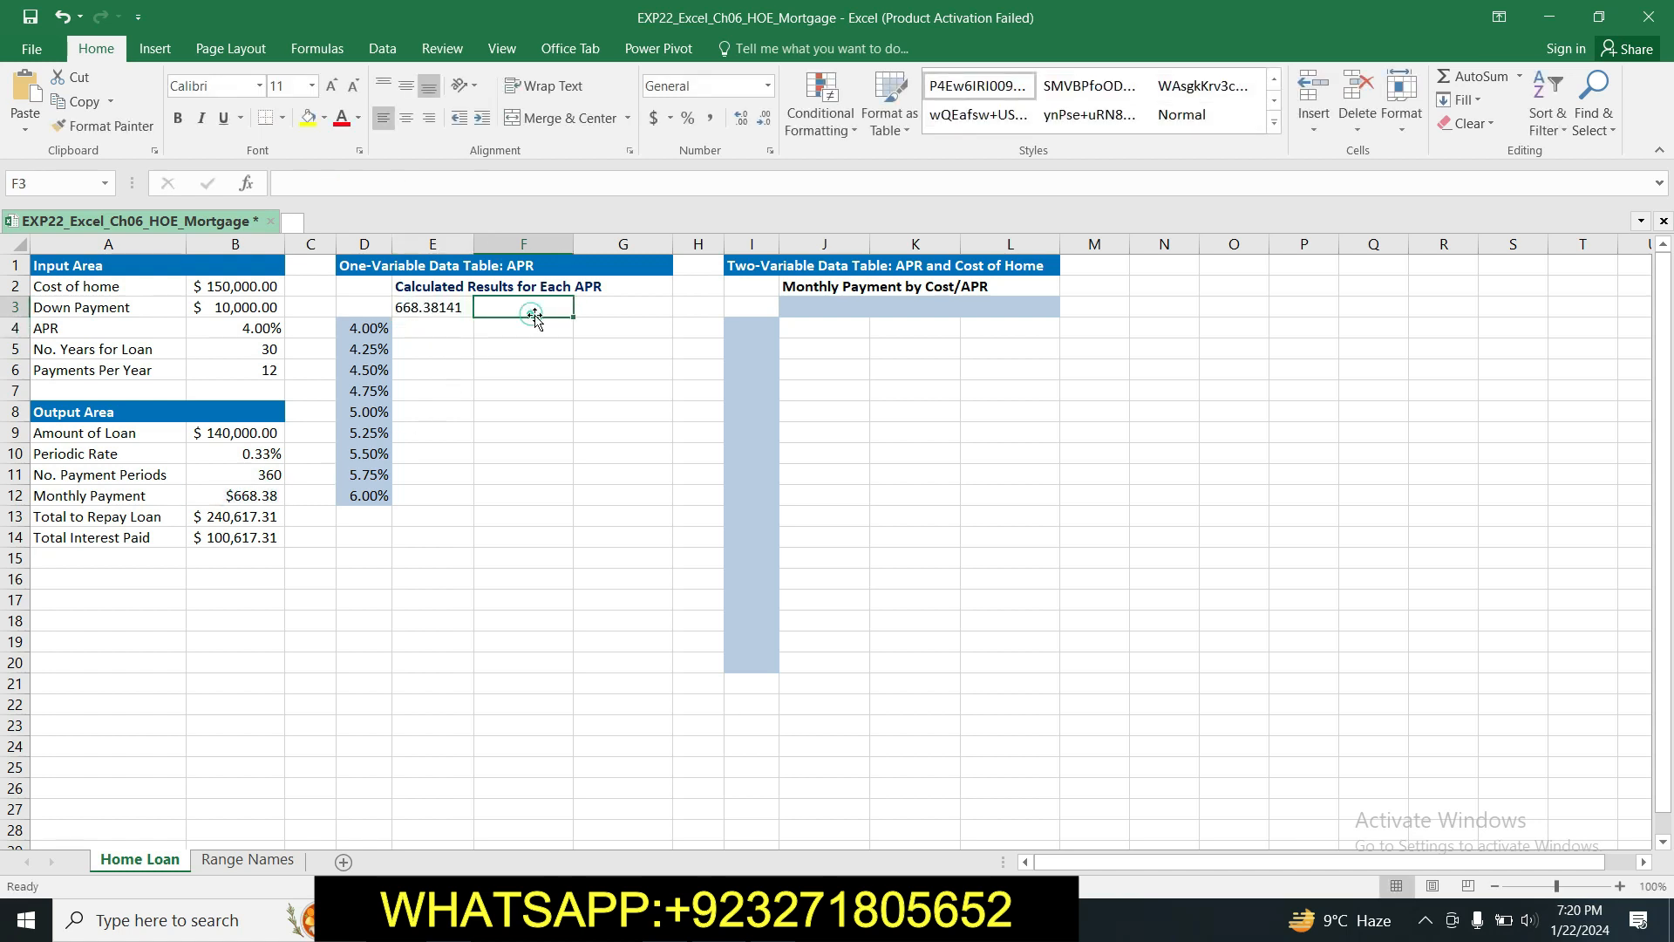
pyautogui.hotkey('alt', 'Tab')
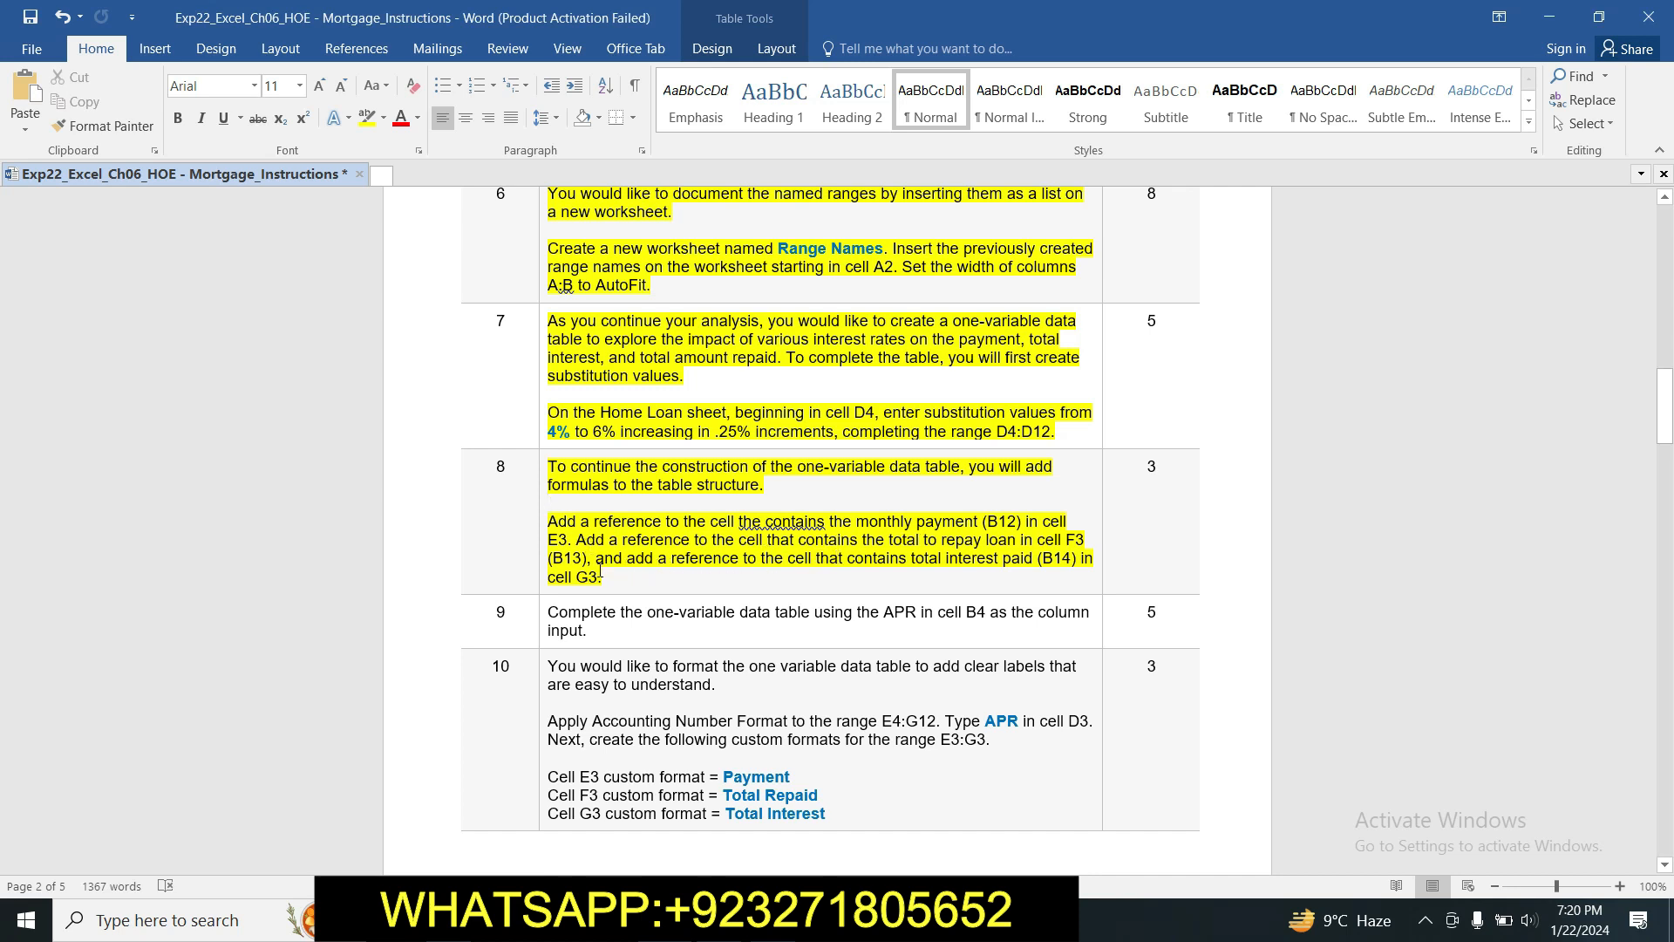
pyautogui.hotkey('alt', 'Tab')
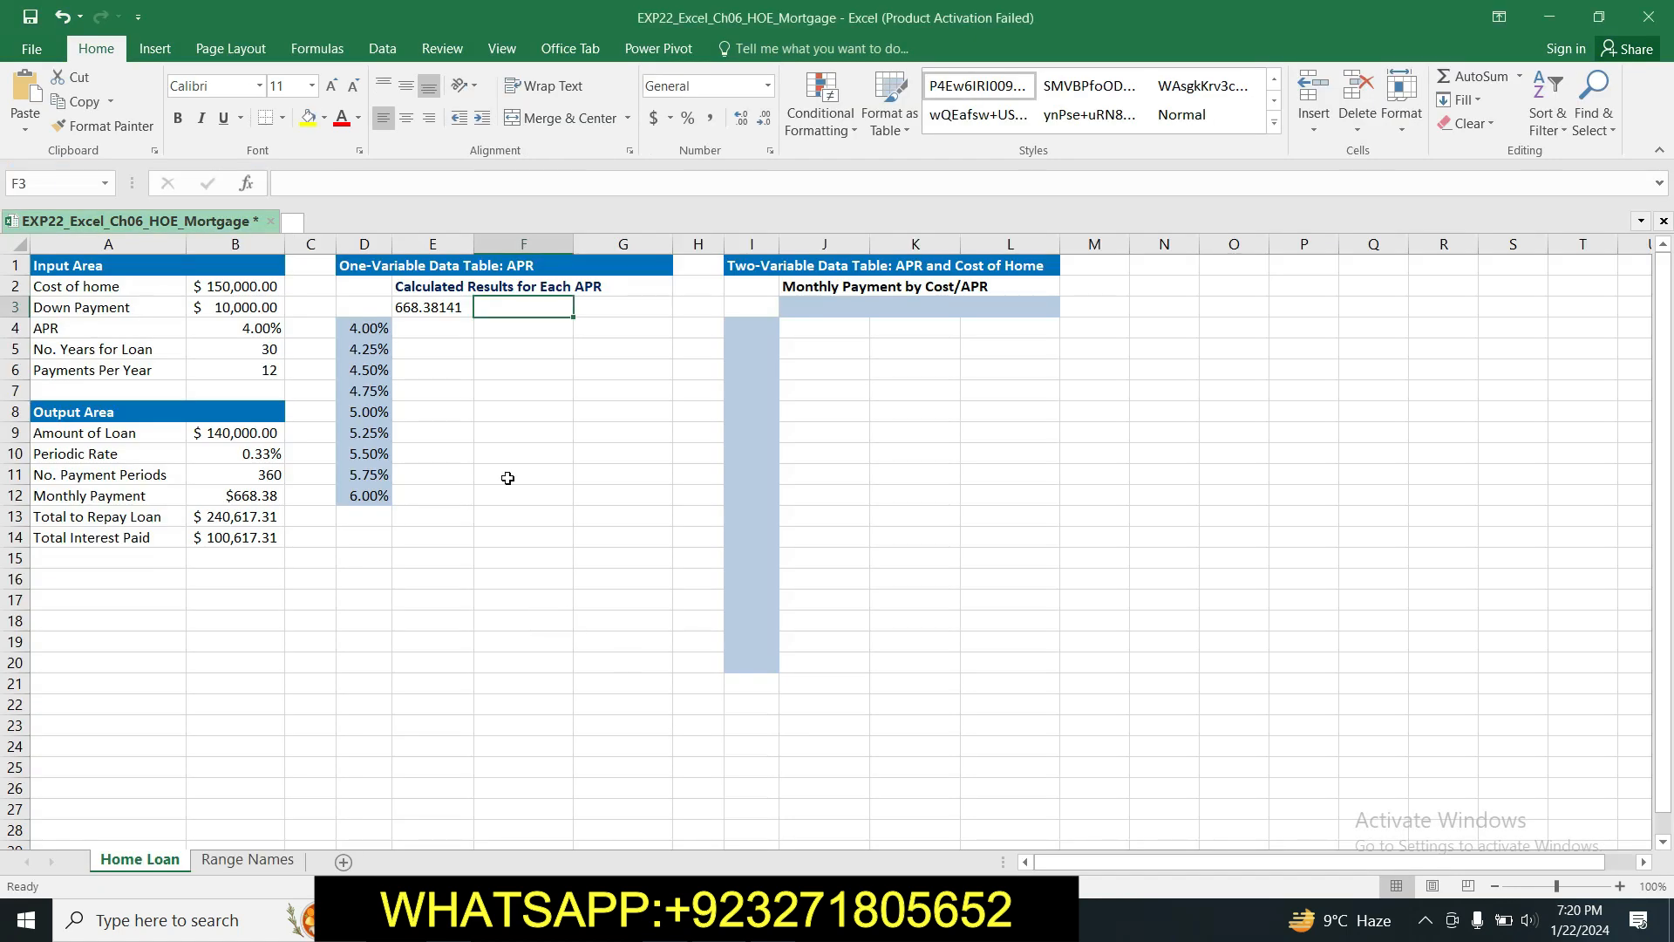
pyautogui.write('=')
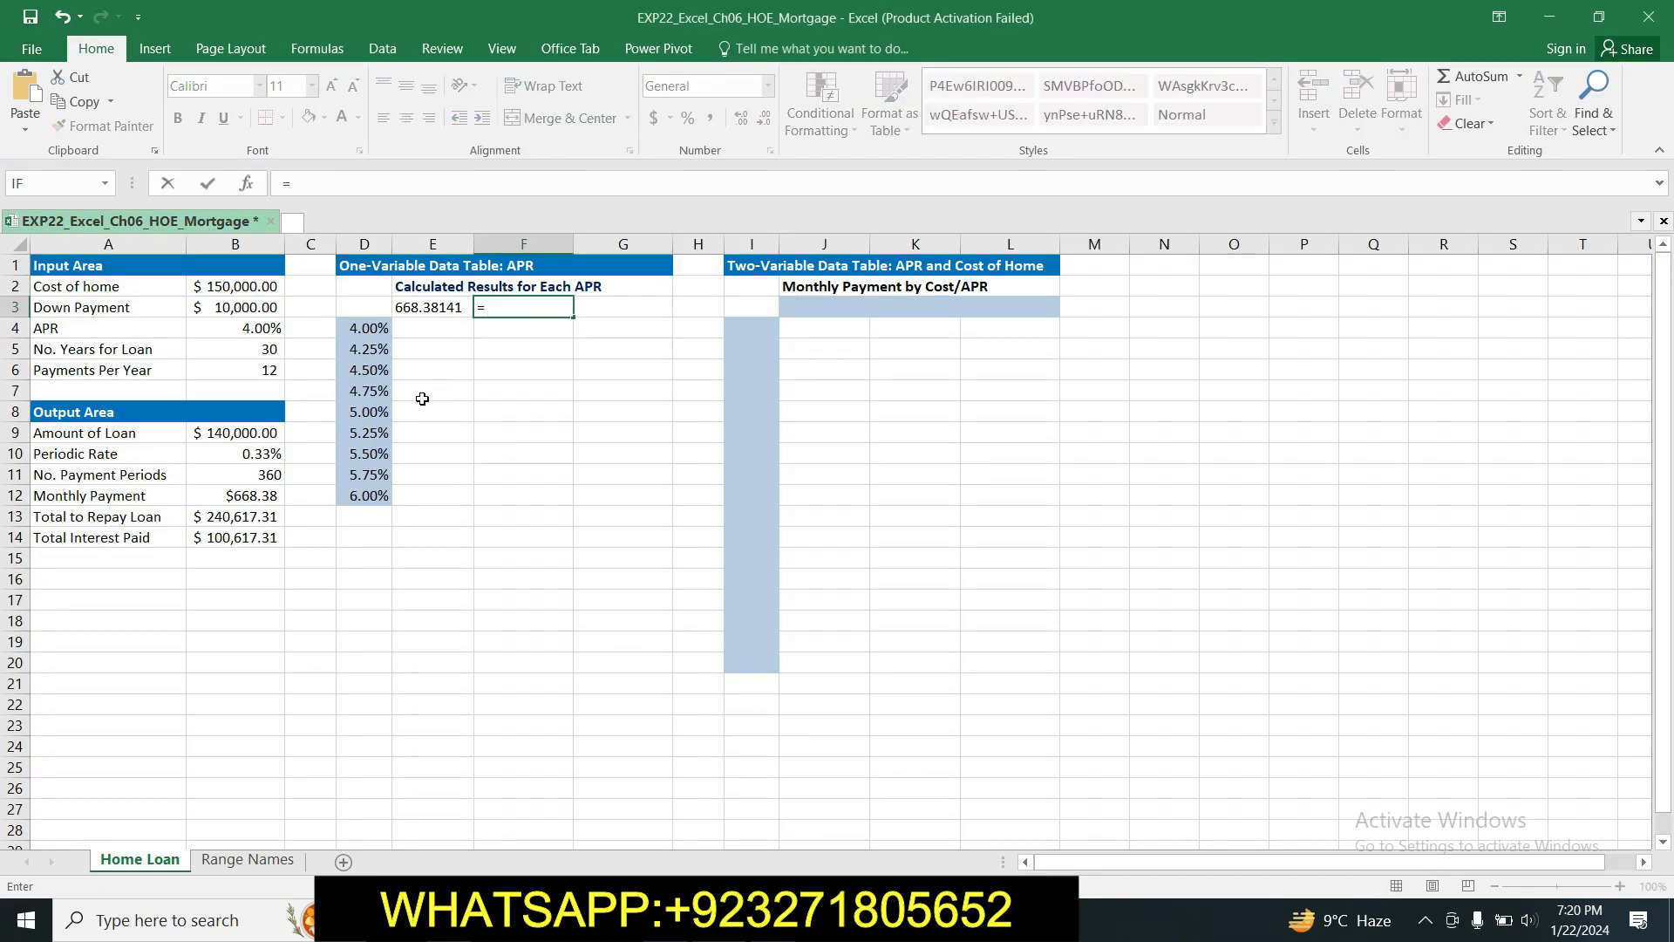
pyautogui.click(269, 515)
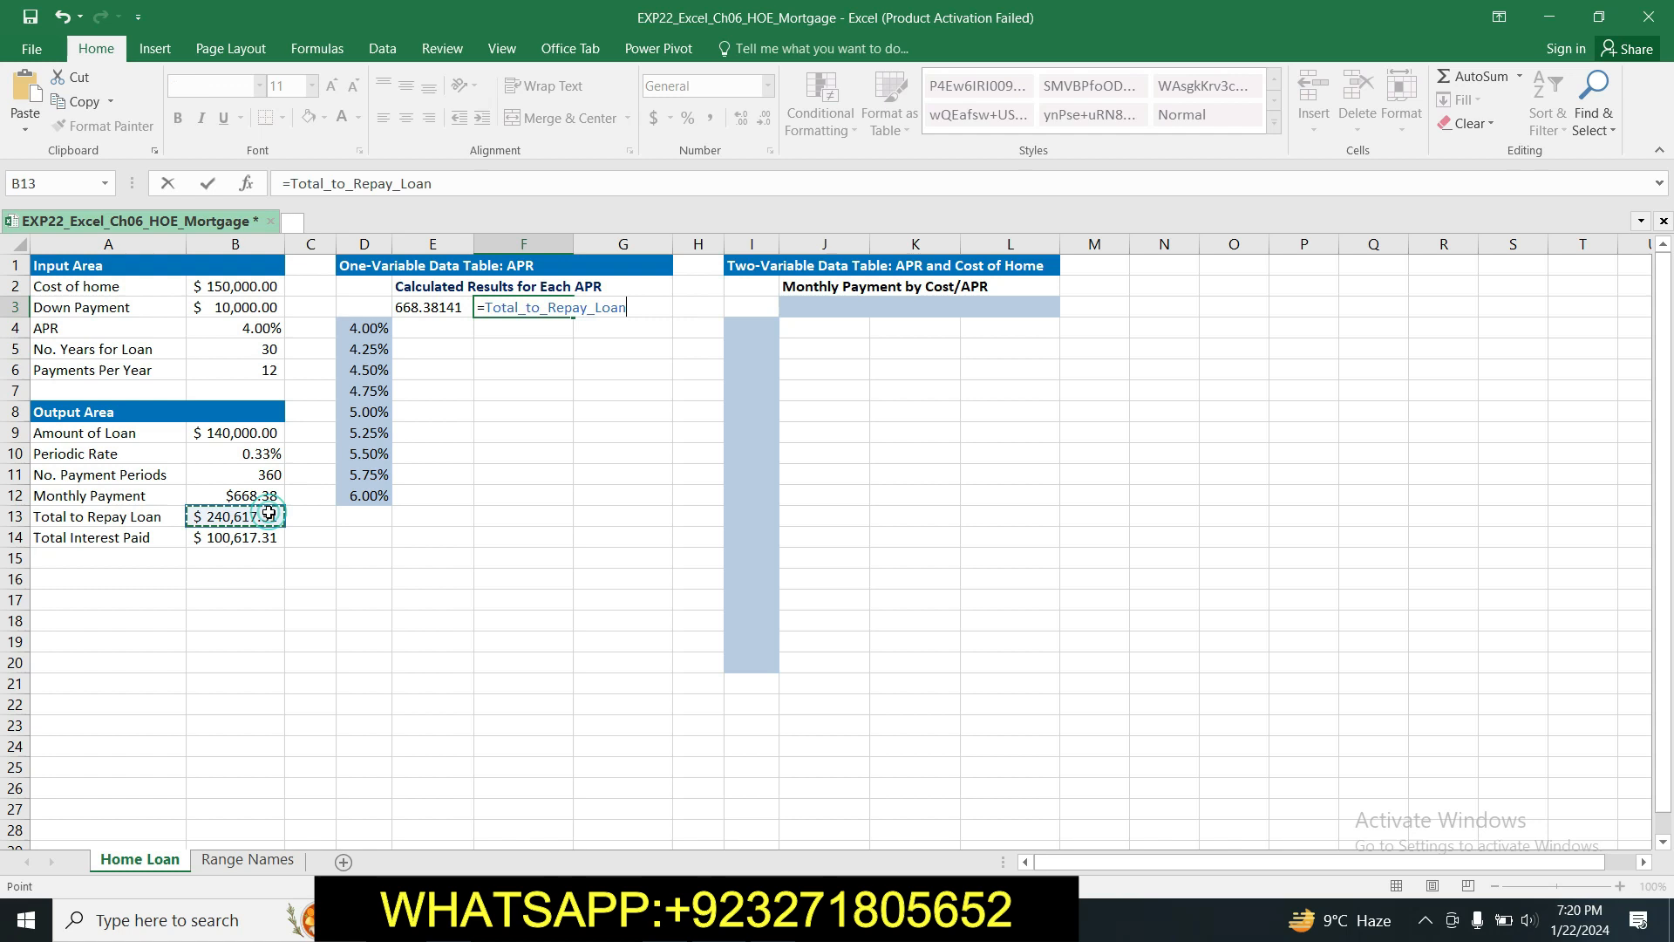
pyautogui.press('Return')
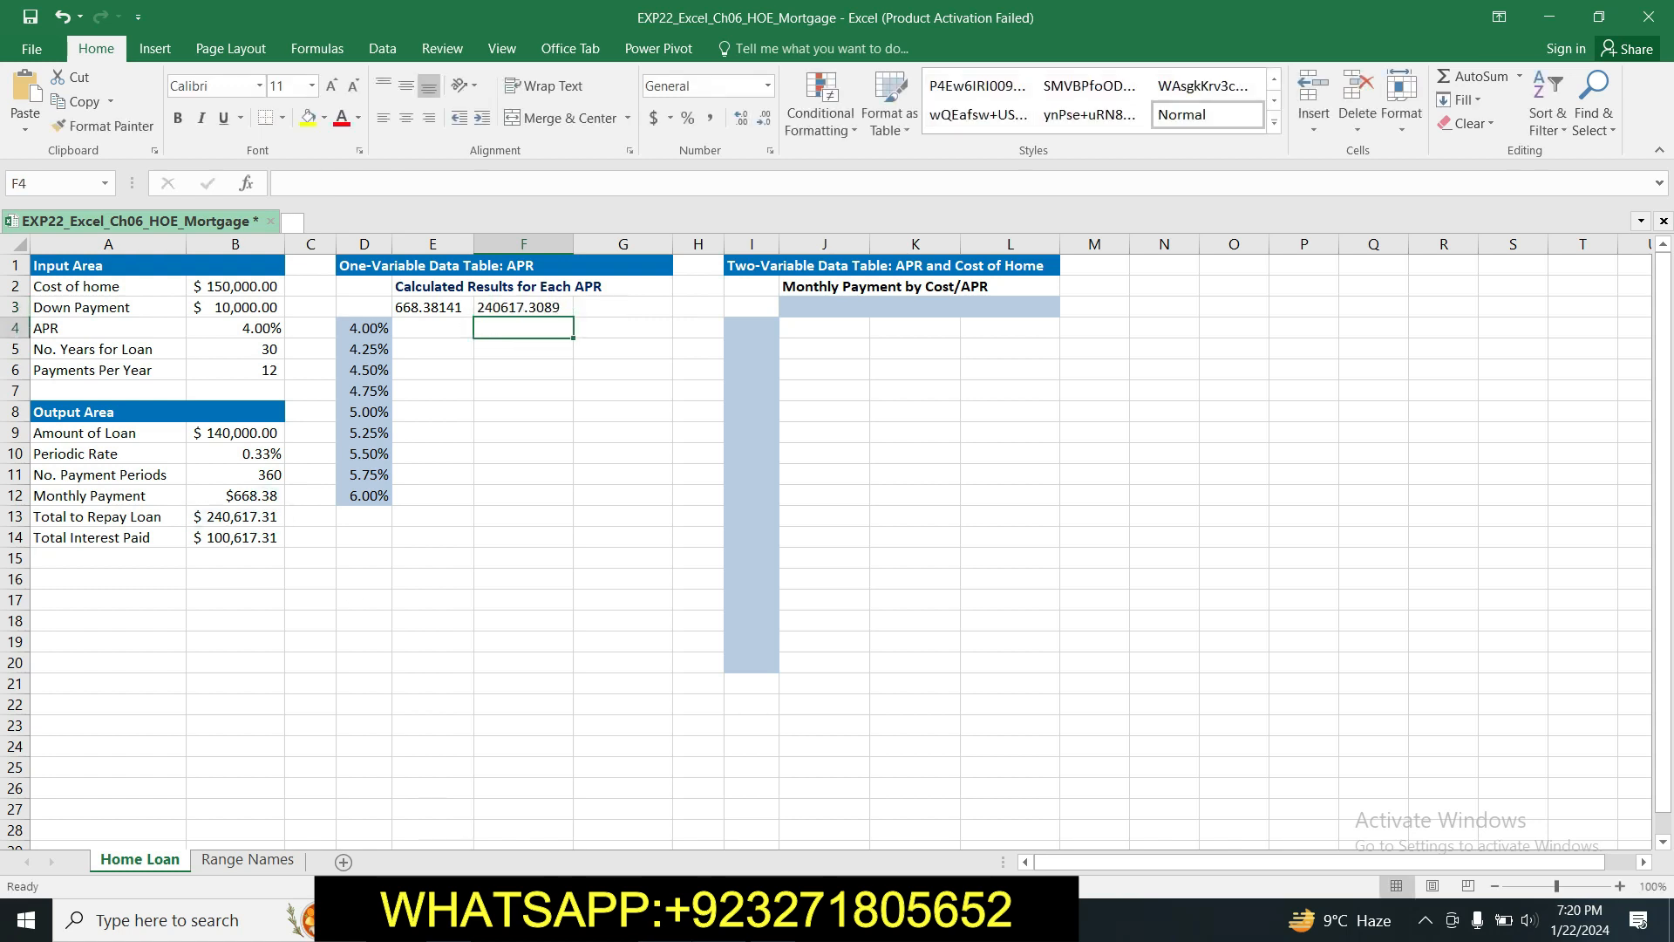
pyautogui.hotkey('alt', 'Tab')
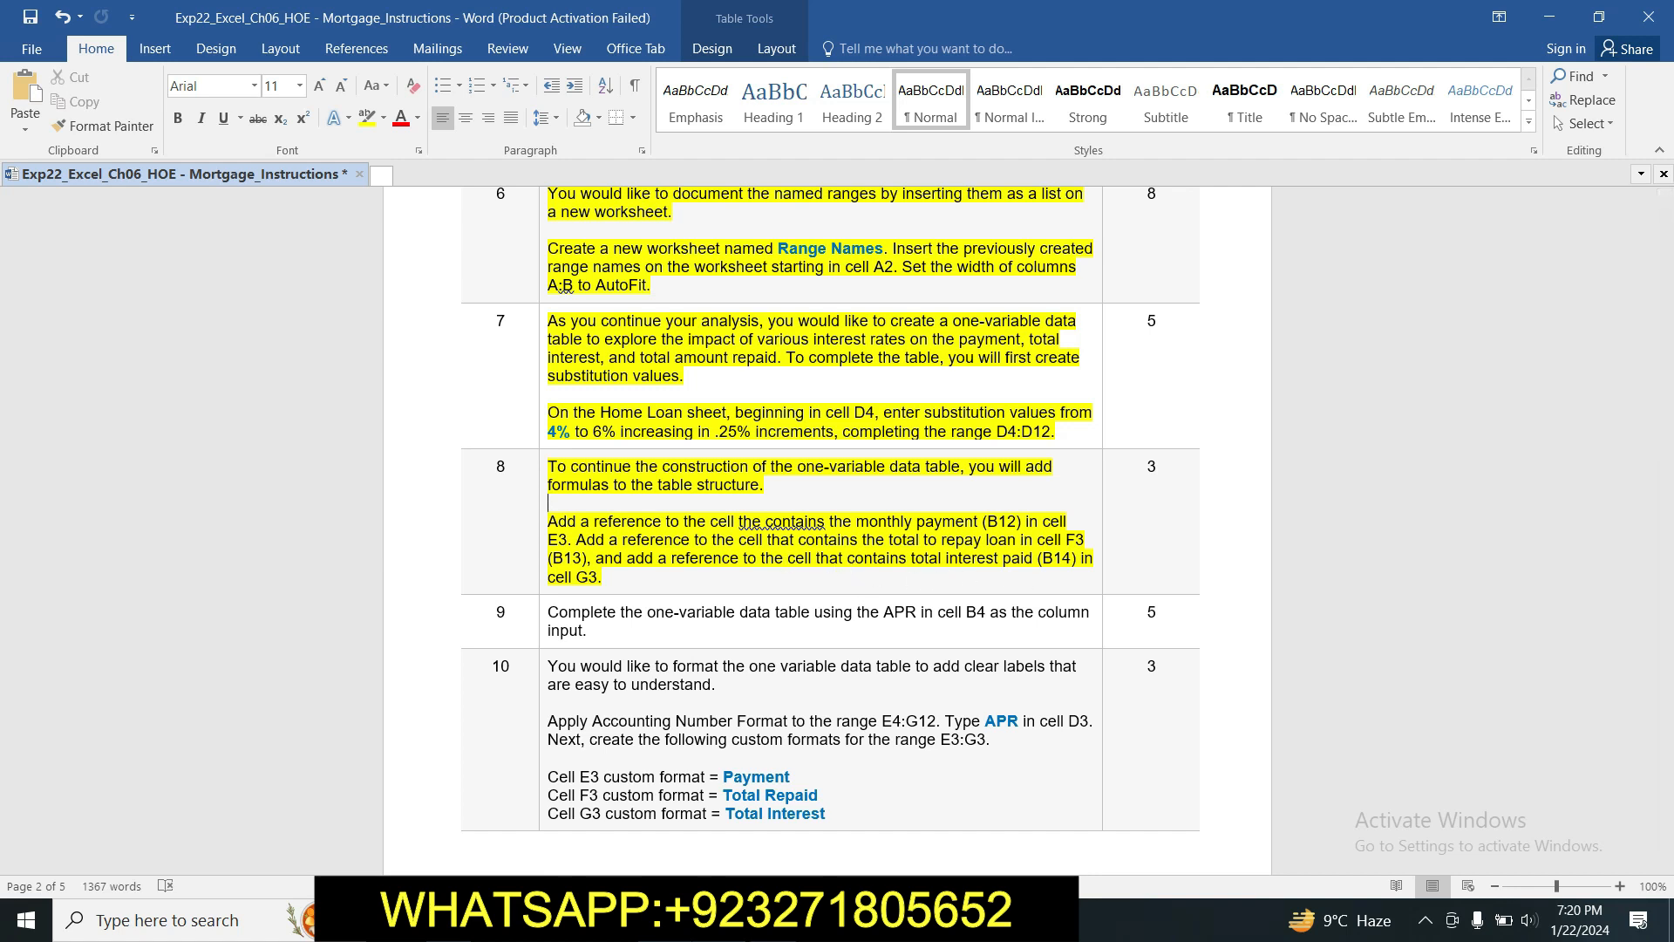
# Back in the Excel workbook, enter a reference to the total interest paid in B14 in cell G3.
pyautogui.hotkey('alt', 'Tab')
pyautogui.click(655, 306)
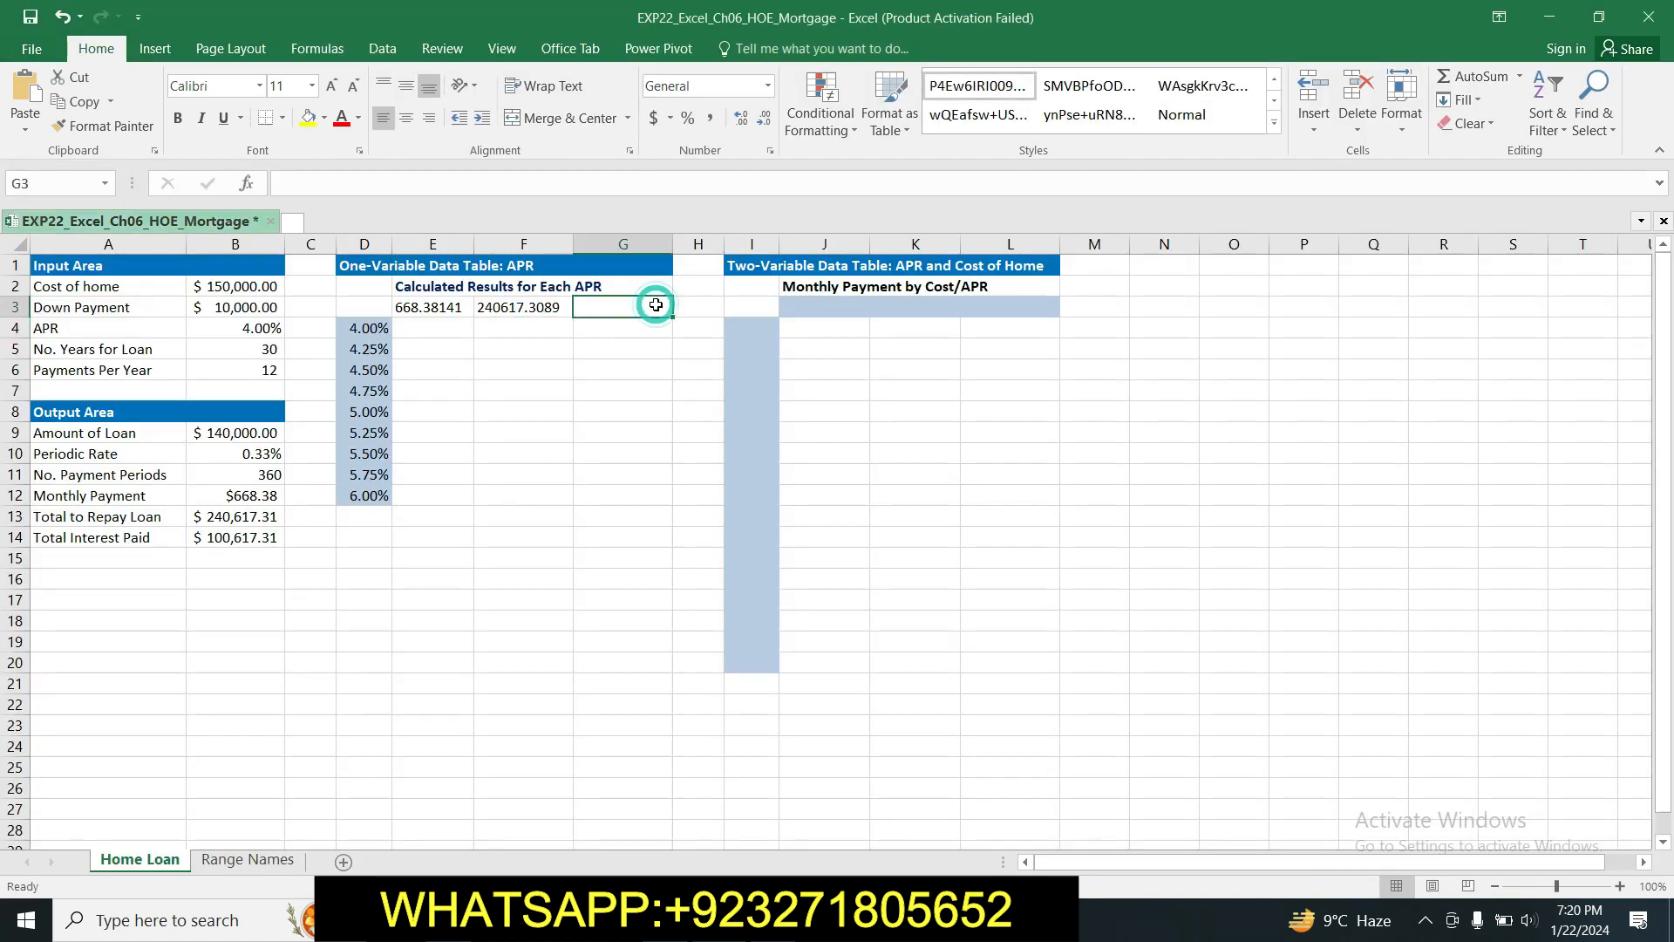
pyautogui.write('=')
pyautogui.click(269, 533)
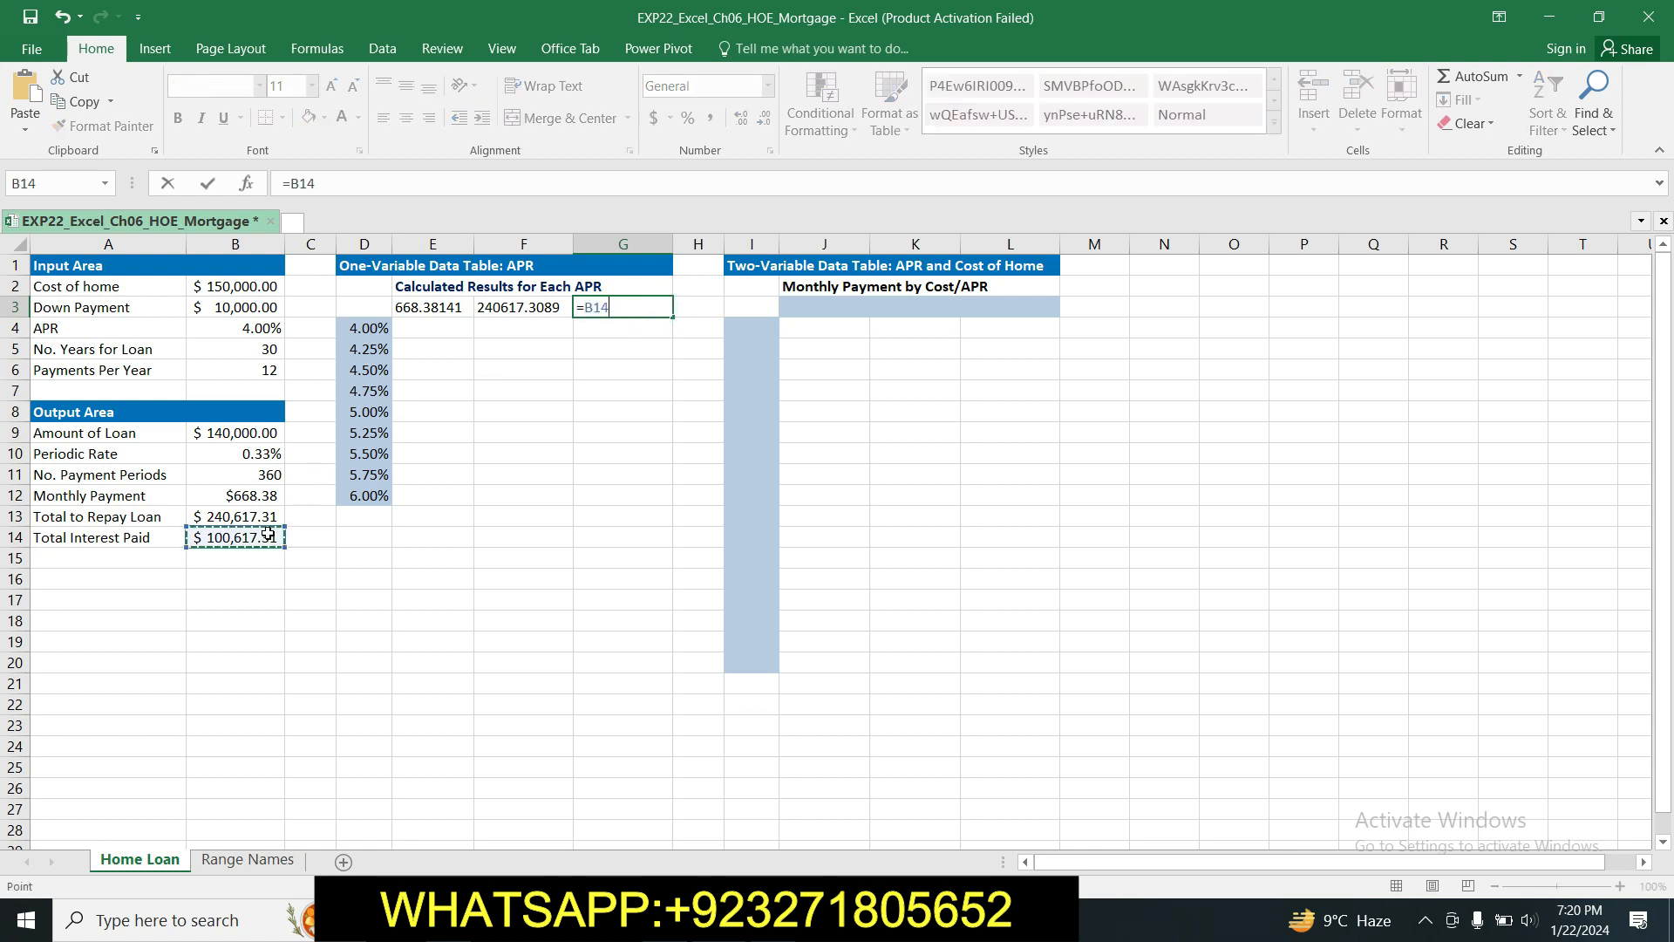
pyautogui.press('Return')
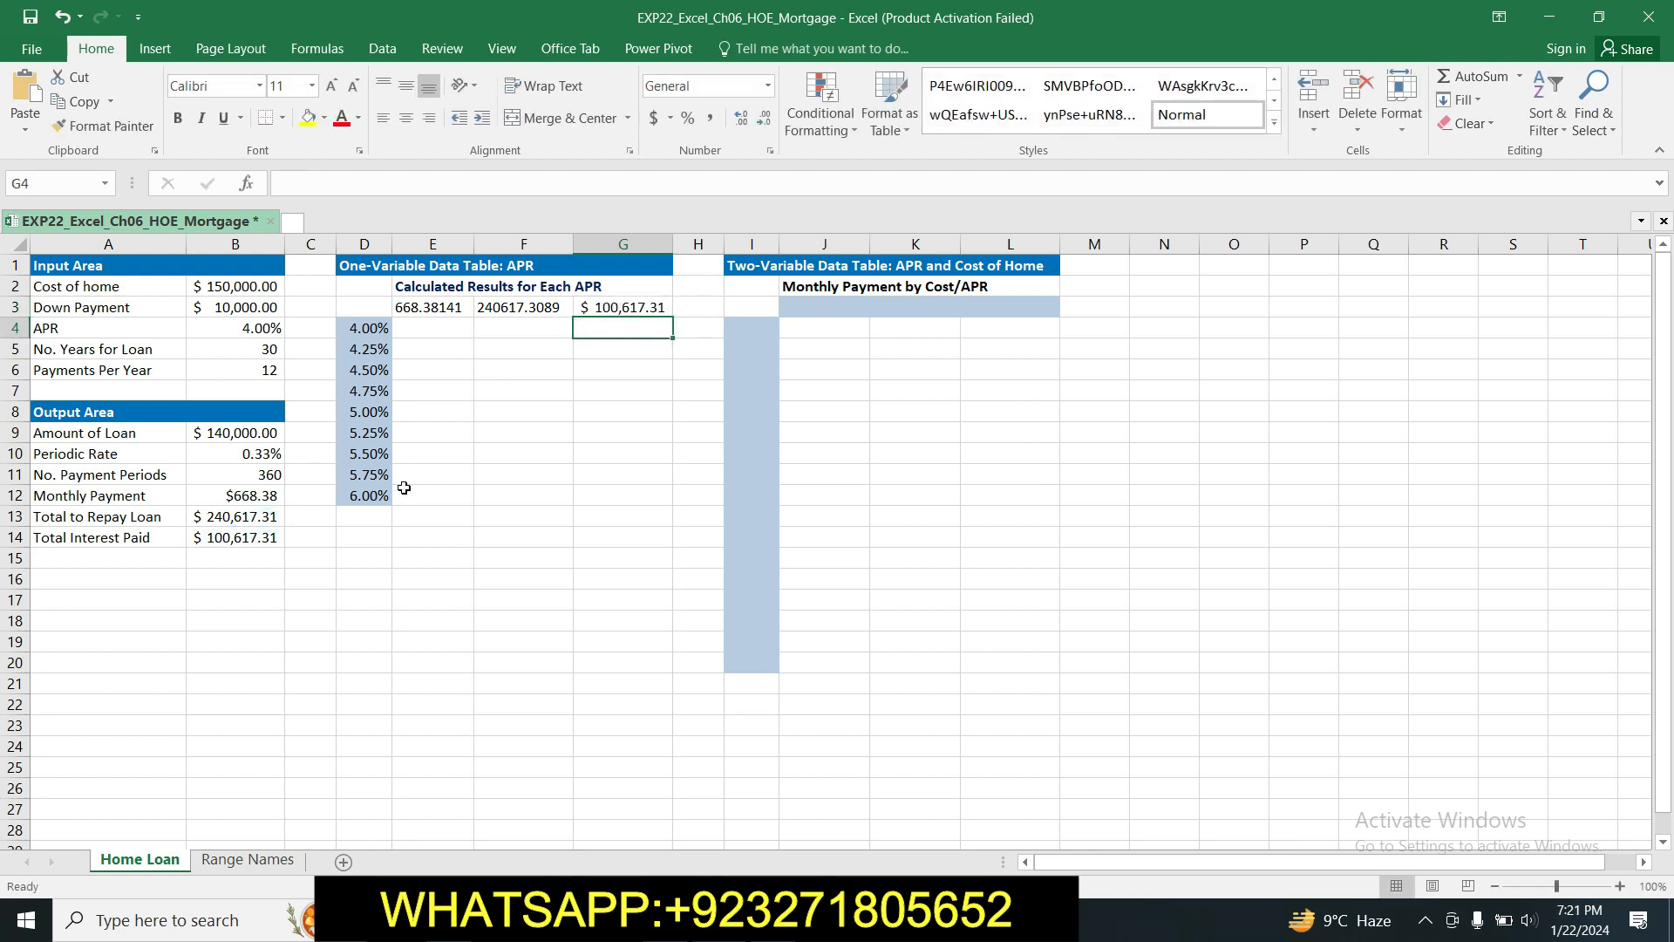
pyautogui.click(547, 388)
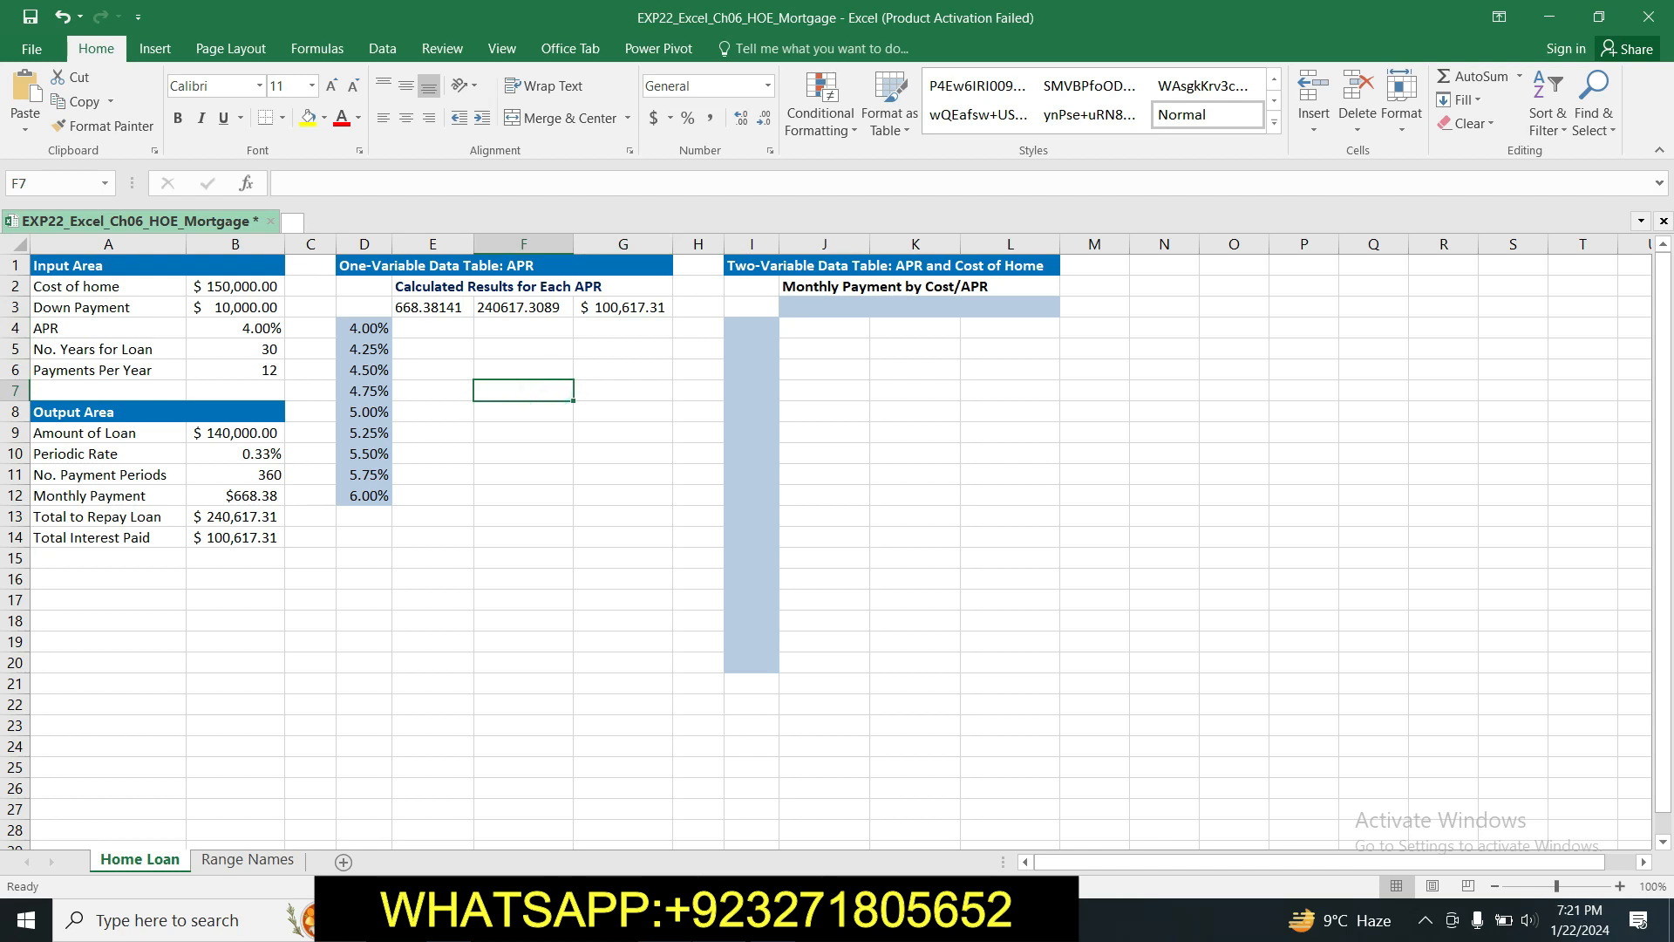
# Switch to the Word instructions and highlight the text of step 9 in yellow.
pyautogui.hotkey('alt', 'Tab')
pyautogui.click(723, 561)
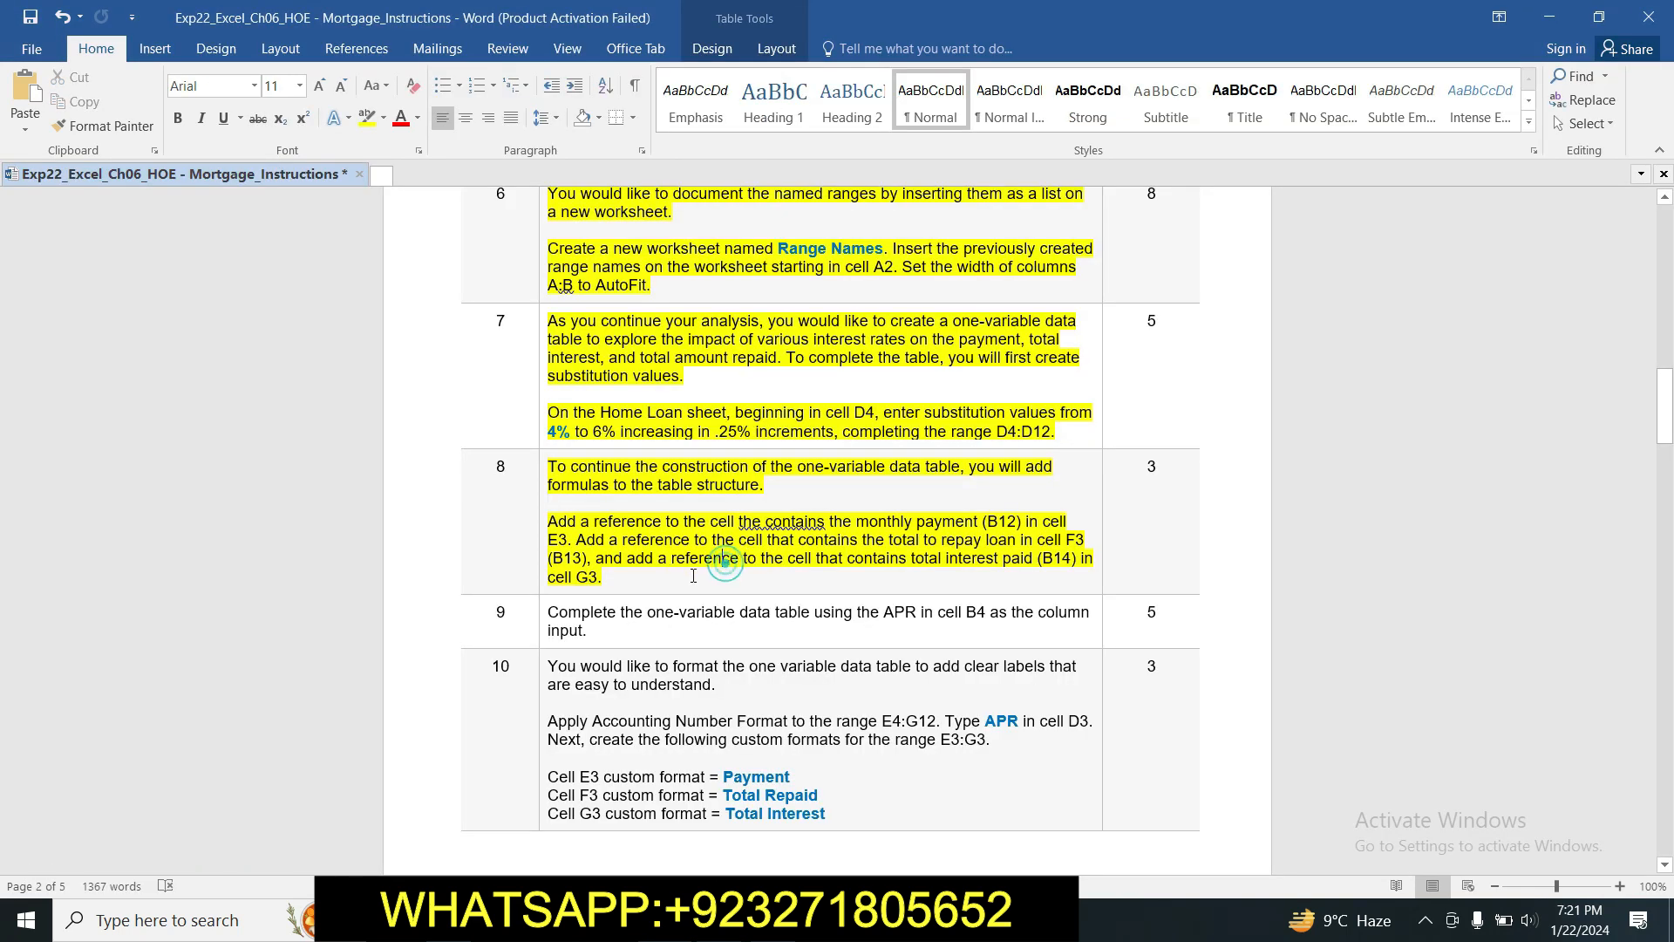
pyautogui.click(541, 611)
pyautogui.rightClick(542, 602)
pyautogui.click(625, 575)
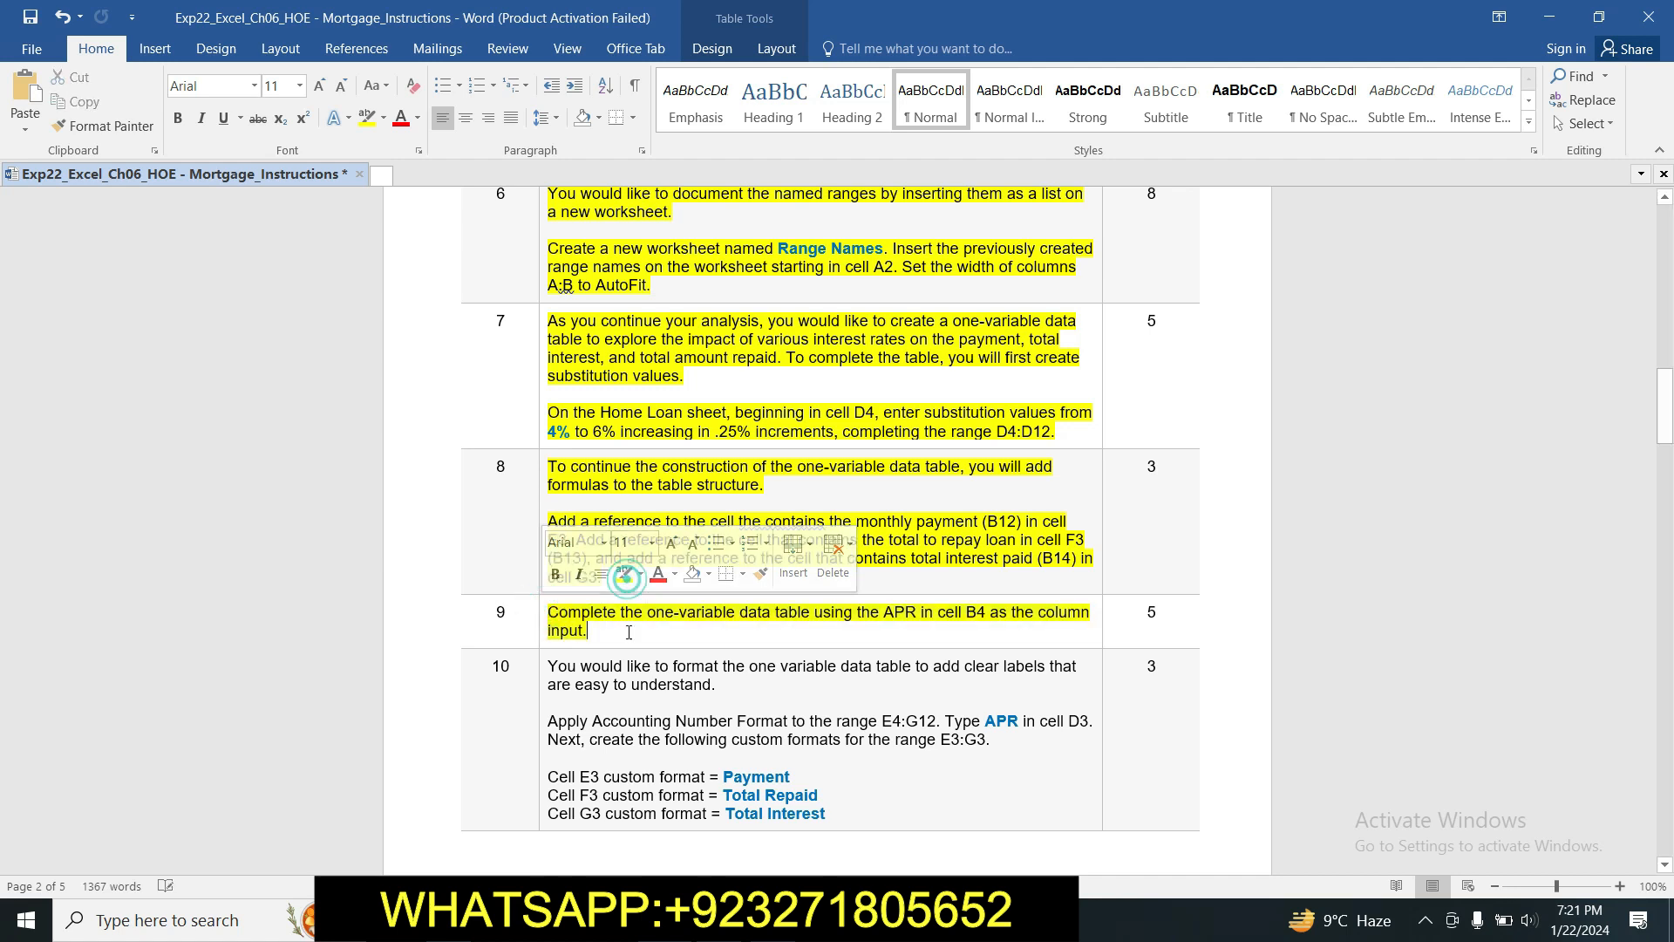
pyautogui.moveTo(1666, 397); pyautogui.dragTo(1666, 428)
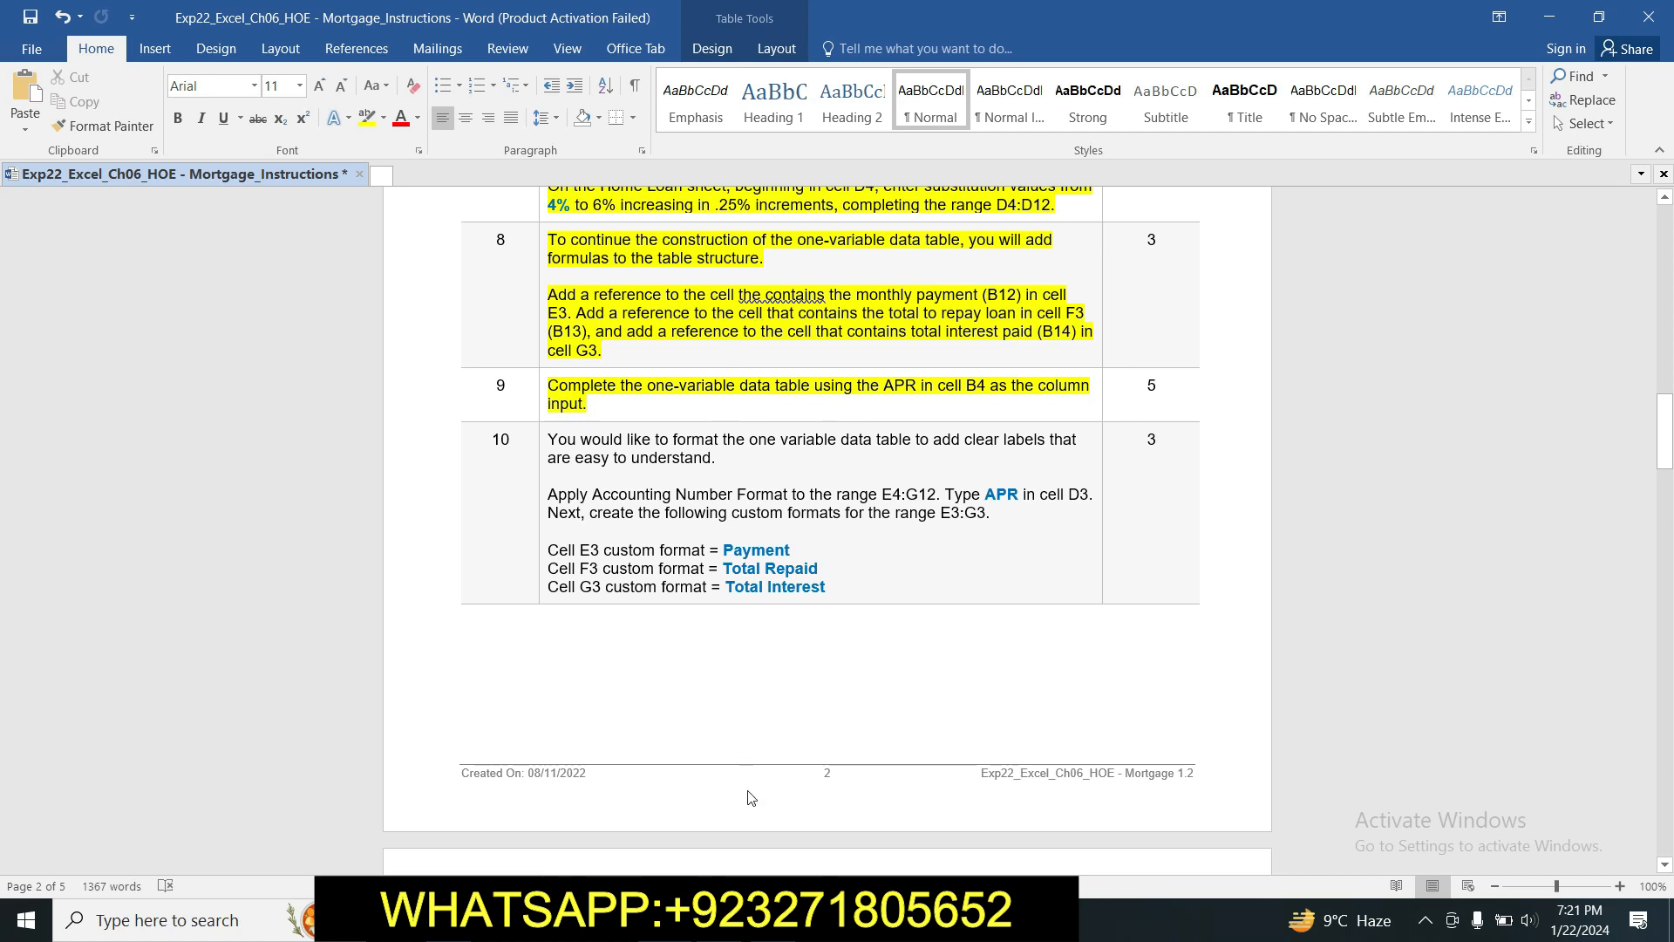
# Return to the Excel workbook and create a one-variable data table over D3:G12 with the APR in B4 as the column input cell.
pyautogui.click(719, 919)
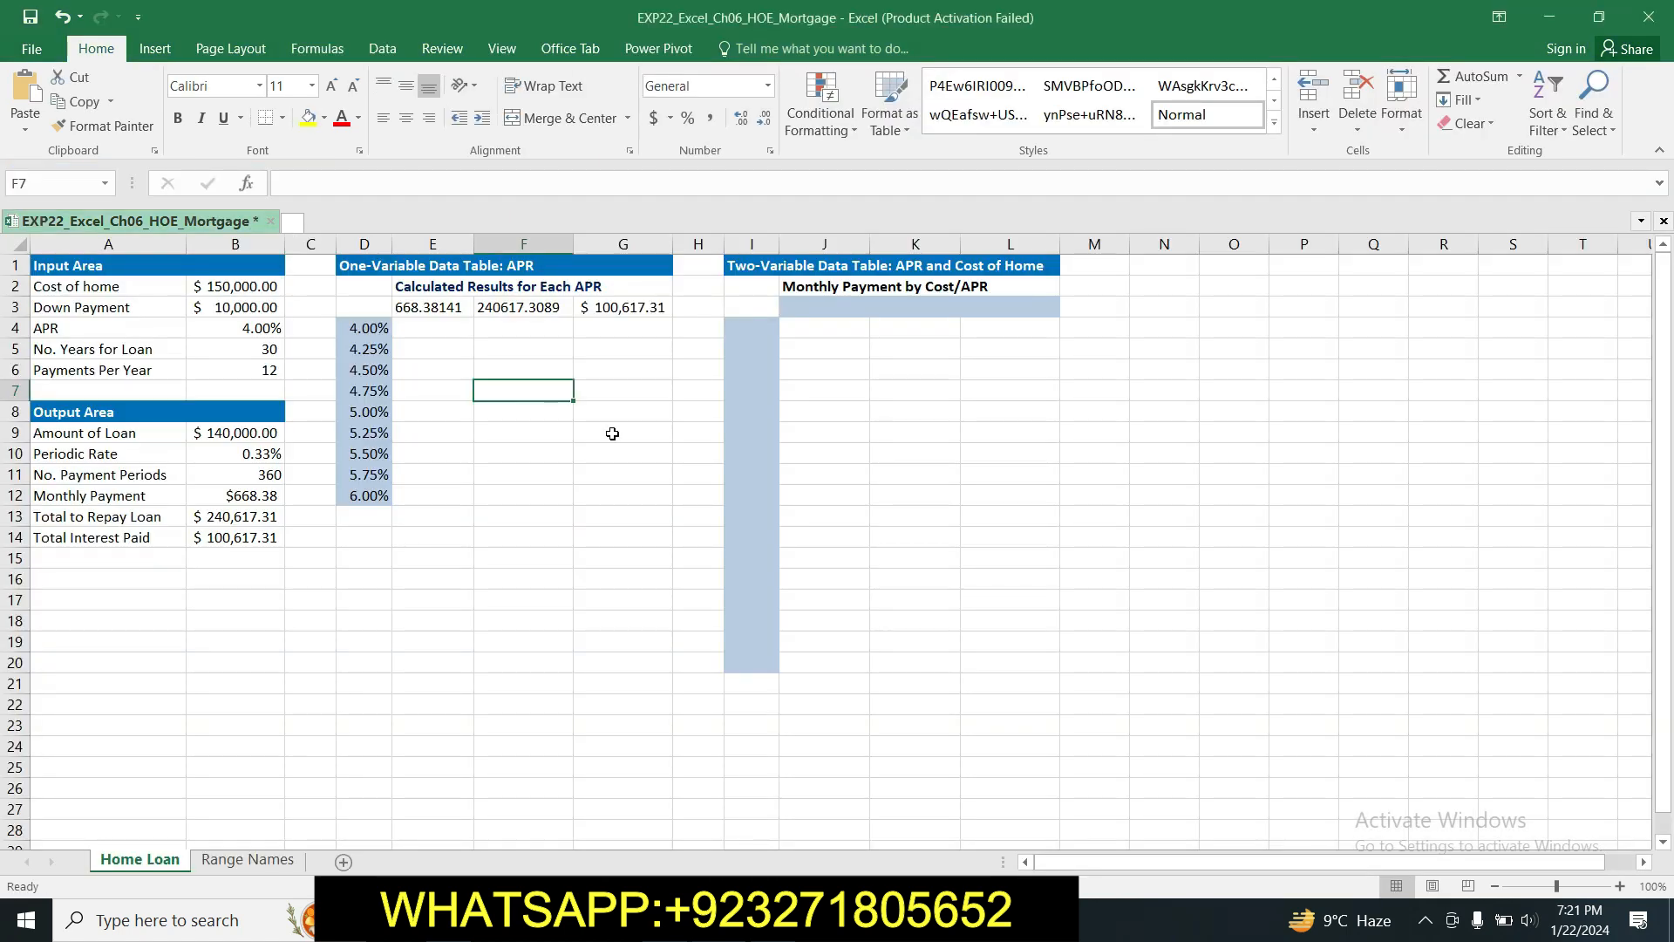
pyautogui.click(587, 369)
pyautogui.moveTo(373, 300)
pyautogui.mouseDown()
pyautogui.moveTo(527, 474)
pyautogui.moveTo(600, 502)
pyautogui.mouseUp()
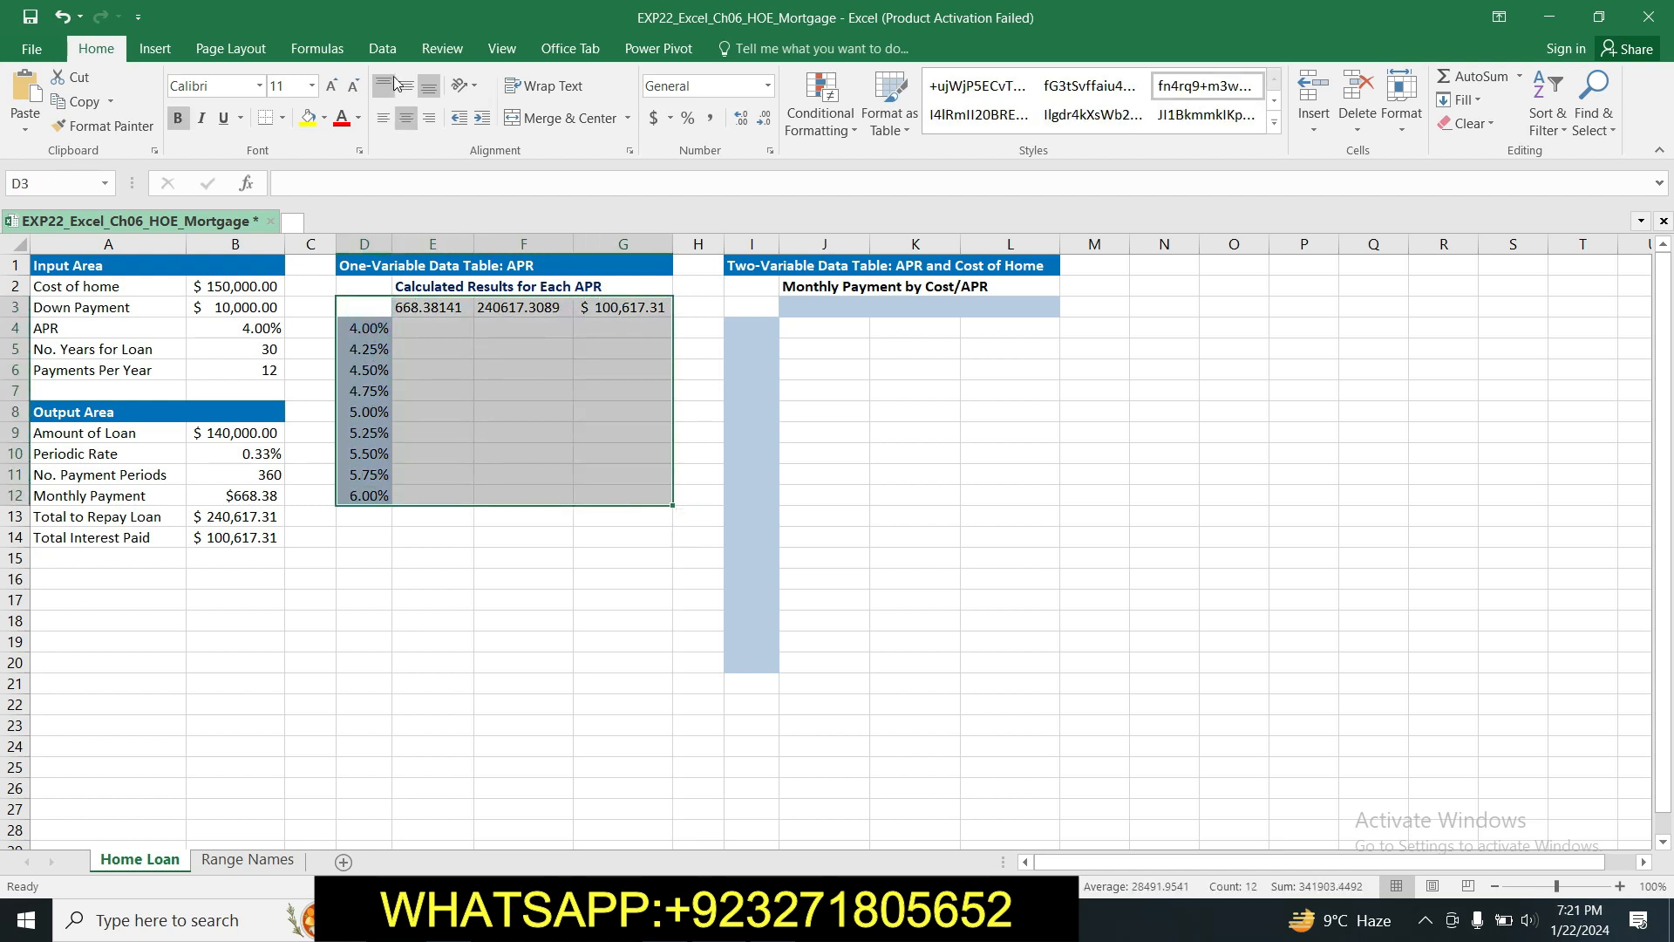
pyautogui.click(383, 48)
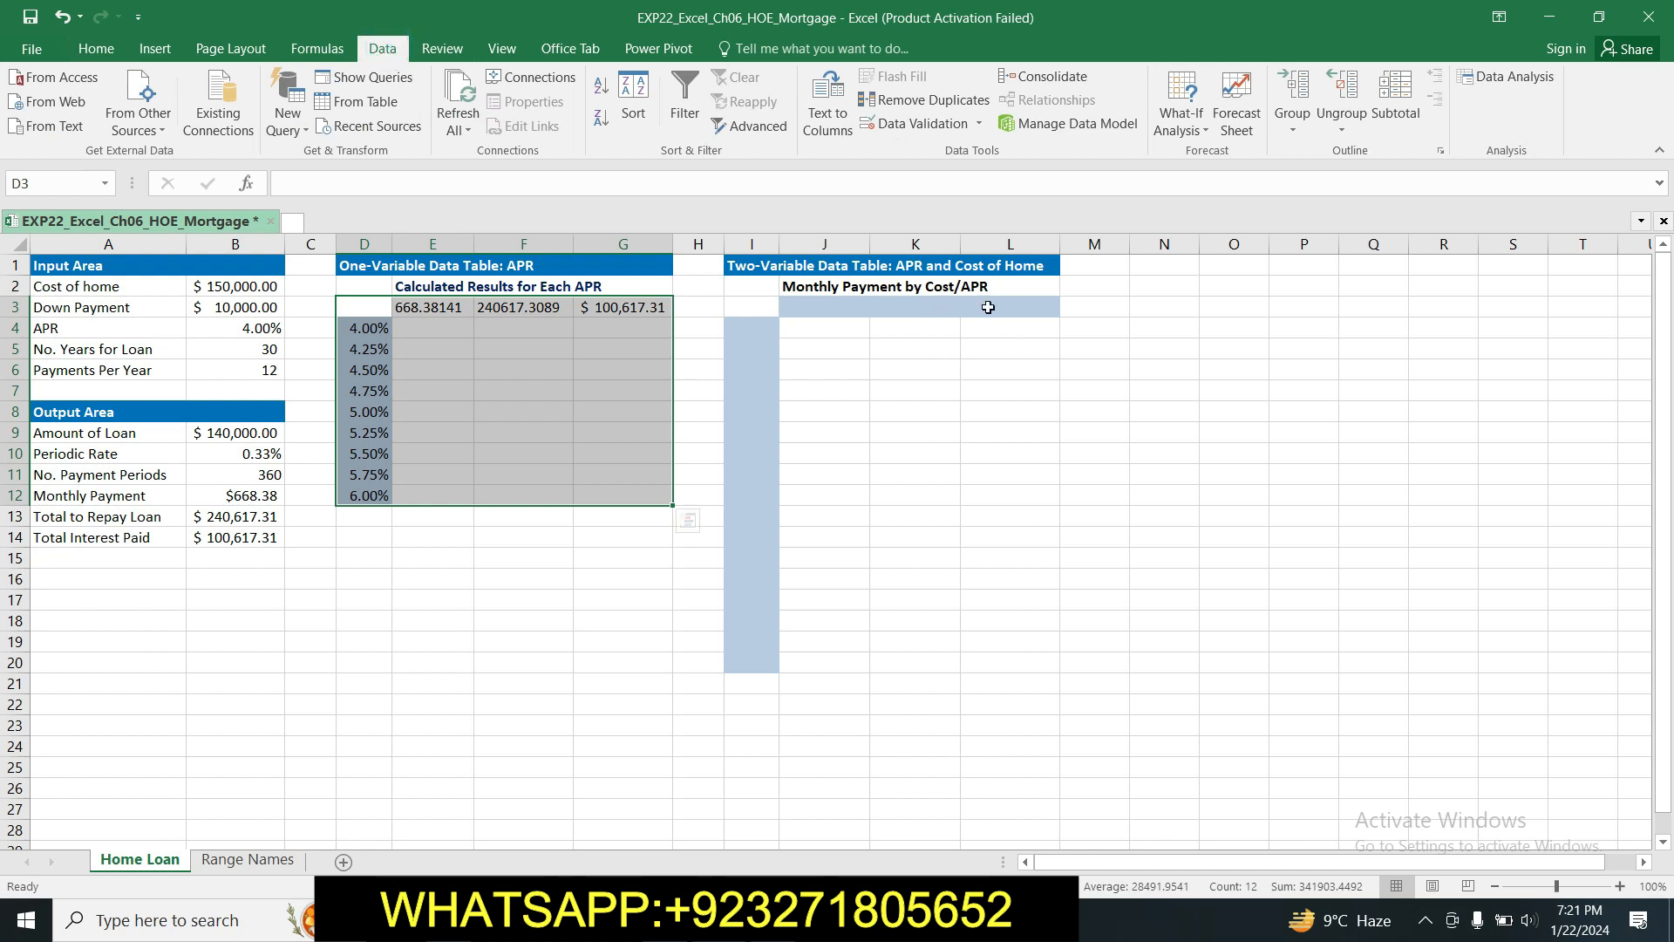
pyautogui.click(1207, 130)
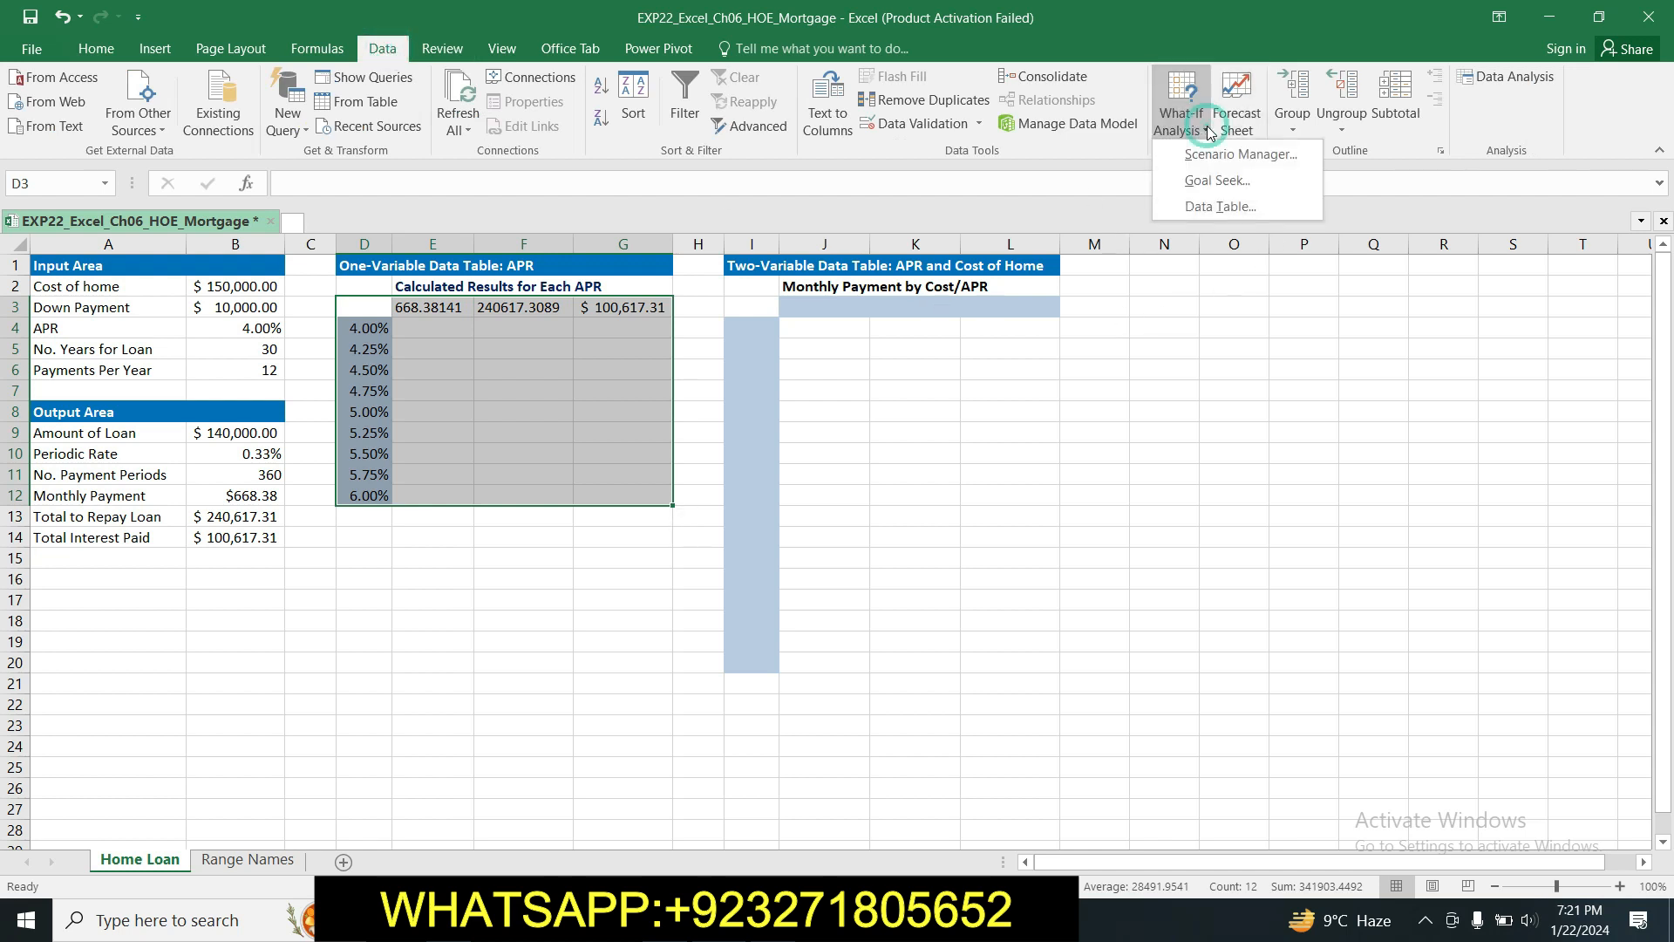
pyautogui.click(1220, 207)
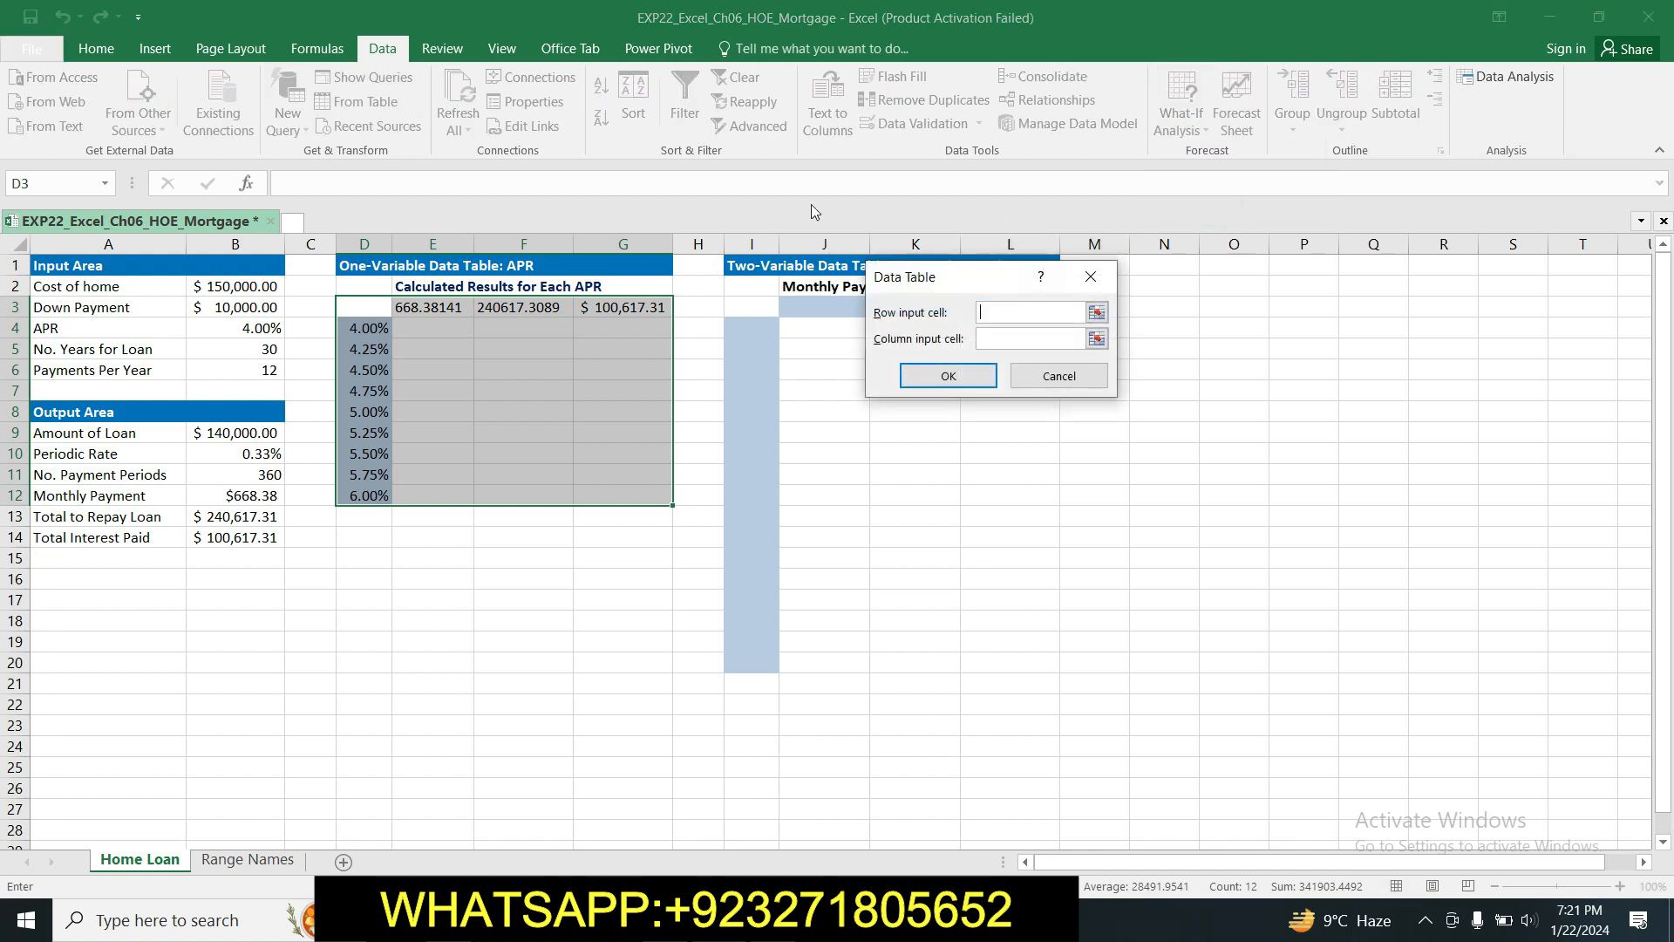
pyautogui.click(759, 920)
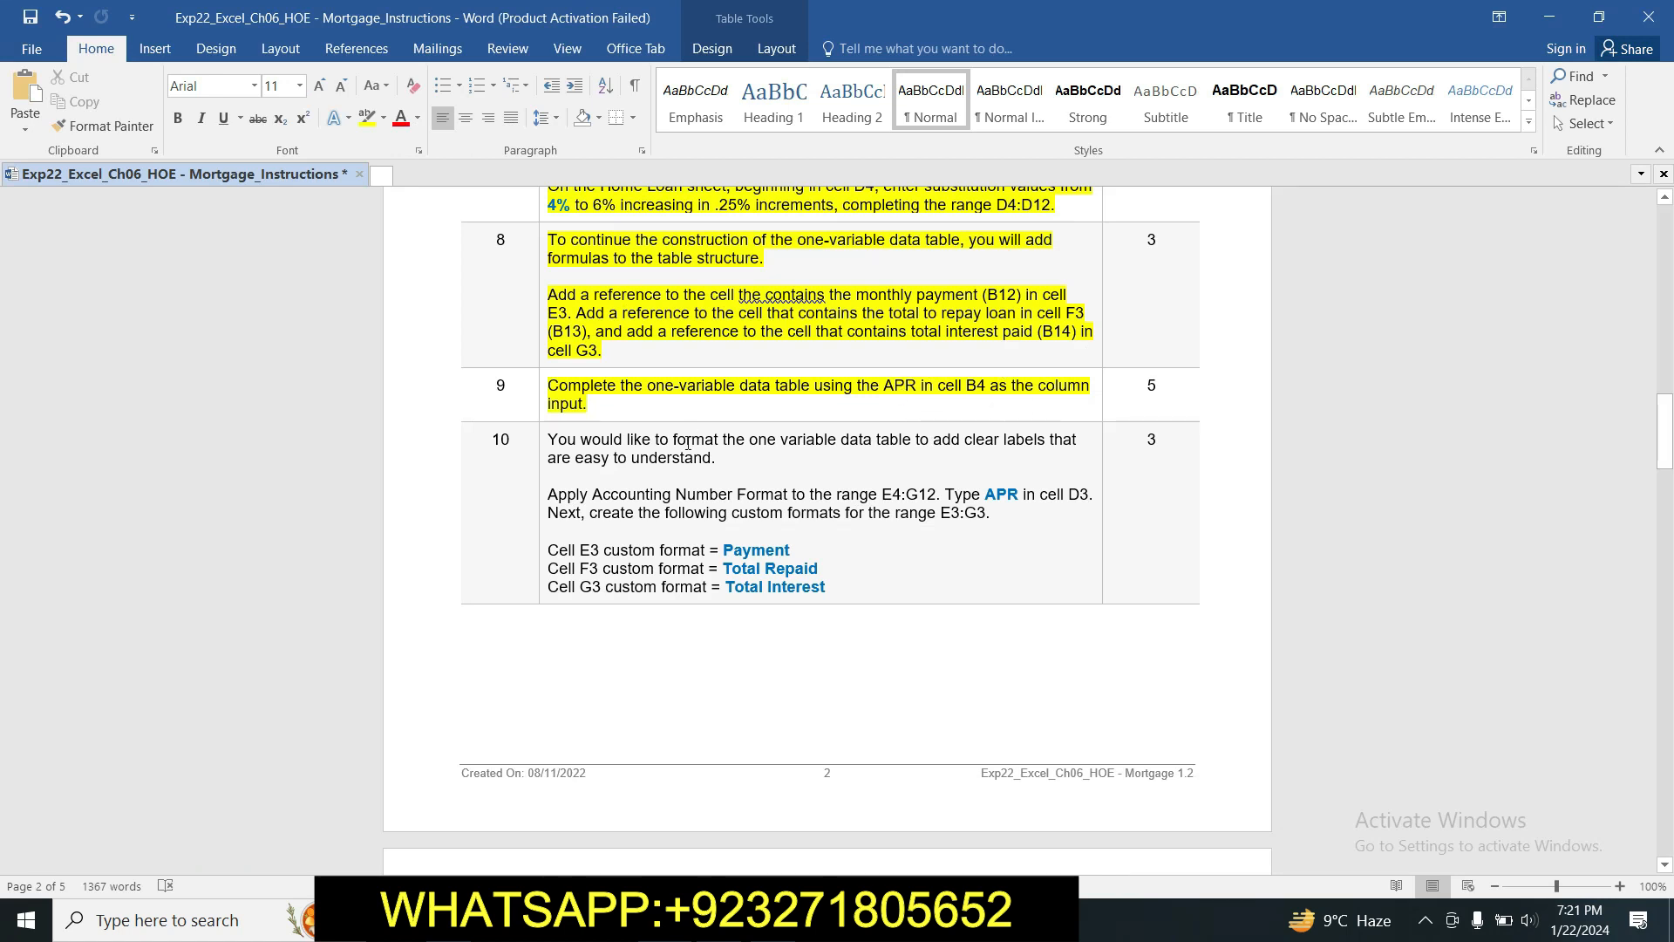
pyautogui.hotkey('alt', 'Tab')
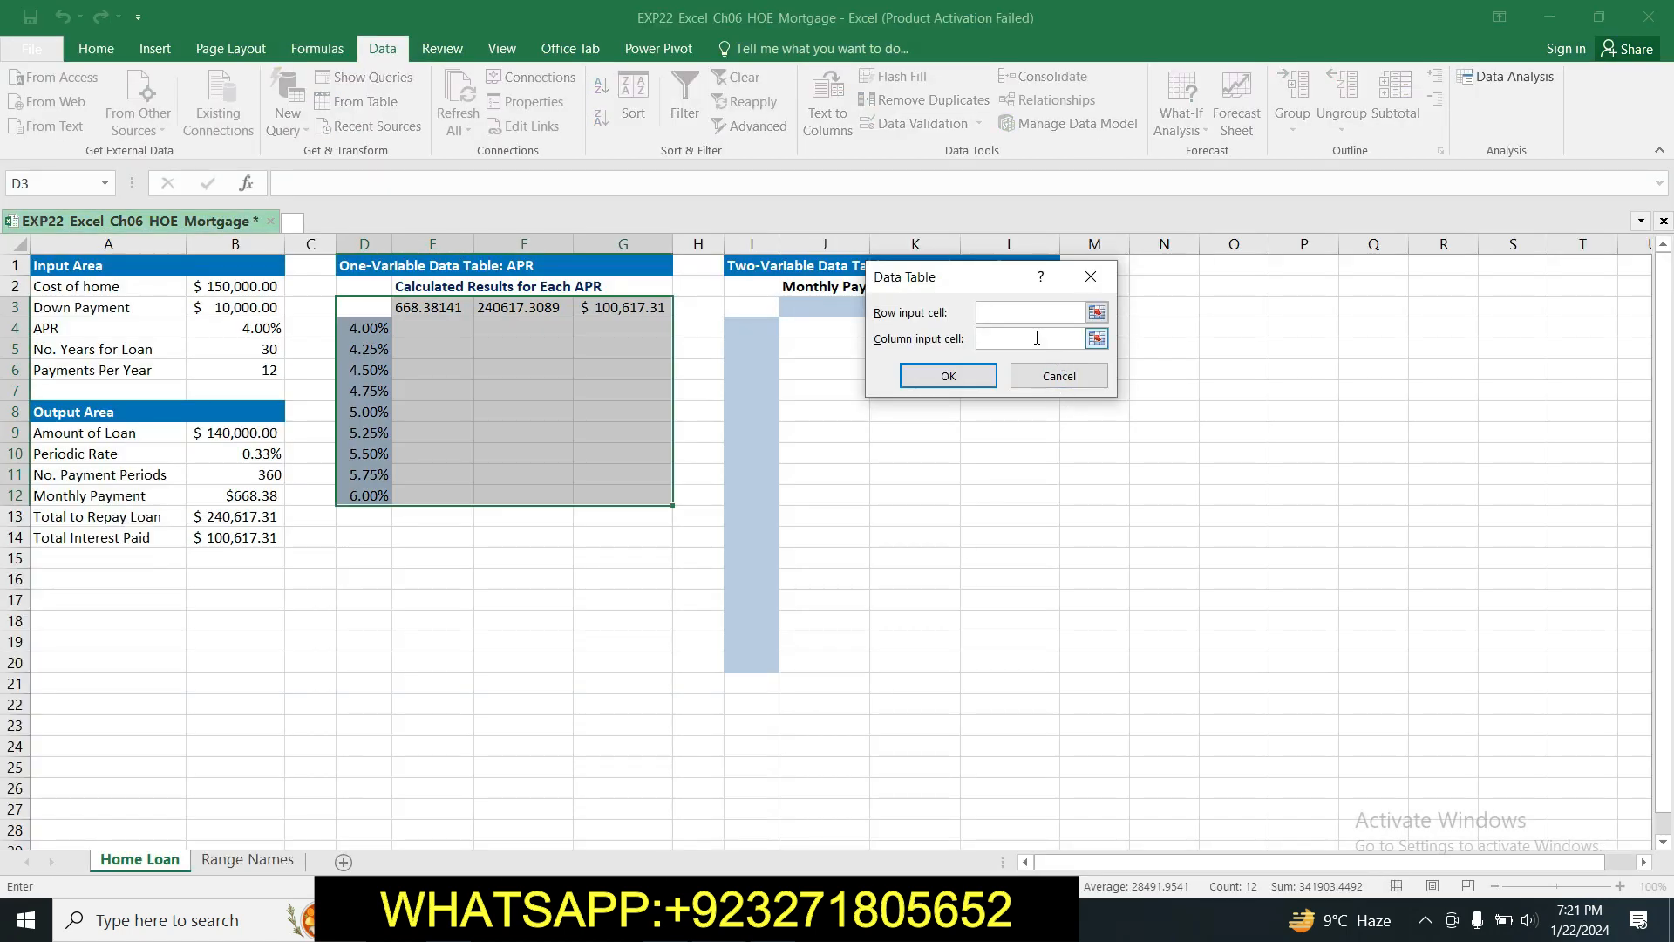
pyautogui.click(1103, 341)
pyautogui.click(217, 332)
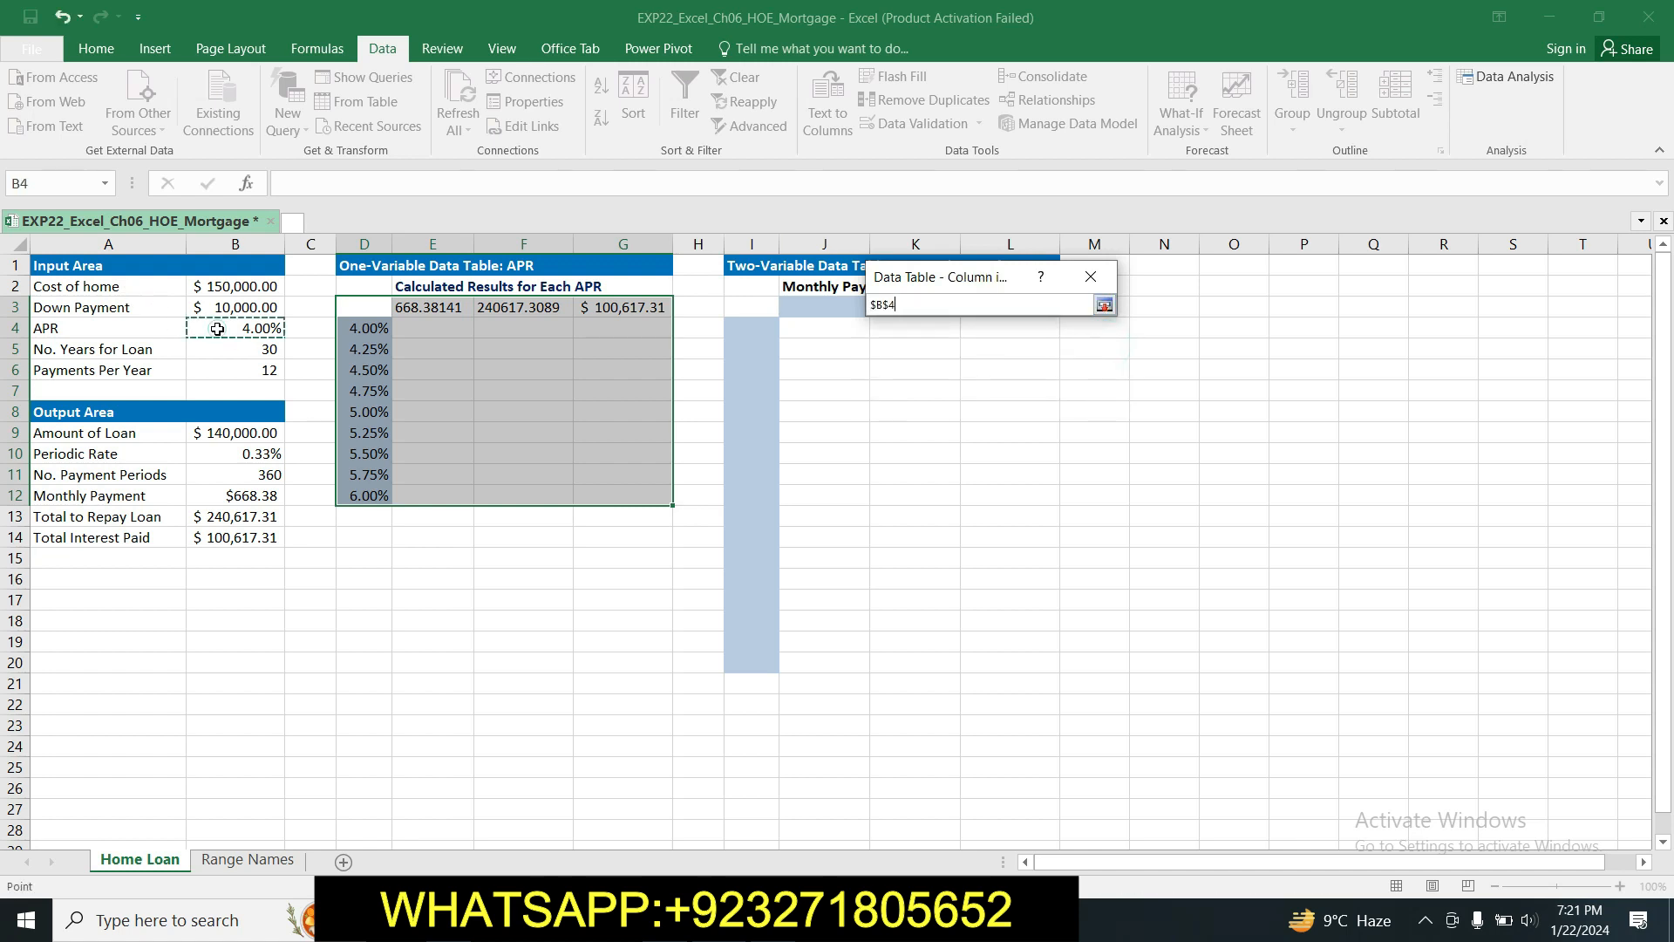
pyautogui.click(1104, 305)
pyautogui.click(949, 376)
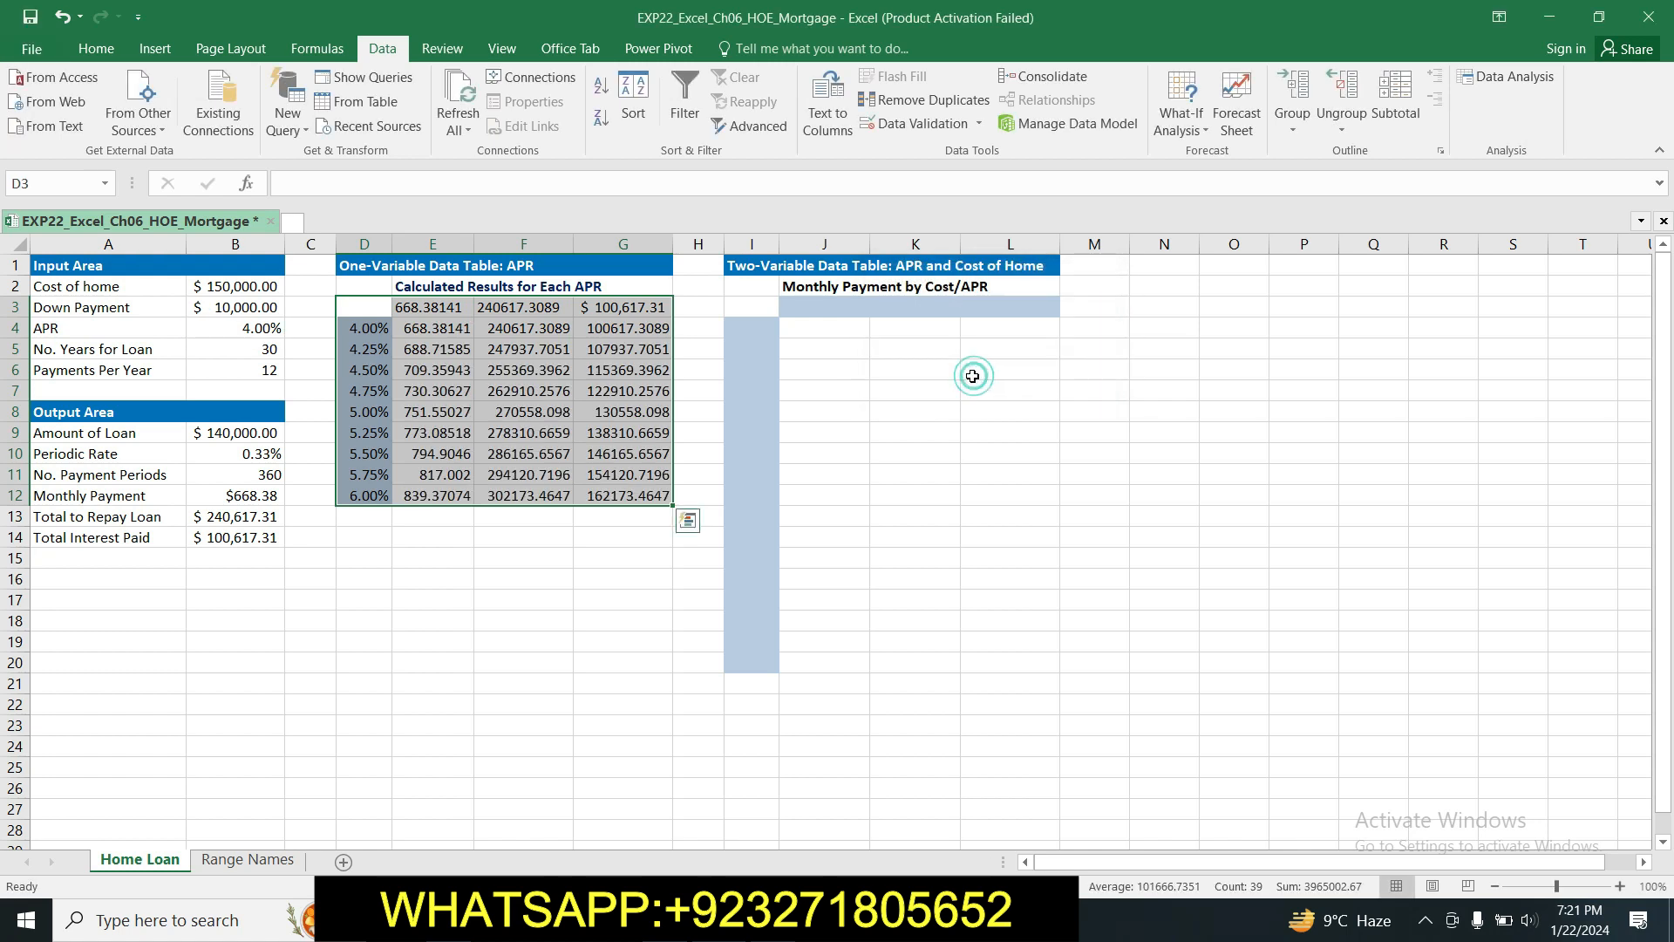
pyautogui.click(549, 629)
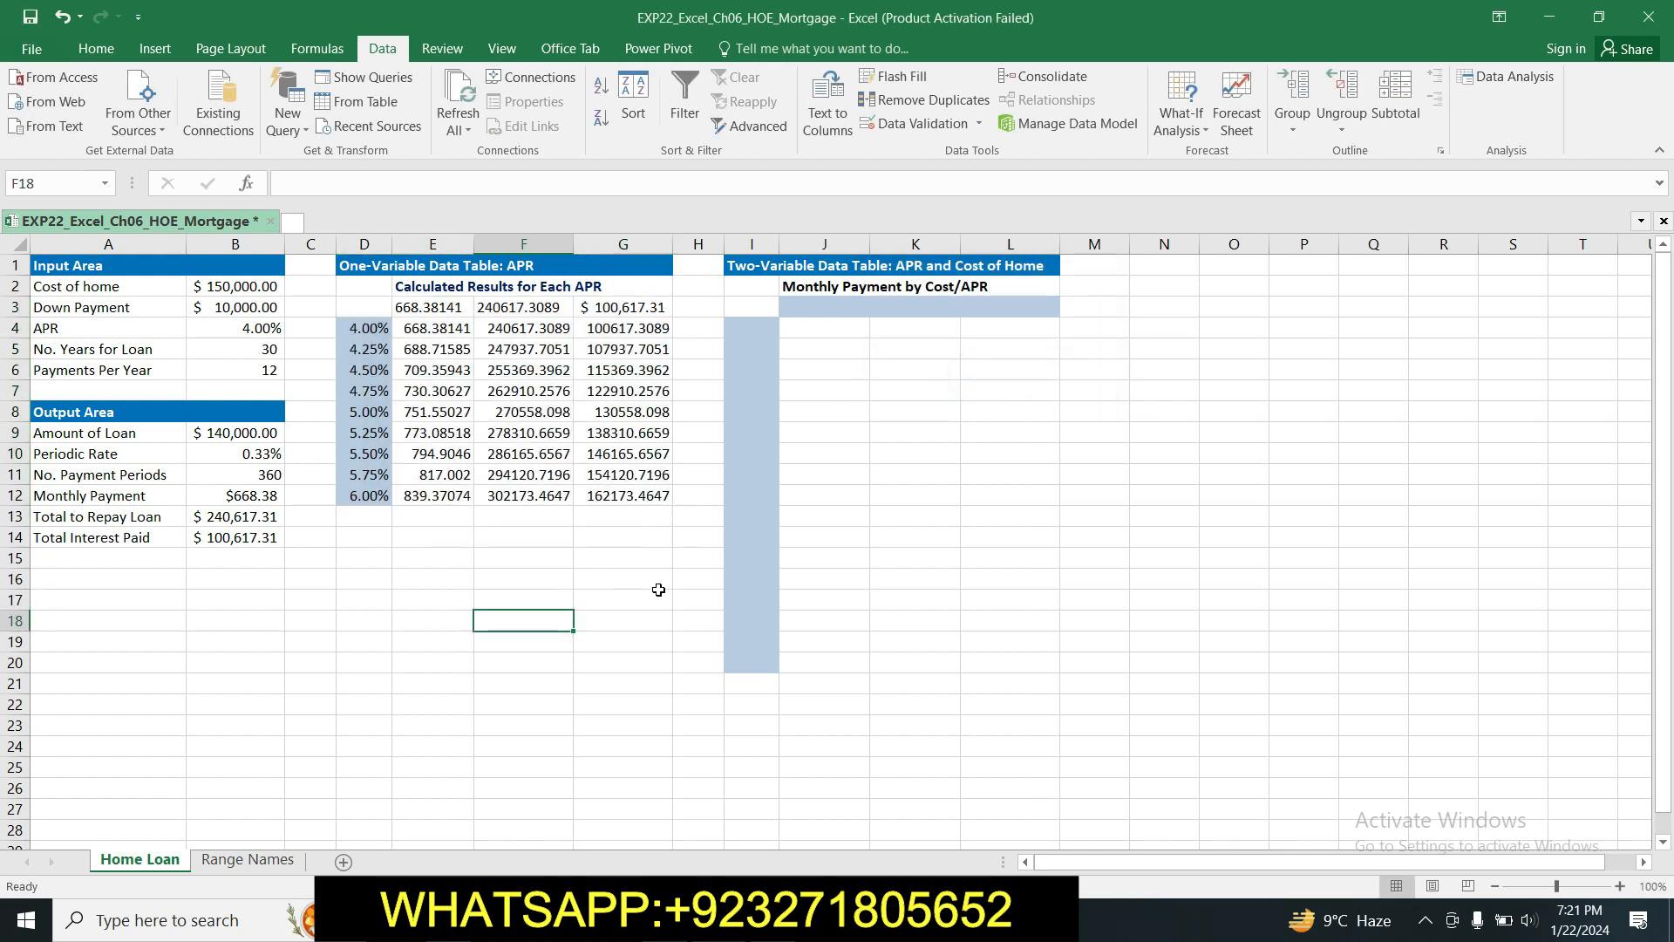
# Switch to the Word instructions and highlight the text of step 10 in yellow.
pyautogui.hotkey('alt', 'Tab')
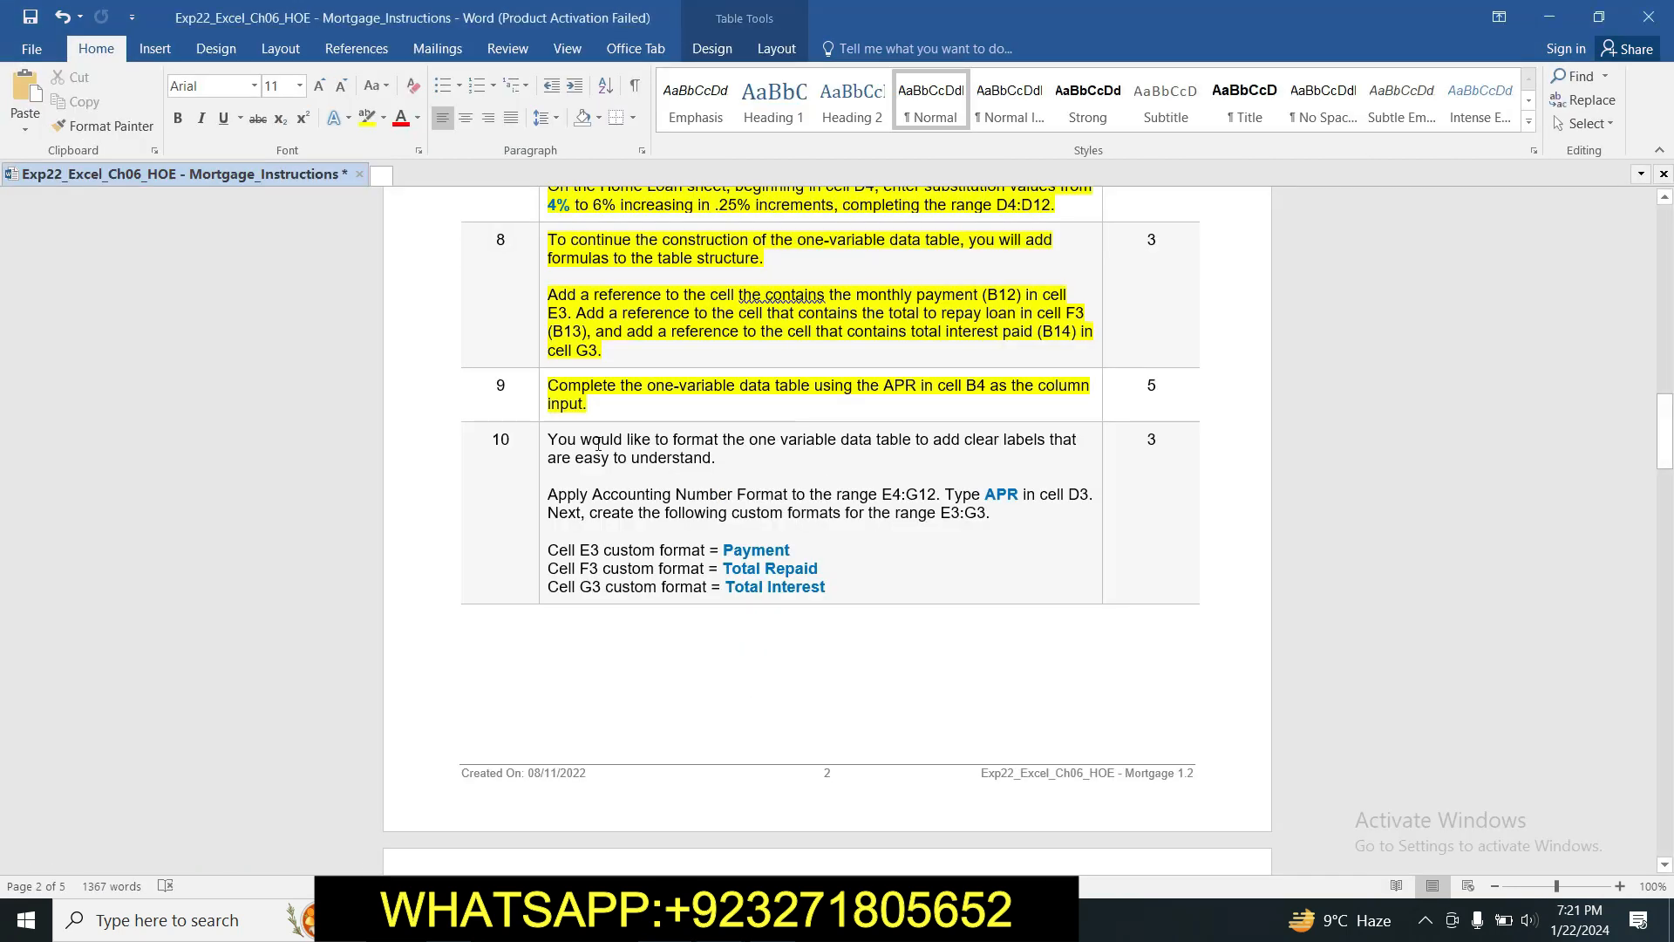
pyautogui.click(542, 442)
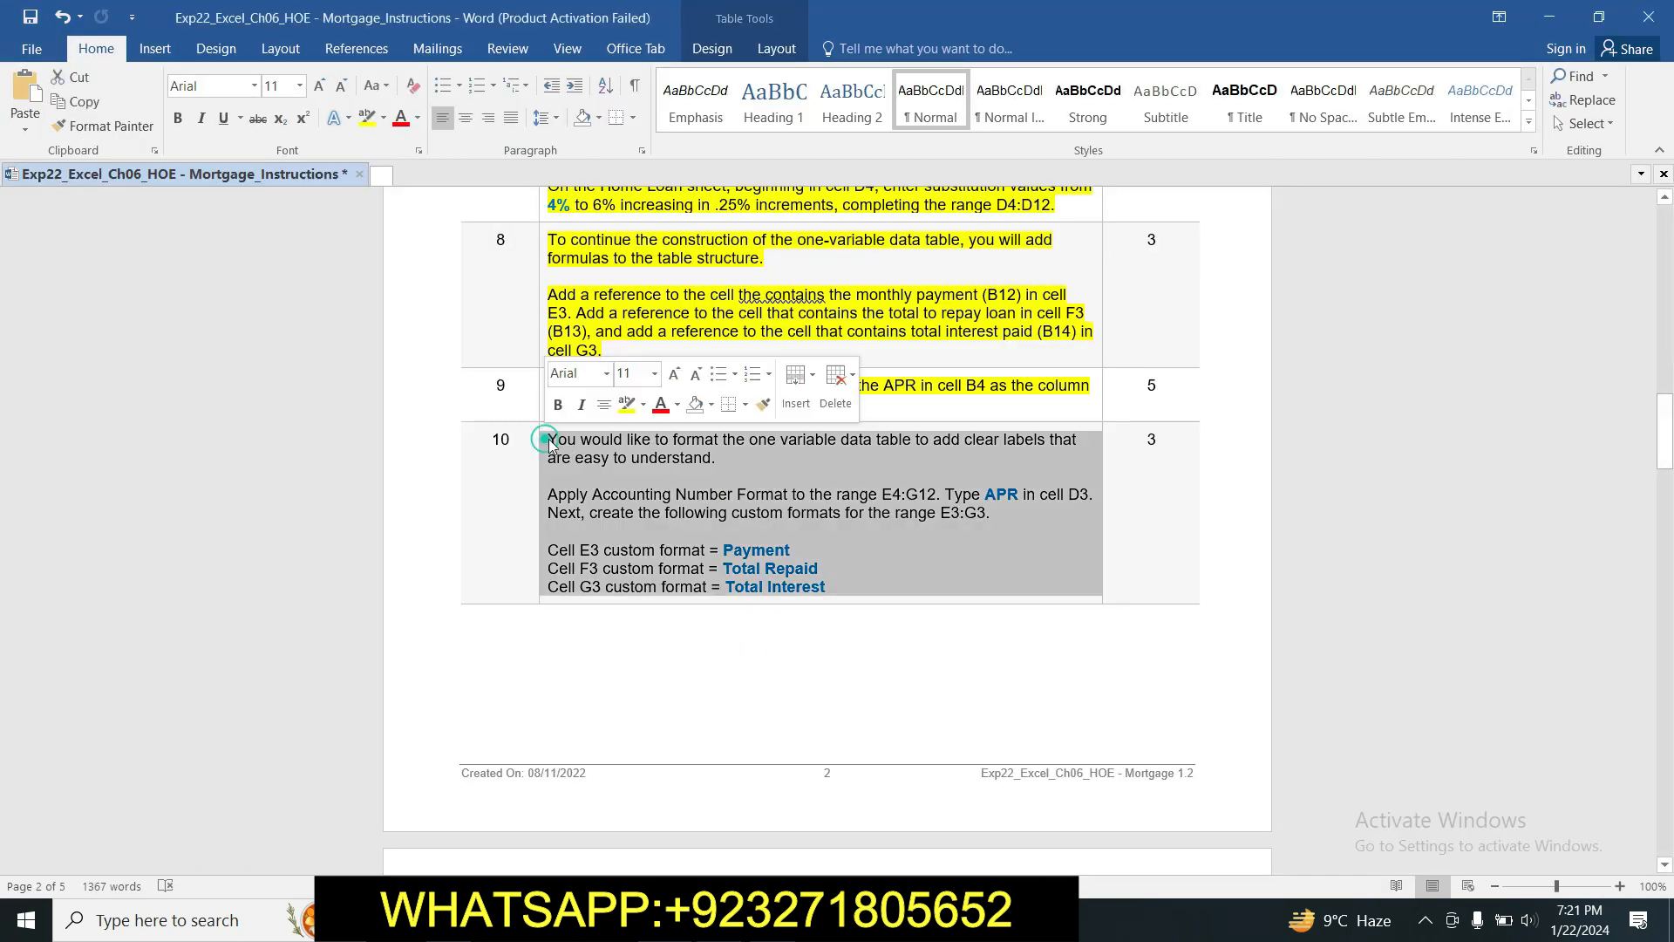
pyautogui.click(626, 406)
pyautogui.click(632, 475)
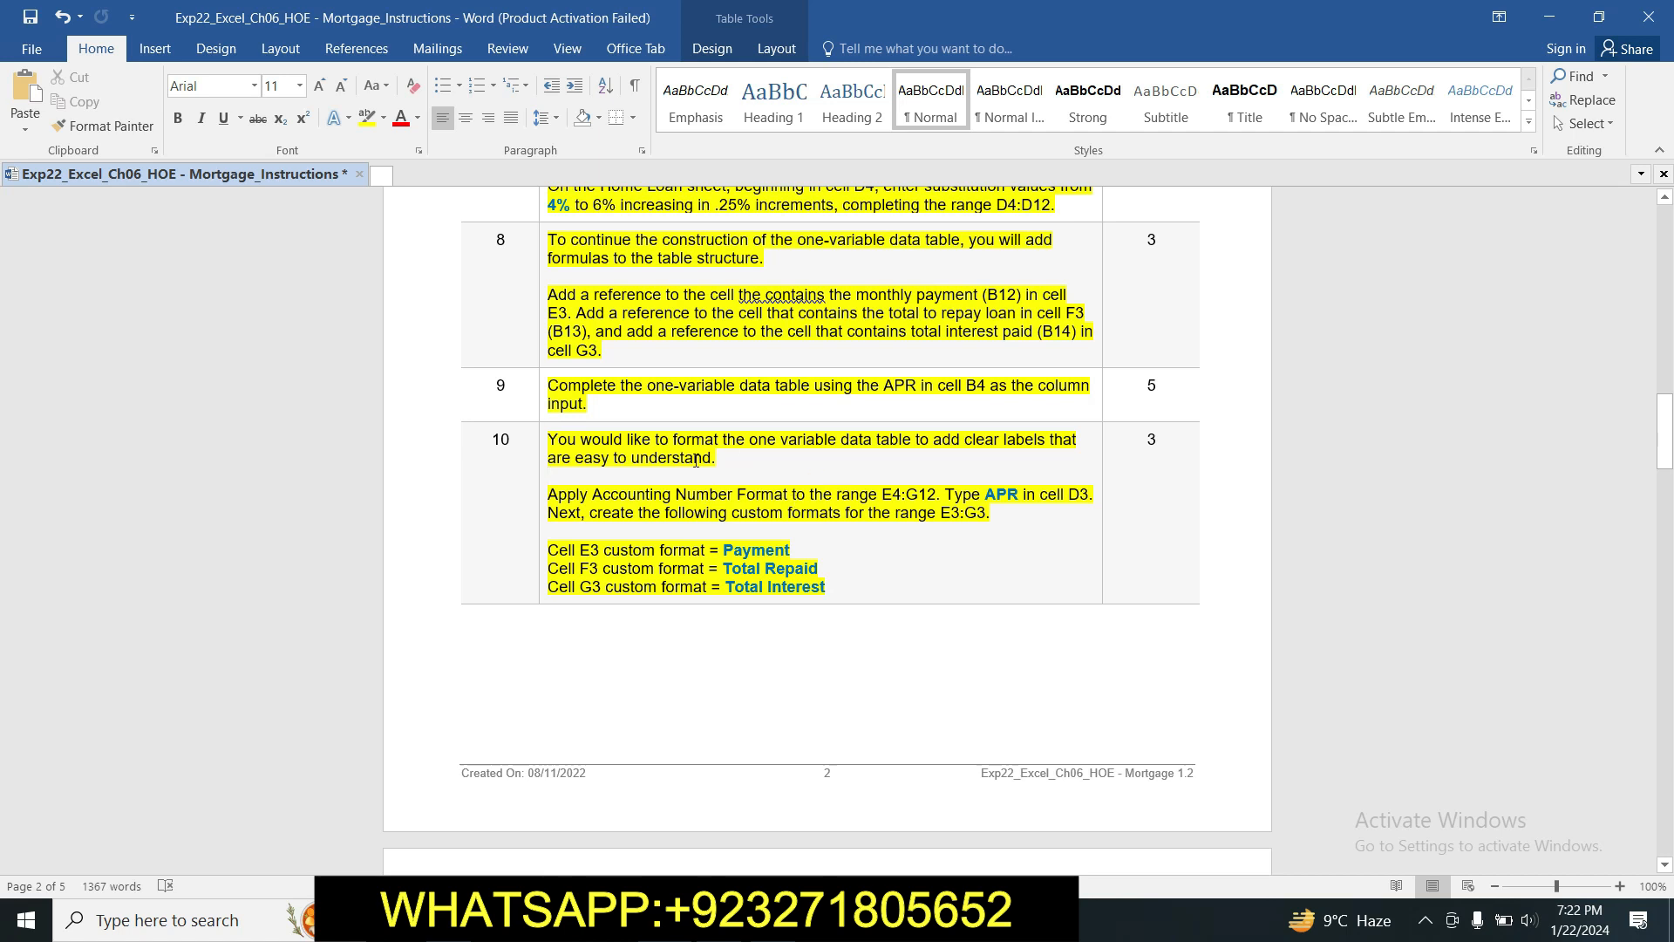
# Copy the range reference E4:G12 from step 10 and try to go to it in the Excel workbook.
pyautogui.moveTo(883, 494); pyautogui.dragTo(942, 497)
pyautogui.hotkey('ctrl', 'c')
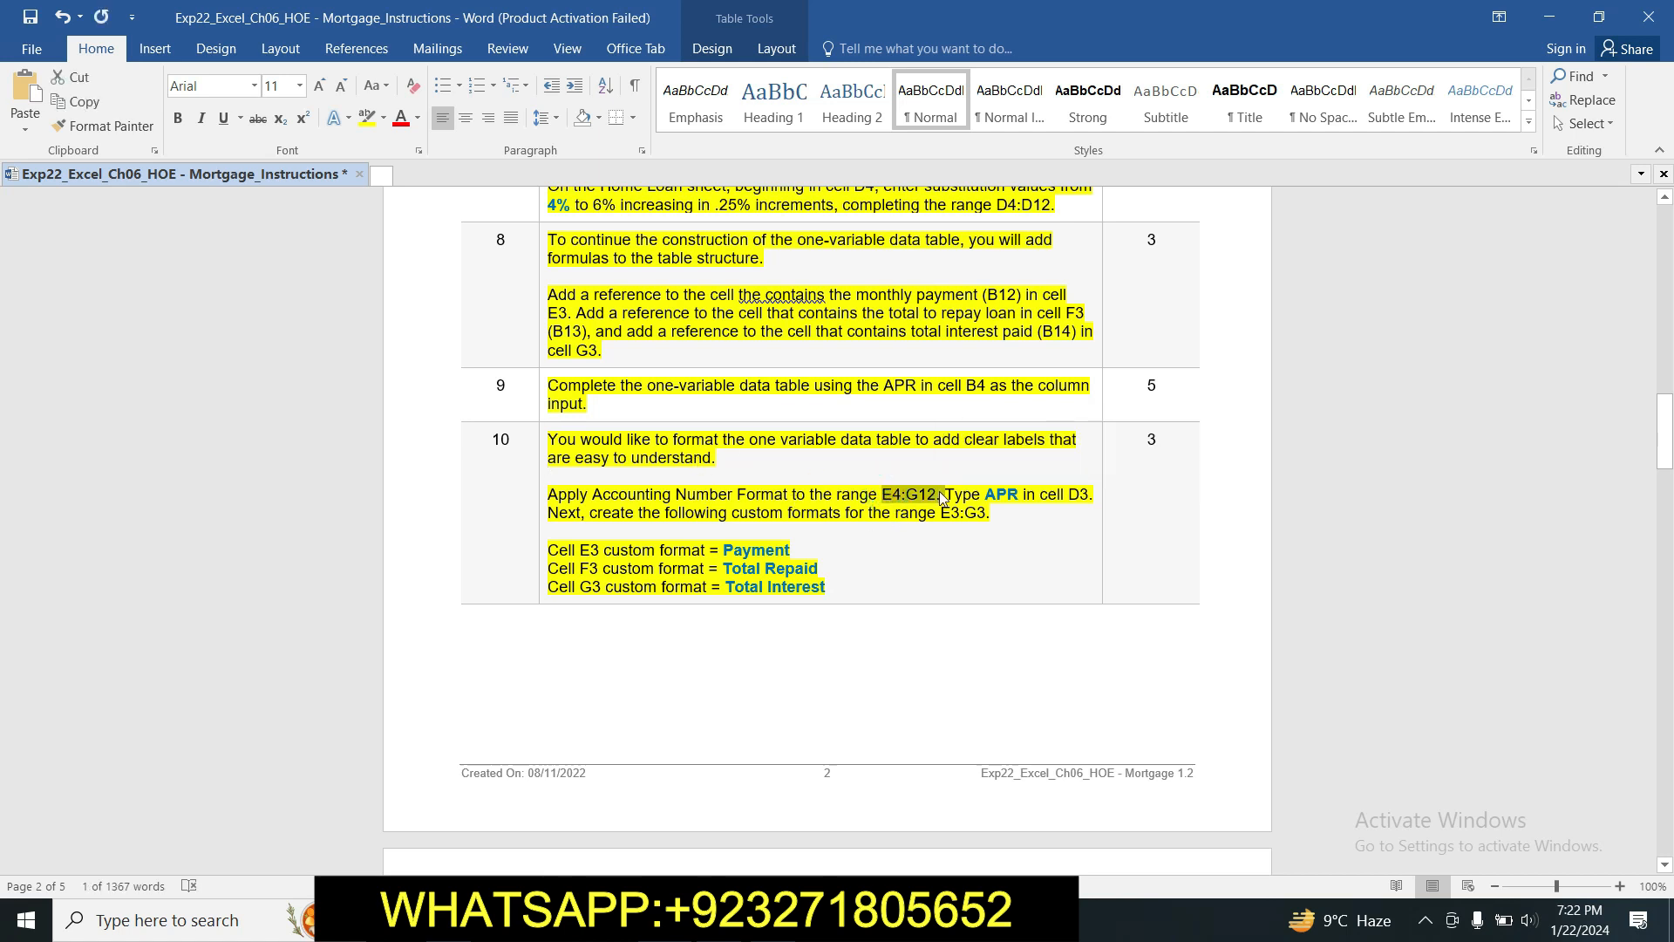
pyautogui.hotkey('alt', 'Tab')
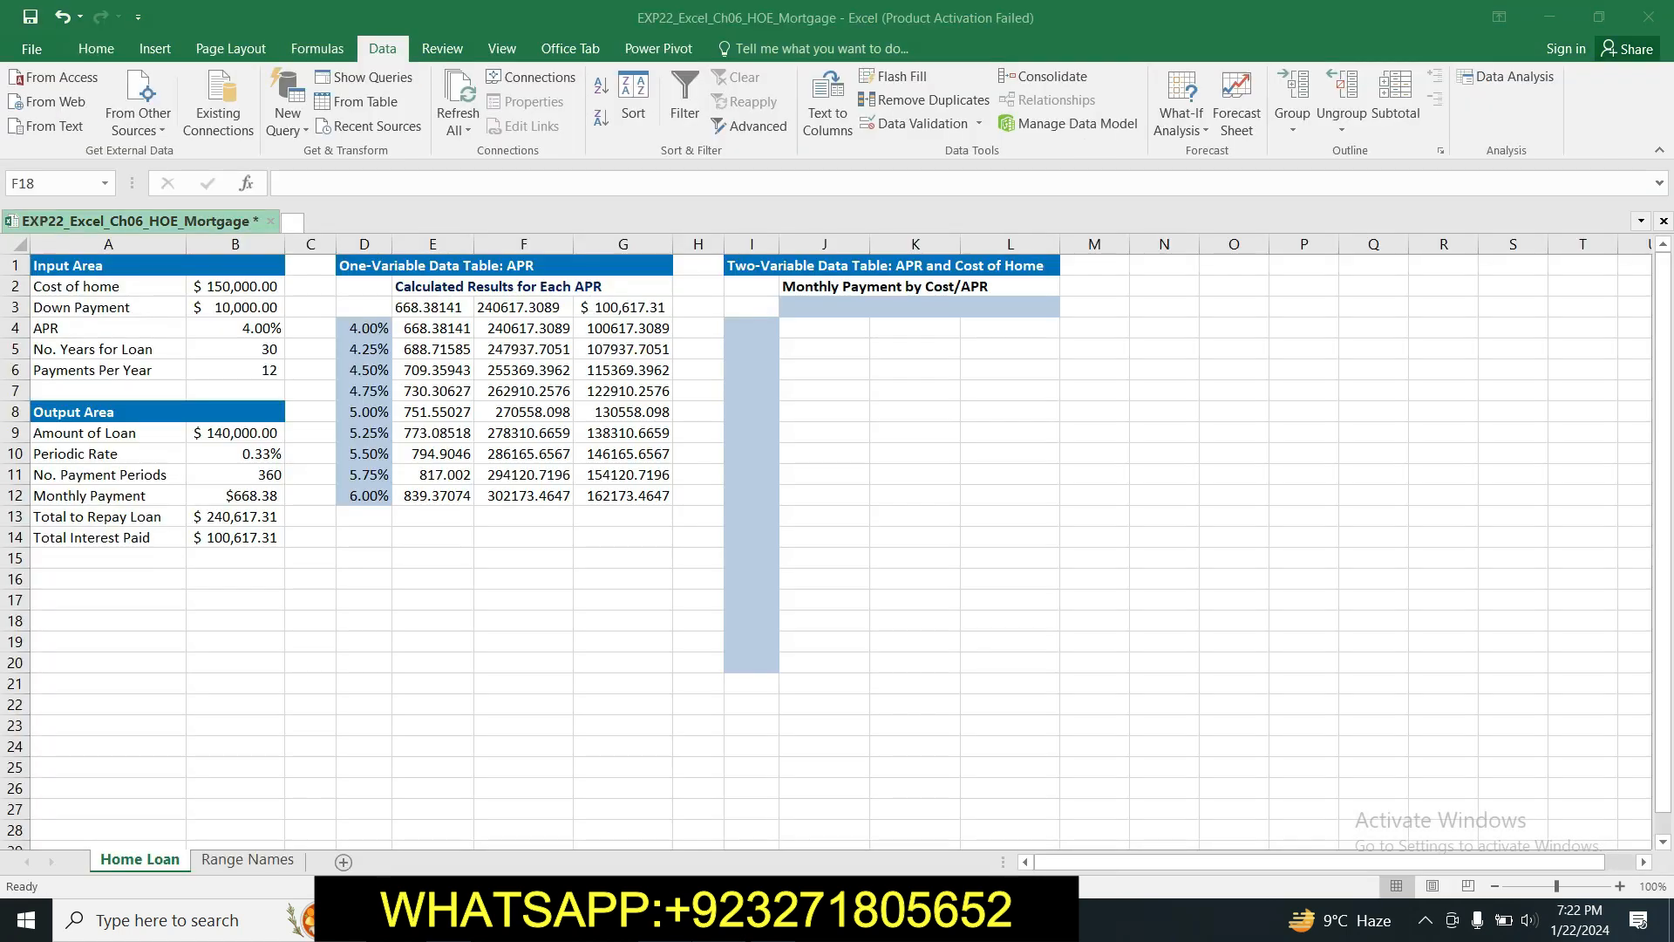
pyautogui.click(60, 181)
pyautogui.hotkey('ctrl', 'v')
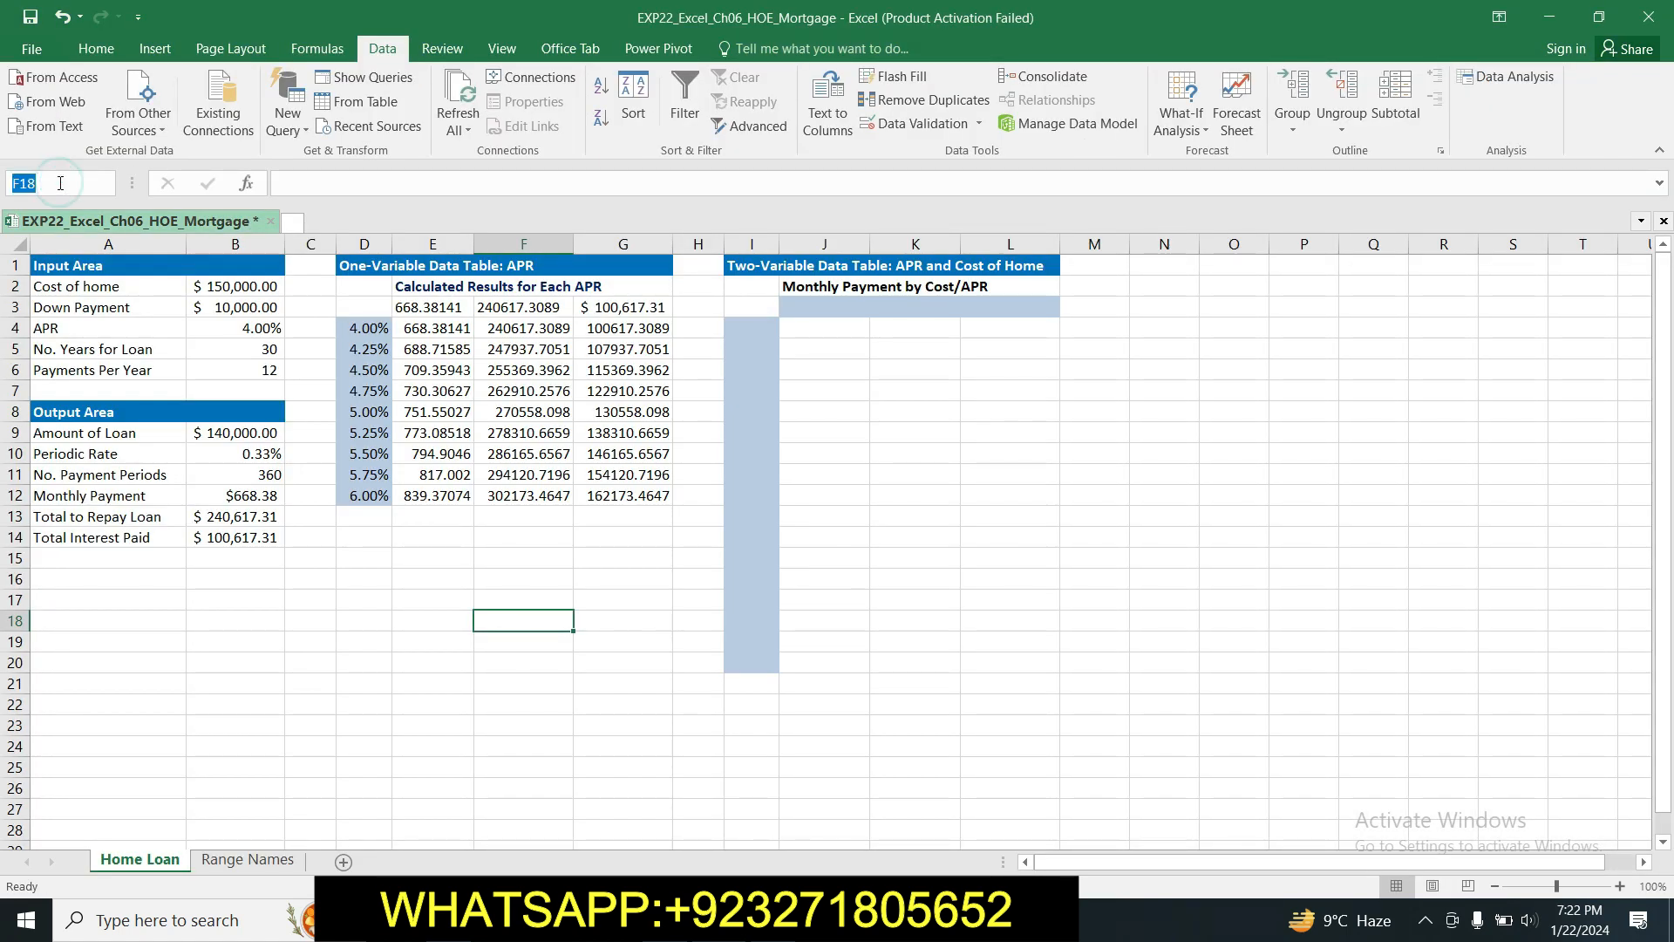
pyautogui.press('Return')
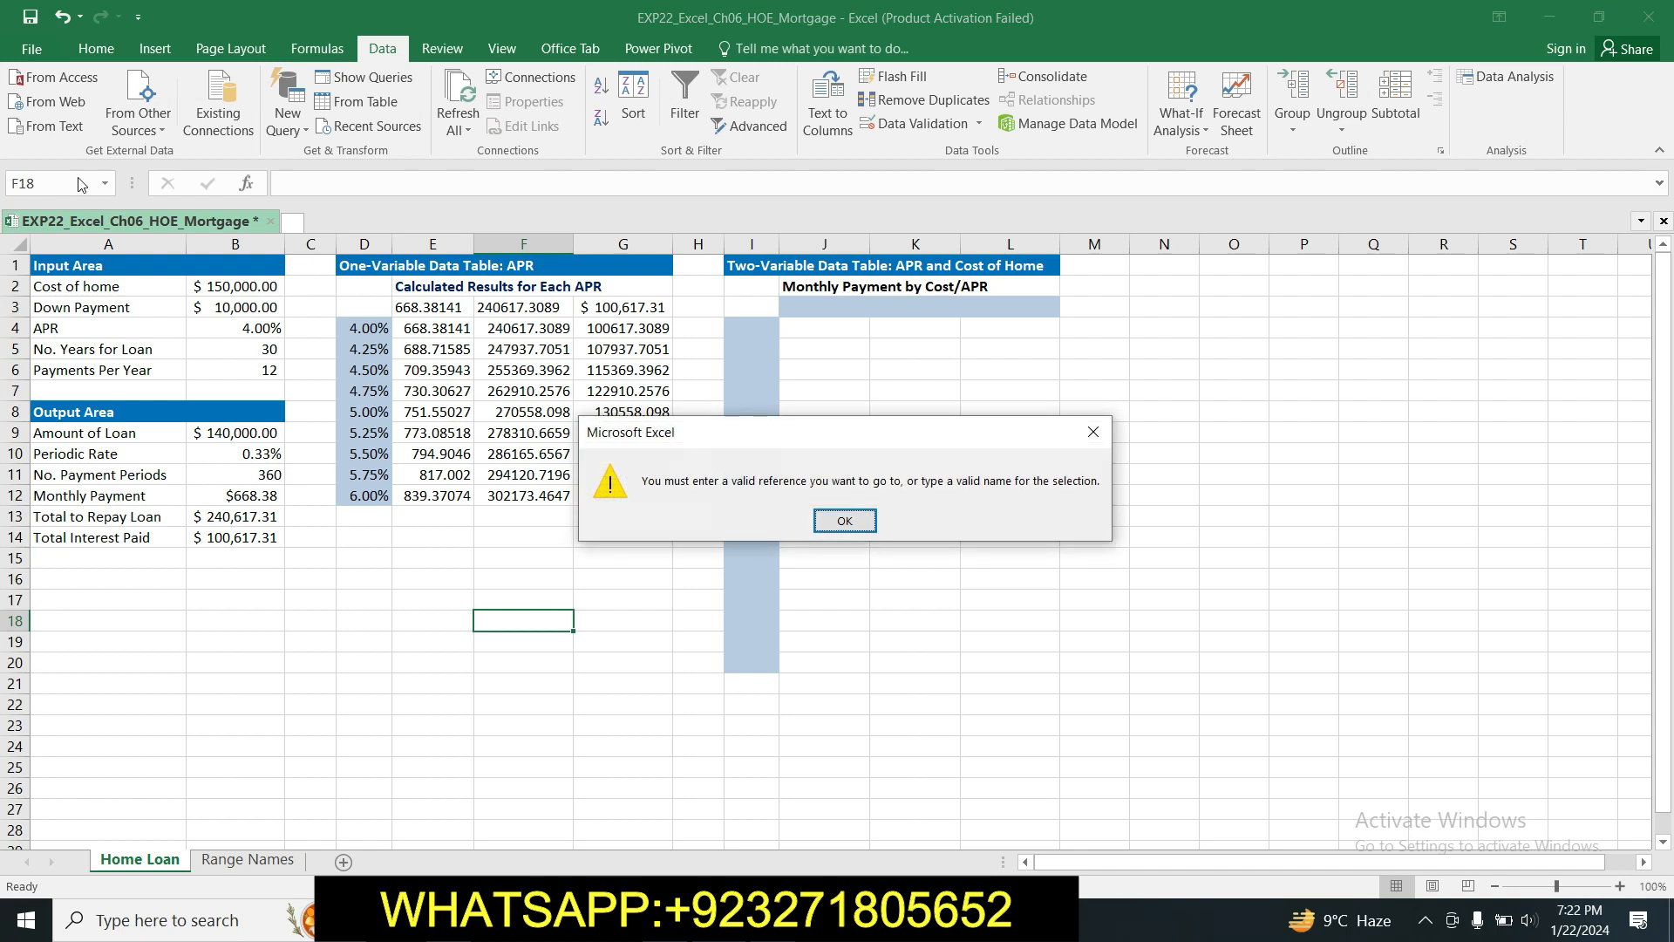
pyautogui.click(844, 521)
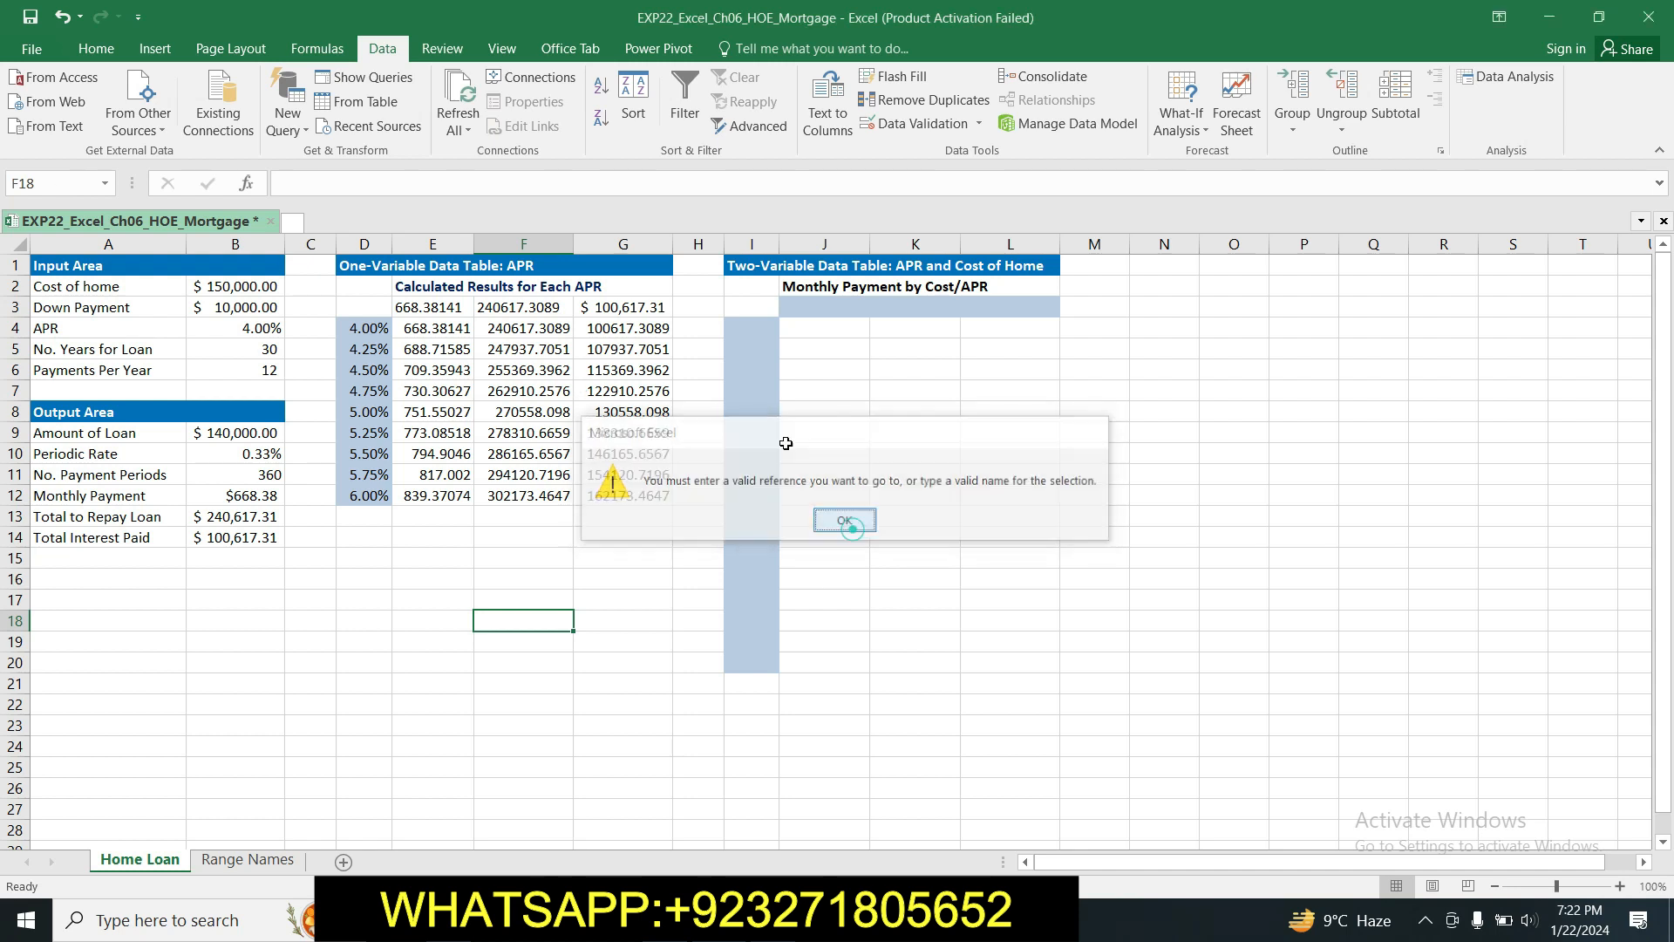
# Select the range E4:G12 on the Home Loan sheet and apply the Accounting number format.
pyautogui.click(50, 182)
pyautogui.write('E4:G12.')
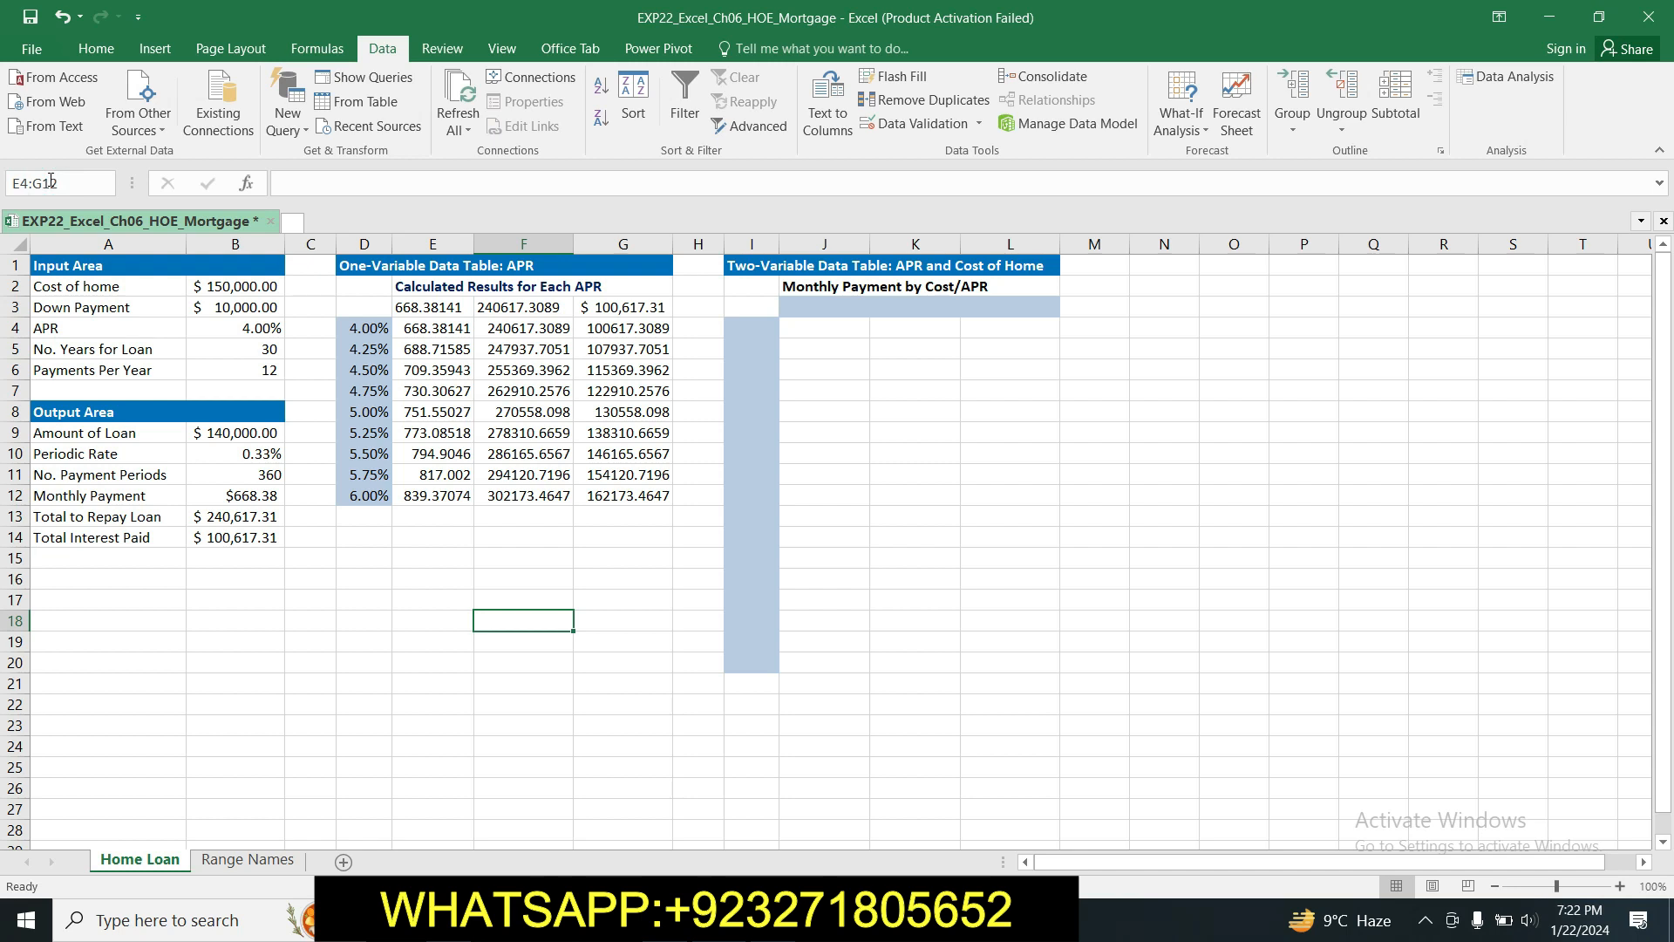
pyautogui.press('Return')
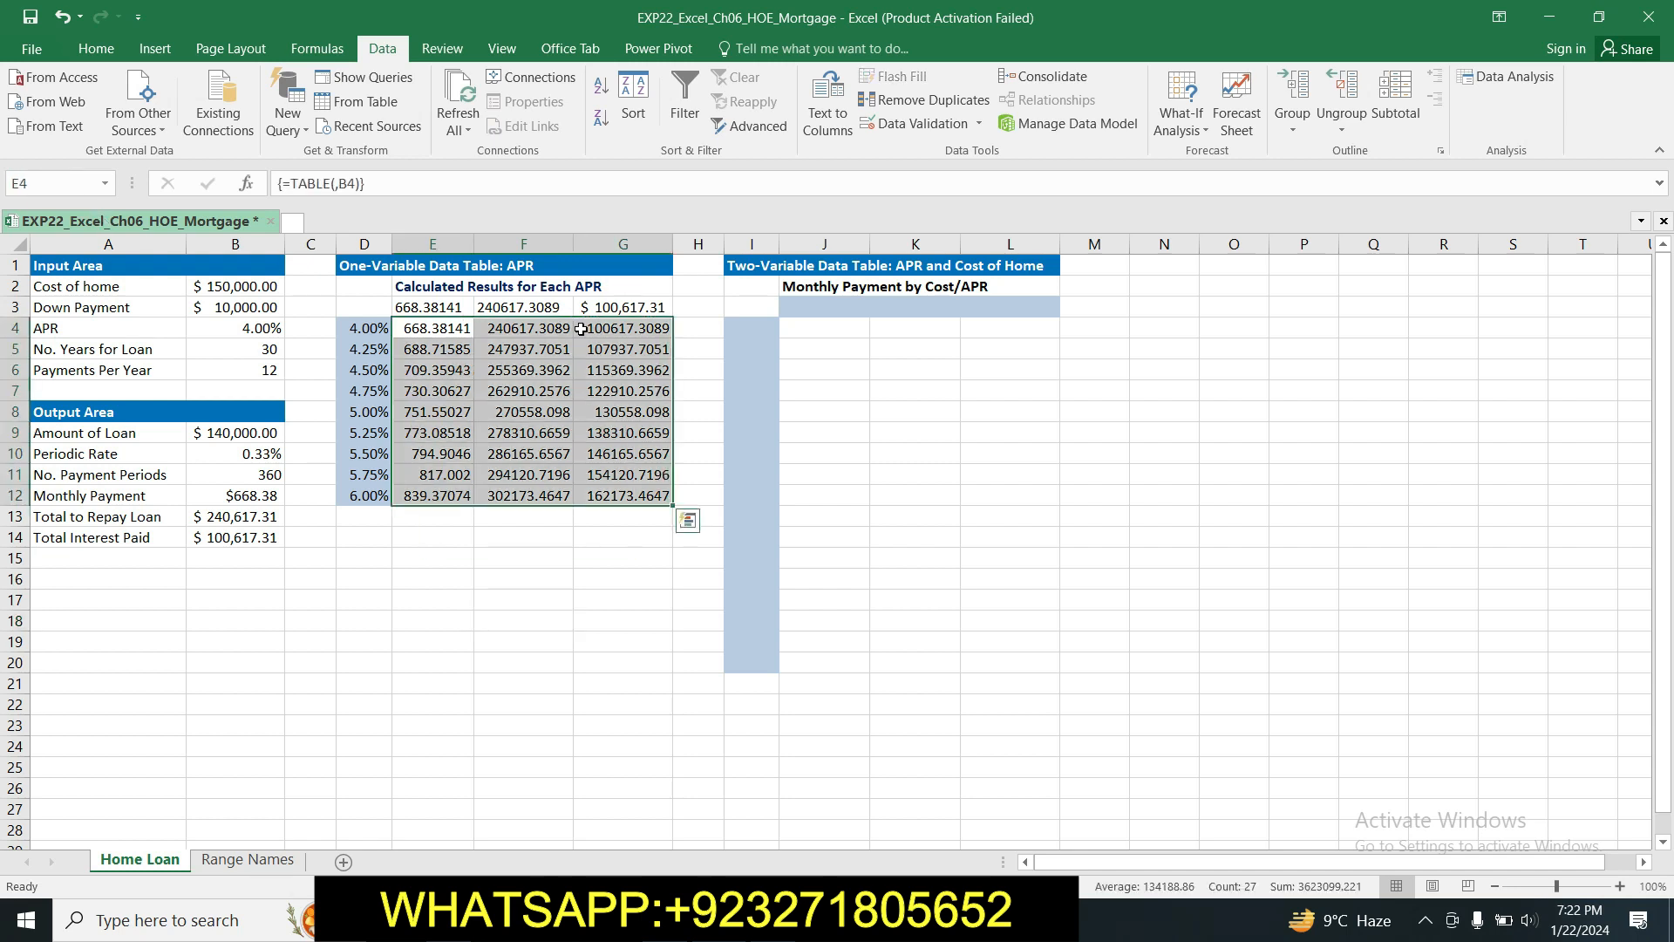
pyautogui.click(97, 50)
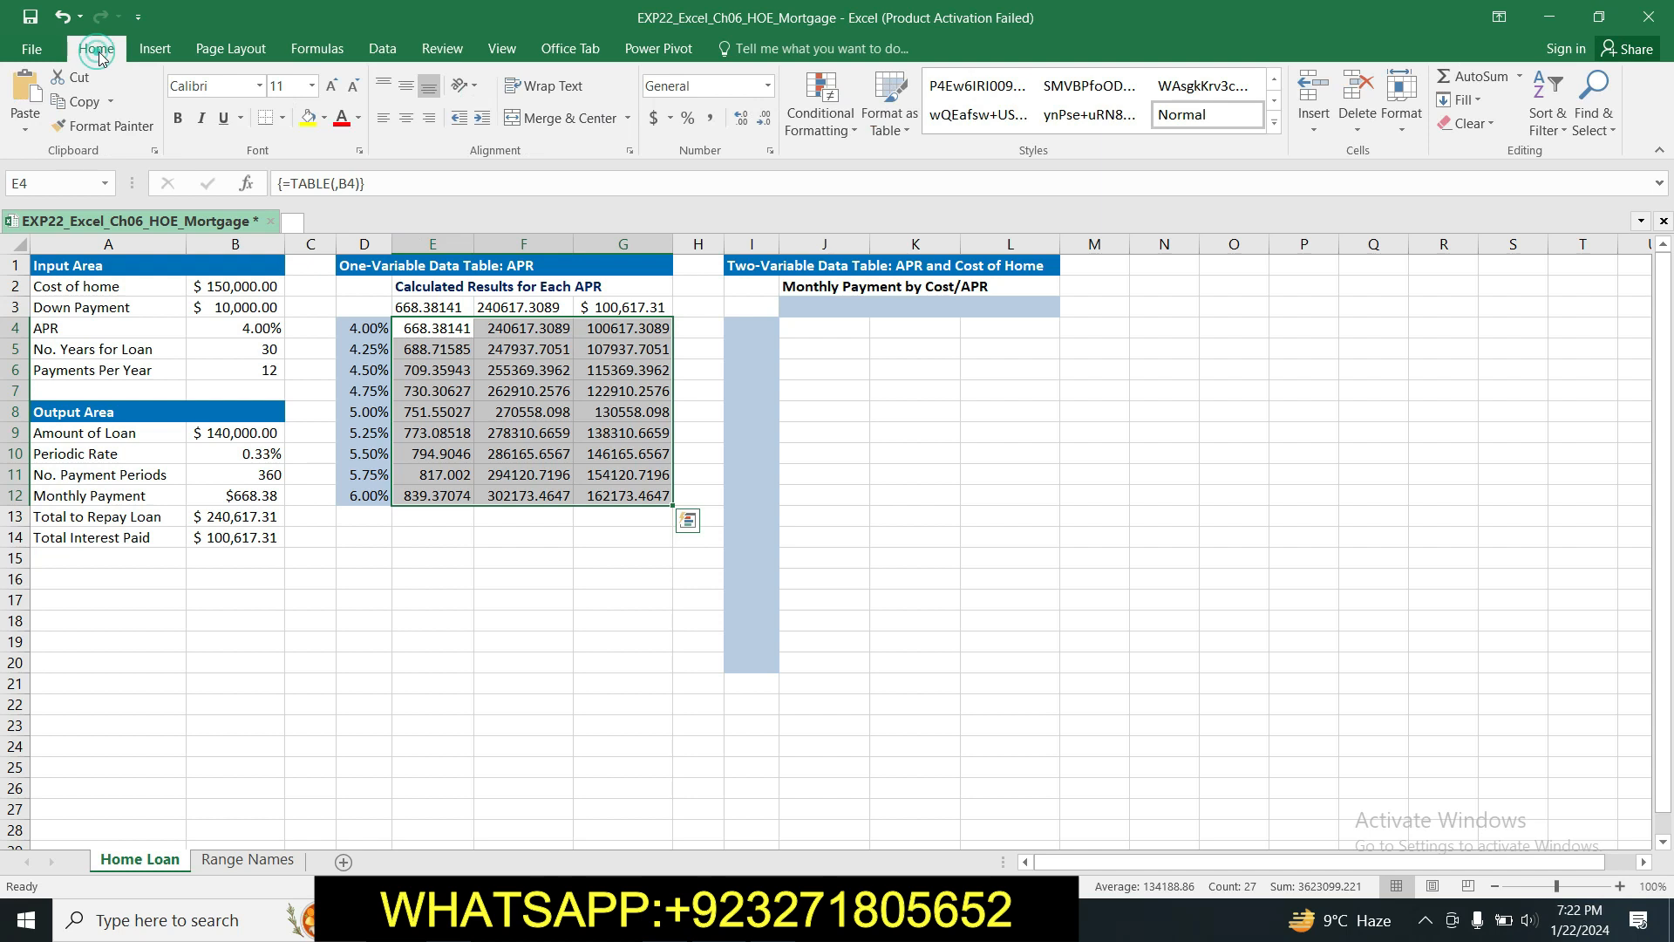
pyautogui.click(769, 153)
pyautogui.click(748, 215)
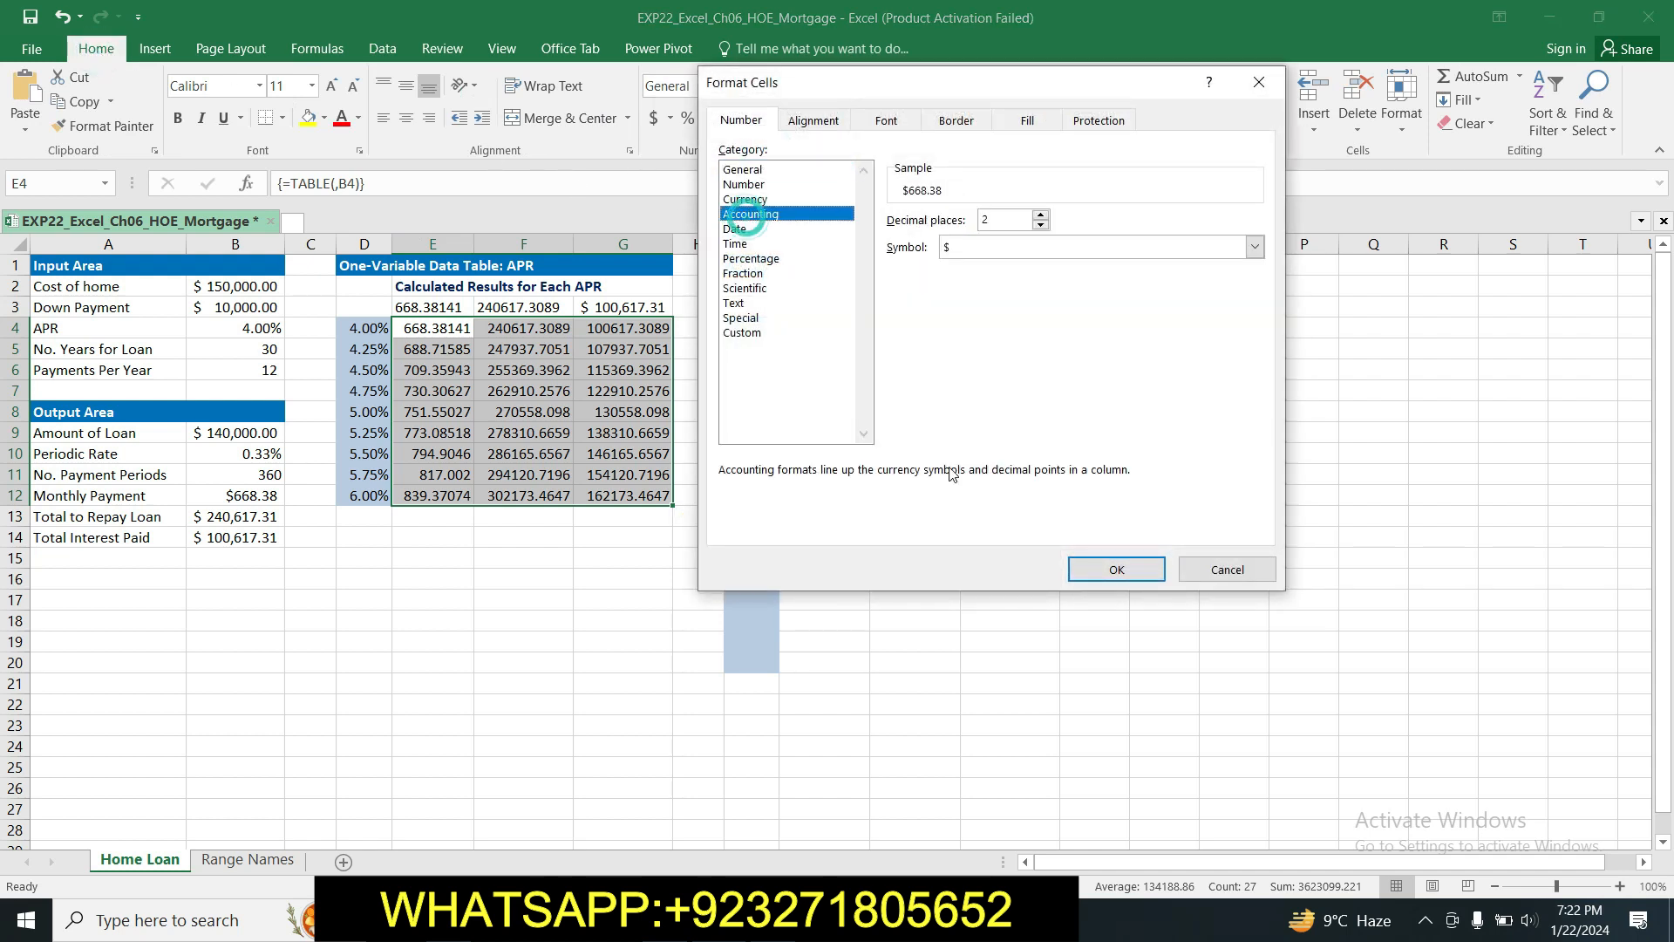
pyautogui.click(1116, 568)
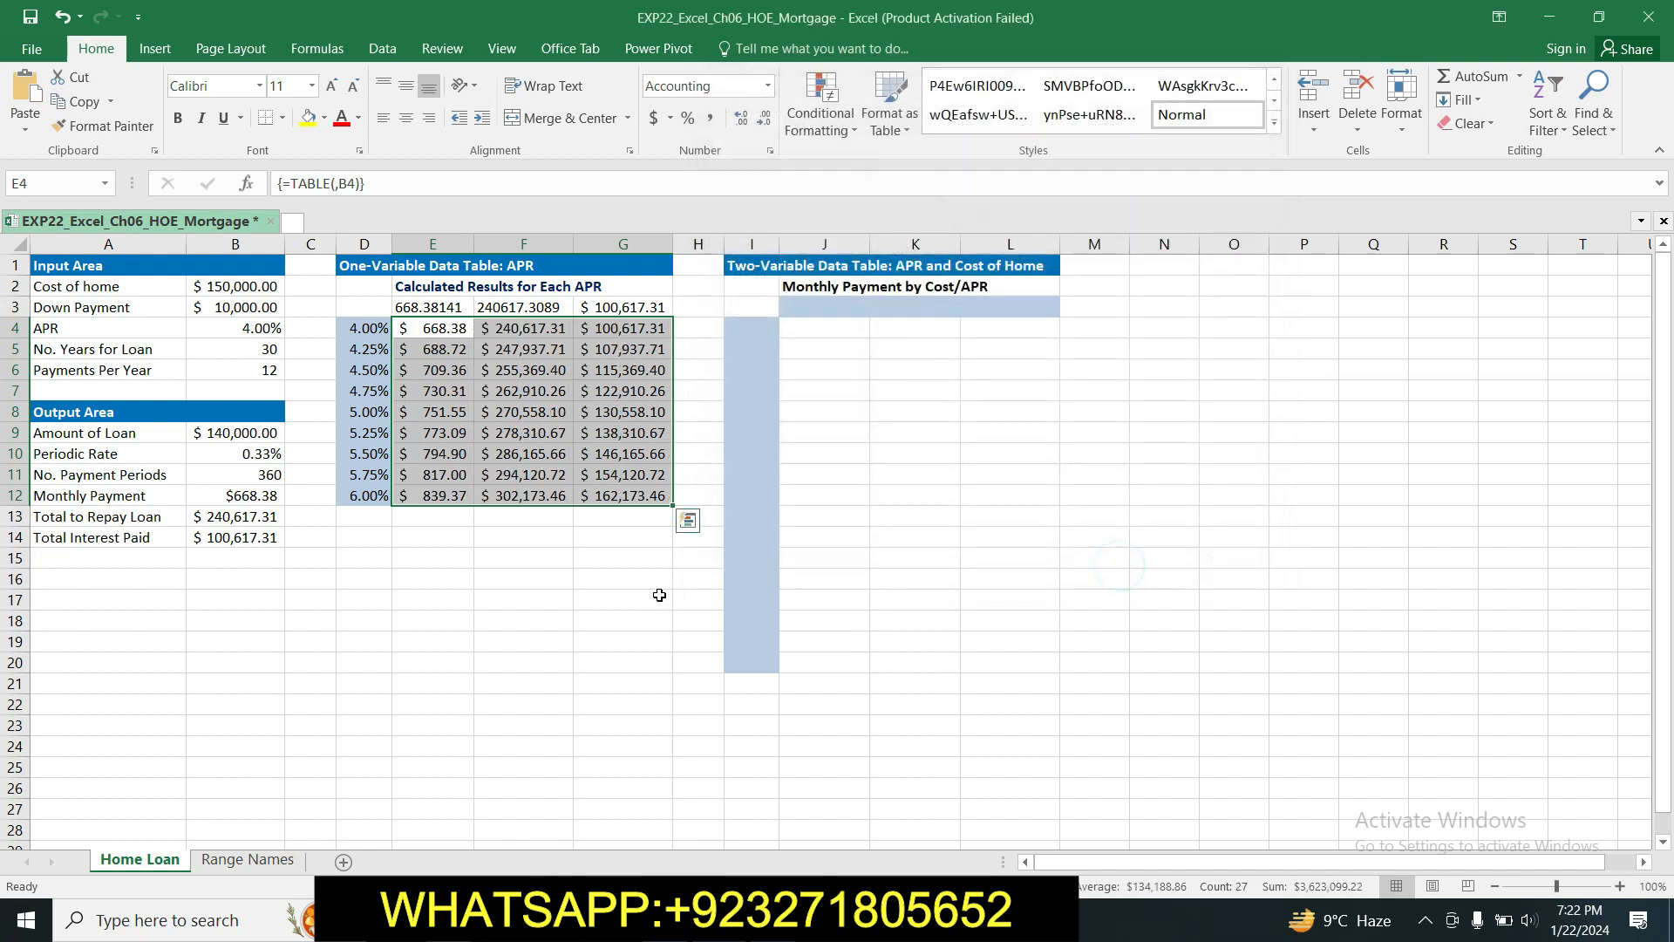
pyautogui.click(610, 602)
# Enter the label APR in cell D3 of the Excel workbook as step 10 asks, and return to the Word instructions.
pyautogui.click(811, 920)
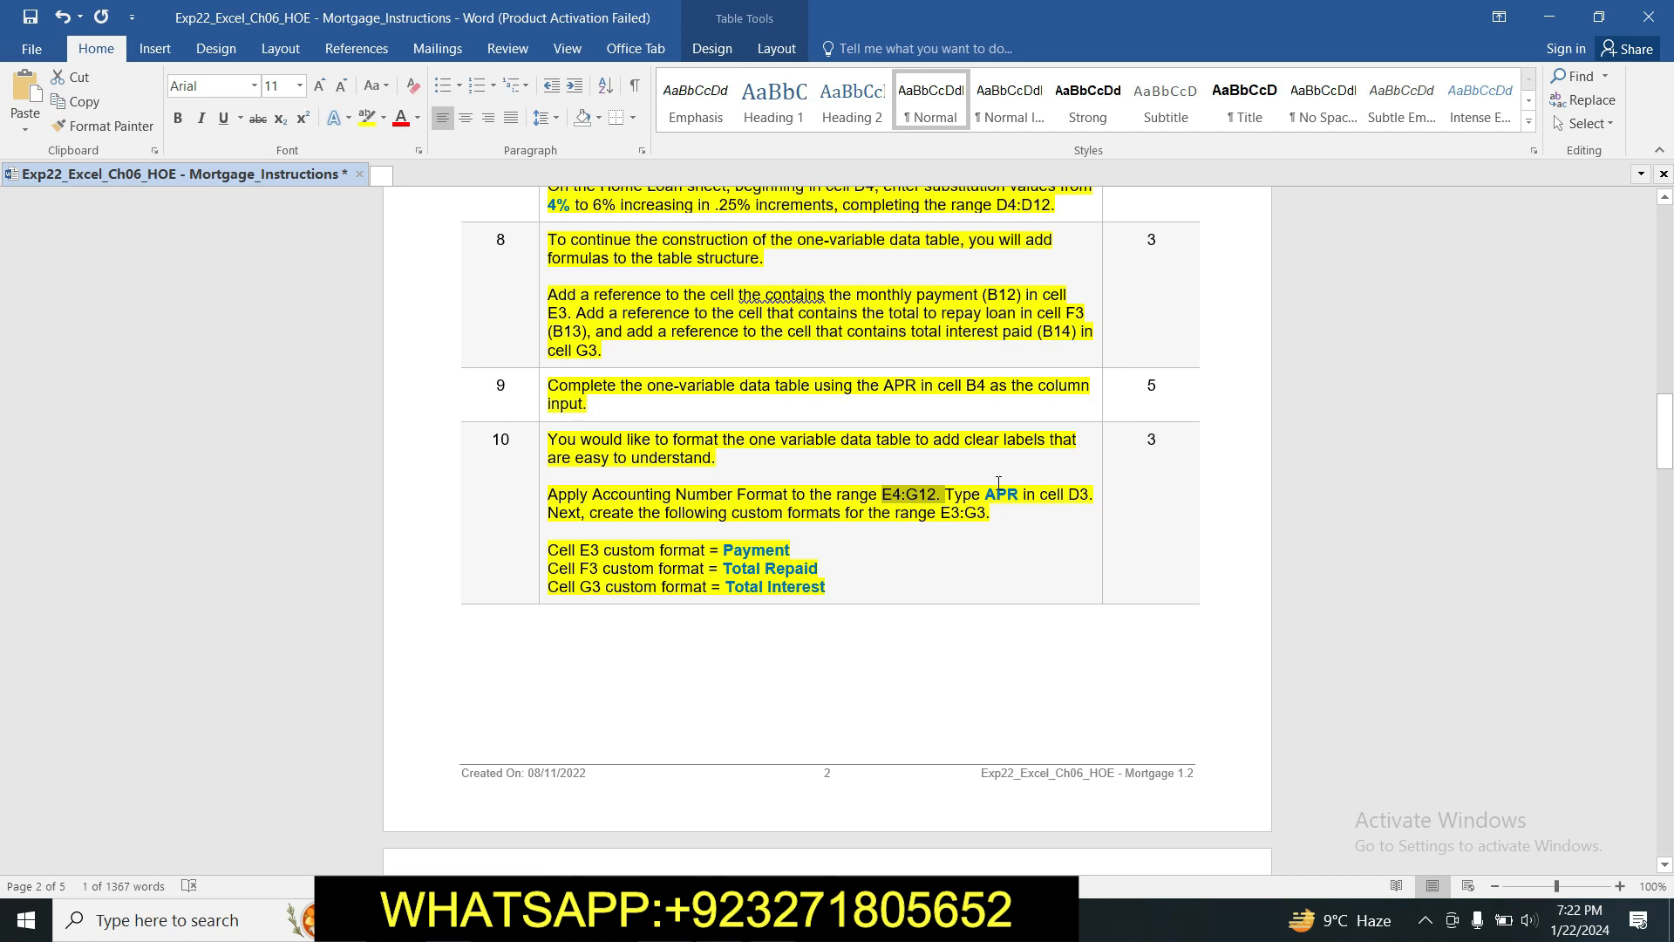
pyautogui.moveTo(988, 493); pyautogui.dragTo(1018, 500)
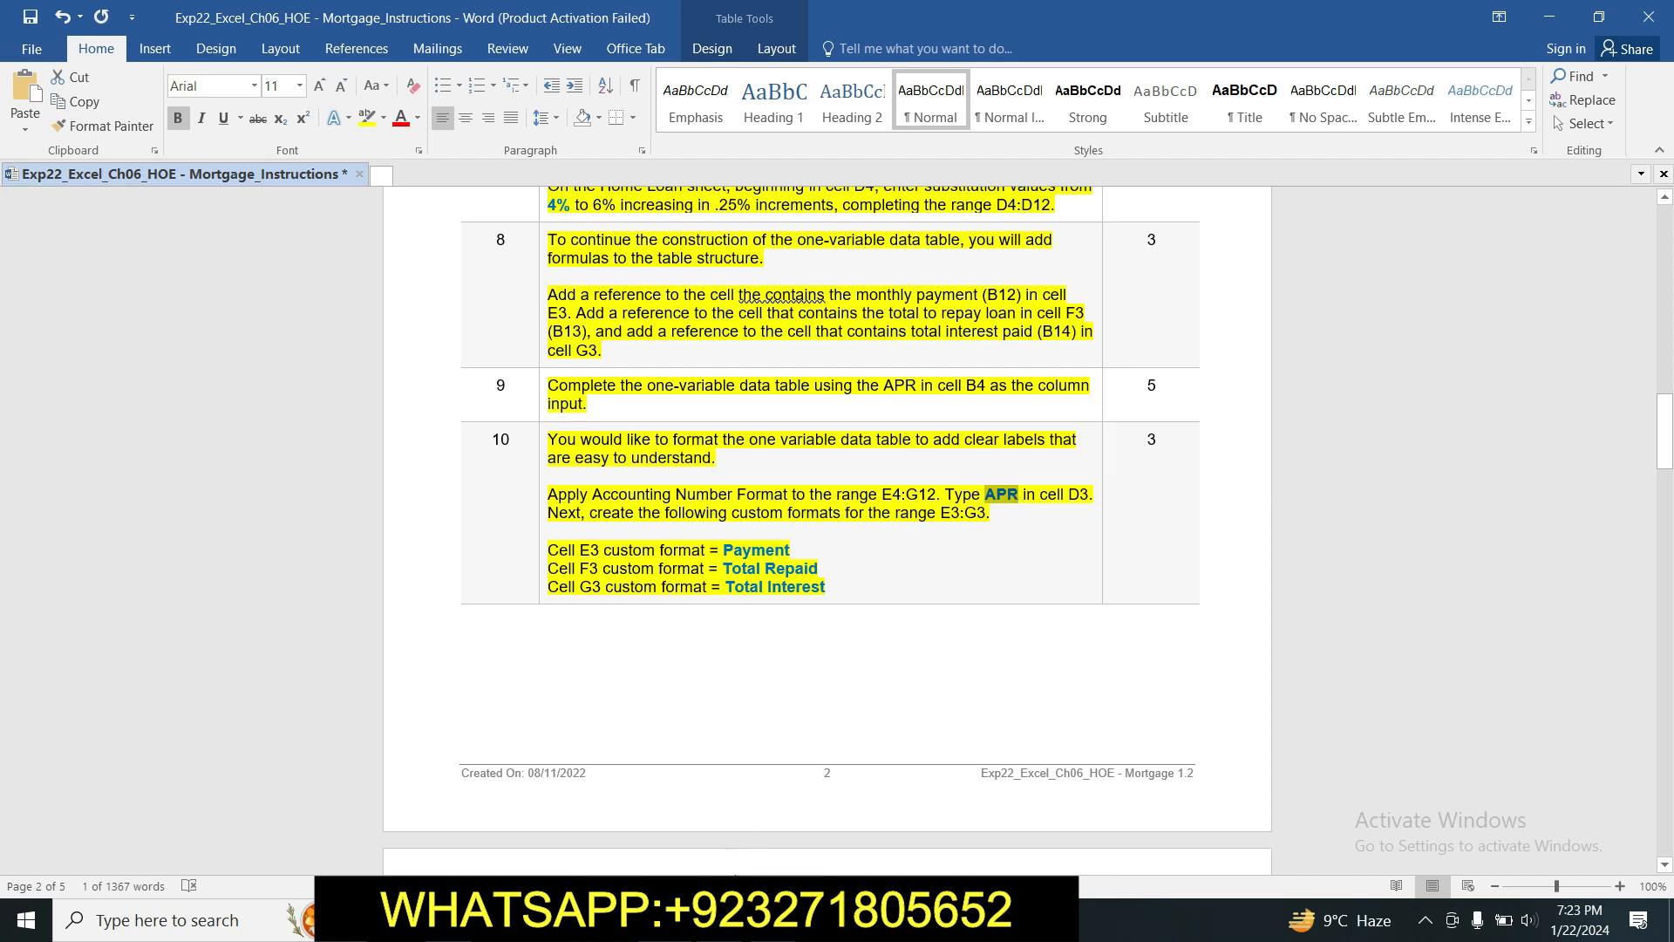
pyautogui.hotkey('alt', 'Tab')
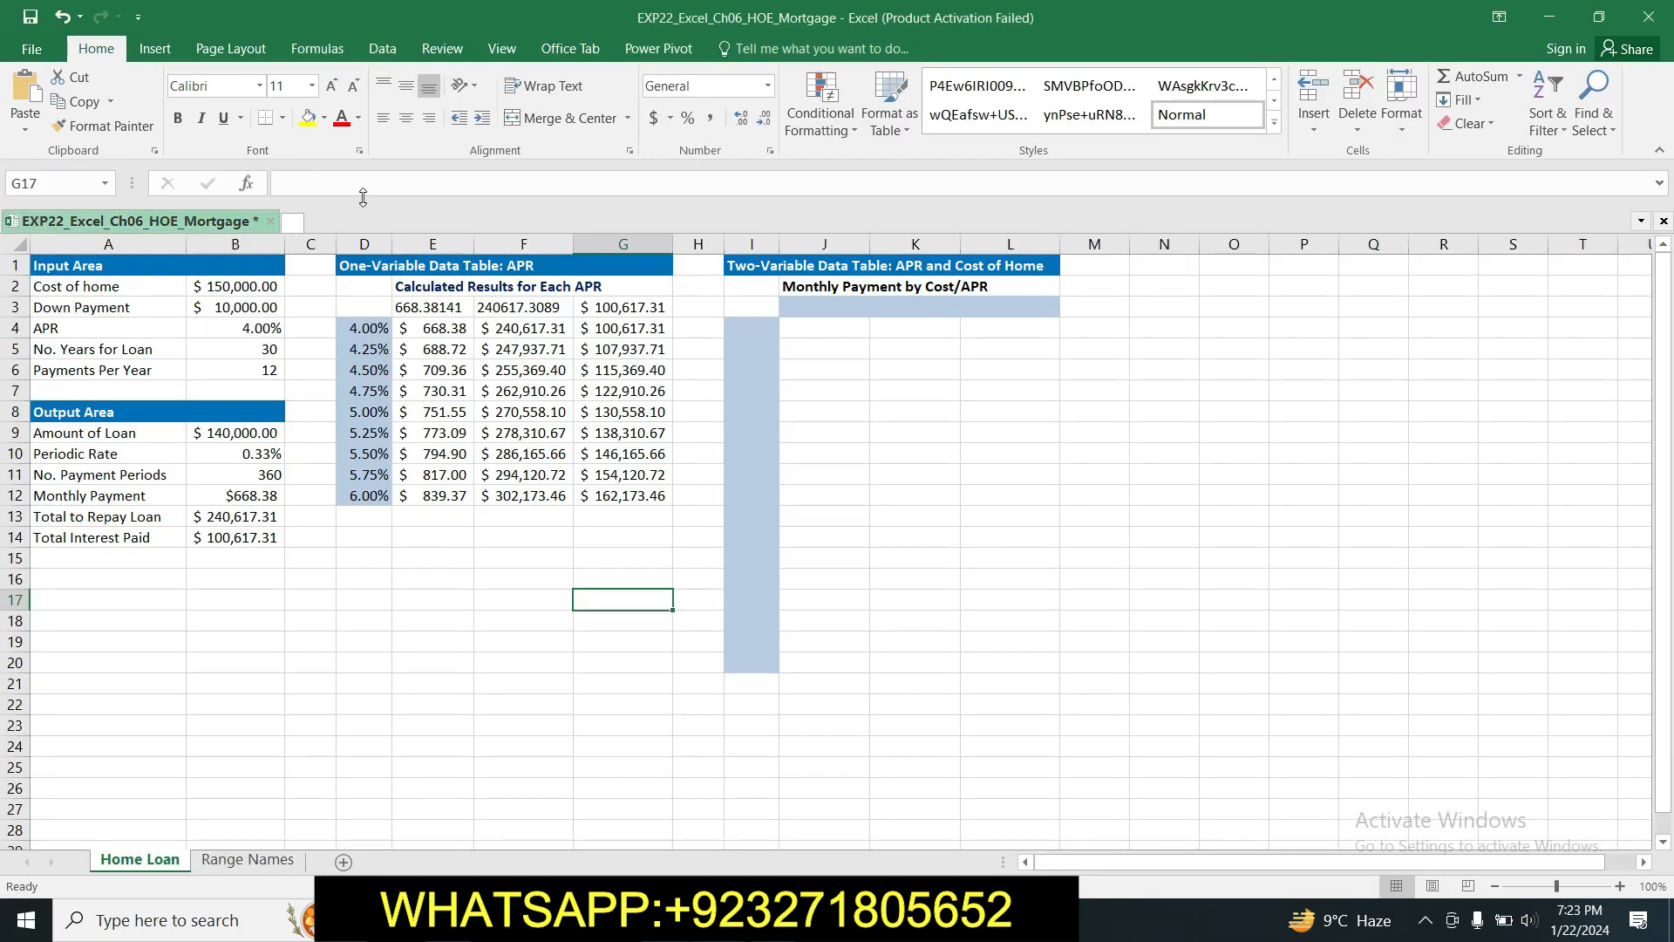
pyautogui.click(364, 307)
pyautogui.click(387, 190)
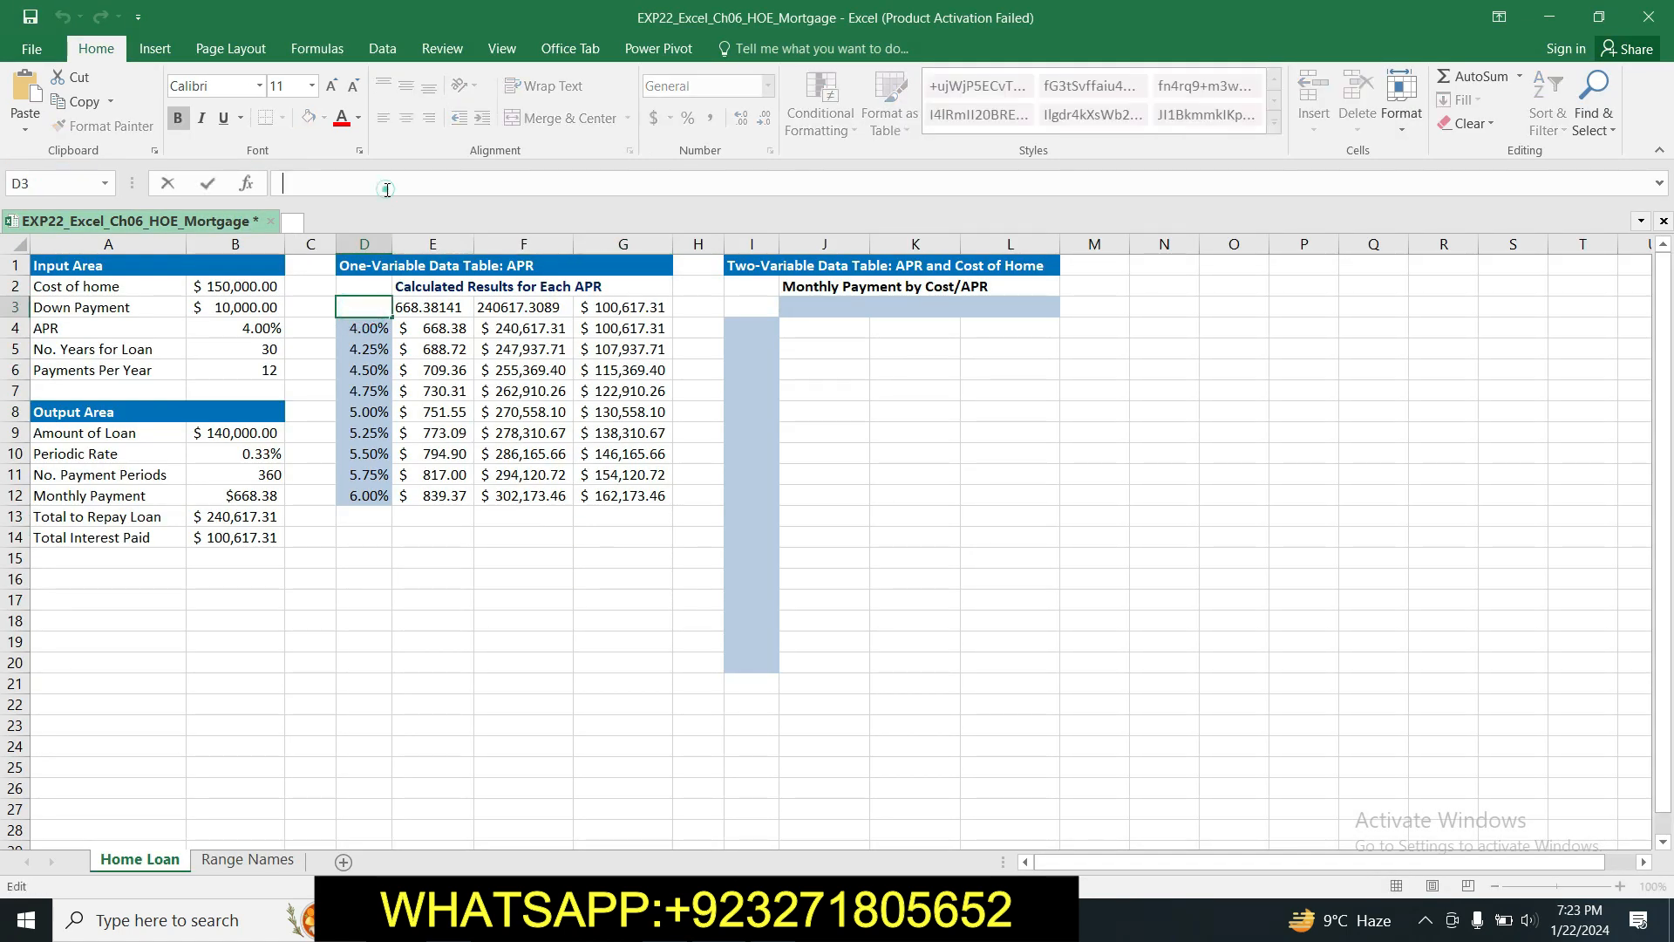
pyautogui.write('APR')
pyautogui.press('Return')
pyautogui.hotkey('alt', 'Tab')
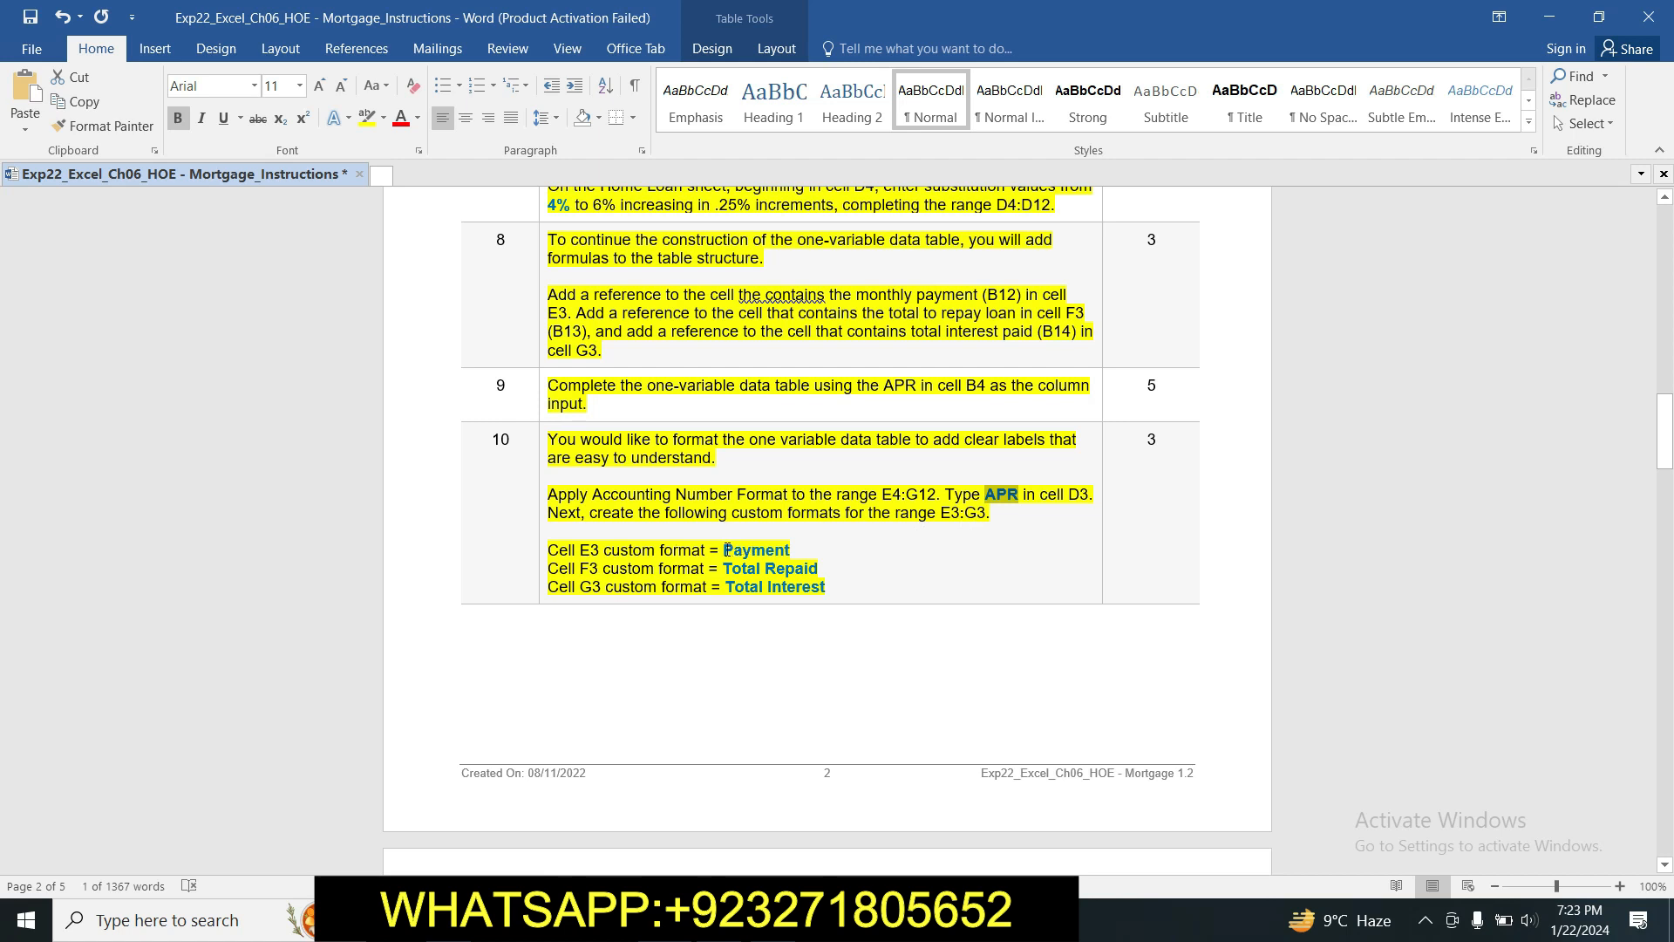
# Check the E3 label in step 10, switch to the Excel workbook, and give cell E3 the custom number format "Payment".
pyautogui.moveTo(726, 549); pyautogui.dragTo(797, 546)
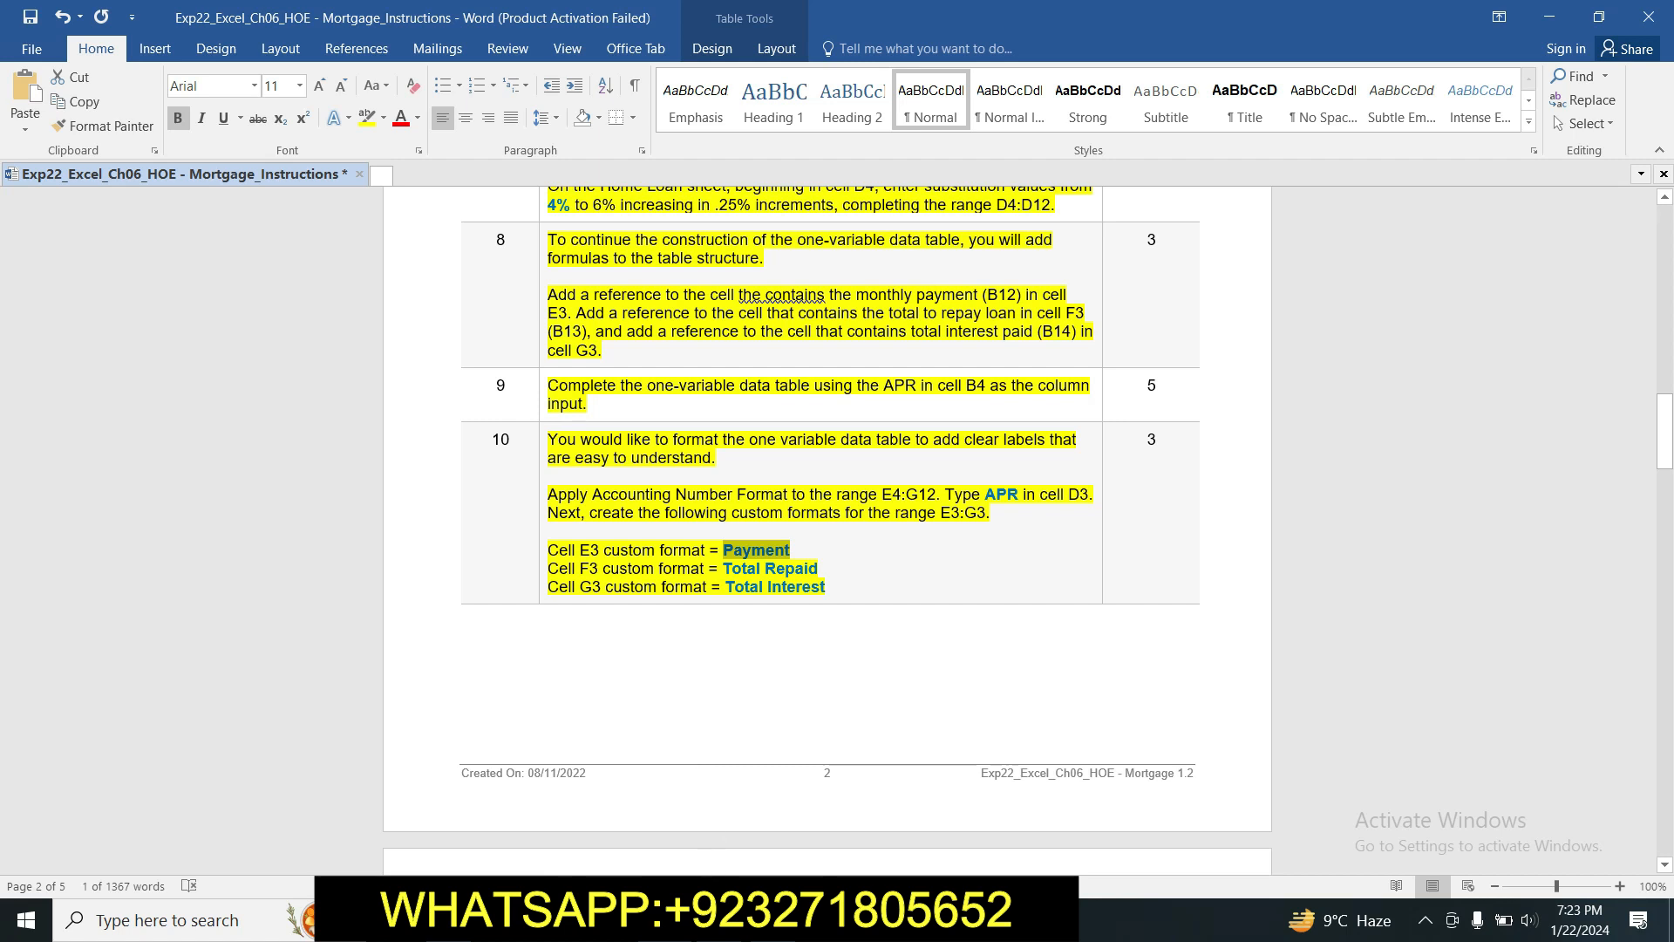
pyautogui.hotkey('alt', 'Tab')
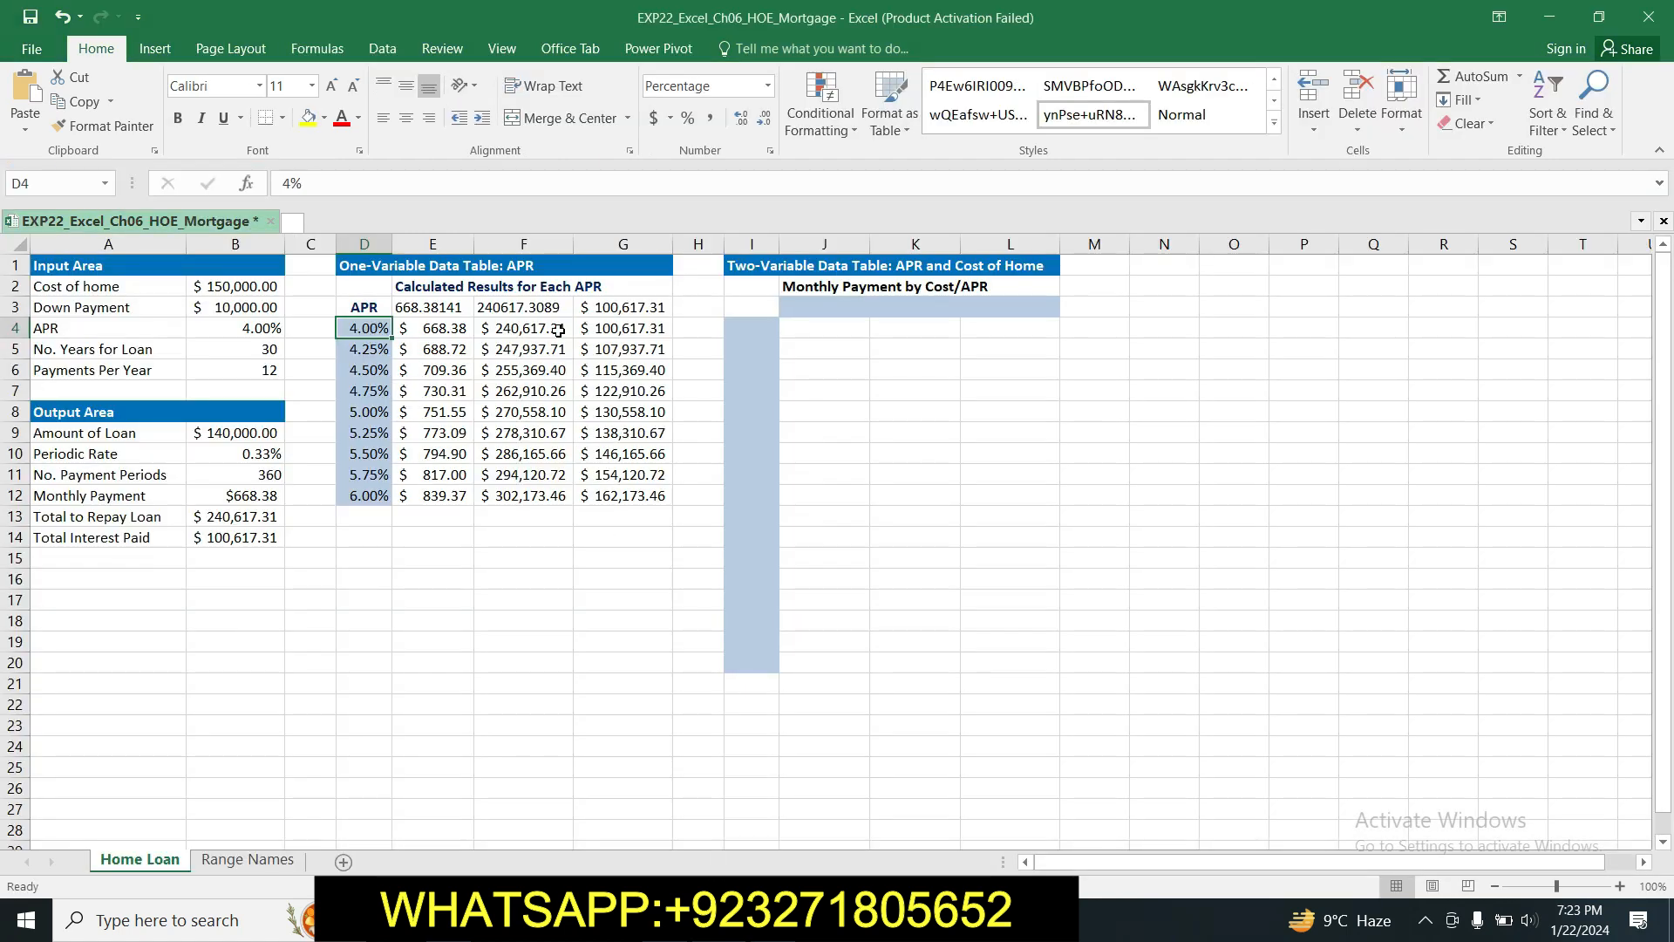
pyautogui.click(449, 307)
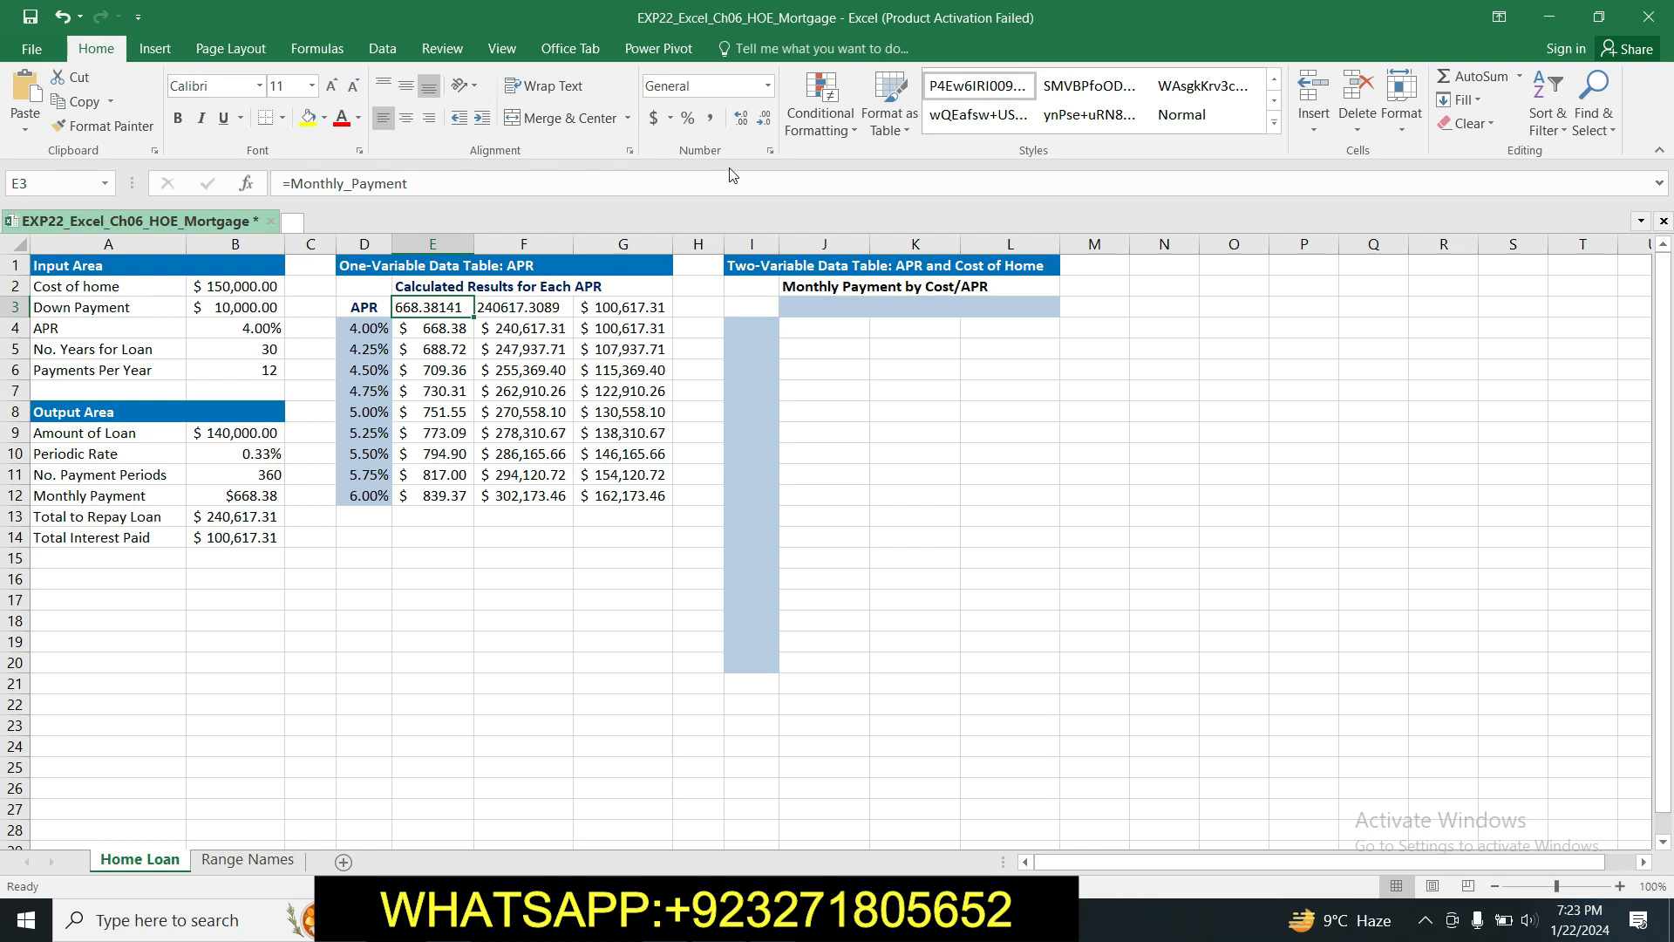
pyautogui.click(771, 153)
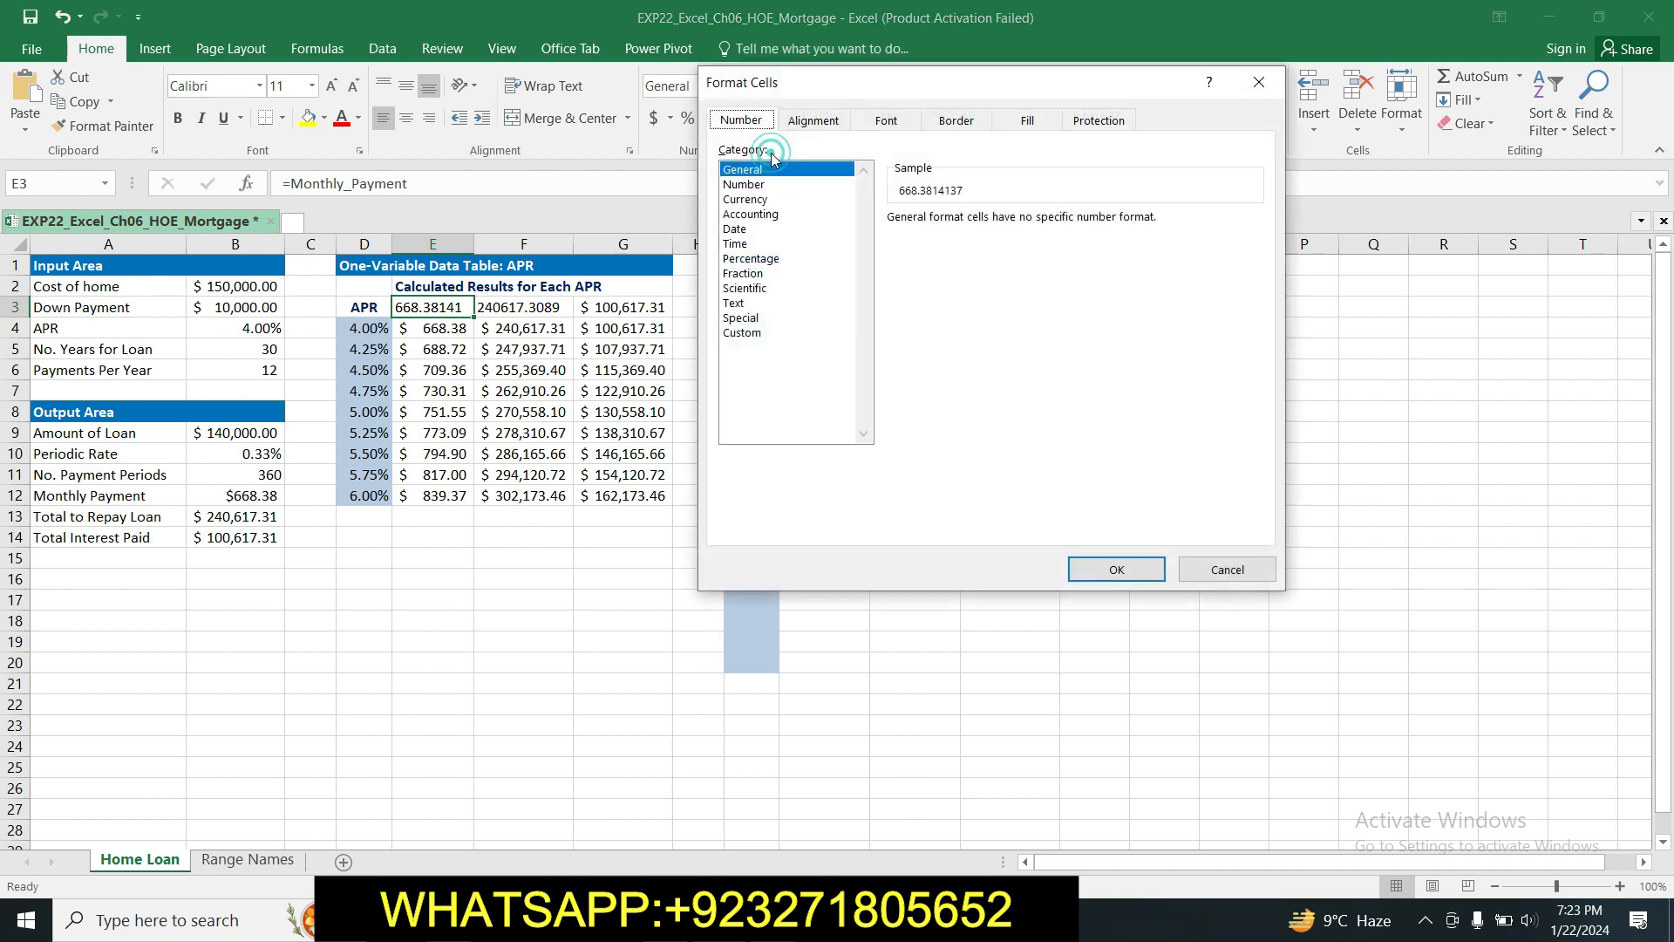
pyautogui.click(748, 334)
pyautogui.click(1000, 238)
pyautogui.press('BackSpace')
pyautogui.press('BackSpace')
pyautogui.press('BackSpace')
pyautogui.press('BackSpace')
pyautogui.press('BackSpace')
pyautogui.press('BackSpace')
pyautogui.press('BackSpace')
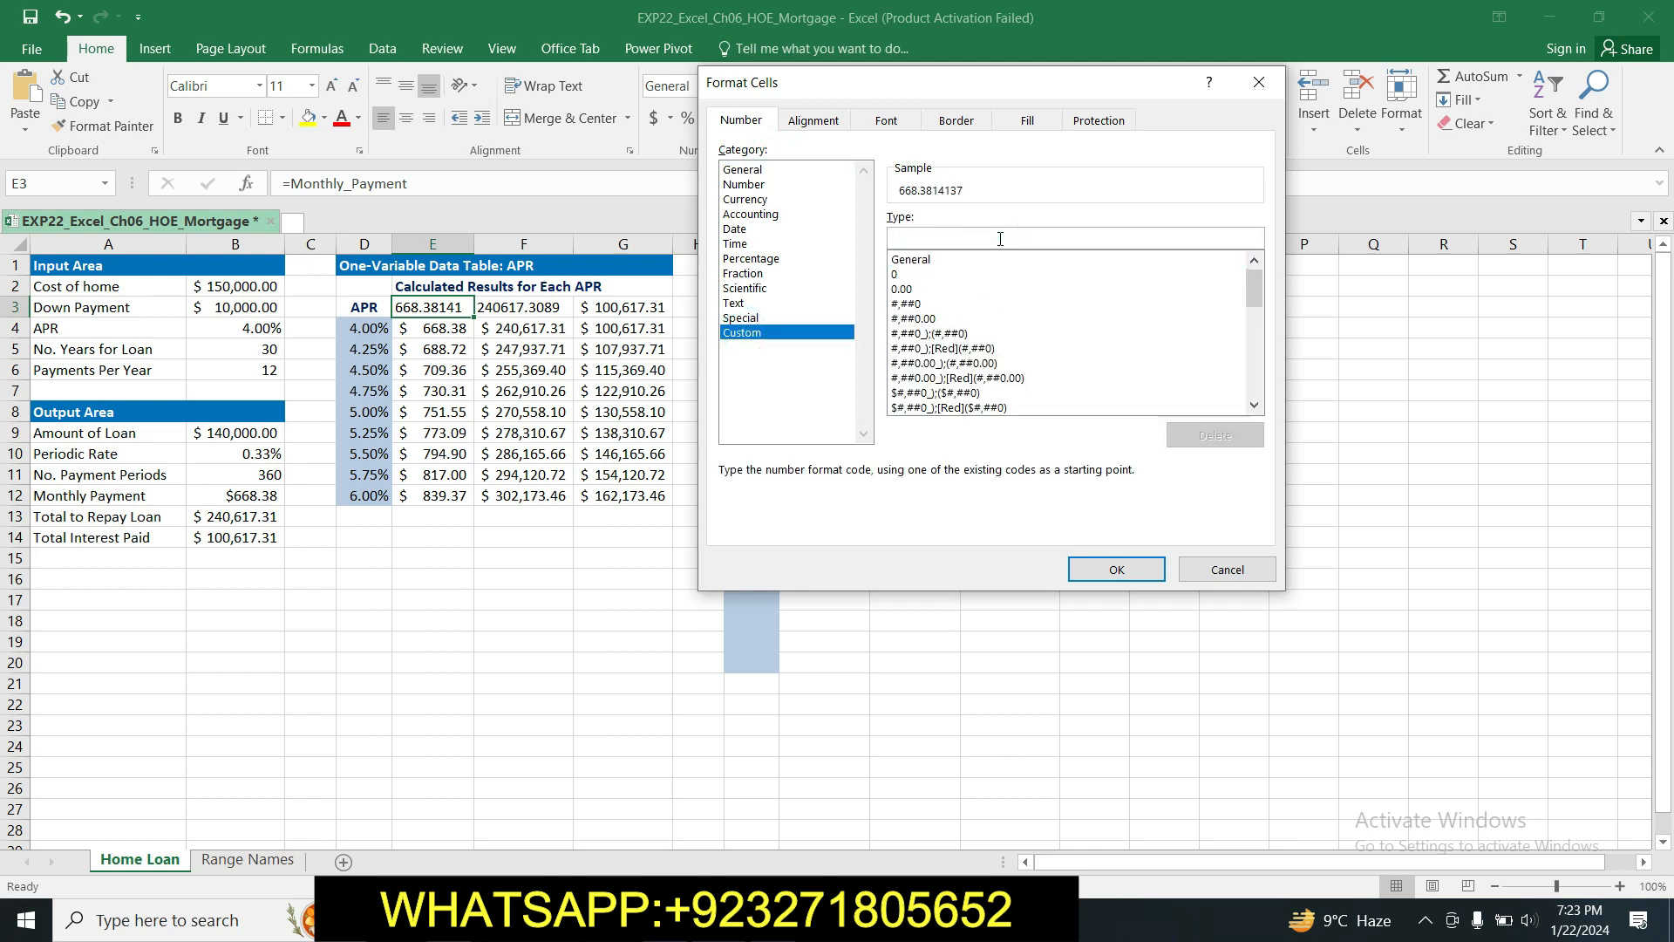
pyautogui.write('"Payment"')
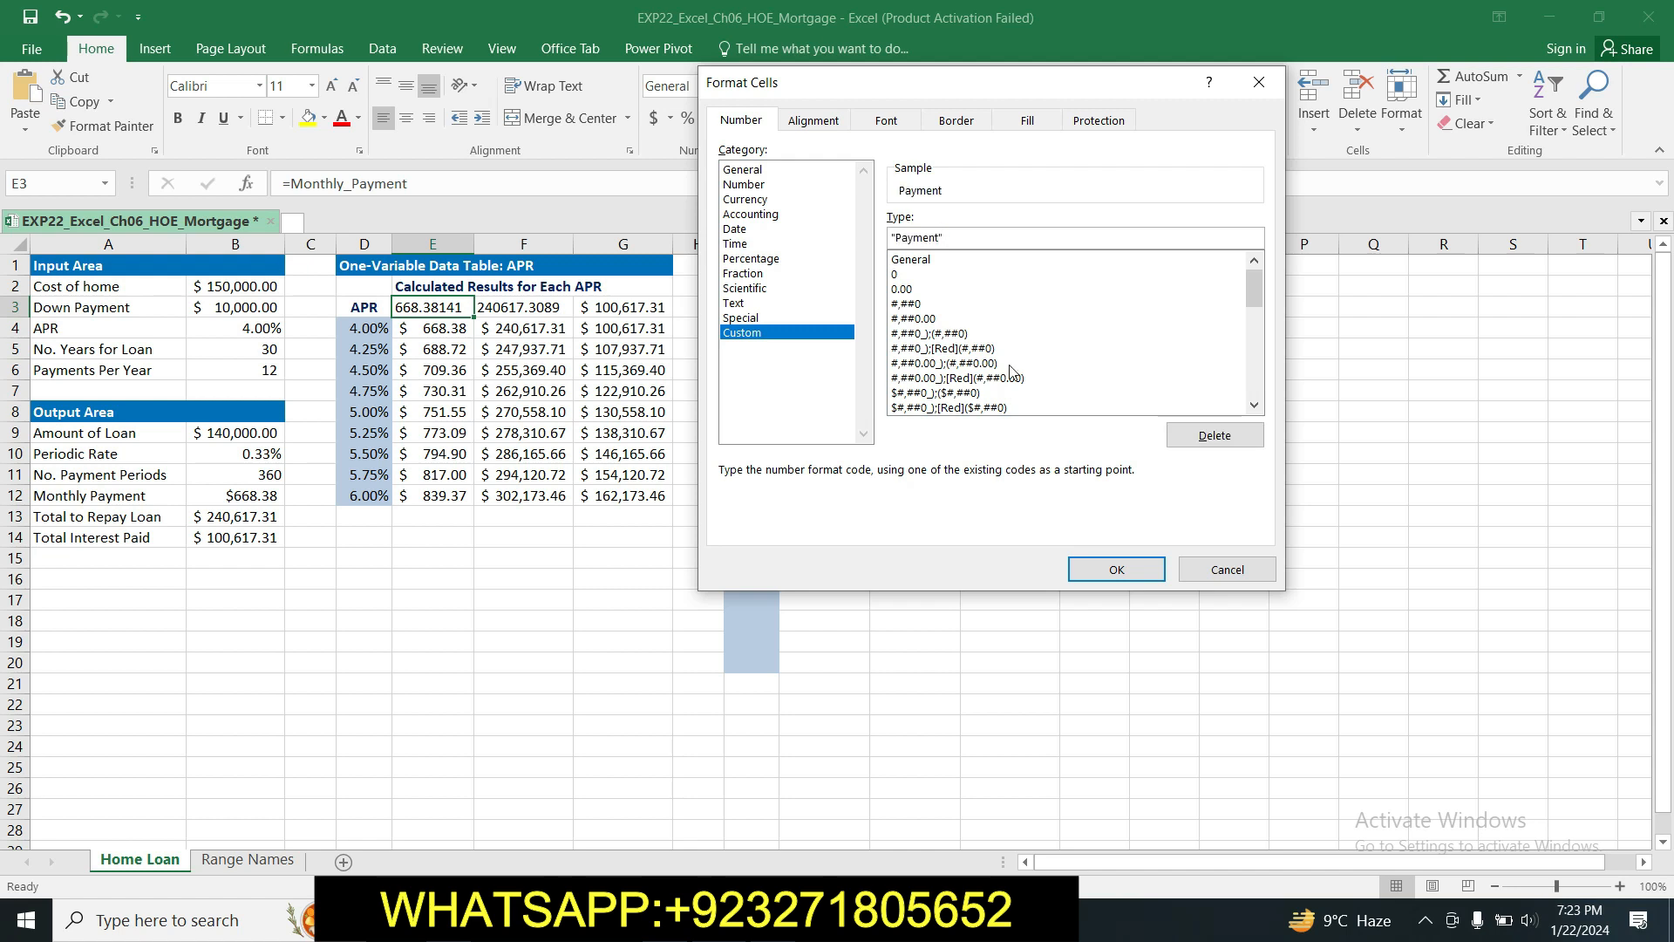
pyautogui.click(1117, 569)
pyautogui.click(522, 578)
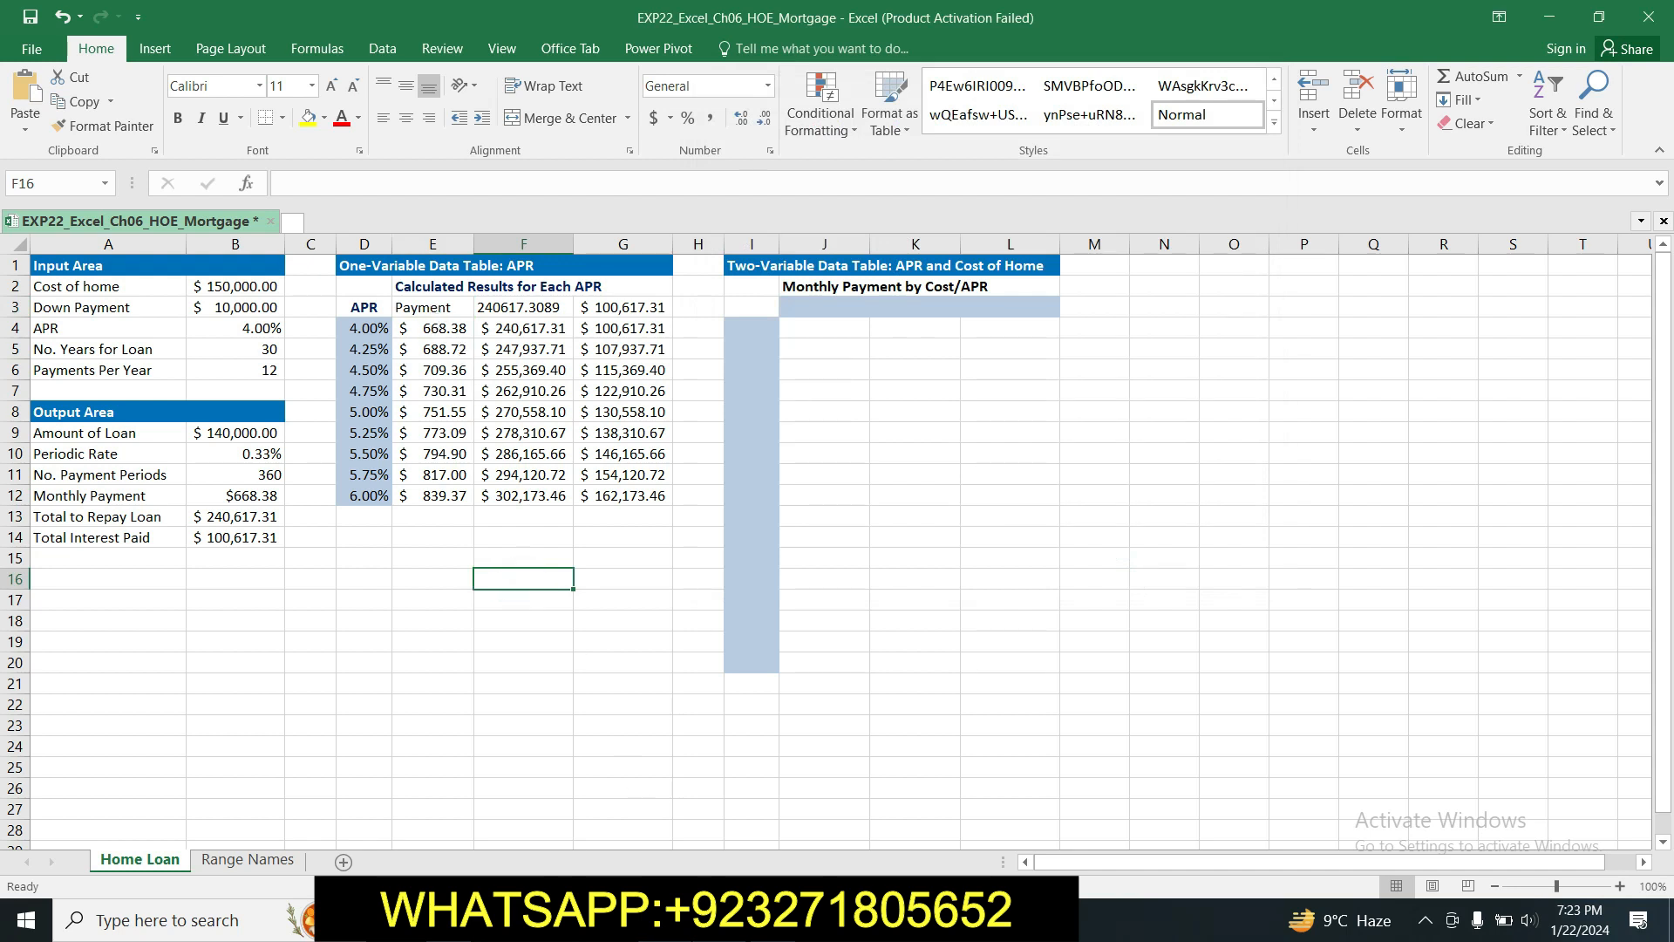
# Check the F3 label in the Word instructions, return to Excel, and give cell F3 the custom number format "Total Repaid".
pyautogui.click(704, 920)
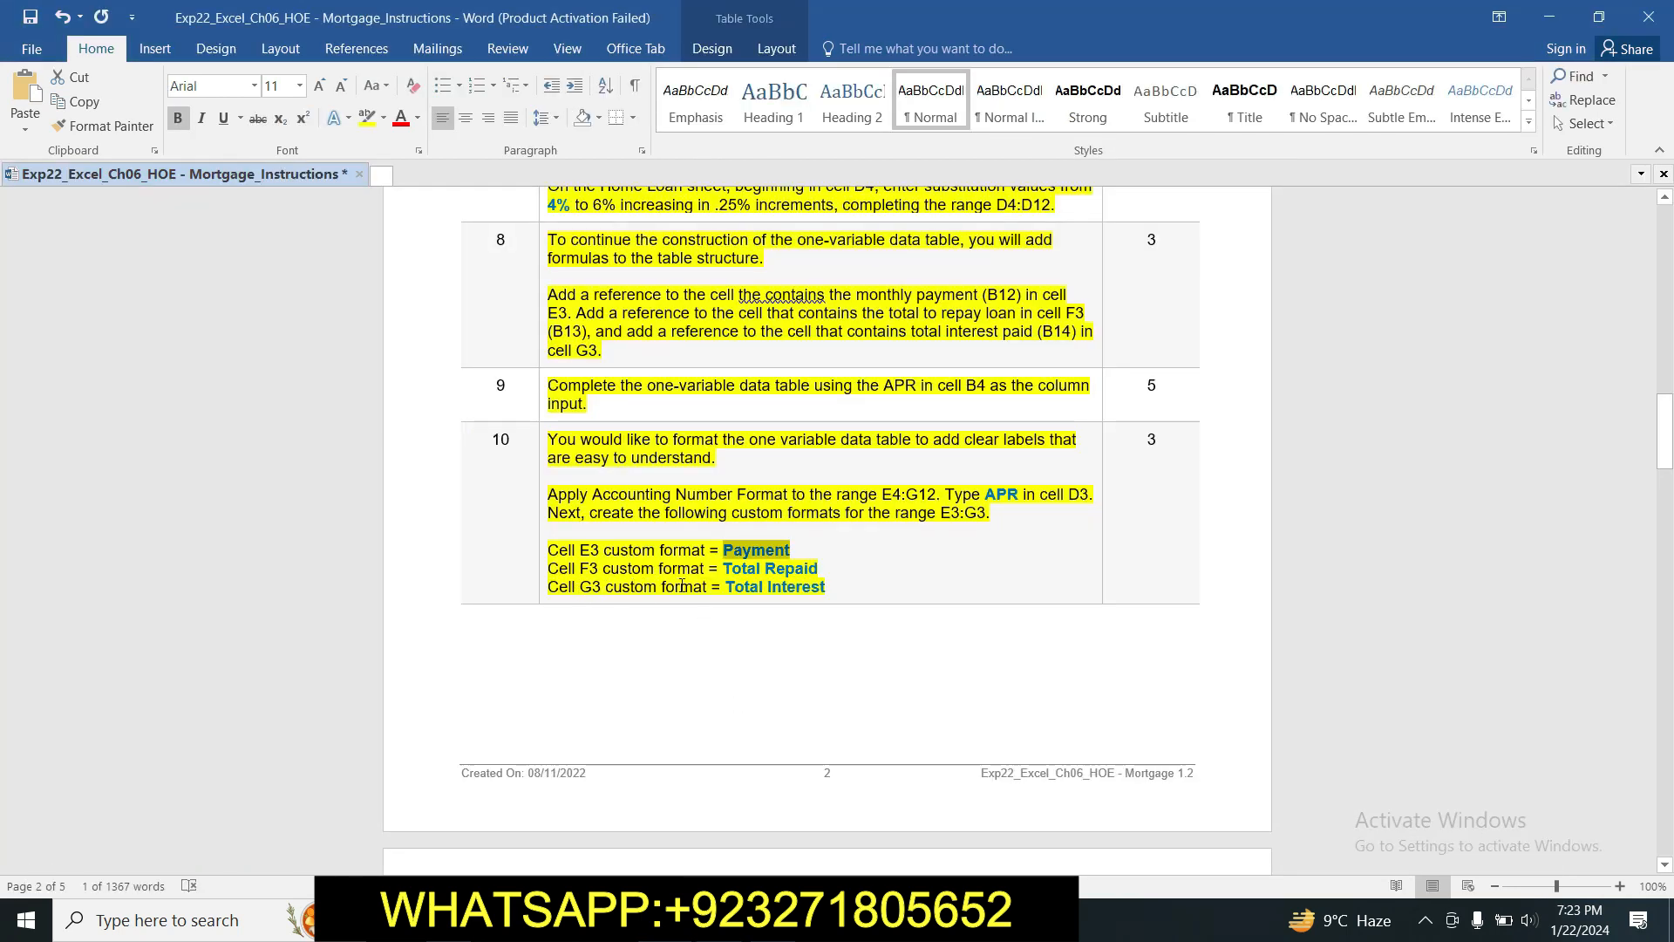
pyautogui.moveTo(725, 572); pyautogui.dragTo(813, 573)
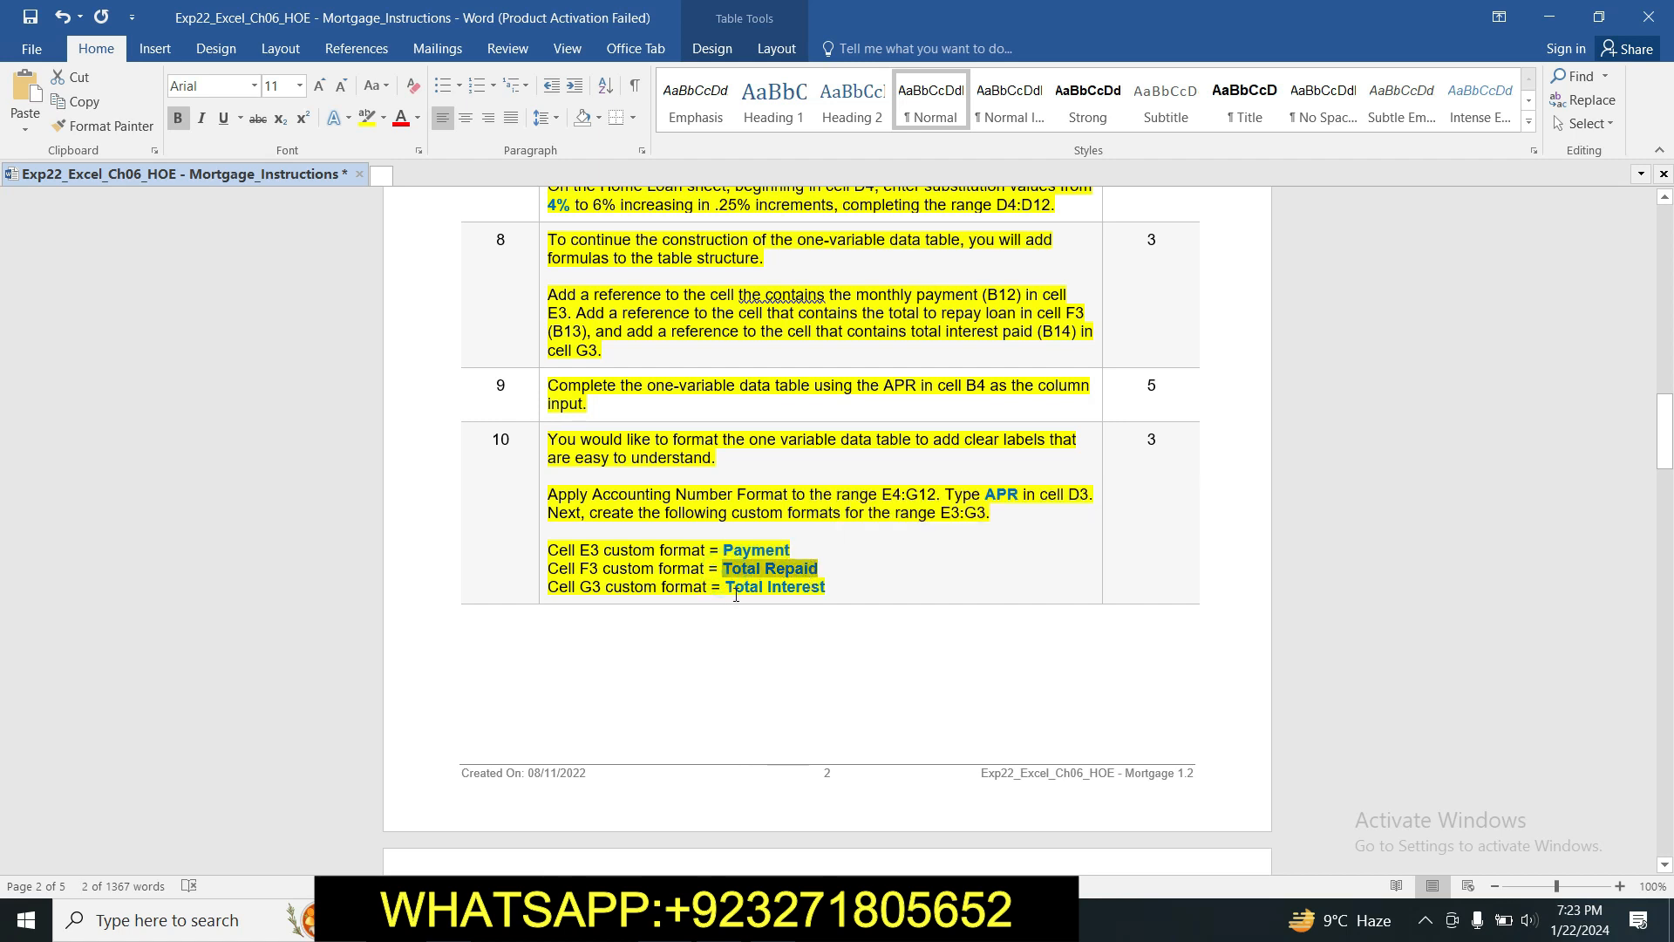
pyautogui.click(689, 920)
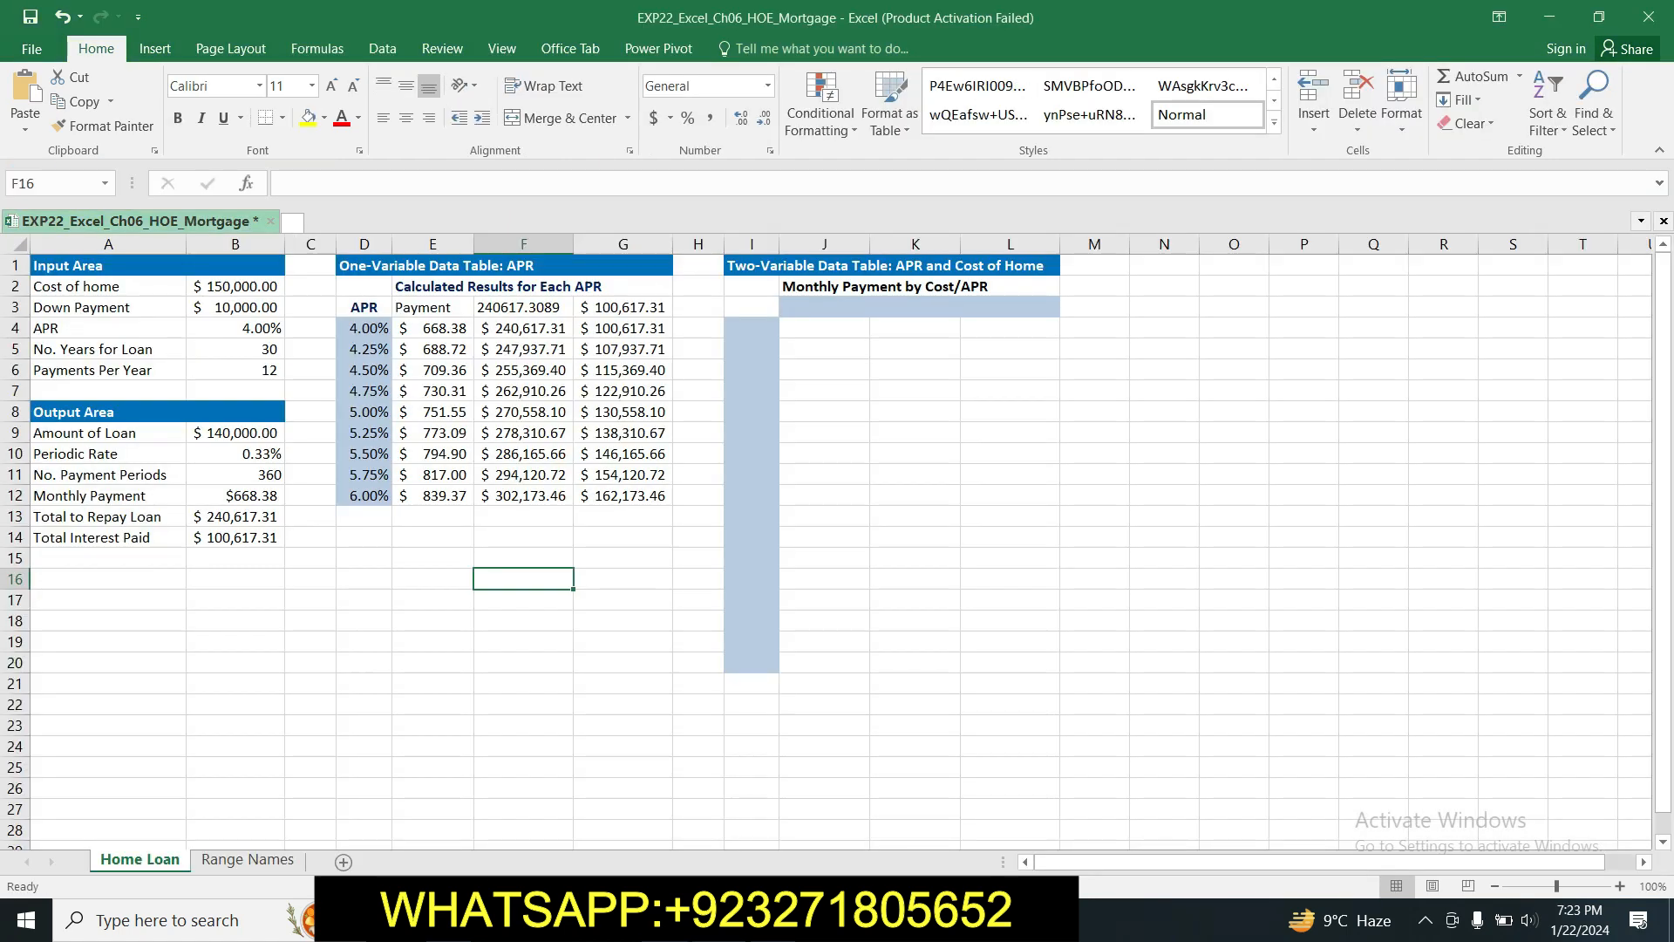
pyautogui.click(547, 306)
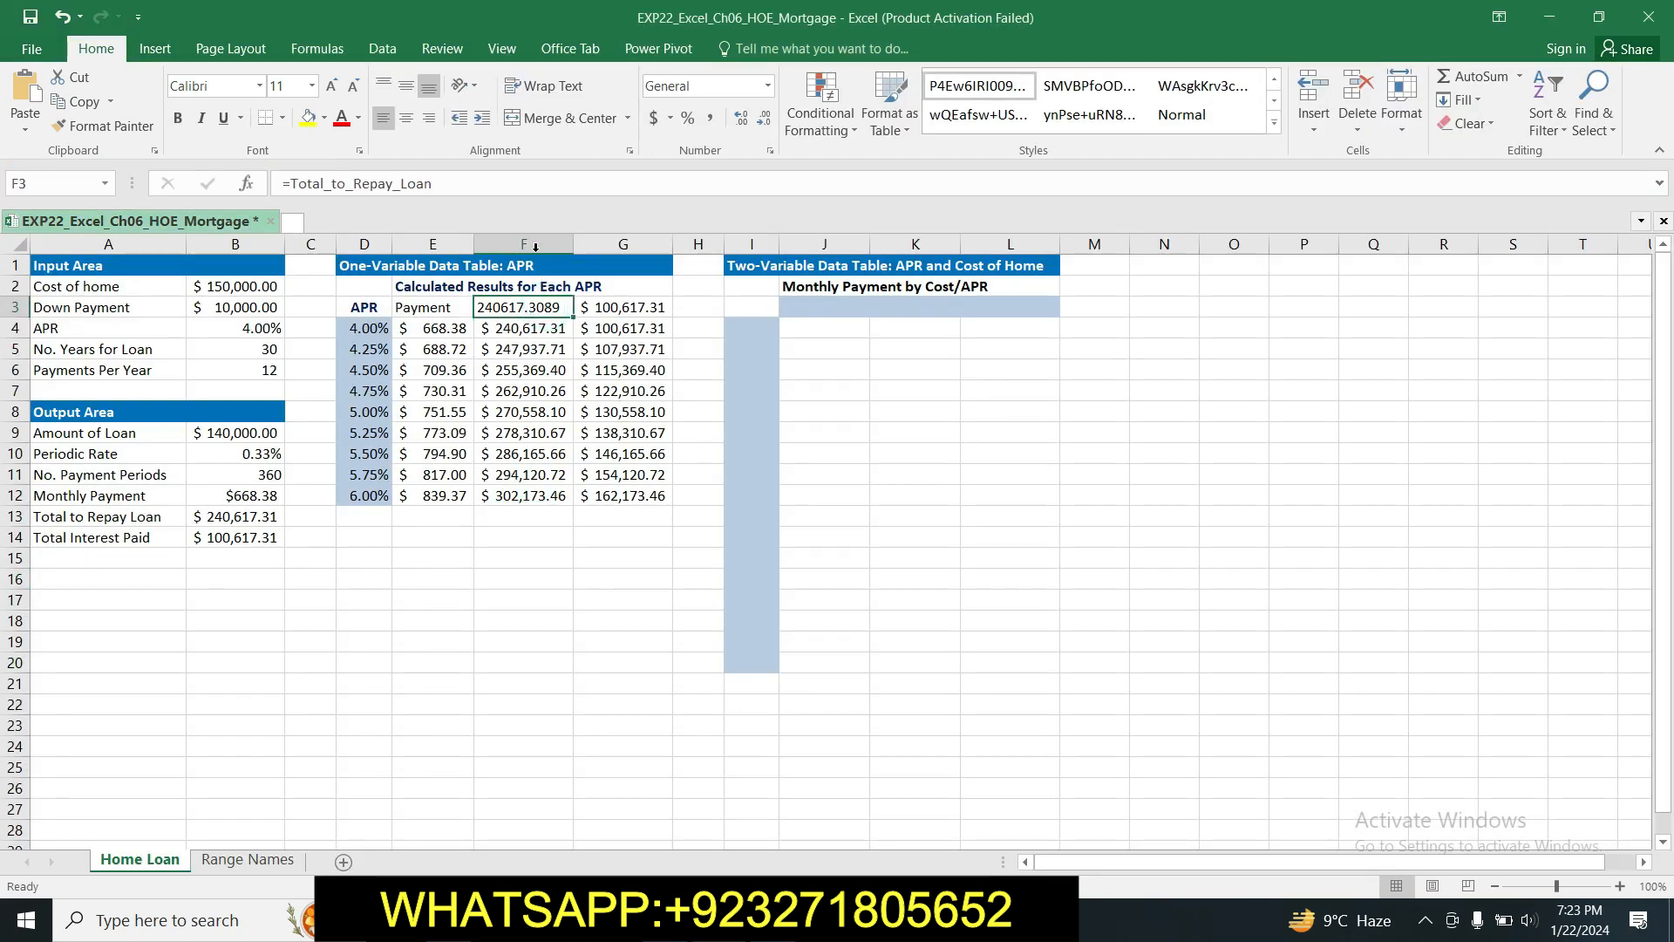
pyautogui.click(771, 154)
pyautogui.click(745, 332)
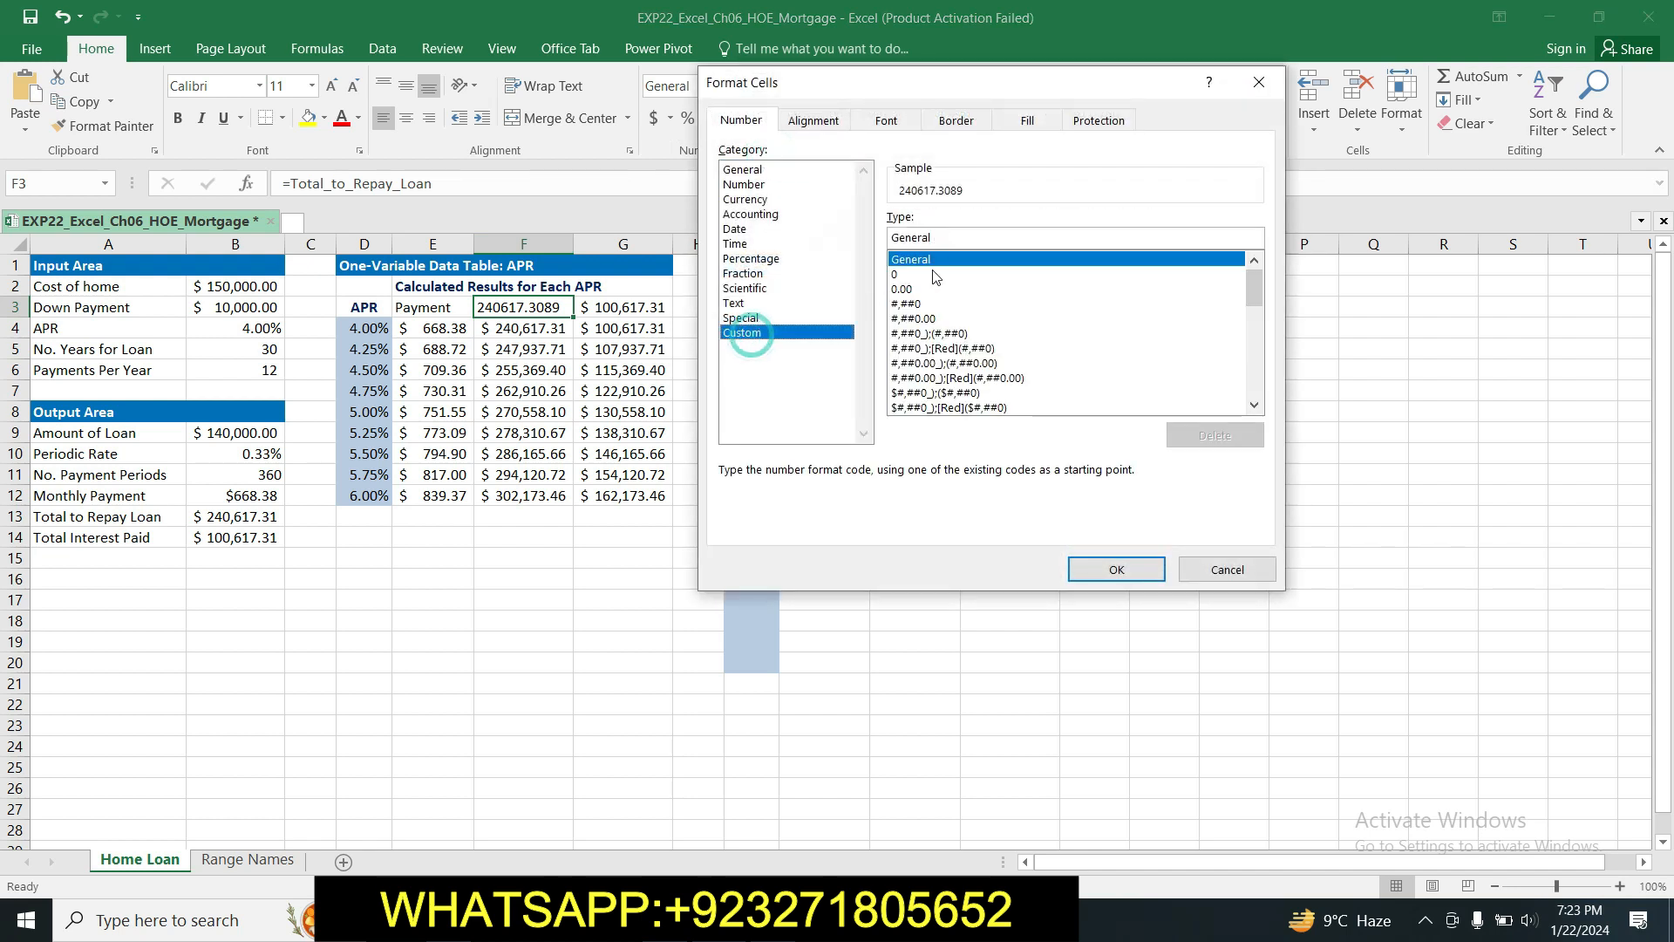
pyautogui.click(949, 233)
pyautogui.press('BackSpace')
pyautogui.press('BackSpace')
pyautogui.press('BackSpace')
pyautogui.press('BackSpace')
pyautogui.write('"Total Repaid')
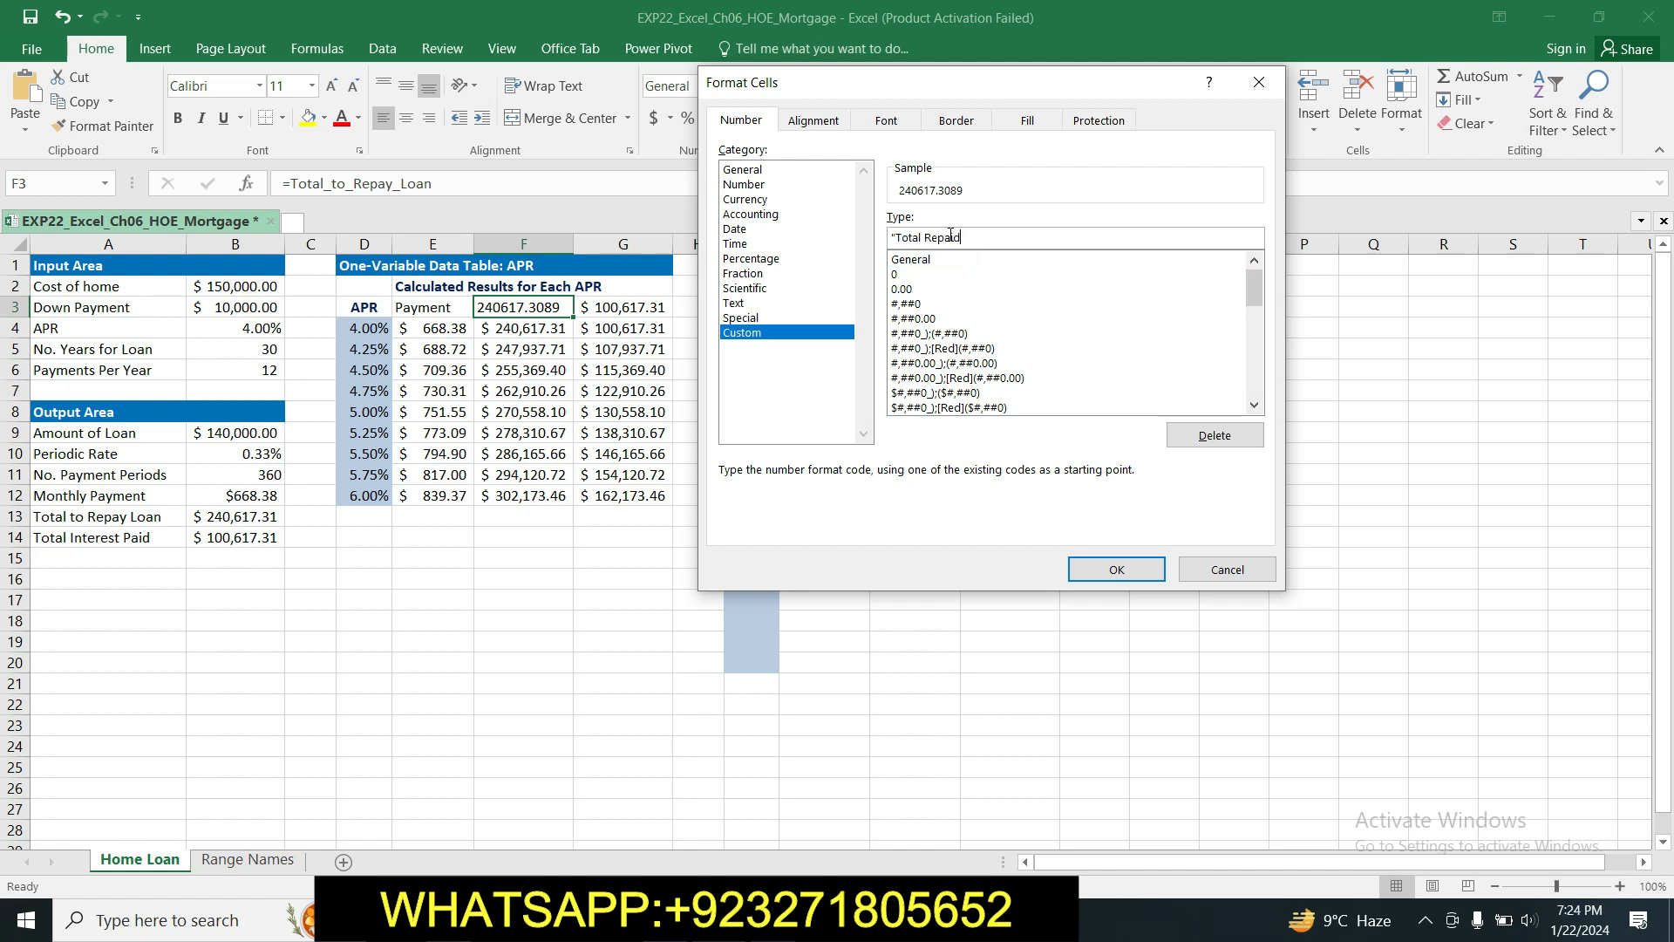
pyautogui.write('"')
pyautogui.click(1116, 569)
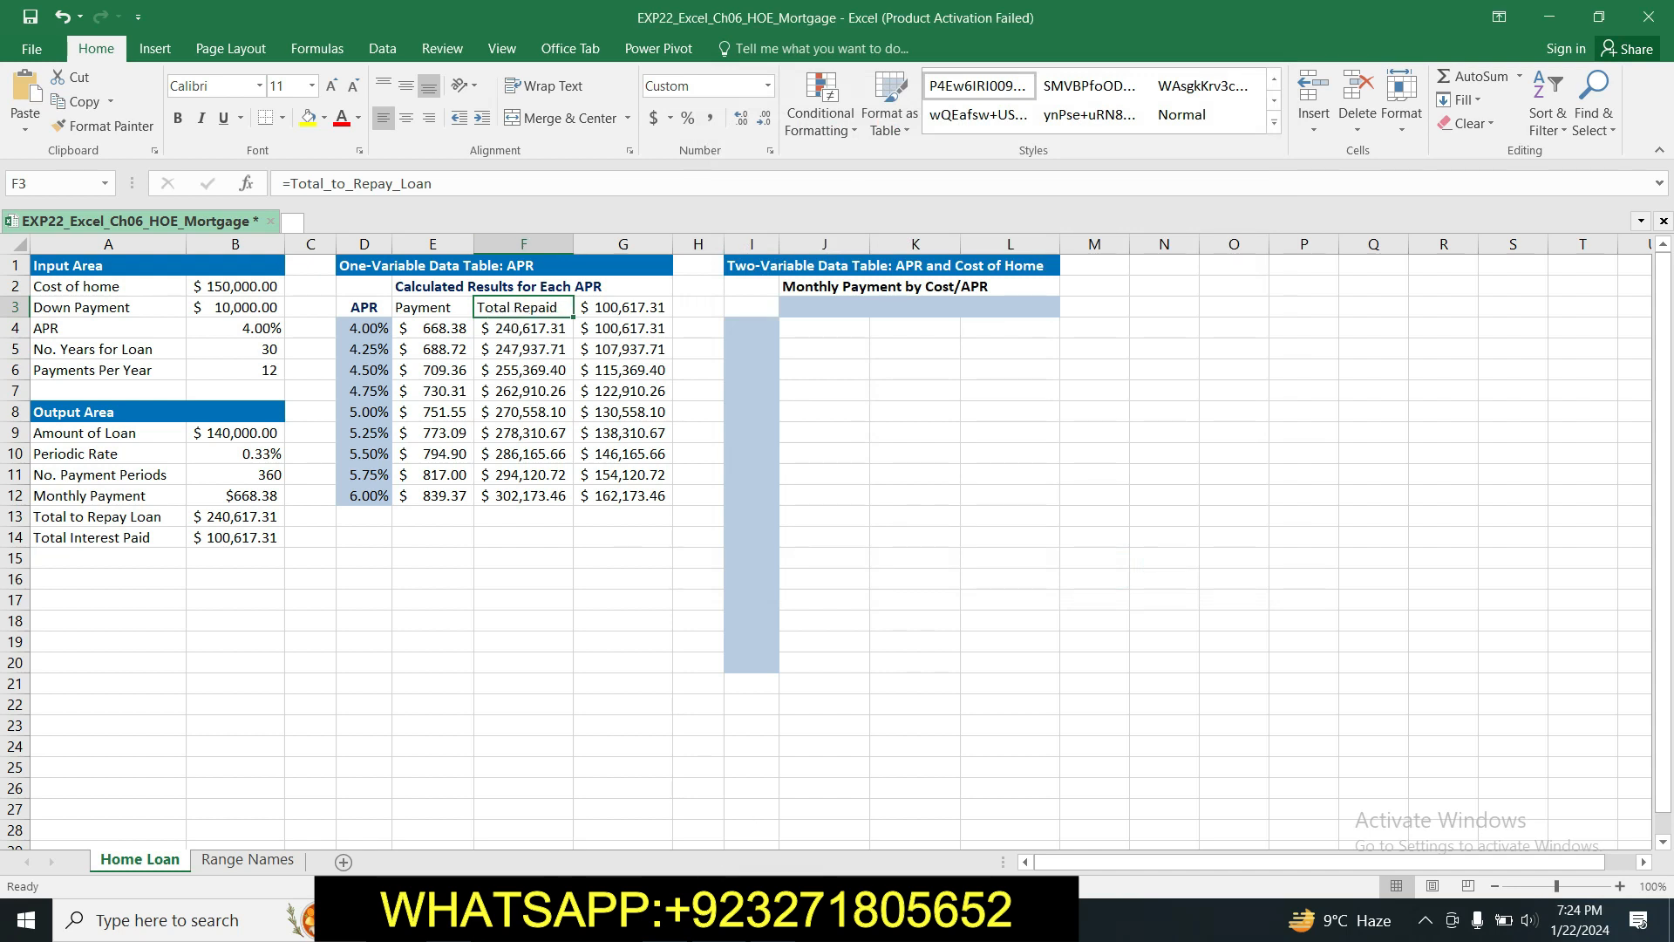
# Check the G3 label in the Word instructions, return to Excel, and replace cell G3's number format with the custom format "Total Interest".
pyautogui.click(698, 920)
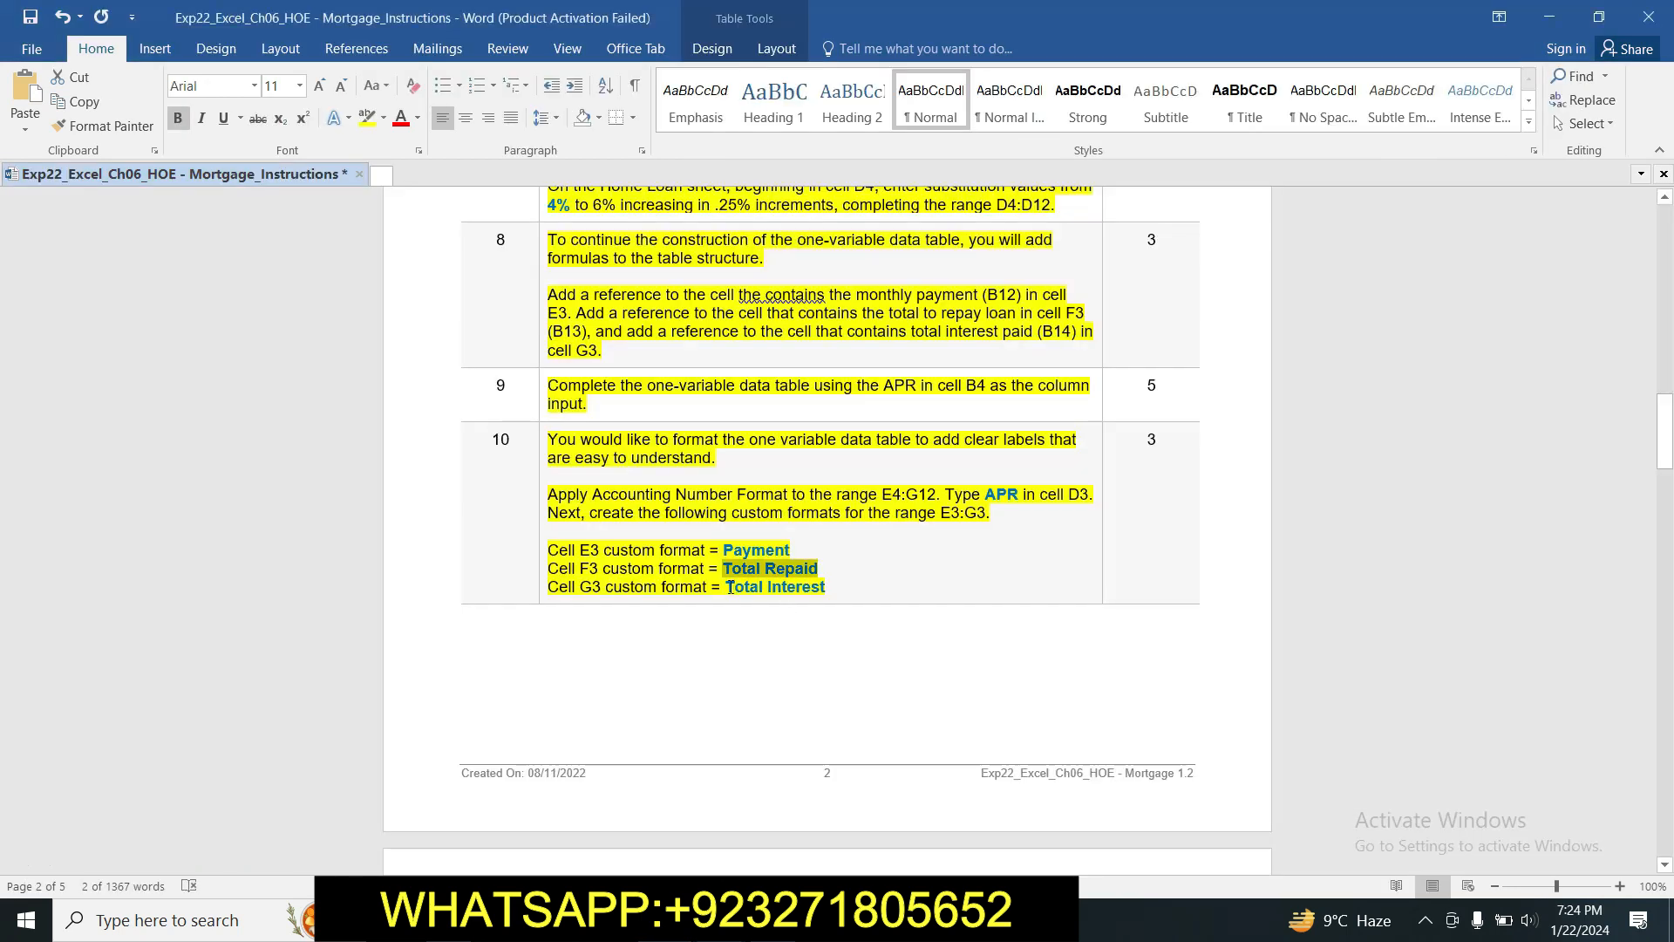
pyautogui.moveTo(727, 588); pyautogui.dragTo(825, 587)
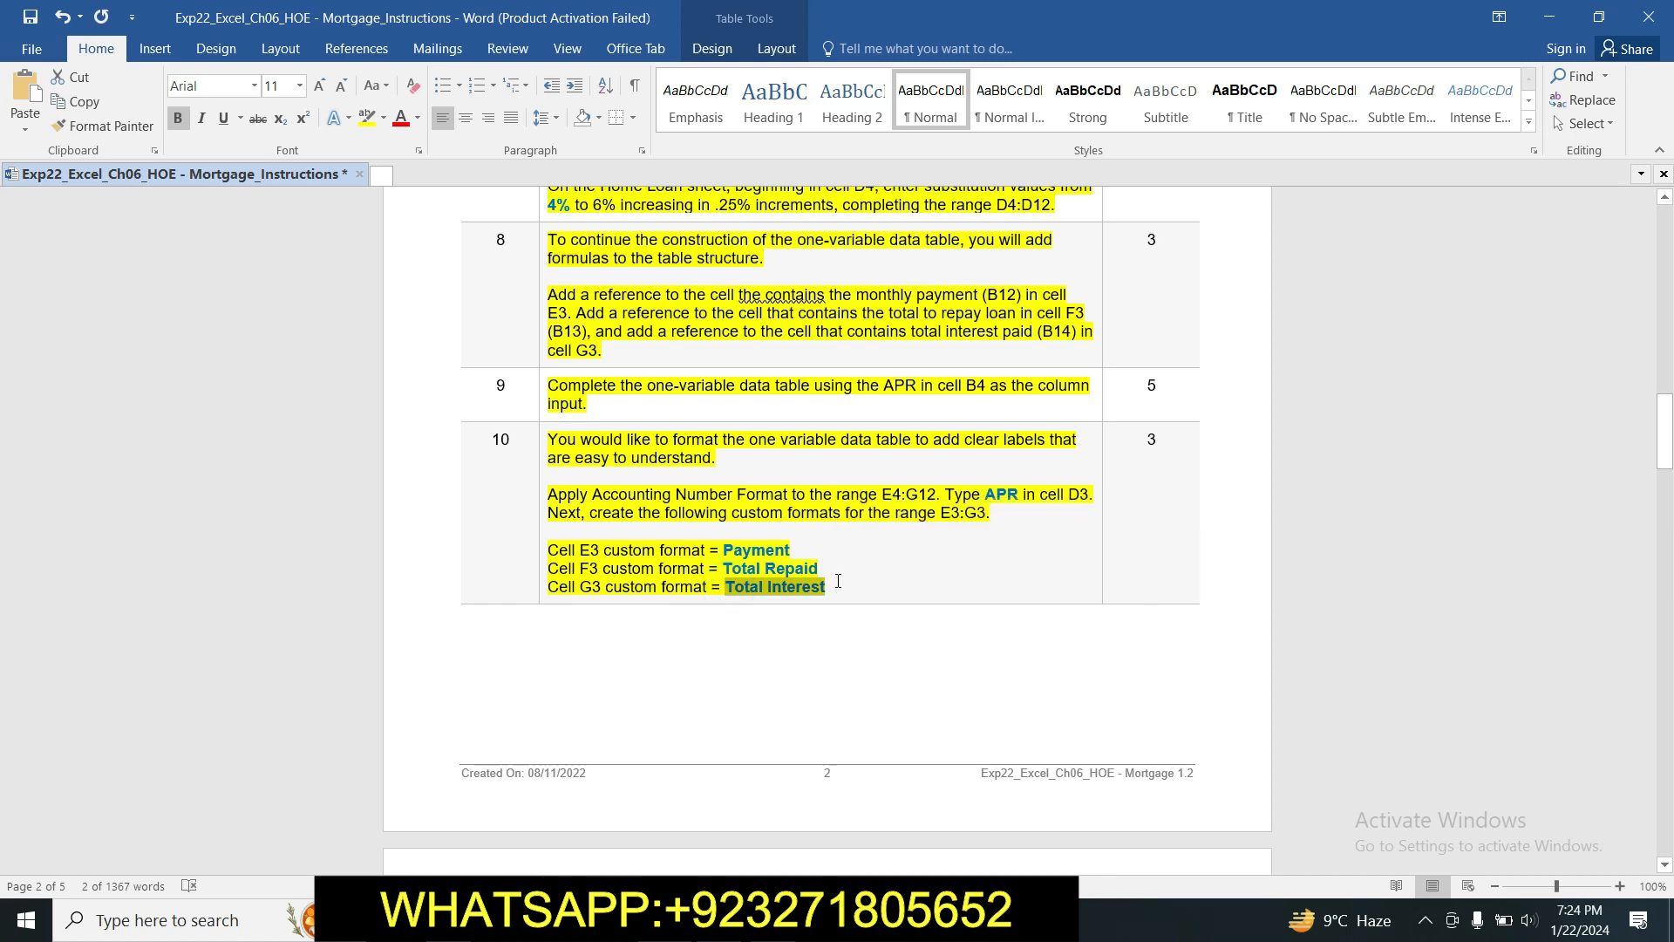
pyautogui.click(697, 920)
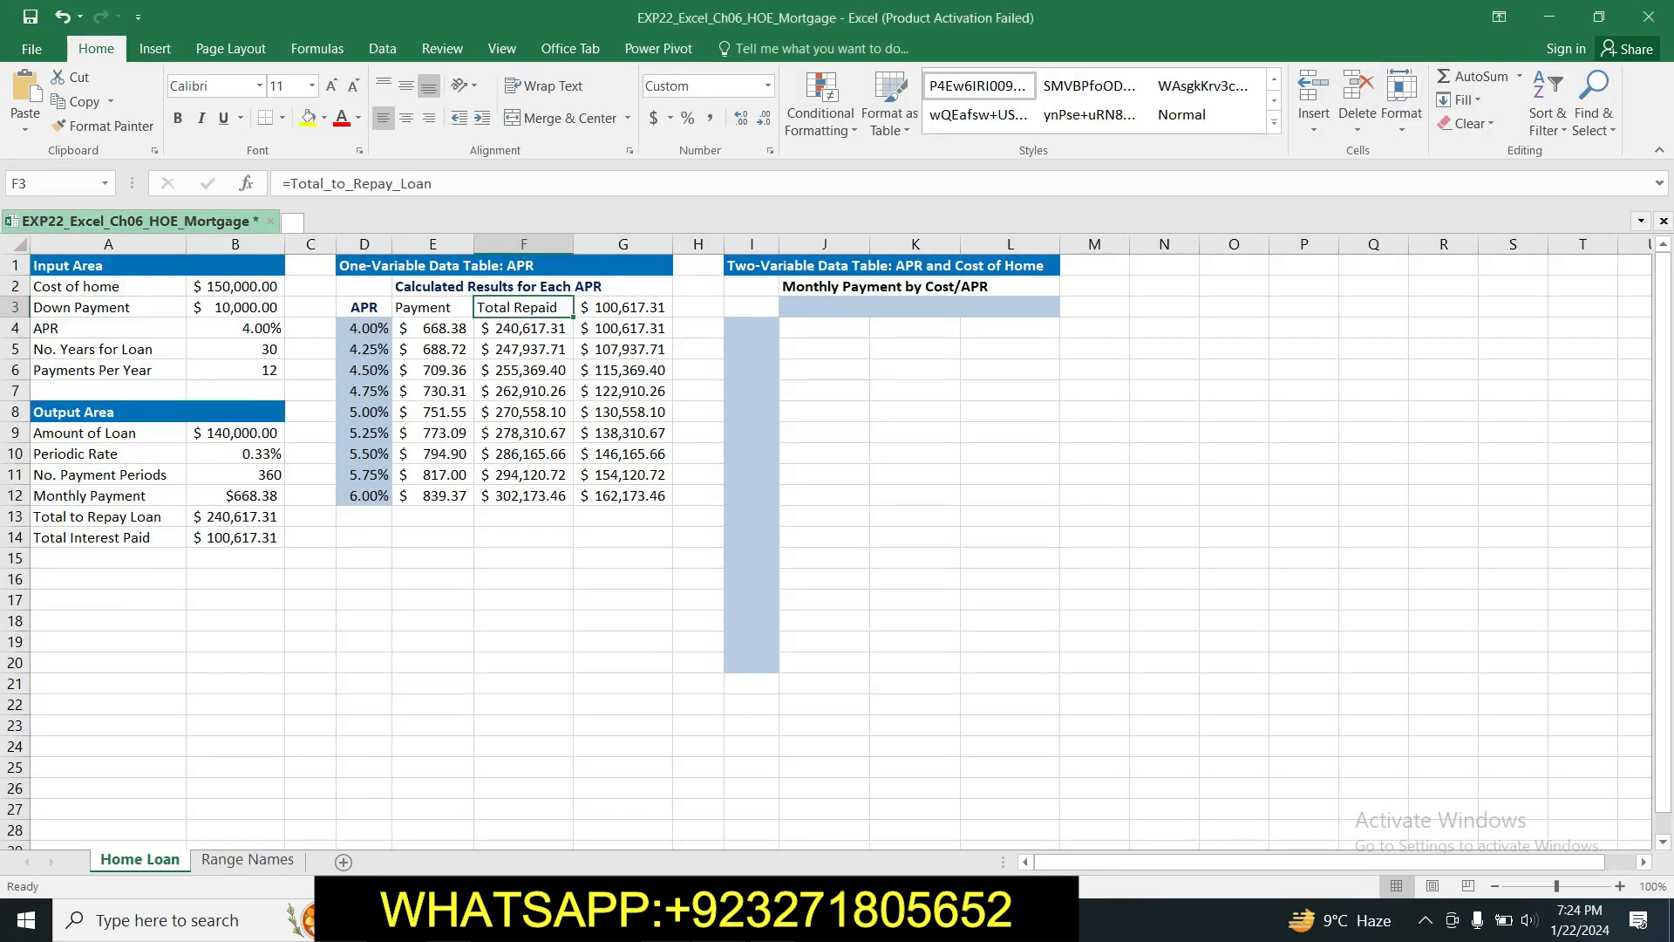
pyautogui.click(629, 307)
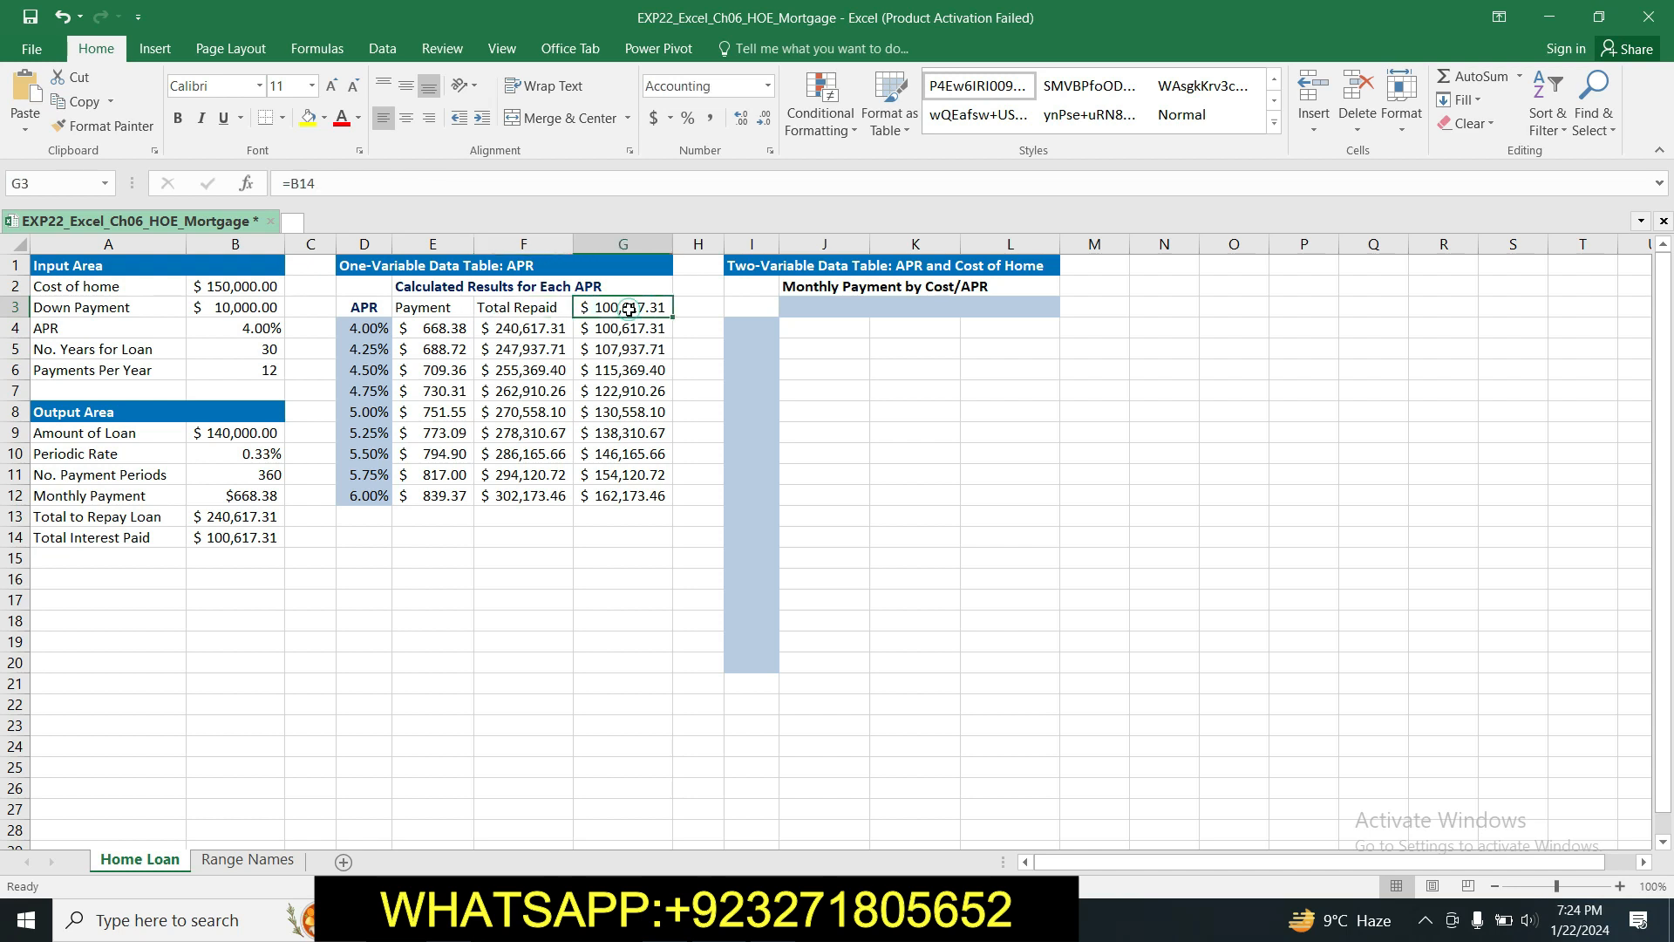
pyautogui.click(769, 150)
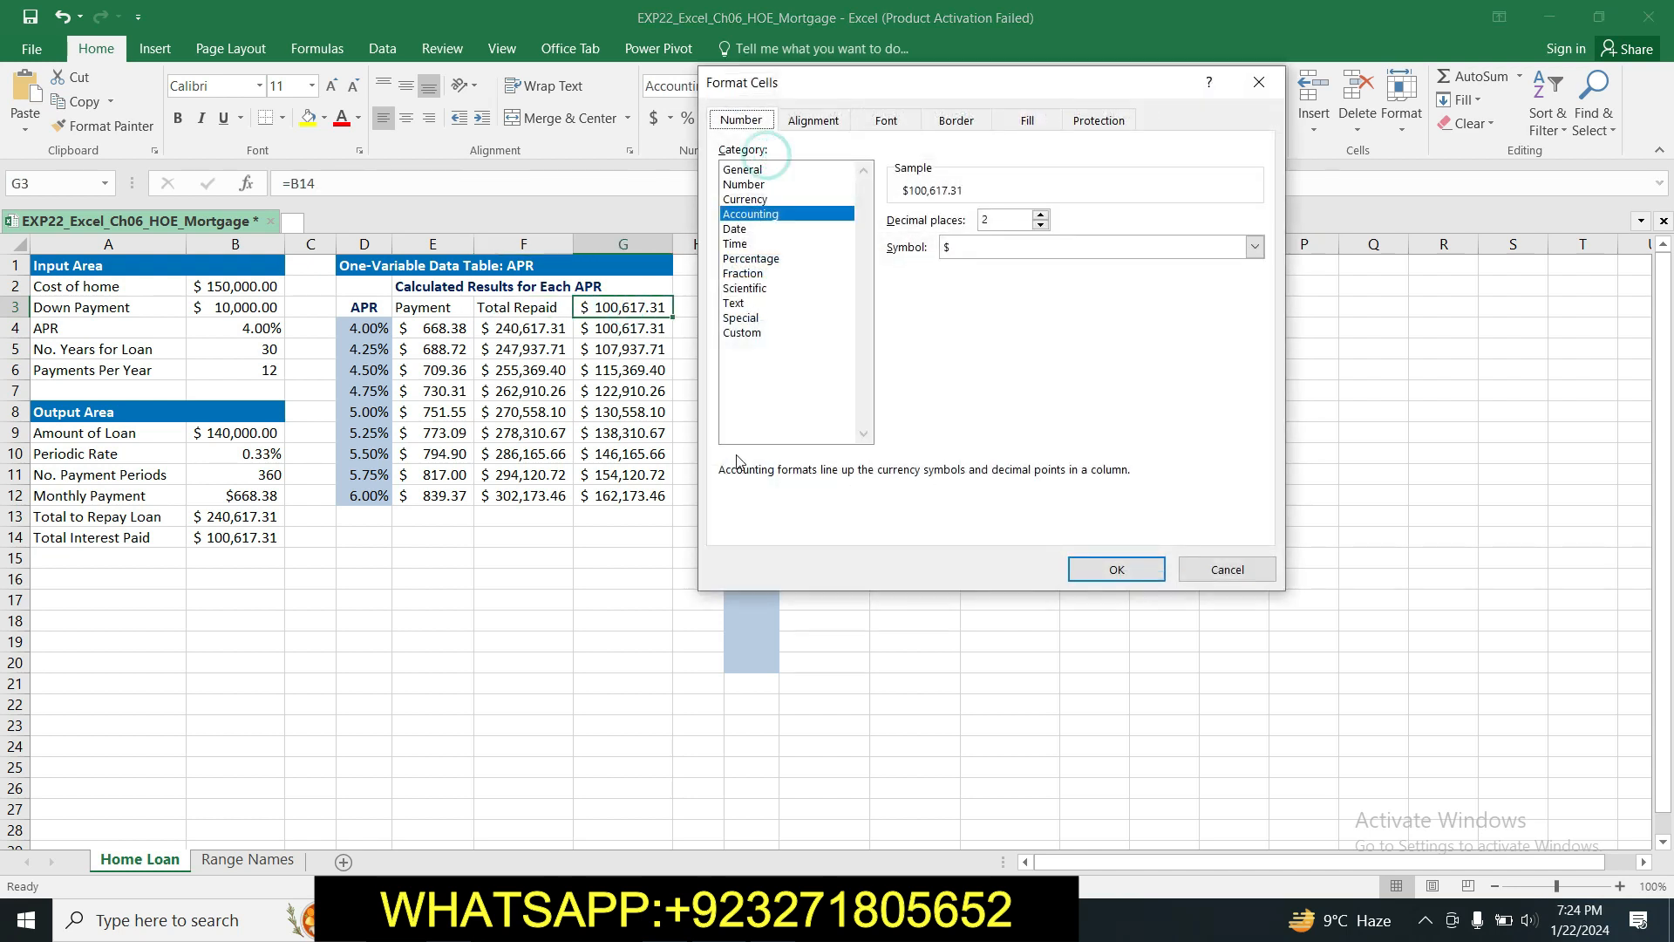
pyautogui.click(746, 334)
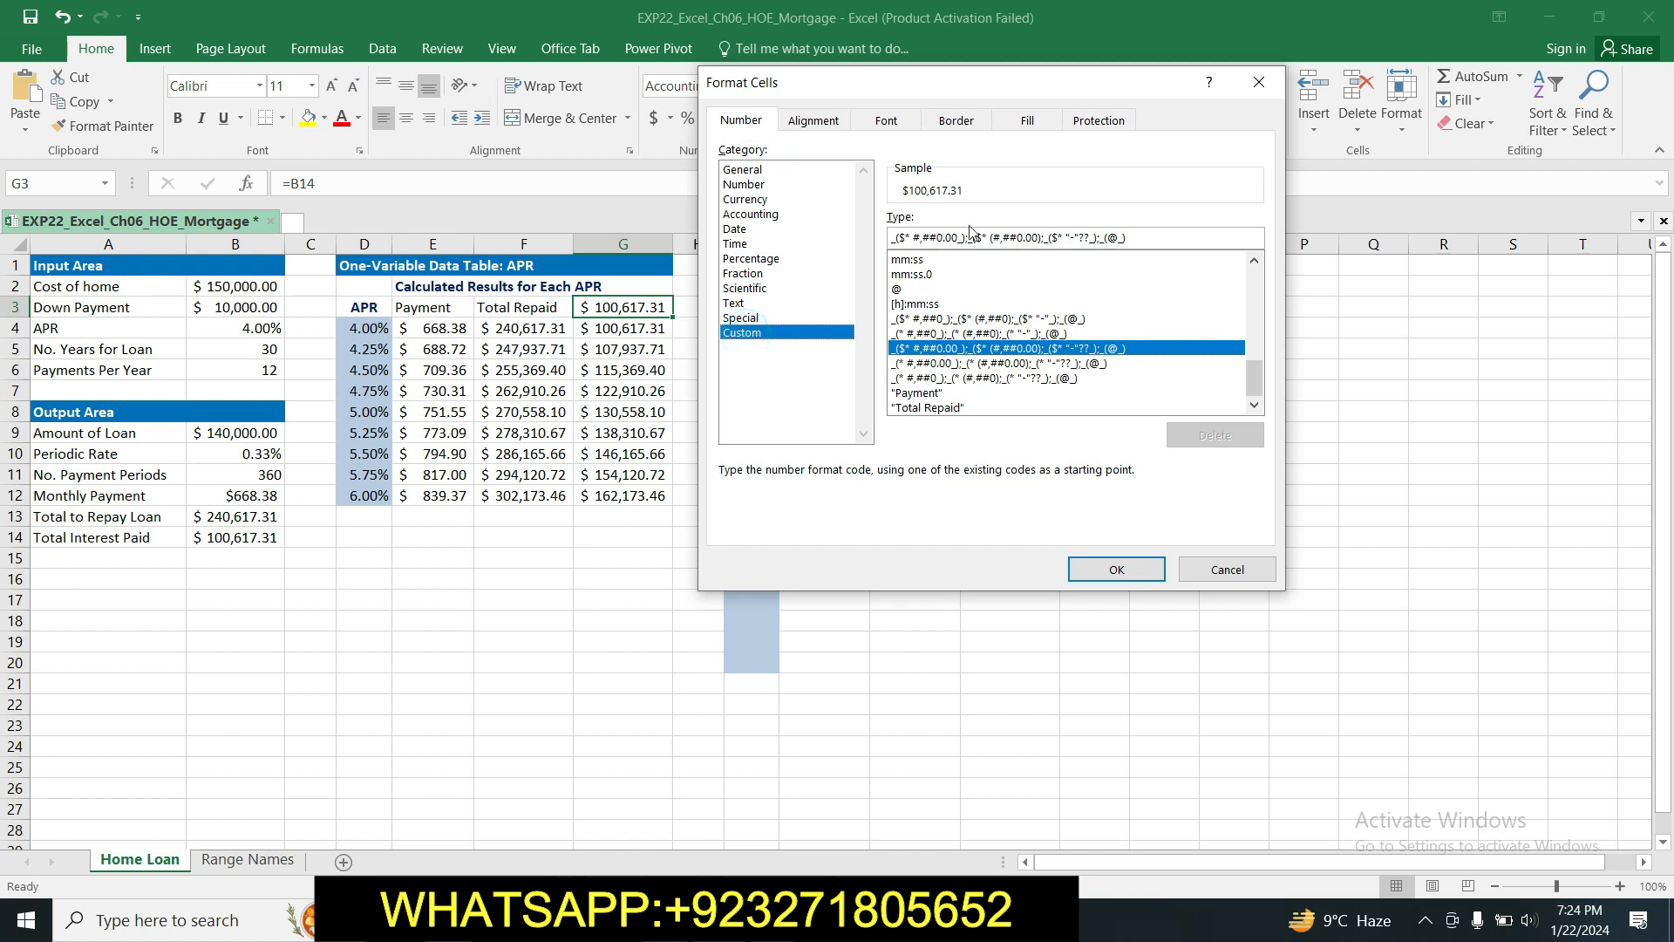
pyautogui.click(1144, 239)
pyautogui.press('BackSpace')
pyautogui.press('BackSpace')
pyautogui.press('BackSpace')
pyautogui.press('BackSpace')
pyautogui.press('BackSpace')
pyautogui.press('BackSpace')
pyautogui.press('BackSpace')
pyautogui.press('BackSpace')
pyautogui.press('BackSpace')
pyautogui.press('BackSpace')
pyautogui.press('BackSpace')
pyautogui.press('BackSpace')
pyautogui.press('BackSpace')
pyautogui.press('BackSpace')
pyautogui.press('BackSpace')
pyautogui.press('BackSpace')
pyautogui.press('BackSpace')
pyautogui.press('BackSpace')
pyautogui.press('BackSpace')
pyautogui.press('BackSpace')
pyautogui.press('BackSpace')
pyautogui.press('BackSpace')
pyautogui.press('BackSpace')
pyautogui.press('BackSpace')
pyautogui.press('BackSpace')
pyautogui.press('BackSpace')
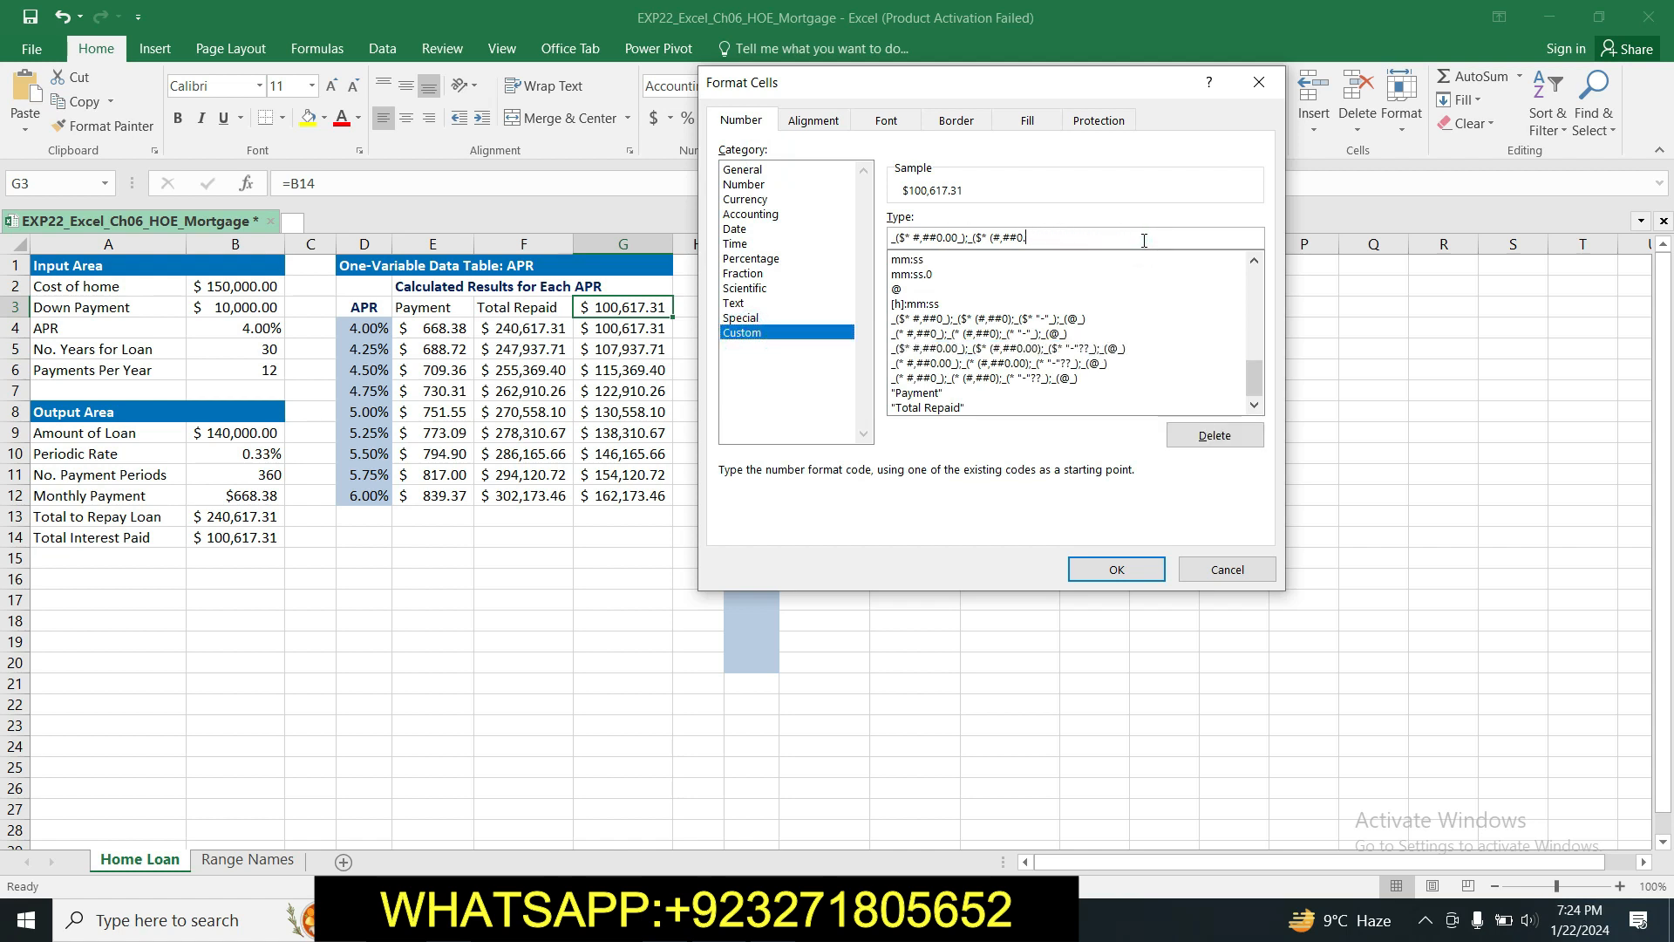
pyautogui.write('"')
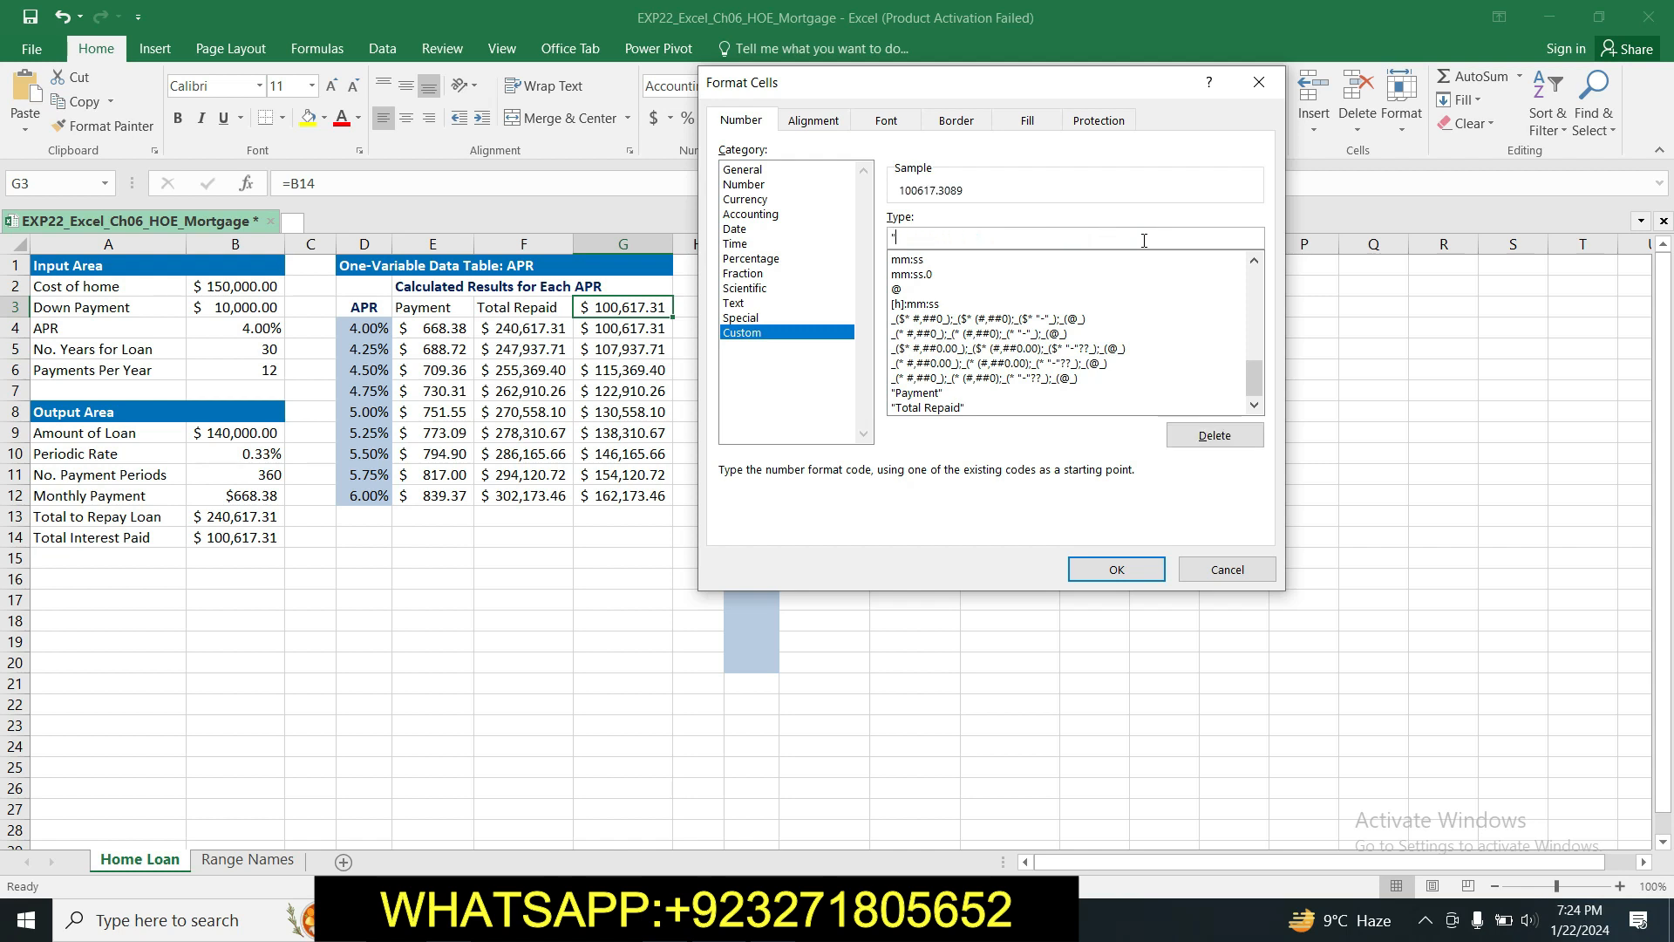
pyautogui.write('Total Interest"')
pyautogui.click(1116, 571)
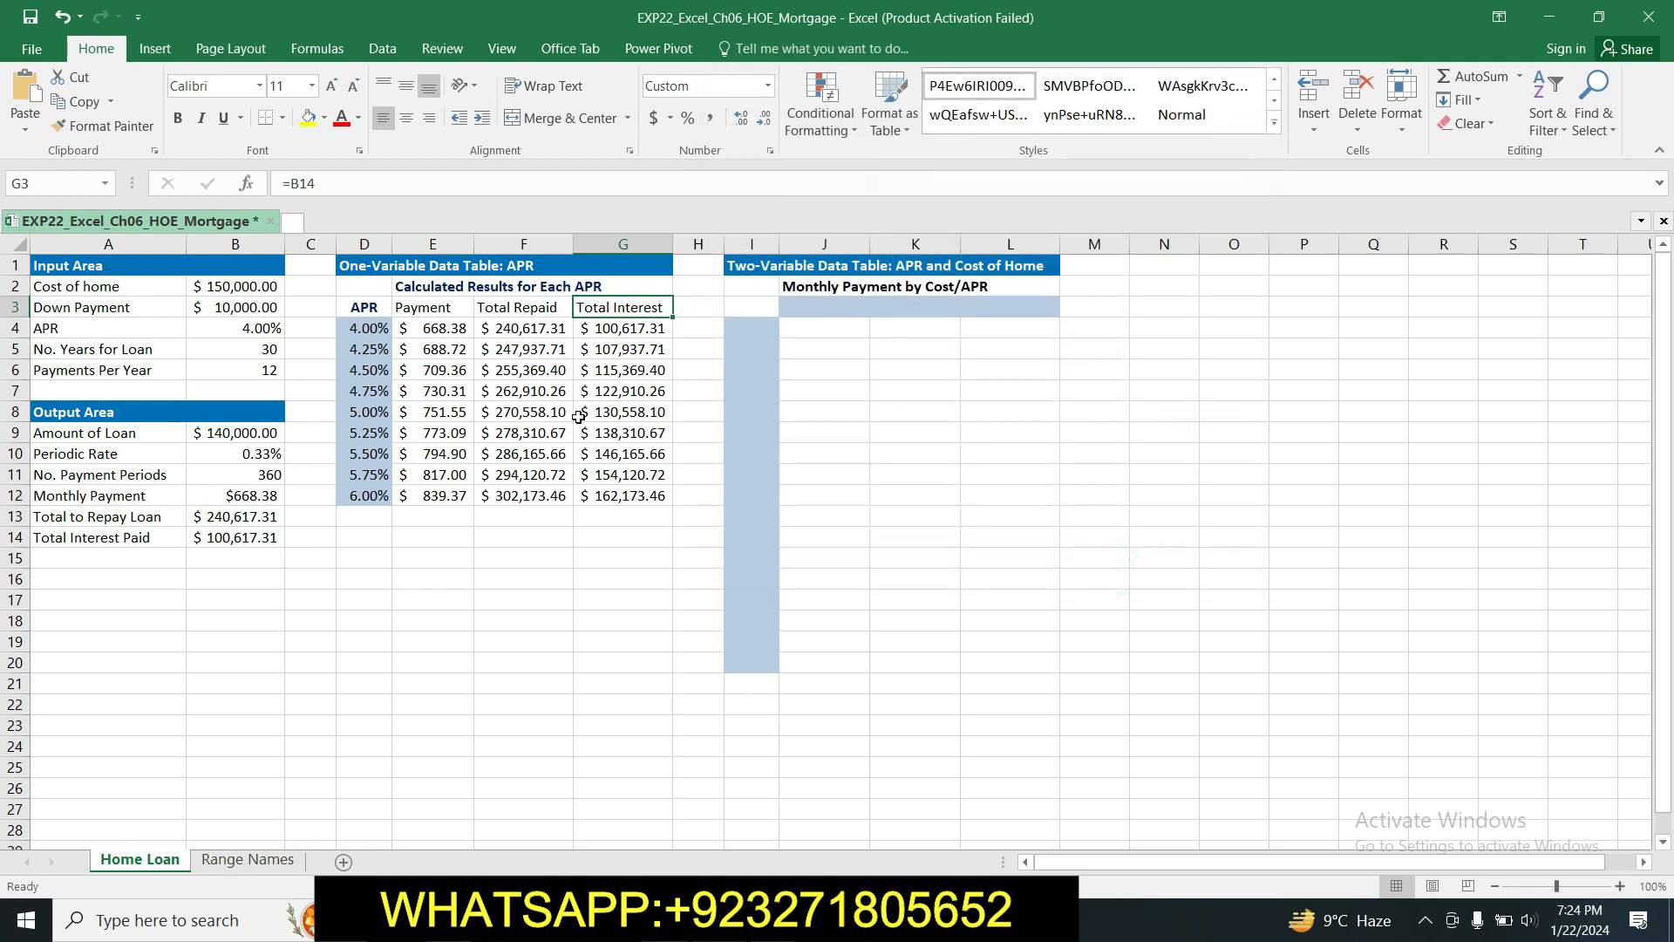
# Switch to the Word instructions and highlight the text of step 11 in yellow.
pyautogui.hotkey('alt', 'Tab')
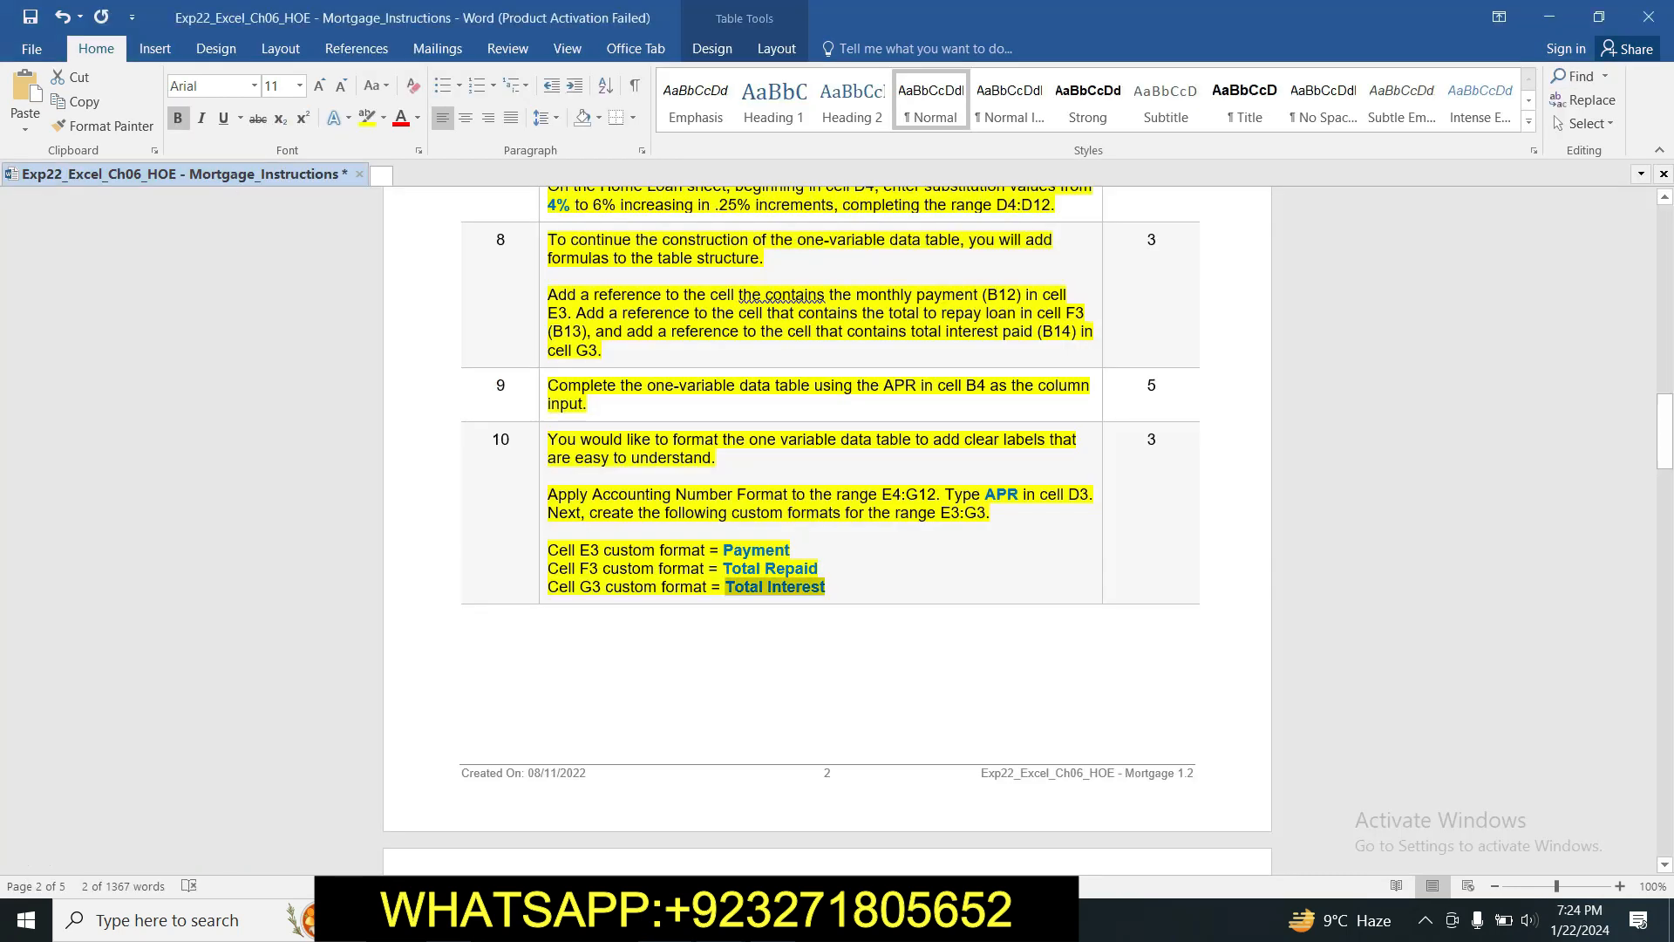
pyautogui.click(897, 561)
pyautogui.moveTo(1666, 427); pyautogui.dragTo(1667, 508)
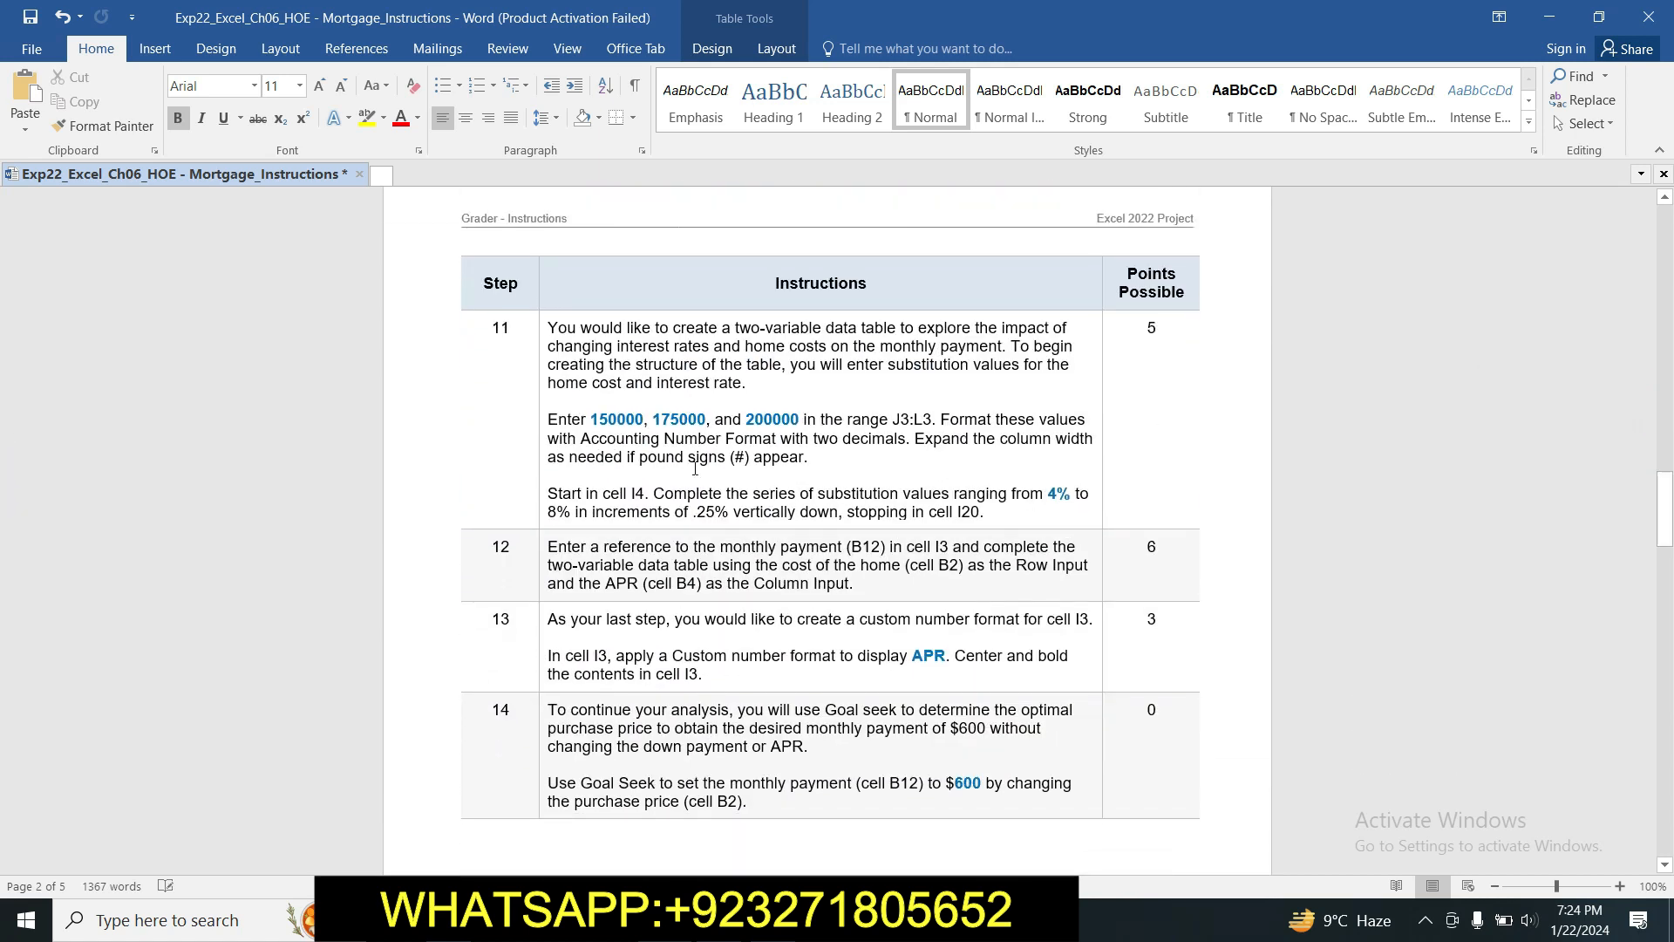
pyautogui.click(543, 329)
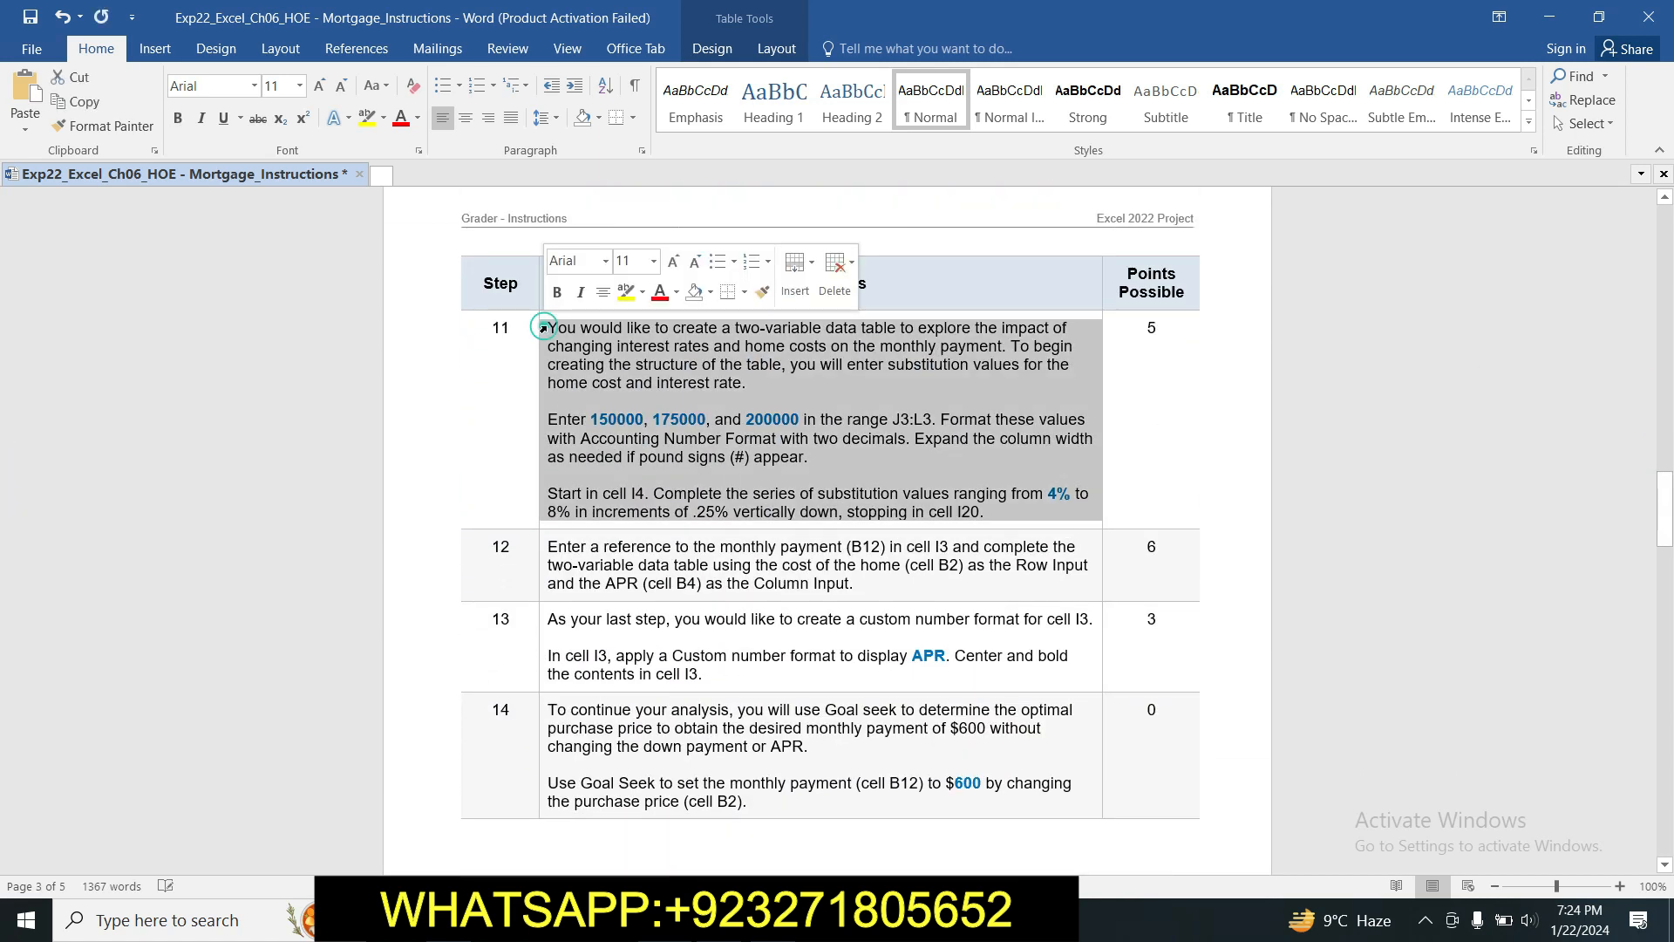
pyautogui.click(626, 293)
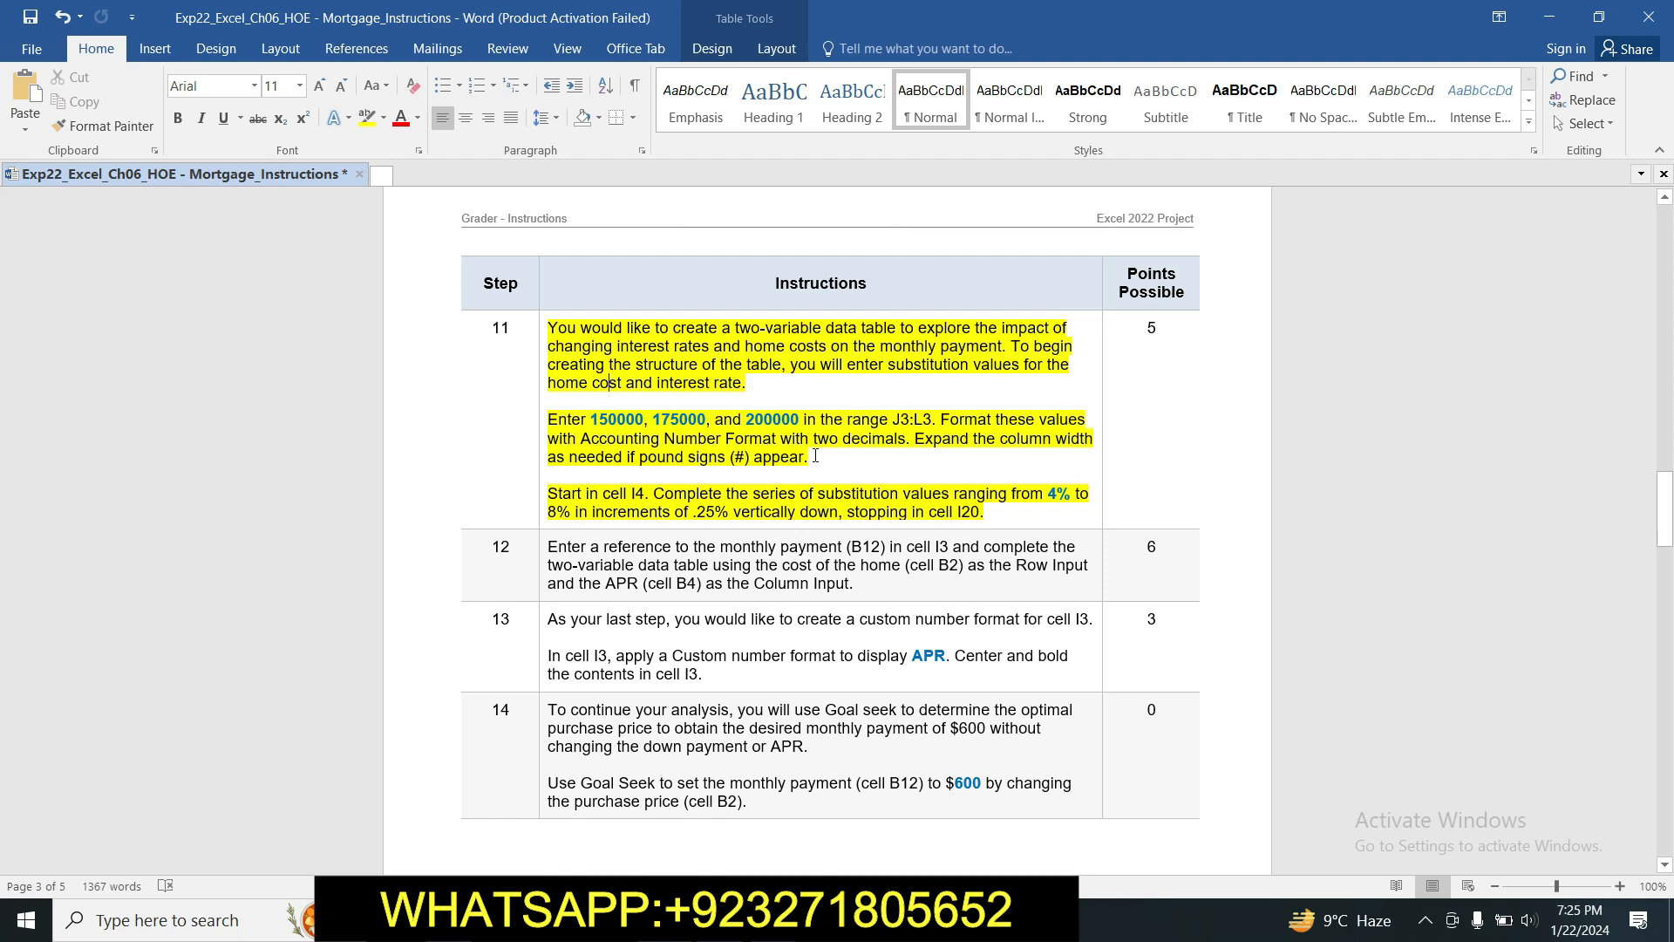
# Copy the value 150000 from step 11 and enter it in cell J3 of the Home Loan sheet in Excel.
pyautogui.moveTo(591, 419); pyautogui.dragTo(641, 420)
pyautogui.hotkey('ctrl', 'c')
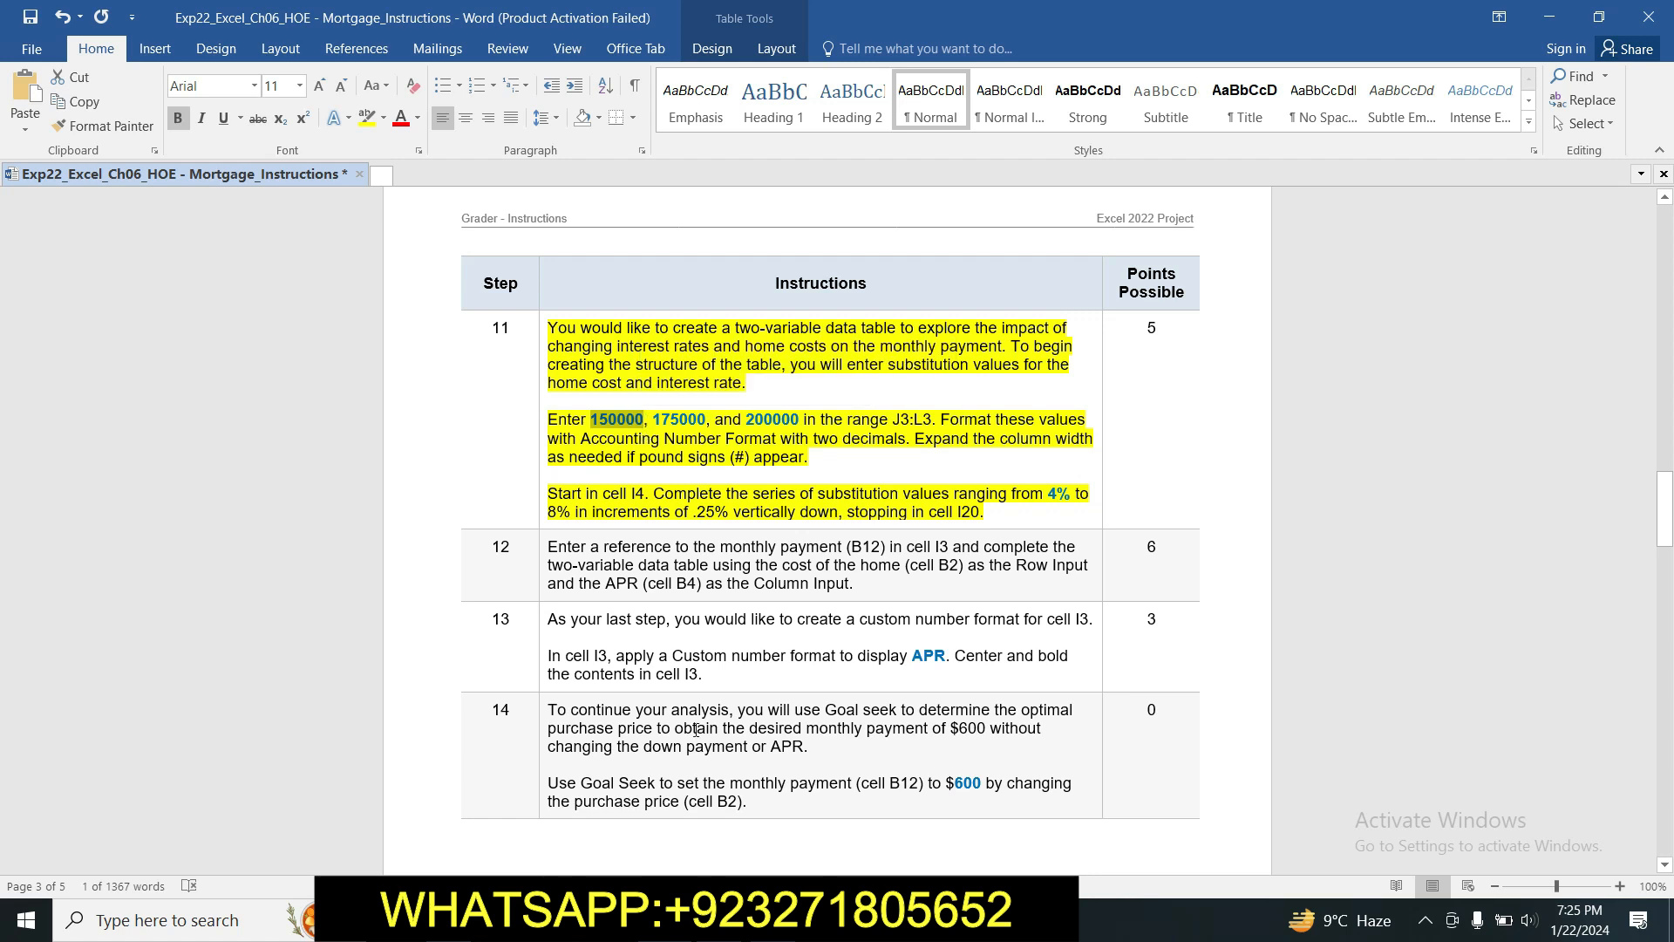
pyautogui.hotkey('alt', 'Tab')
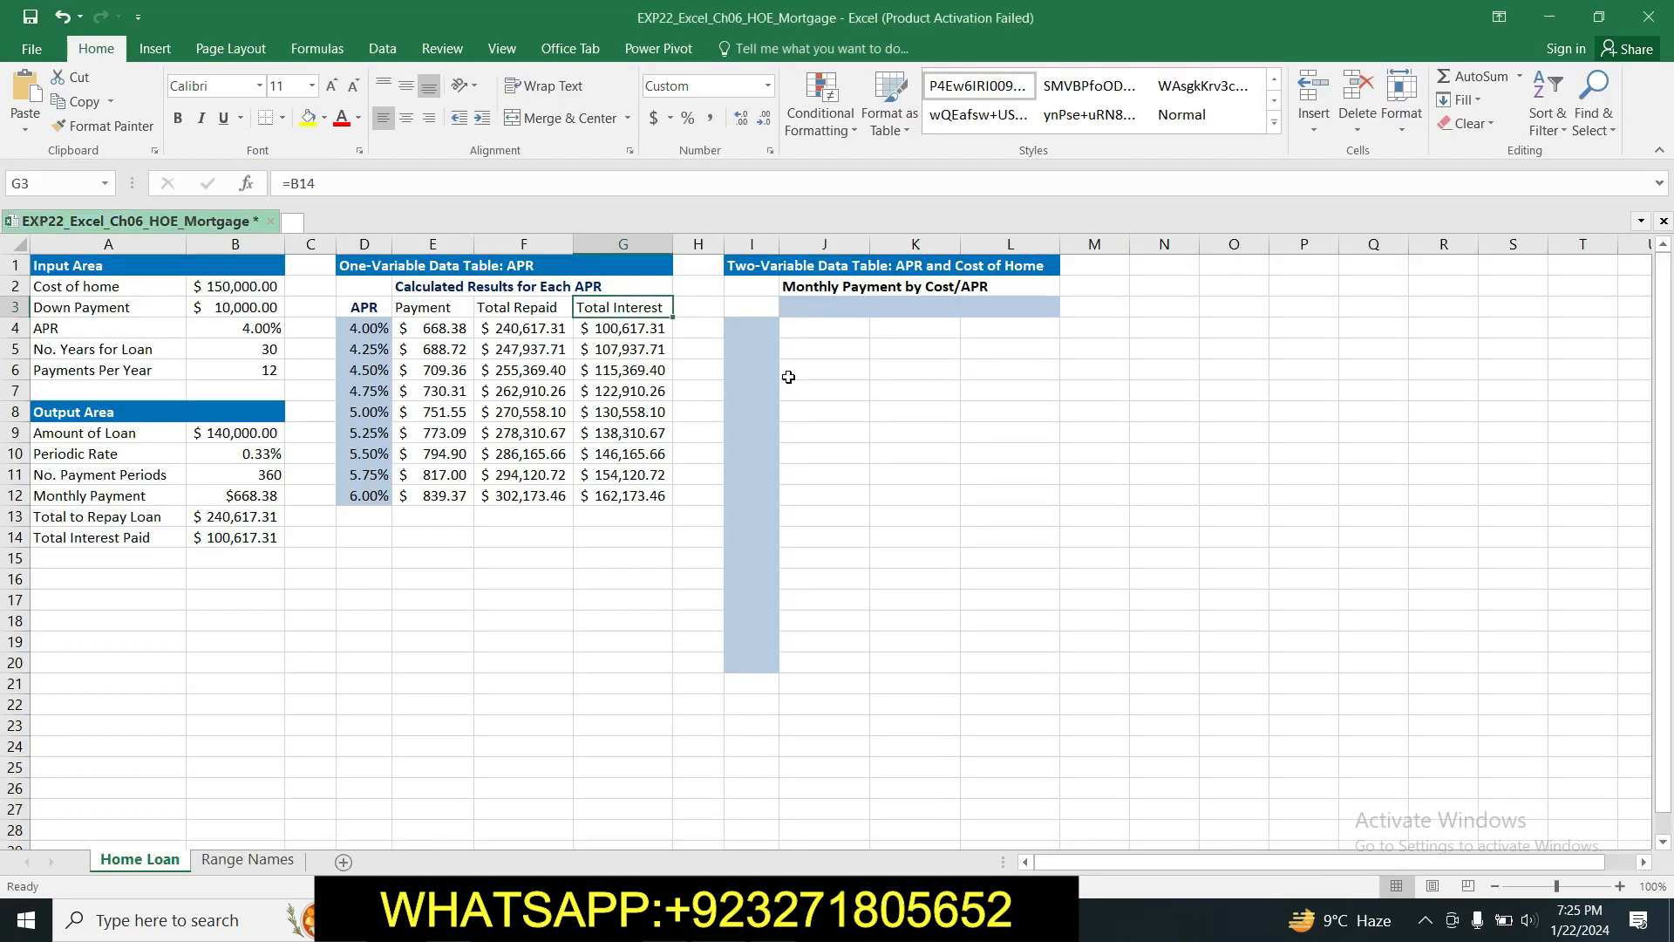
pyautogui.click(817, 306)
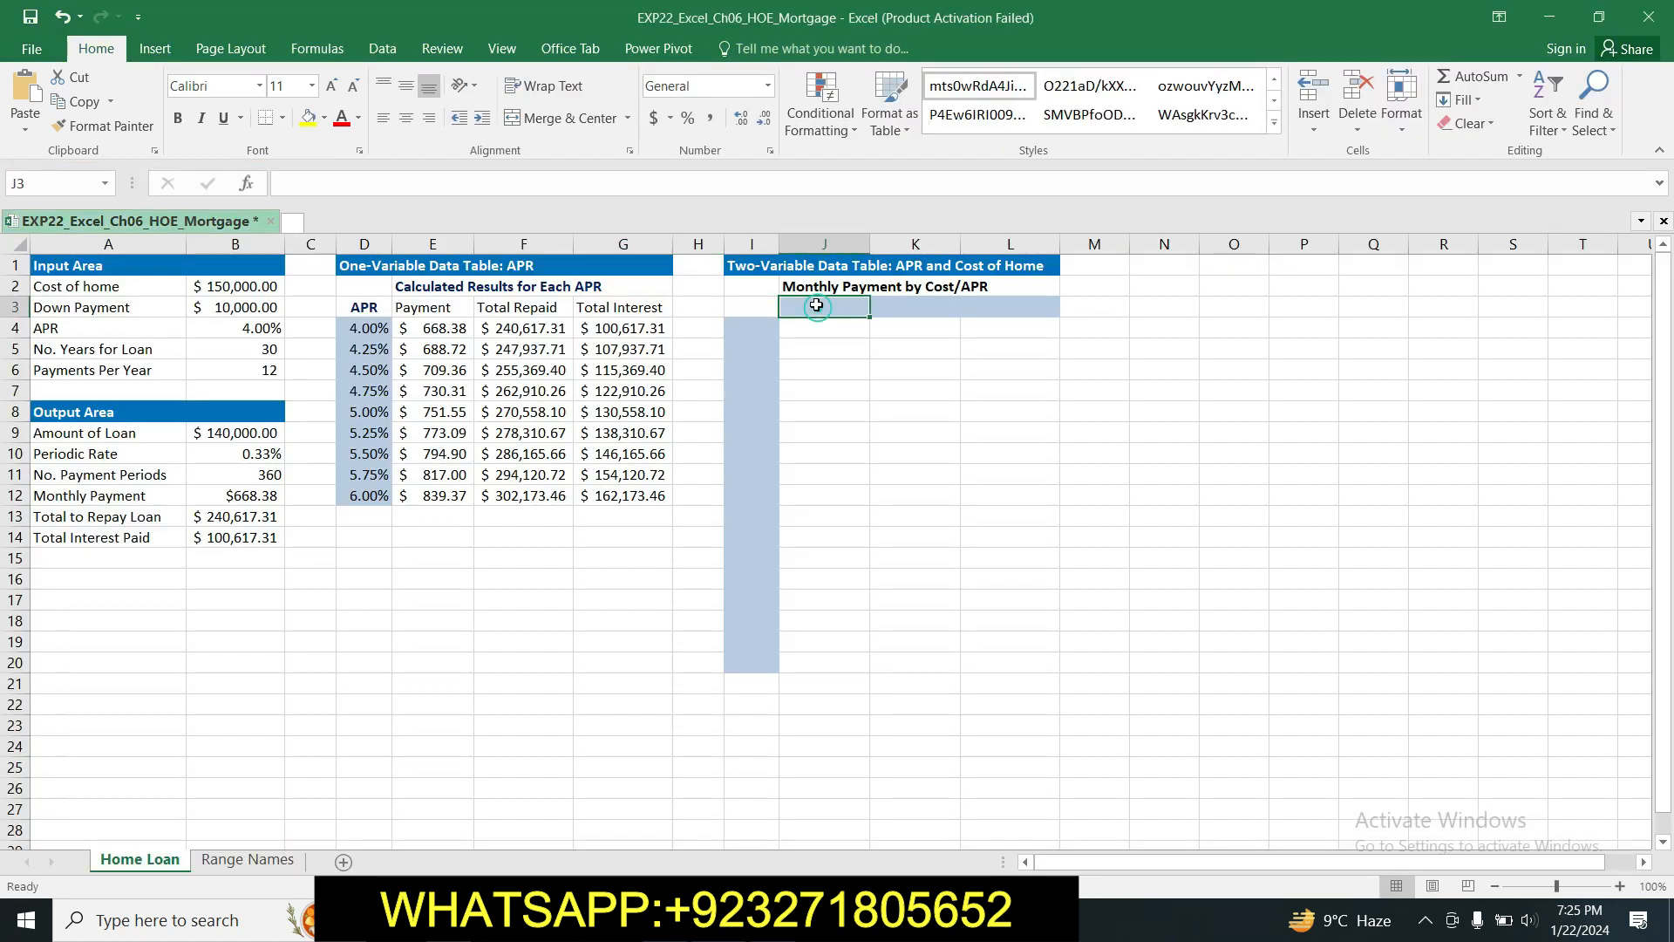
pyautogui.click(749, 184)
pyautogui.hotkey('ctrl', 'v')
pyautogui.press('Return')
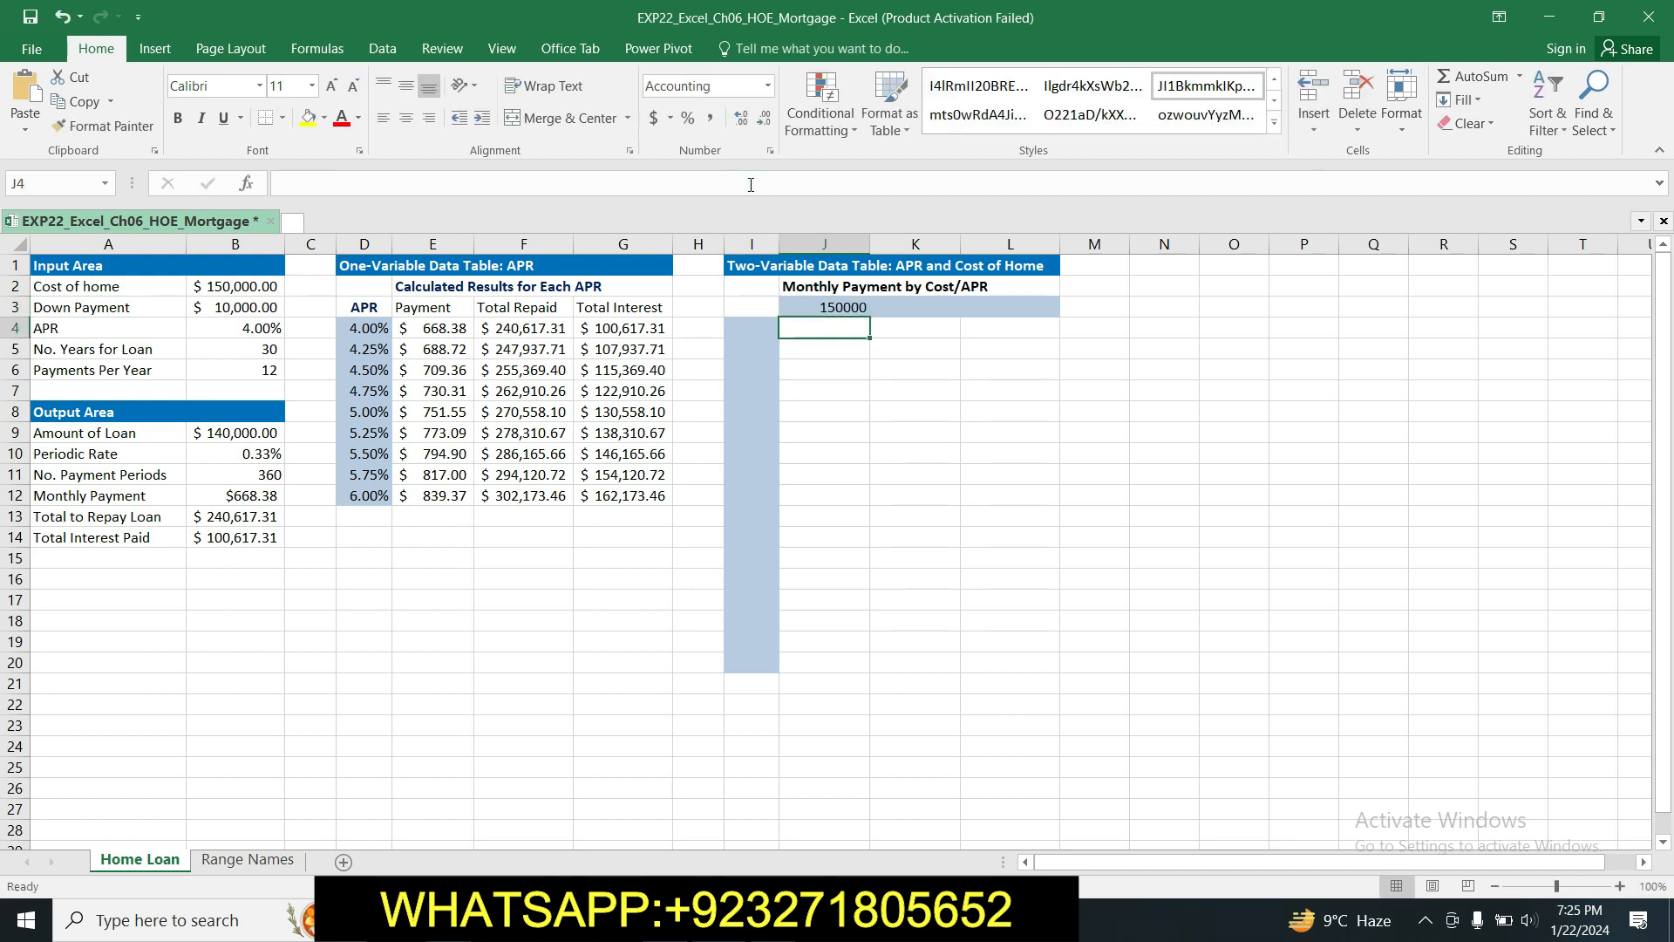
# Look up the second home cost, 175000, in step 11 of the Word instructions and enter it in Excel cell K3.
pyautogui.hotkey('alt', 'Tab')
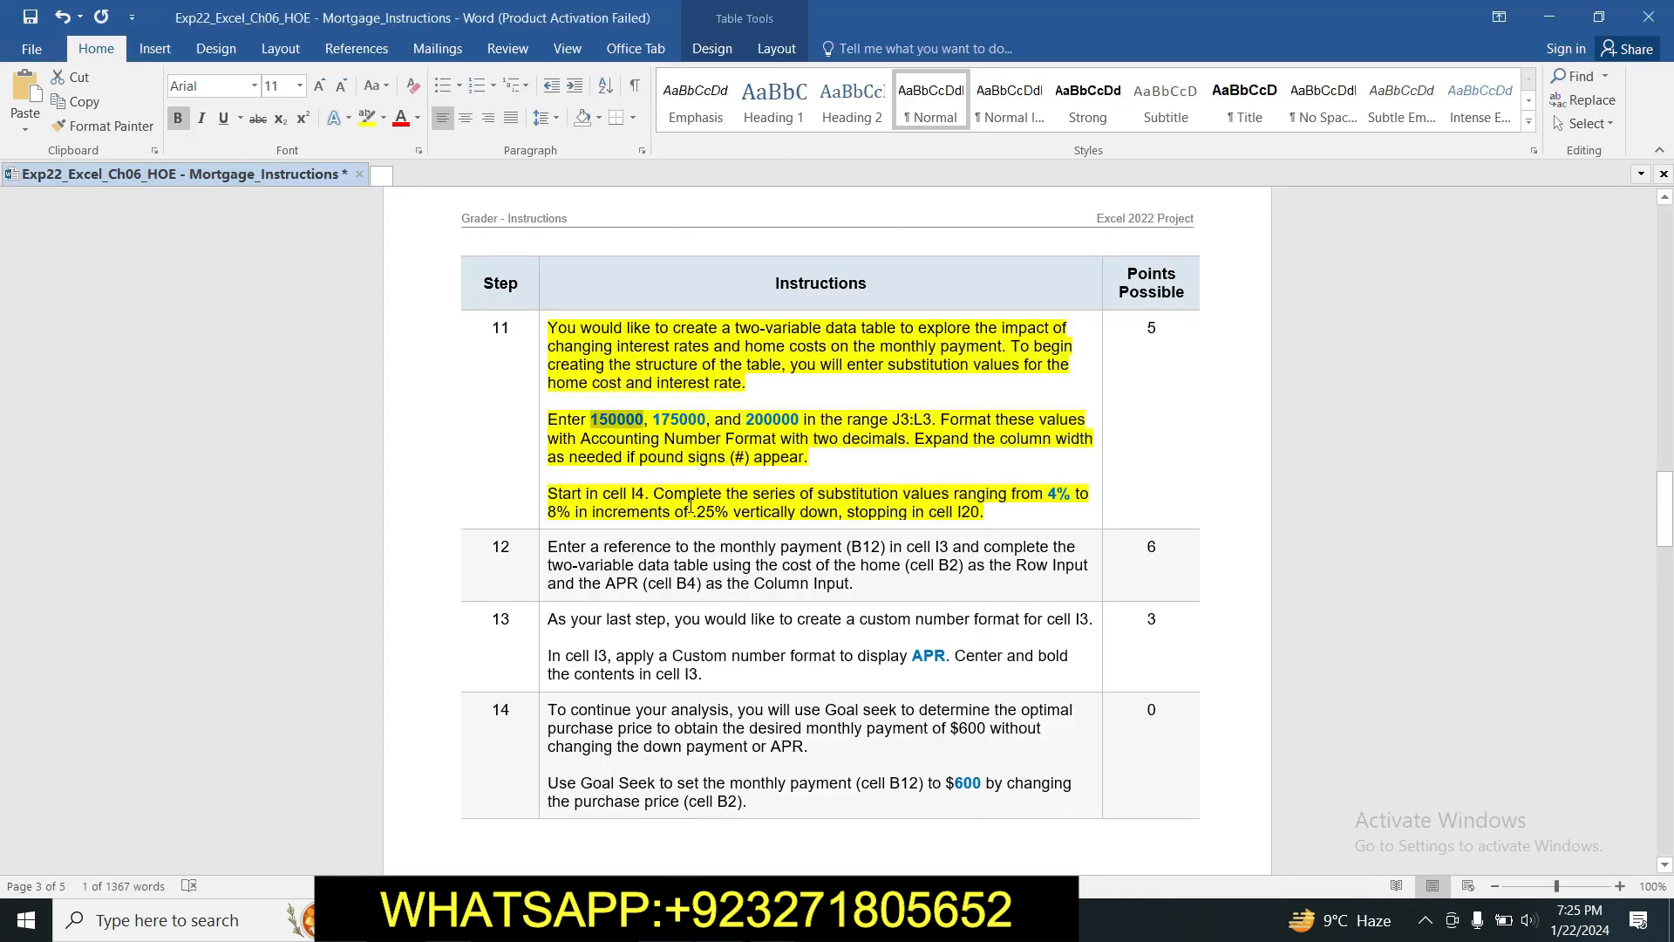
pyautogui.moveTo(653, 420); pyautogui.dragTo(704, 418)
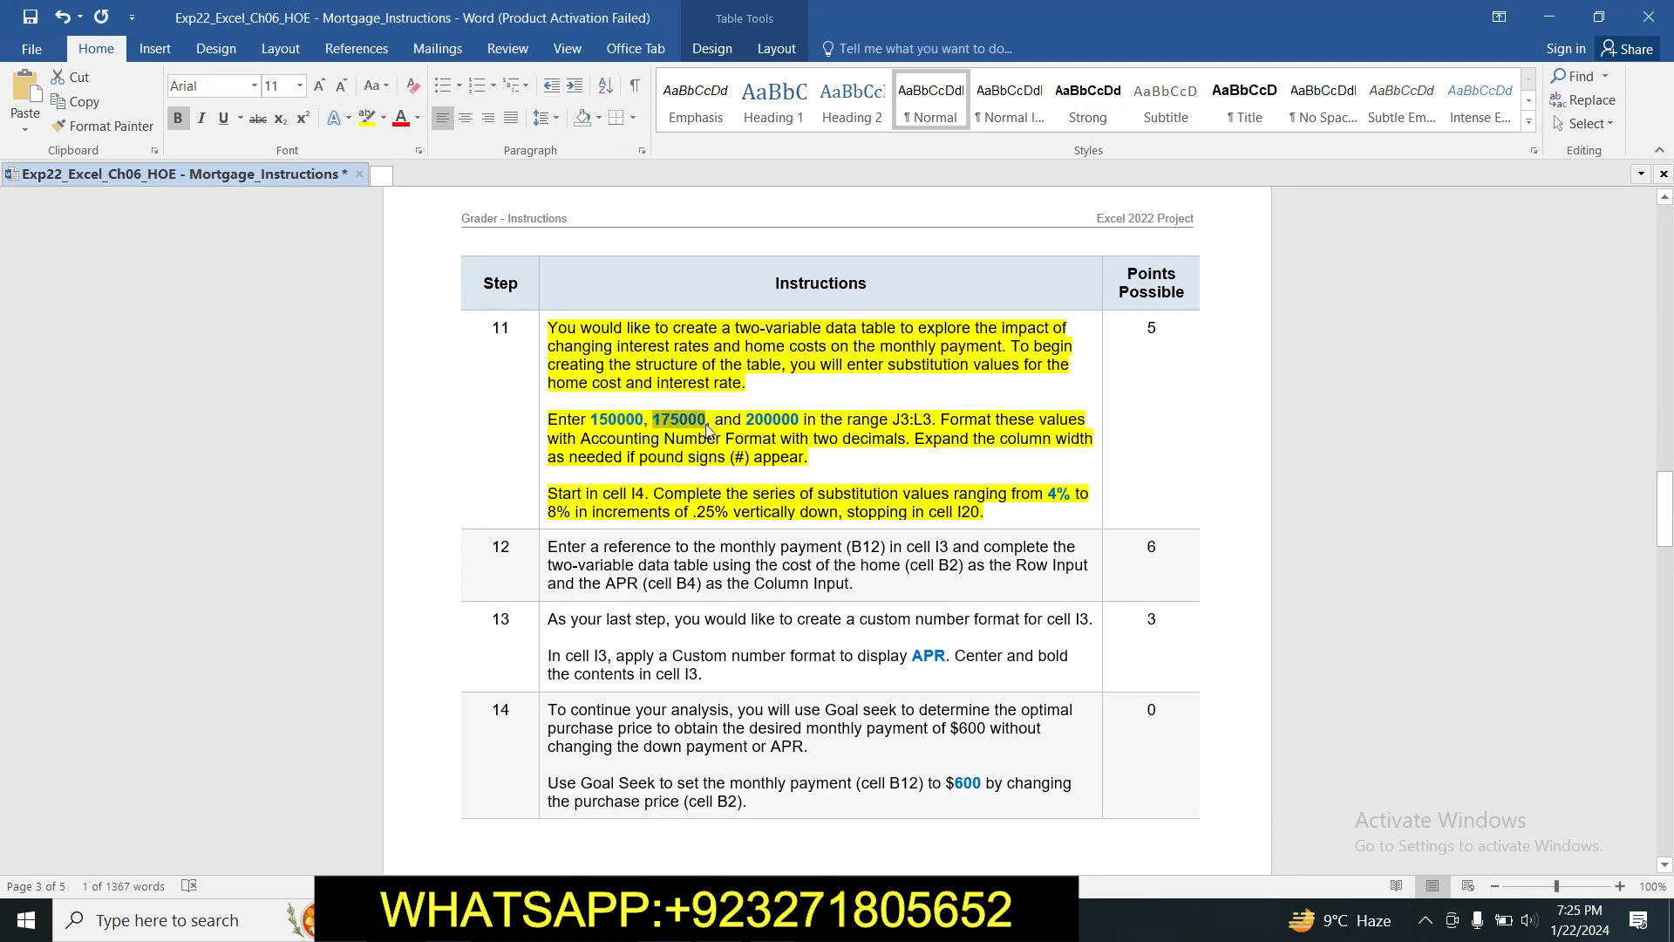
pyautogui.hotkey('alt', 'Tab')
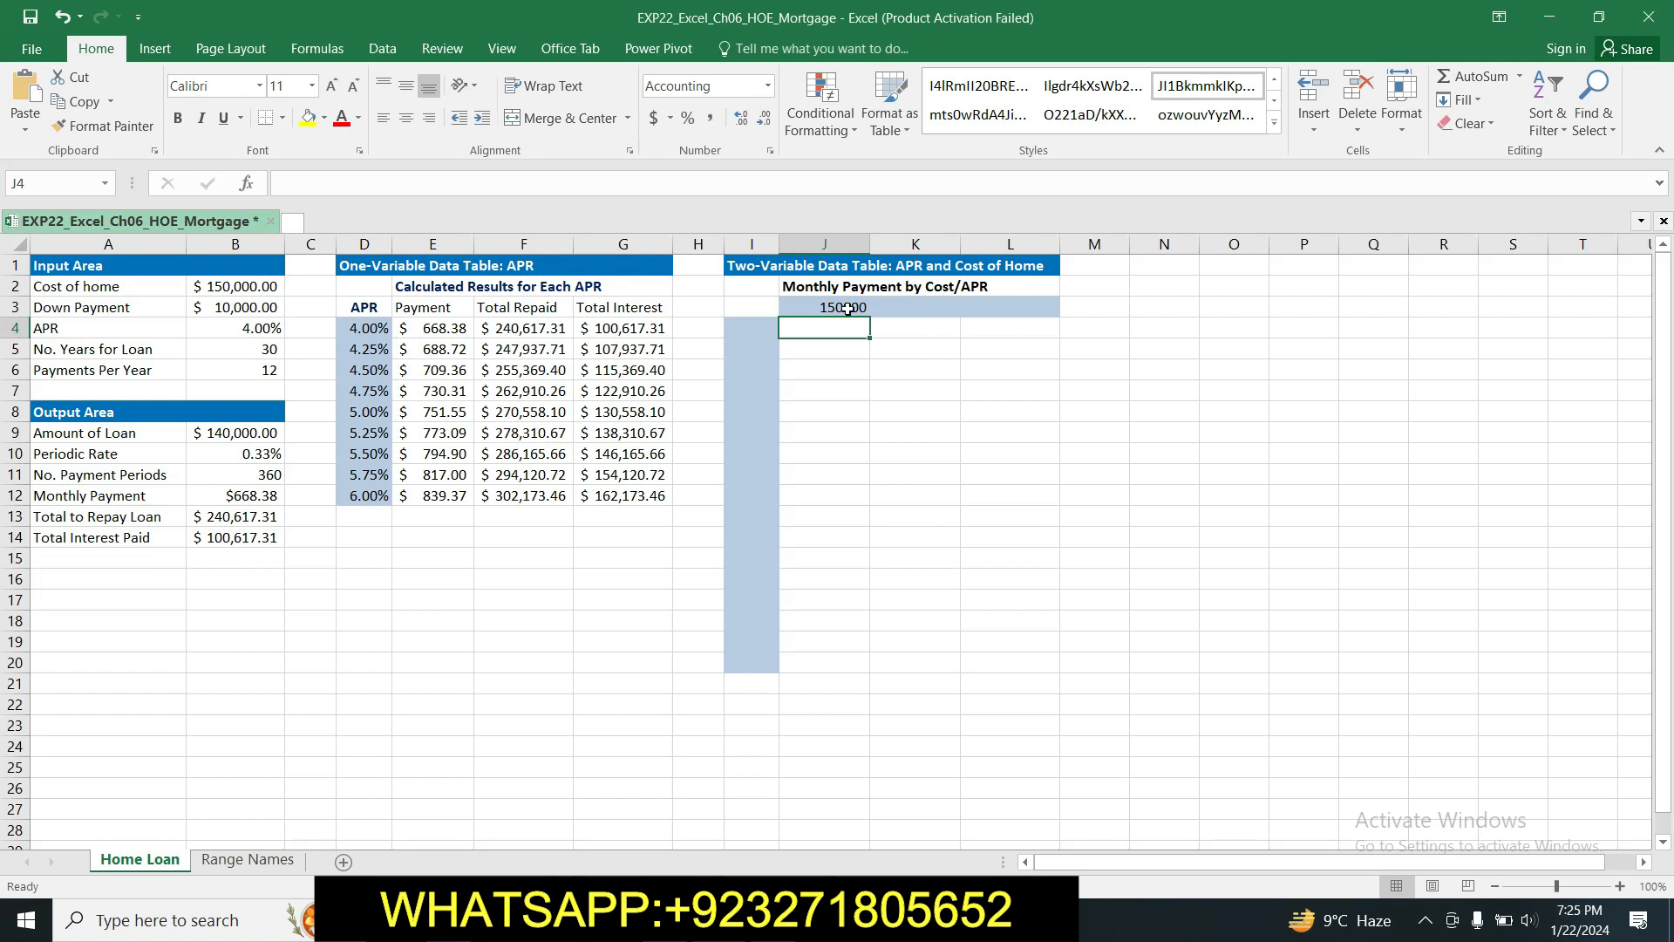
pyautogui.click(911, 309)
pyautogui.write('175000')
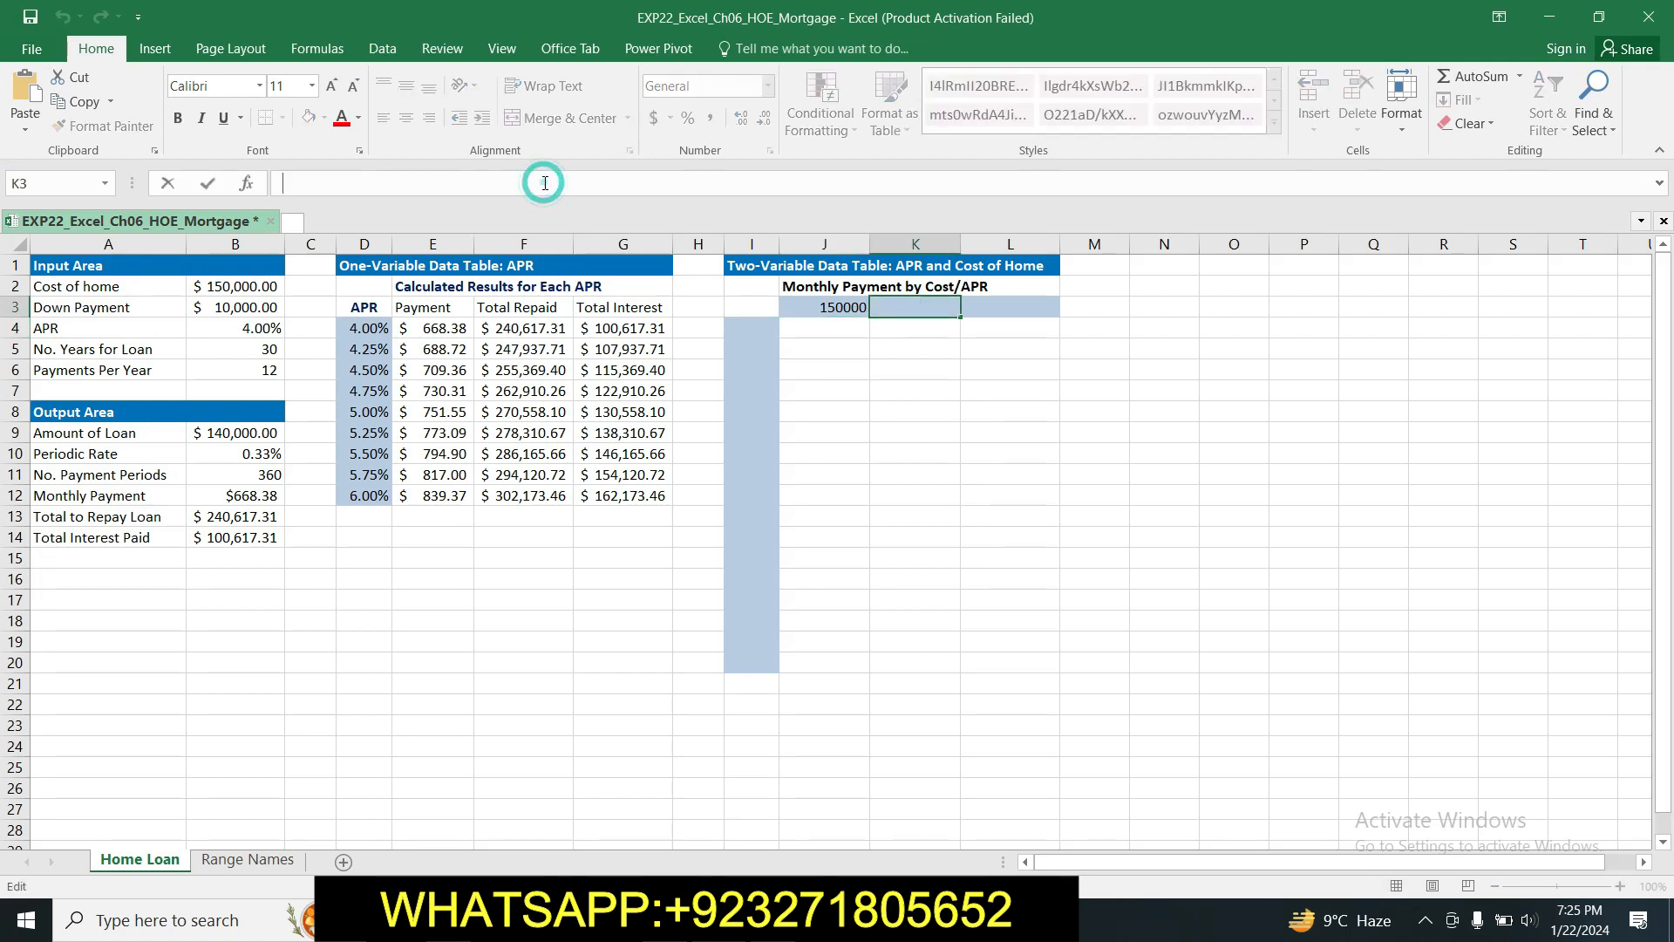
pyautogui.press('Return')
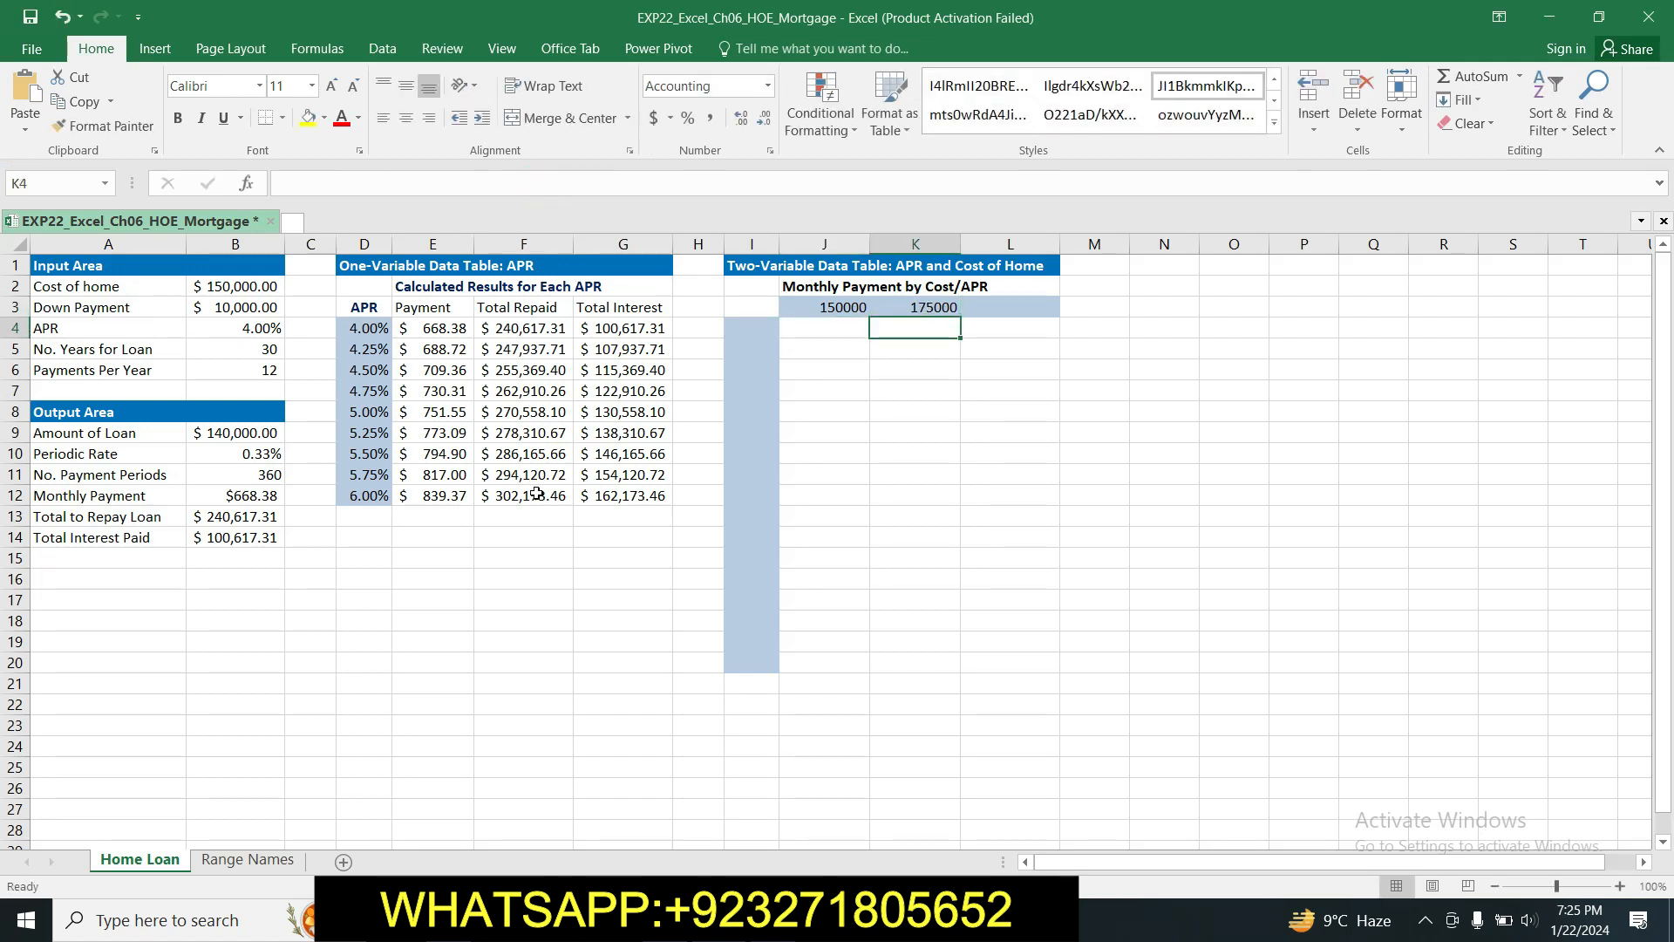
# Copy the value 200000 from step 11 of the Word instructions and enter it in cell L3 in Excel.
pyautogui.hotkey('alt', 'Tab')
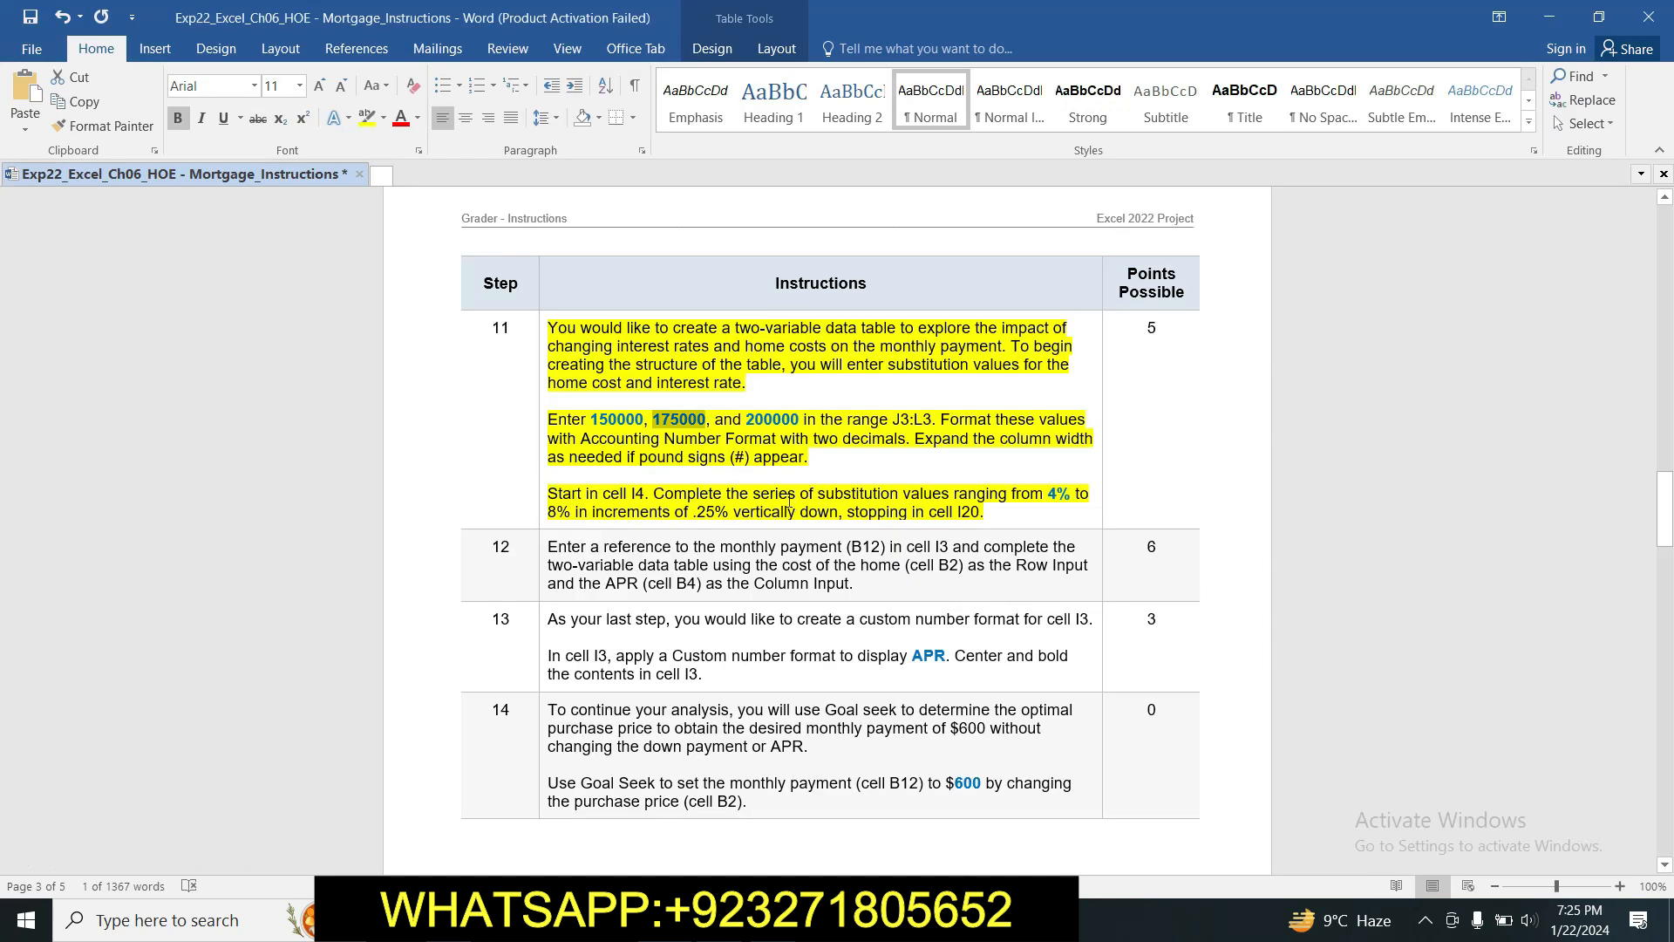
pyautogui.moveTo(745, 421); pyautogui.dragTo(799, 426)
pyautogui.hotkey('ctrl', 'c')
pyautogui.hotkey('alt', 'Tab')
pyautogui.click(1015, 310)
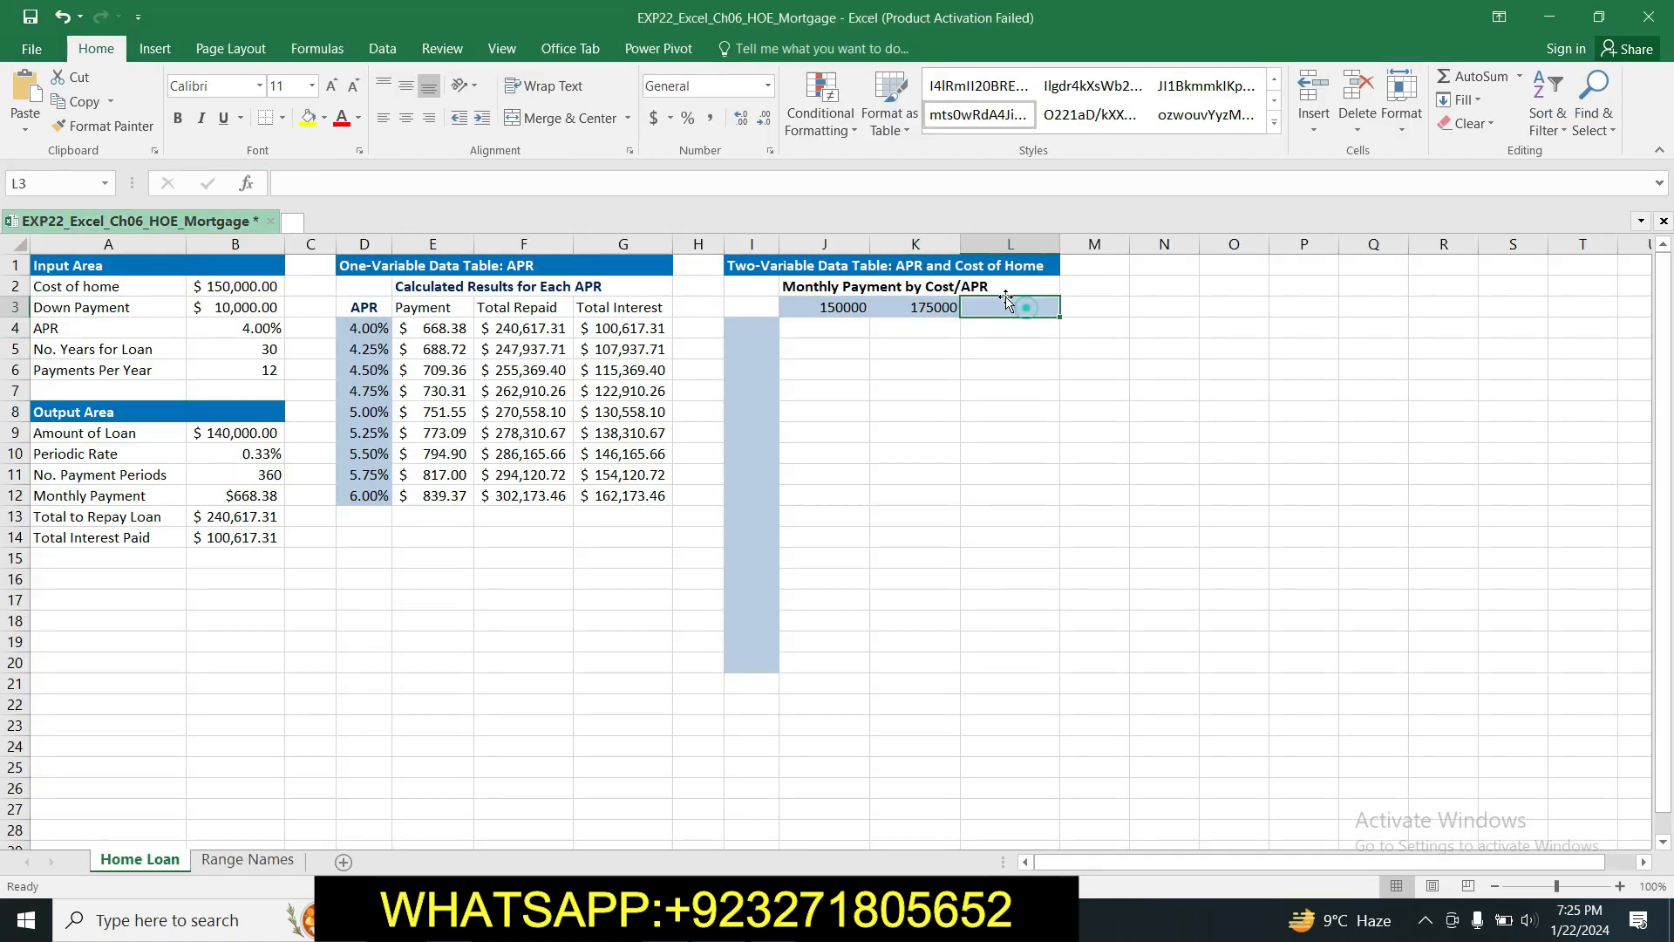
pyautogui.click(712, 185)
pyautogui.hotkey('ctrl', 'v')
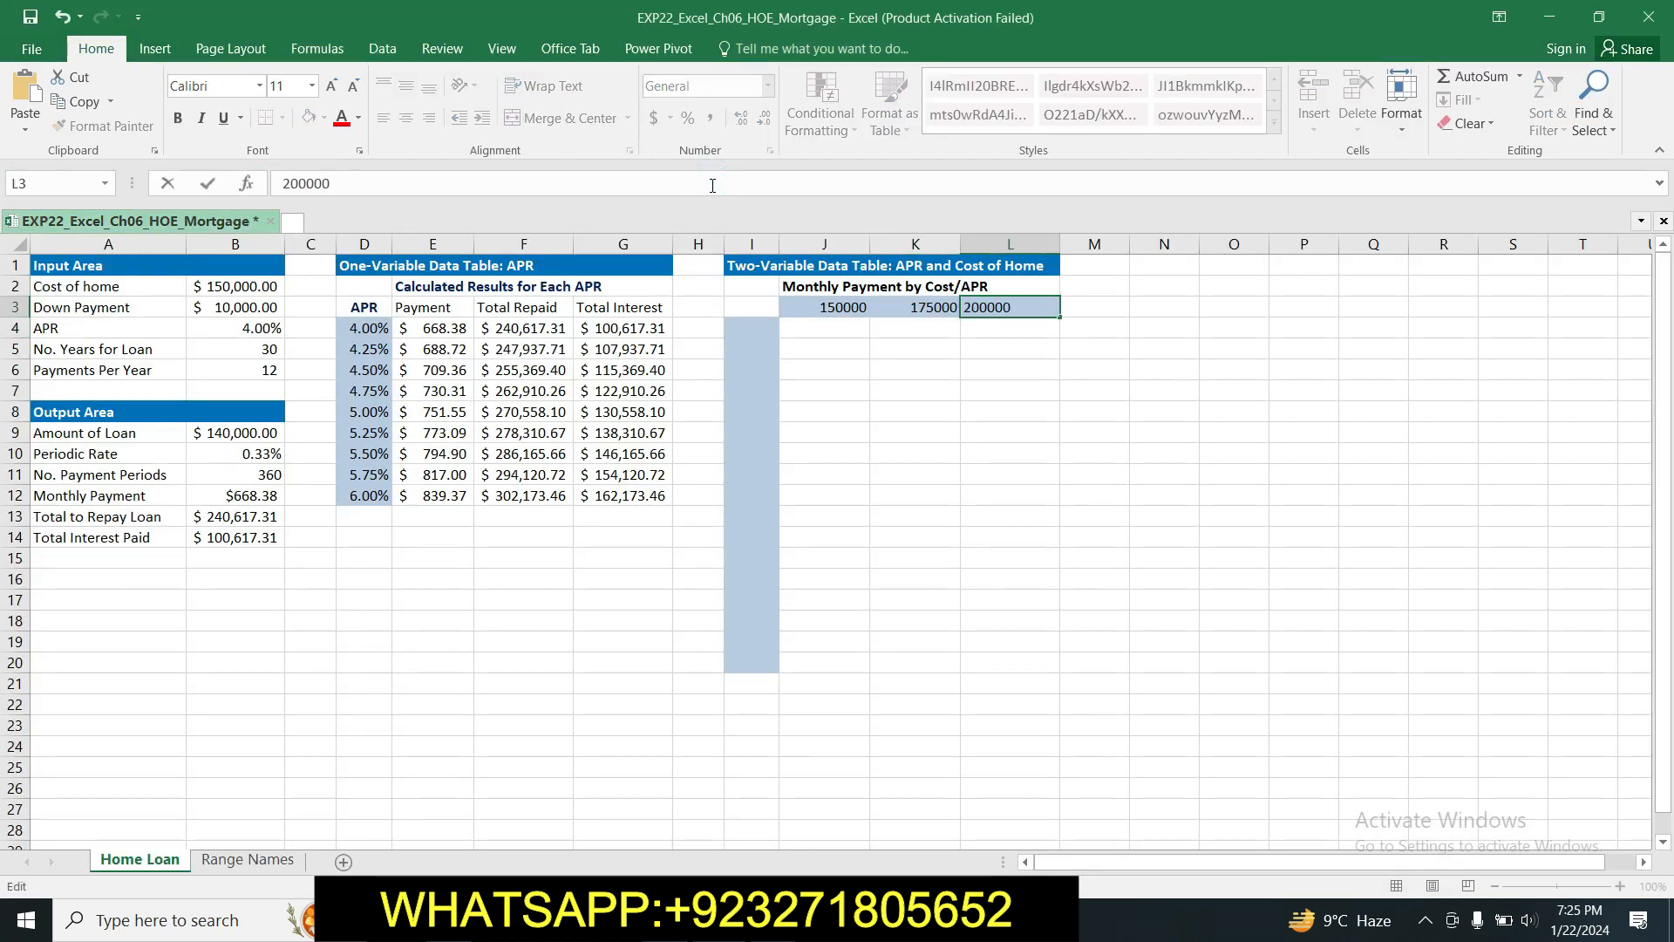
pyautogui.press('Return')
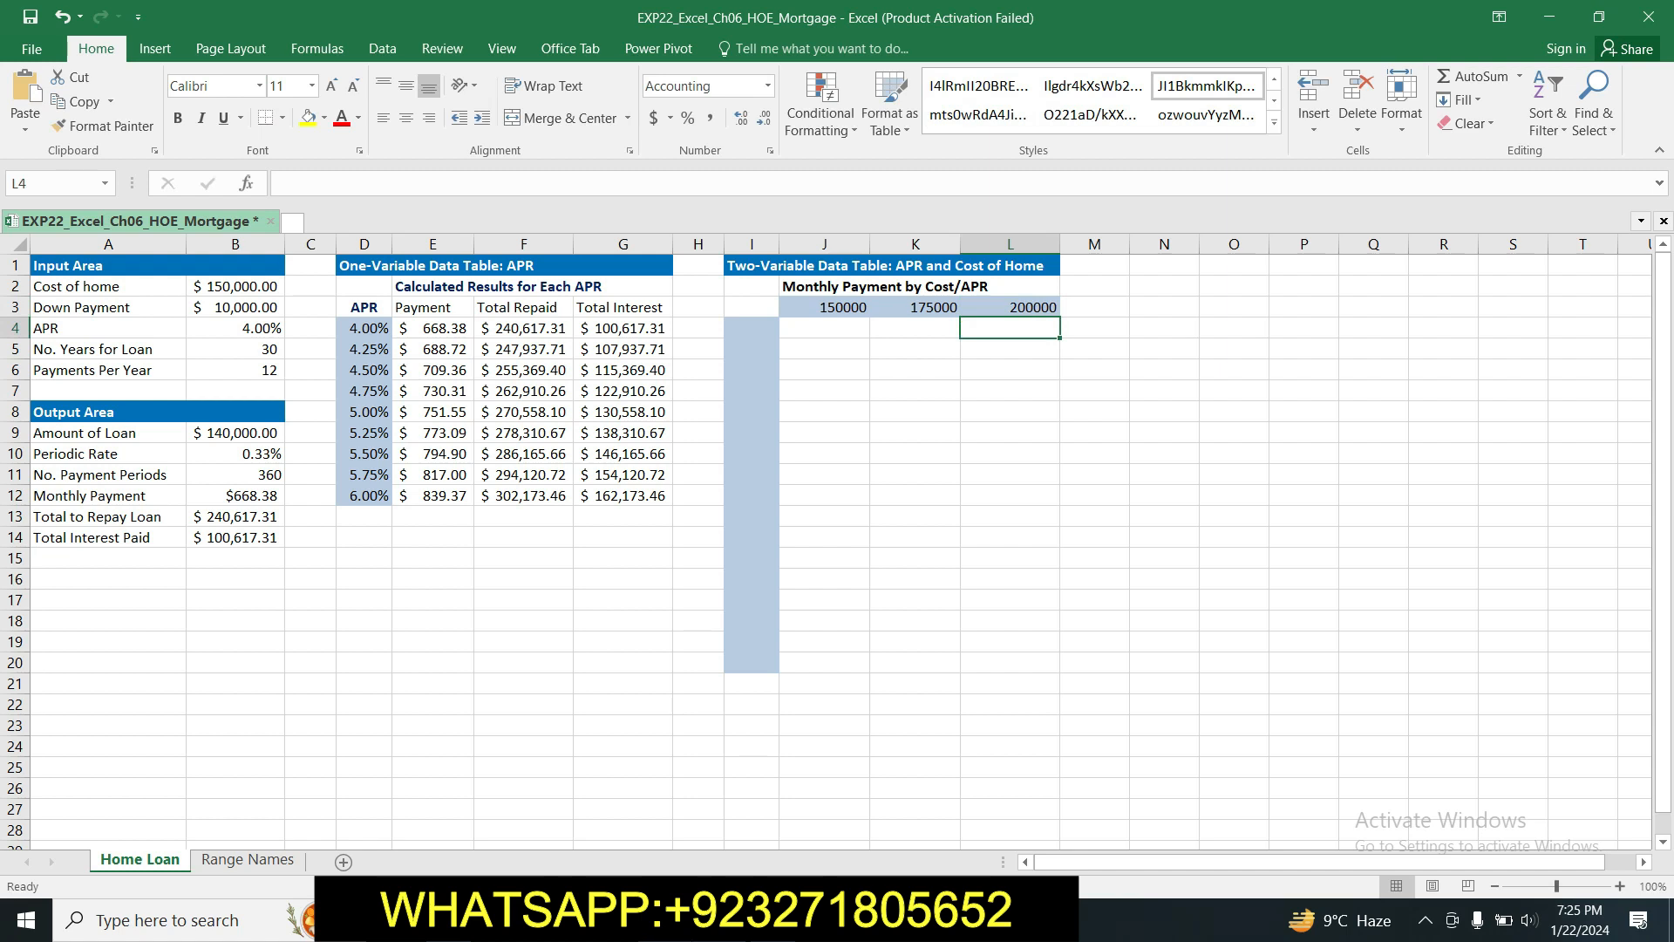
# Check the formatting requirement in the Word instructions, return to Excel, and format J3:L3 as Accounting with two decimal places.
pyautogui.hotkey('alt', 'Tab')
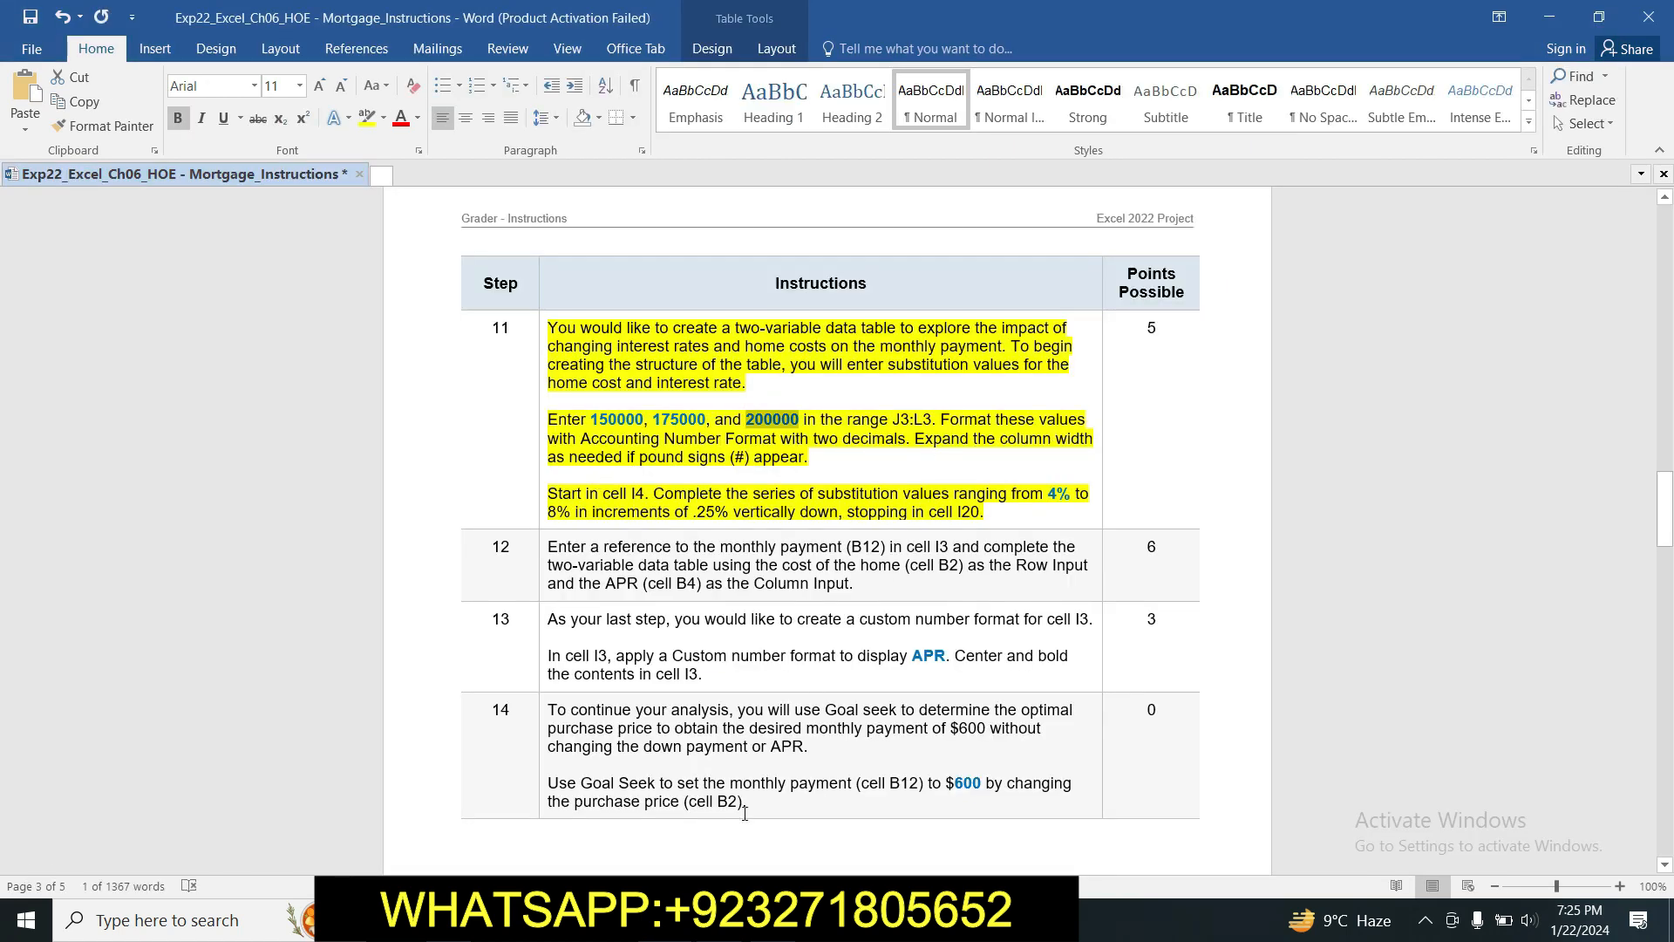
pyautogui.hotkey('alt', 'Tab')
pyautogui.moveTo(821, 307); pyautogui.dragTo(1011, 309)
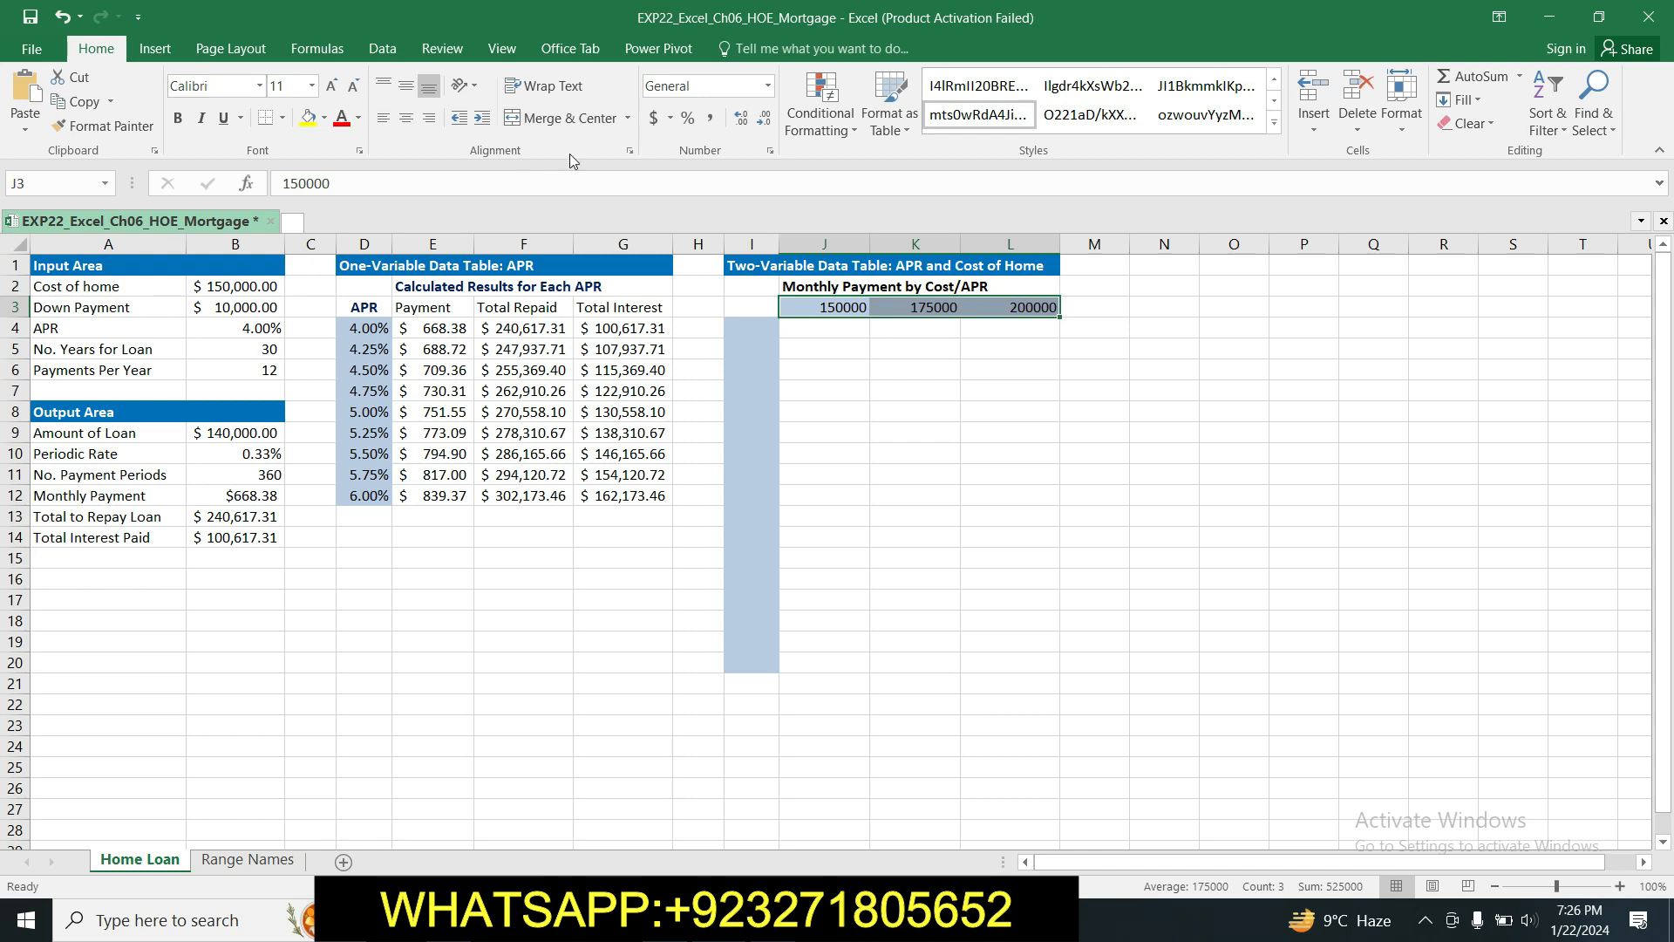
pyautogui.click(770, 151)
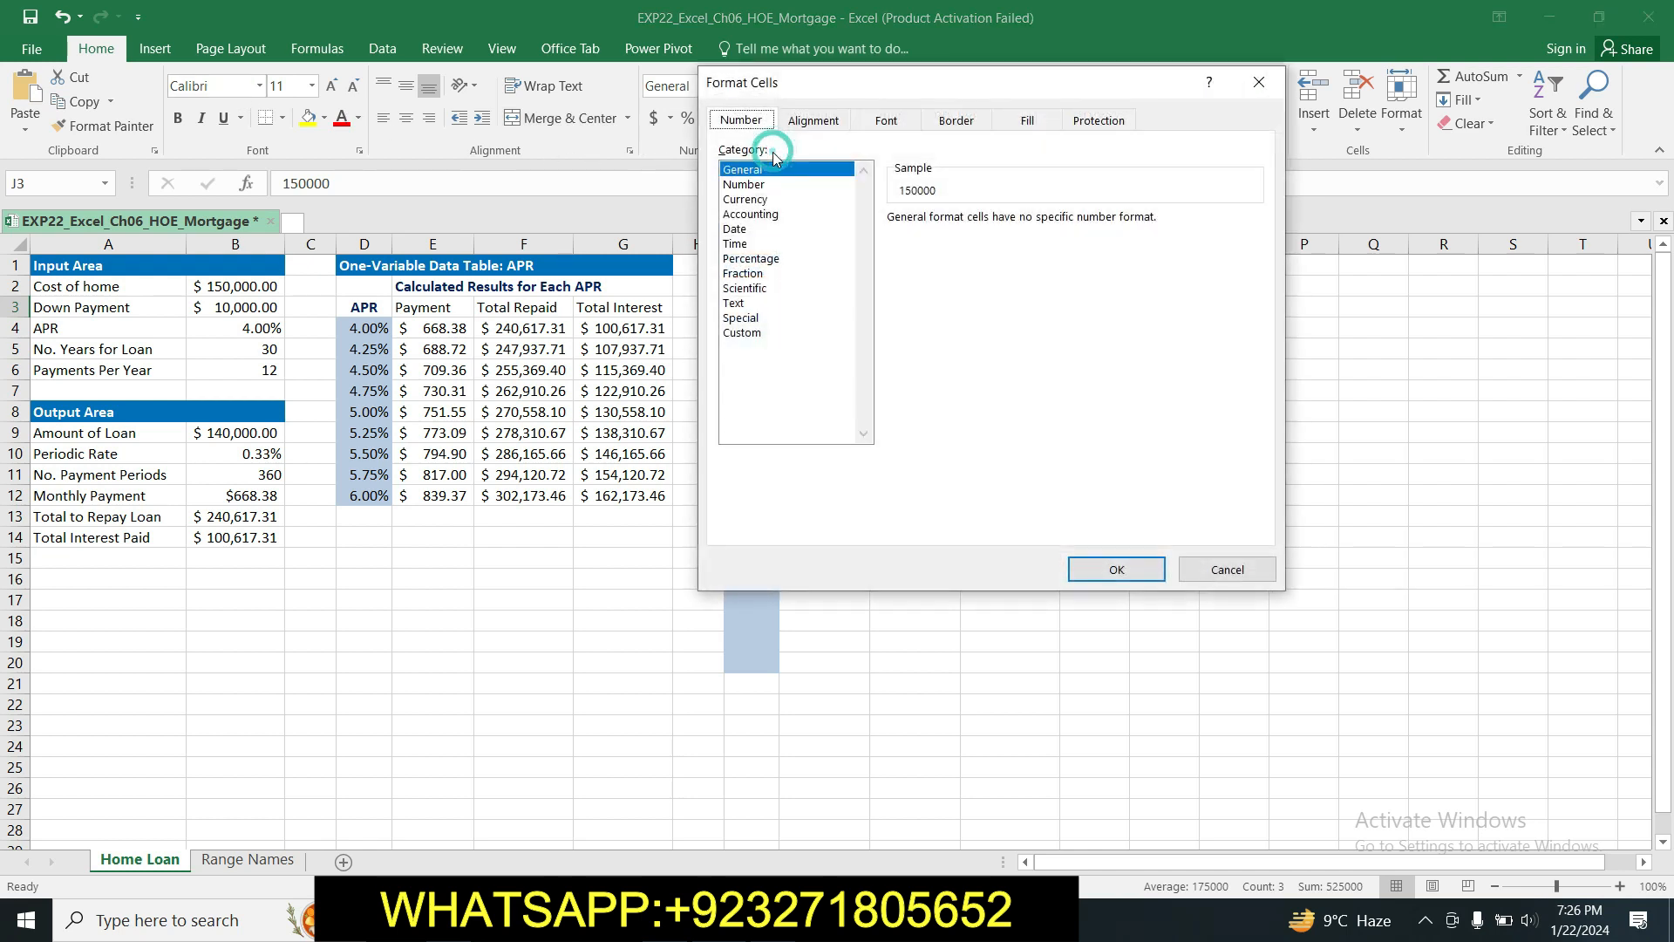
pyautogui.click(760, 228)
pyautogui.click(751, 214)
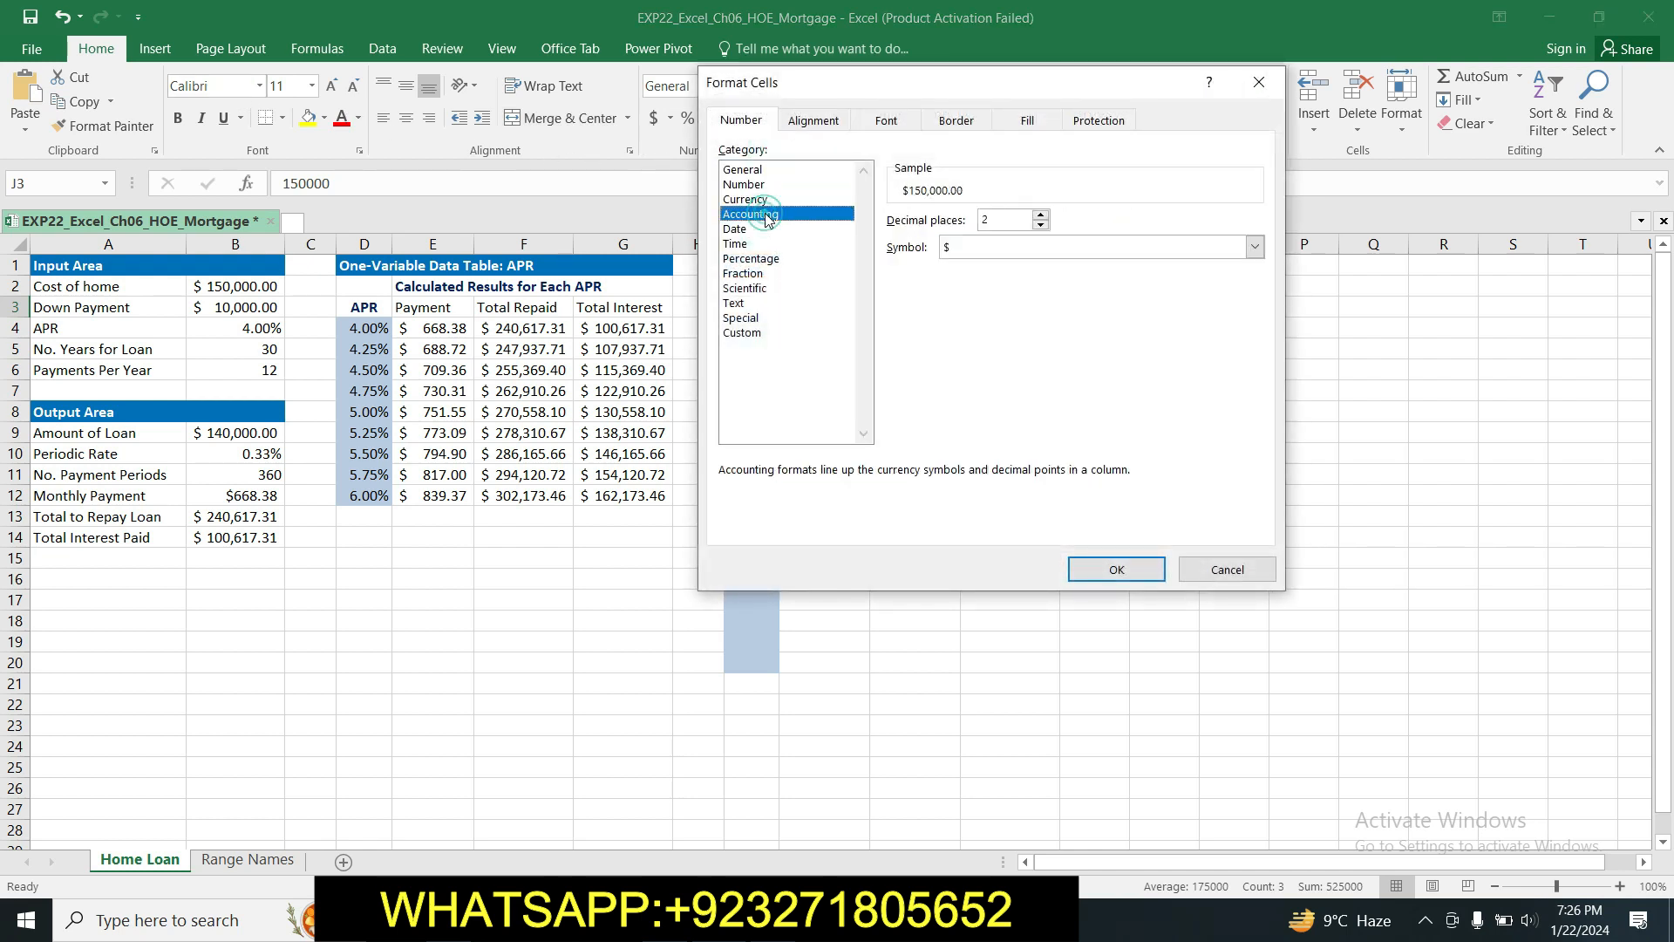
pyautogui.click(1115, 568)
pyautogui.click(915, 375)
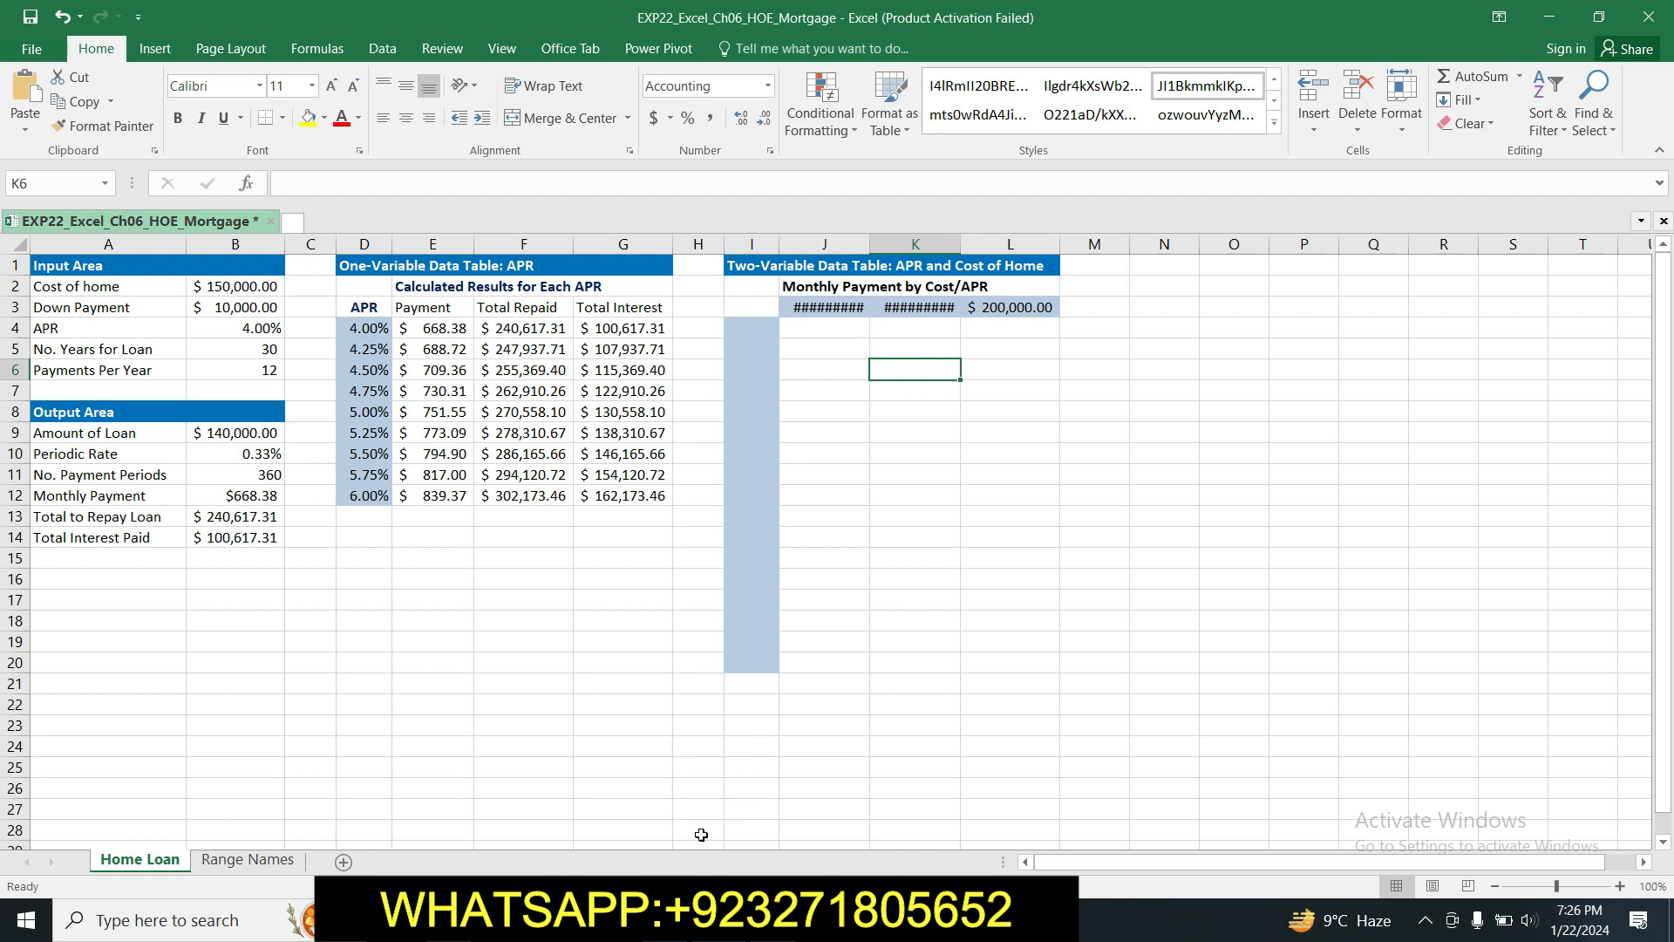
# Check the column width requirement in step 11, return to Excel, and widen columns J and K to fit their values.
pyautogui.click(673, 920)
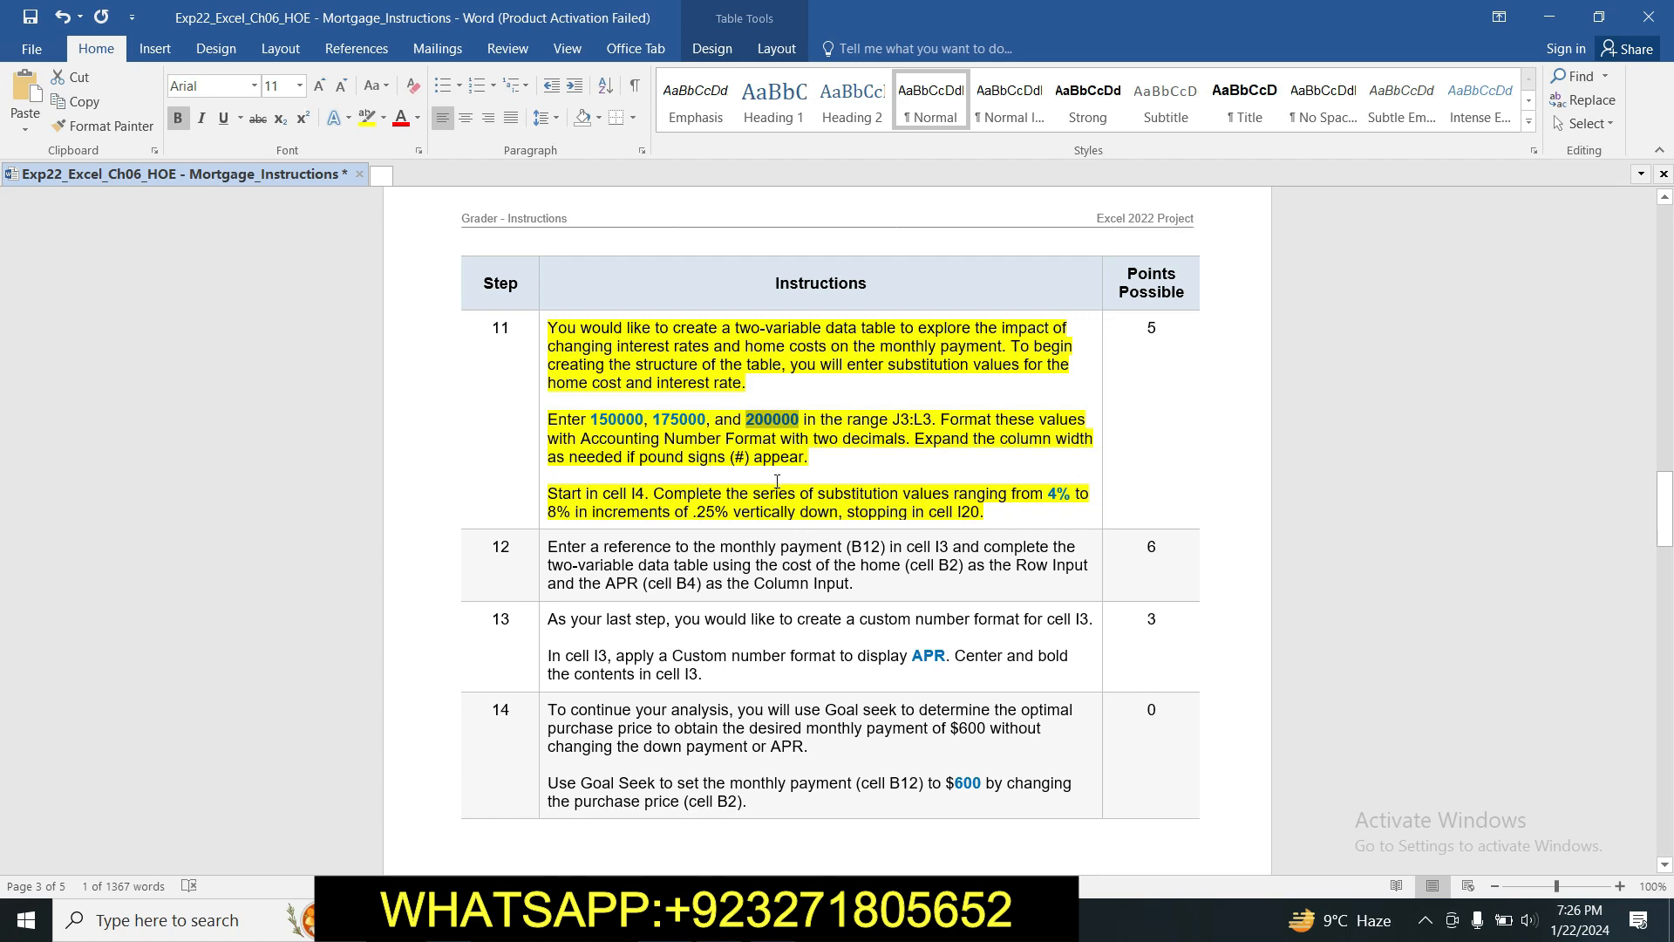
pyautogui.hotkey('alt', 'Tab')
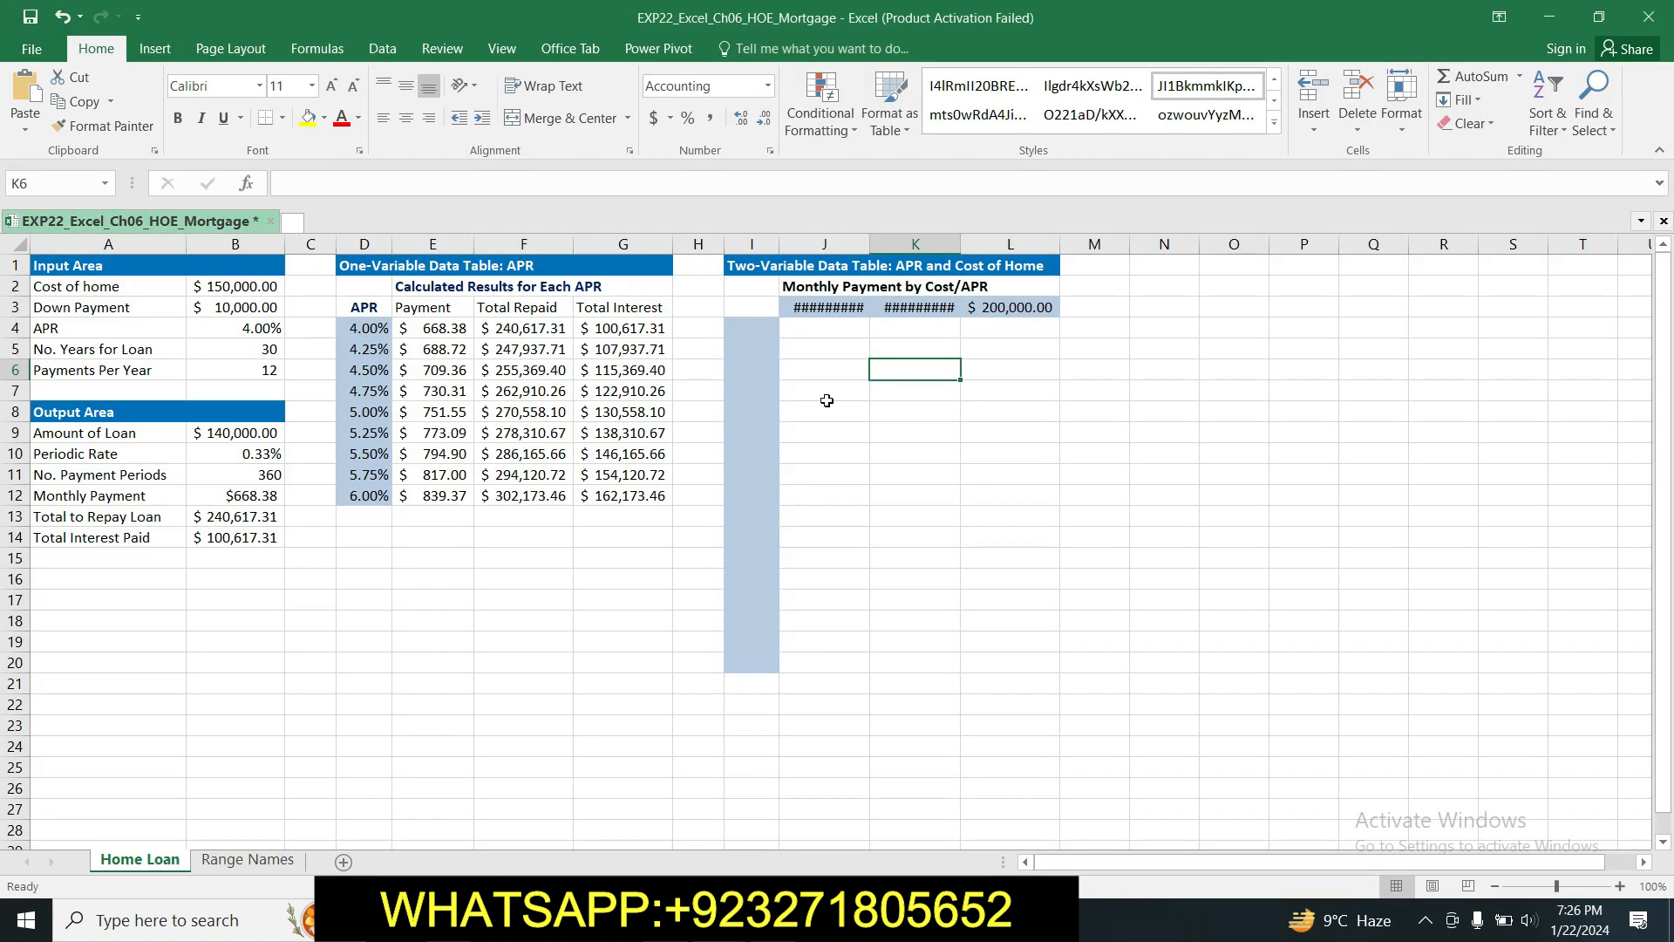
pyautogui.moveTo(871, 245); pyautogui.dragTo(1018, 242)
# Check the APR substitution values in step 11 of the Word instructions, return to Excel, and enter 4% in cell I4.
pyautogui.hotkey('alt', 'Tab')
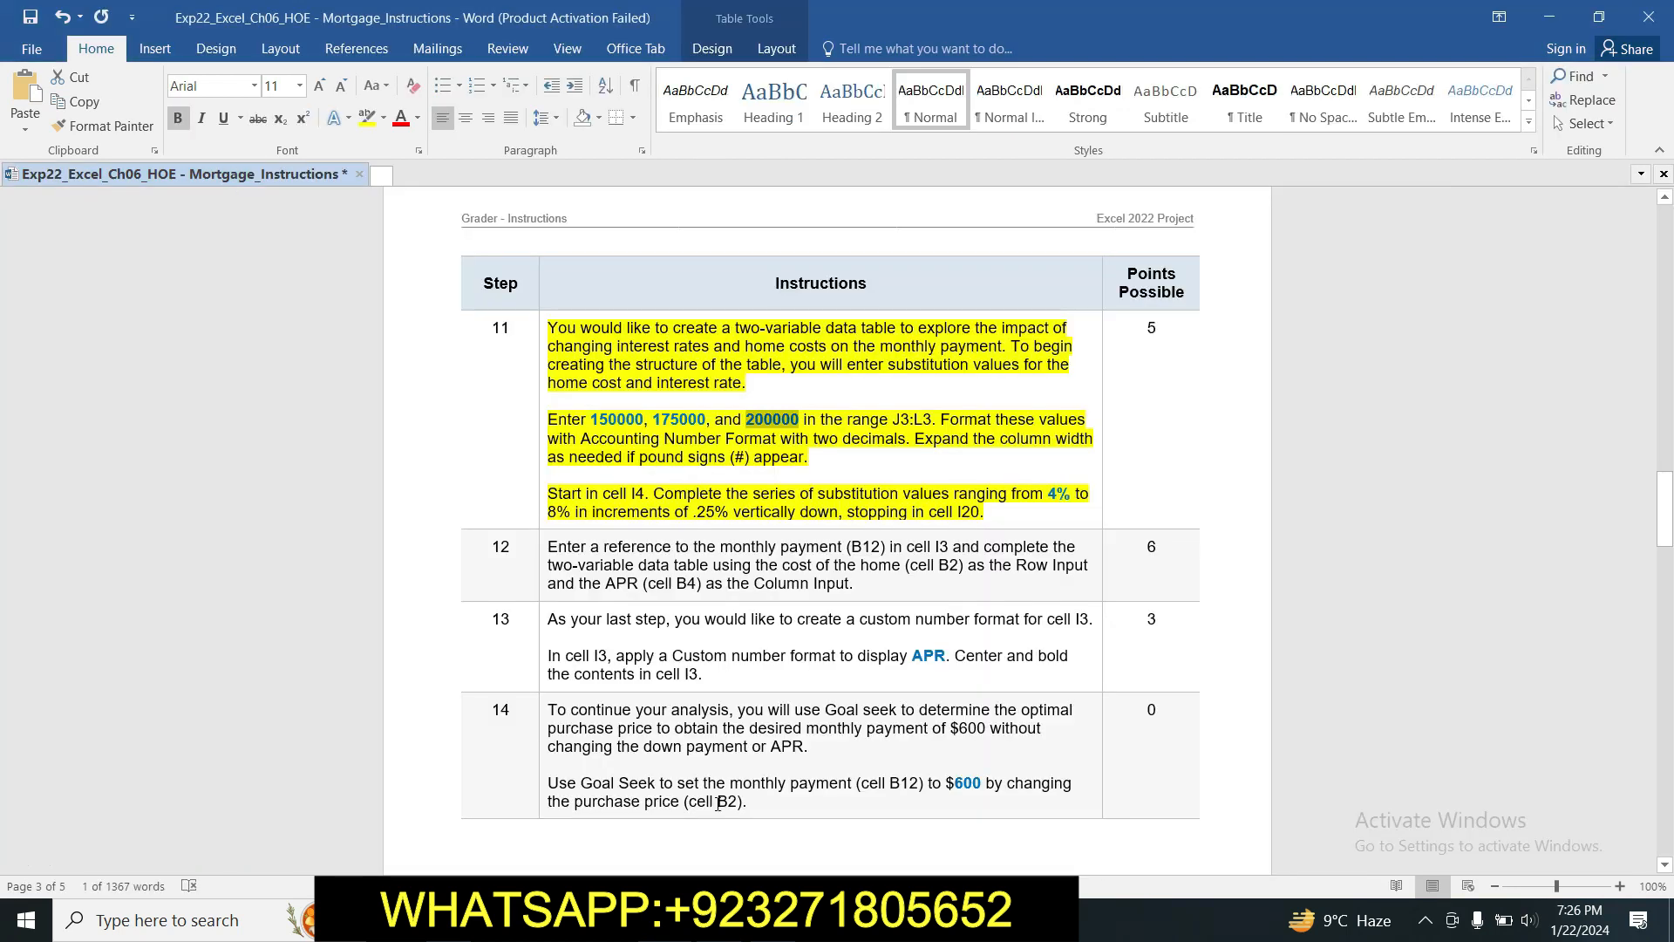
pyautogui.click(852, 436)
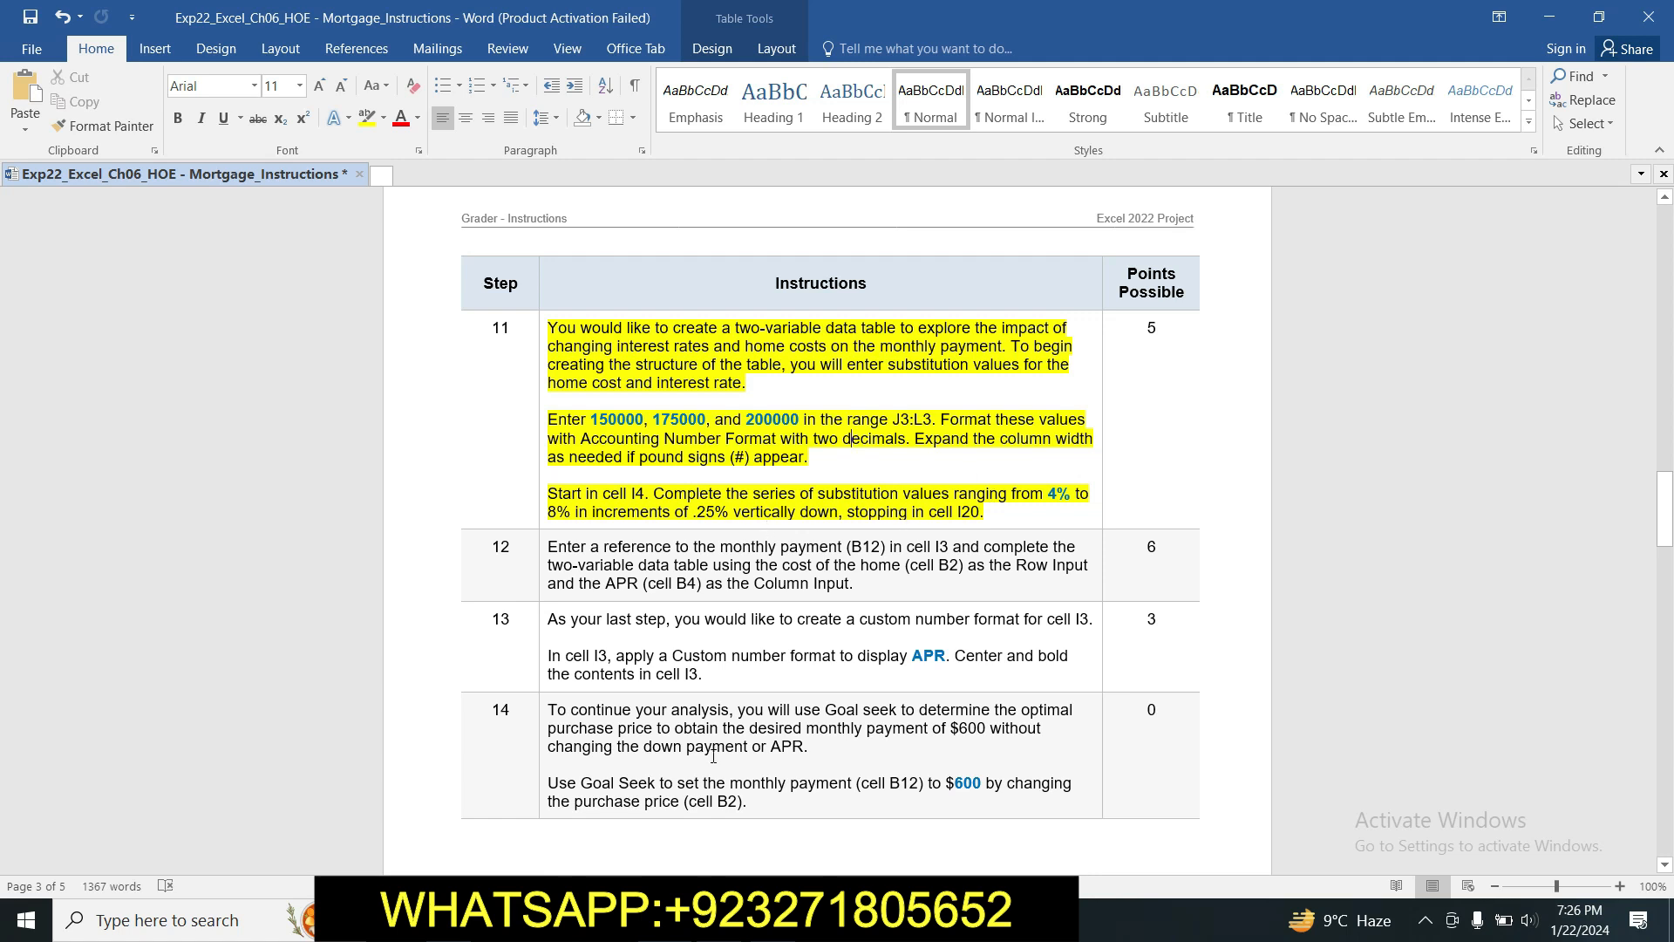
pyautogui.click(704, 920)
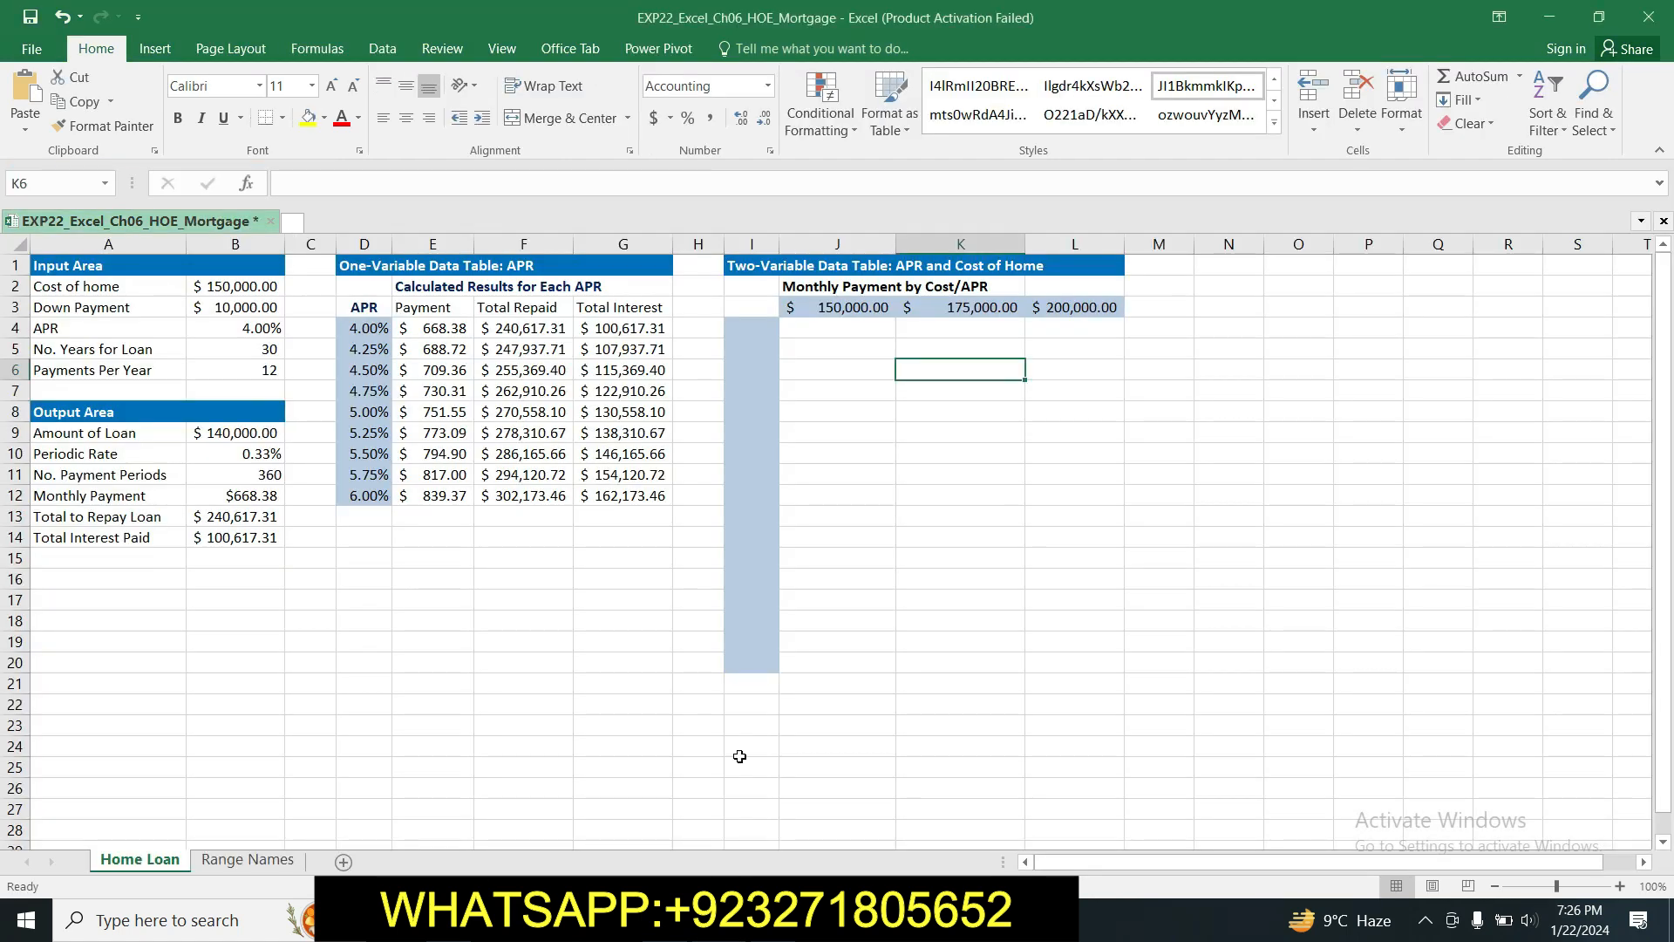
pyautogui.click(751, 329)
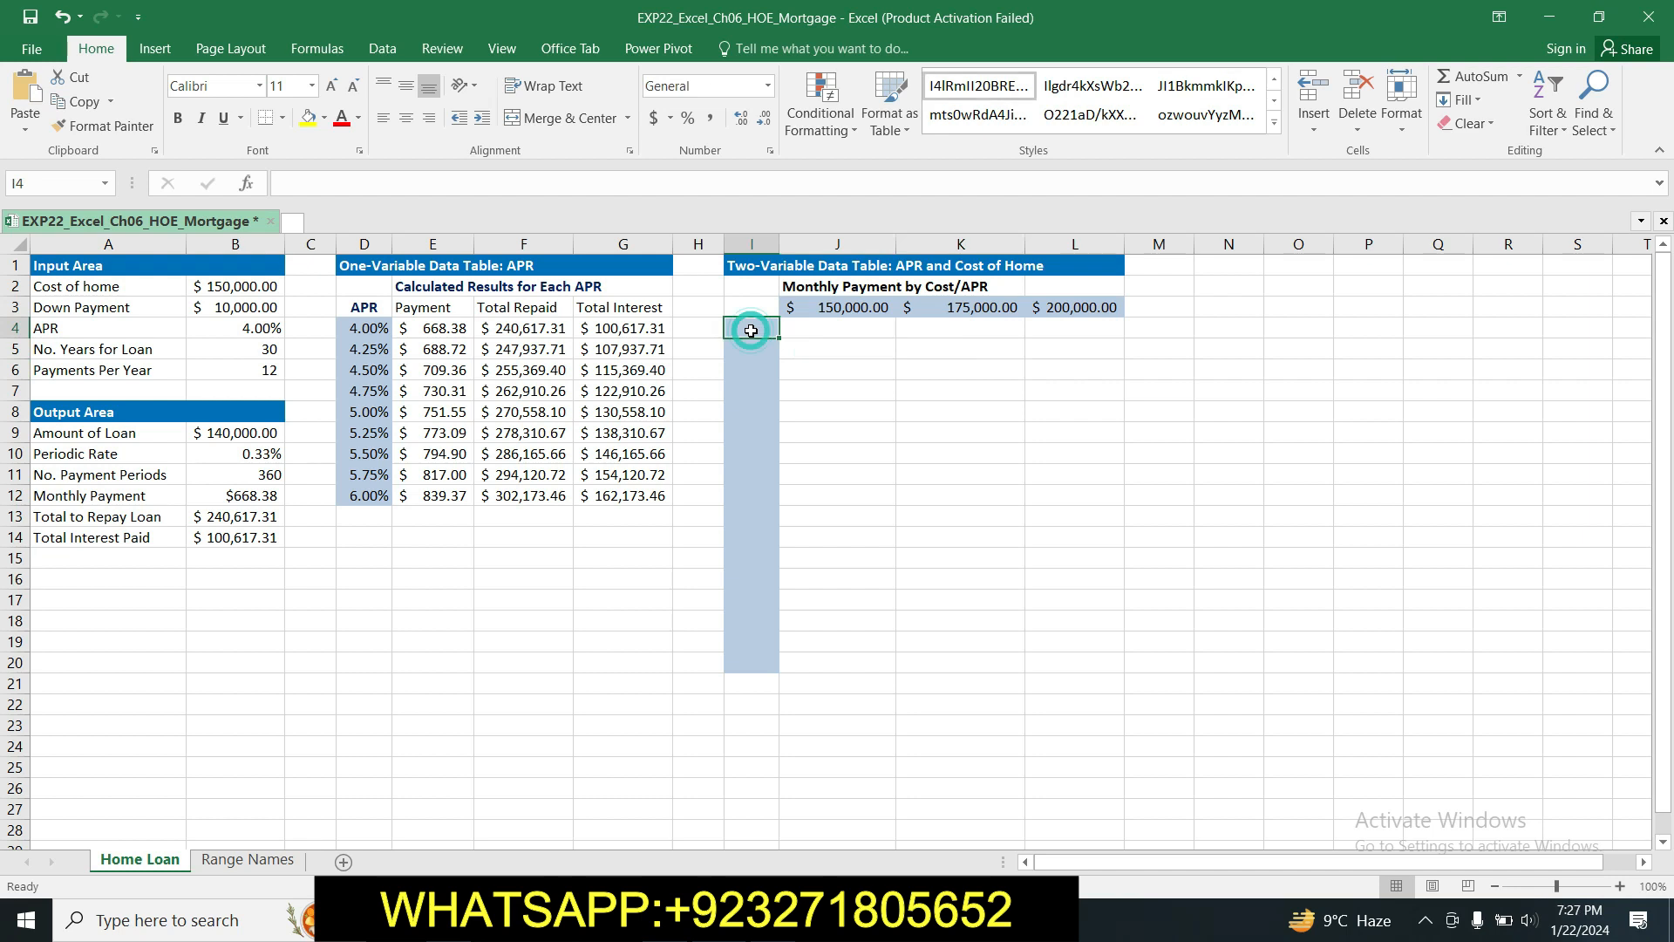
pyautogui.write('4%')
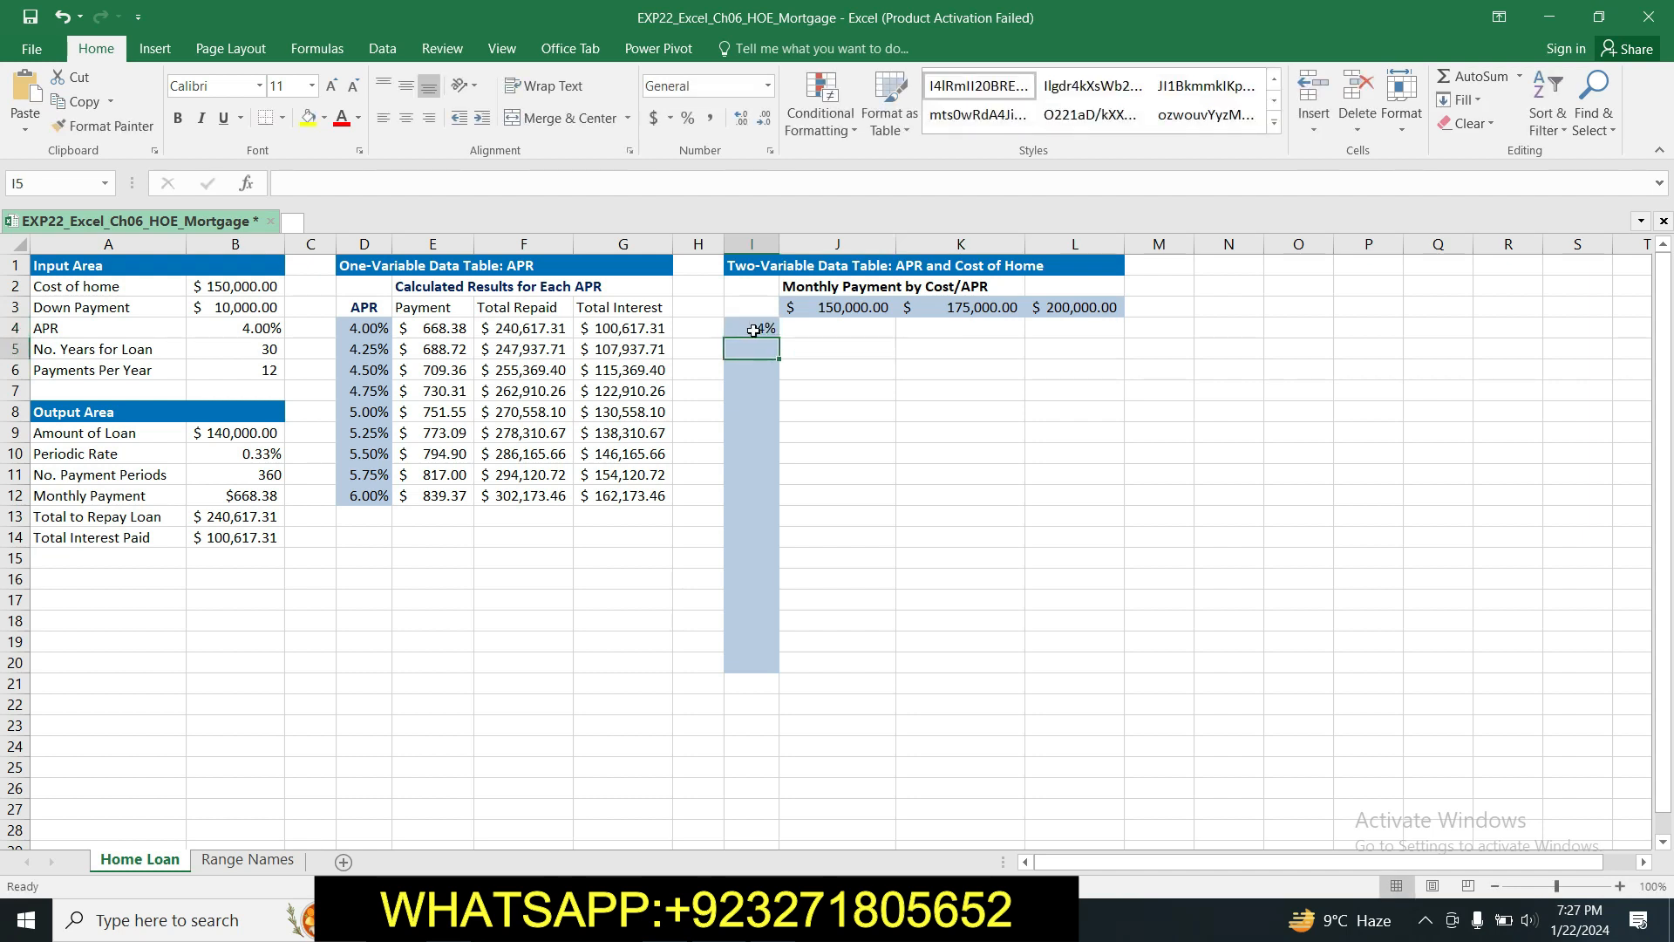
# Try to fill a linear column series from I4 with step value .25% and stop value 8%, and undo the fill.
pyautogui.click(756, 331)
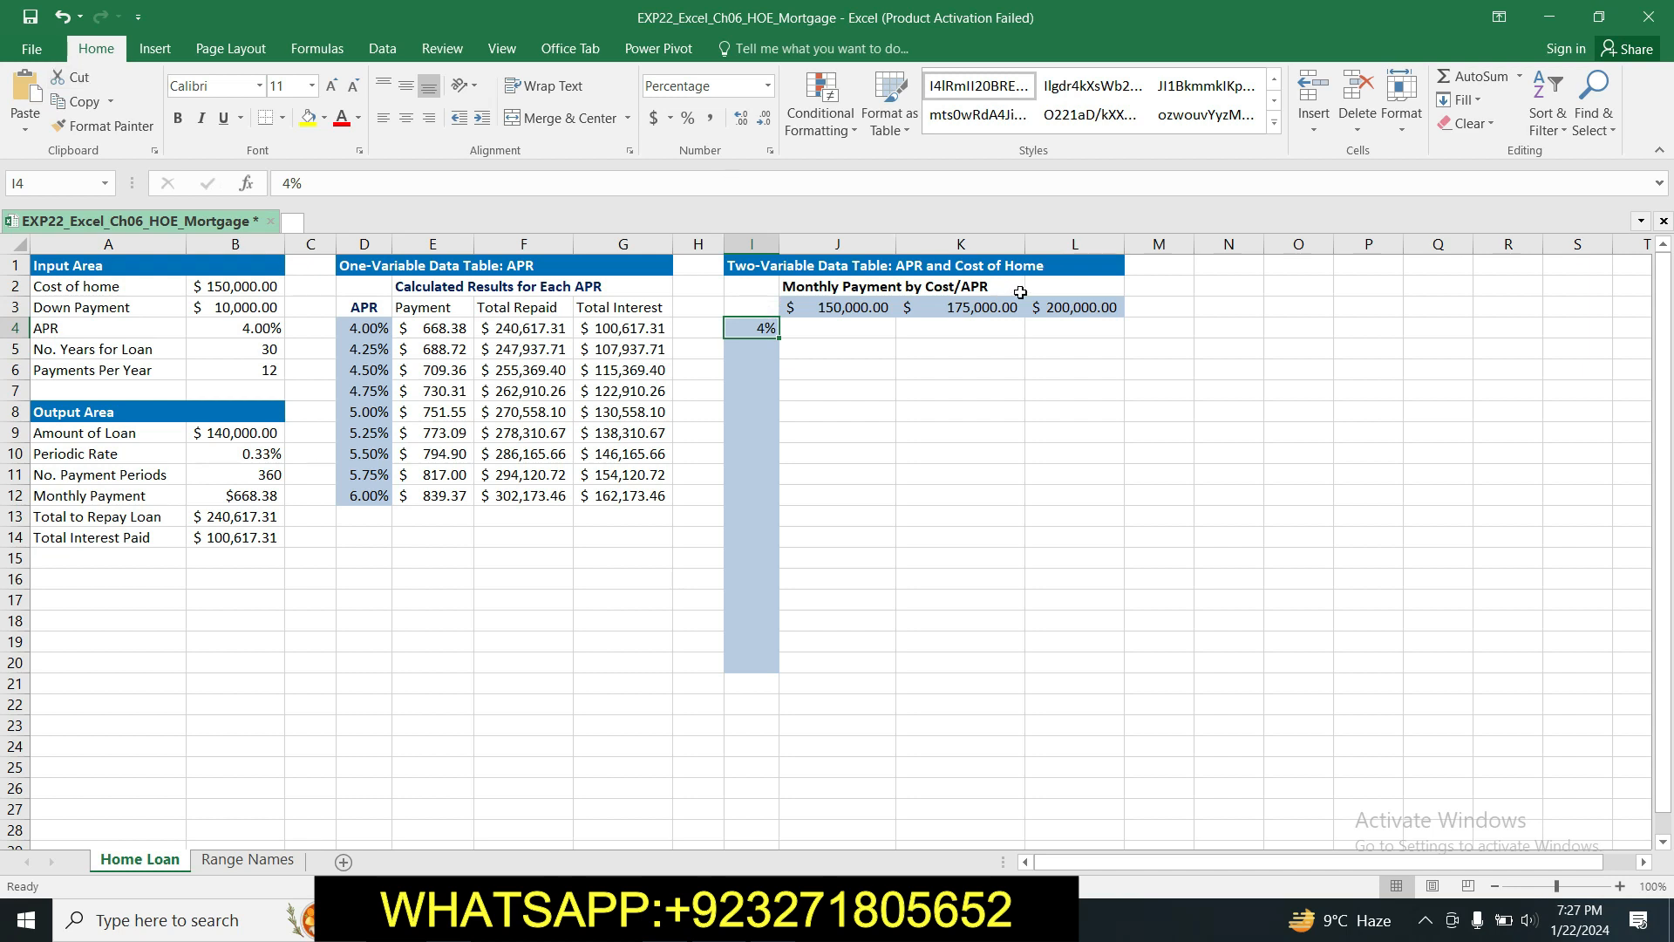
pyautogui.click(1469, 102)
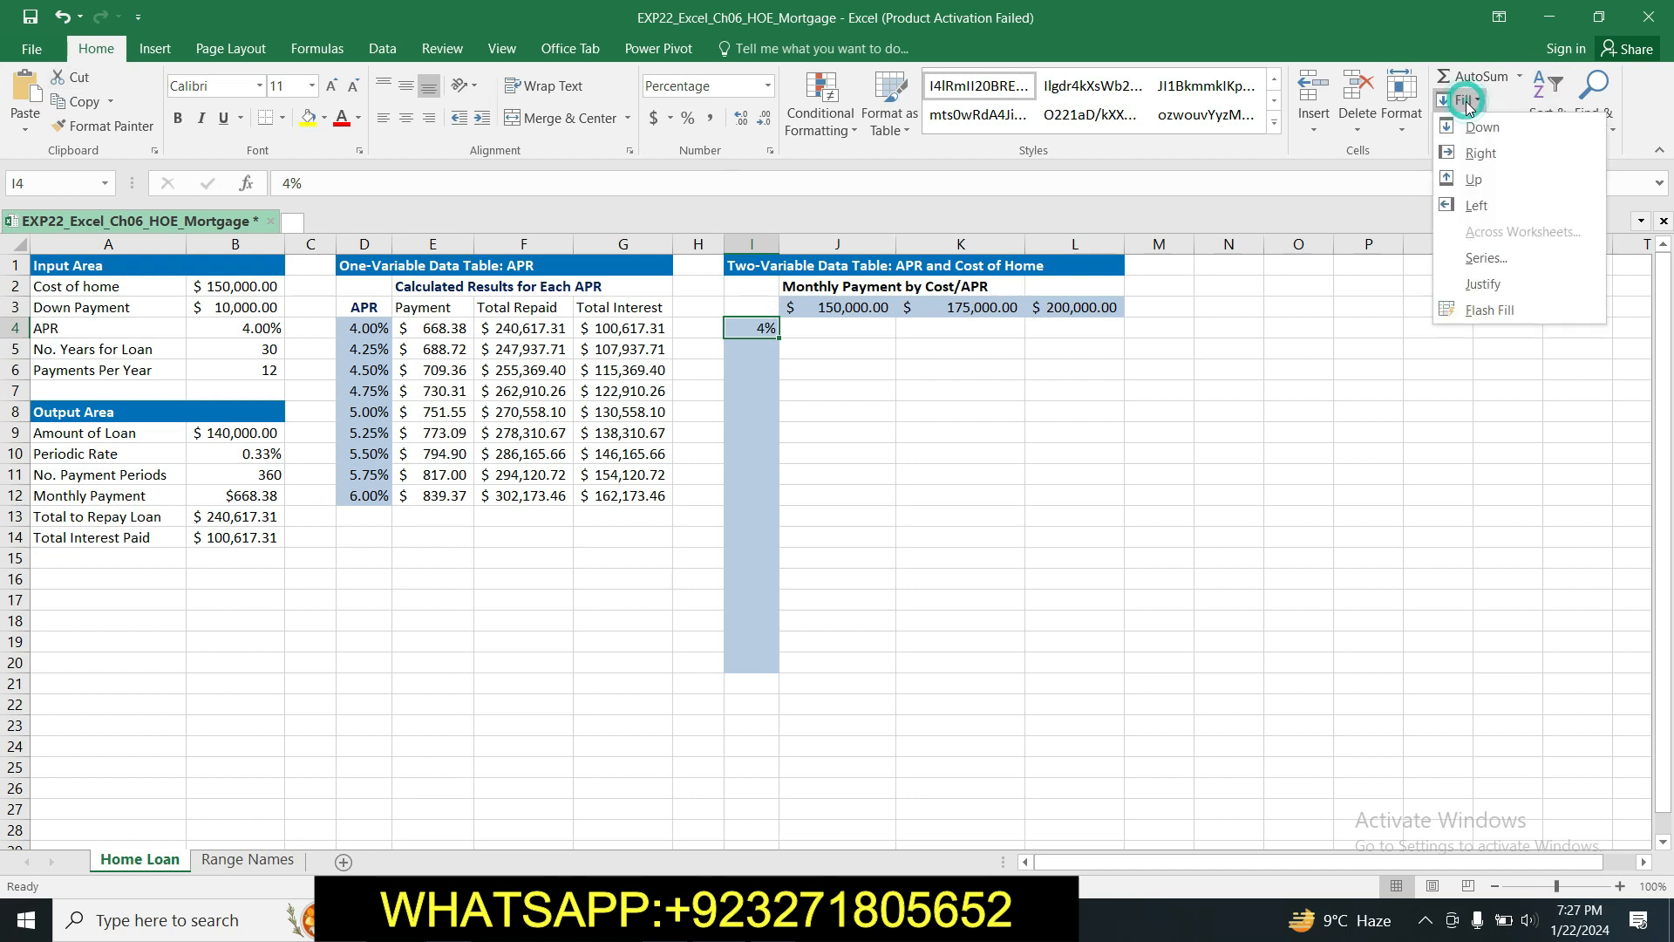
pyautogui.click(1479, 261)
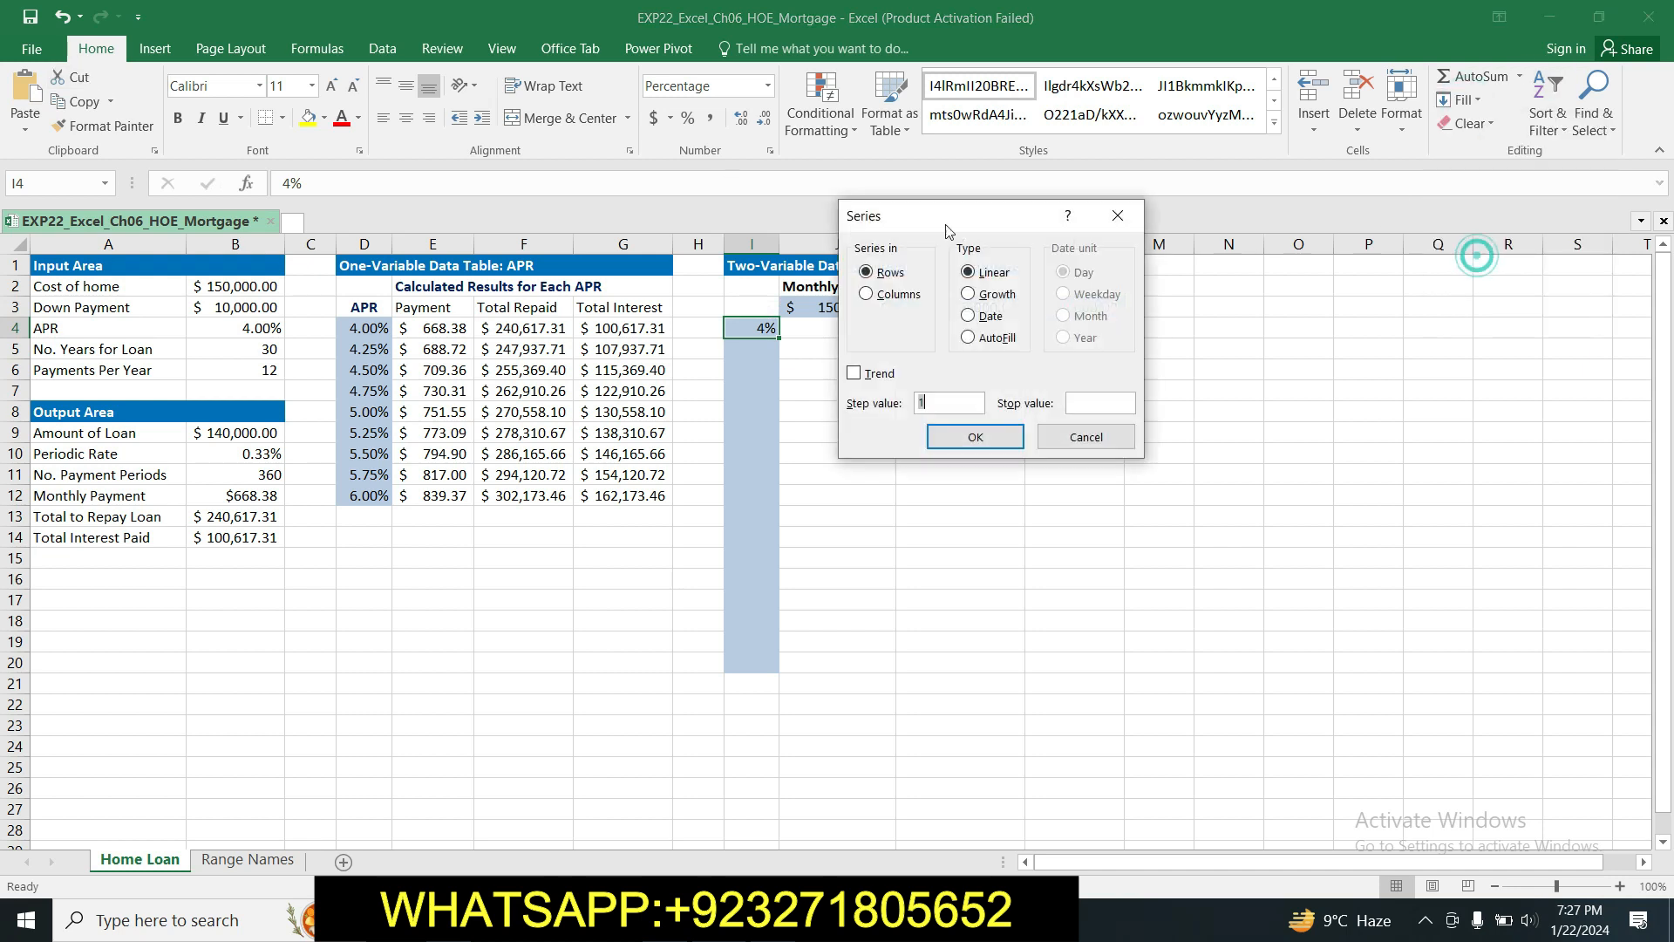
pyautogui.click(867, 292)
pyautogui.click(940, 404)
pyautogui.click(1080, 400)
pyautogui.write('8%')
pyautogui.click(946, 400)
pyautogui.press('BackSpace')
pyautogui.write('.25%')
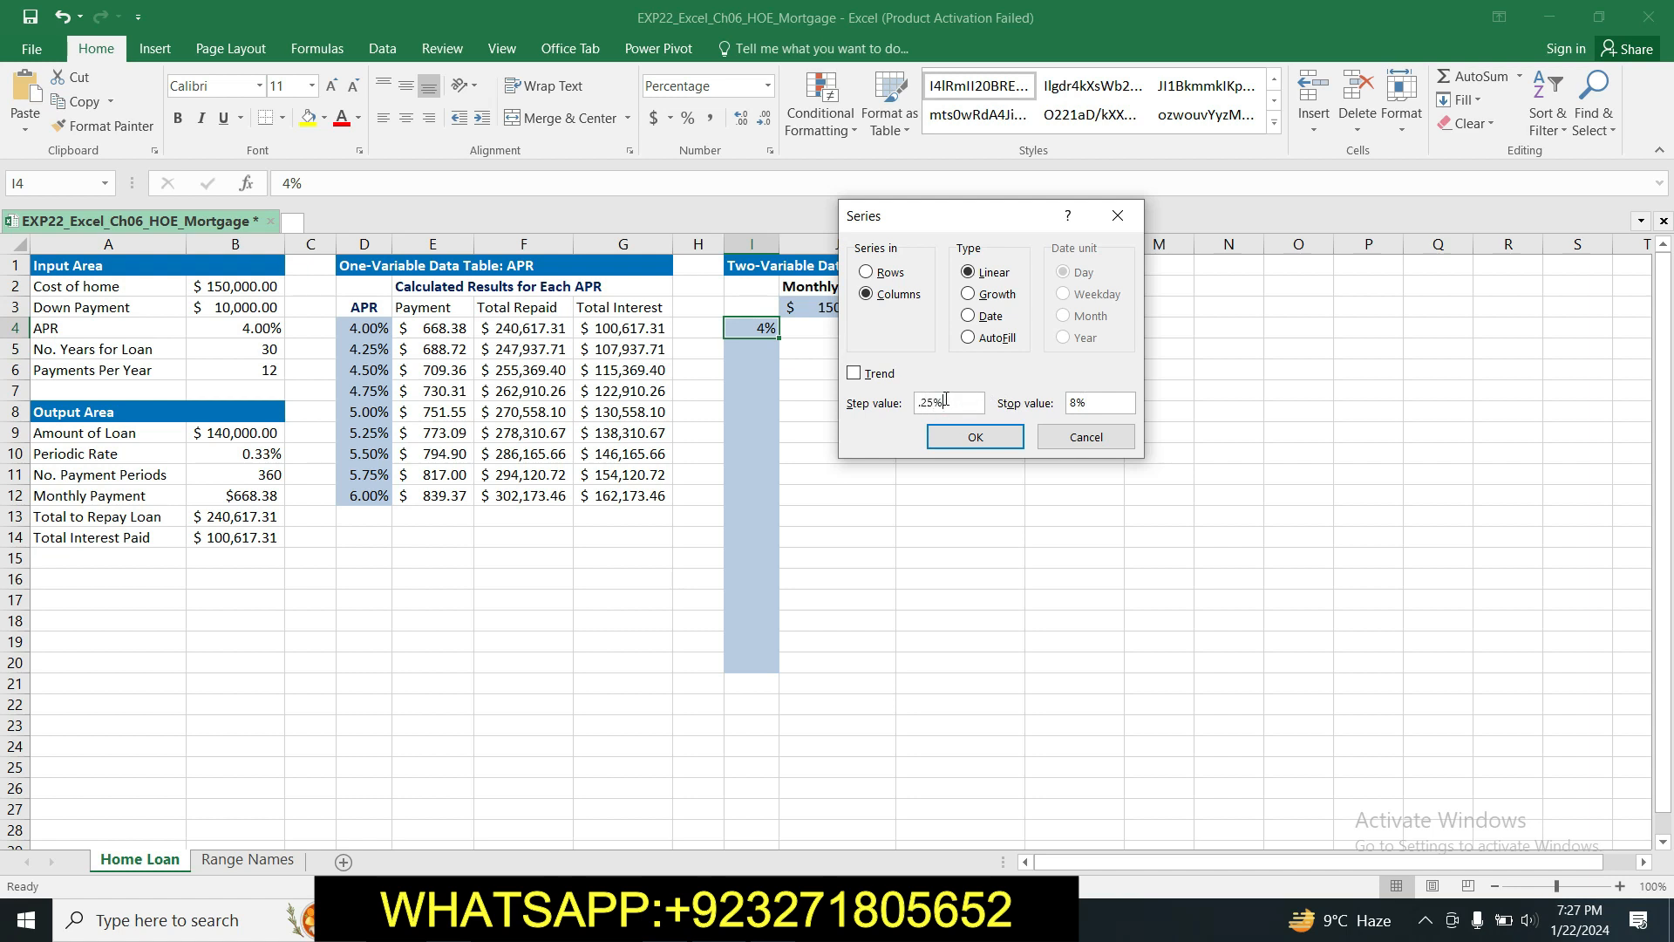
pyautogui.click(965, 437)
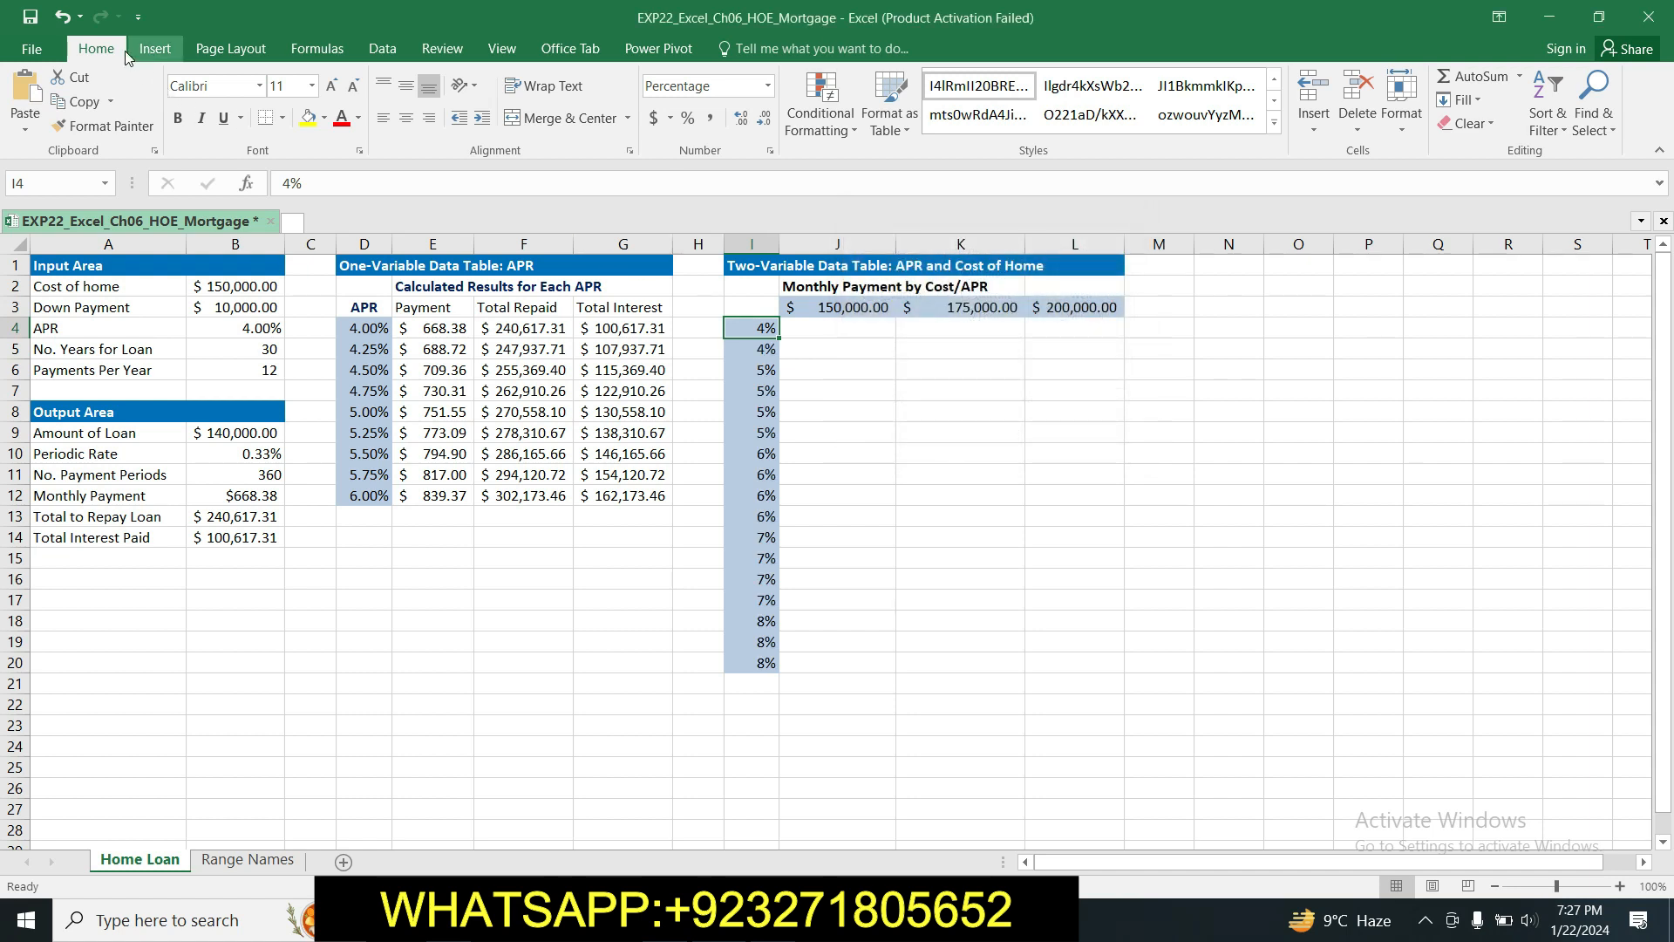
pyautogui.click(62, 16)
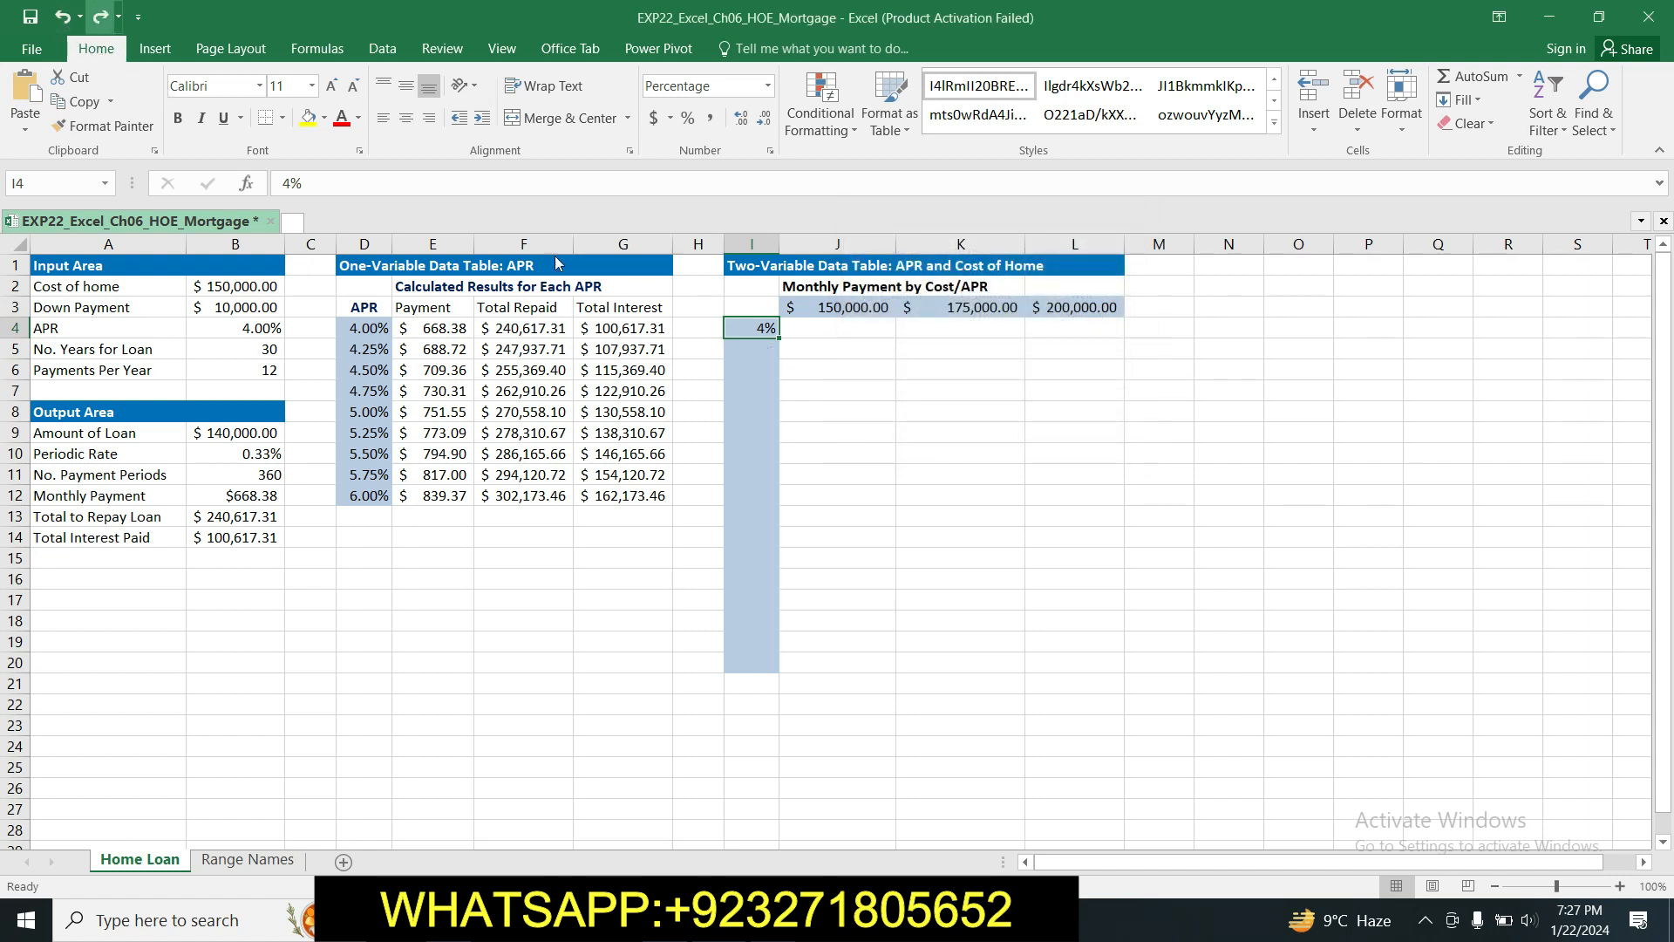
# Format cell I4 as Percentage with two decimal places.
pyautogui.click(769, 152)
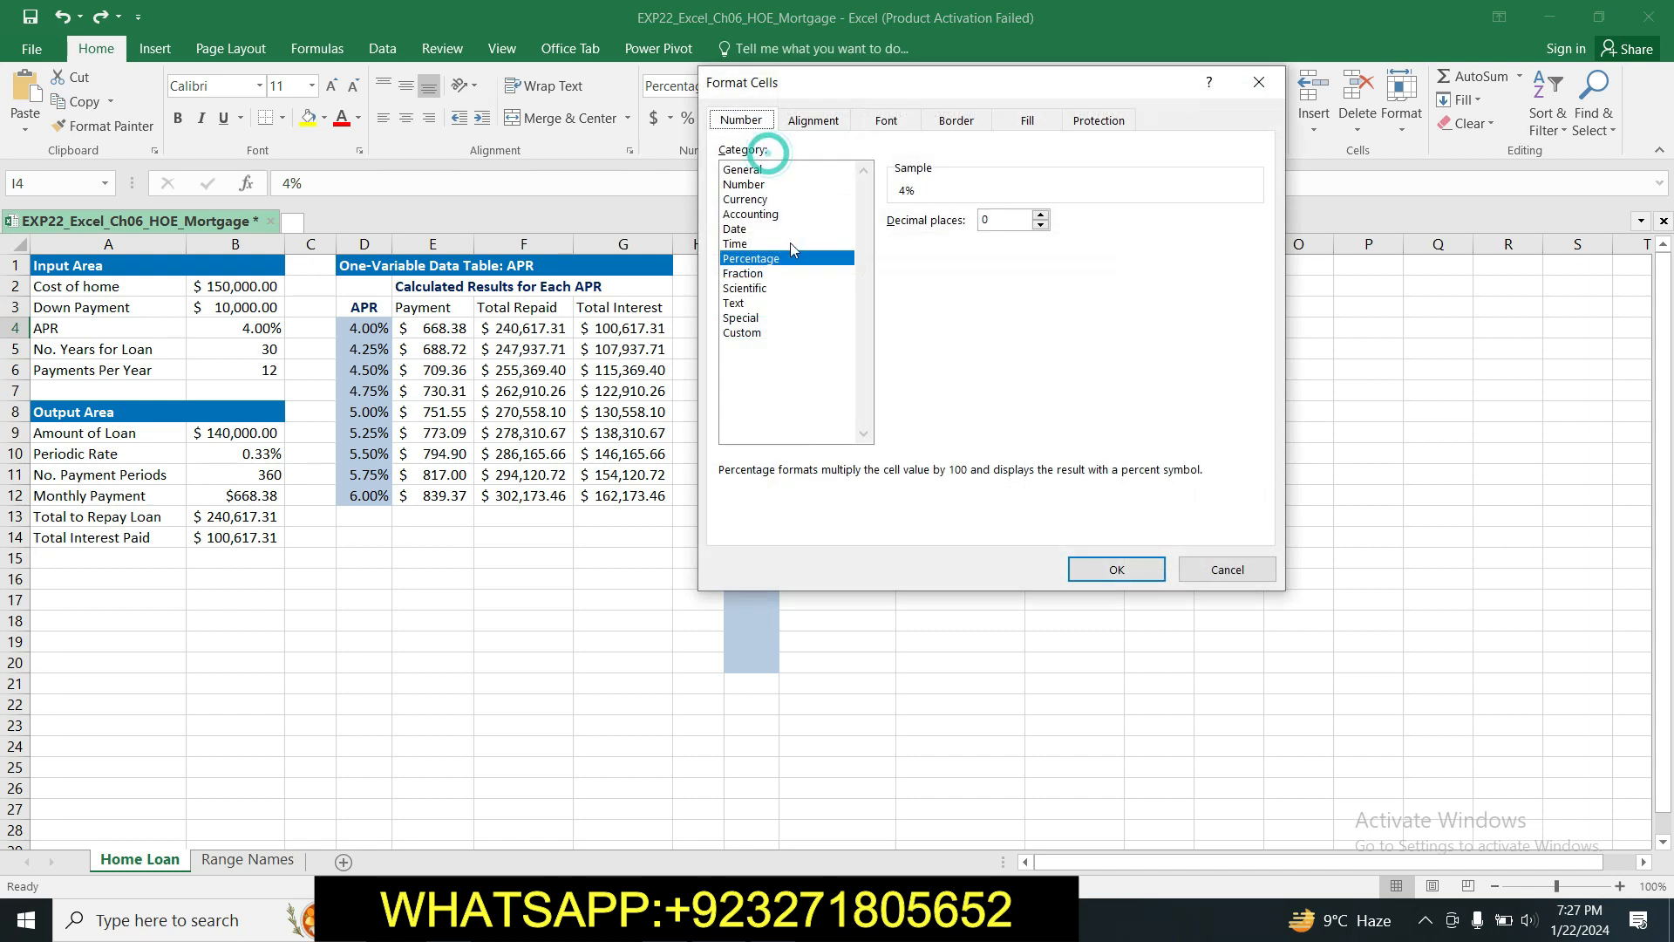
pyautogui.click(1040, 215)
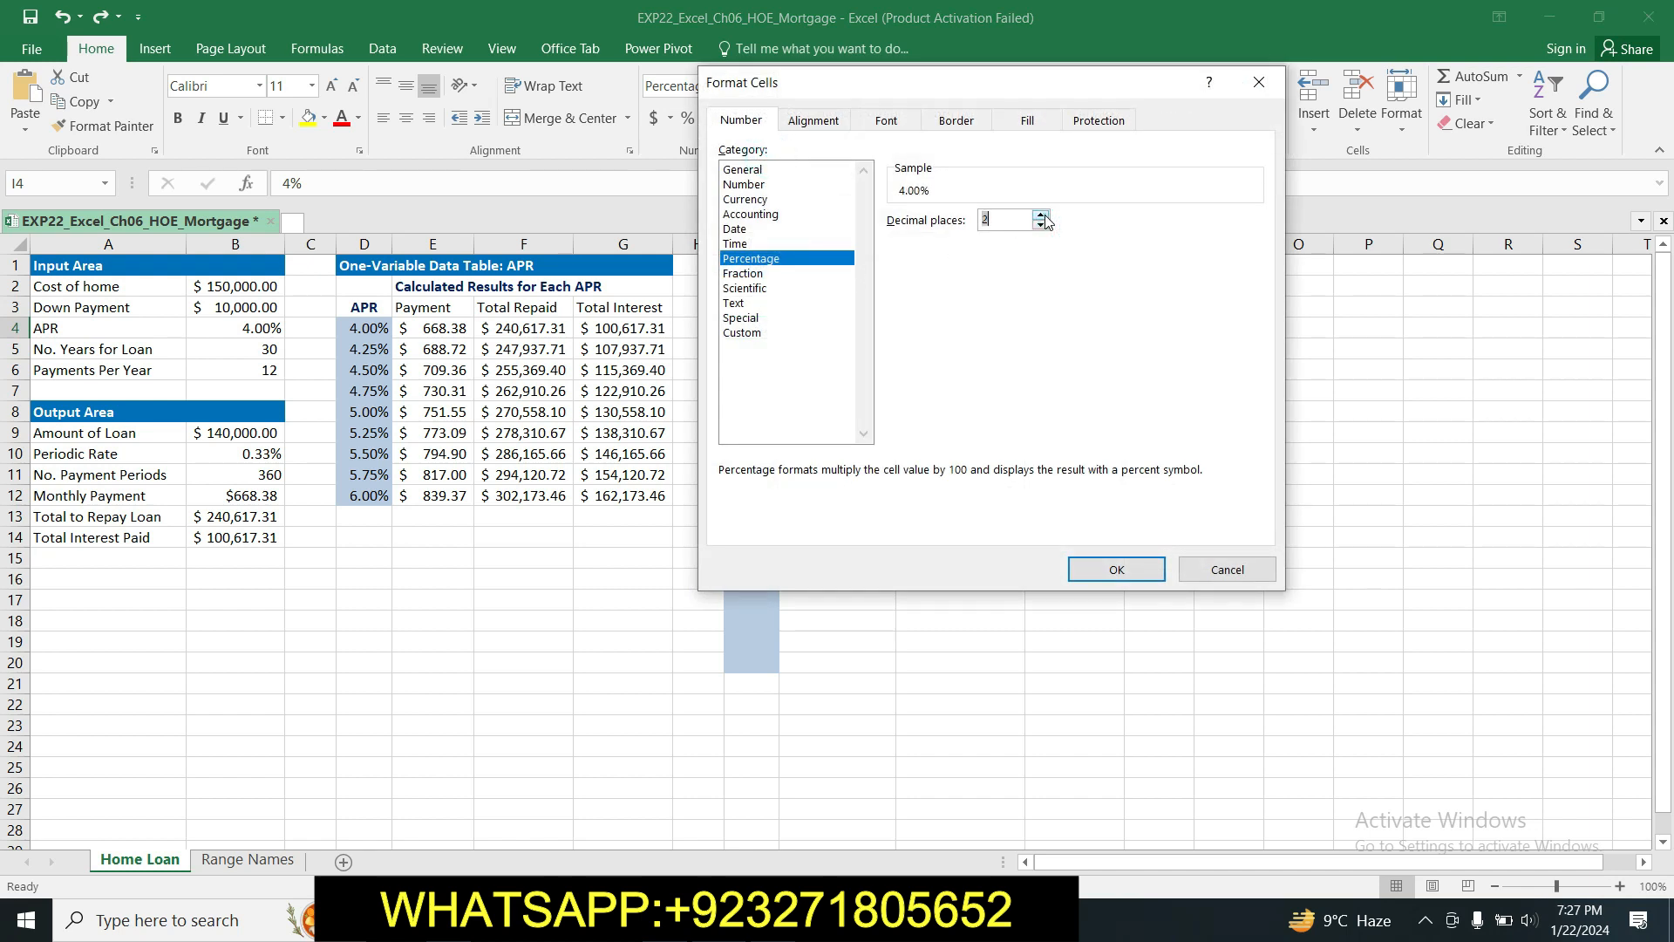
pyautogui.click(1115, 569)
pyautogui.click(878, 401)
# Fill a linear series down the column from cell I4 with step value .25% and stop value 8%.
pyautogui.click(774, 327)
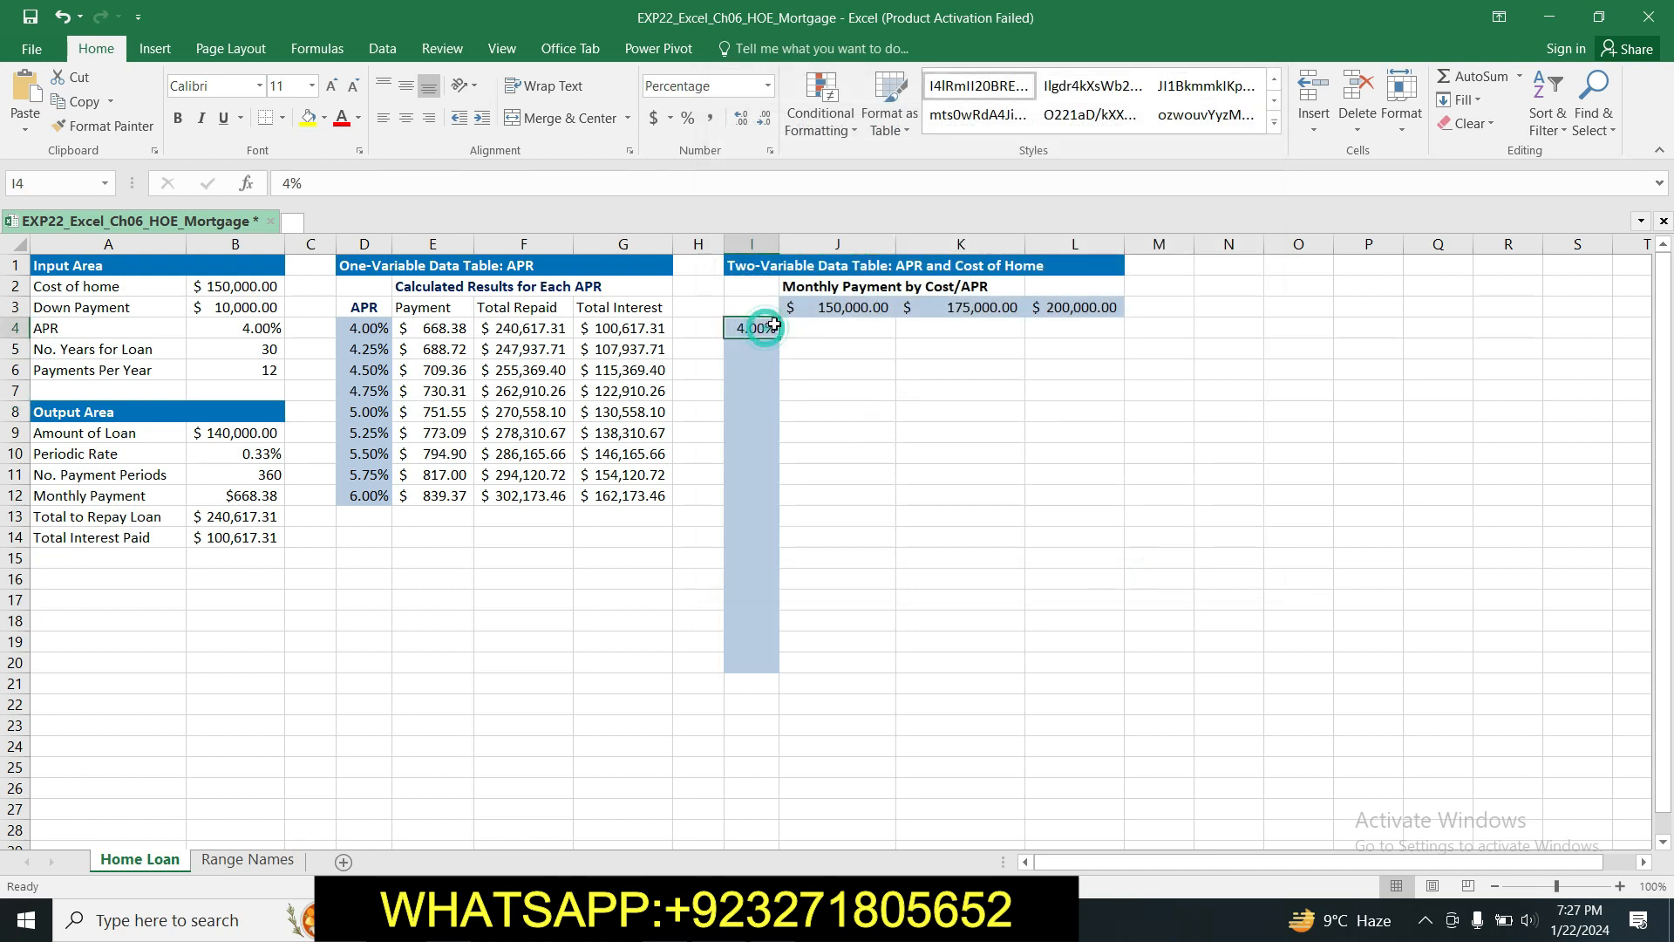
pyautogui.click(1458, 99)
pyautogui.click(1487, 257)
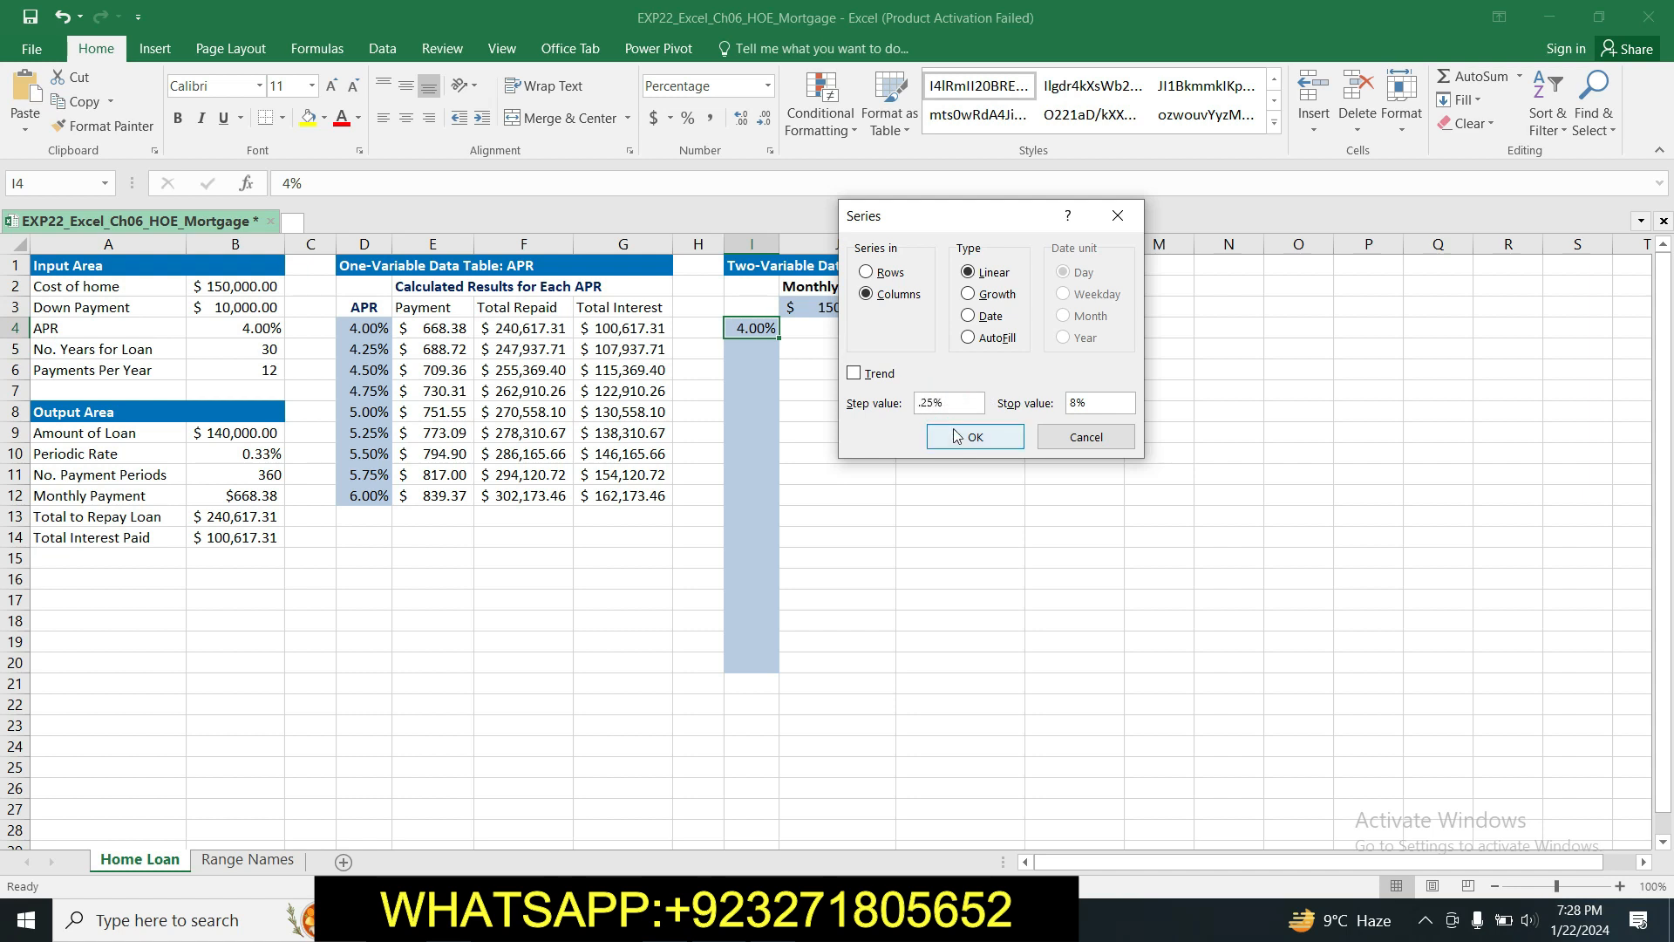
pyautogui.click(959, 434)
pyautogui.click(856, 432)
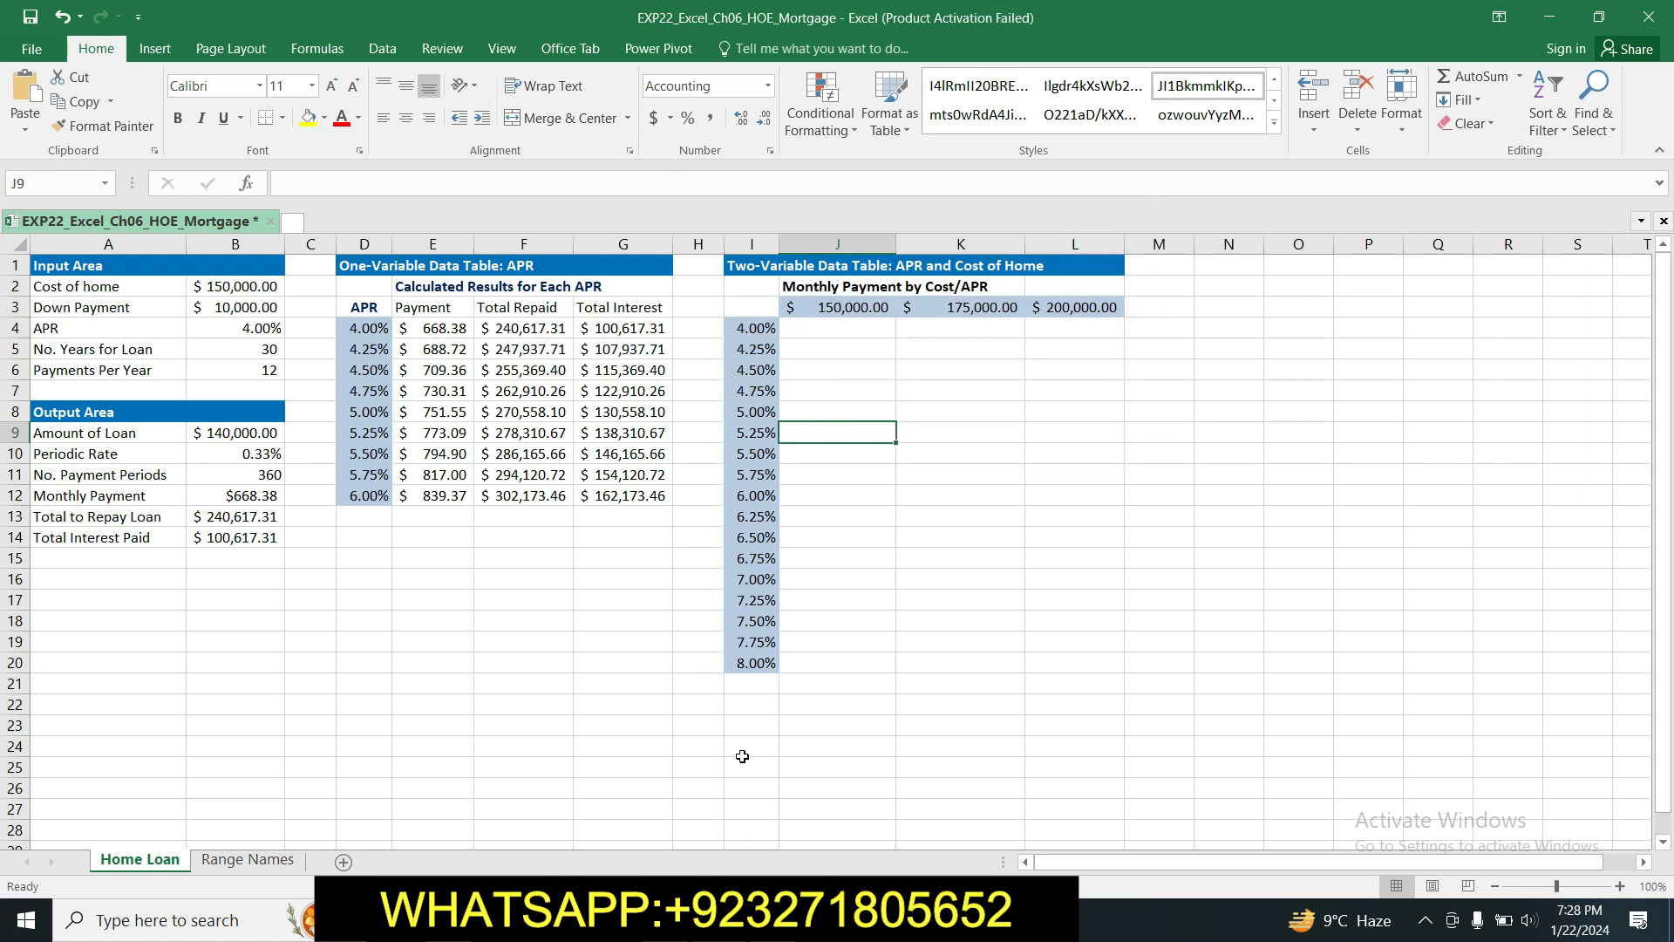
# Switch to the Word instructions to read step 12.
pyautogui.hotkey('alt', 'Tab')
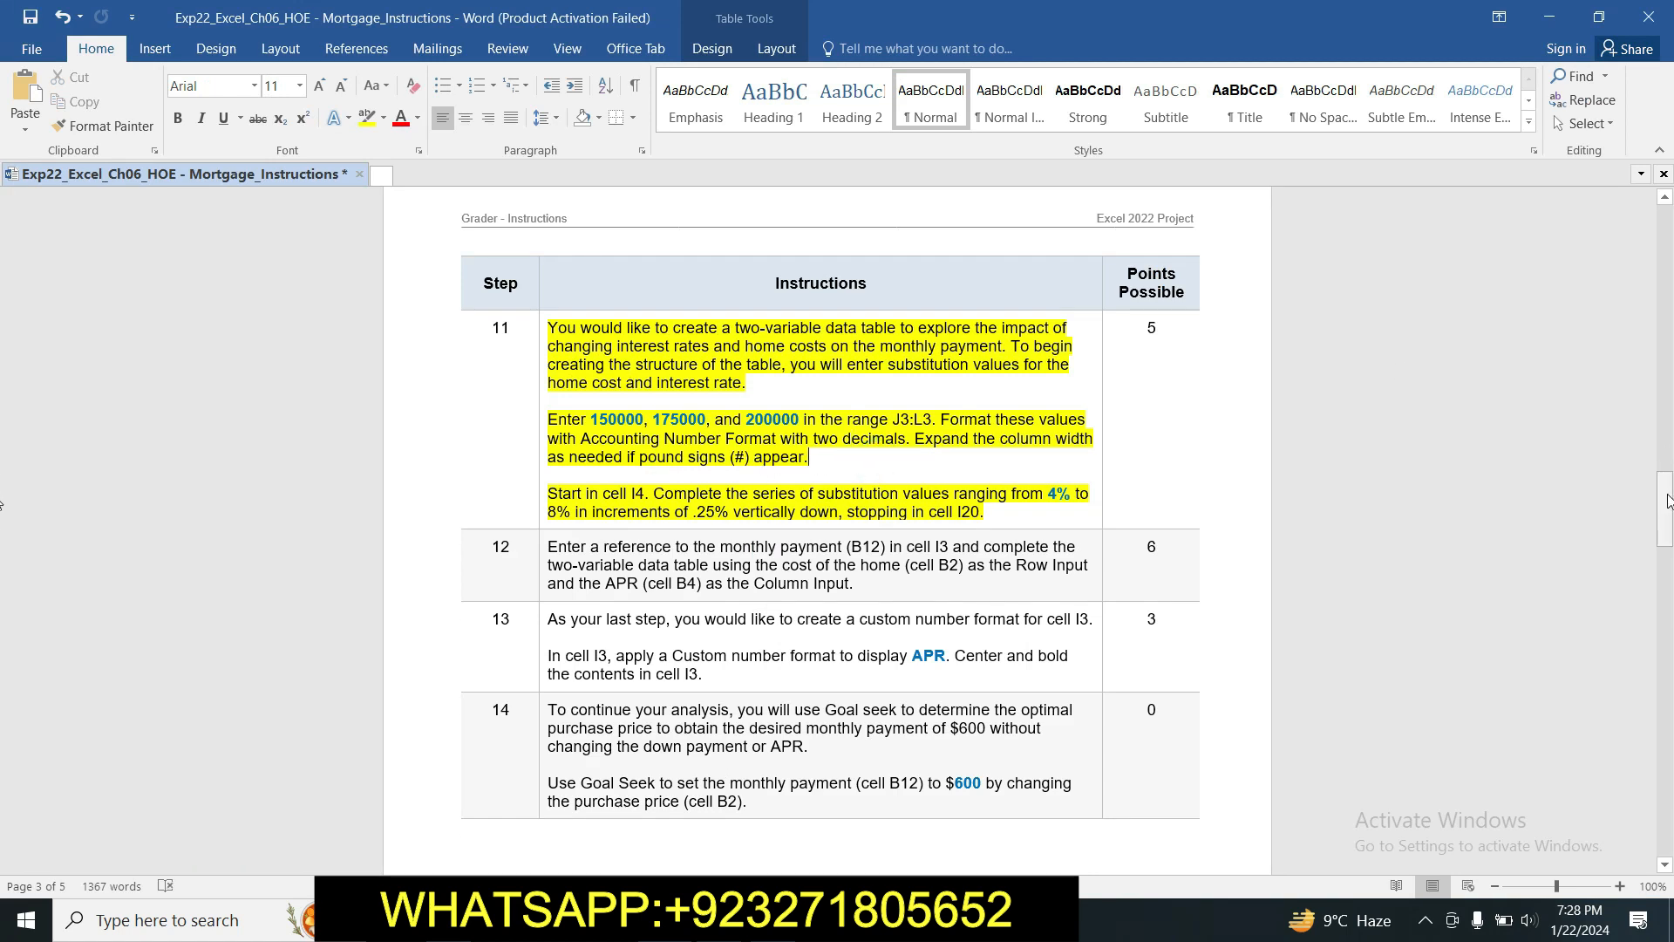
pyautogui.moveTo(1667, 503)
pyautogui.mouseDown()
pyautogui.moveTo(1669, 837)
pyautogui.moveTo(1670, 225)
pyautogui.moveTo(1668, 503)
pyautogui.mouseUp()
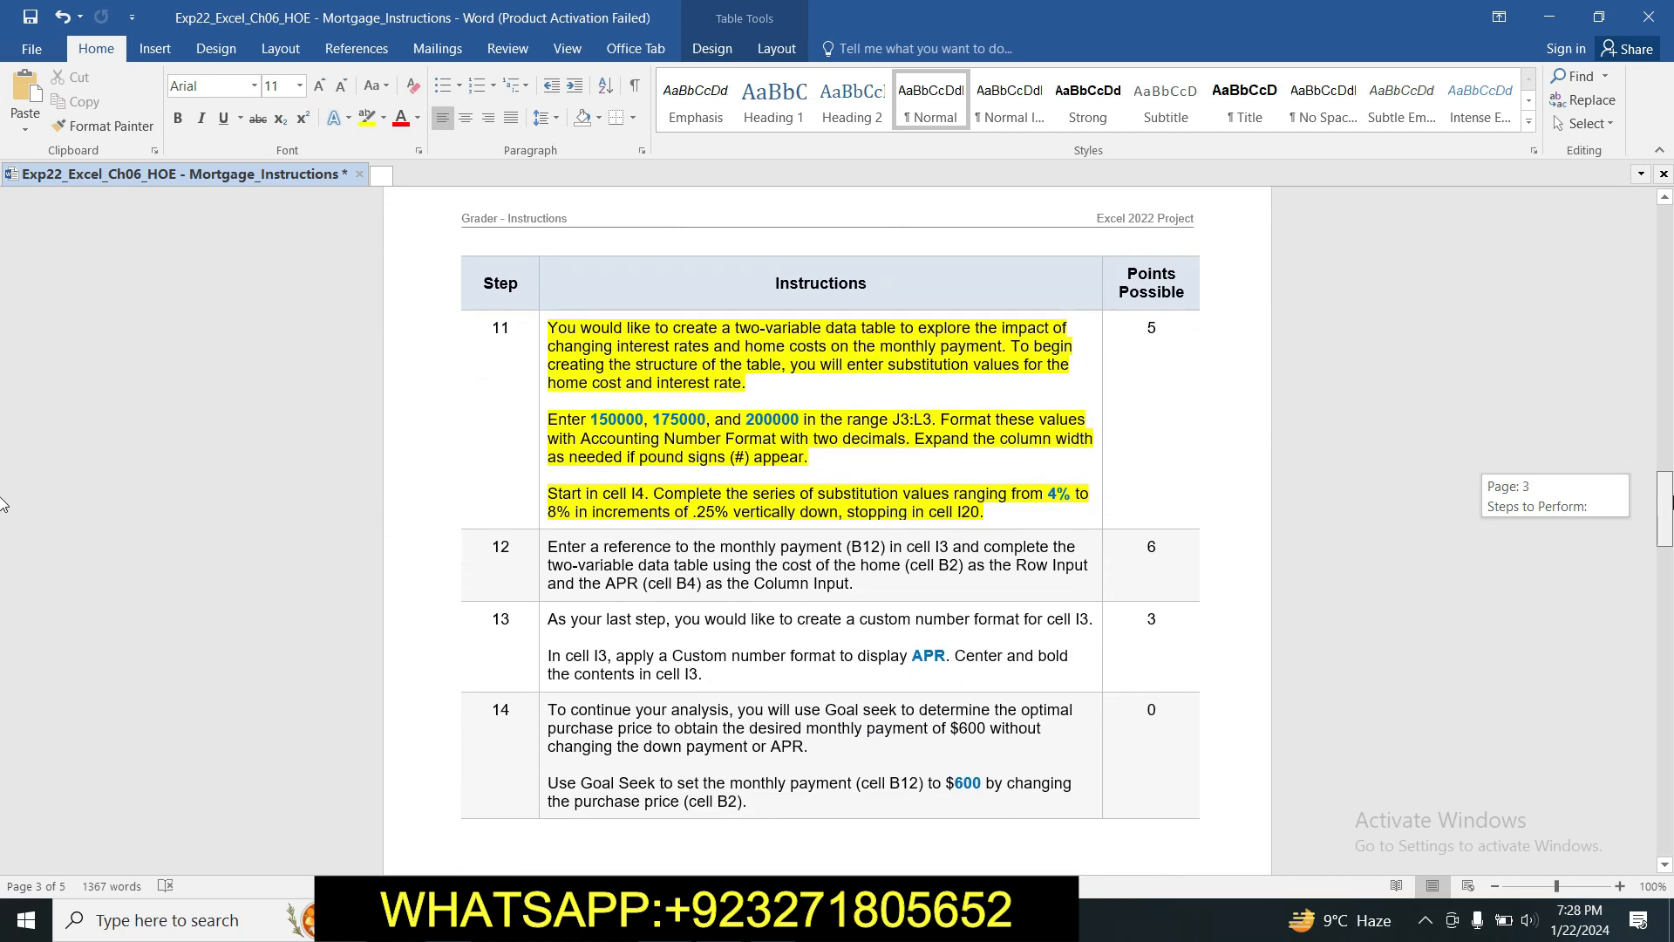